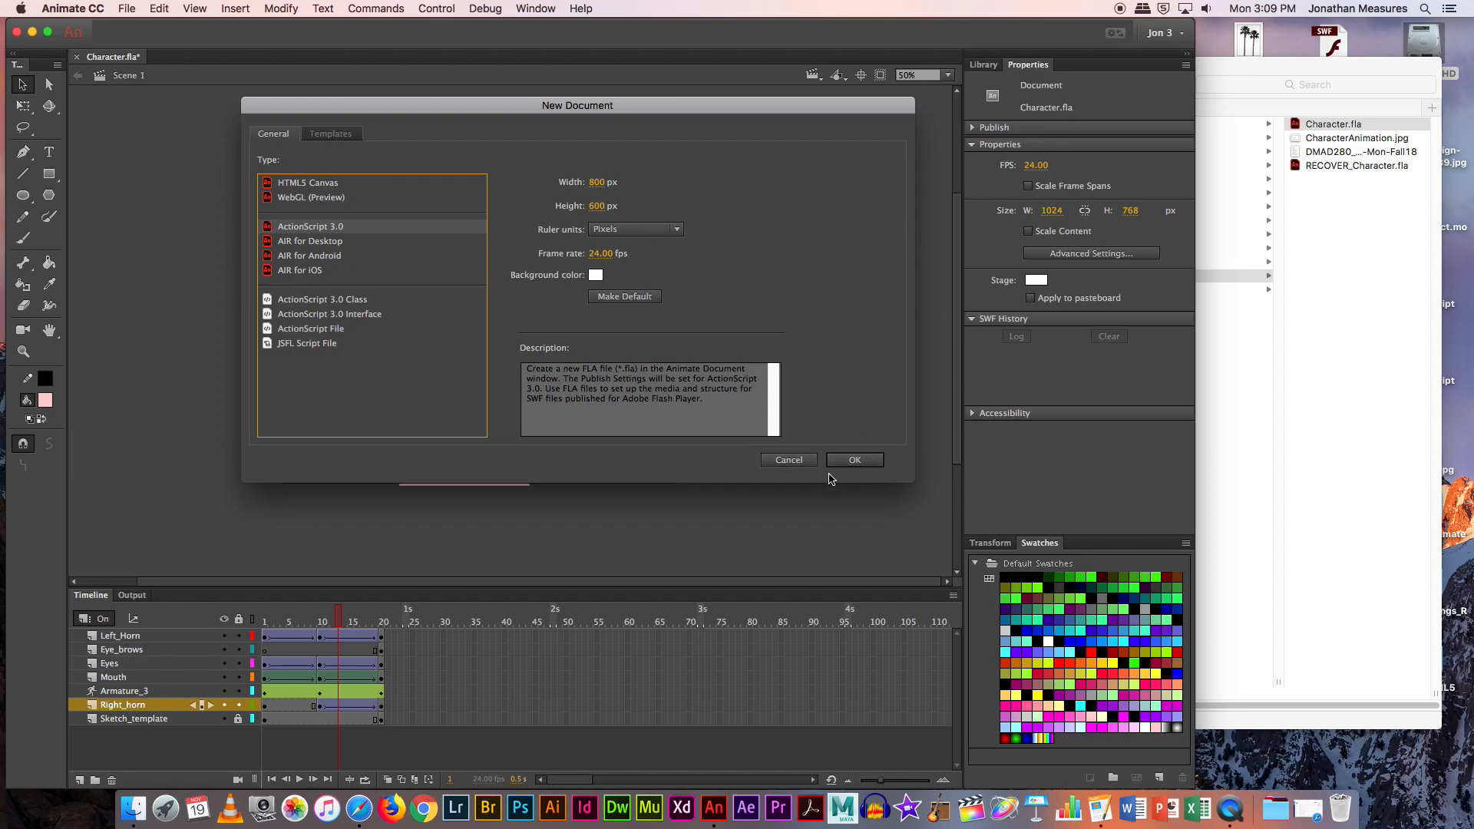
Step: Switch to Finder and locate CharacterAnimation.jpg in the Week 13 class folder
left_click(1219, 348)
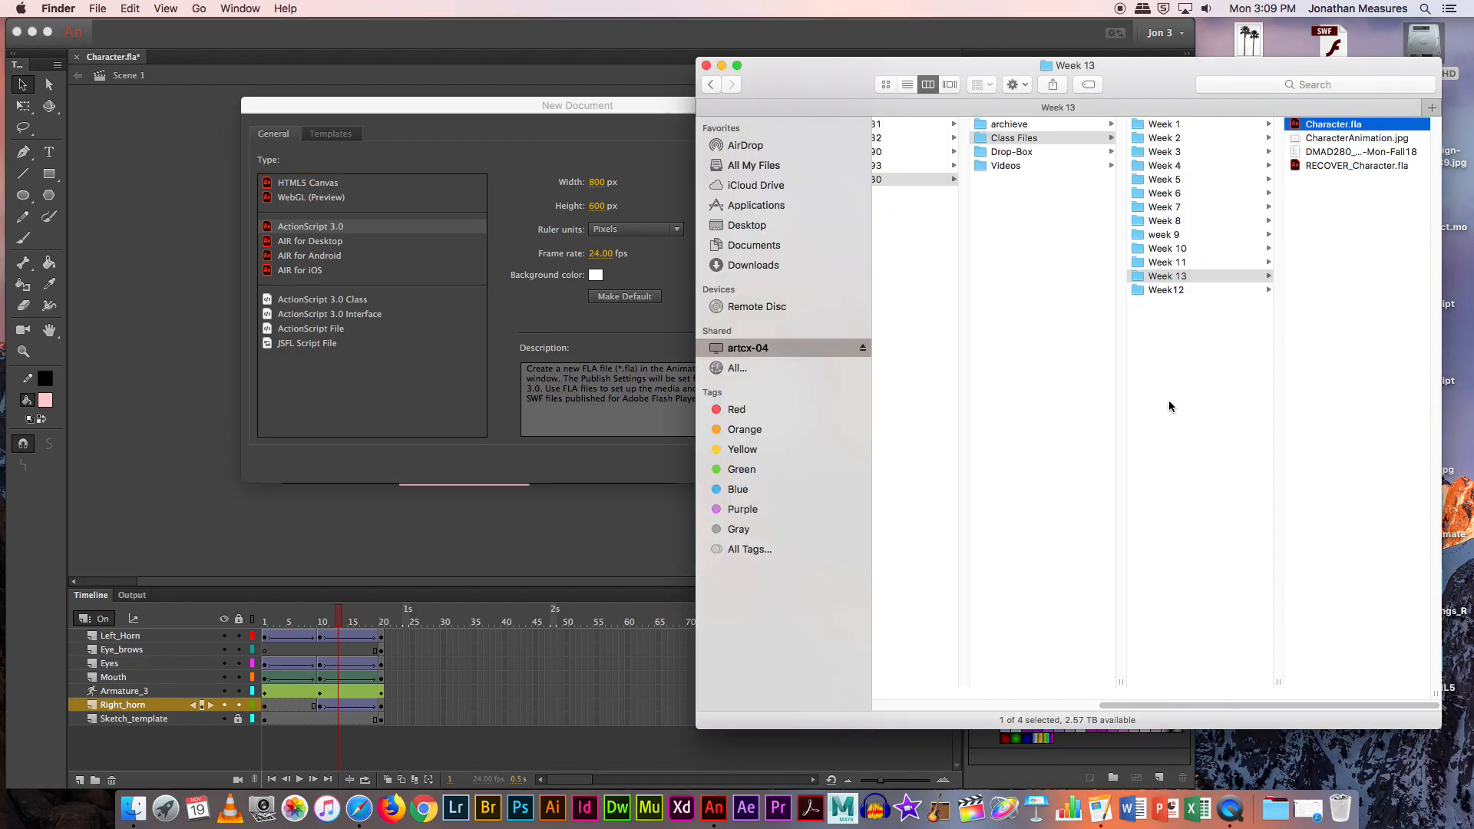
left_click(1182, 288)
left_click(1184, 275)
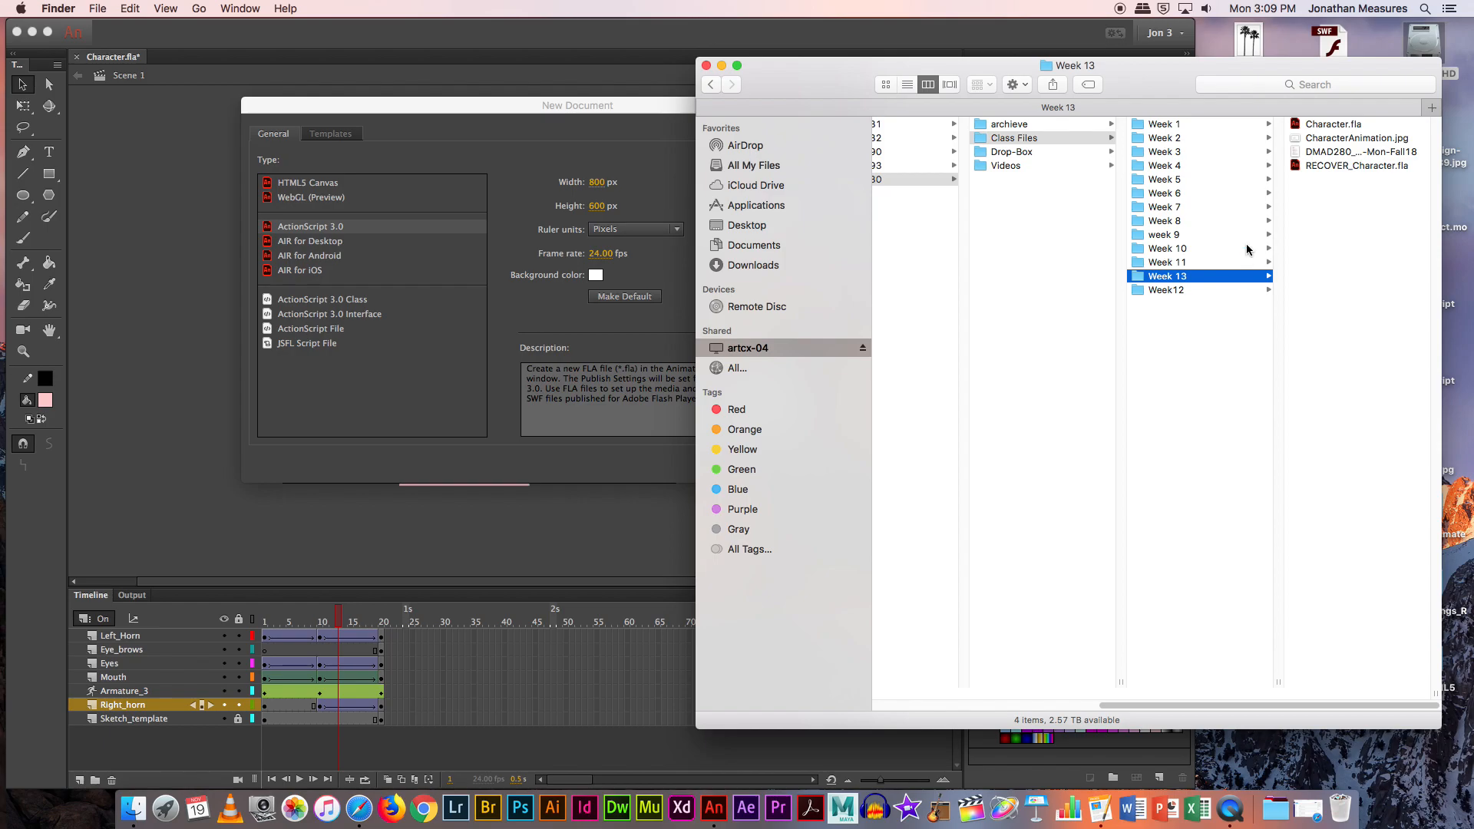
left_click(1321, 142)
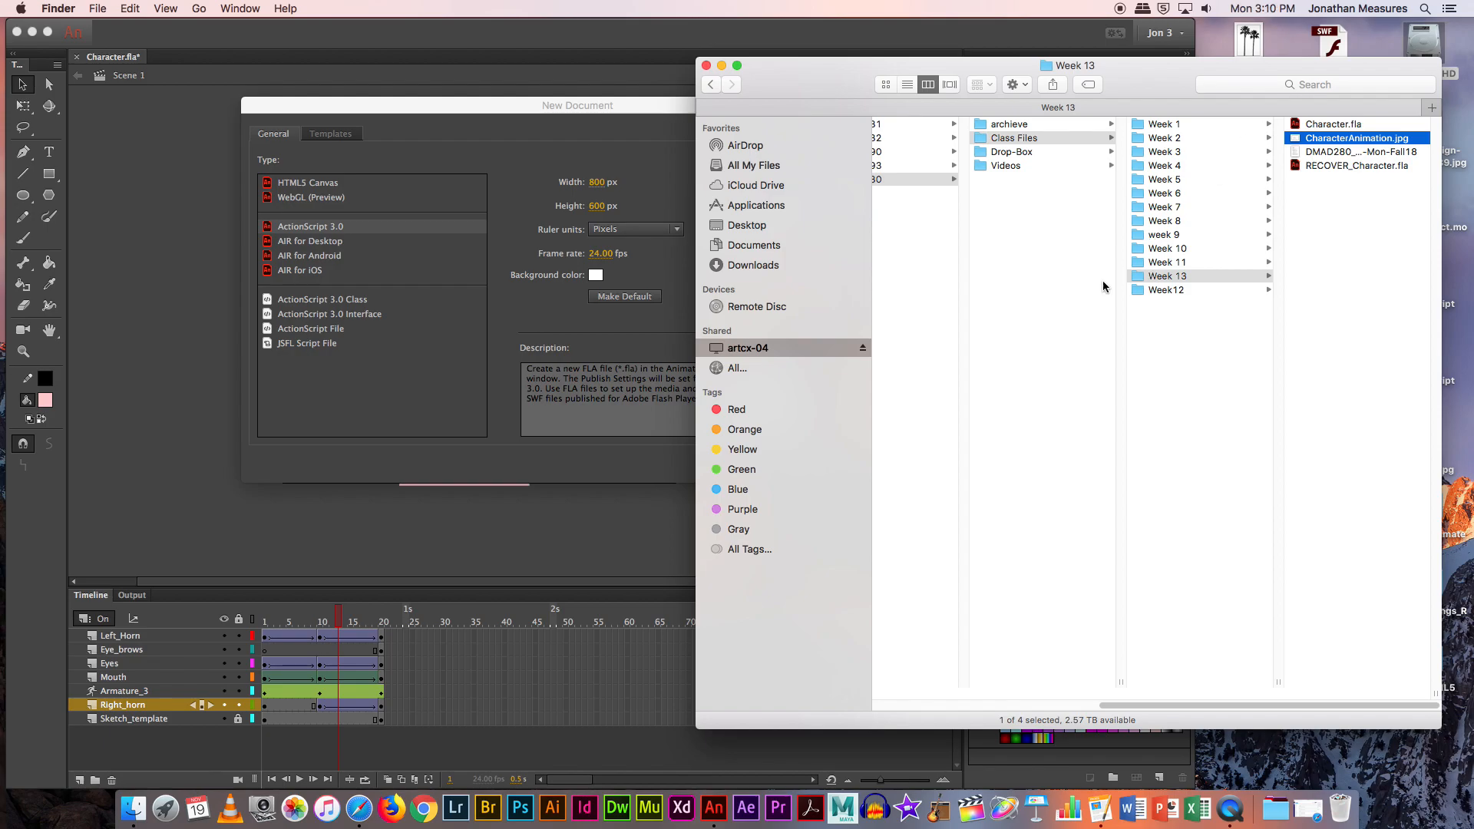
Step: Switch back to Animate and create a new ActionScript 3.0 document 1080 px wide and 768 px high
left_click(445, 158)
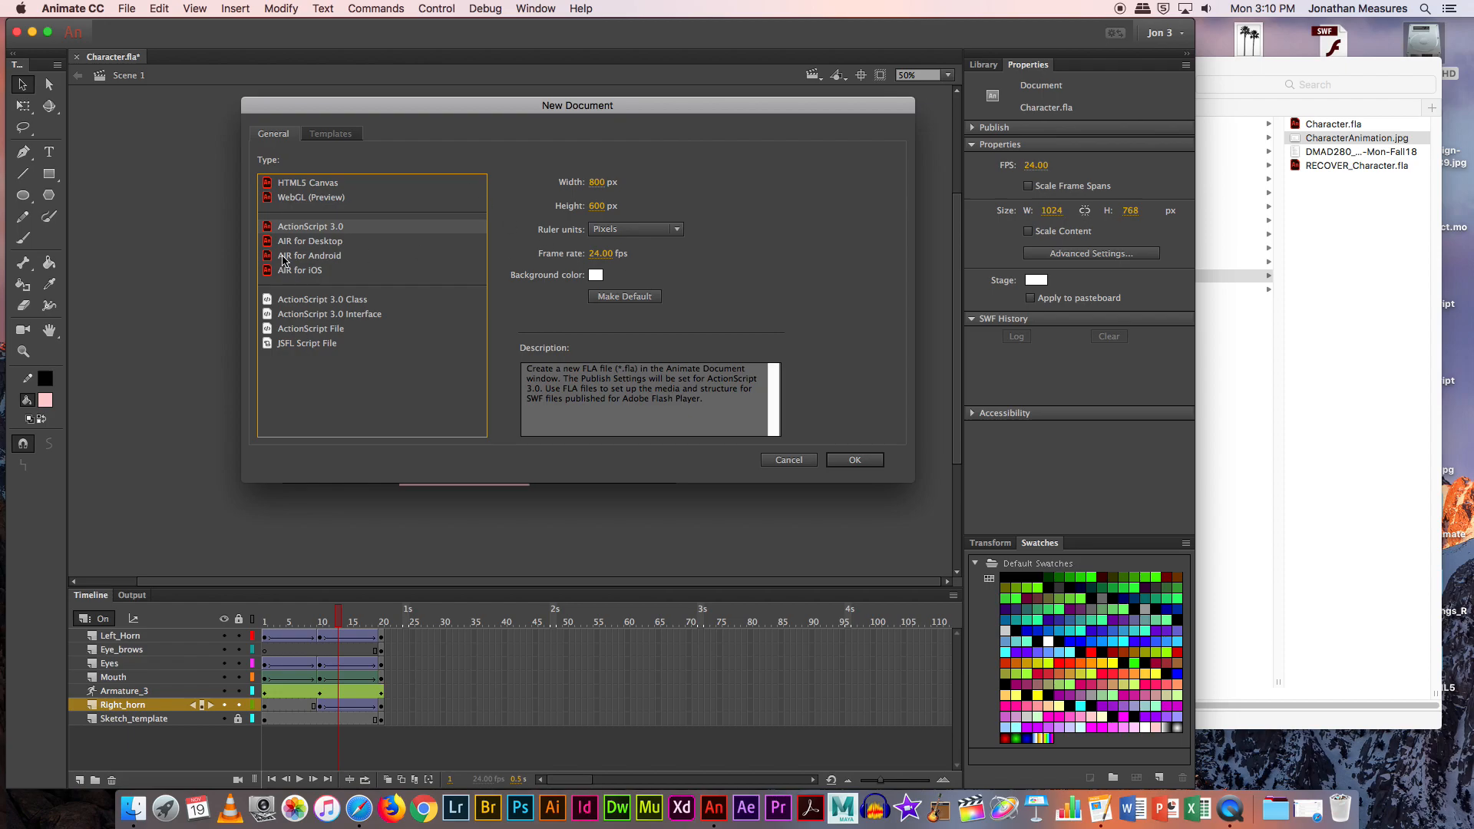
key("Tab")
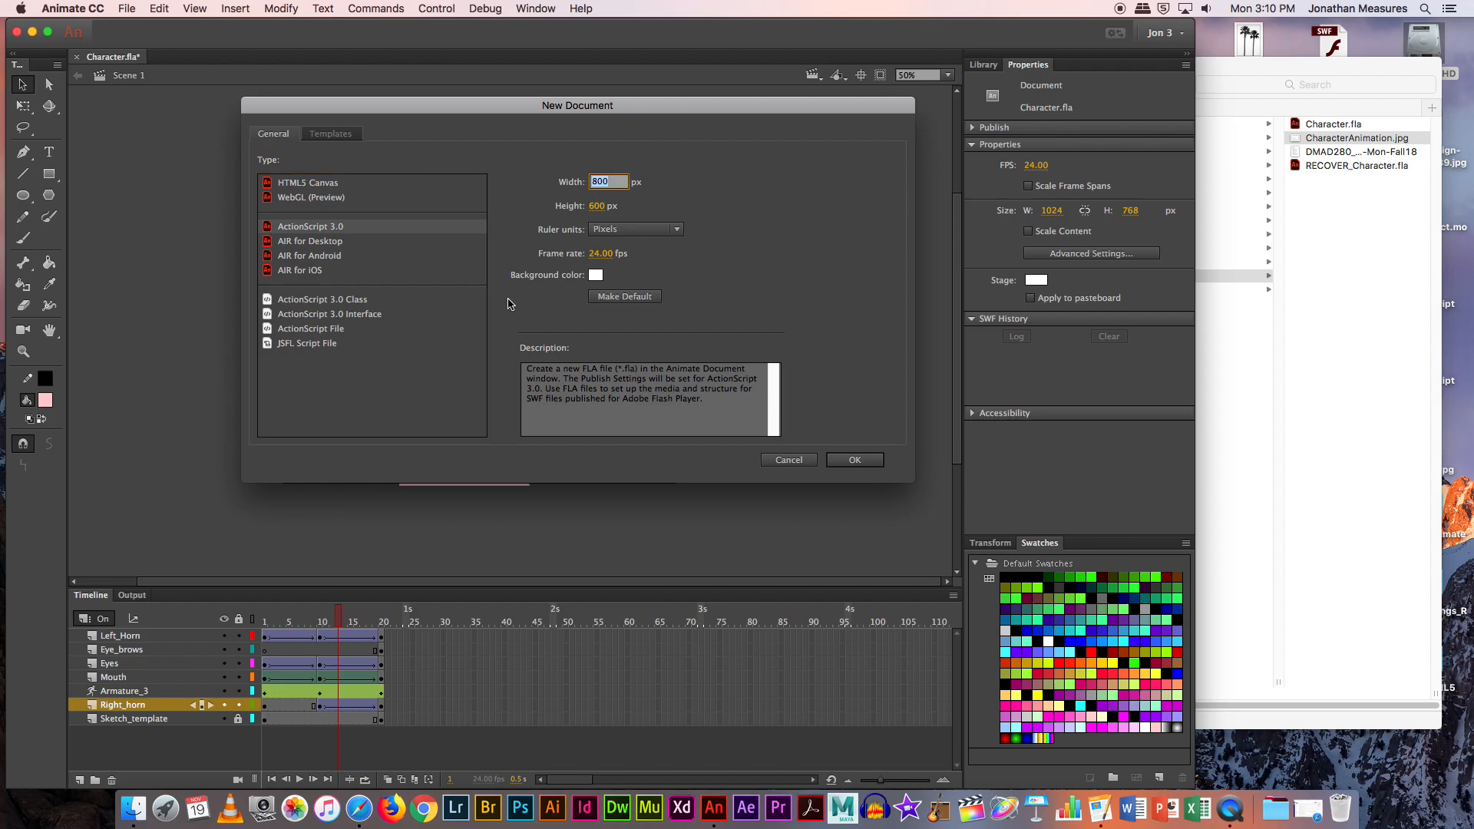
type("1080")
key("Tab")
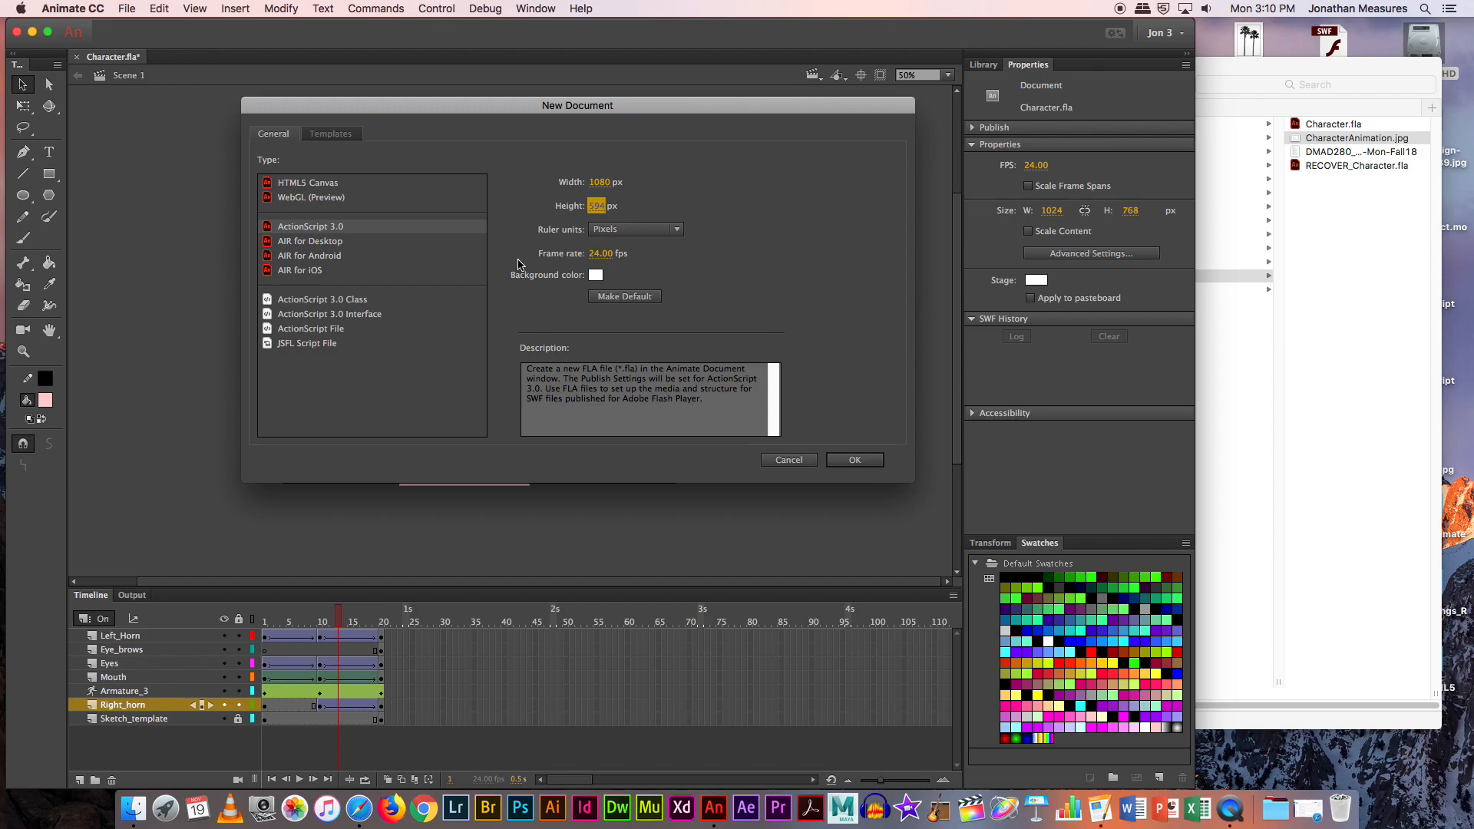
type("768")
key("Return")
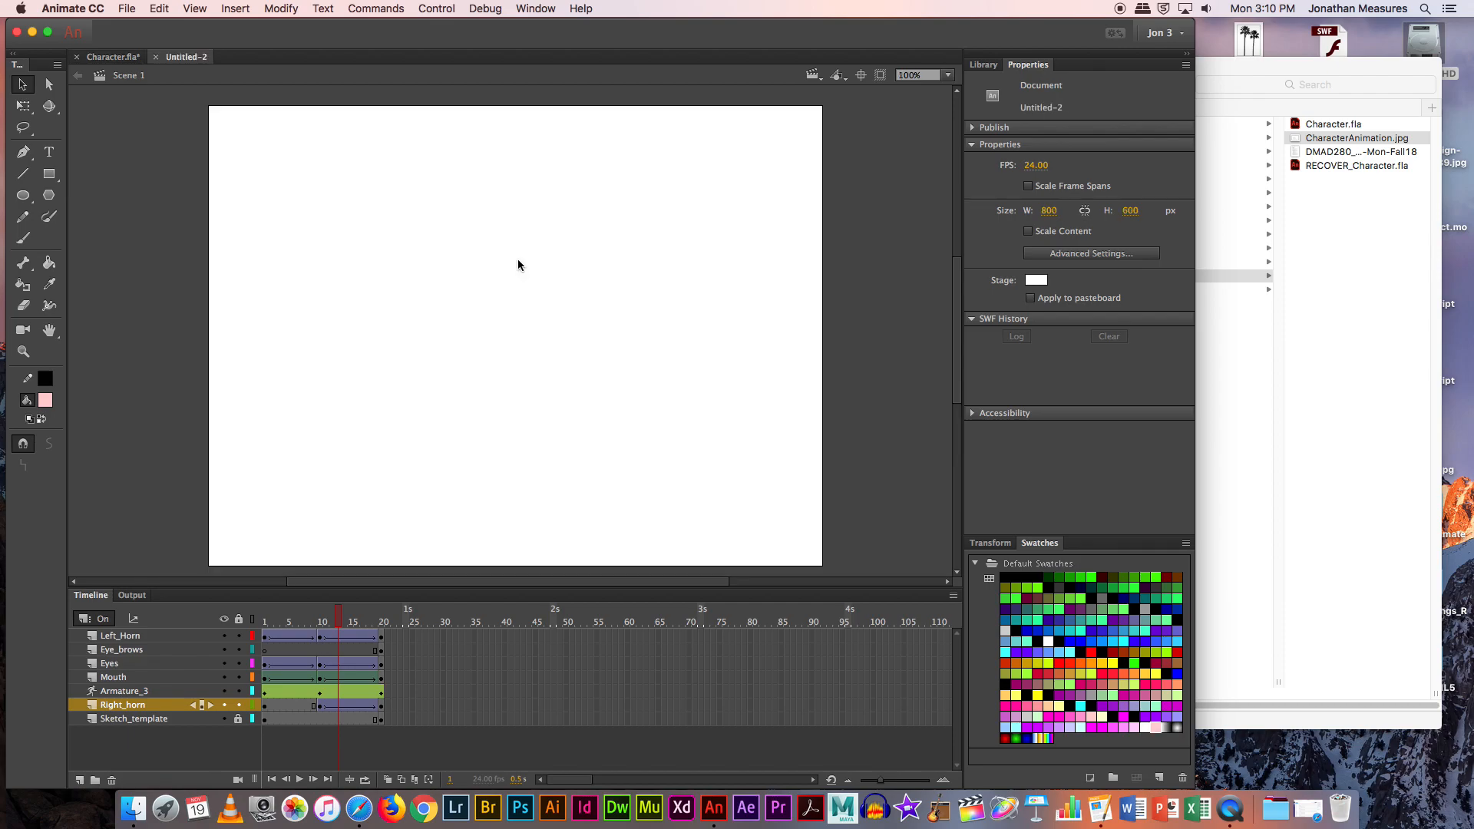
Step: Start importing a file to the stage of the new document
key("super+minus")
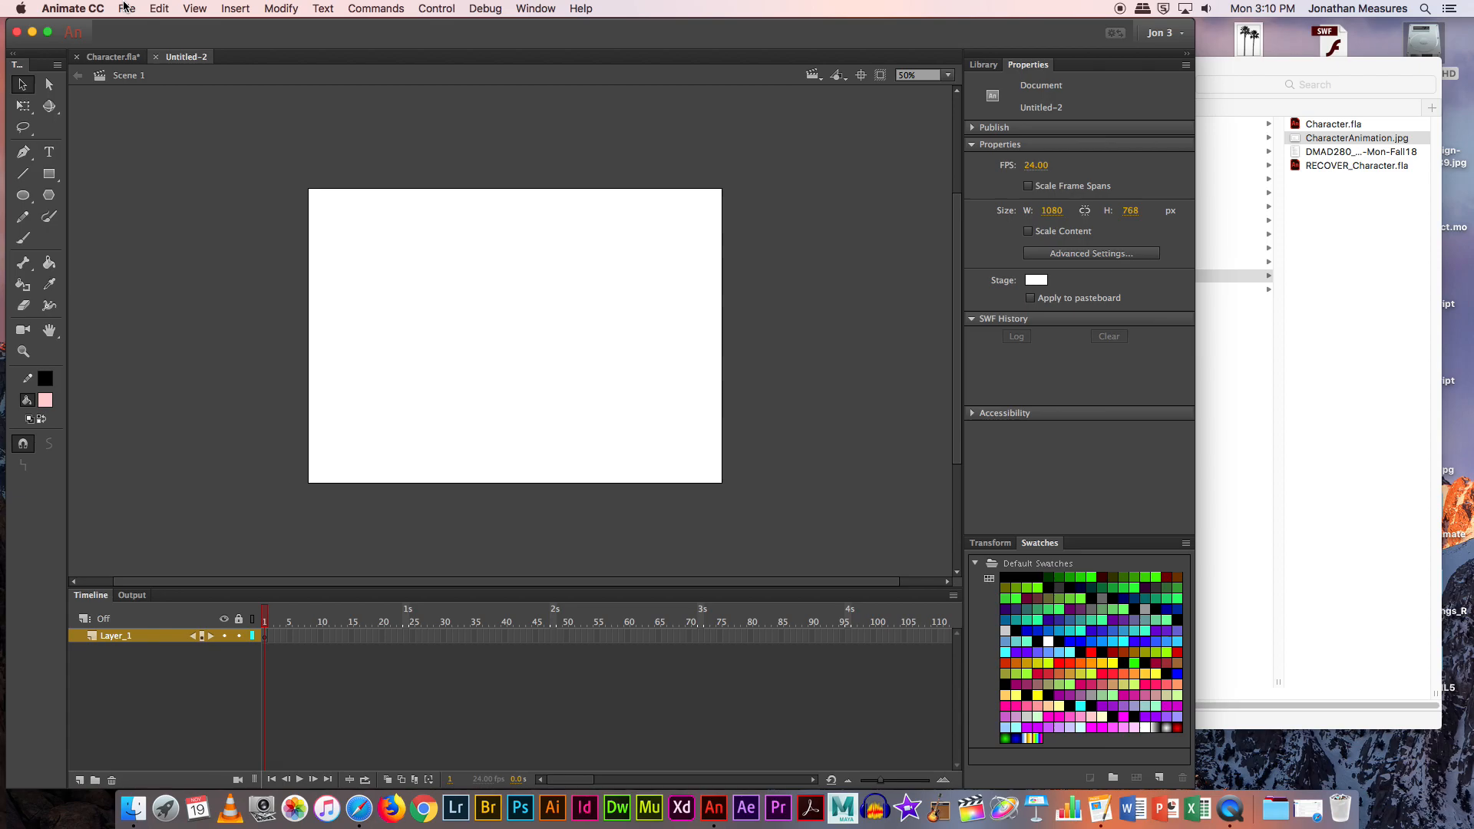
left_click(124, 7)
mouse_move(153, 210)
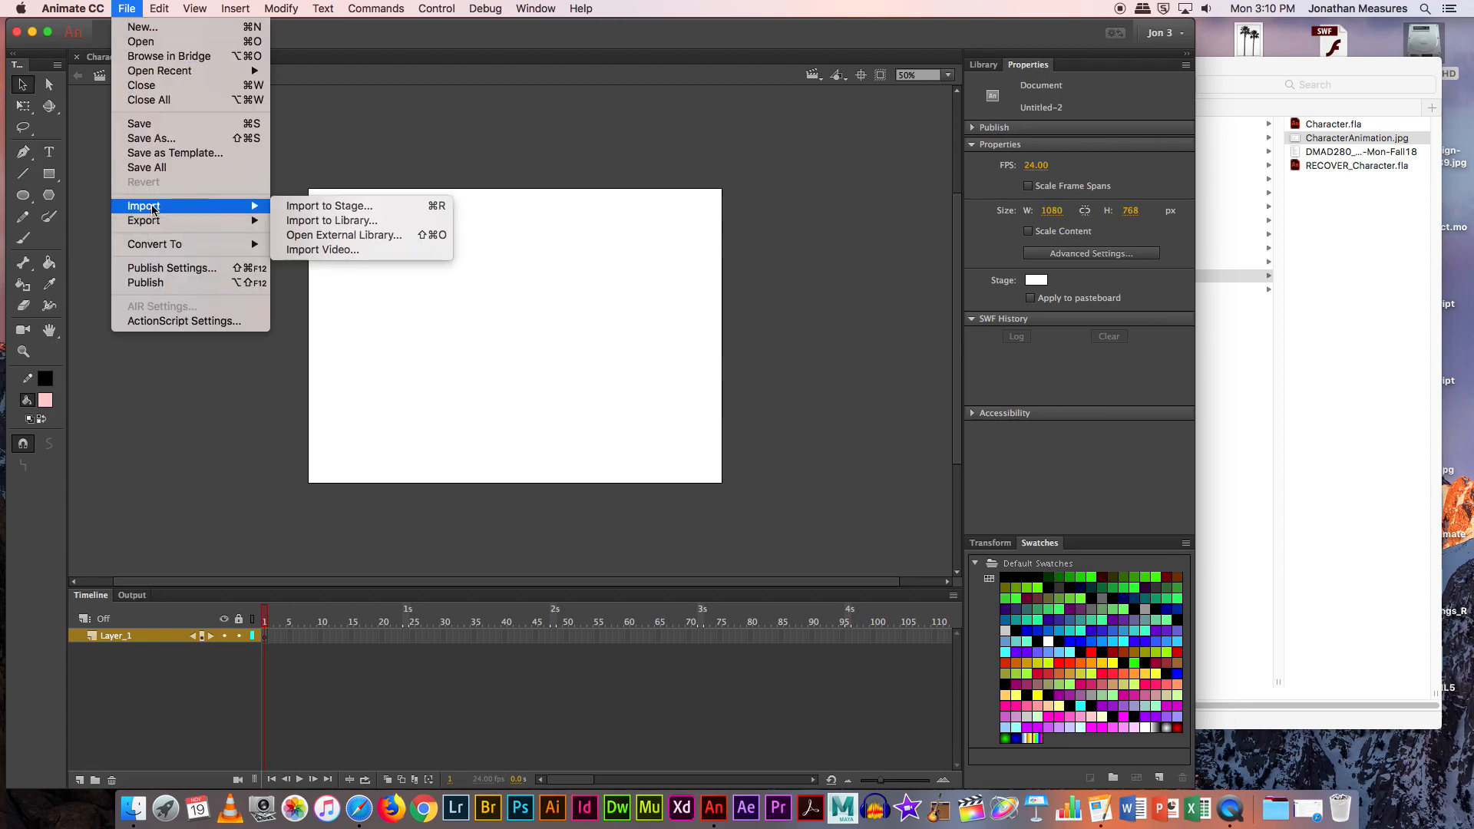
left_click(315, 206)
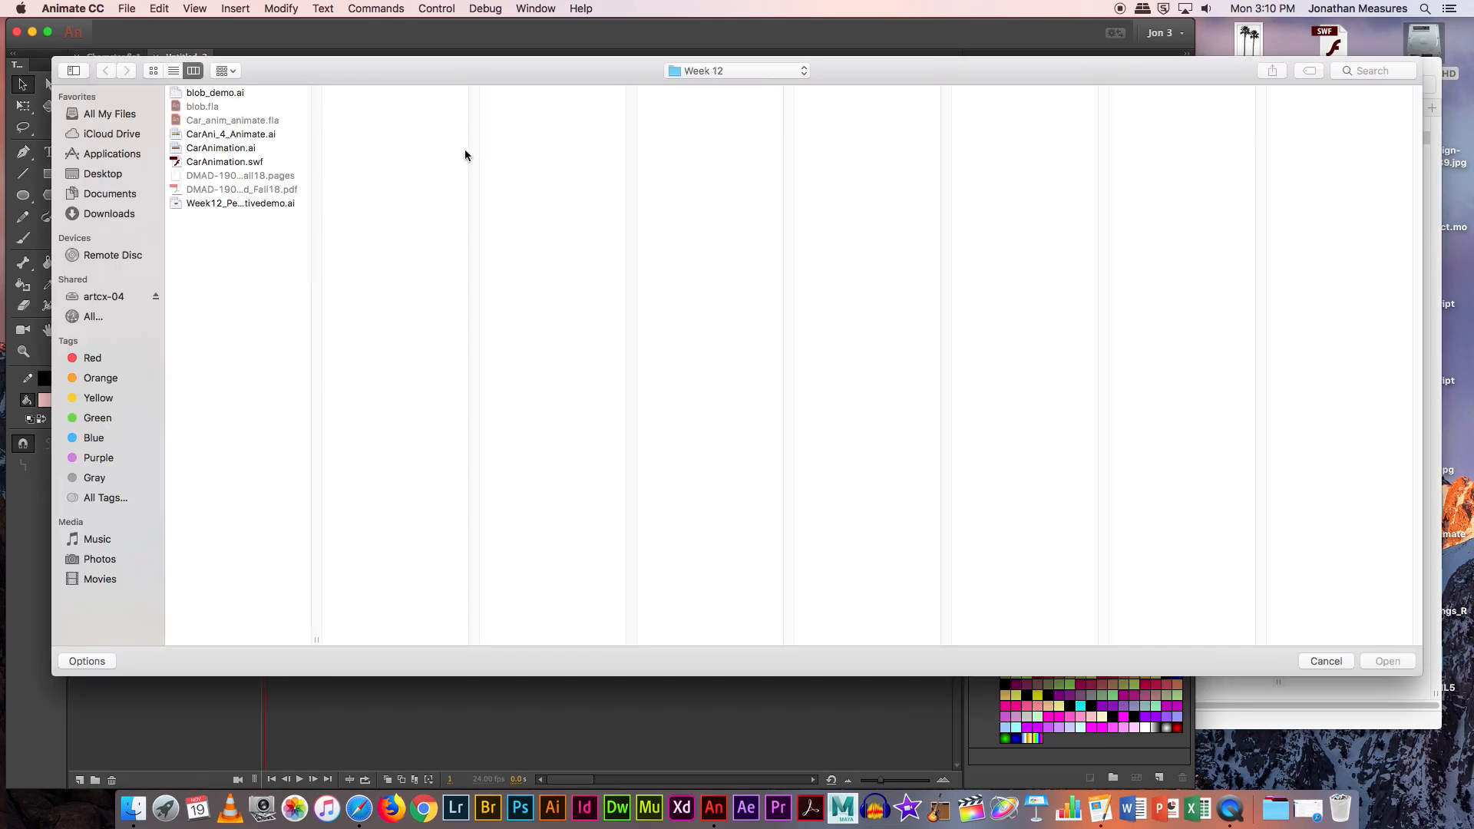
left_click(716, 72)
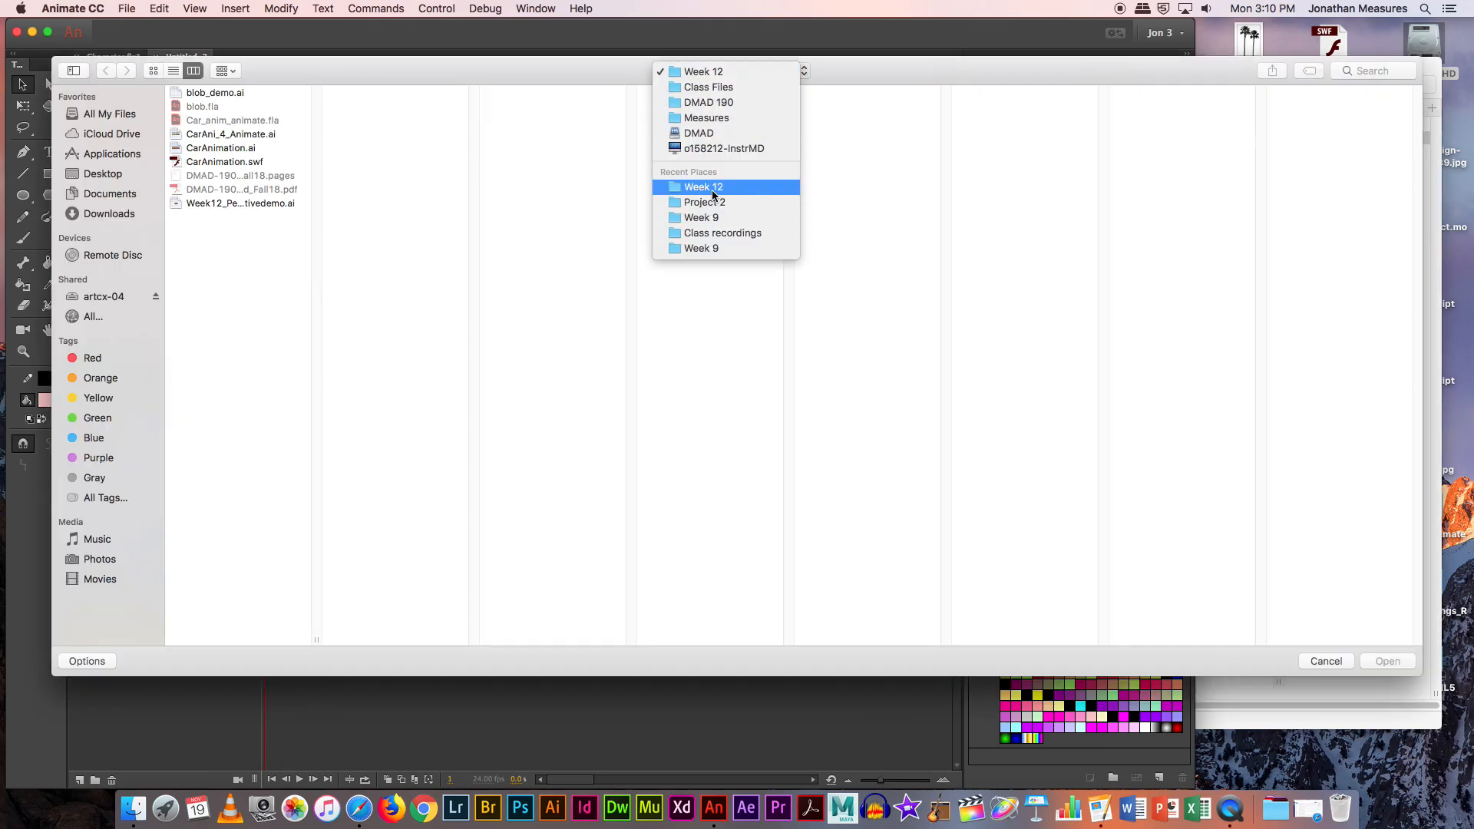
left_click(711, 190)
left_click(721, 71)
left_click(701, 85)
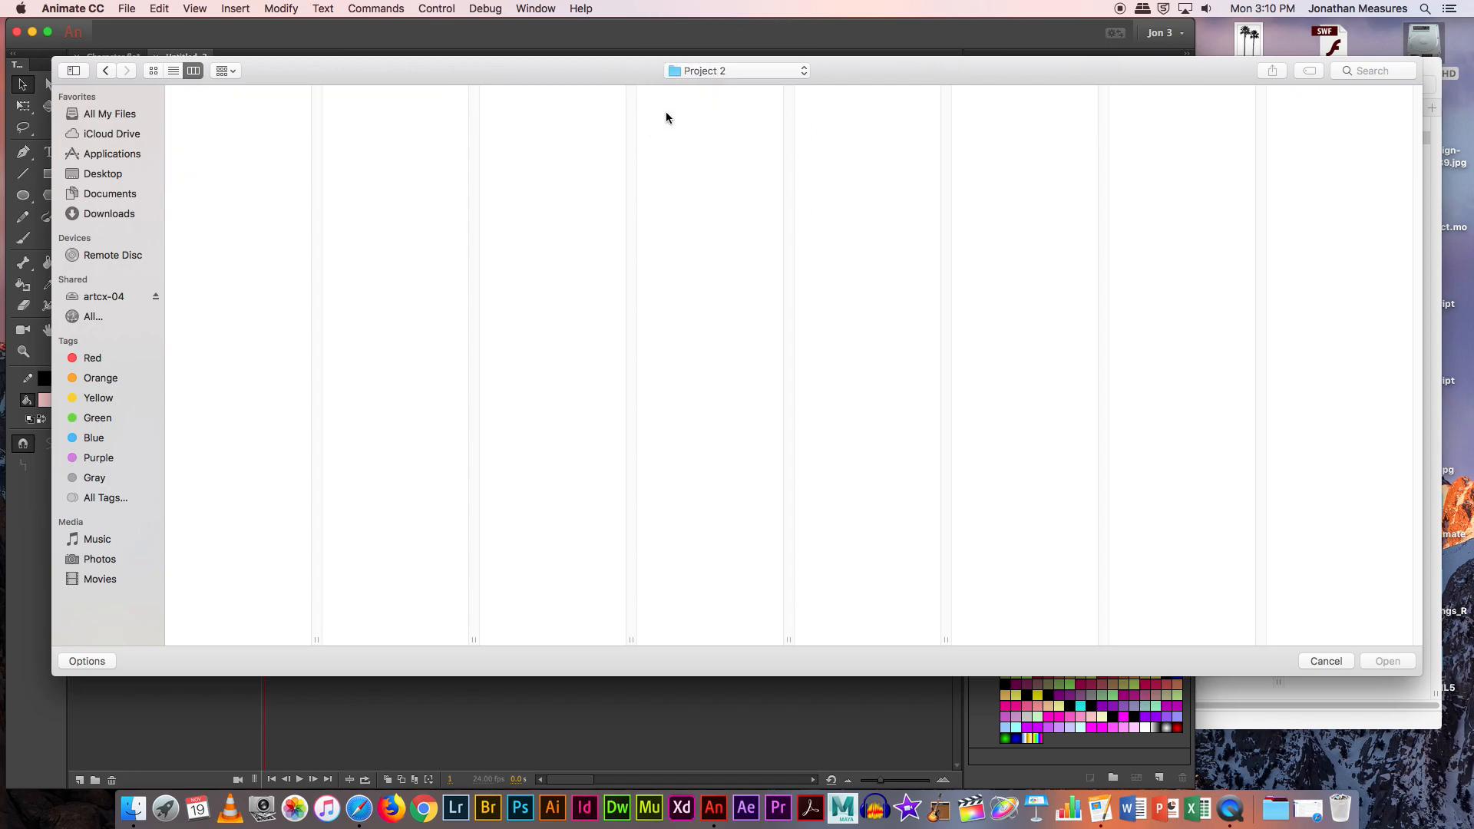
Step: Import CharacterAnimation.jpg to the stage from the Week 13 folder within the DMAD 280 Class Files
left_click(724, 73)
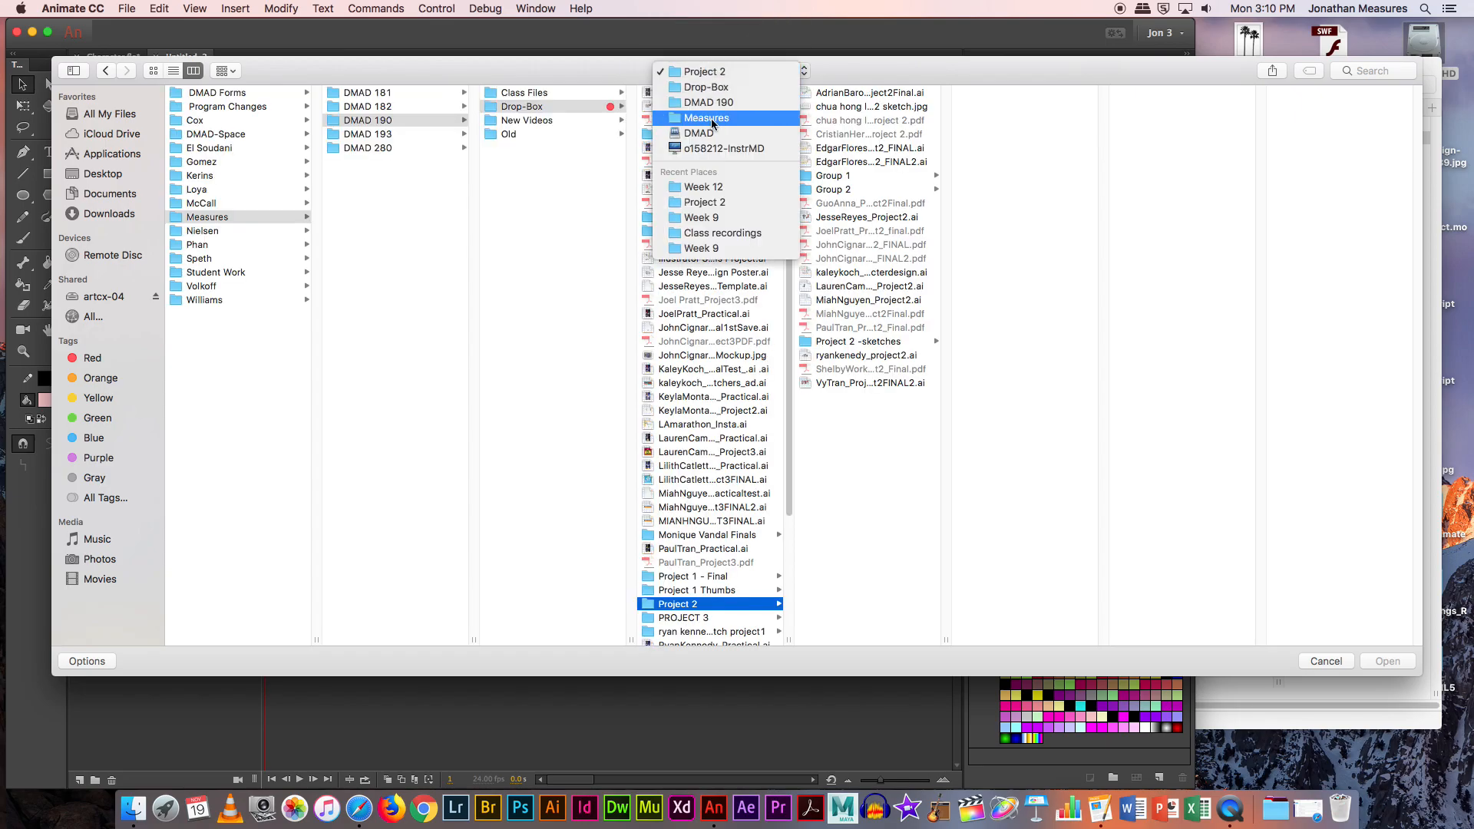
left_click(718, 117)
left_click(372, 147)
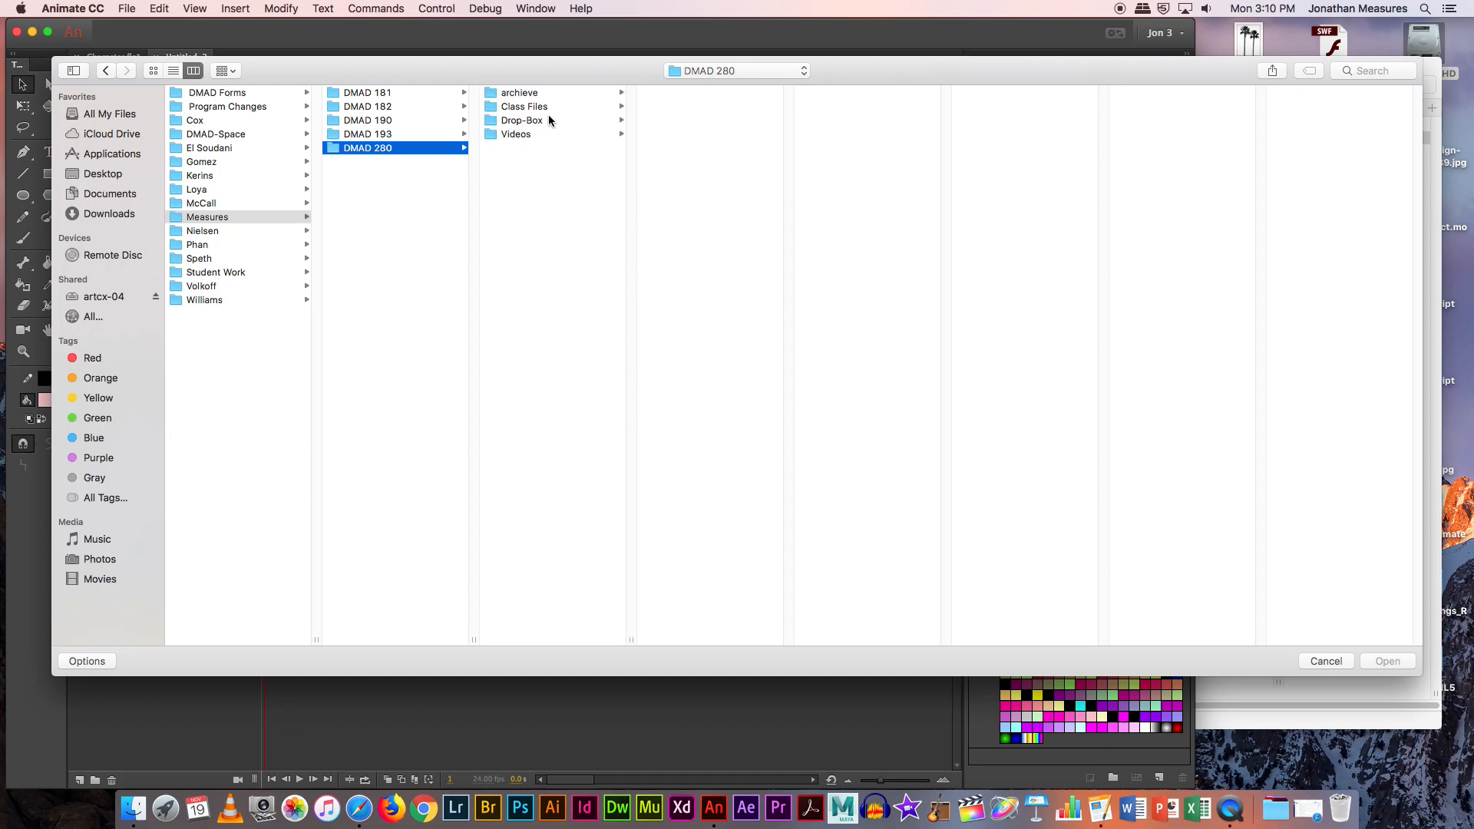
left_click(542, 106)
left_click(683, 244)
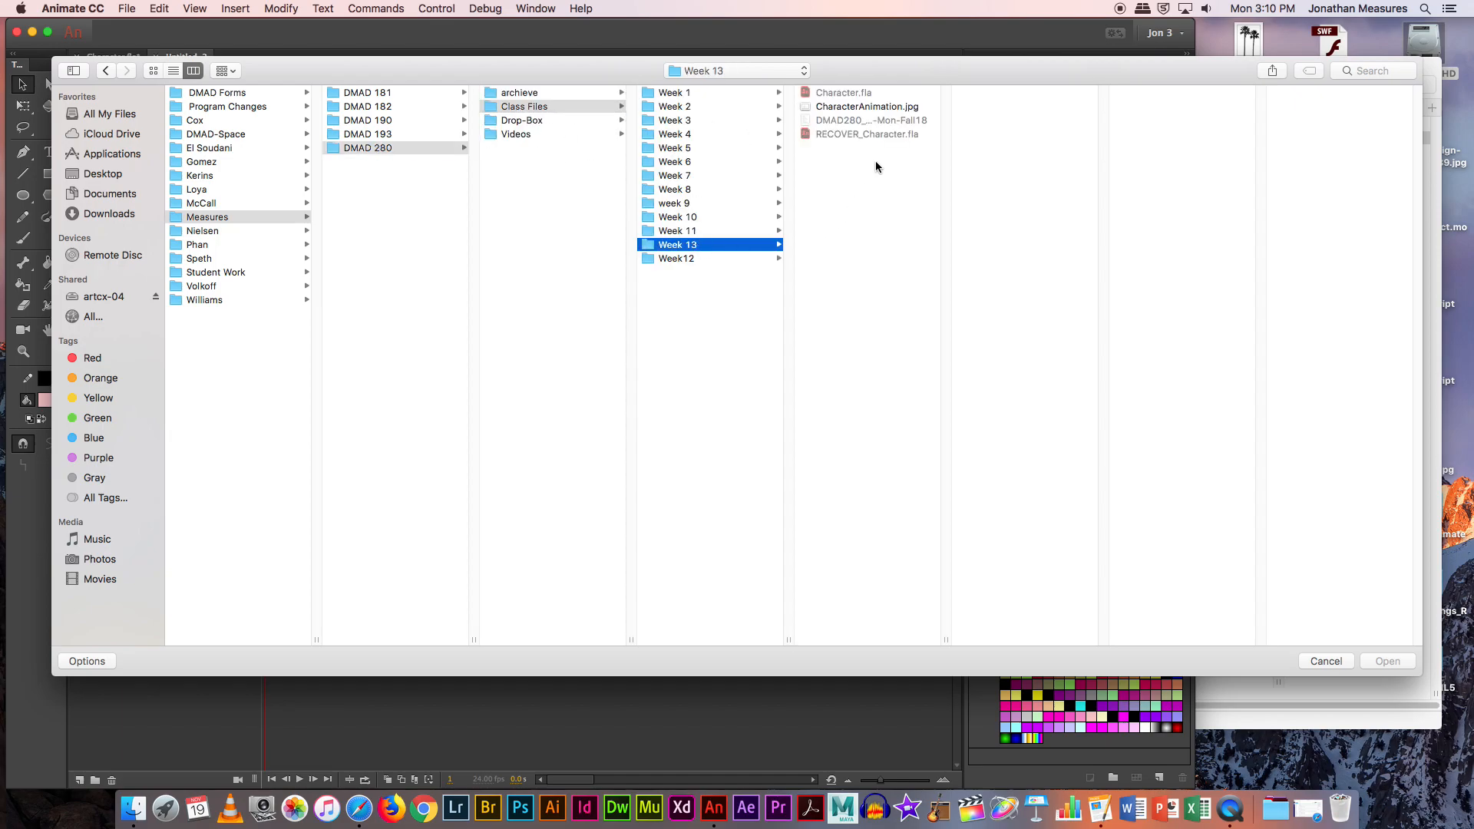
left_click(855, 109)
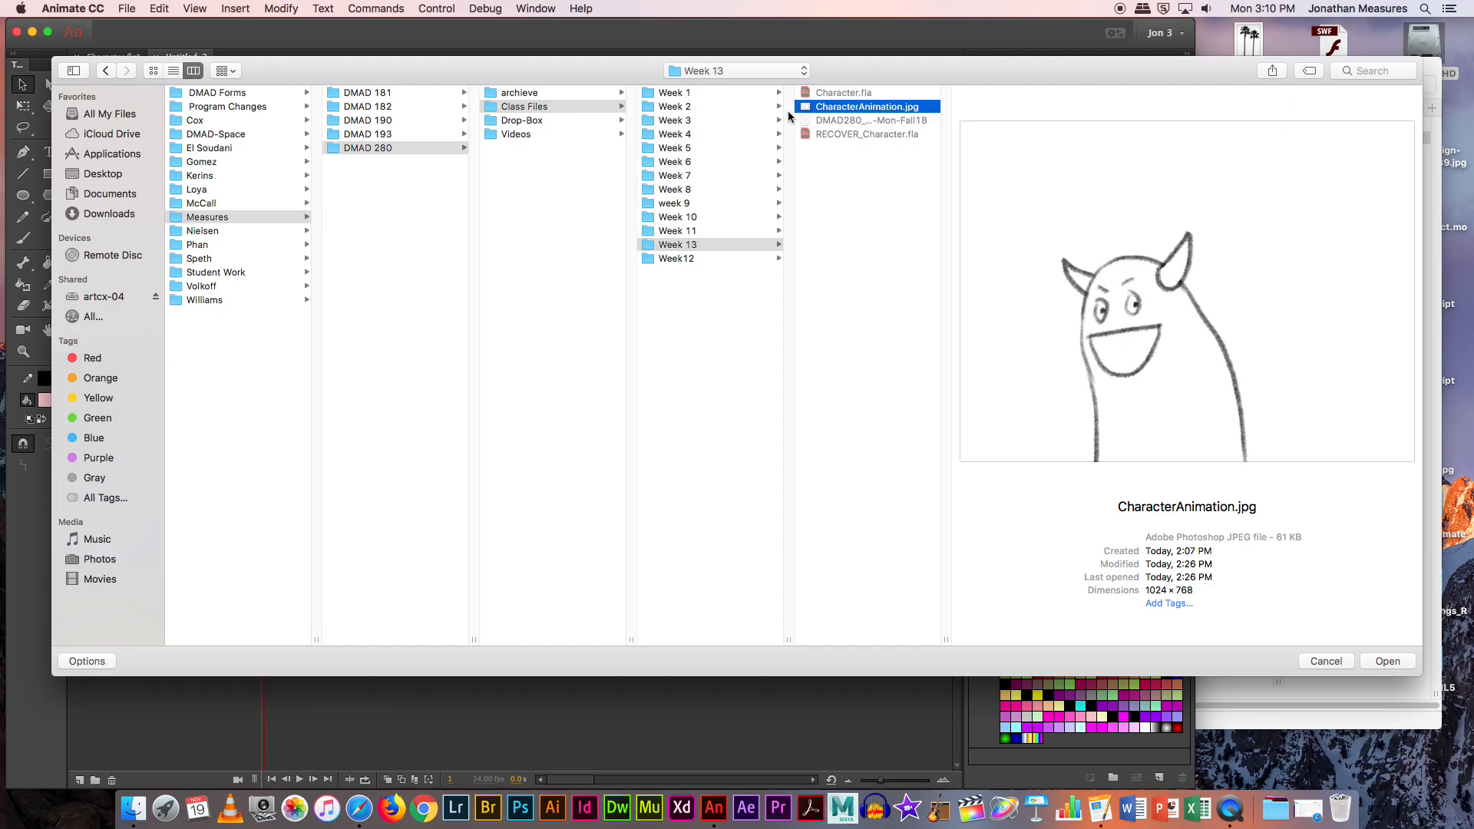
left_click(1381, 661)
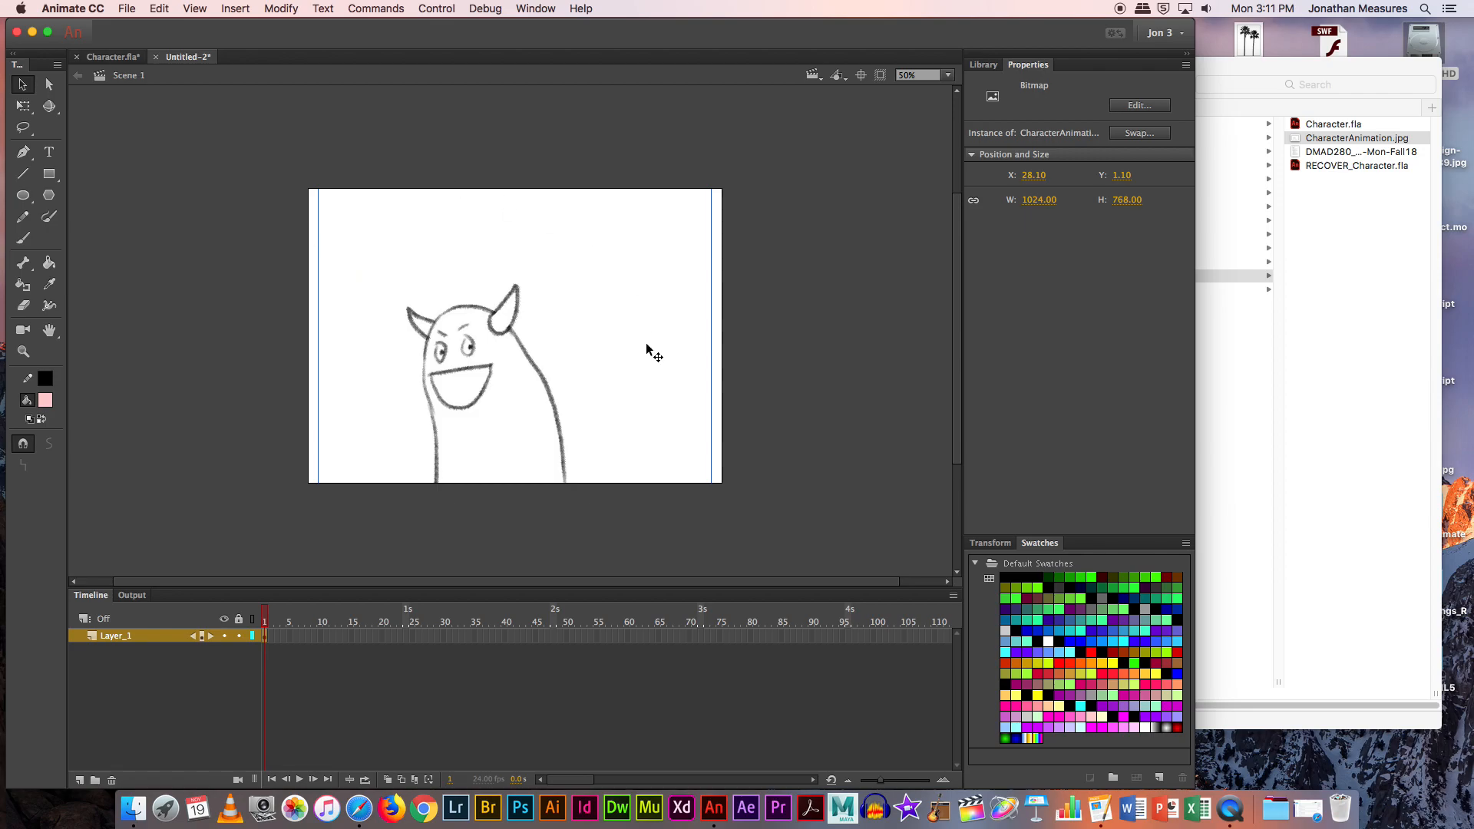
Step: Convert the imported sketch bitmap to a Graphic symbol named Character
left_click_drag(253, 138, 820, 578)
left_click(281, 10)
left_click(330, 49)
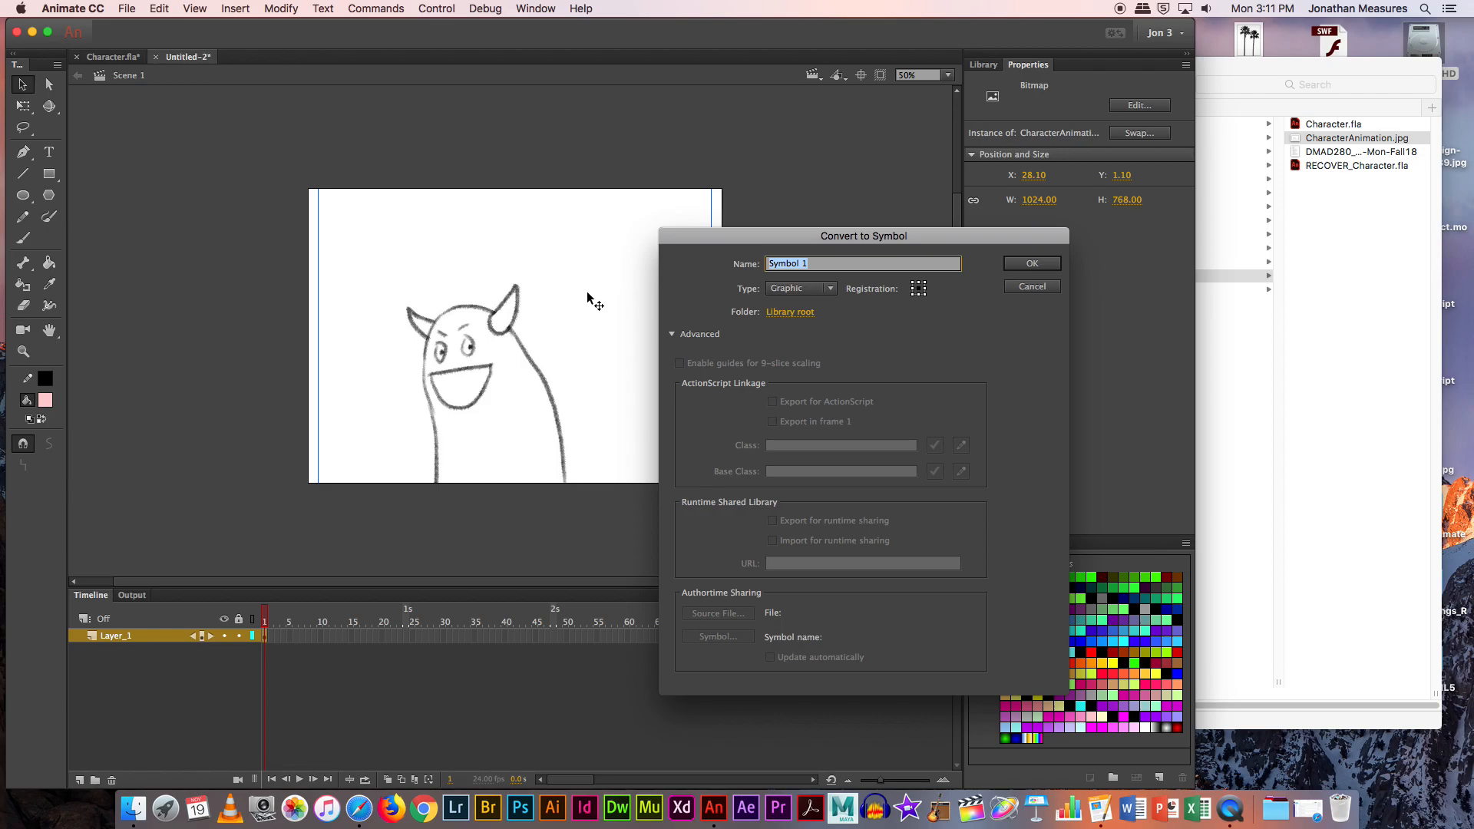
type("Character")
key("Return")
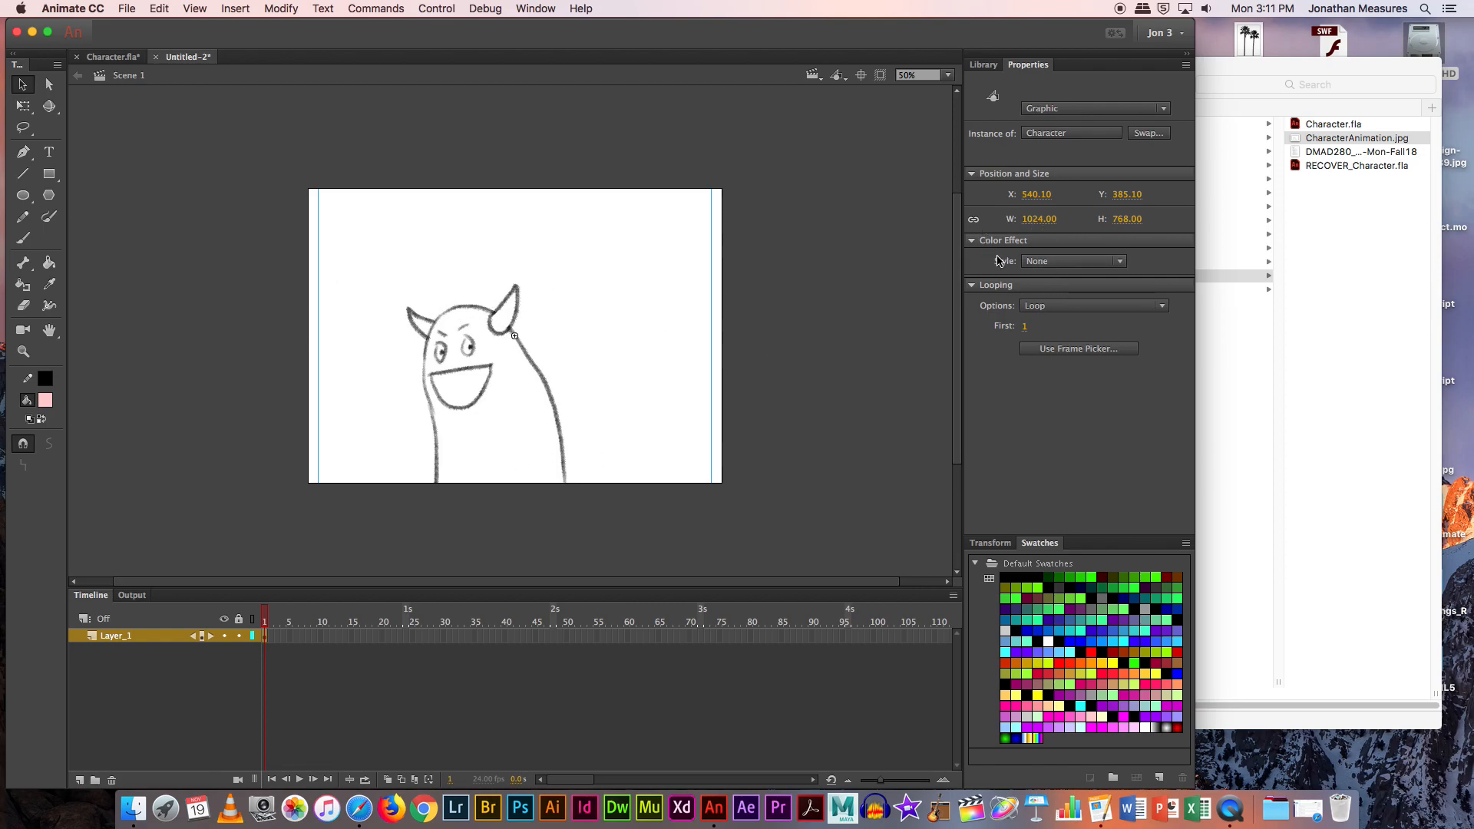
Step: Apply an Alpha color effect of 25% to the Character symbol instance
left_click(1050, 261)
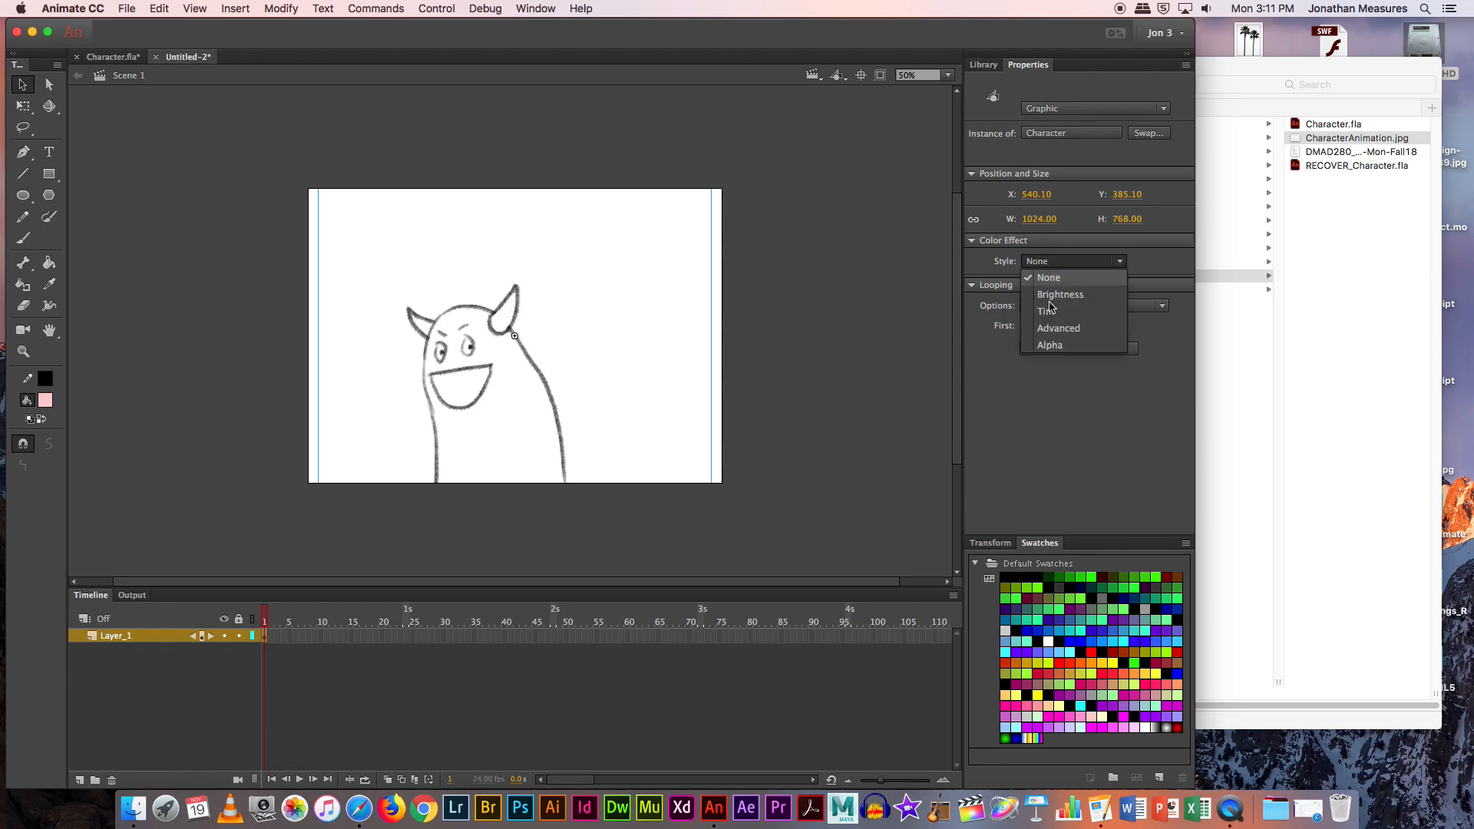
left_click(1049, 344)
left_click_drag(1075, 284, 1050, 287)
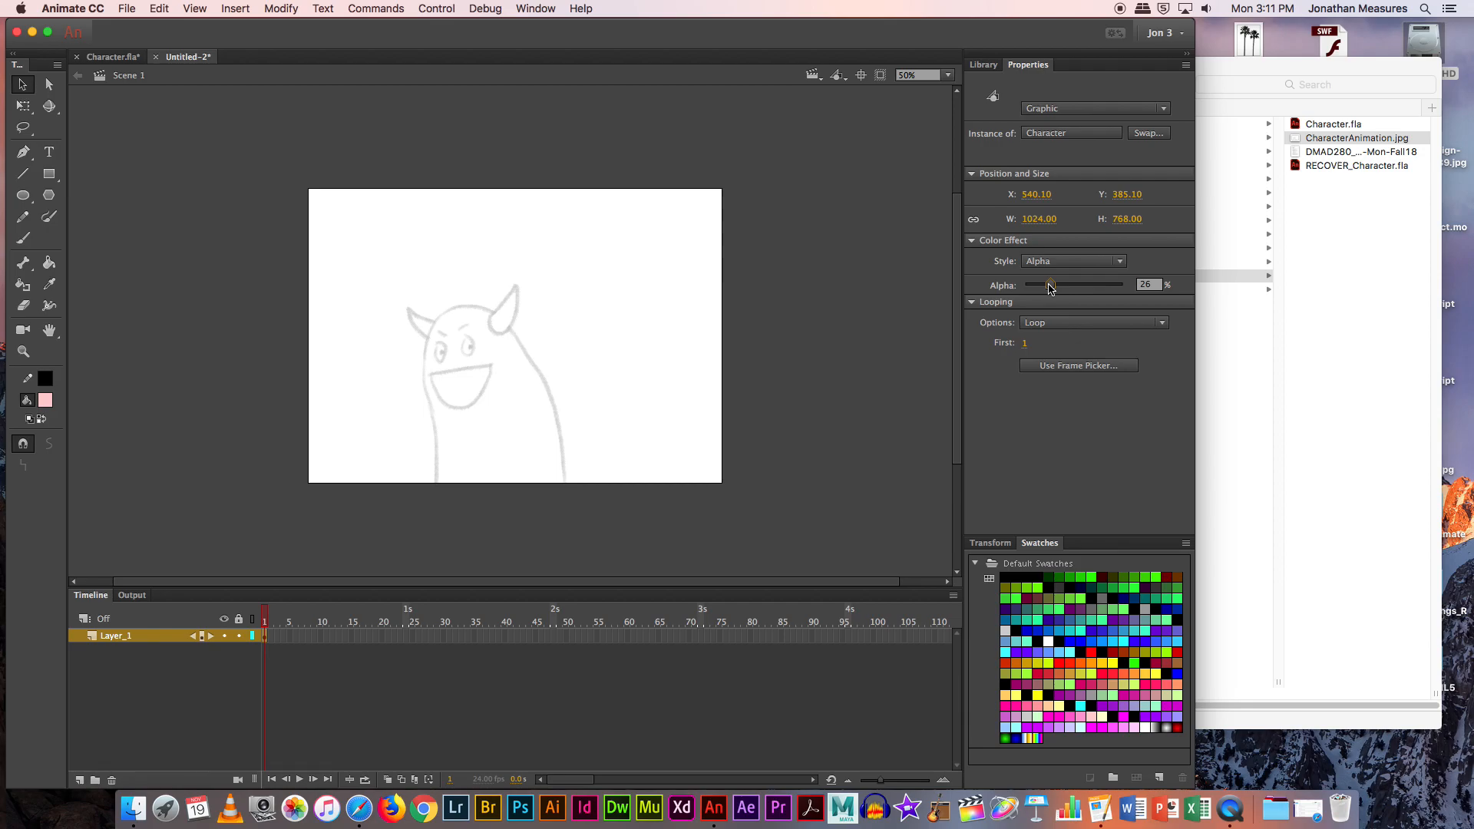
left_click_drag(1050, 287, 1048, 287)
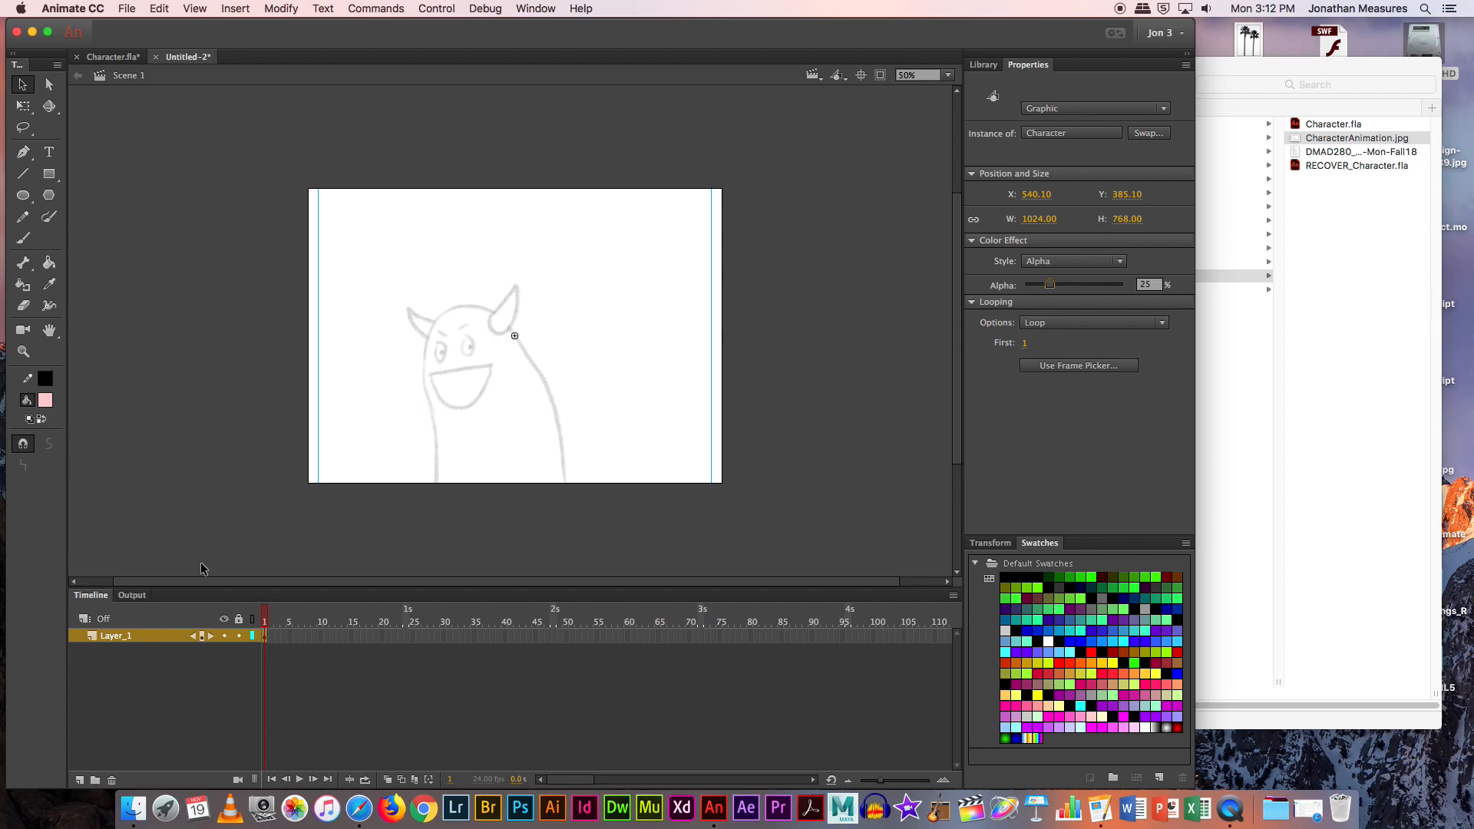
Step: Rename the layer holding the faded sketch as Template
left_click(112, 637)
double_click(112, 637)
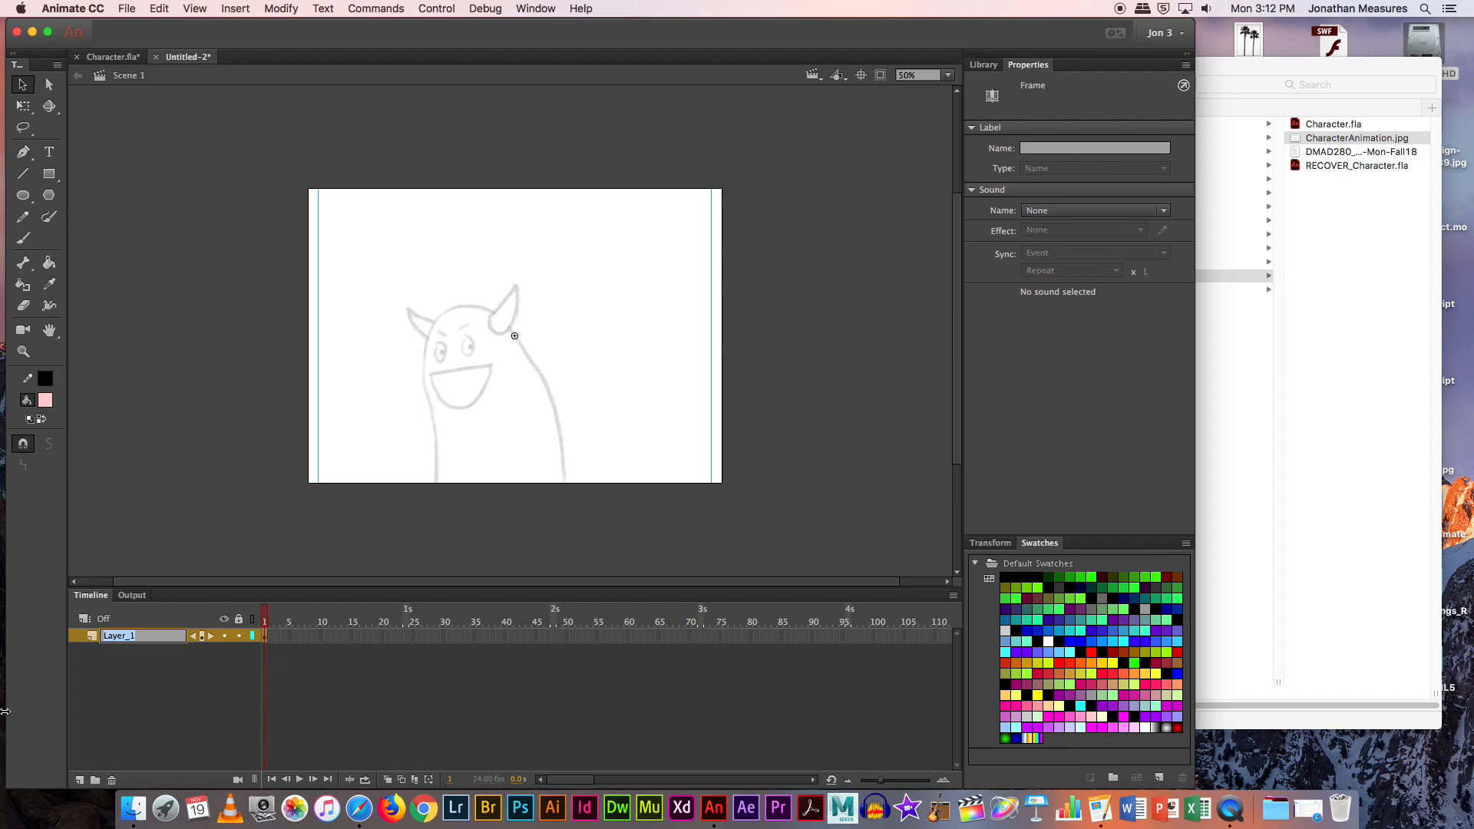
type("Template")
key("Return")
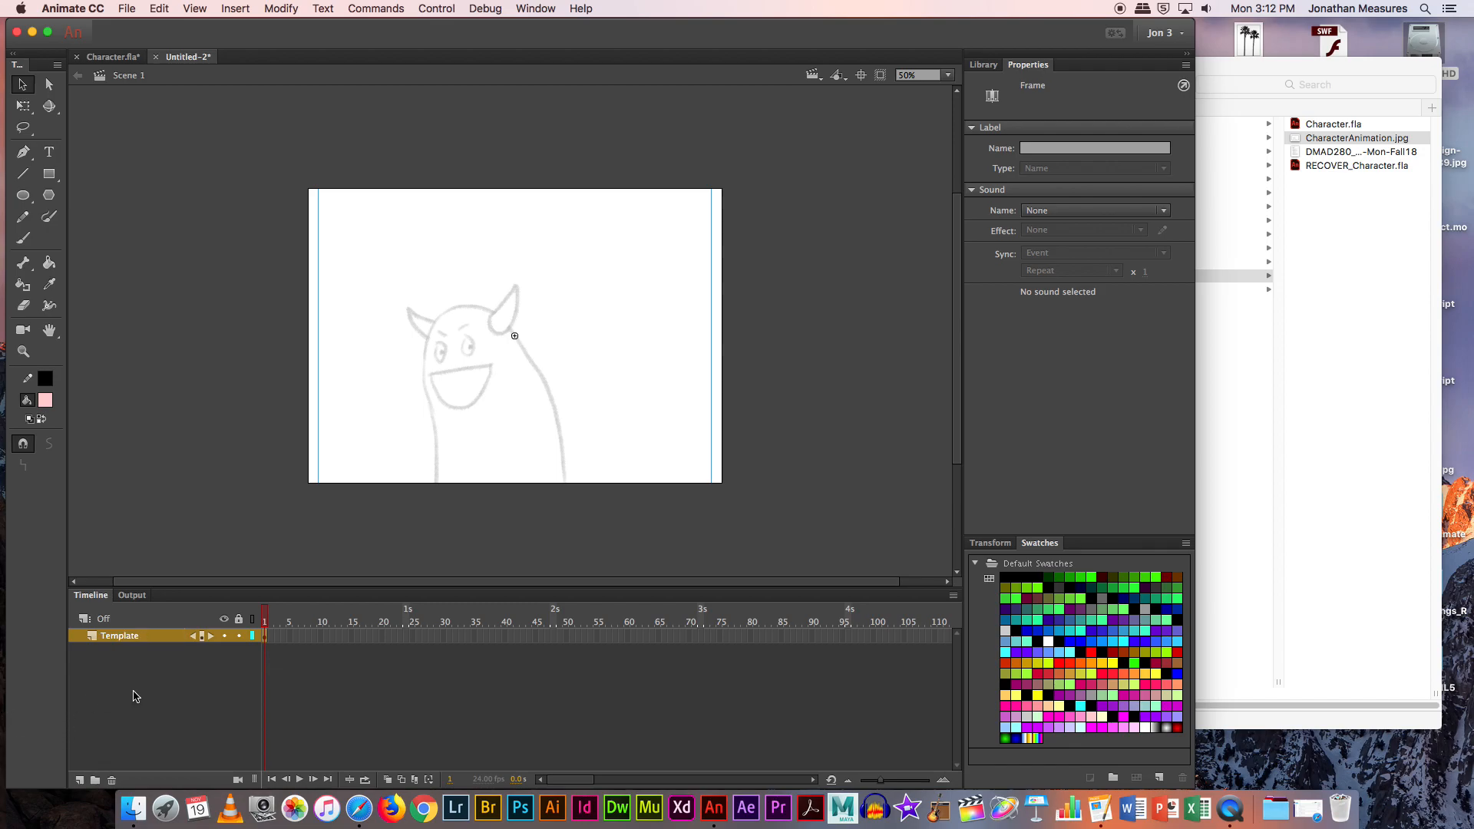
Step: Add a new layer above Template and name it Body
left_click(80, 780)
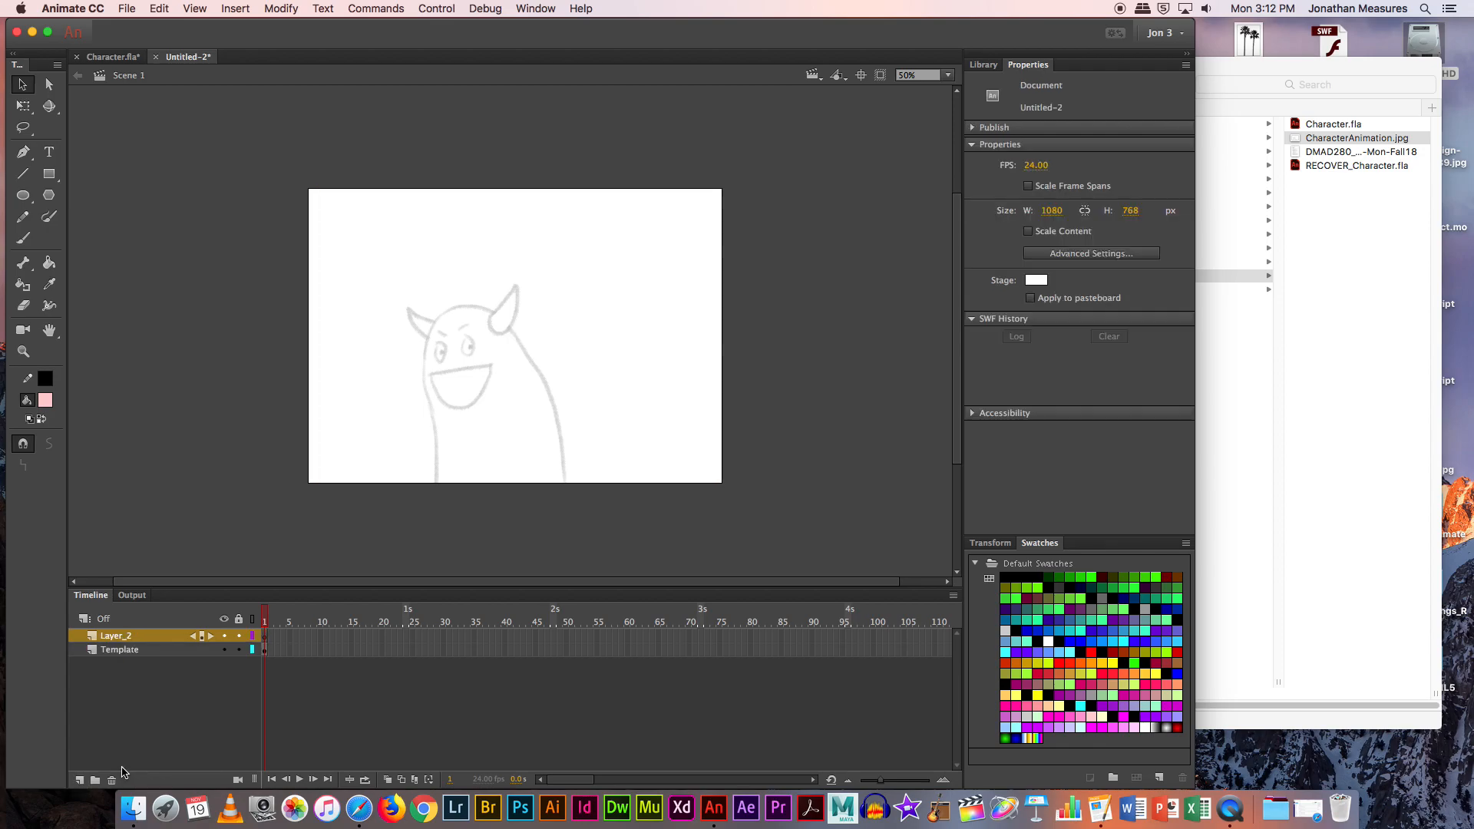
double_click(113, 636)
type("Body")
key("Return")
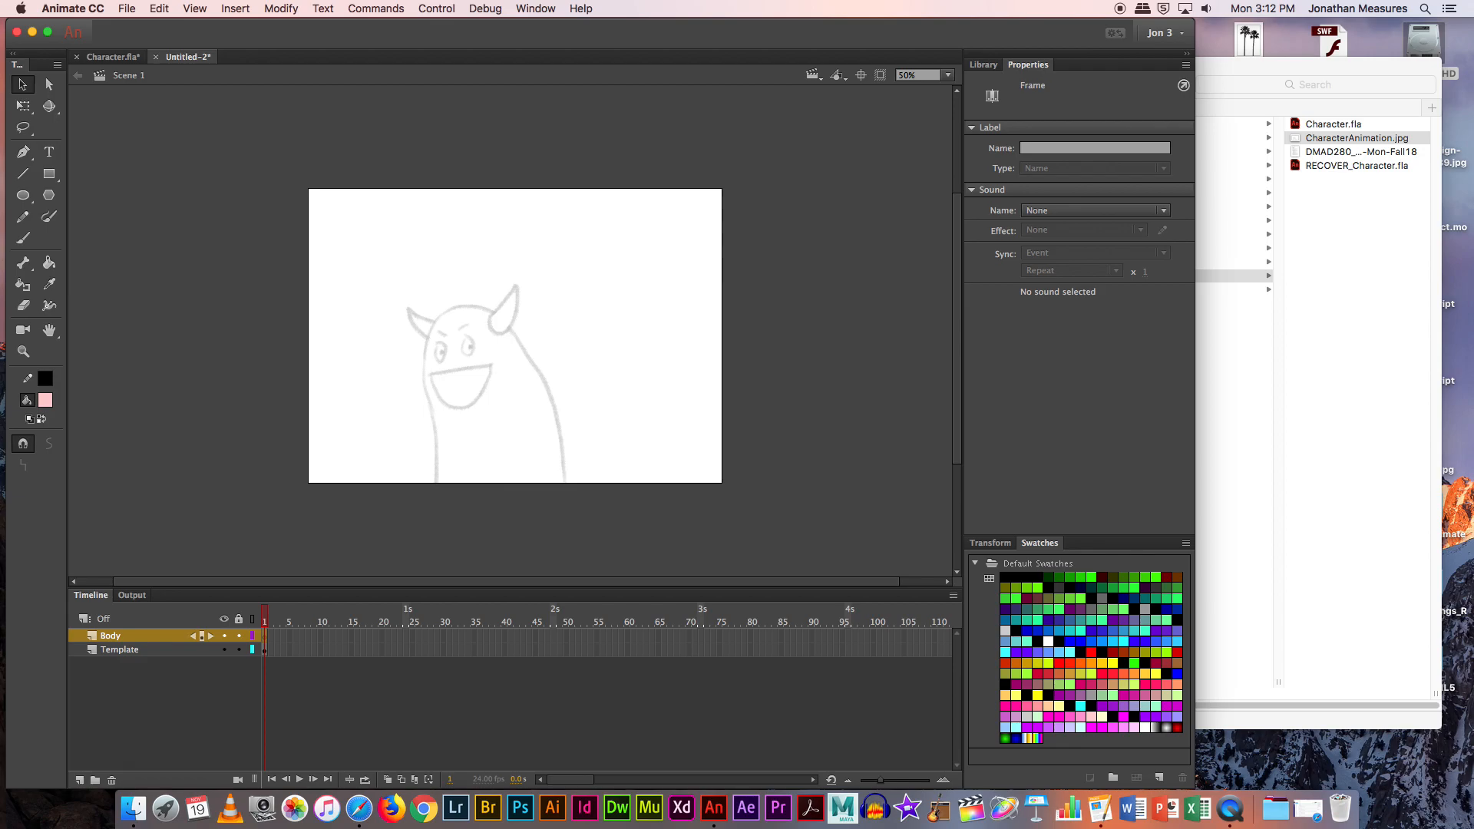
Step: Add a new layer above Body and name it Mouth
left_click(82, 779)
left_click(112, 637)
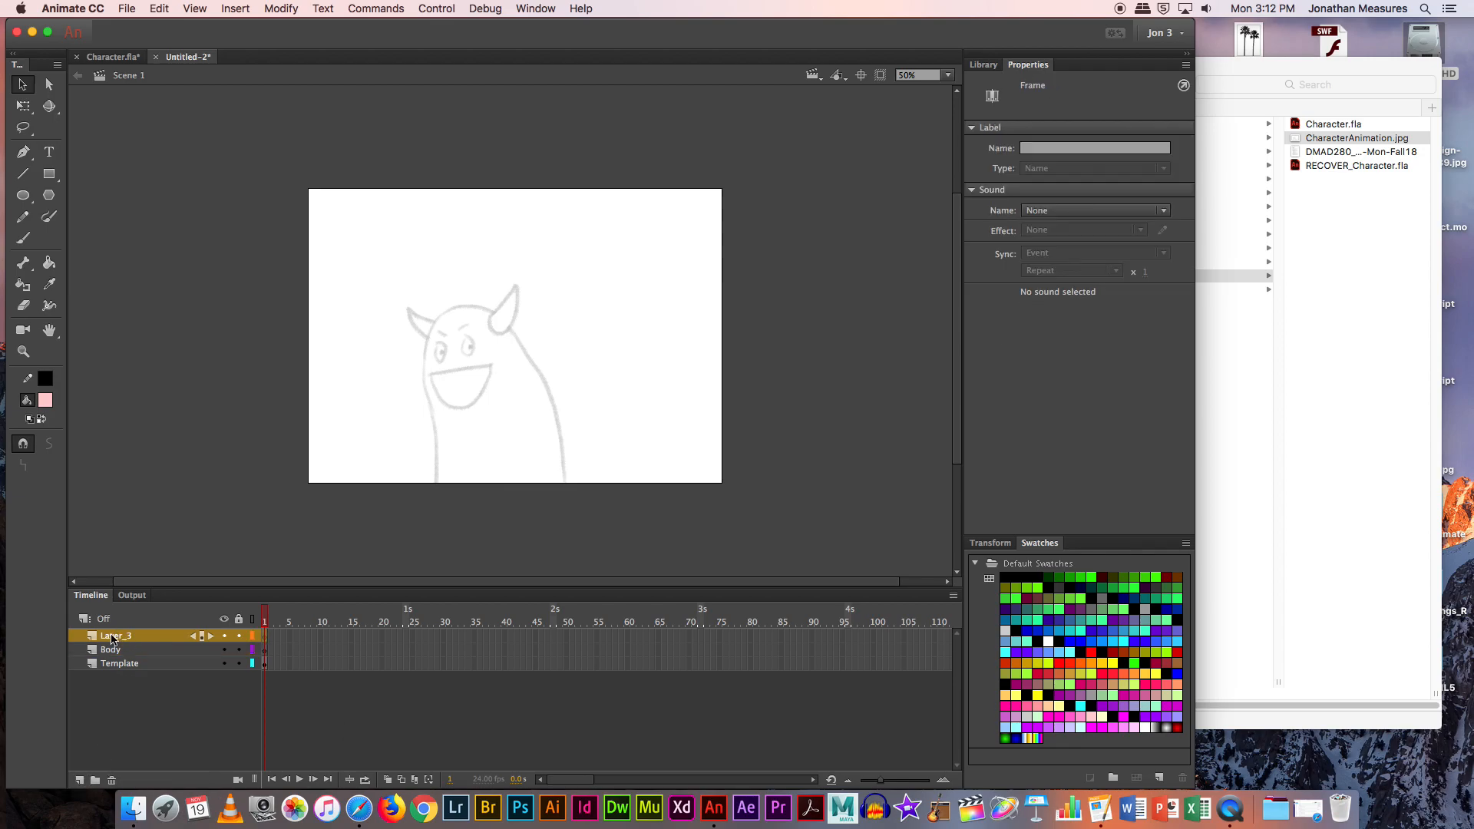
double_click(112, 637)
type("Mouth")
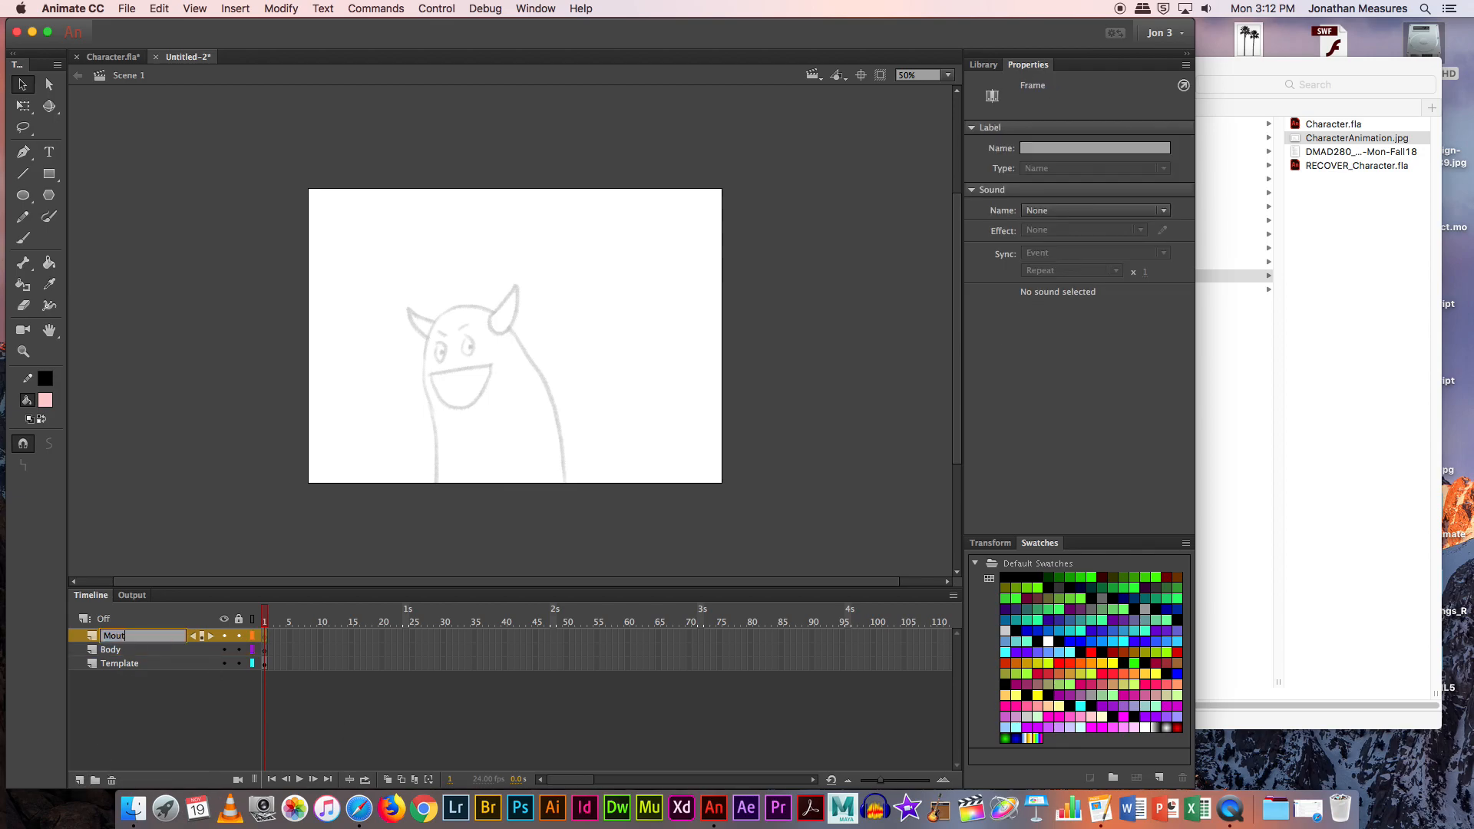
key("Return")
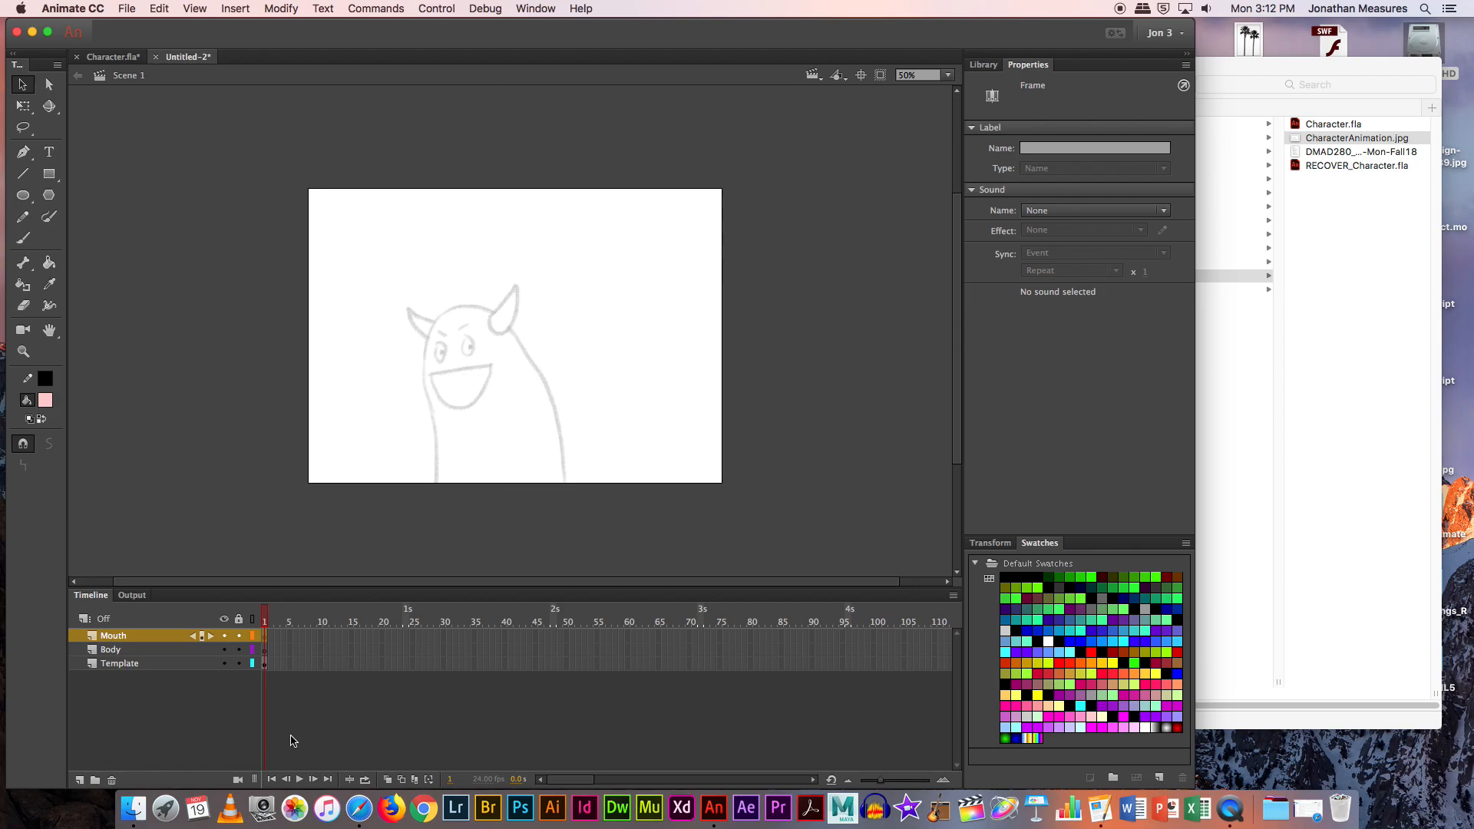
Step: Add a new layer above Mouth and name it Eyes
left_click(79, 779)
double_click(111, 637)
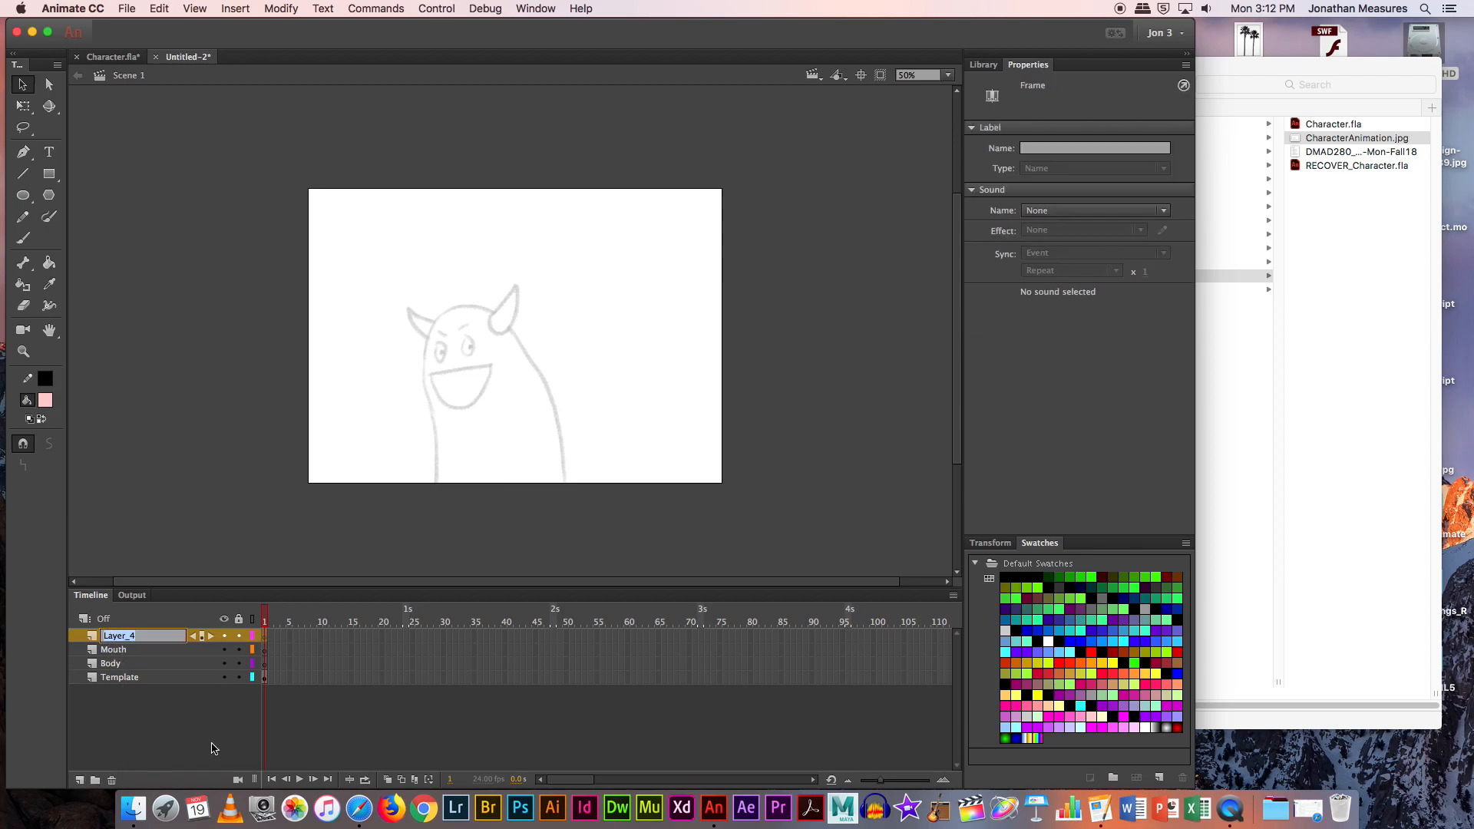
type("Eyes")
key("Return")
Step: Add a new layer above Eyes and name it Eyebrows
left_click(79, 780)
left_click(116, 637)
double_click(116, 637)
type("Eyebrows")
key("Return")
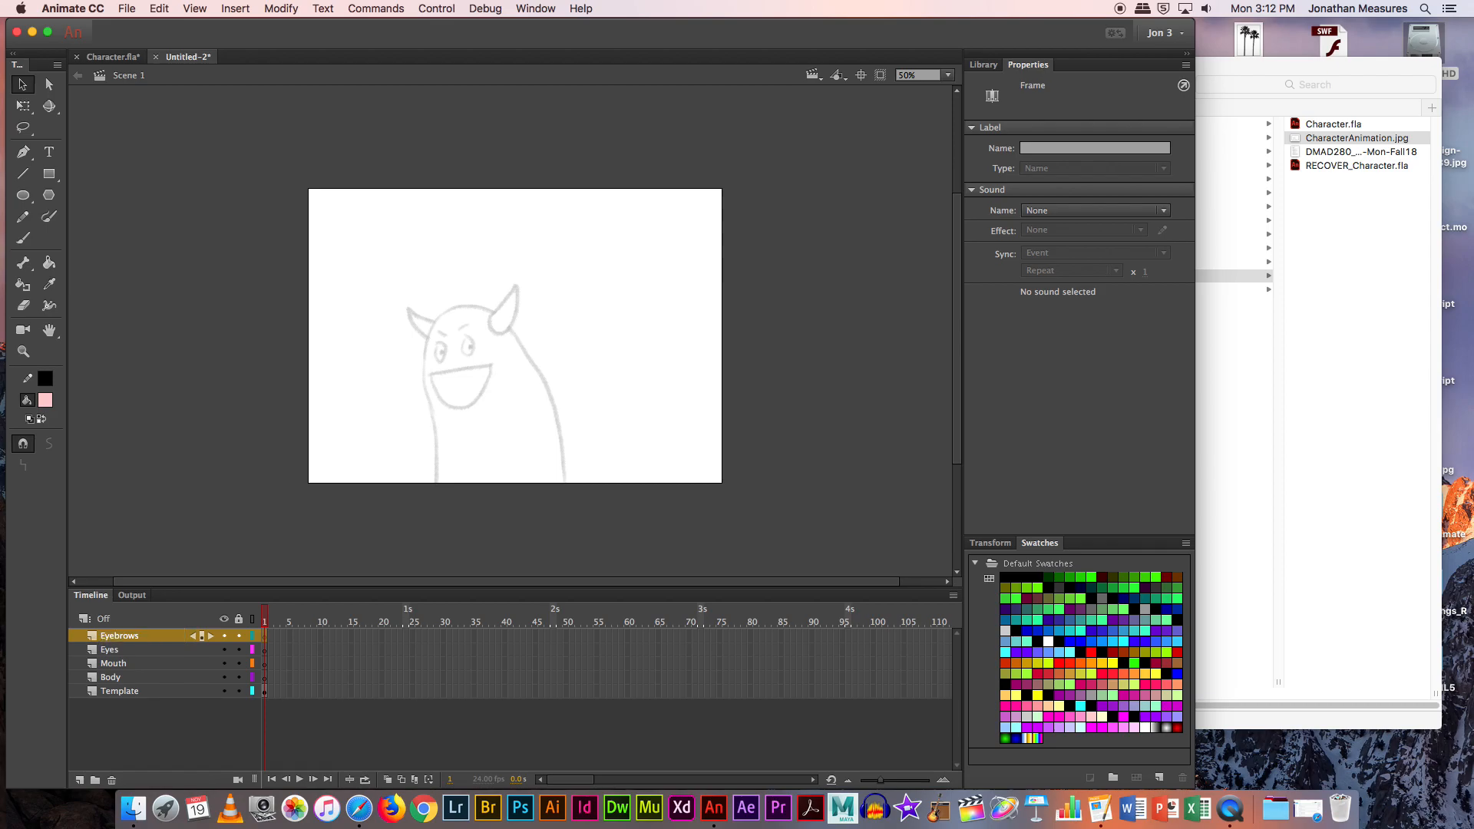
Step: Add a new layer above Eyebrows and name it Left Horn
left_click(79, 779)
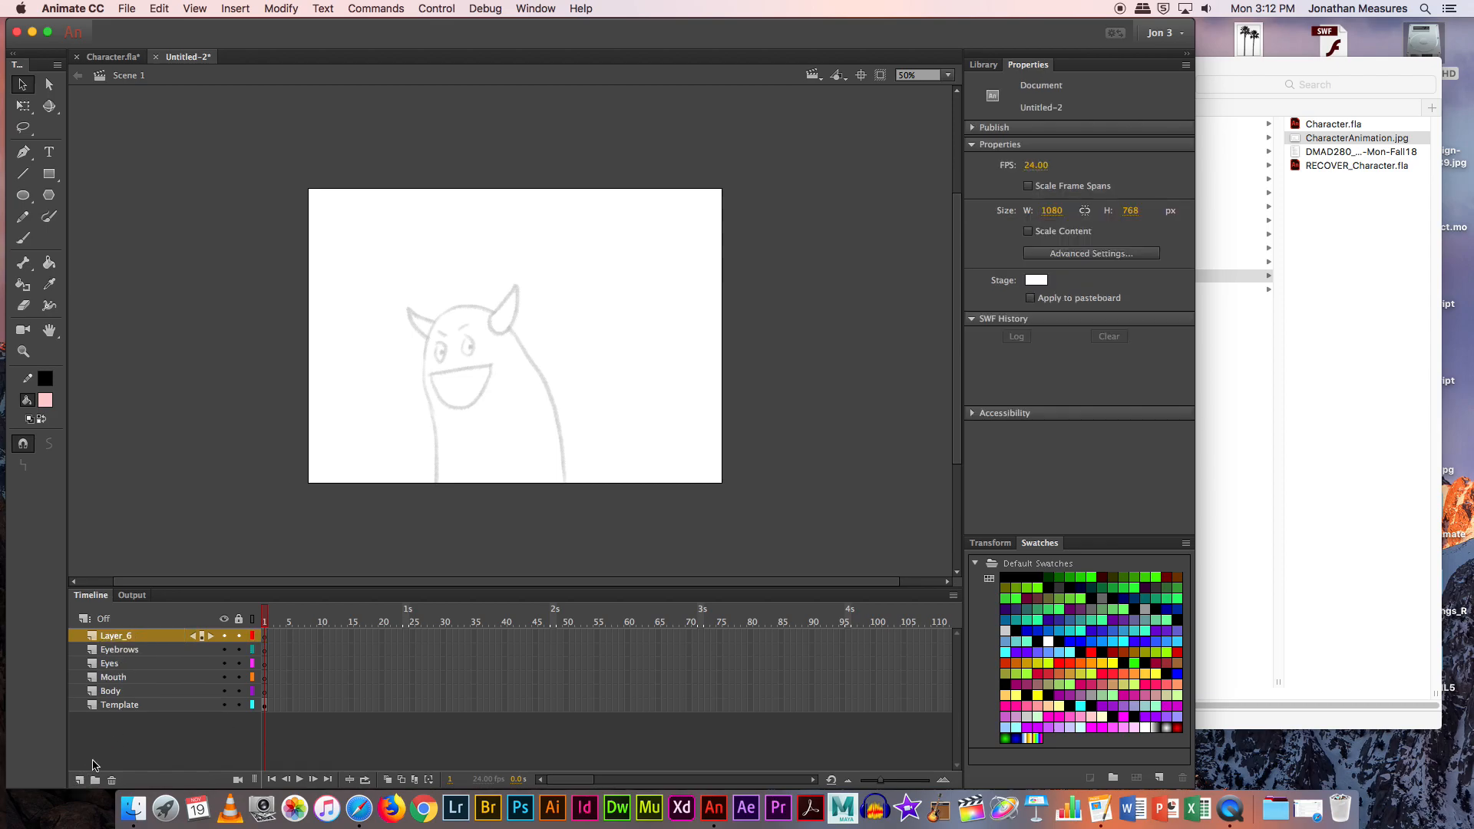
double_click(117, 637)
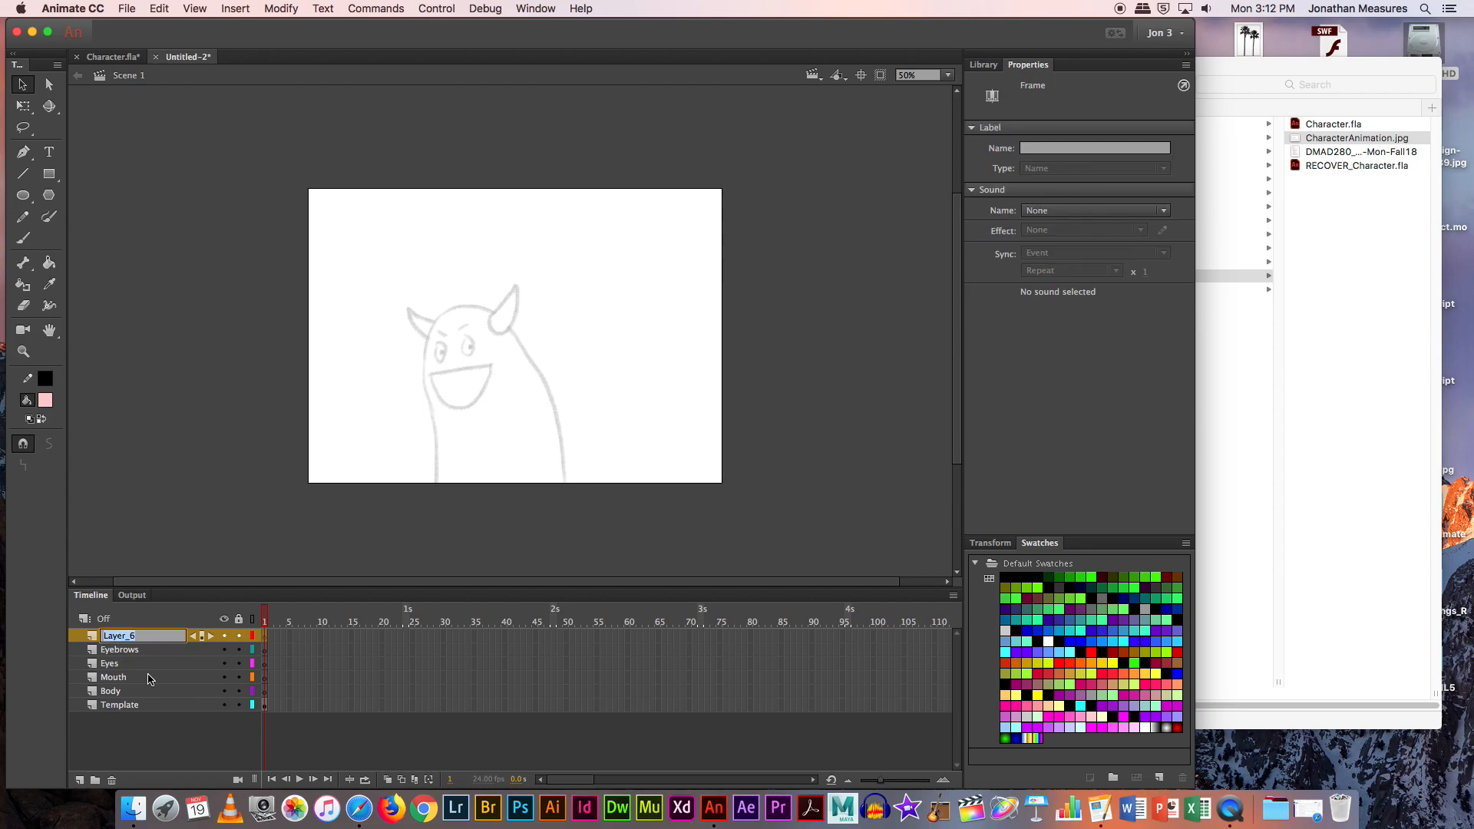
type("Left Horn")
Step: Add a new layer above Left Horn and name it Righ horn
left_click(82, 780)
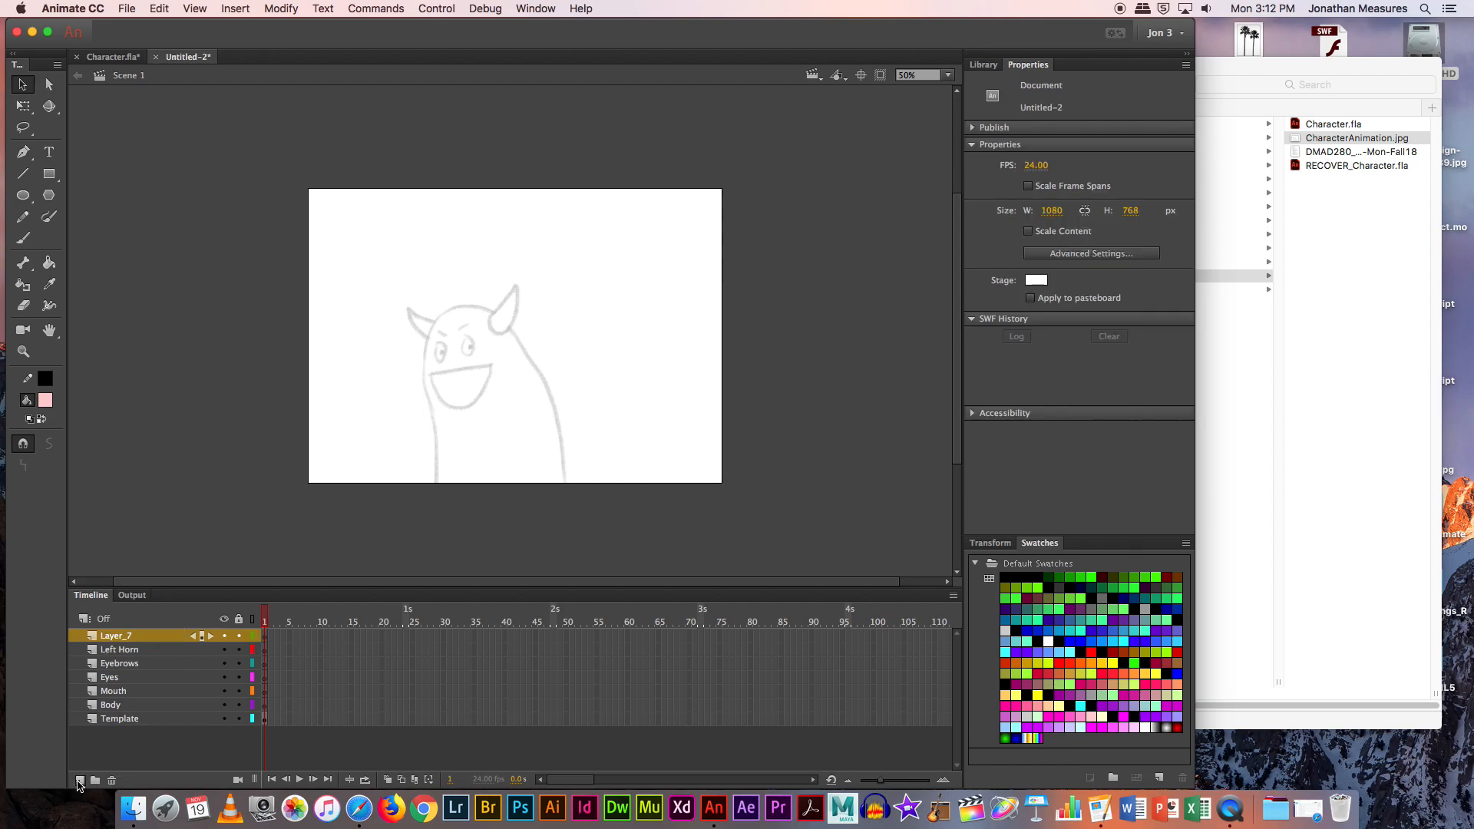
type("Righ horn")
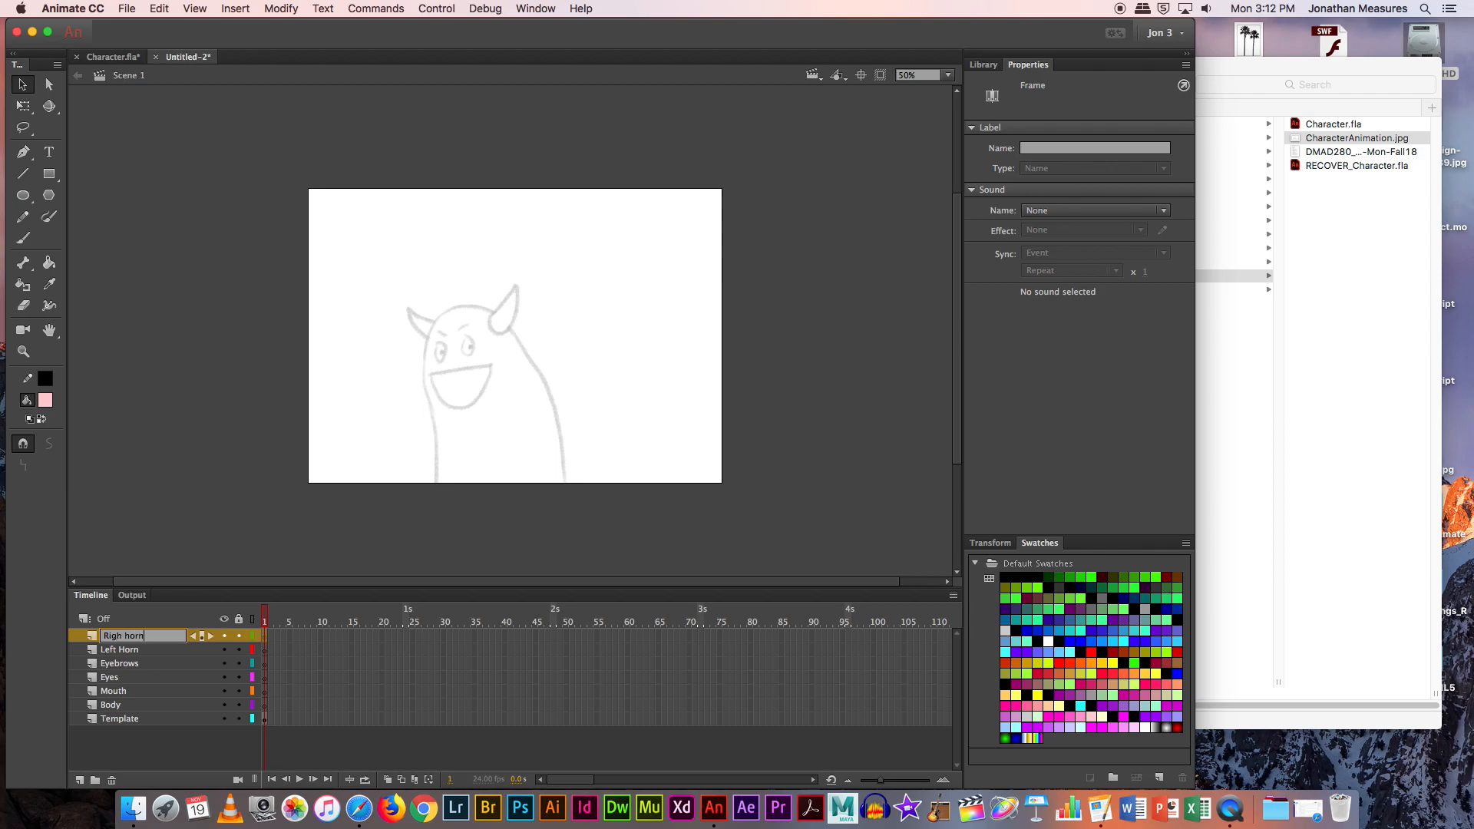
key("Return")
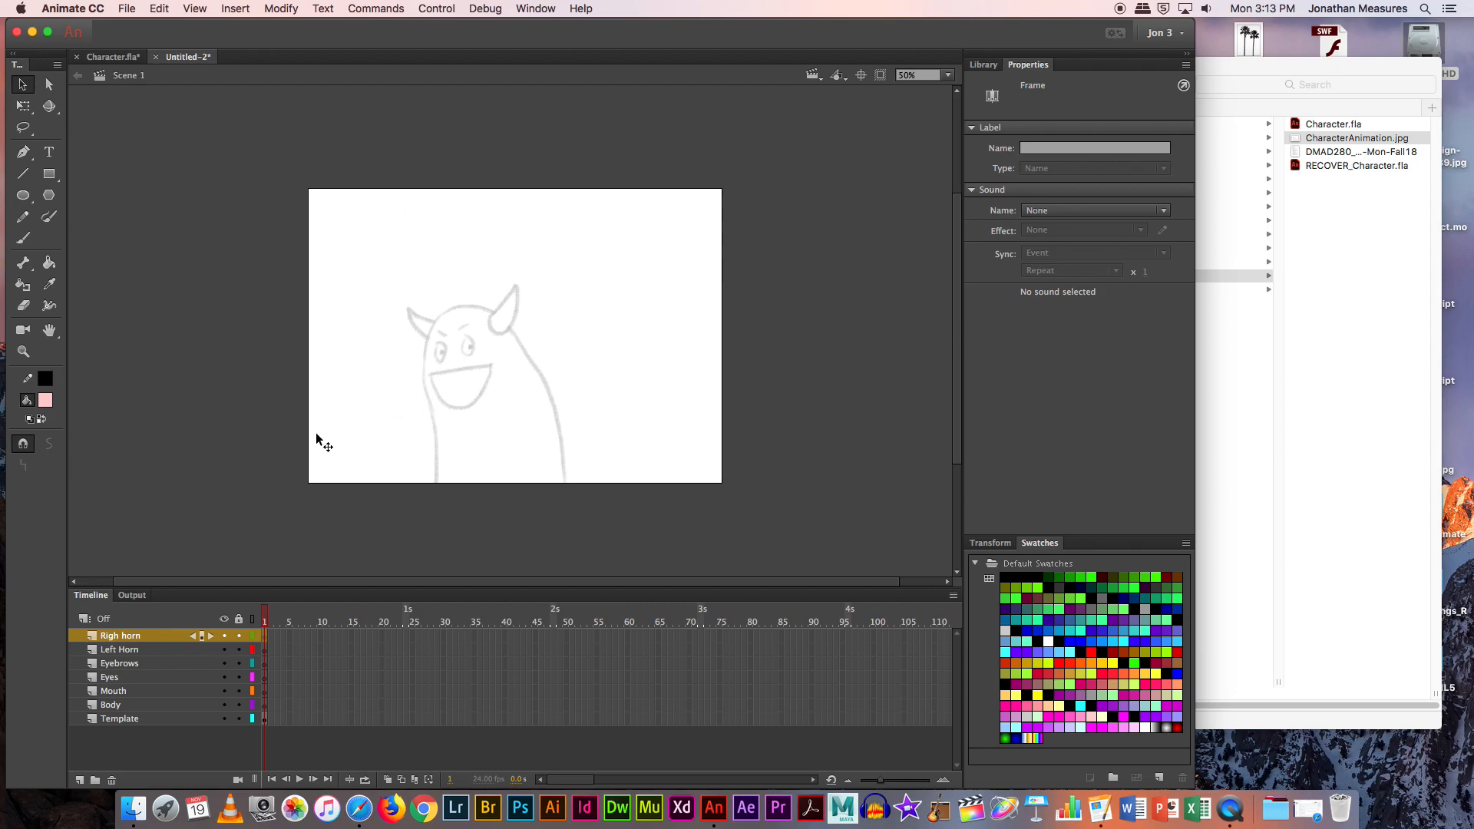
Step: Trace the left side of the sketched body with the Pen tool, from the top of the head down past the mouth
key("super+space")
left_click_drag(389, 291, 631, 510)
left_click(23, 152)
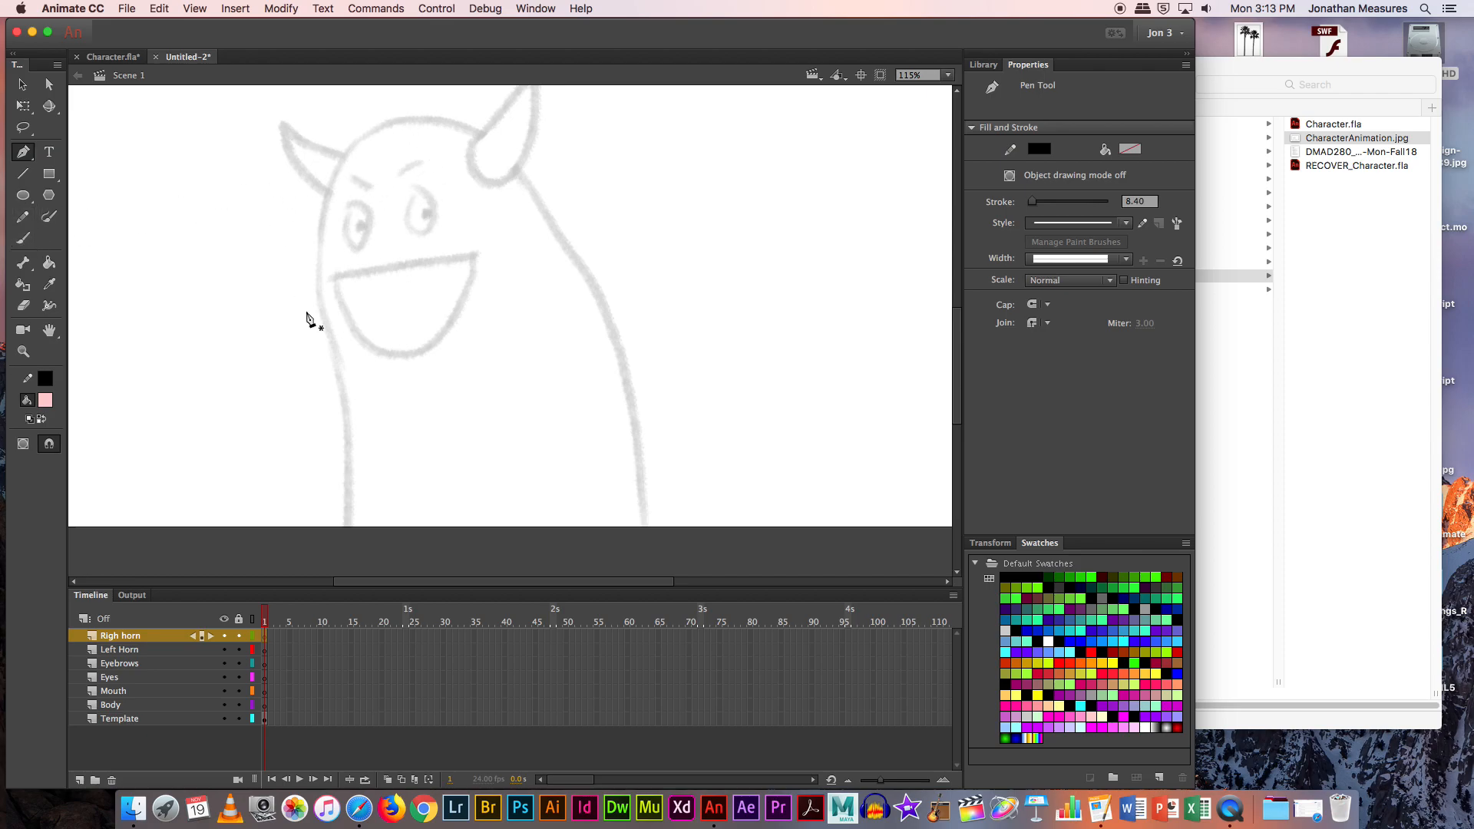
left_click(26, 163)
left_click(376, 136)
left_click(341, 146)
left_click_drag(318, 294, 350, 485)
left_click(345, 528)
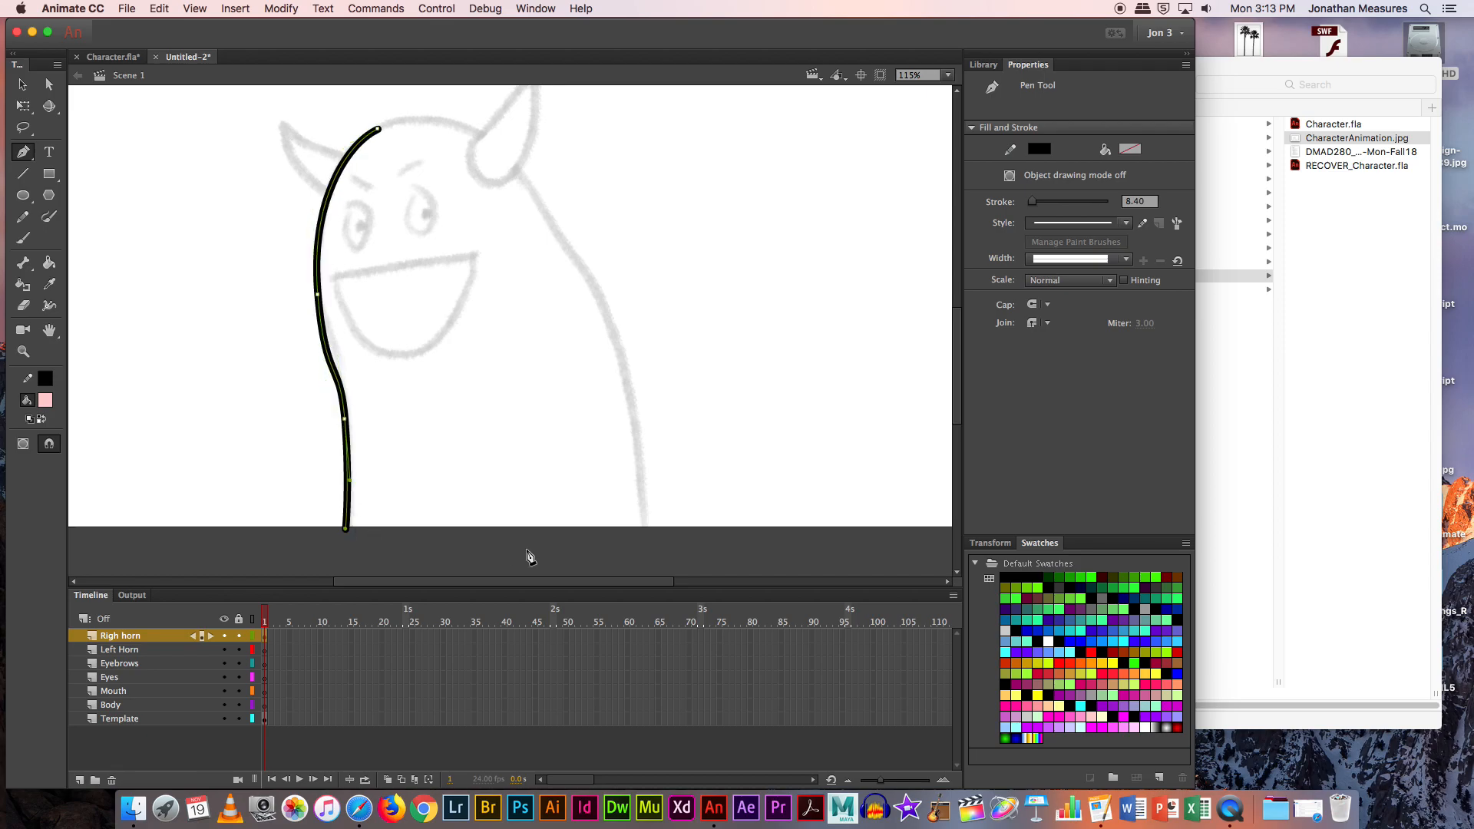
left_click(344, 562)
key("super+z")
key("super+z")
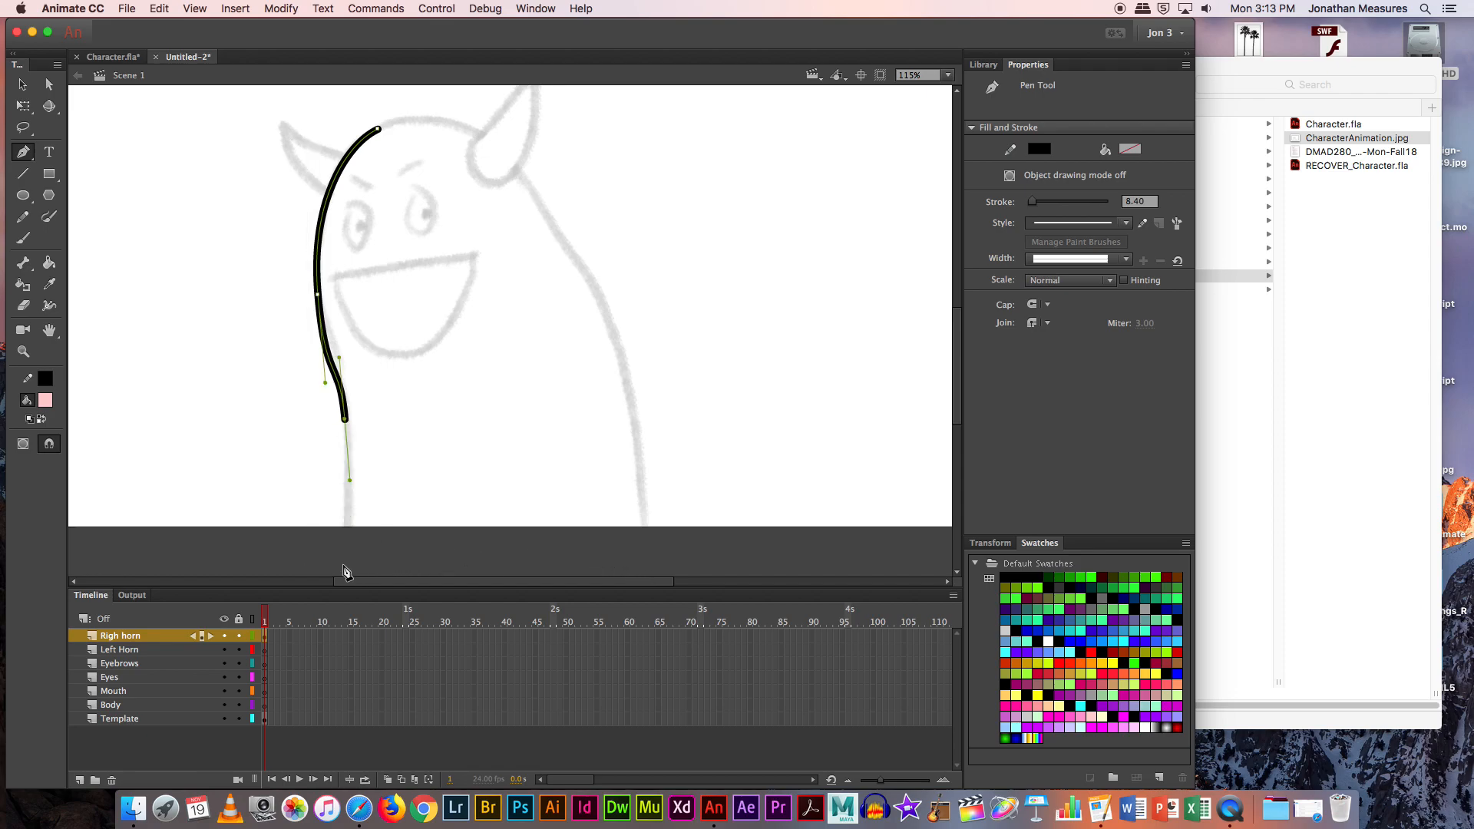
Step: Continue the pen path below the stage edge, across to the right side and up over the head, closing the body outline
left_click(343, 564)
left_click(650, 558)
left_click_drag(627, 382, 613, 324)
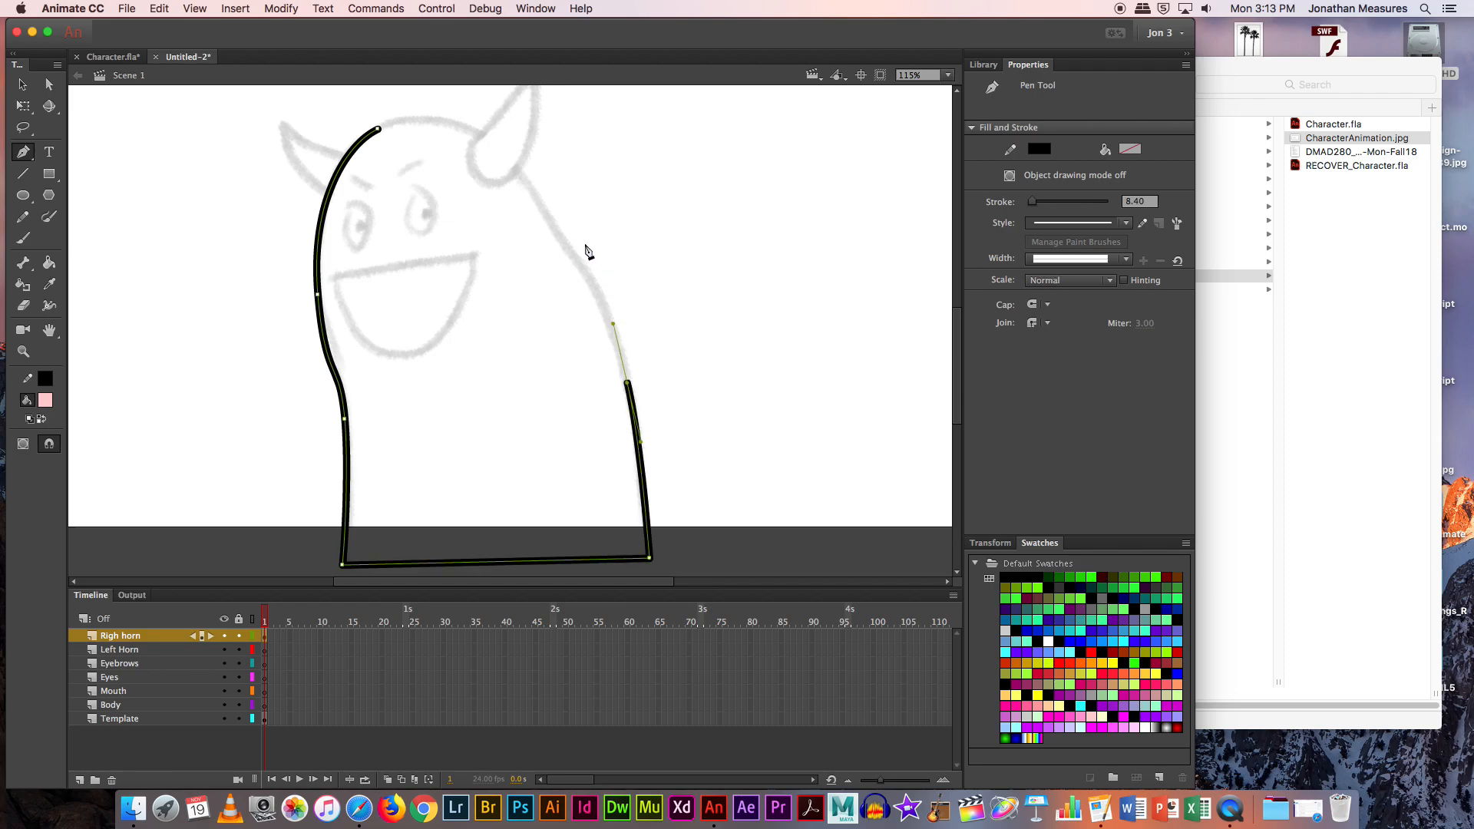
left_click_drag(573, 255, 546, 220)
mouse_move(482, 135)
left_mouse_down()
mouse_move(442, 113)
mouse_move(338, 155)
left_mouse_up()
Step: Reshape the curve on the left side of the body outline by adjusting its anchor point and handle with the Subselection tool
left_click(22, 84)
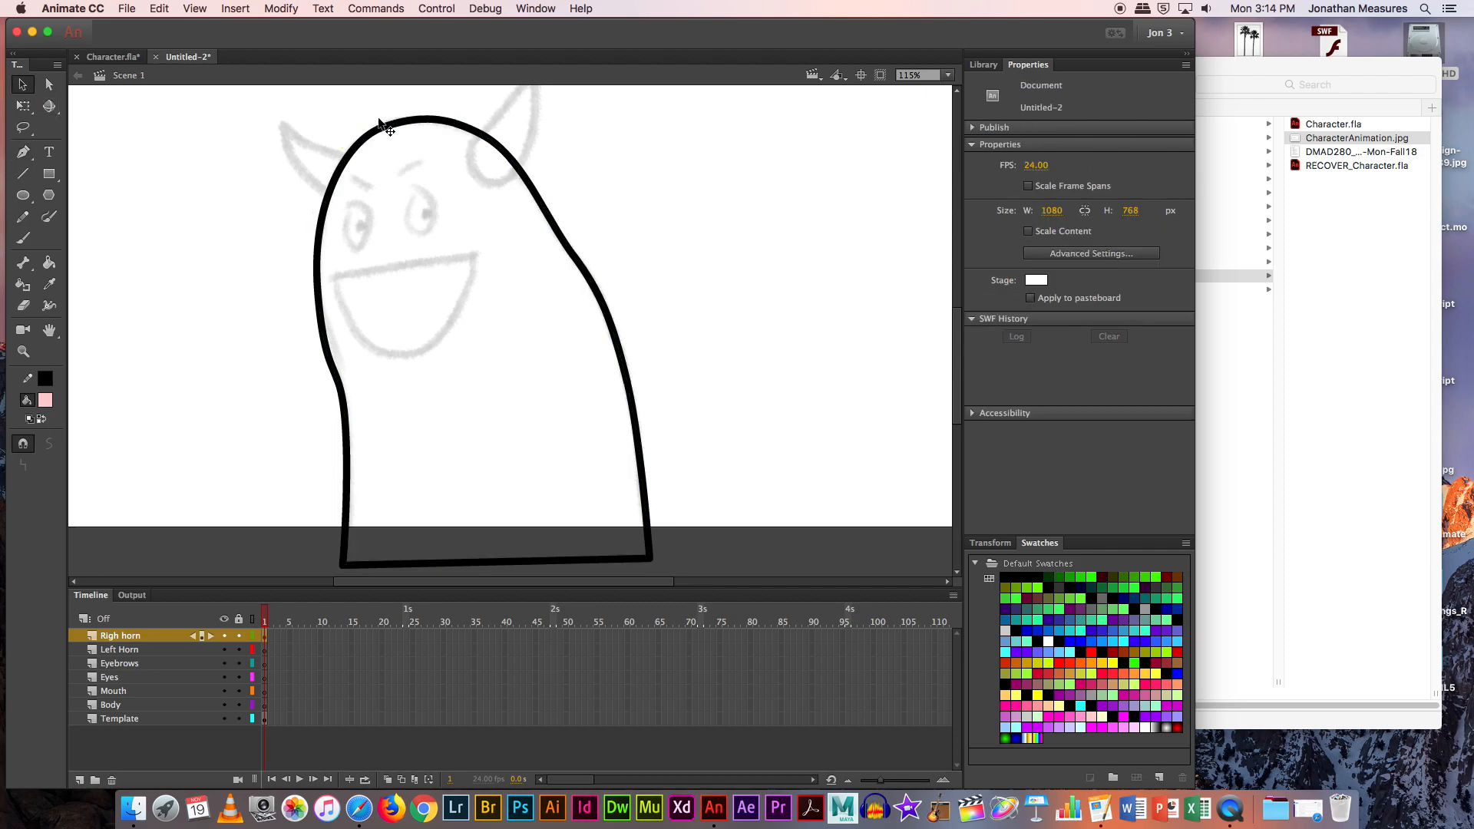
left_click(404, 122)
left_click(362, 143)
double_click(363, 143)
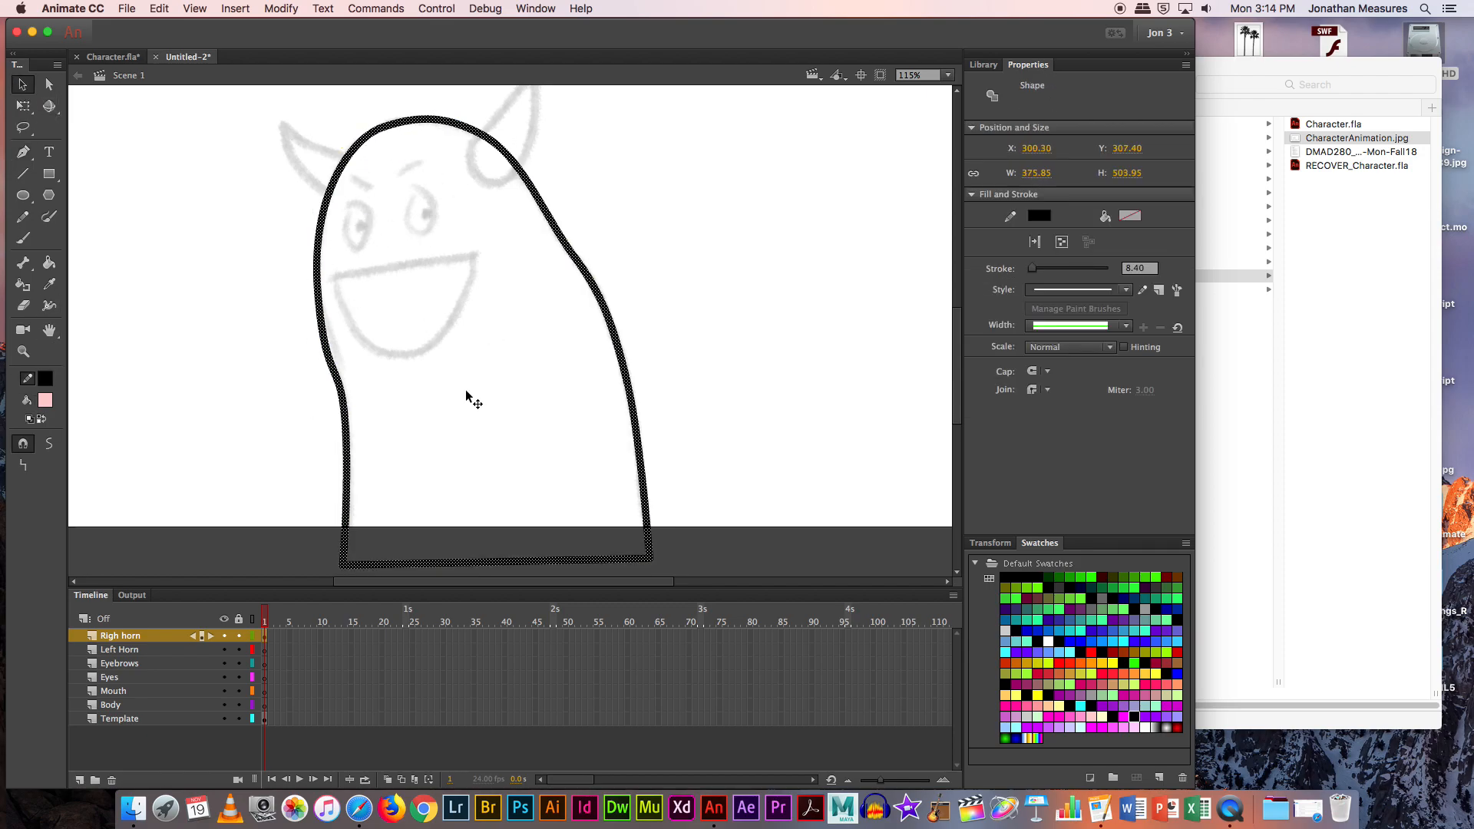
left_click(48, 84)
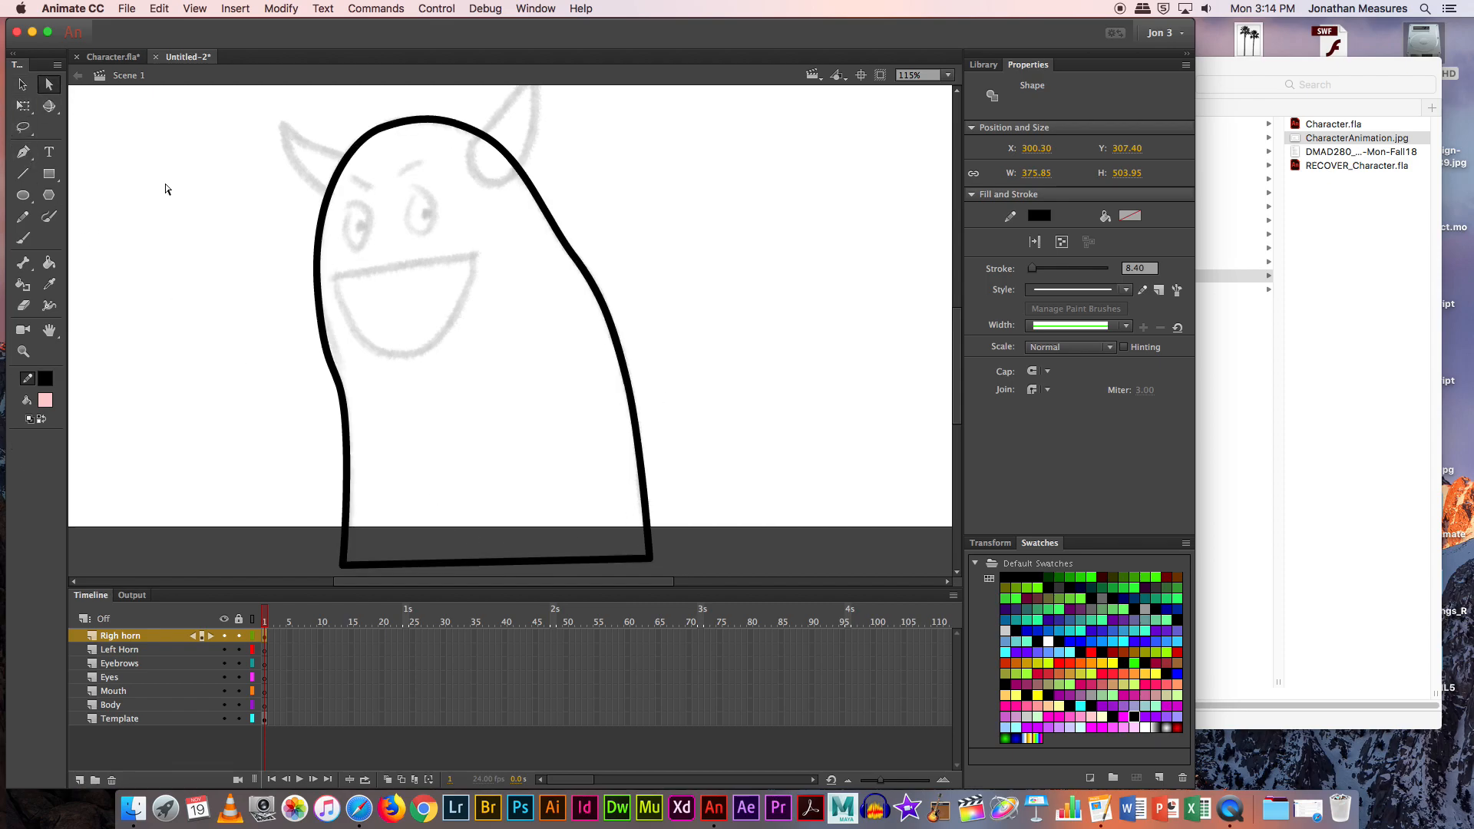
left_click(344, 384)
left_click(318, 295)
left_click_drag(325, 384, 326, 350)
left_click_drag(319, 298, 317, 286)
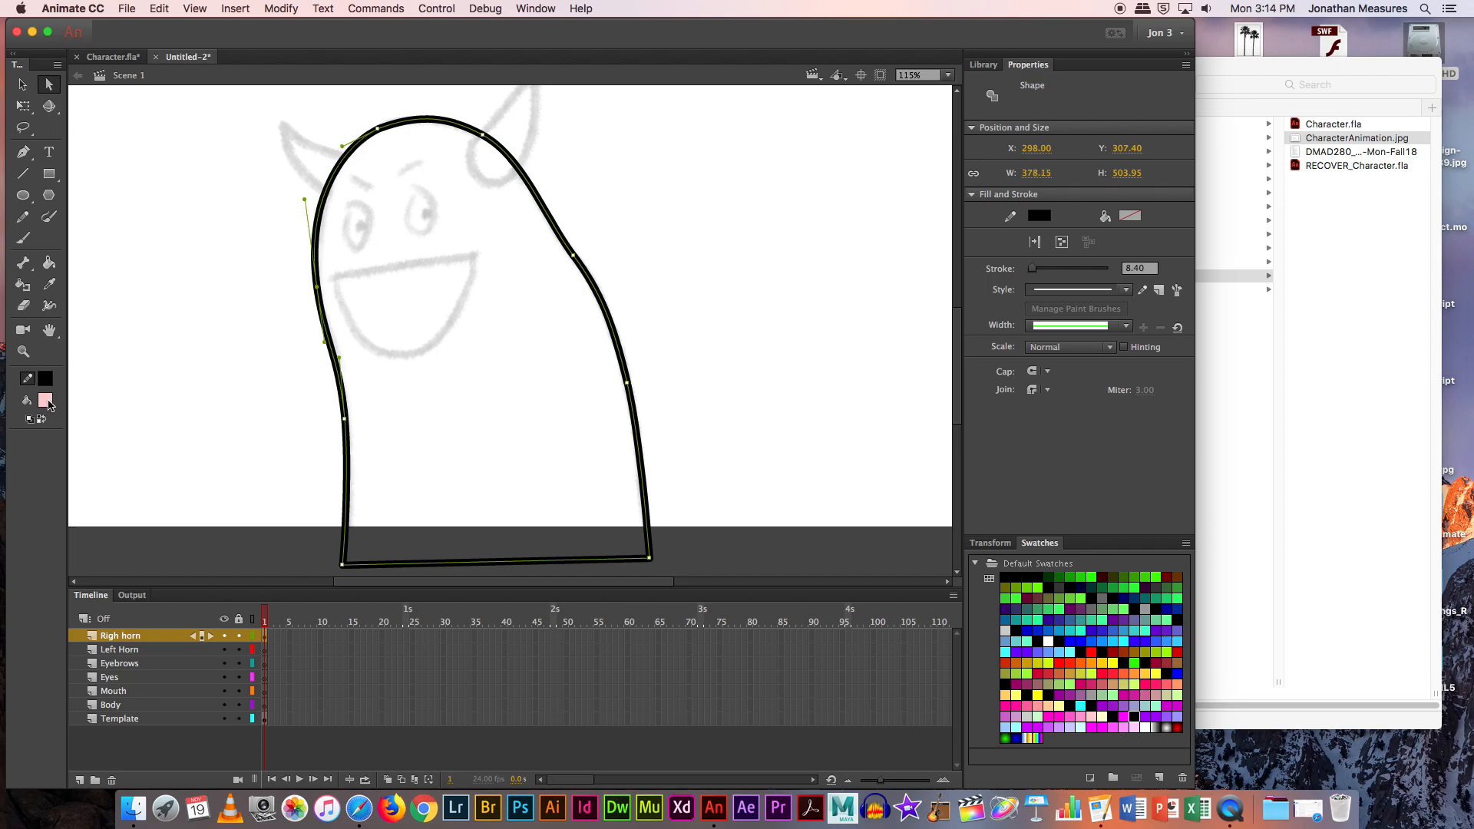
left_click(44, 402)
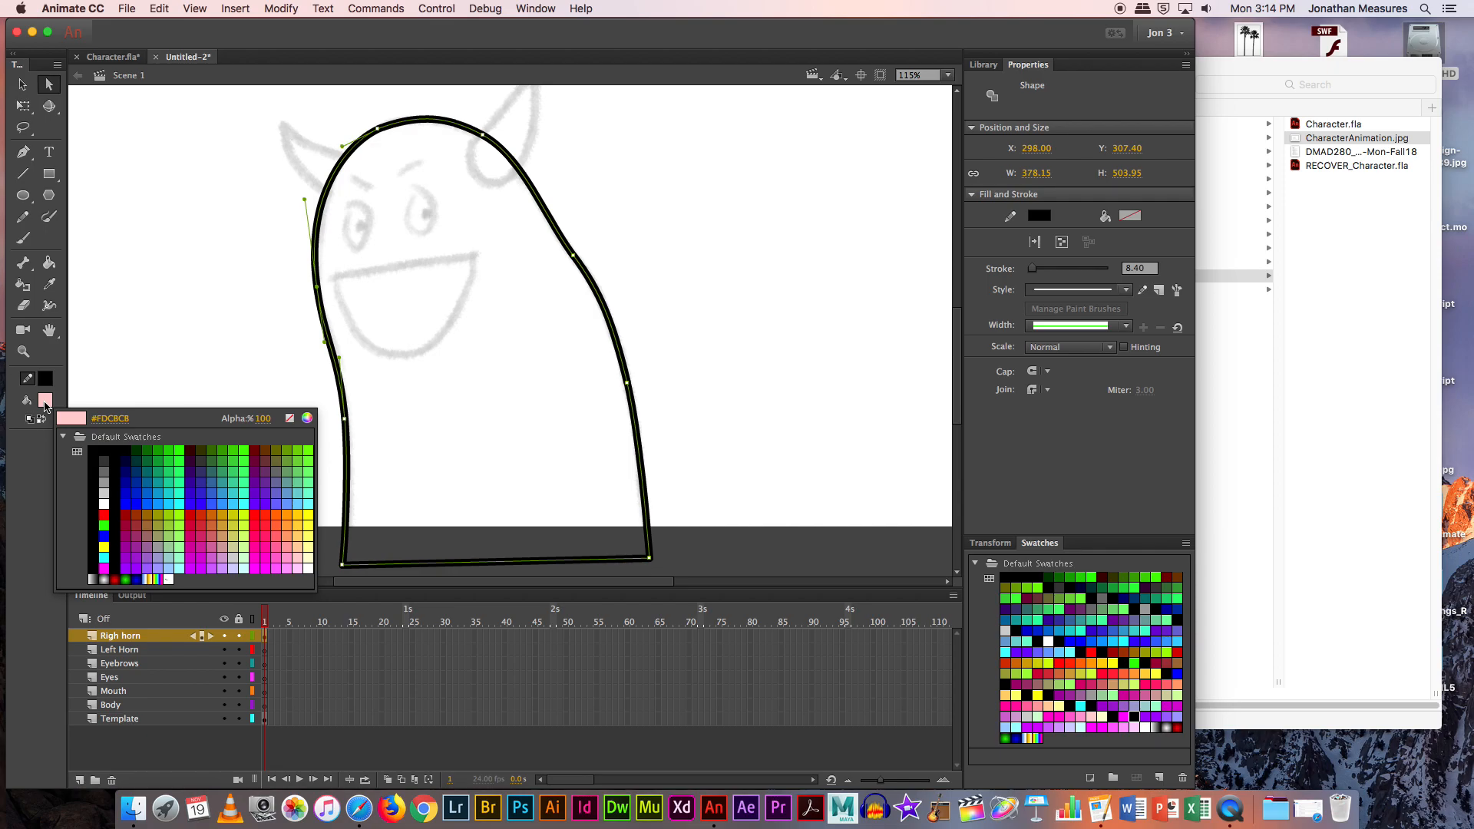
left_click(48, 262)
left_click(49, 262)
left_click(445, 453)
key("super+z")
Step: Fill the interior of the body outline with light pink #FFCCCC using the Paint Bucket tool
left_click(45, 400)
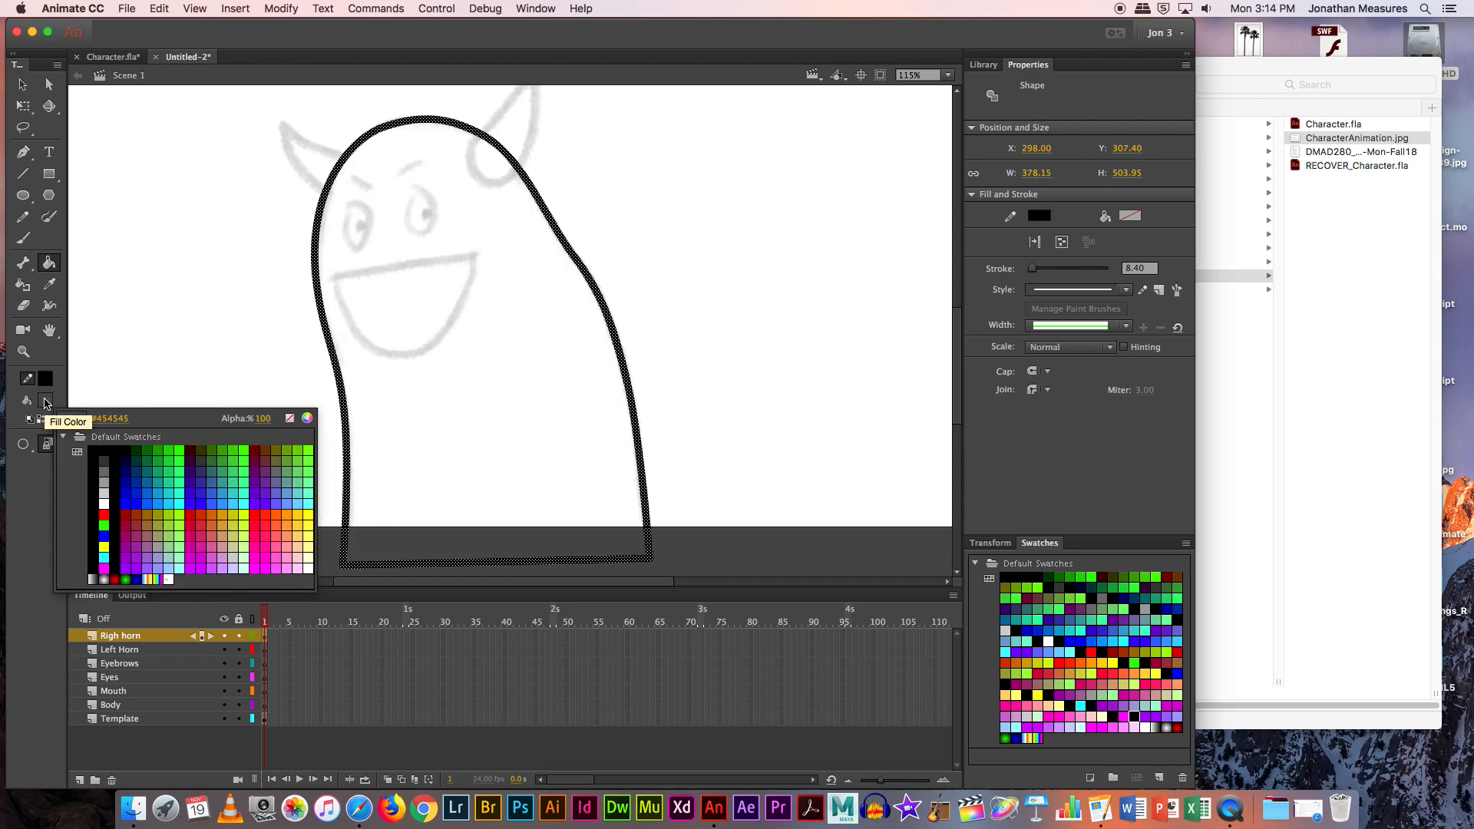
left_click(44, 399)
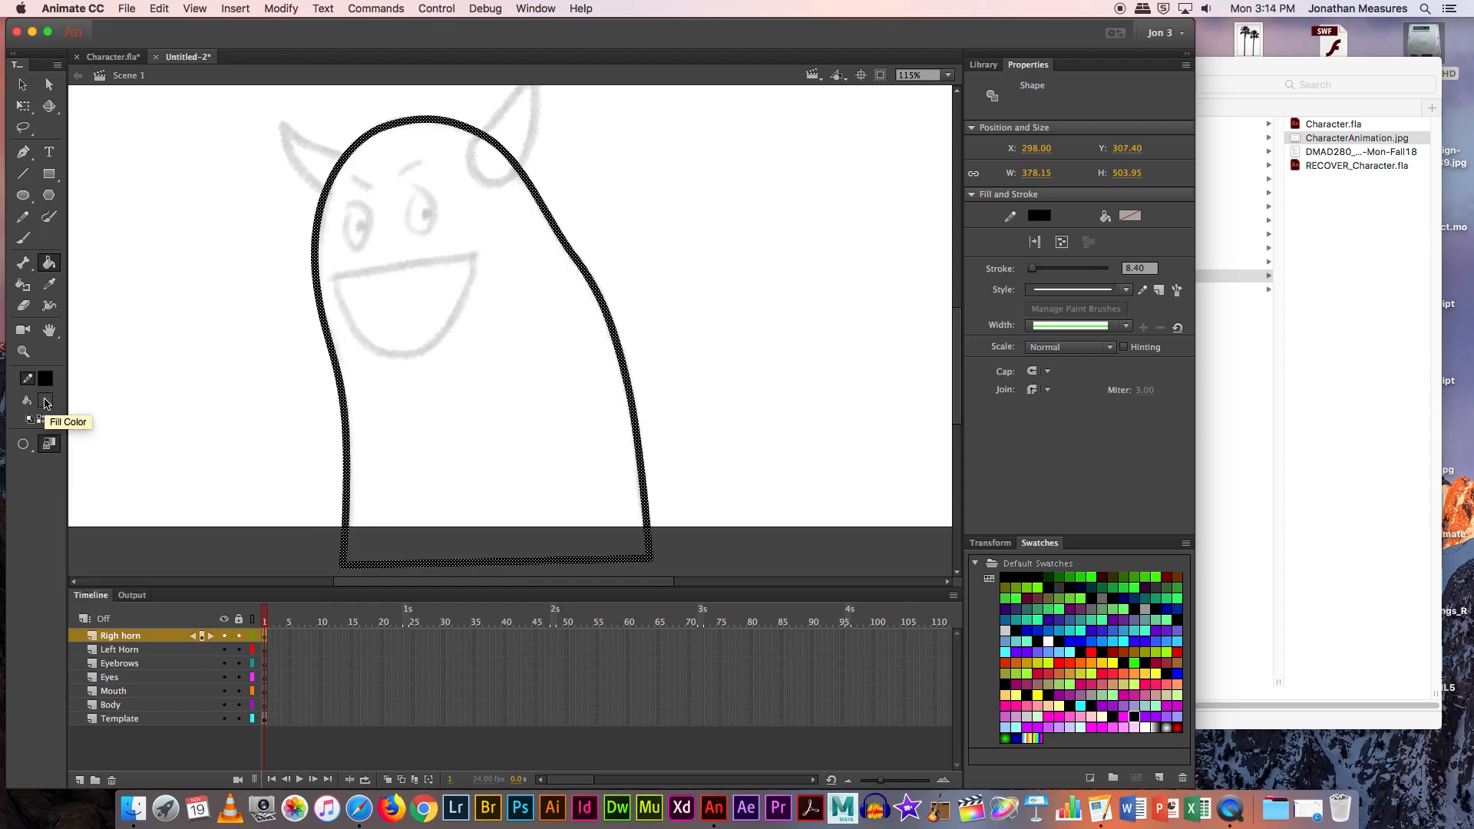
left_click(45, 400)
left_click(299, 552)
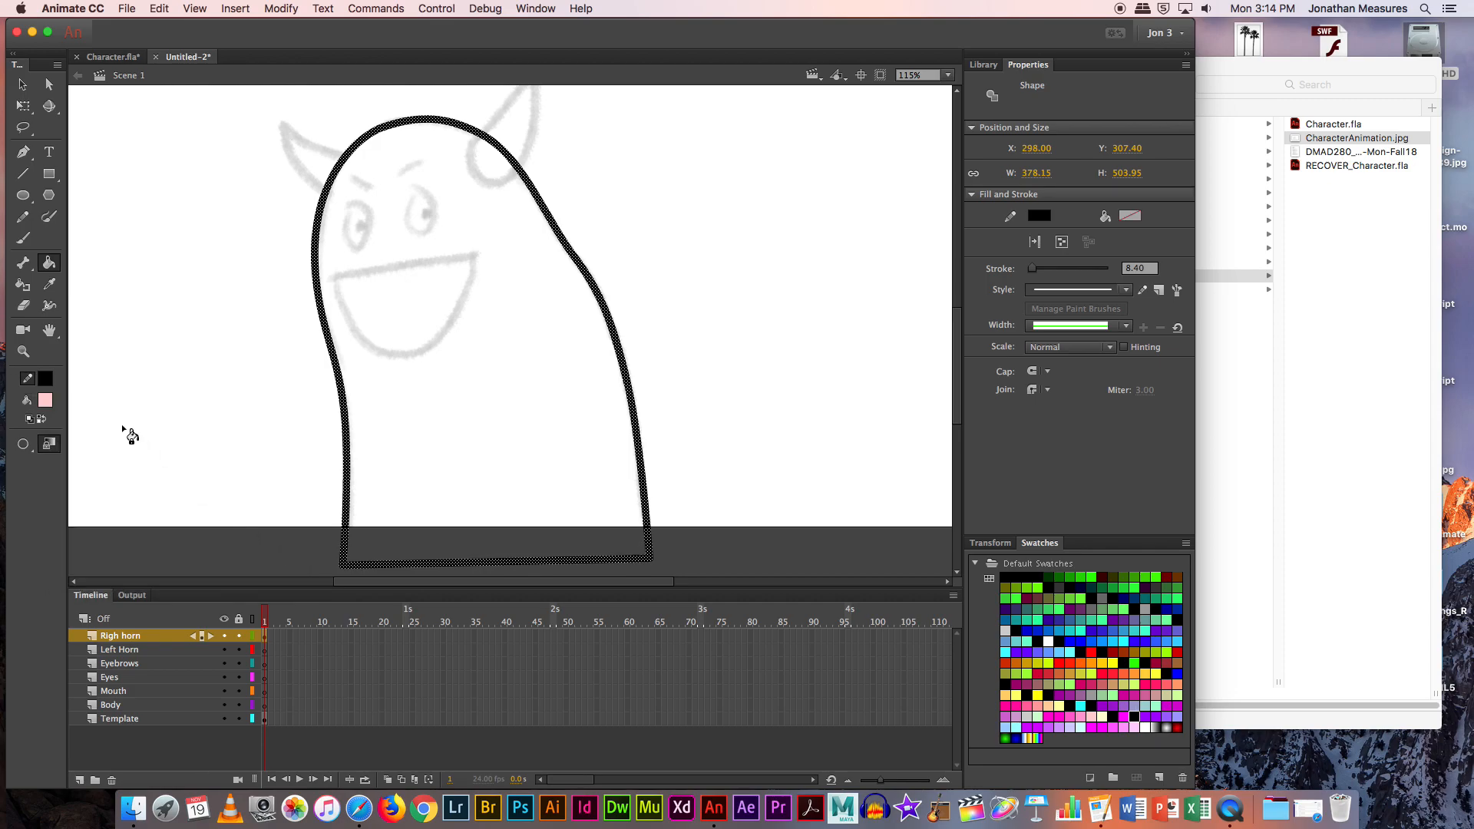
left_click(45, 400)
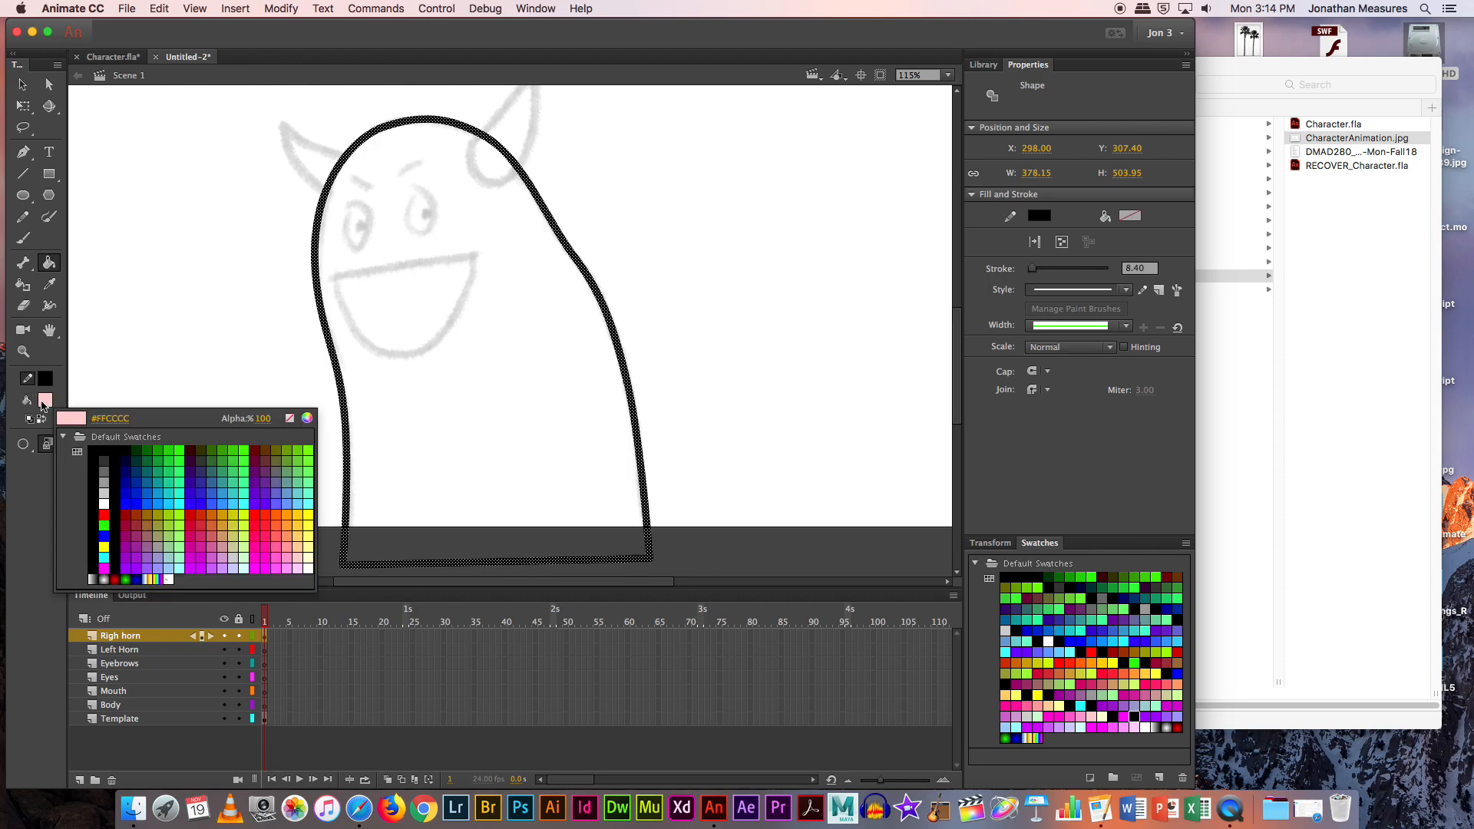
left_click(289, 556)
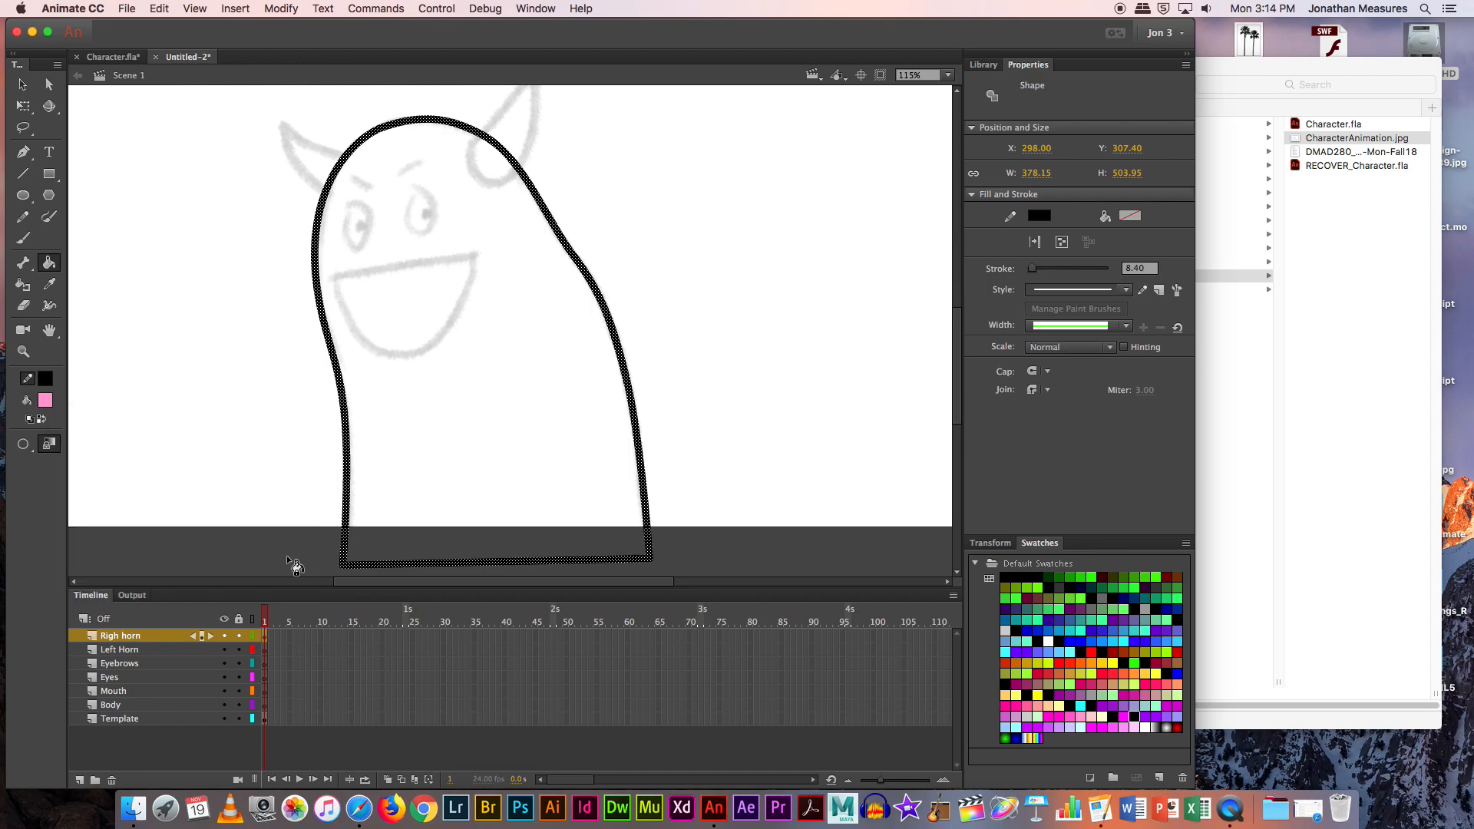
left_click(46, 403)
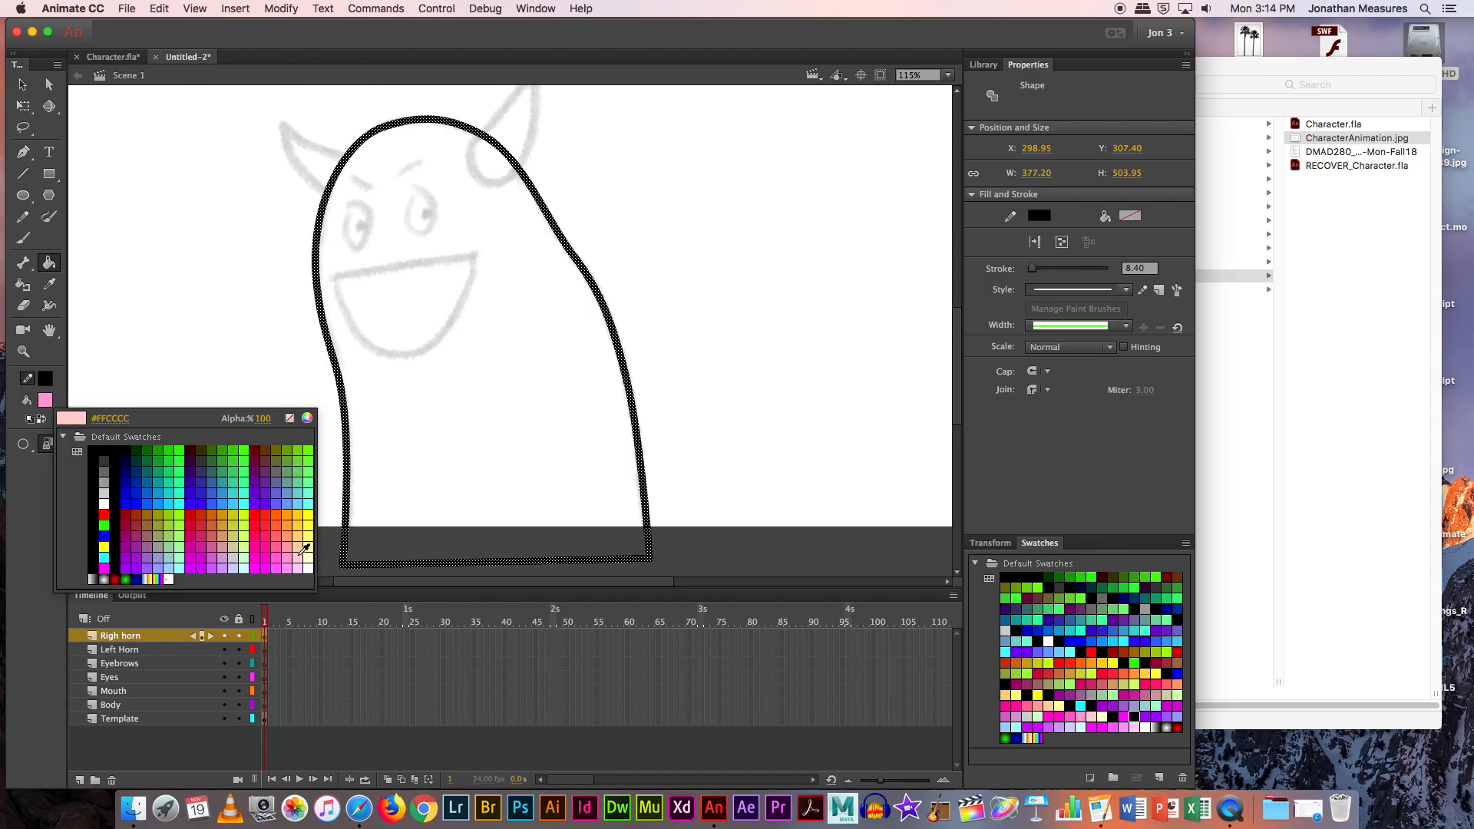
left_click(305, 550)
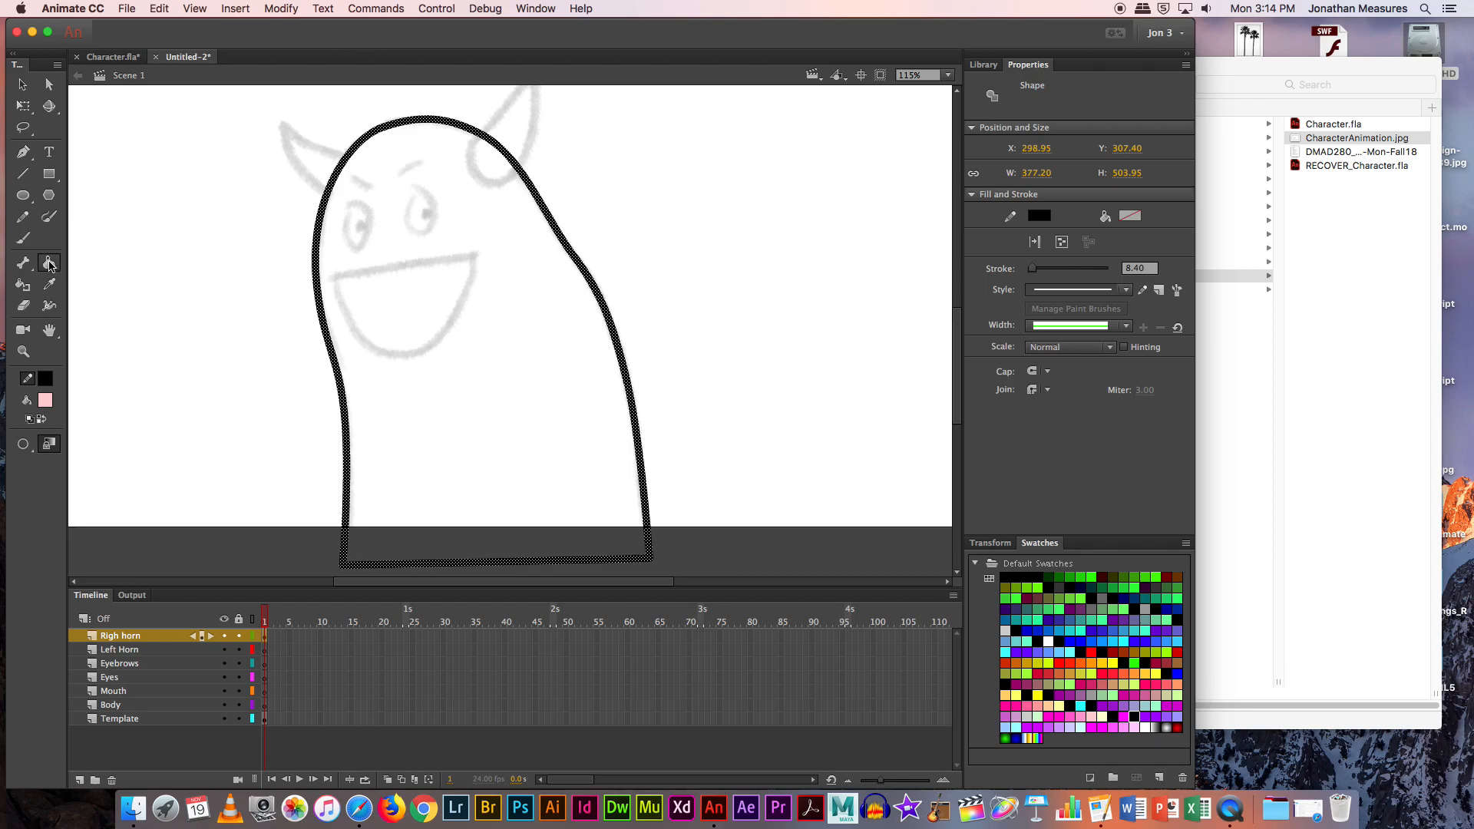
left_click(422, 421)
Step: Delete the entire black stroke around the pink body shape
left_click(22, 85)
left_click(318, 247)
double_click(319, 247)
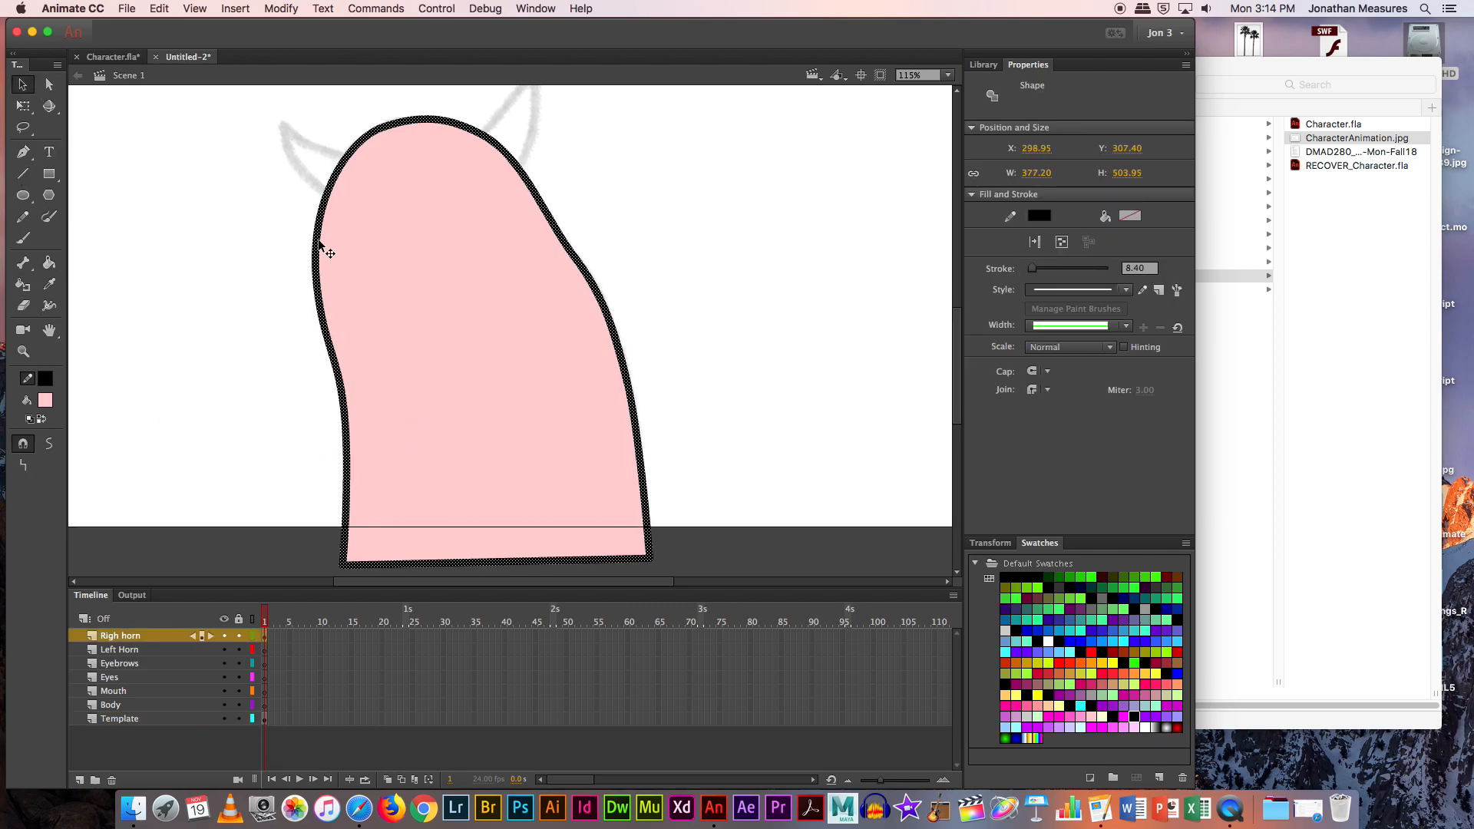
key("Delete")
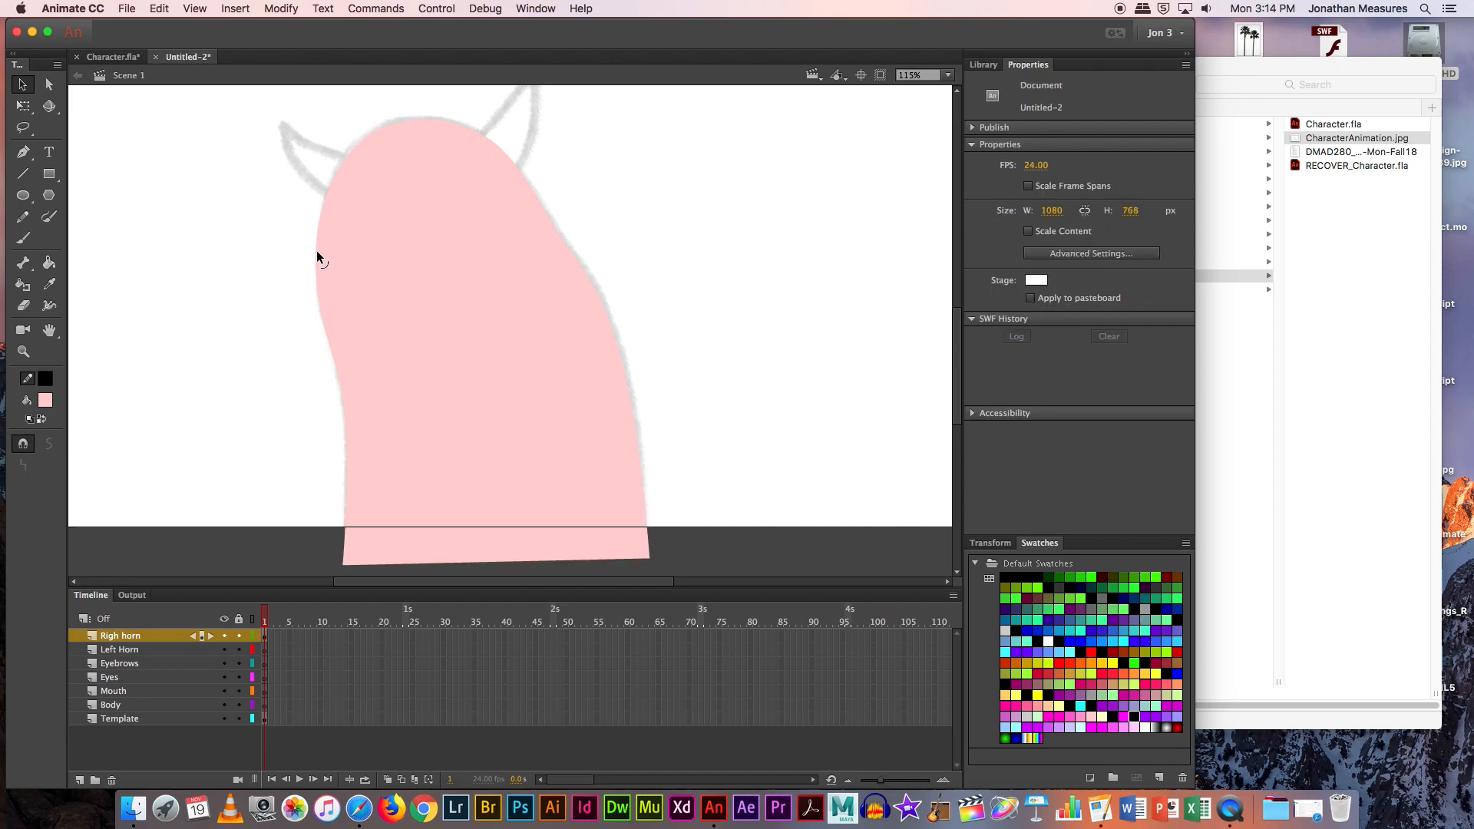
Step: Enlarge the timeline's height to give the layer list more room
left_click(270, 226)
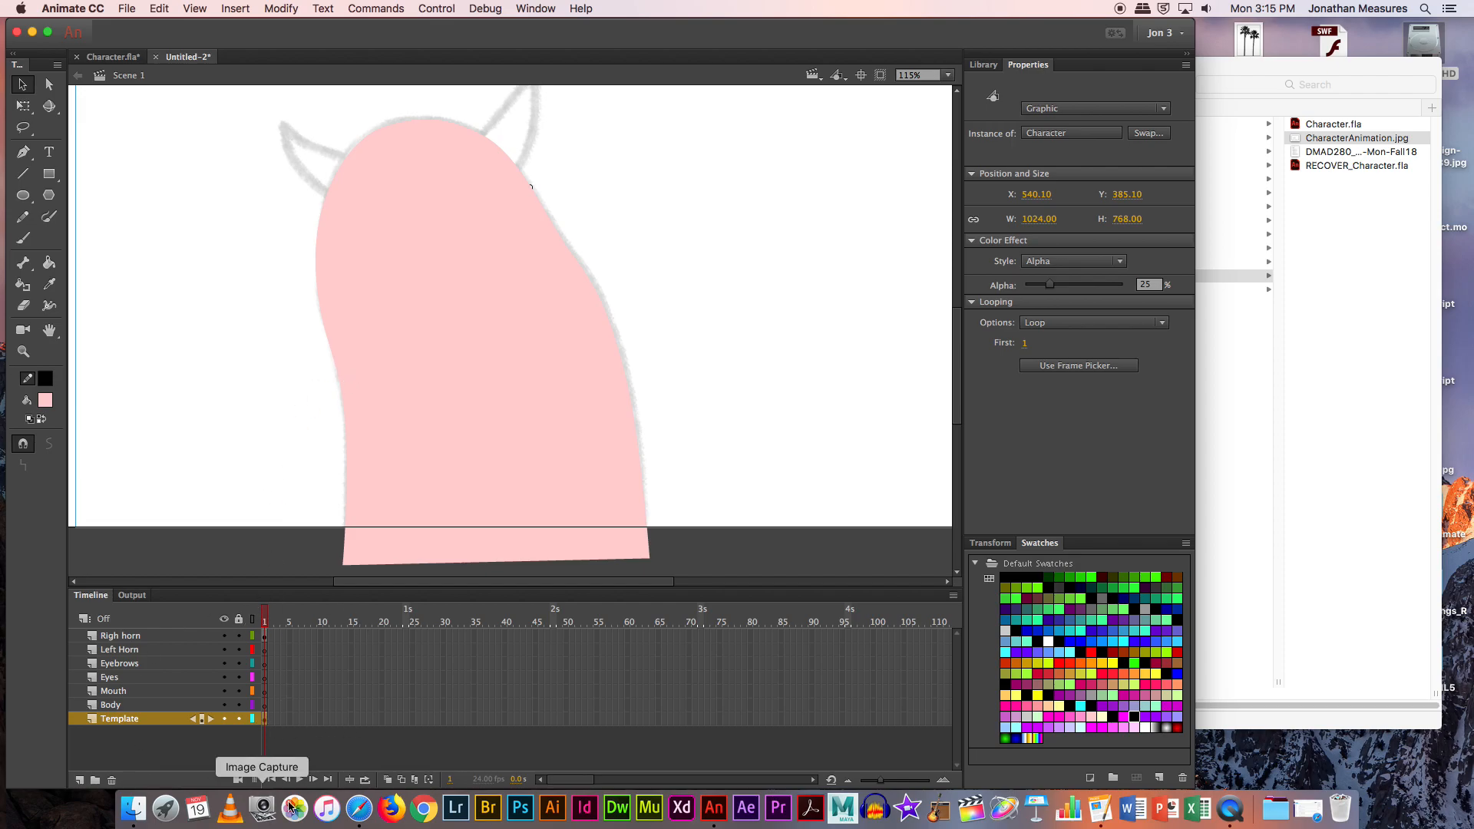
left_click_drag(226, 588, 225, 507)
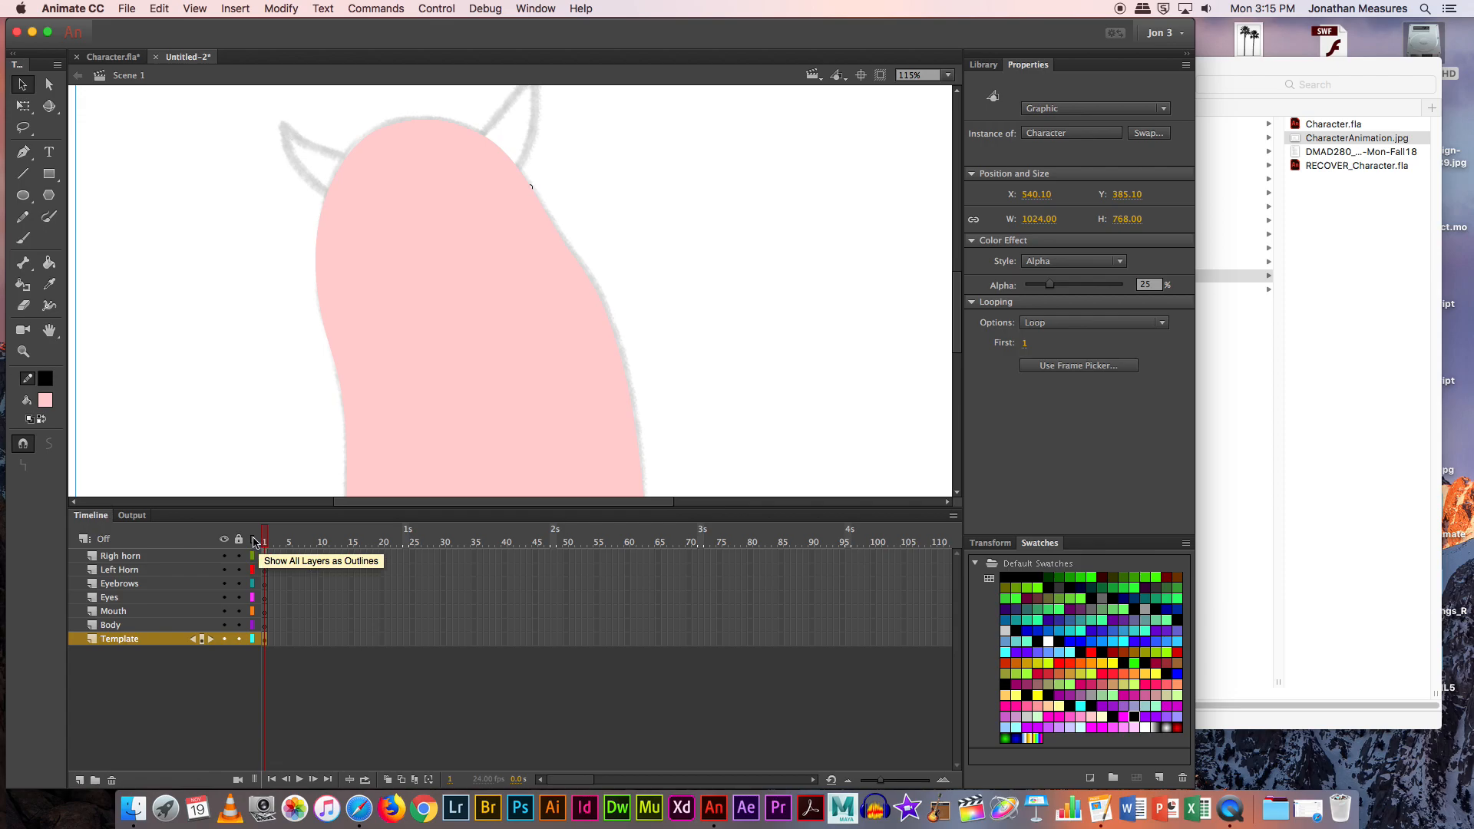
left_click(254, 640)
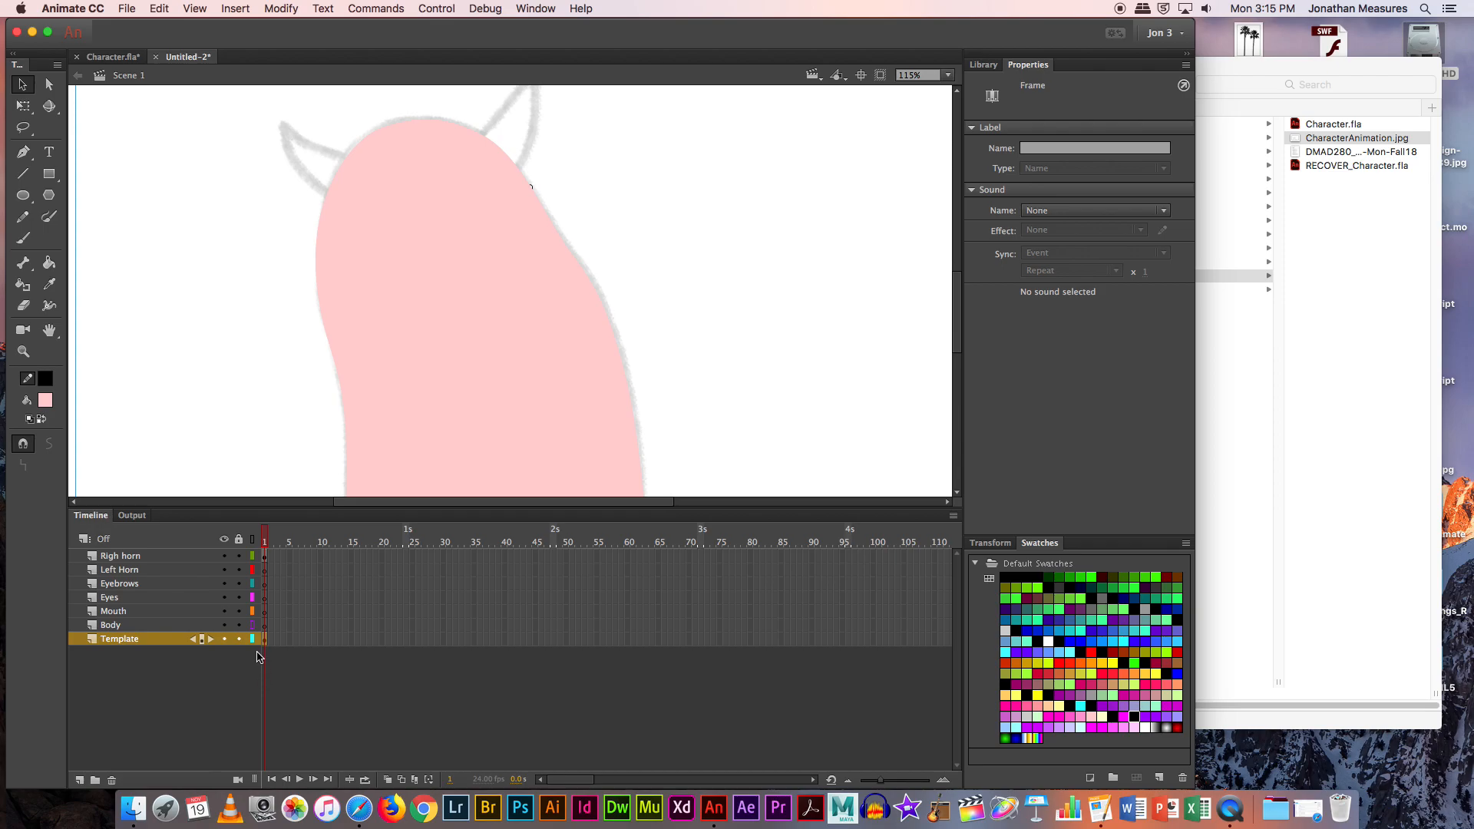
Step: Move the pink body shape from the Righ horn layer to frame 1 of the Body layer, keeping its position
left_click(425, 241)
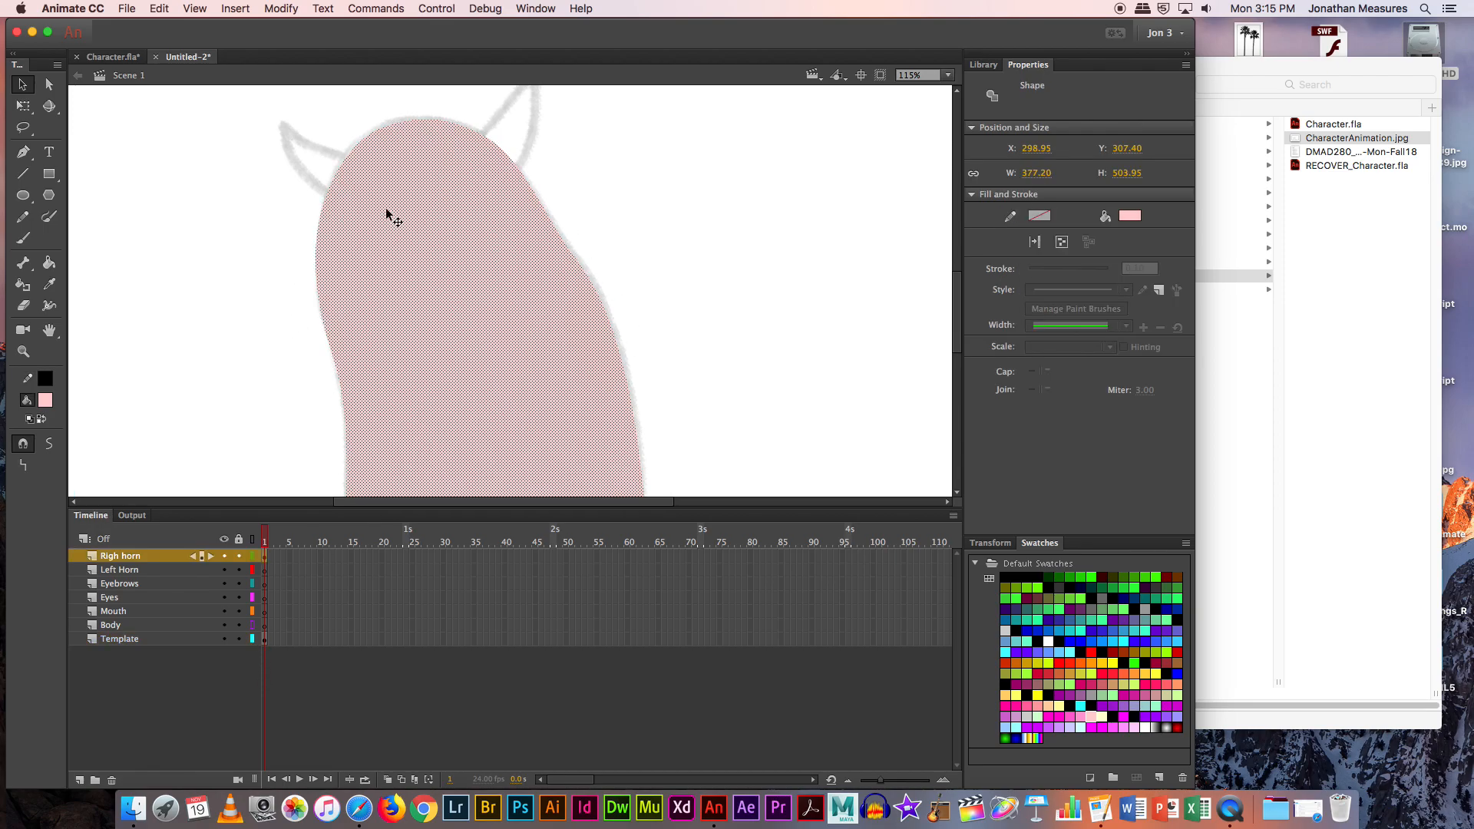
key("Delete")
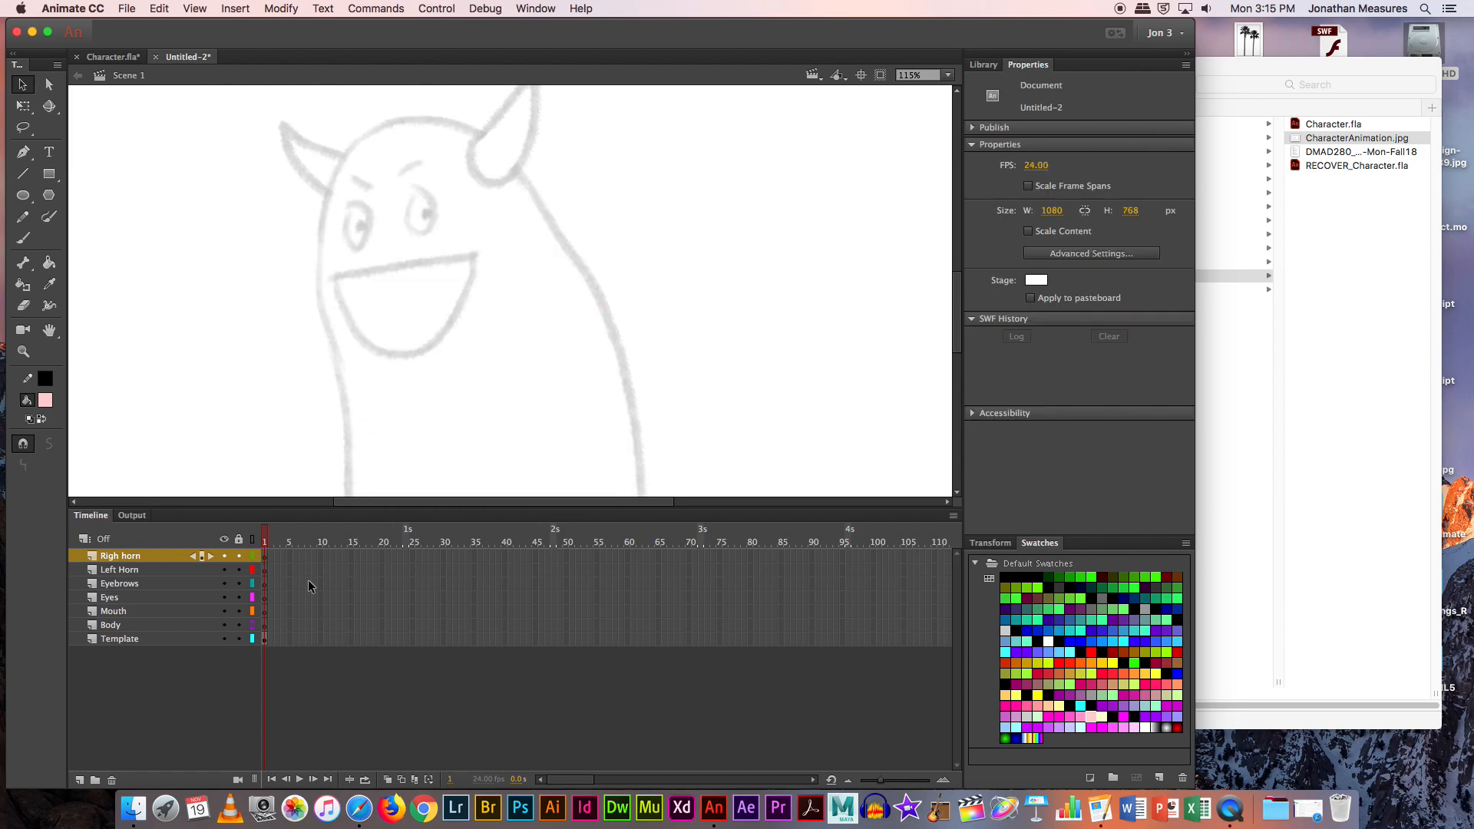
left_click(266, 625)
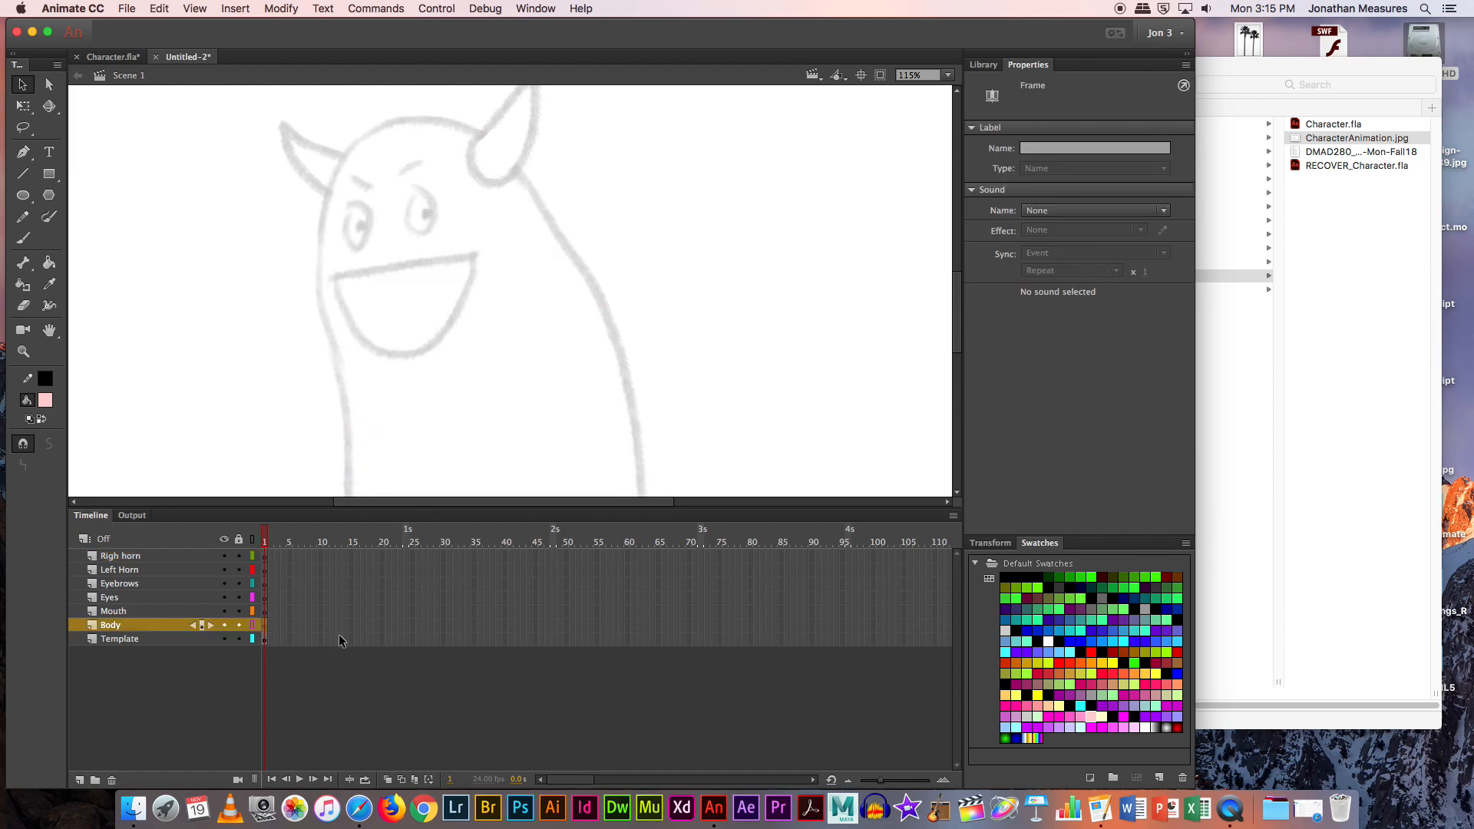
key("super+shift+v")
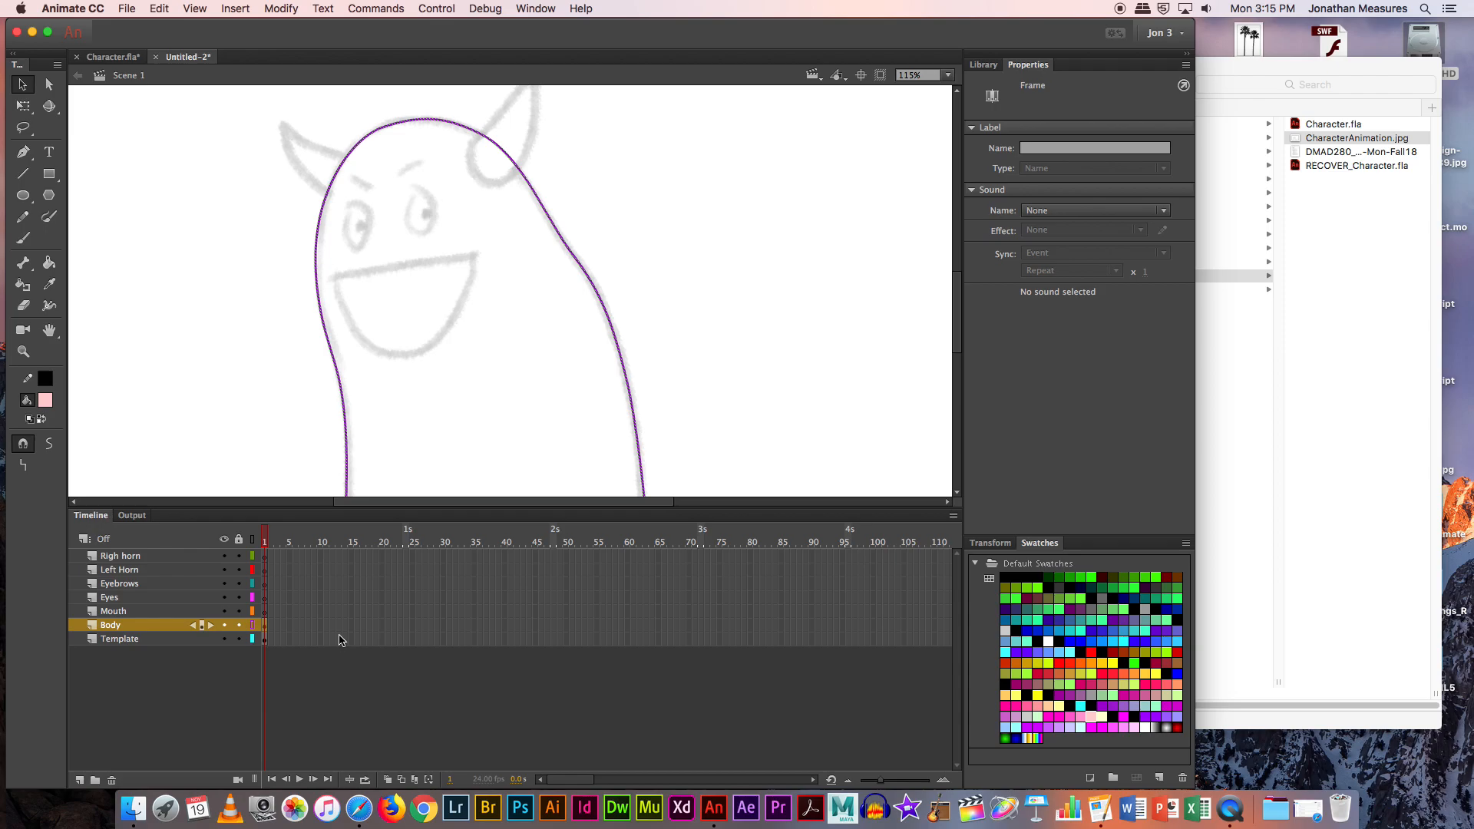
Step: Lock the Template and Body layers and display the Body layer as outlines
left_click(49, 264)
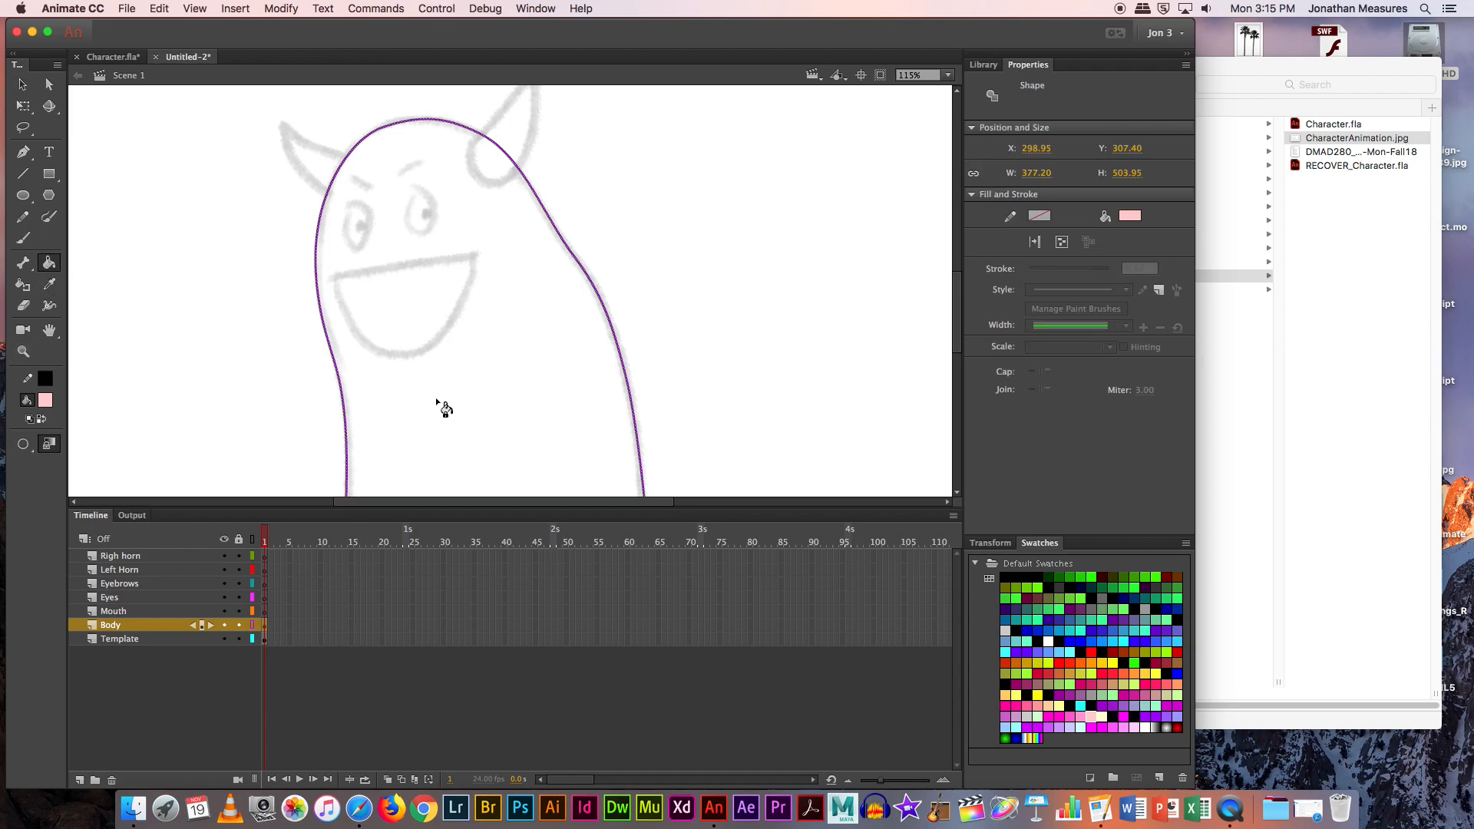
left_click(252, 626)
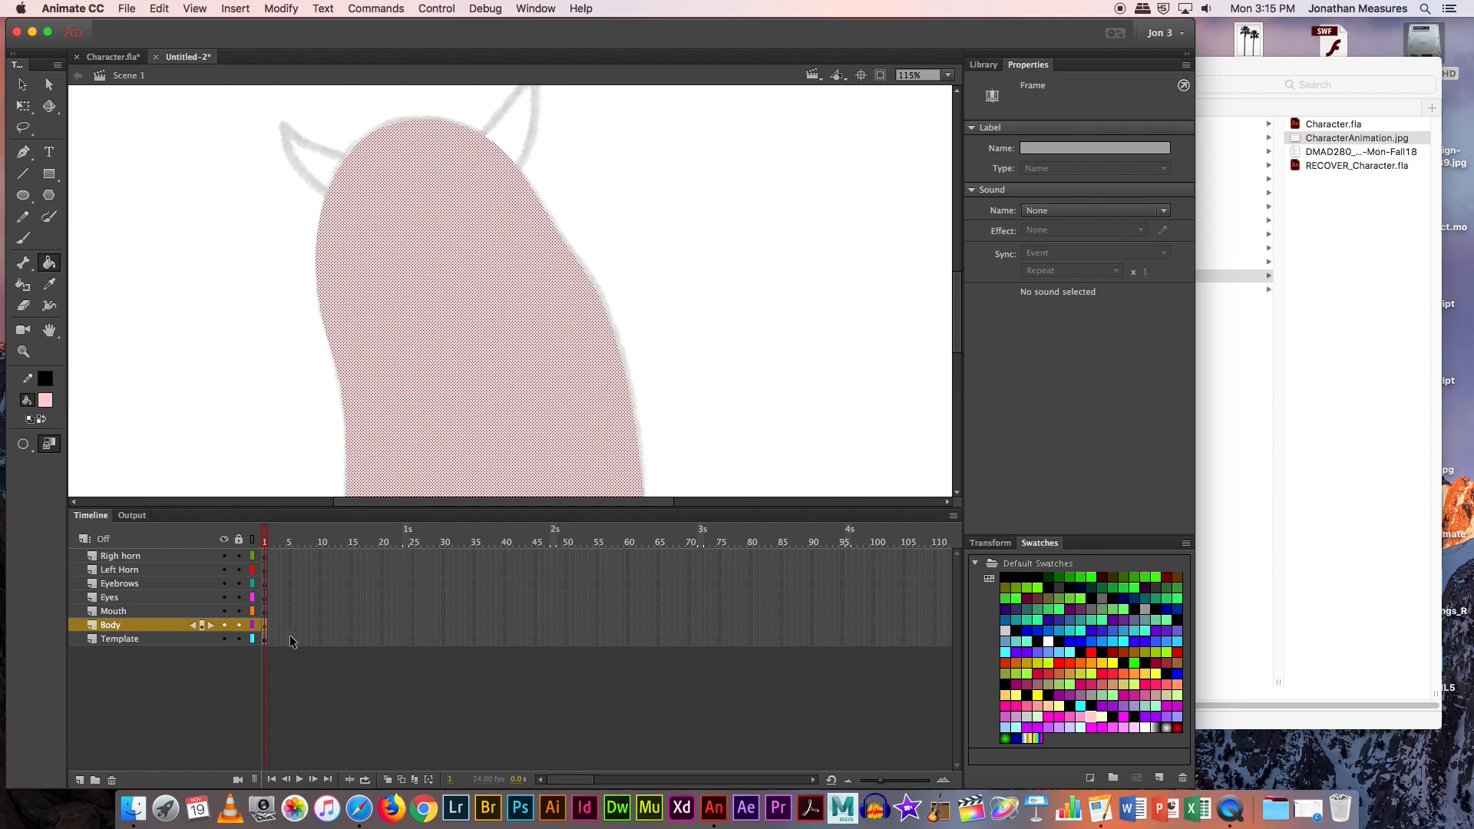
left_click(239, 638)
left_click(238, 625)
left_click(253, 625)
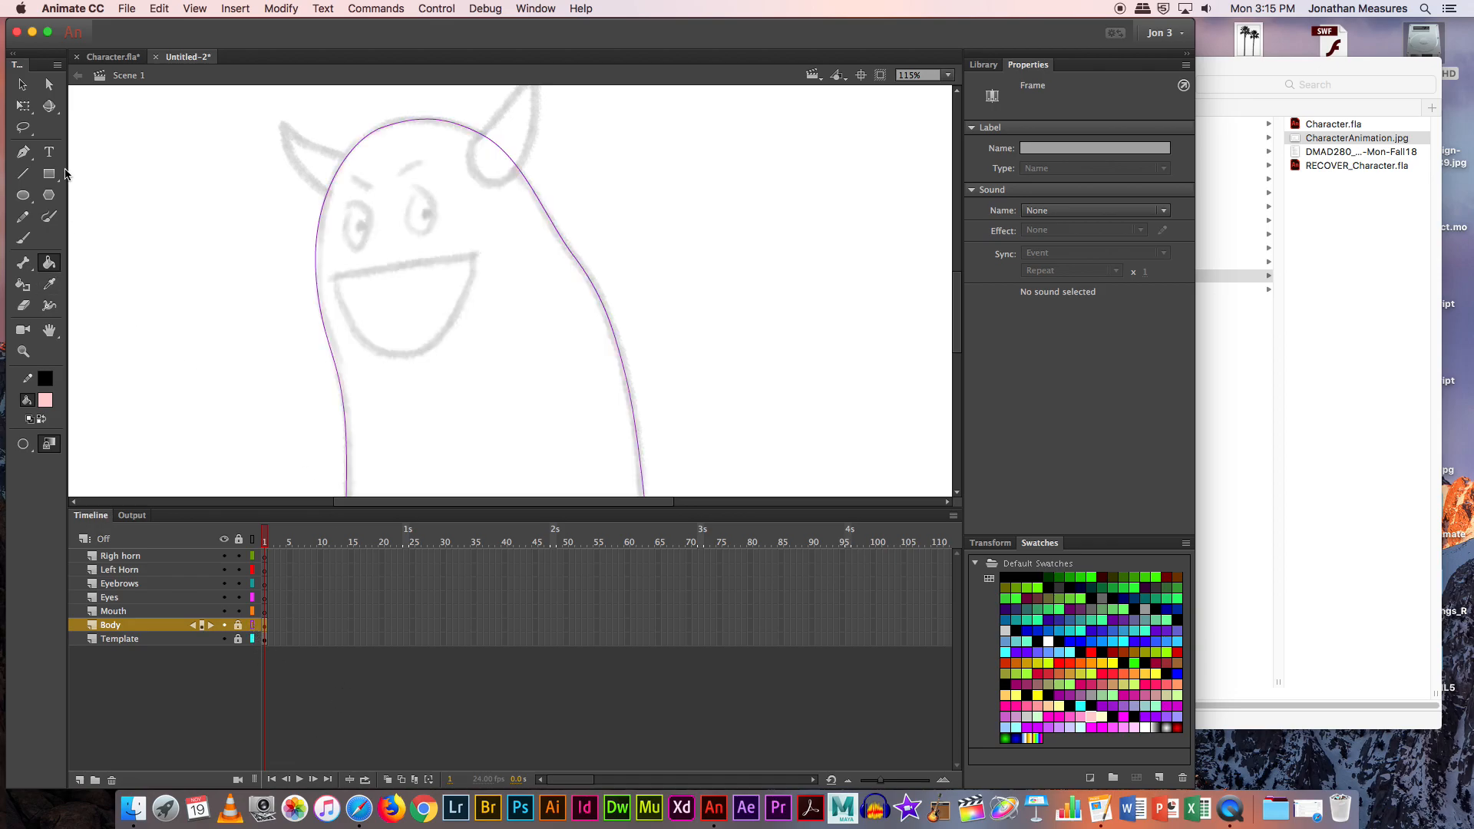
Step: Activate the Pen tool, keep the Body layer locked, and make frame 1 of the Mouth layer active
left_click(23, 152)
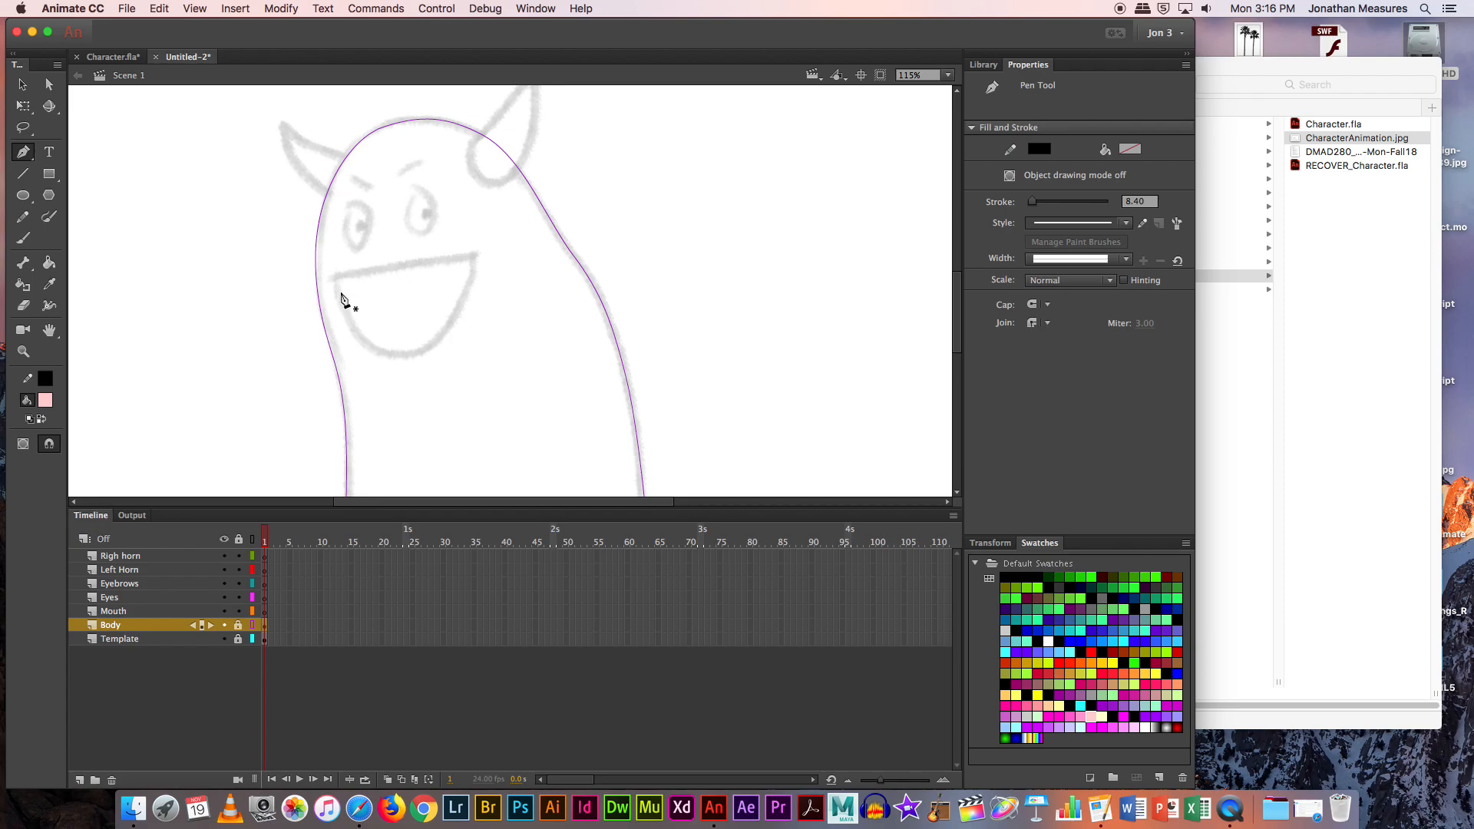
left_click(362, 276)
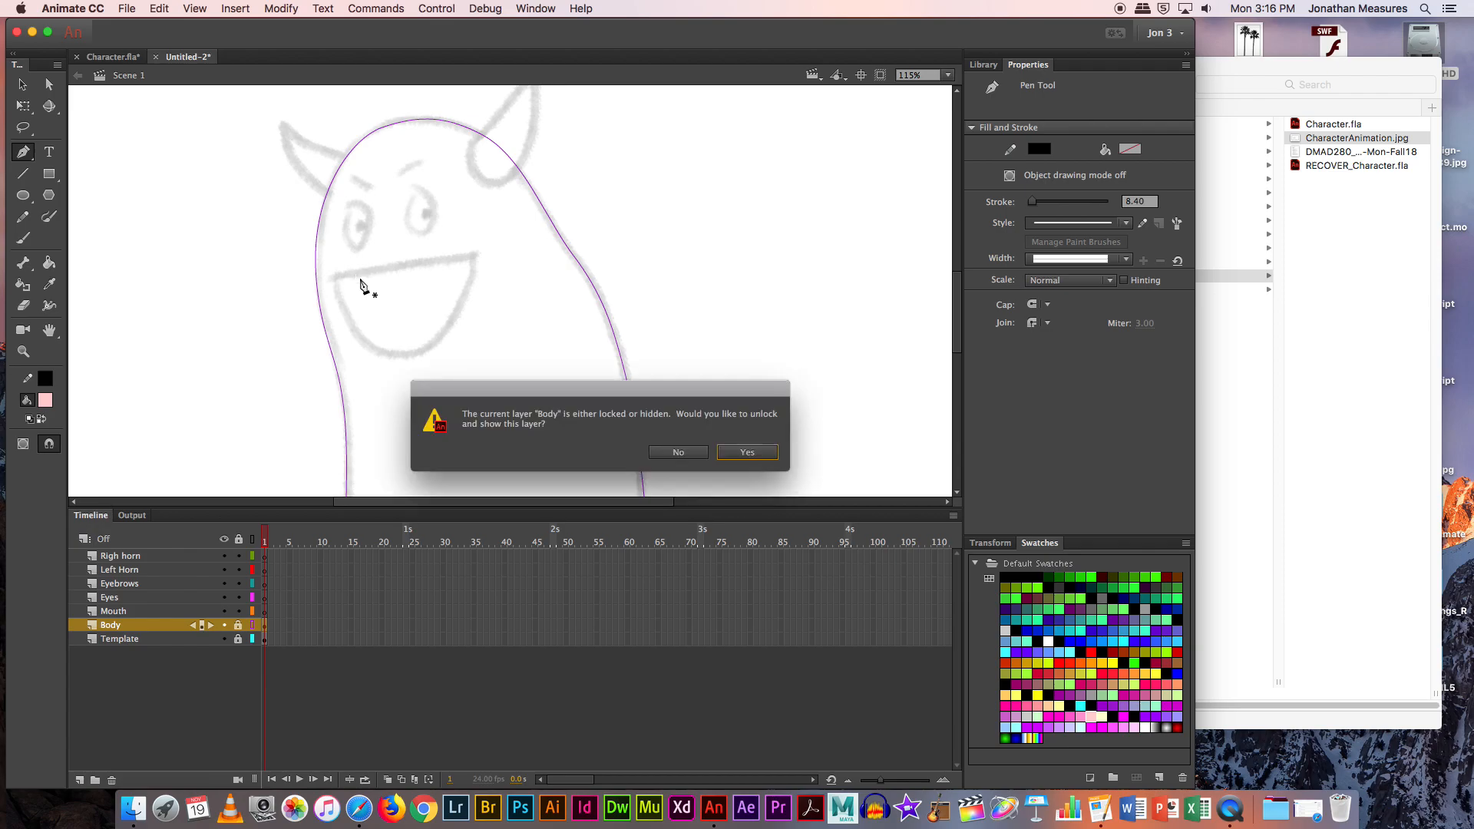
left_click(746, 454)
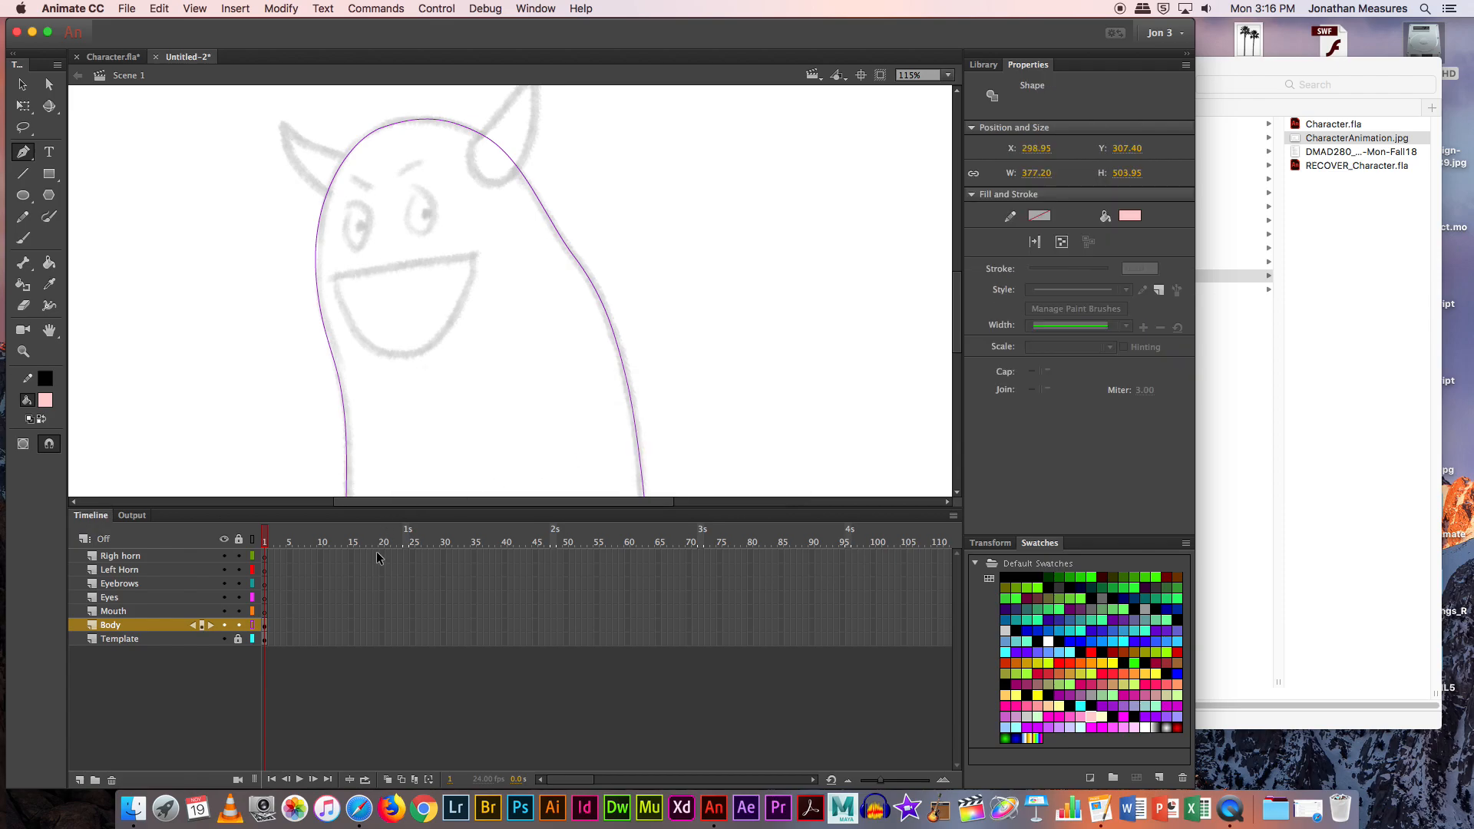
left_click(265, 625)
left_click(264, 614)
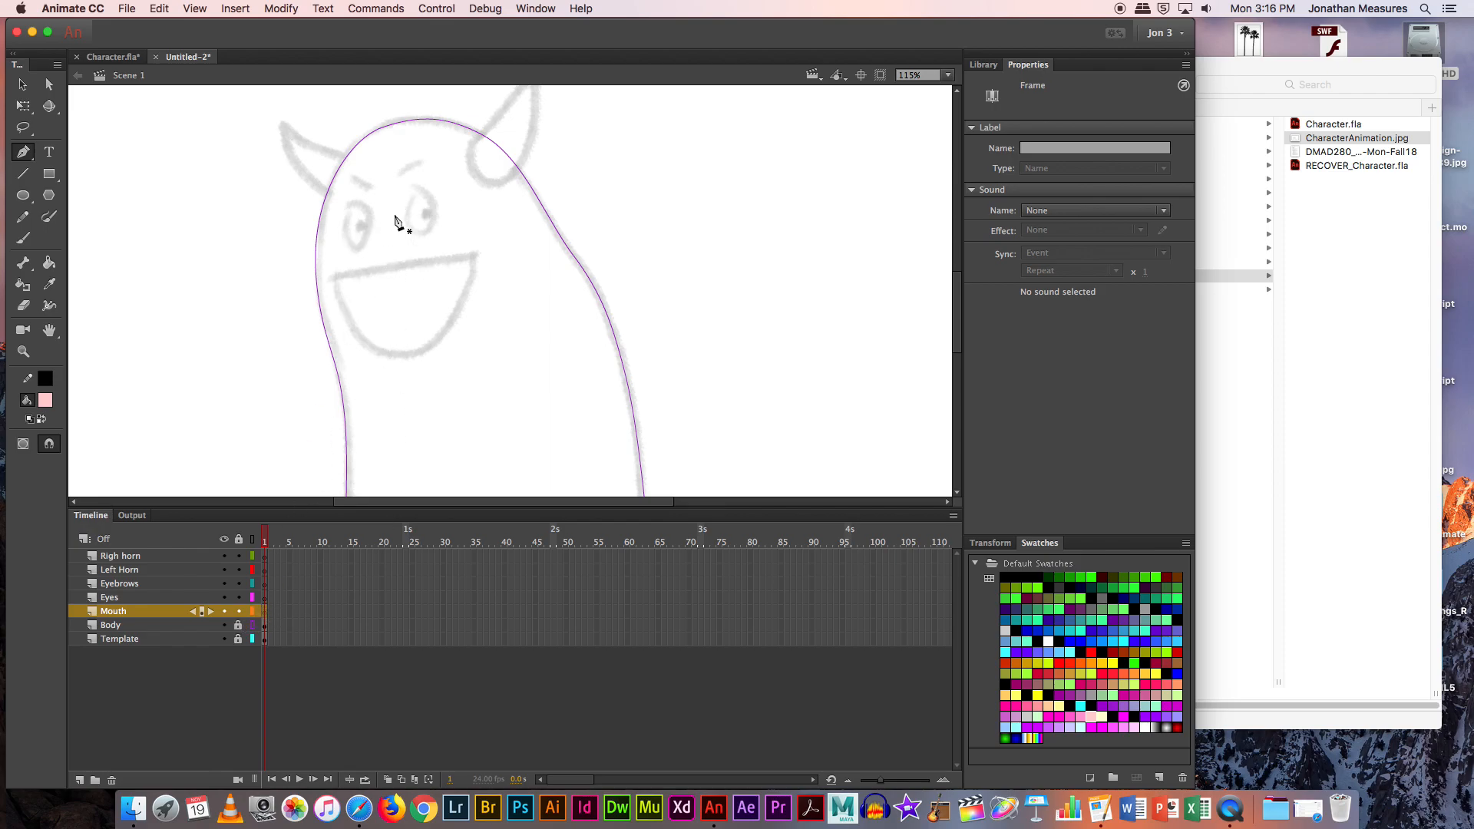
Step: Trace the sketch's mouth as a closed curved outline with the Pen tool on the Mouth layer
left_click(393, 265)
left_click_drag(337, 274, 329, 288)
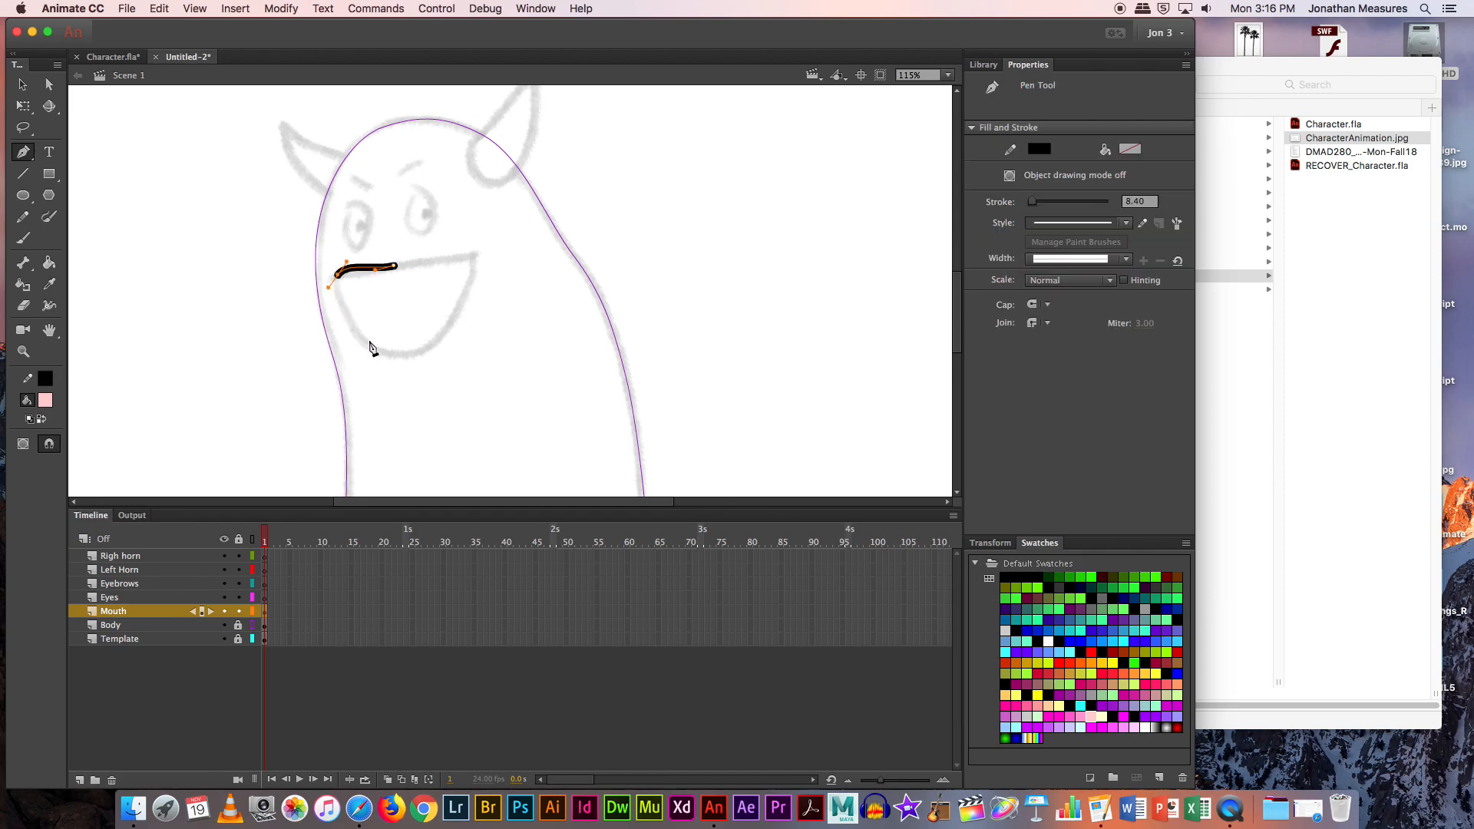
mouse_move(365, 340)
left_mouse_down()
mouse_move(385, 357)
mouse_move(463, 303)
left_mouse_up()
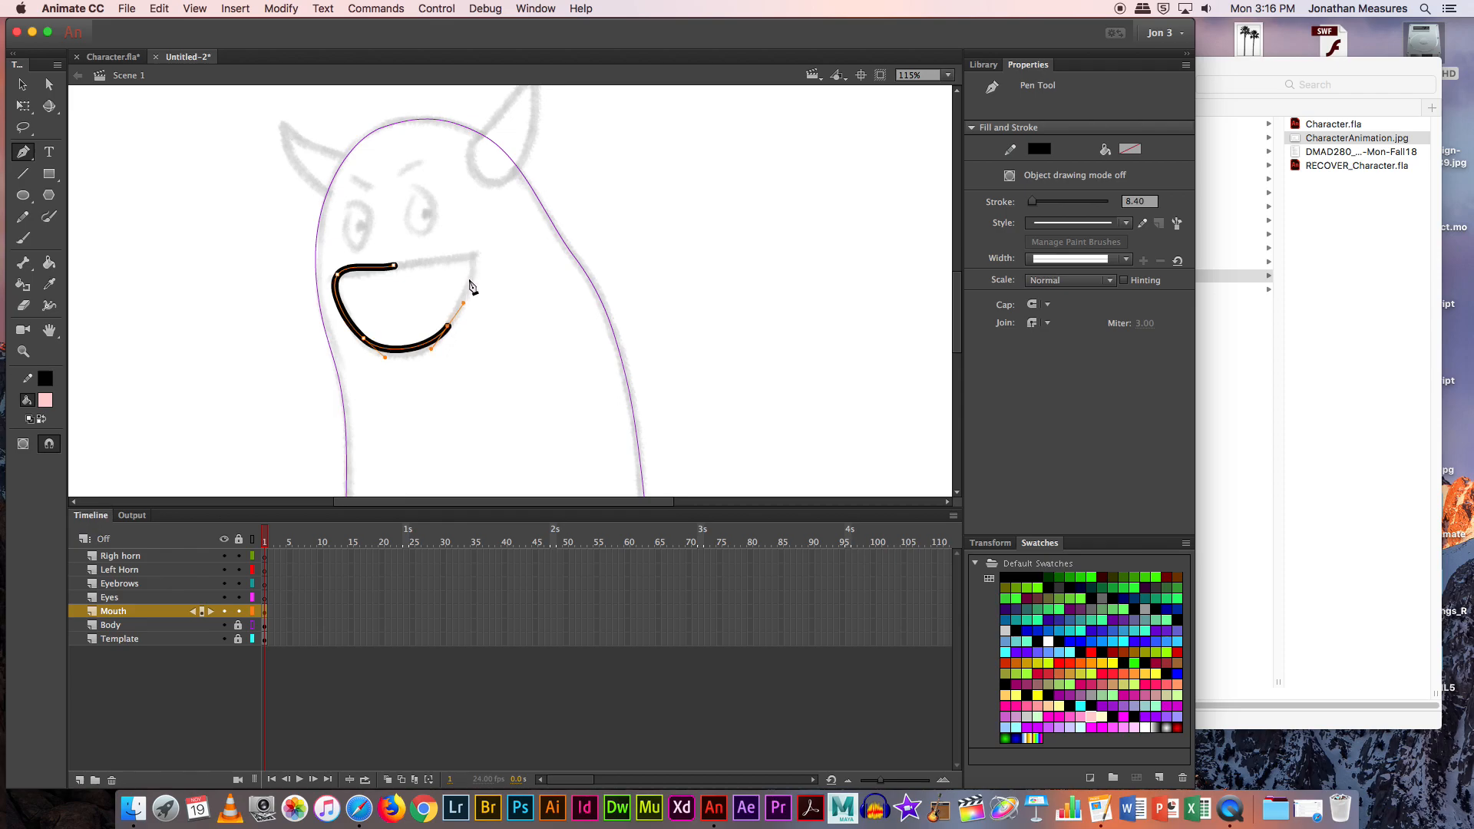
left_click_drag(468, 281, 452, 251)
key("super+z")
left_click(371, 270)
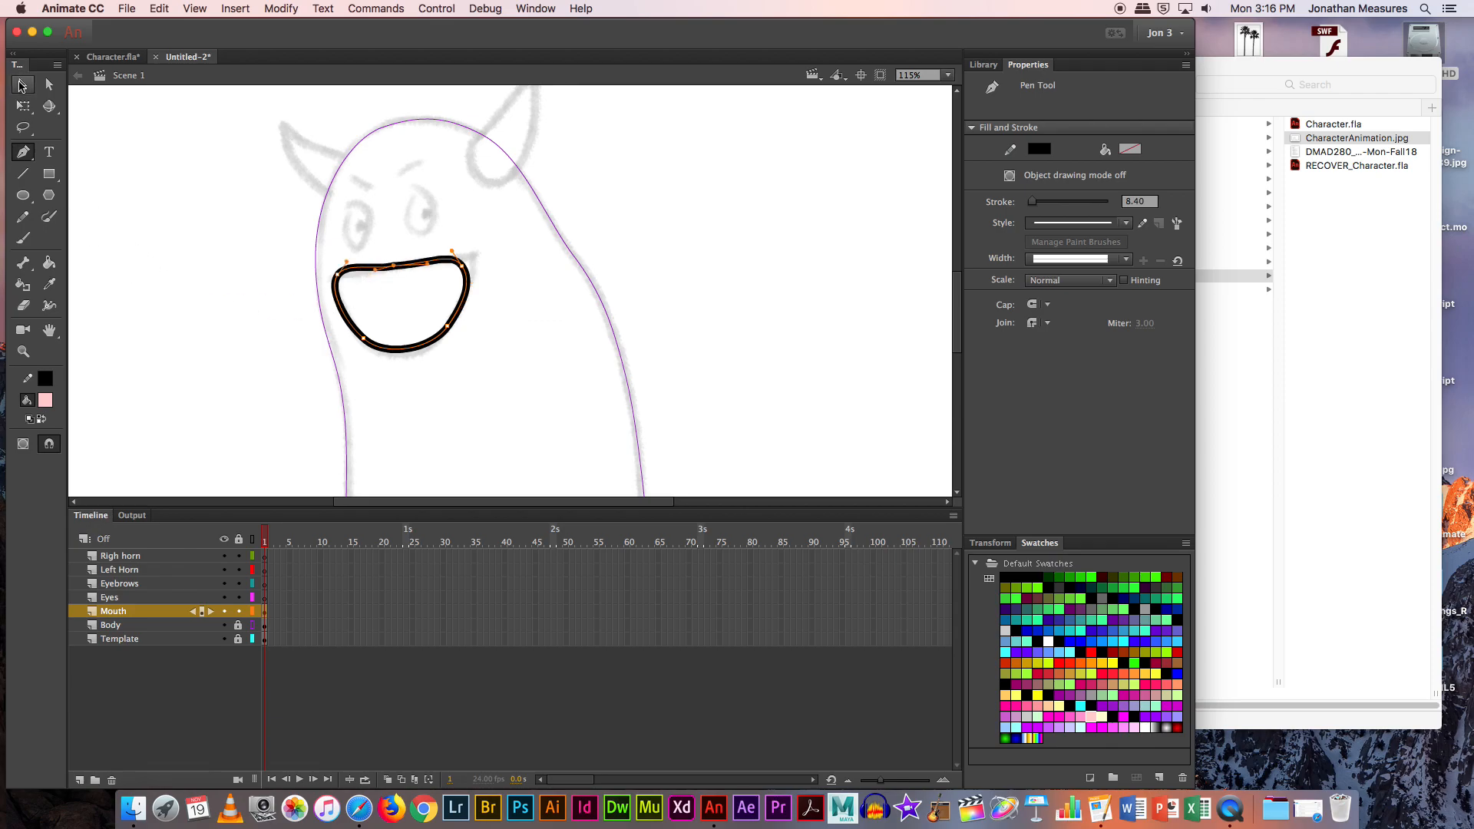
Step: Recolor the mouth outline dark maroon and fill its interior with #330000
left_click(20, 86)
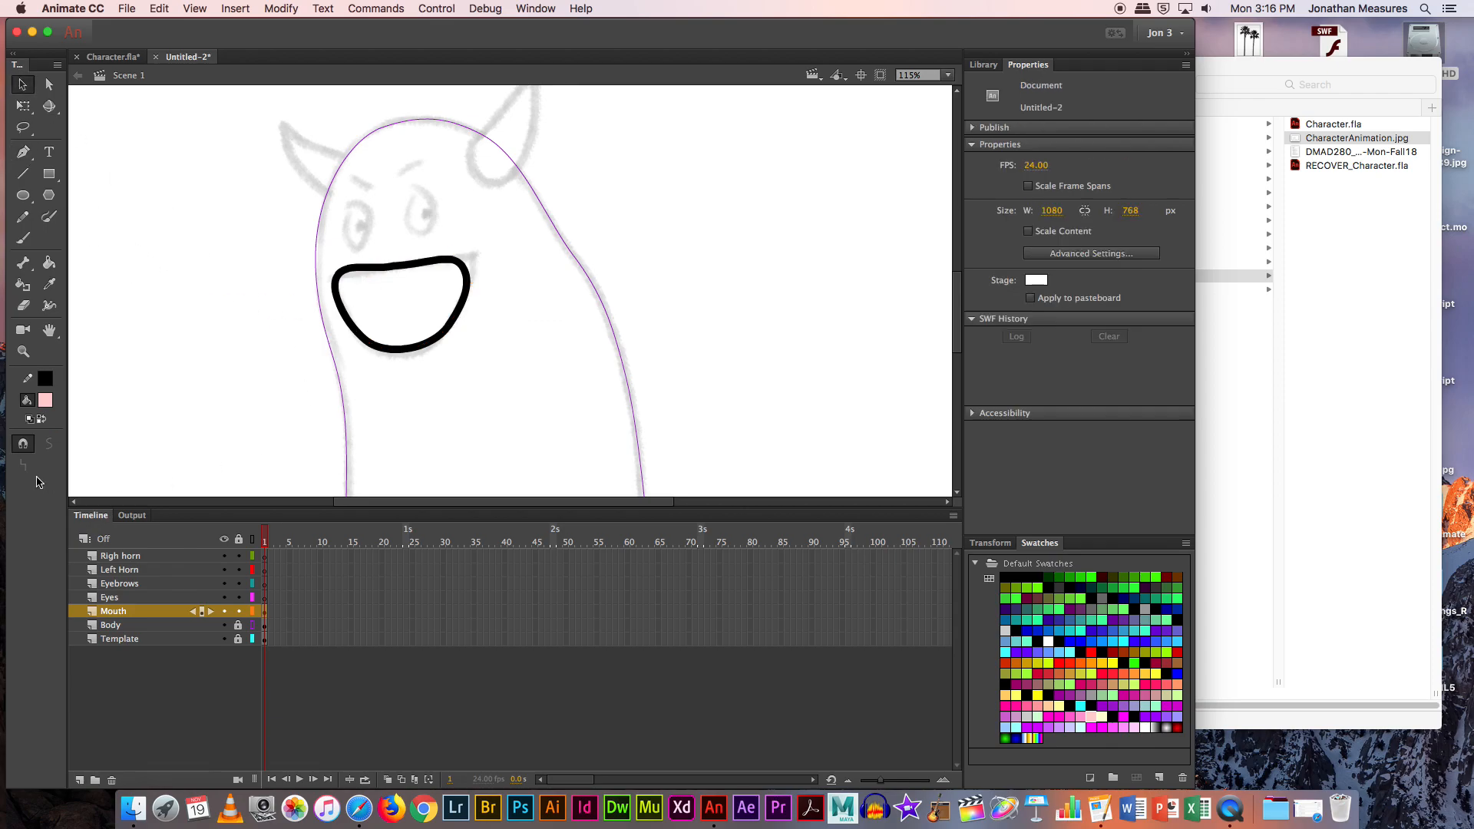
left_click(382, 270)
double_click(401, 275)
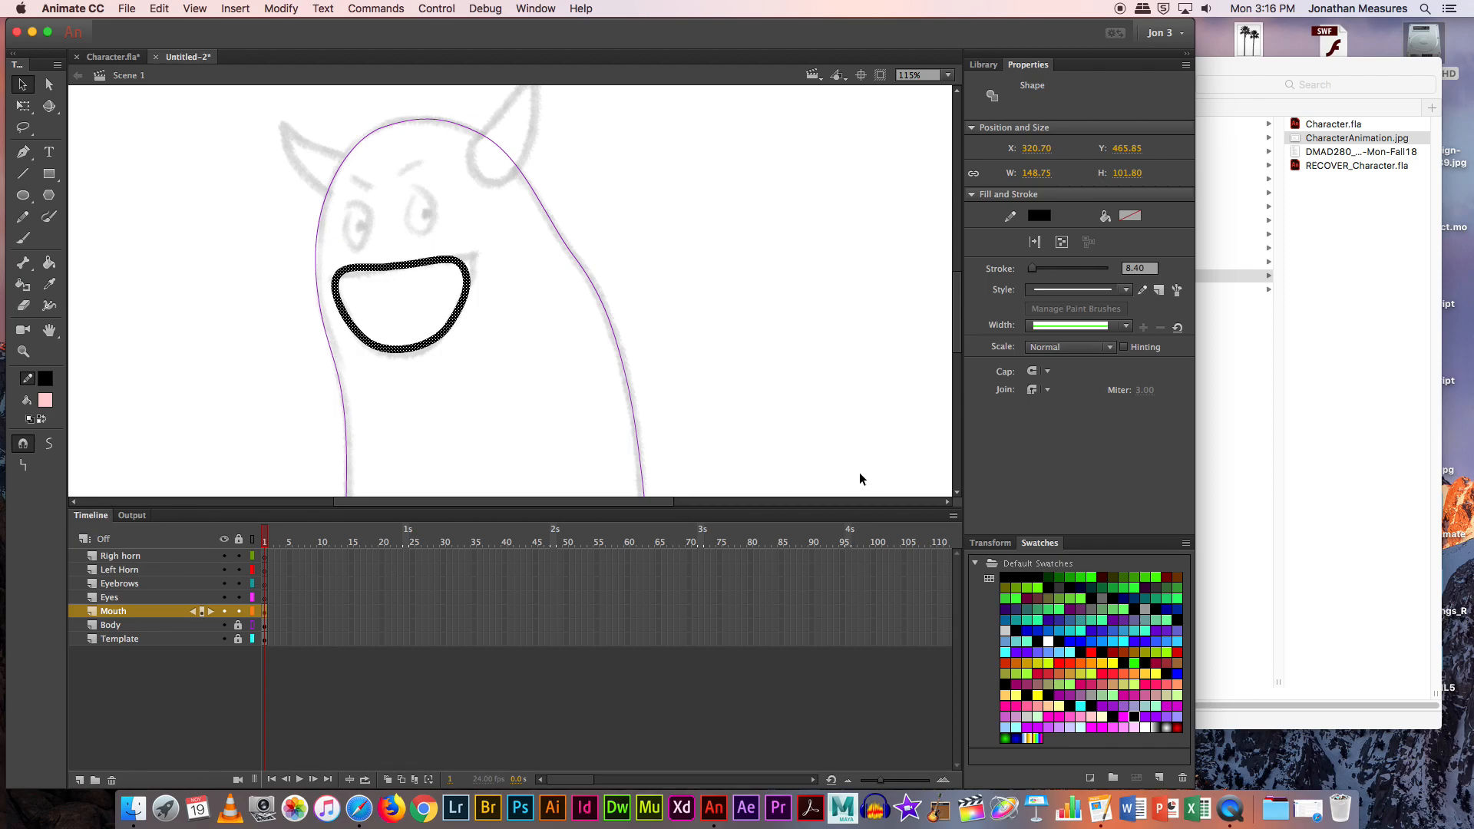
left_click(1102, 584)
left_click(45, 400)
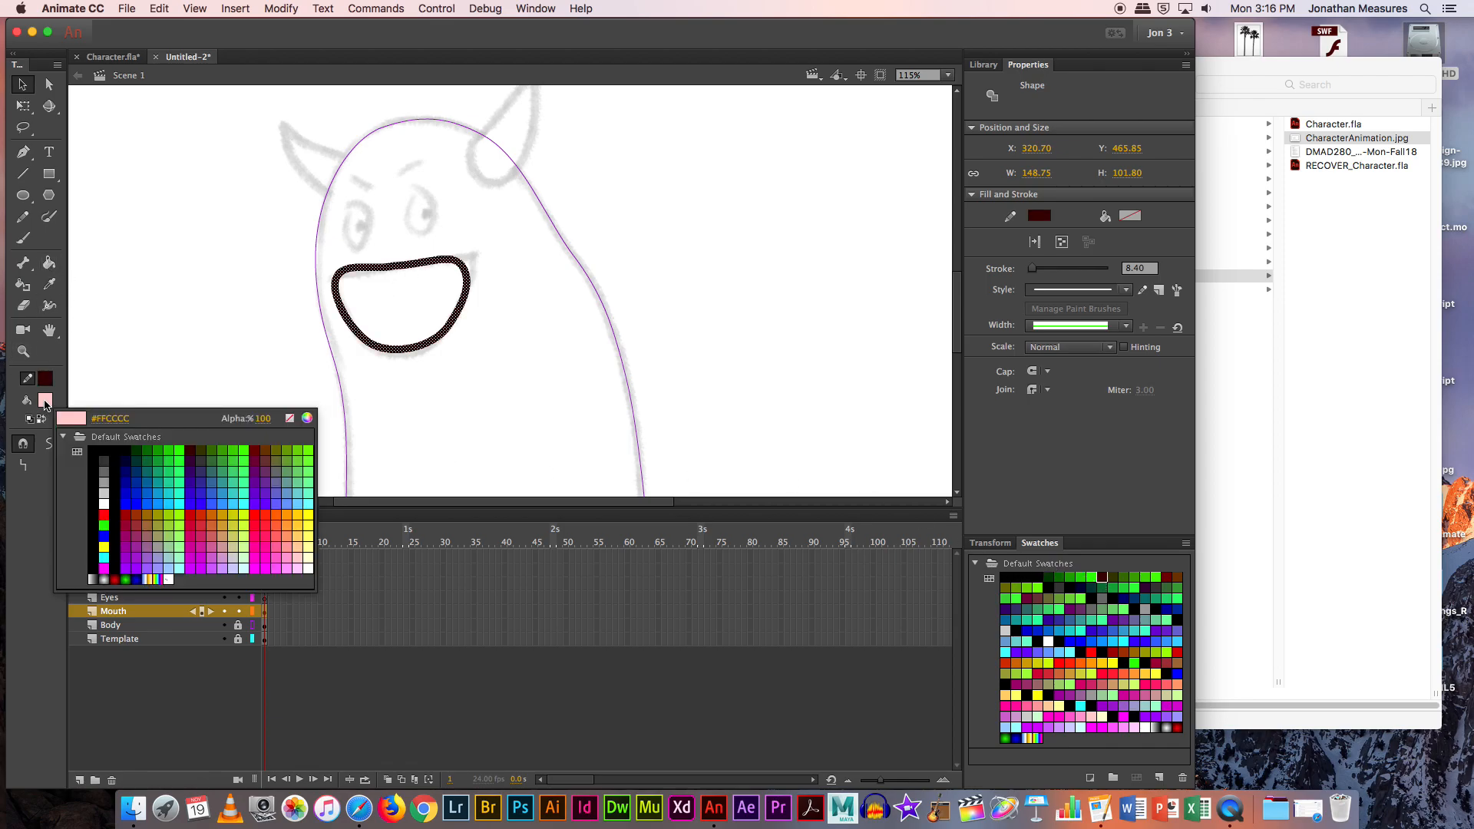
left_click(191, 449)
left_click(49, 262)
left_click(414, 309)
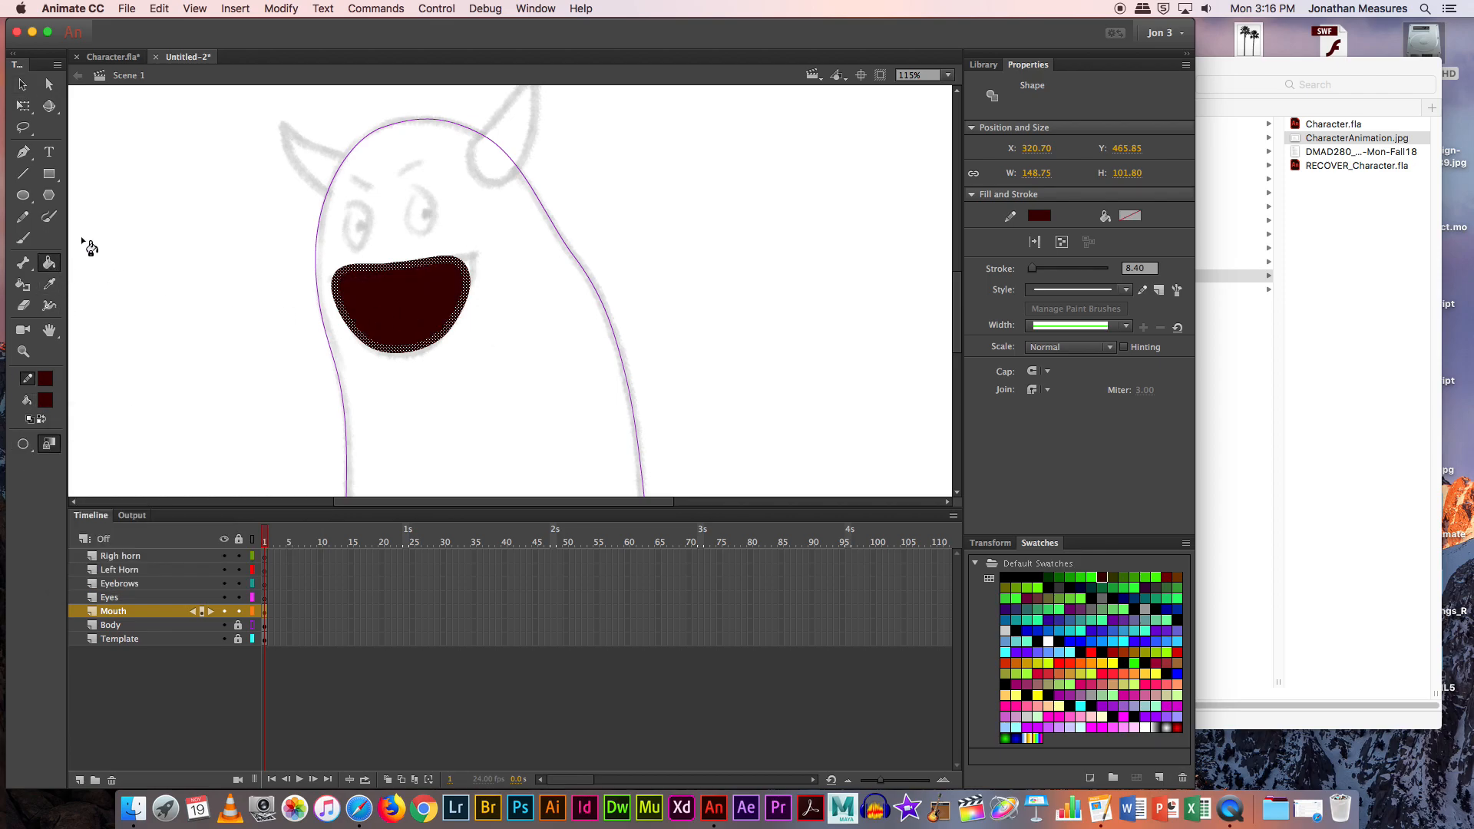
Step: Delete the mouth's outline stroke, keep the dark fill and select it
left_click(23, 84)
left_click(475, 255)
left_click(456, 264)
double_click(455, 264)
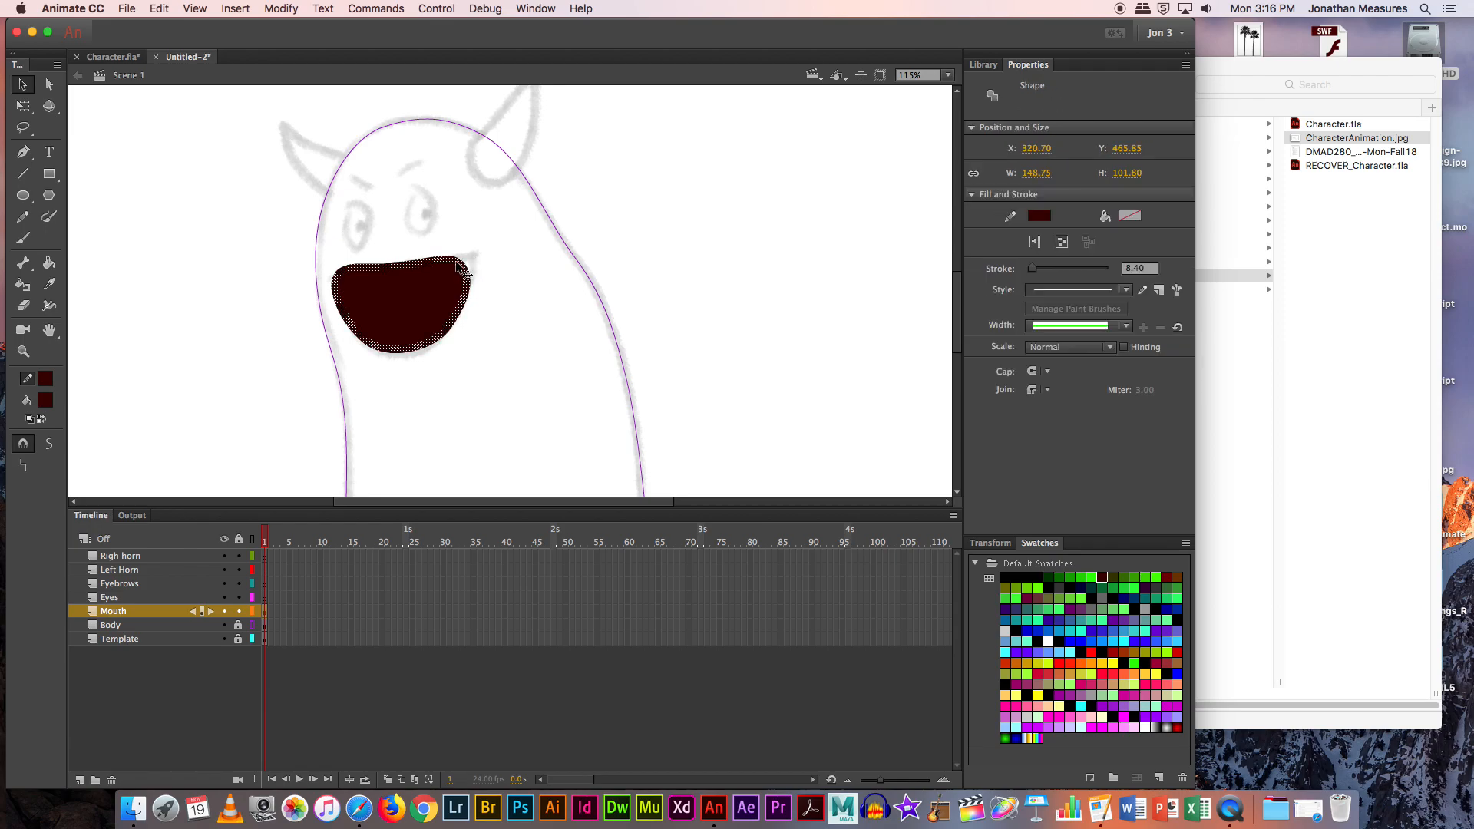
left_click(458, 264)
left_click(396, 265)
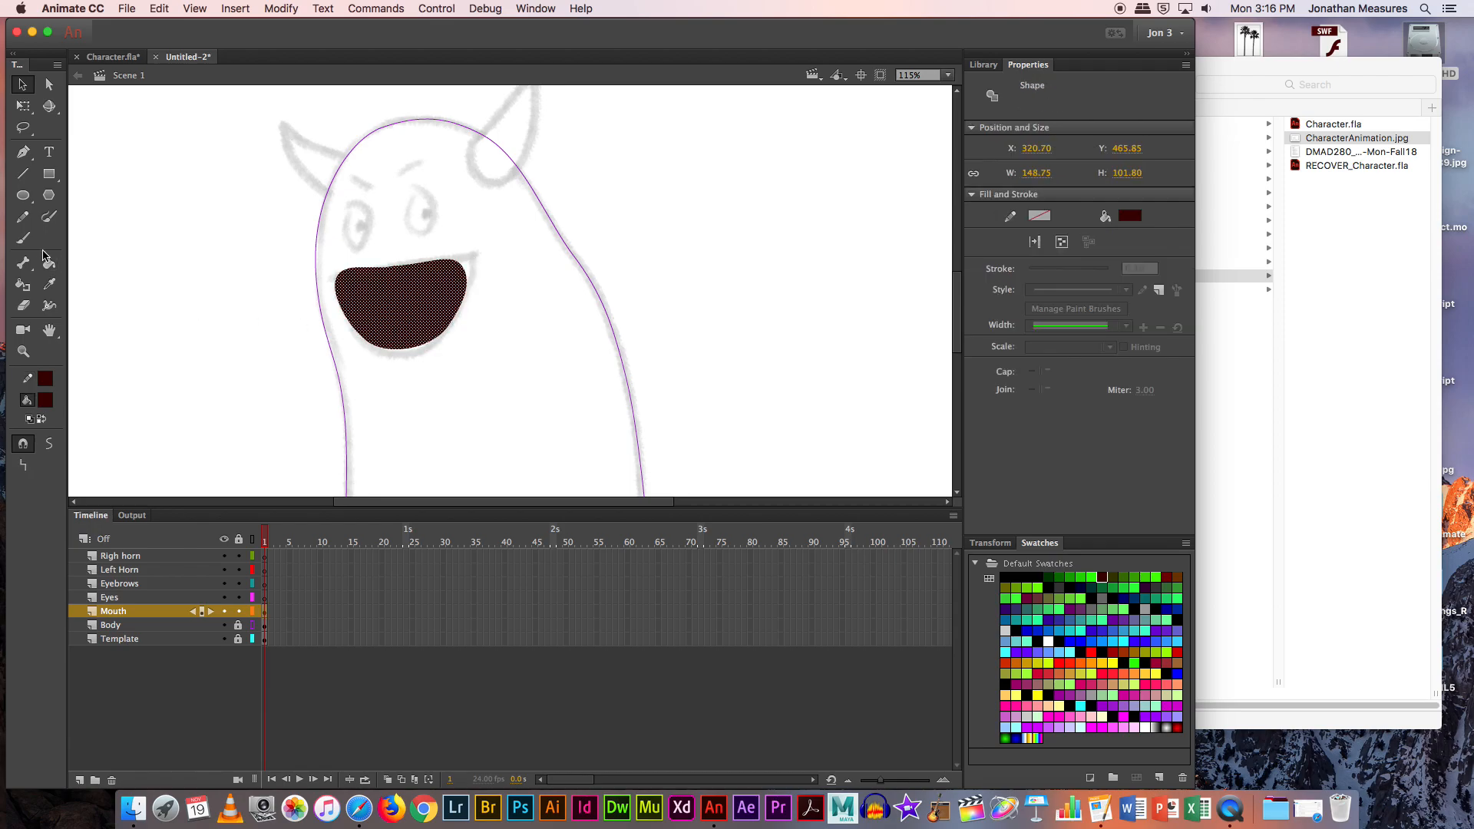
Step: Reshape the mouth's upper edge slightly by adjusting the curve handle left of its middle anchor point
left_click(49, 84)
left_click(409, 300)
left_click(394, 265)
left_click_drag(371, 266, 362, 270)
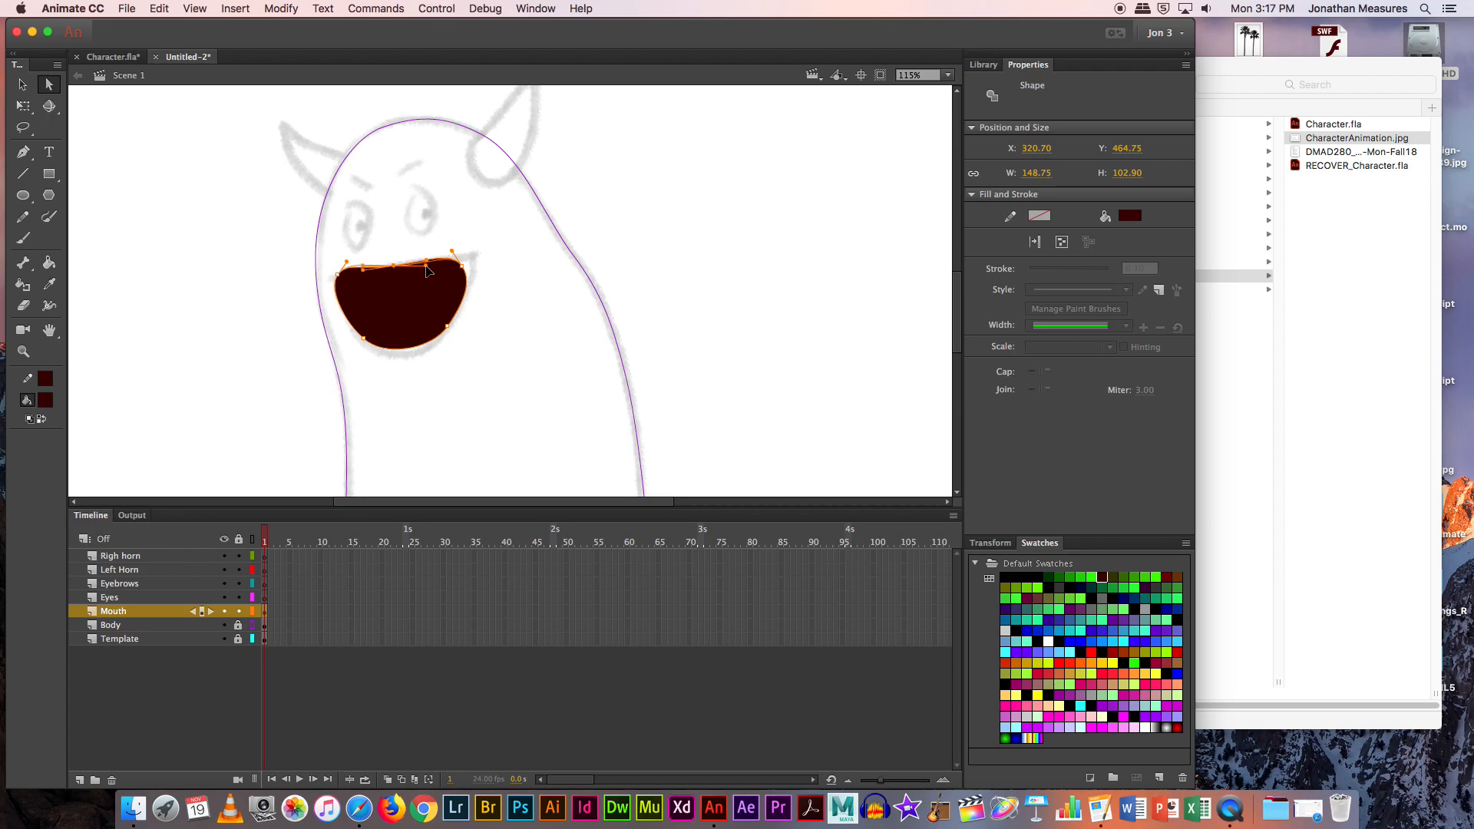
left_click(472, 346)
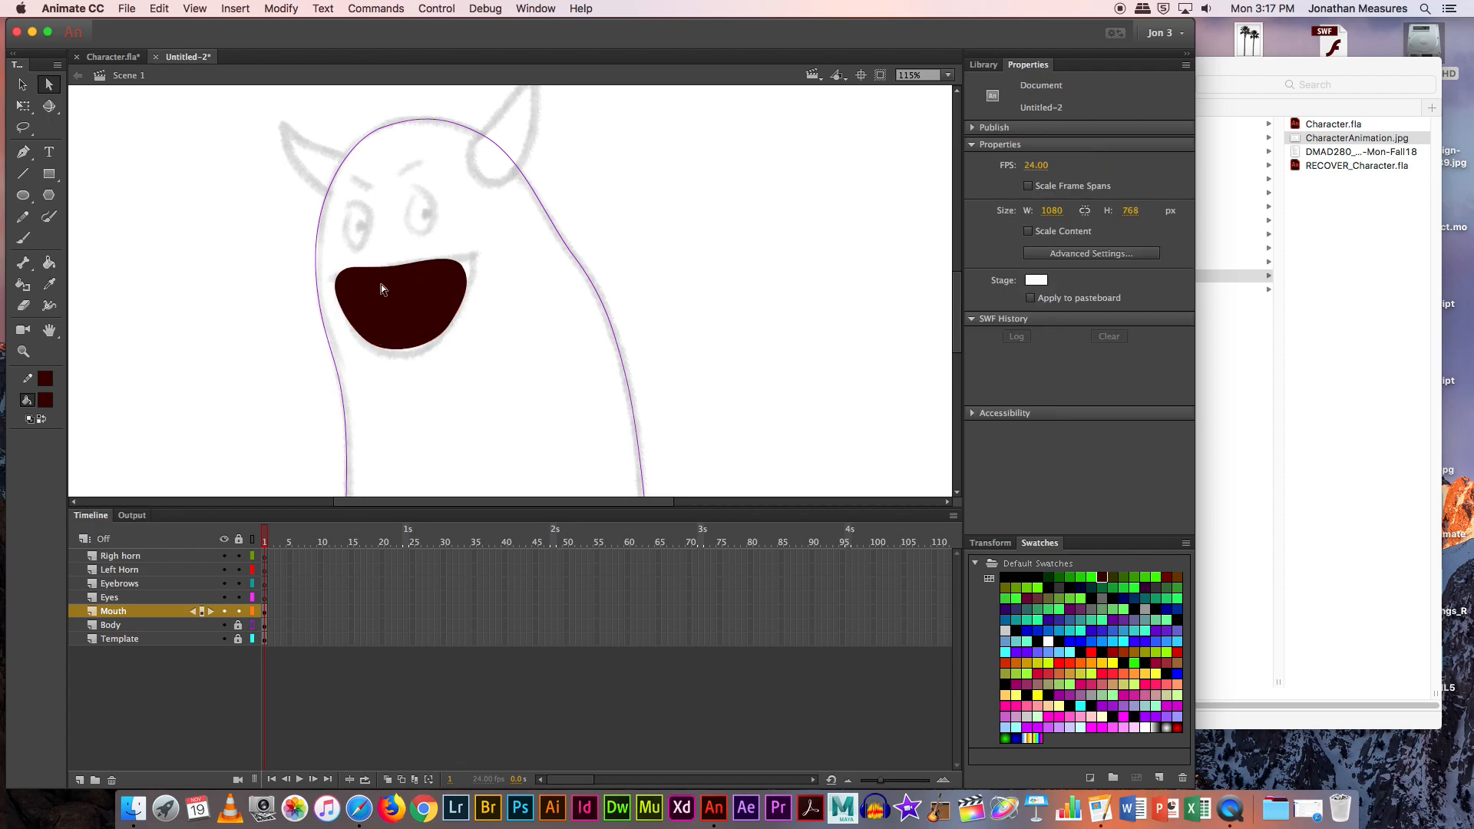
Step: Move the mouth fill down slightly to Y 469.75 so it sits over the sketched mouth
left_click(22, 85)
left_click(425, 334)
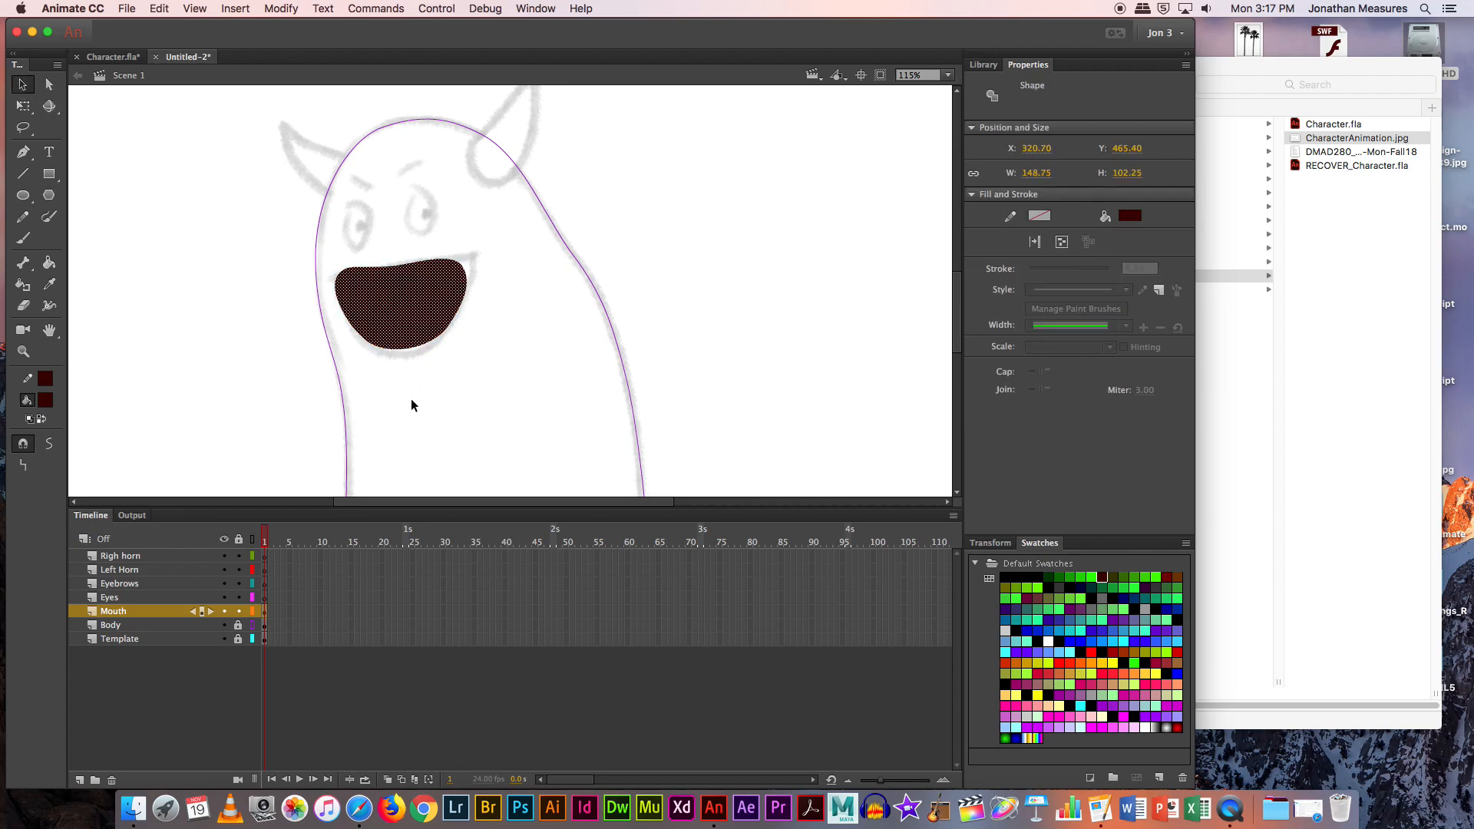
left_click_drag(396, 338, 396, 342)
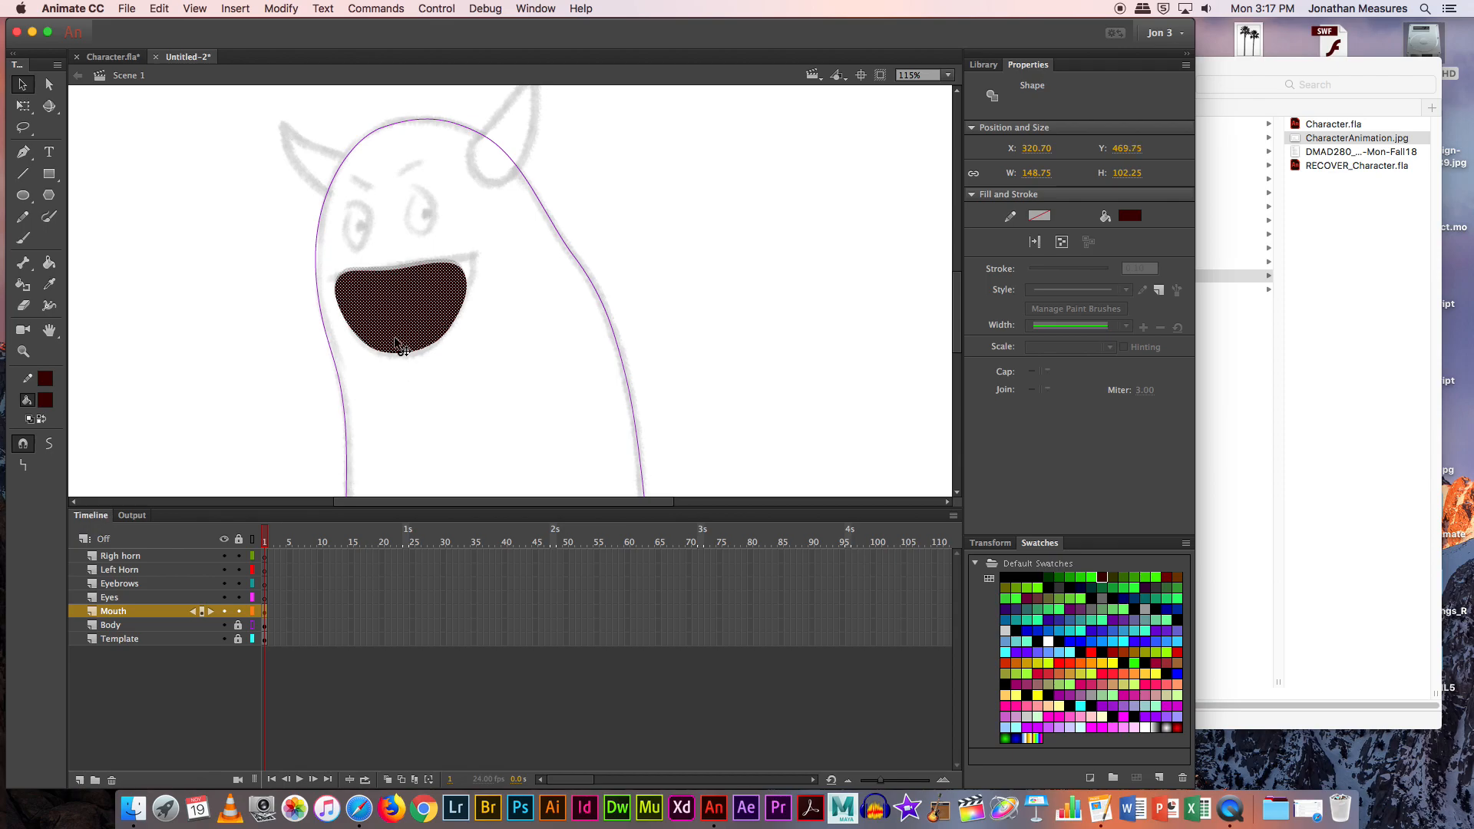
left_click(459, 419)
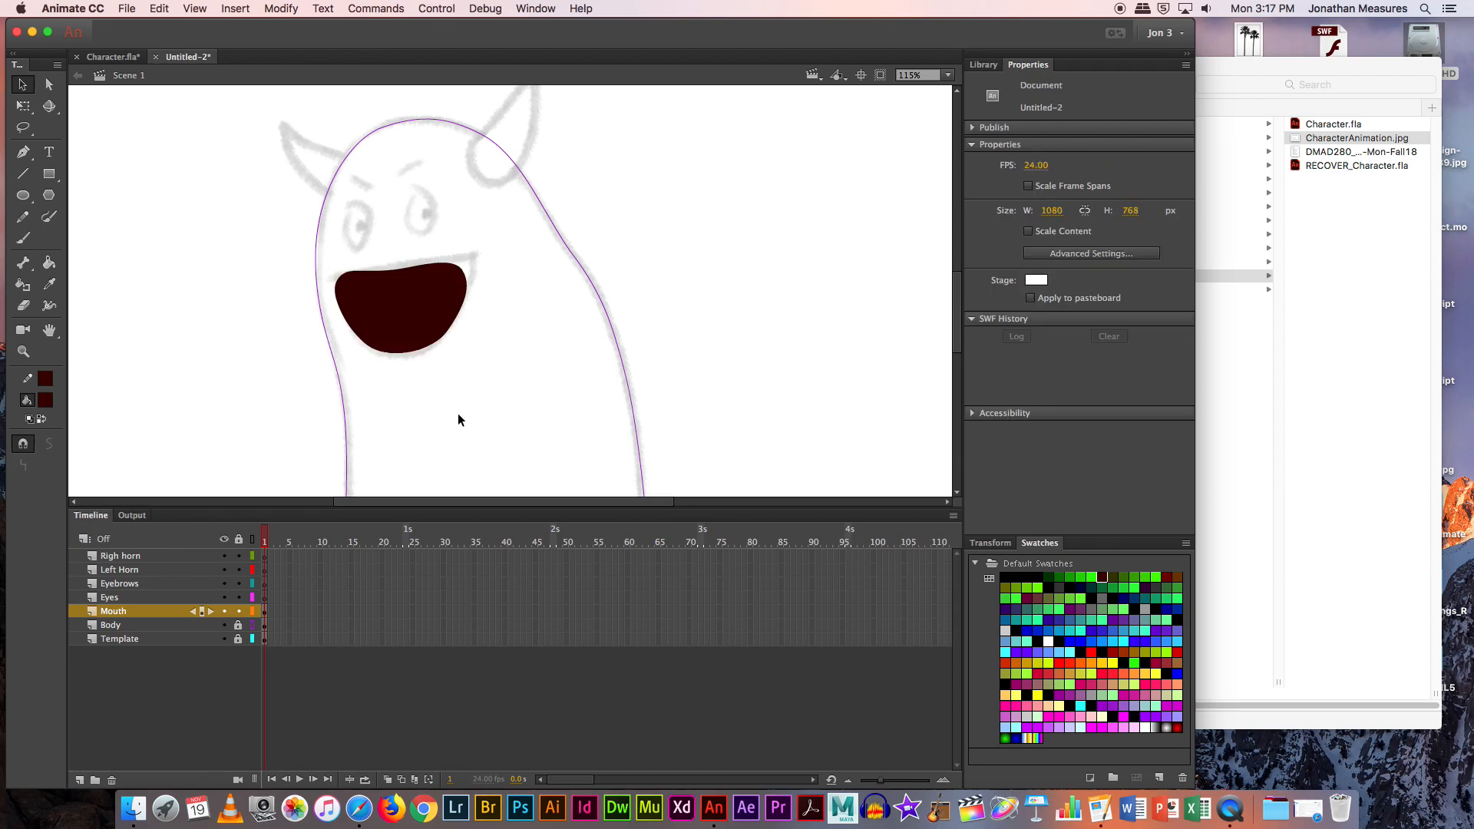
Step: Make frame 1 of the Eyes layer active and set the Oval tool to a white fill and #330000 stroke
left_click(265, 597)
left_click(19, 198)
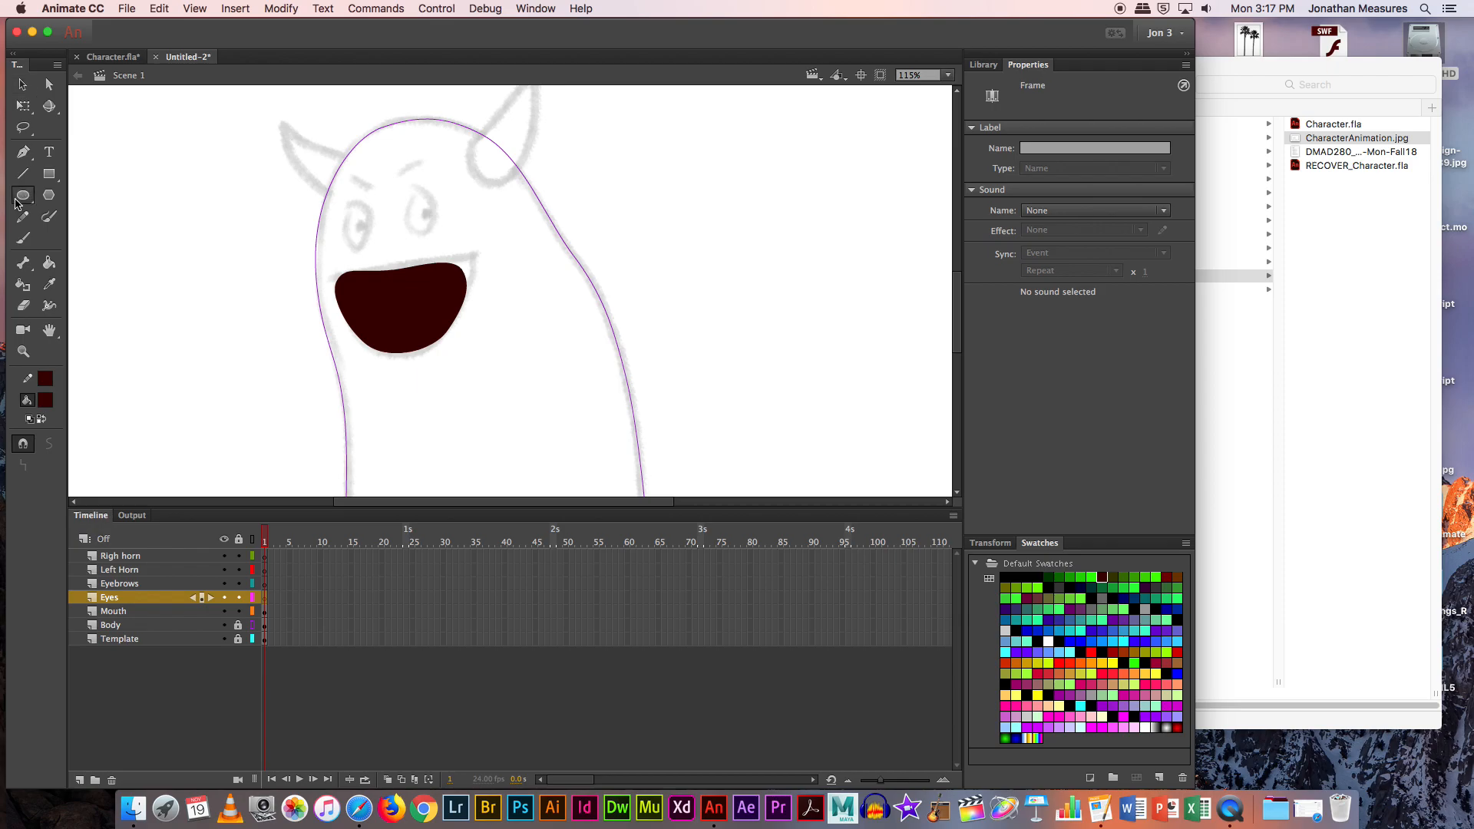
left_click(53, 402)
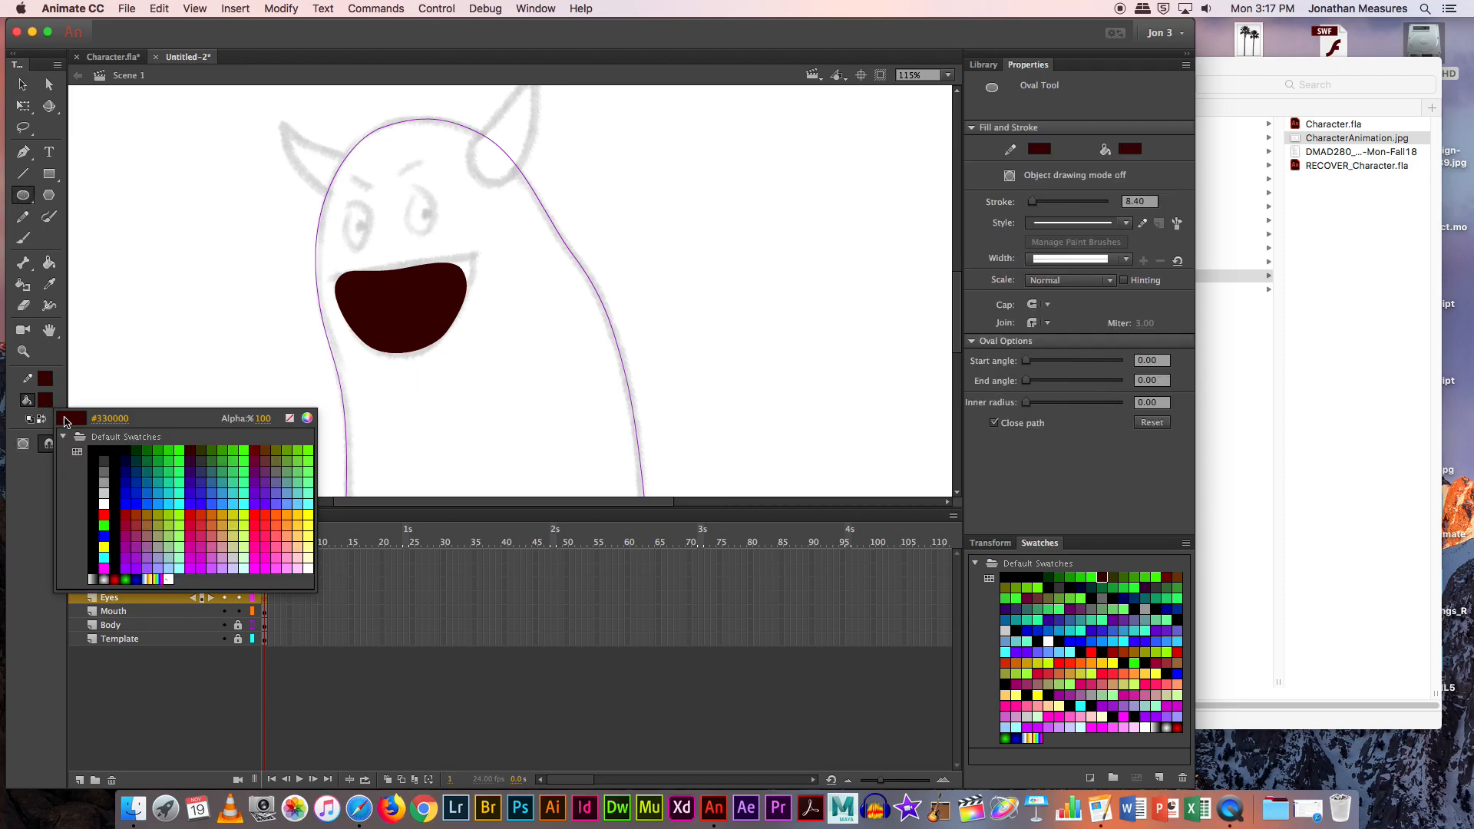
left_click(113, 499)
left_click(45, 379)
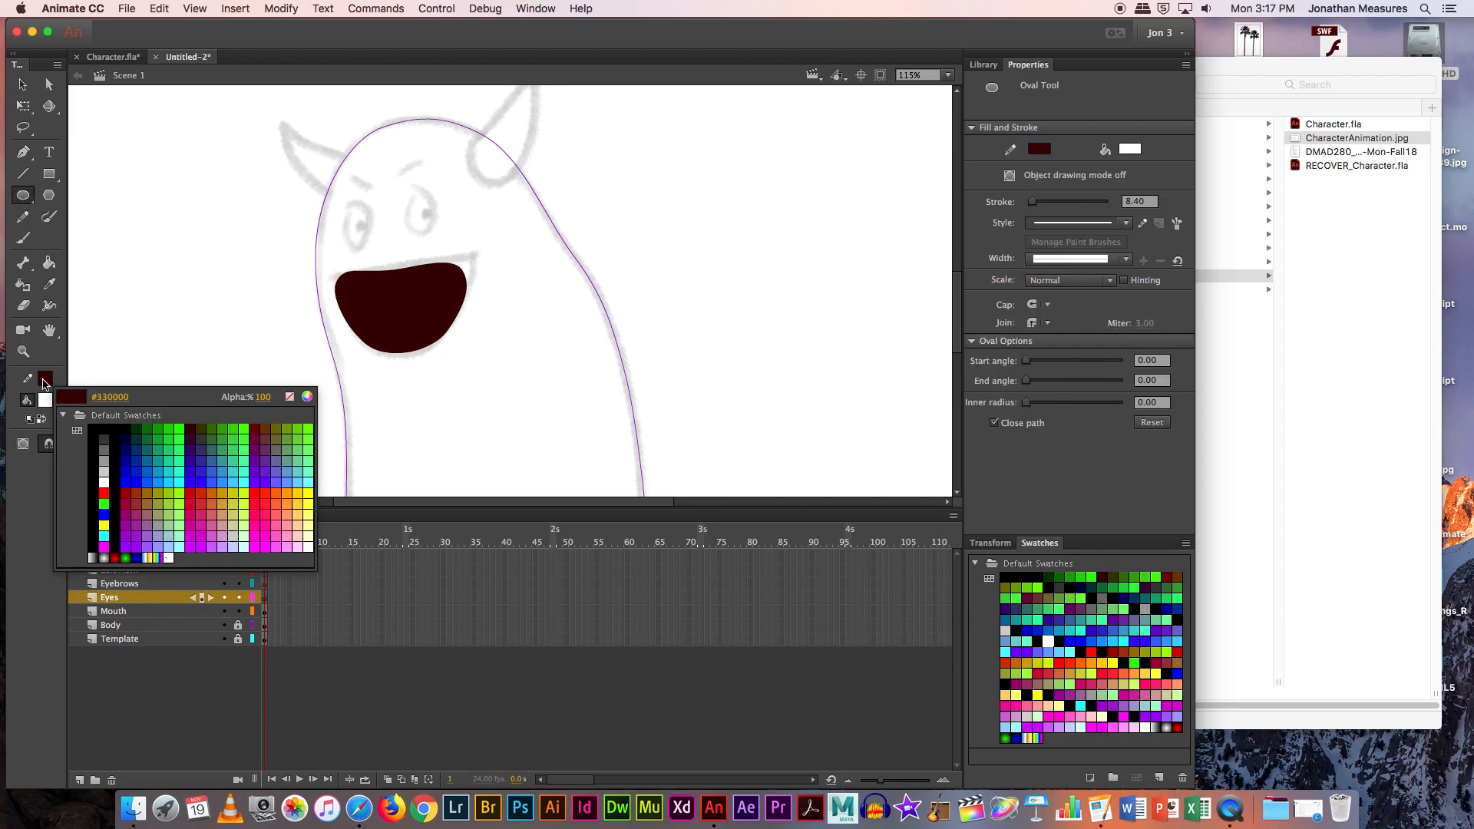
left_click(190, 428)
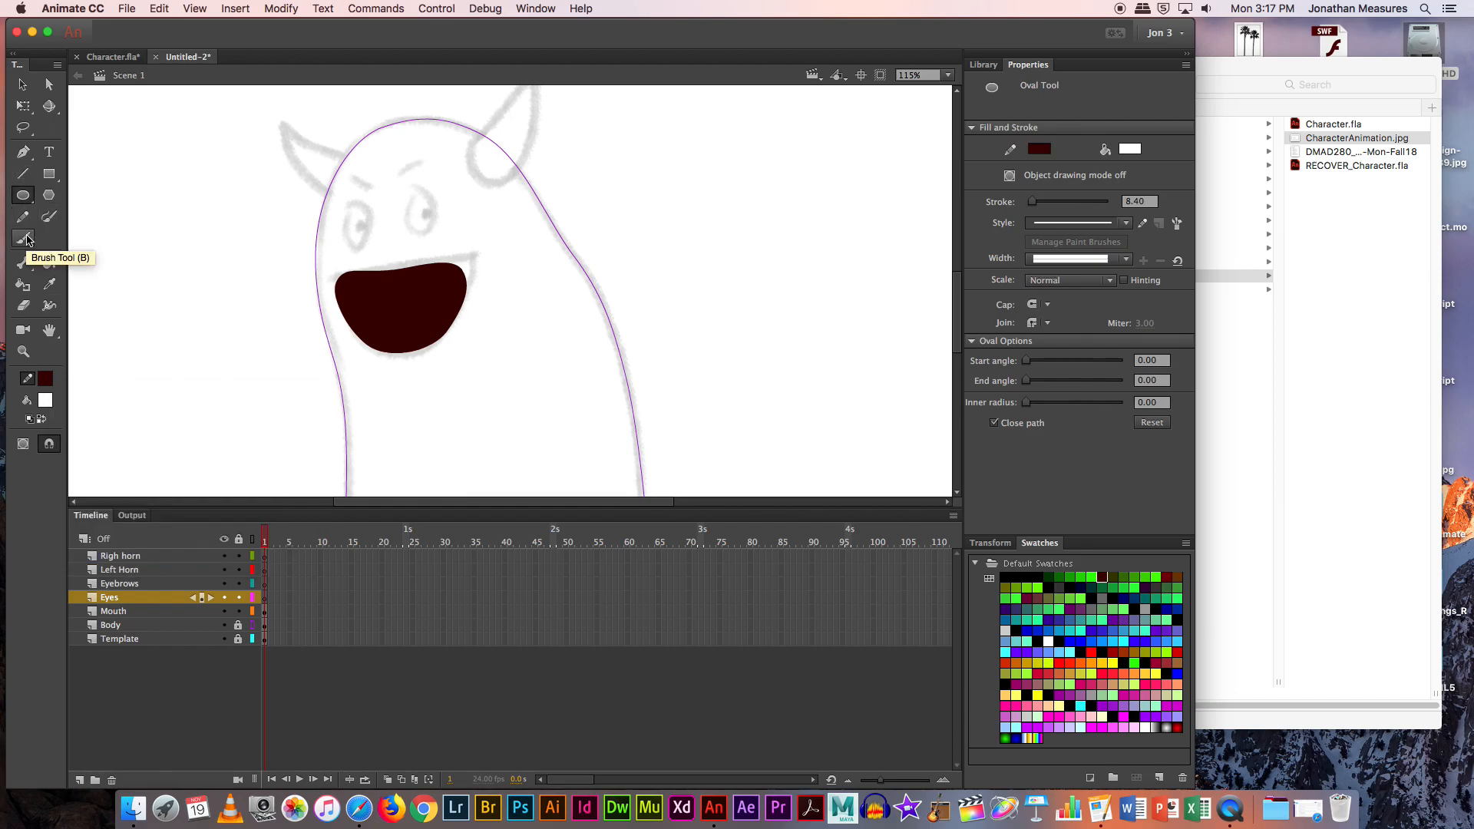
Step: Draw an oval about 34 × 48 px over the sketch's left-hand eye and select its outline with Free Transform
left_click(22, 195)
left_click_drag(345, 205, 375, 249)
key("q")
left_click(367, 250)
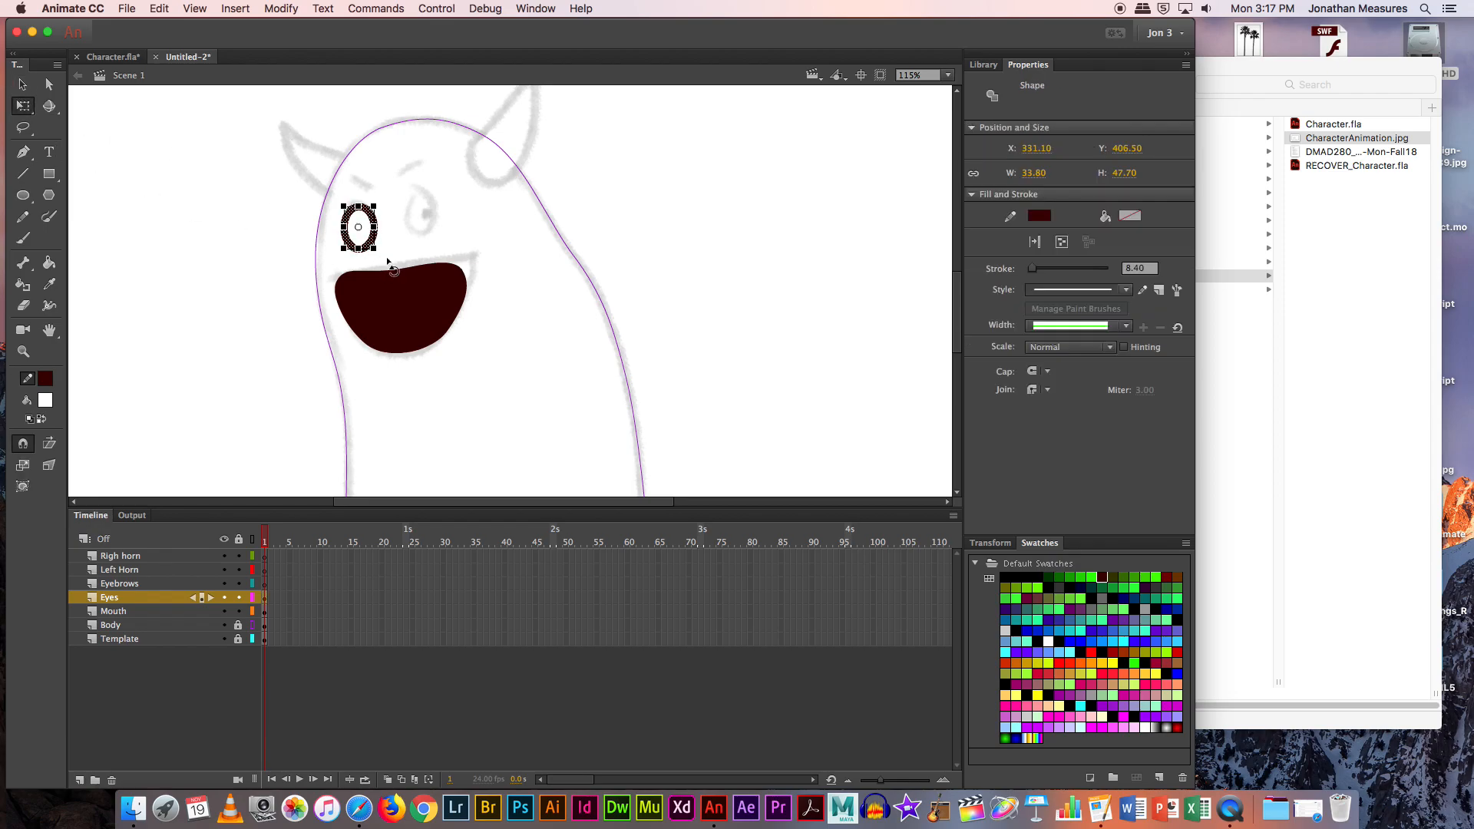
left_click_drag(380, 253, 388, 250)
key("super+z")
key("super+z")
Step: Rotate the left-hand eye's outline slightly counterclockwise to match the tilt of the sketched eye
key("super+space")
left_click_drag(308, 178, 415, 293)
left_click_drag(583, 376, 596, 371)
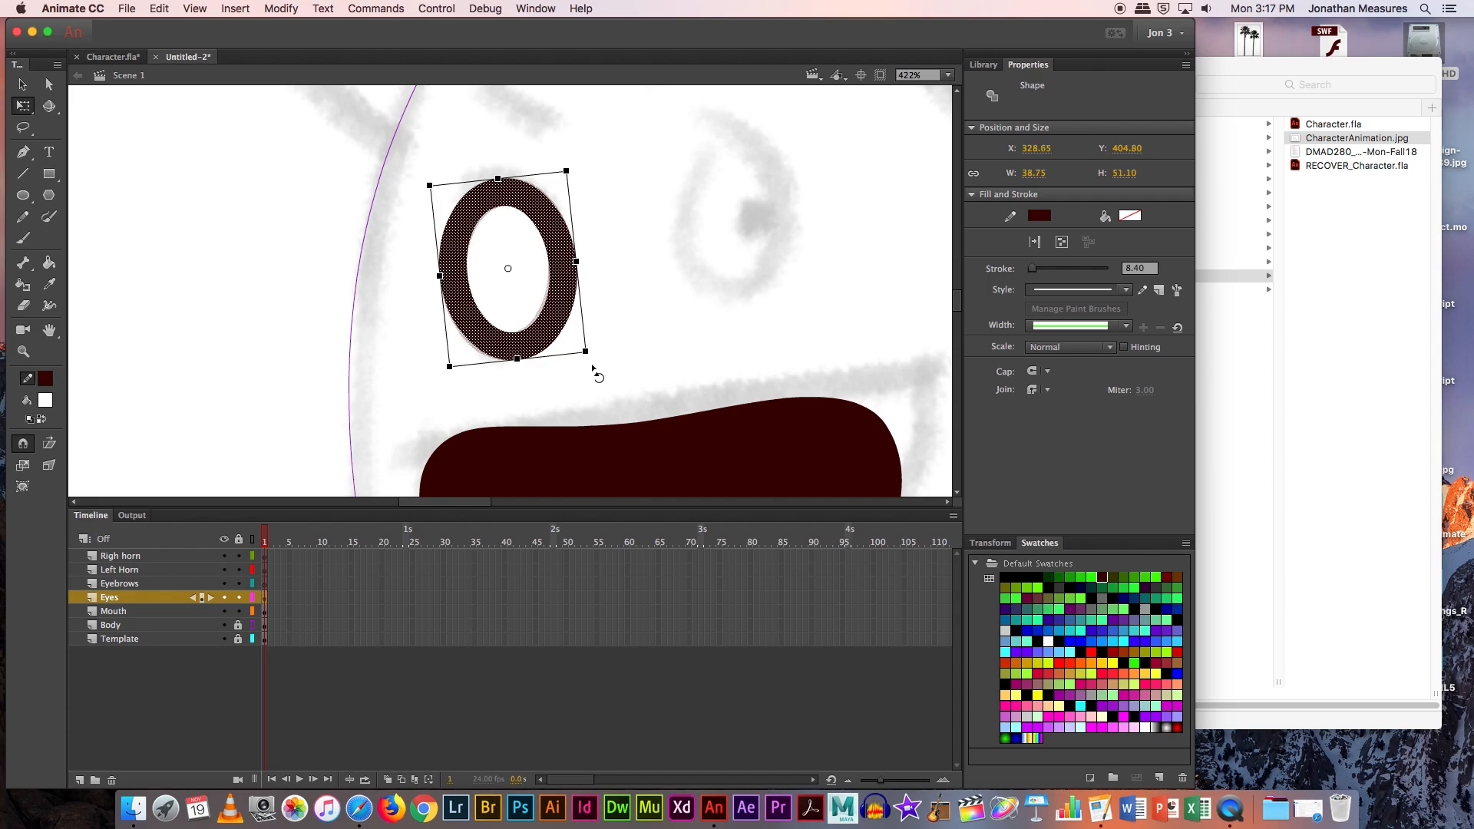
Step: Set the left-hand eye outline's stroke size to 3.50 and deselect it
left_click(23, 86)
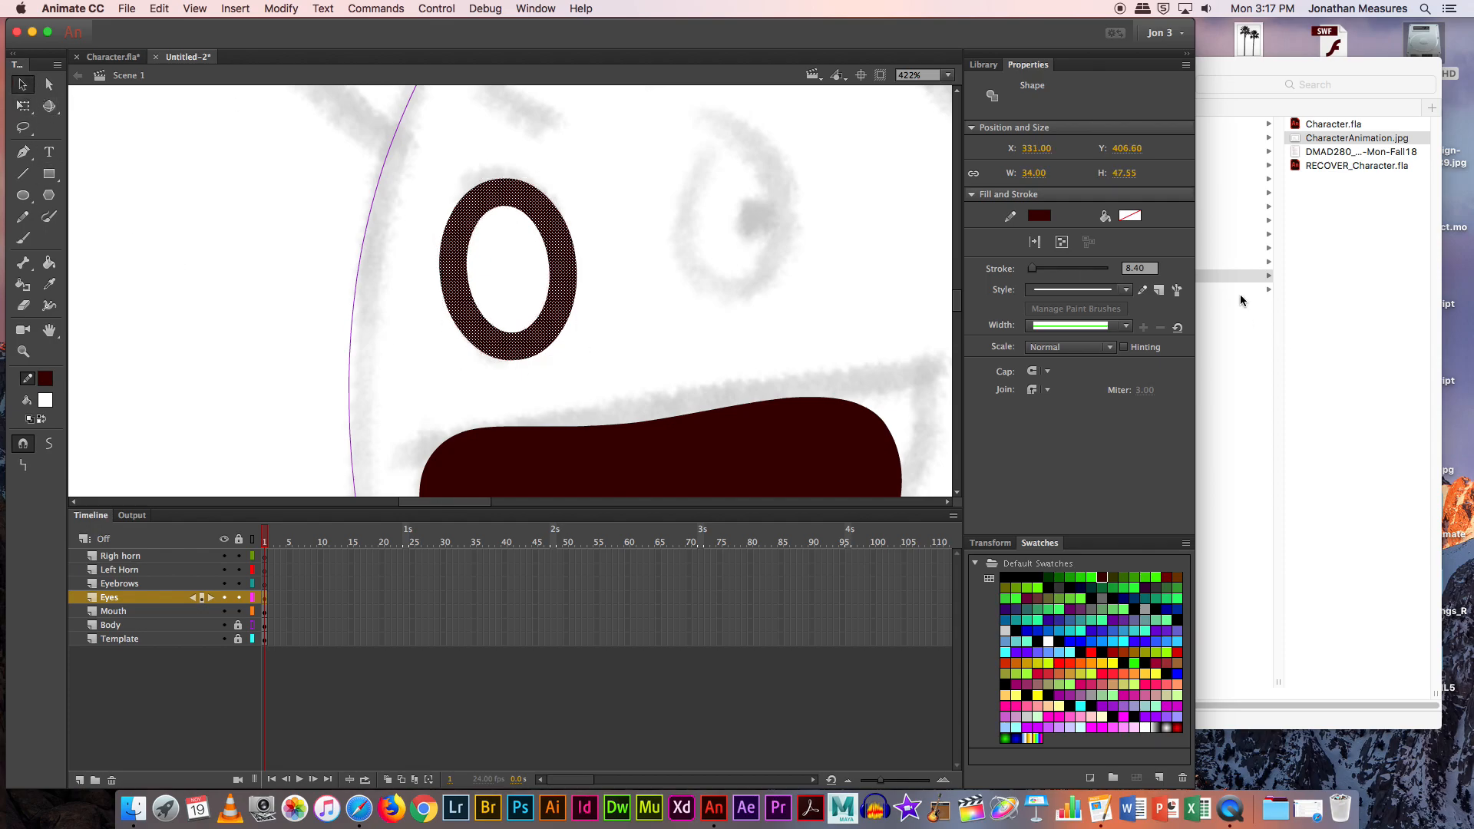
left_click_drag(1035, 274, 1031, 274)
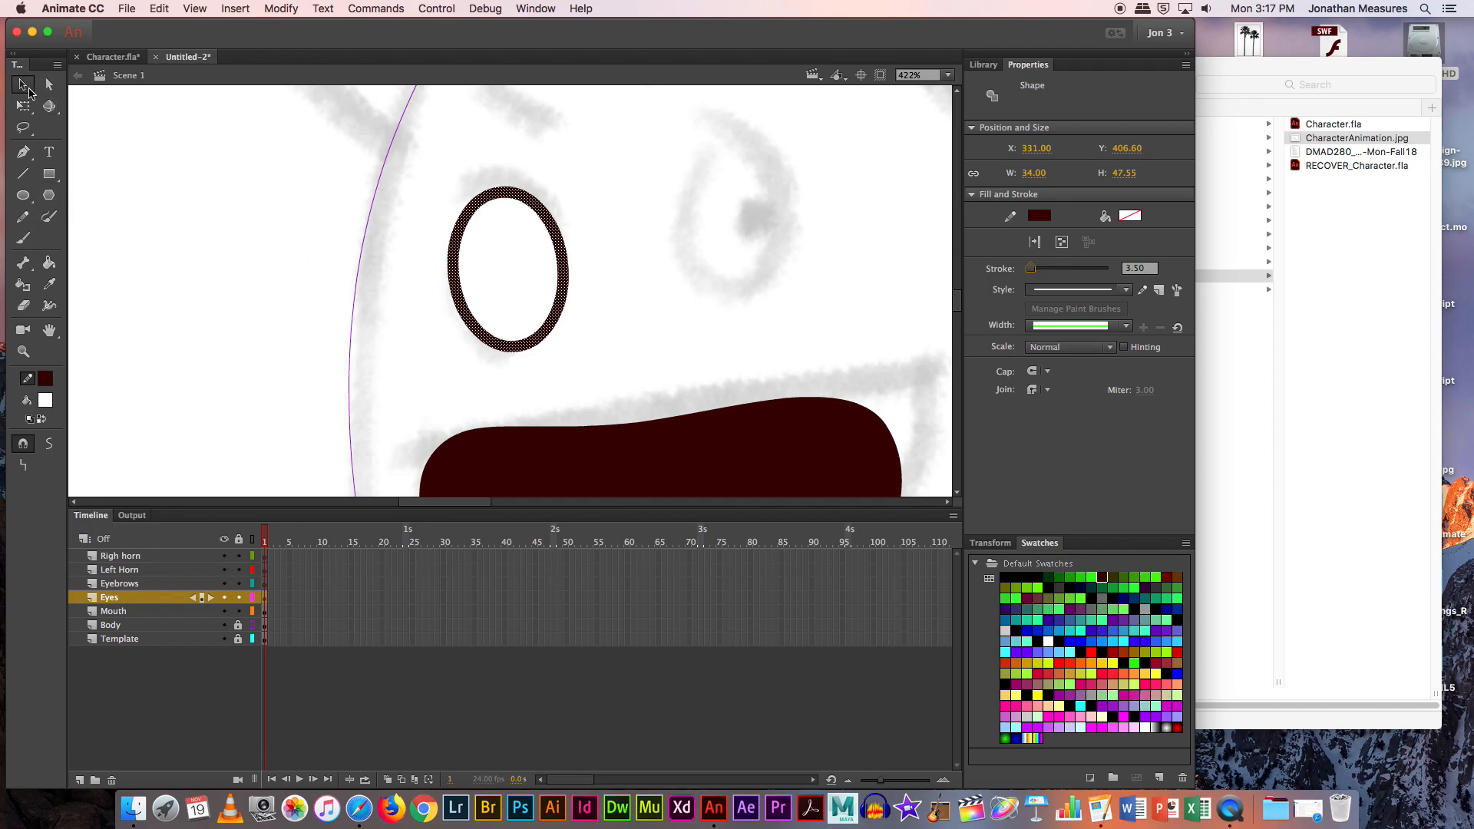
left_click(190, 181)
scroll(191, 181, "down", 5)
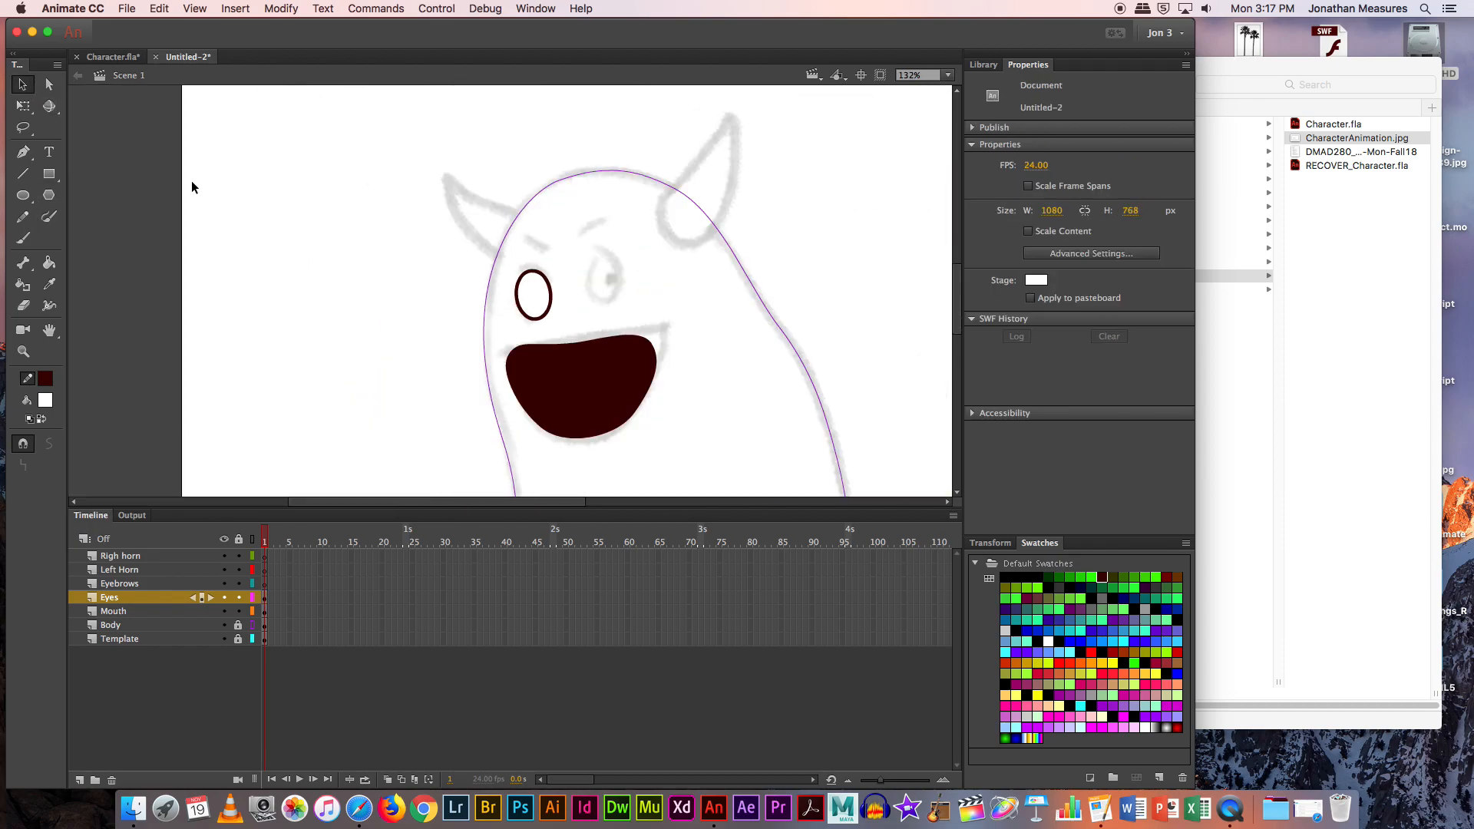
double_click(534, 295)
left_click_drag(529, 288, 587, 286)
key("super+z")
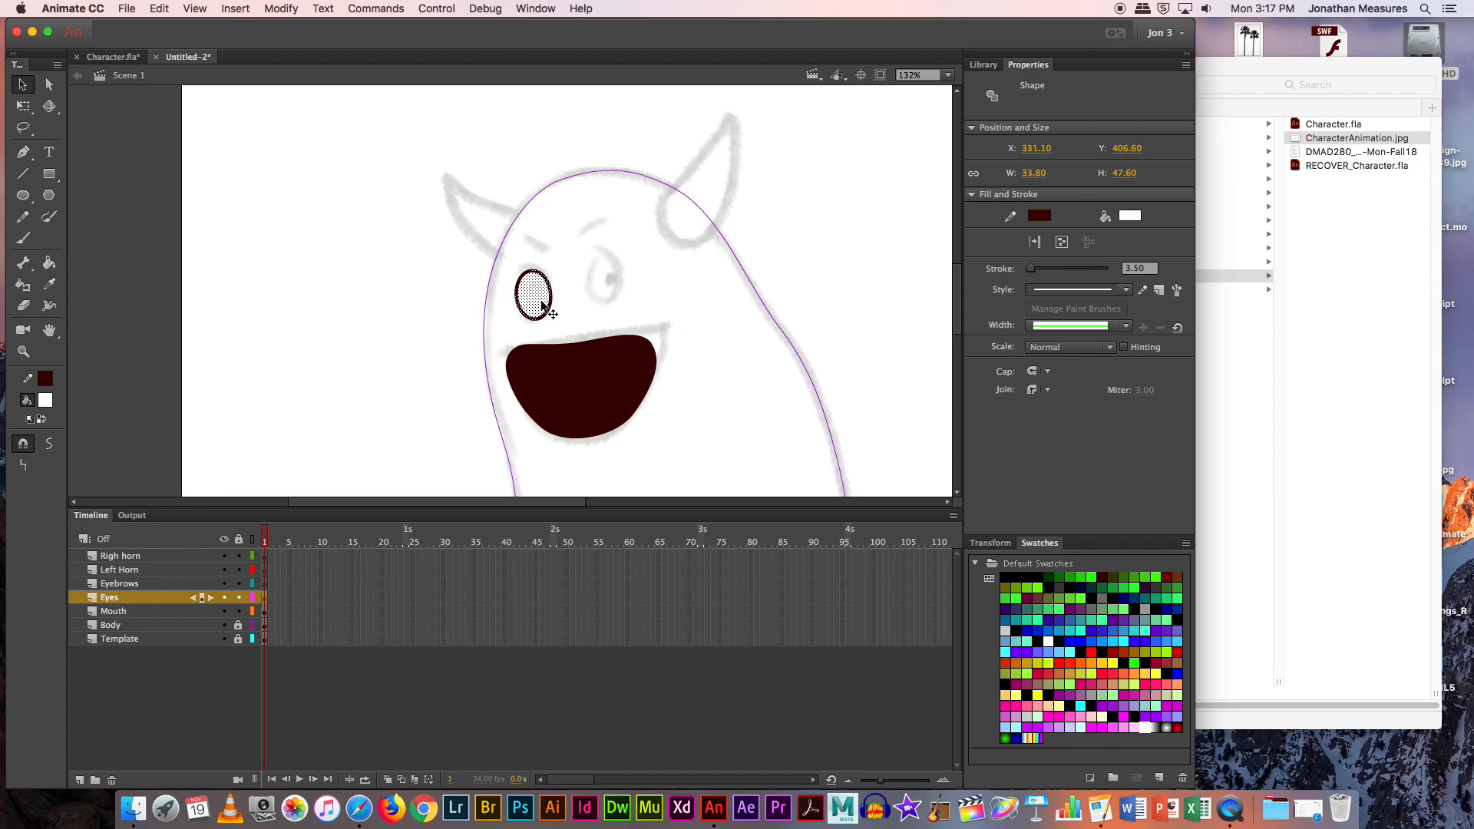
Step: Duplicate the left-hand eye's fill and outline onto the sketch's other eye and nudge the copy to X 399.95, Y 394.45
left_click(547, 317)
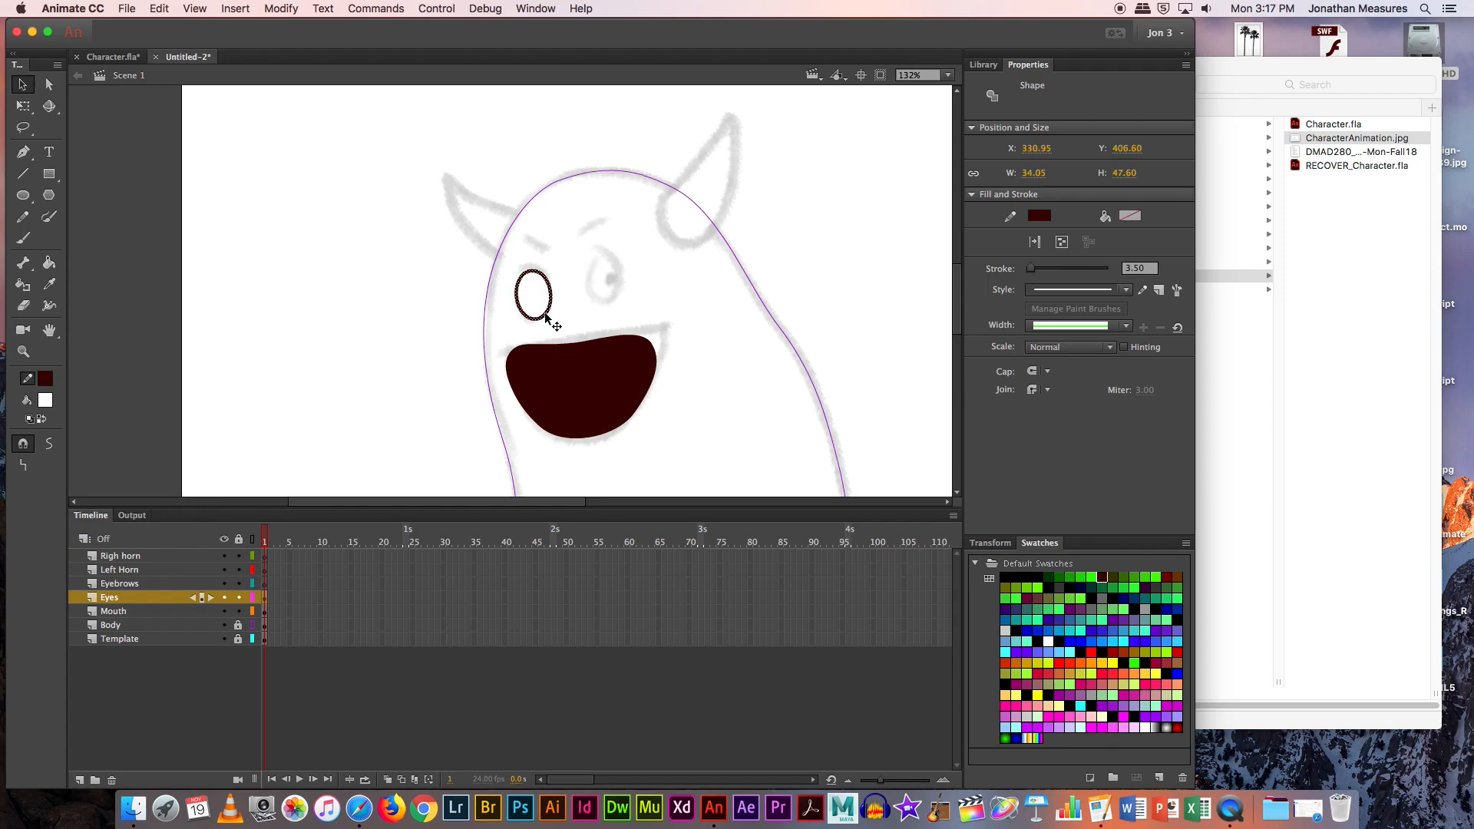
double_click(539, 307)
left_click_drag(533, 307, 604, 288)
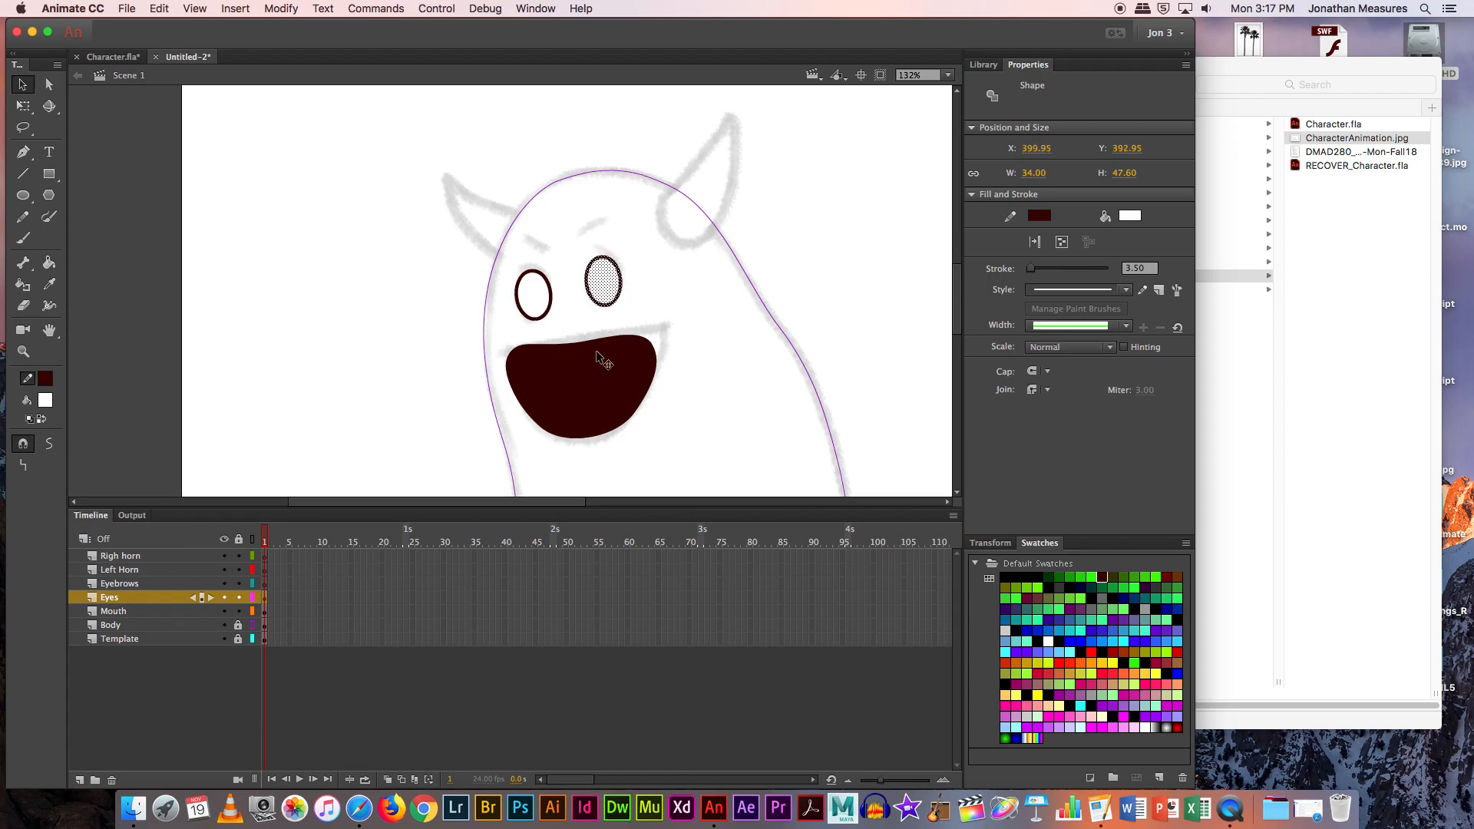
key("Down")
key("Down")
key("Left")
key("Left")
key("Right")
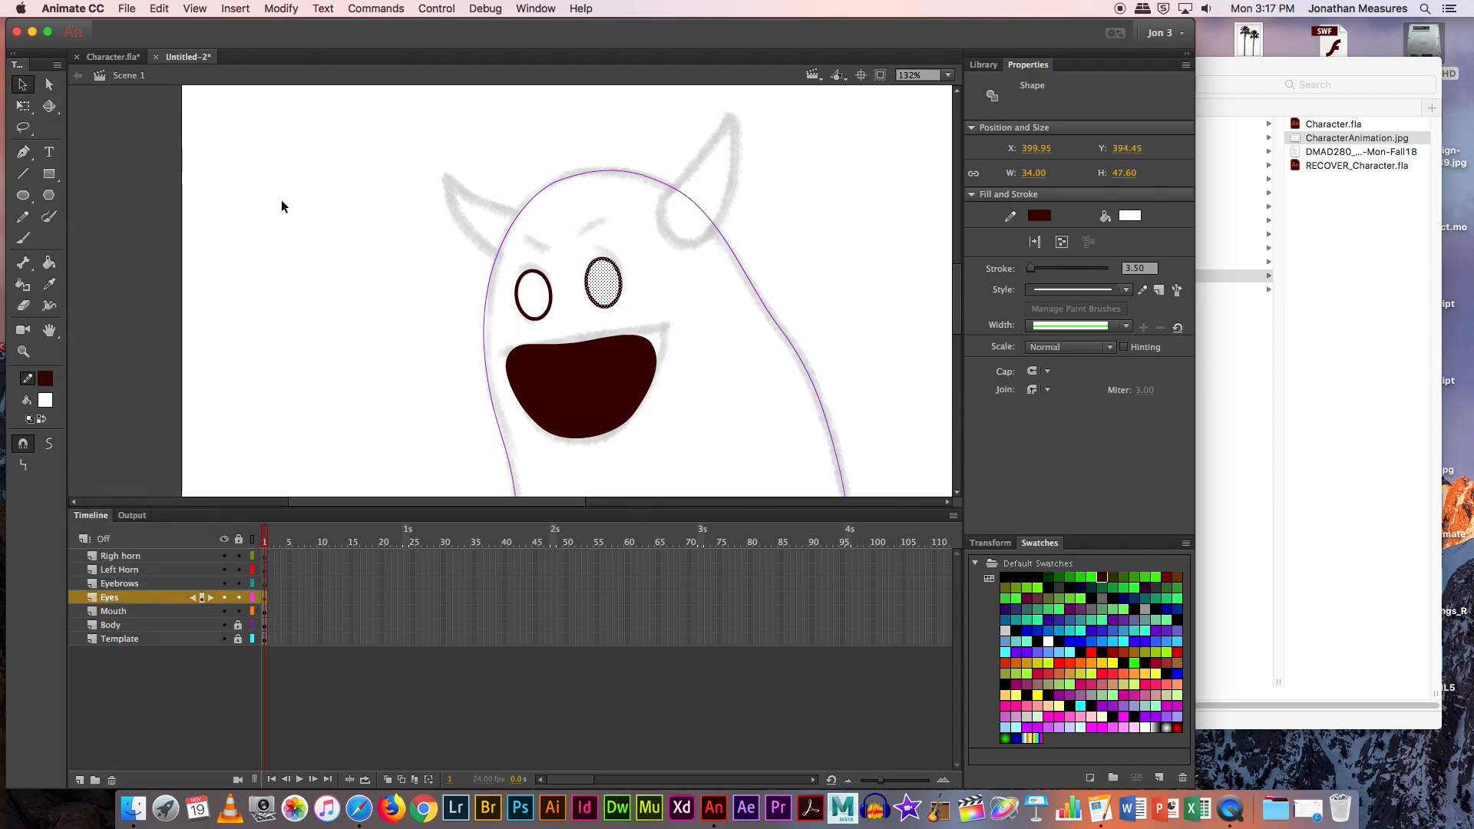
left_click(251, 227)
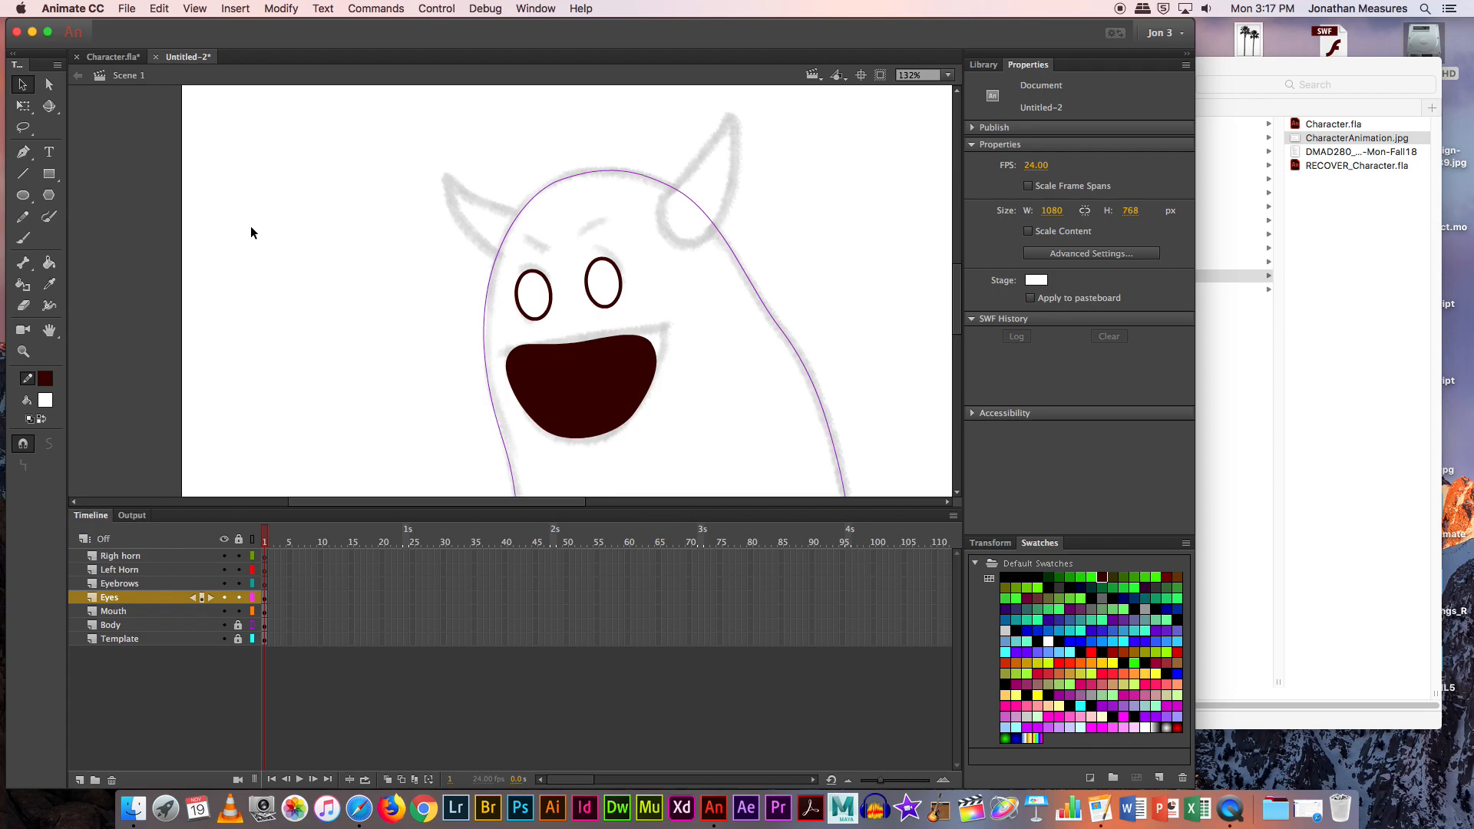
Step: Hide and lock the Mouth layer, and select the fills and outlines of both eyes together
left_click(224, 611)
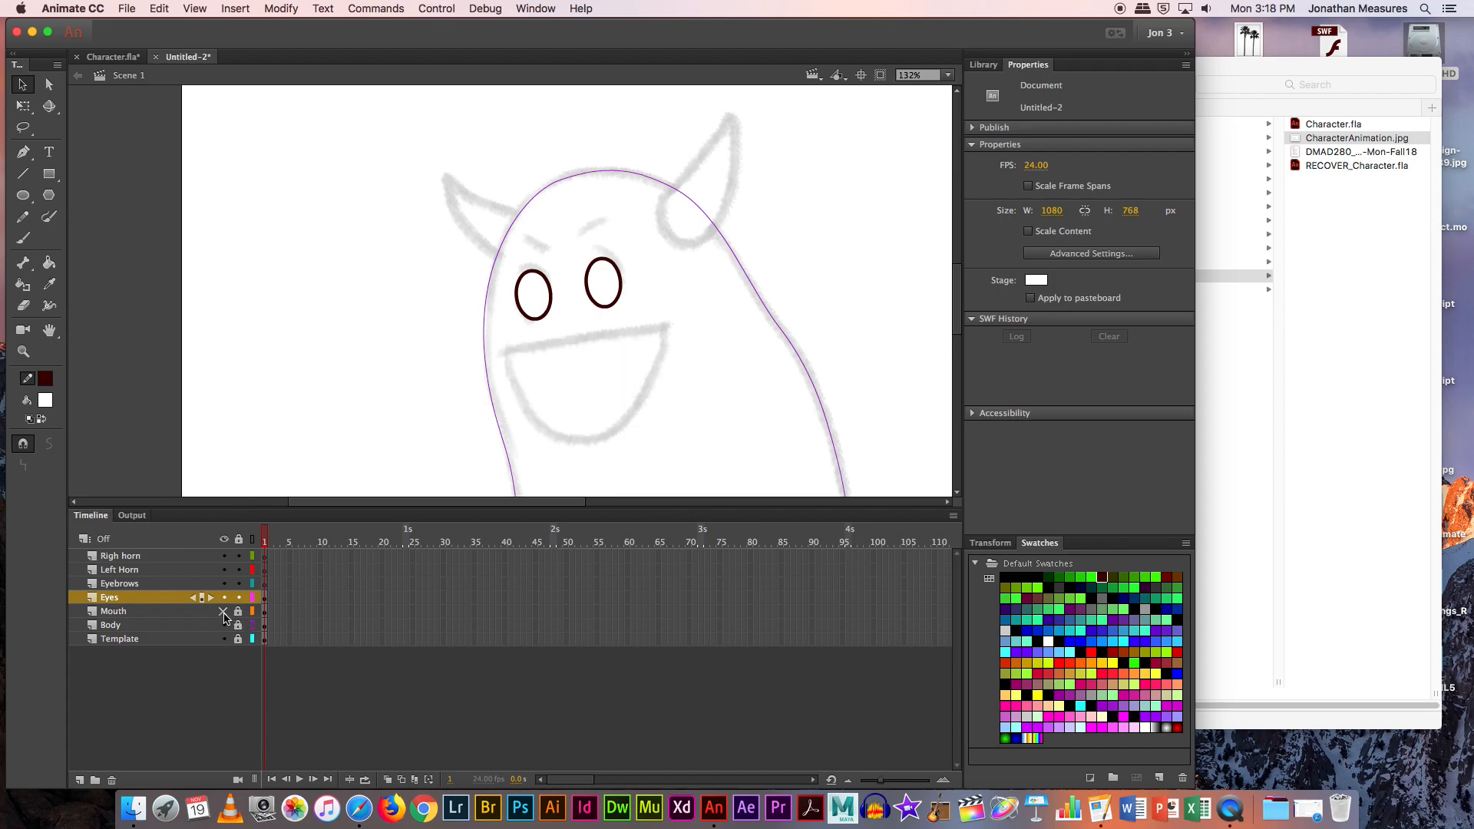
left_click(528, 285)
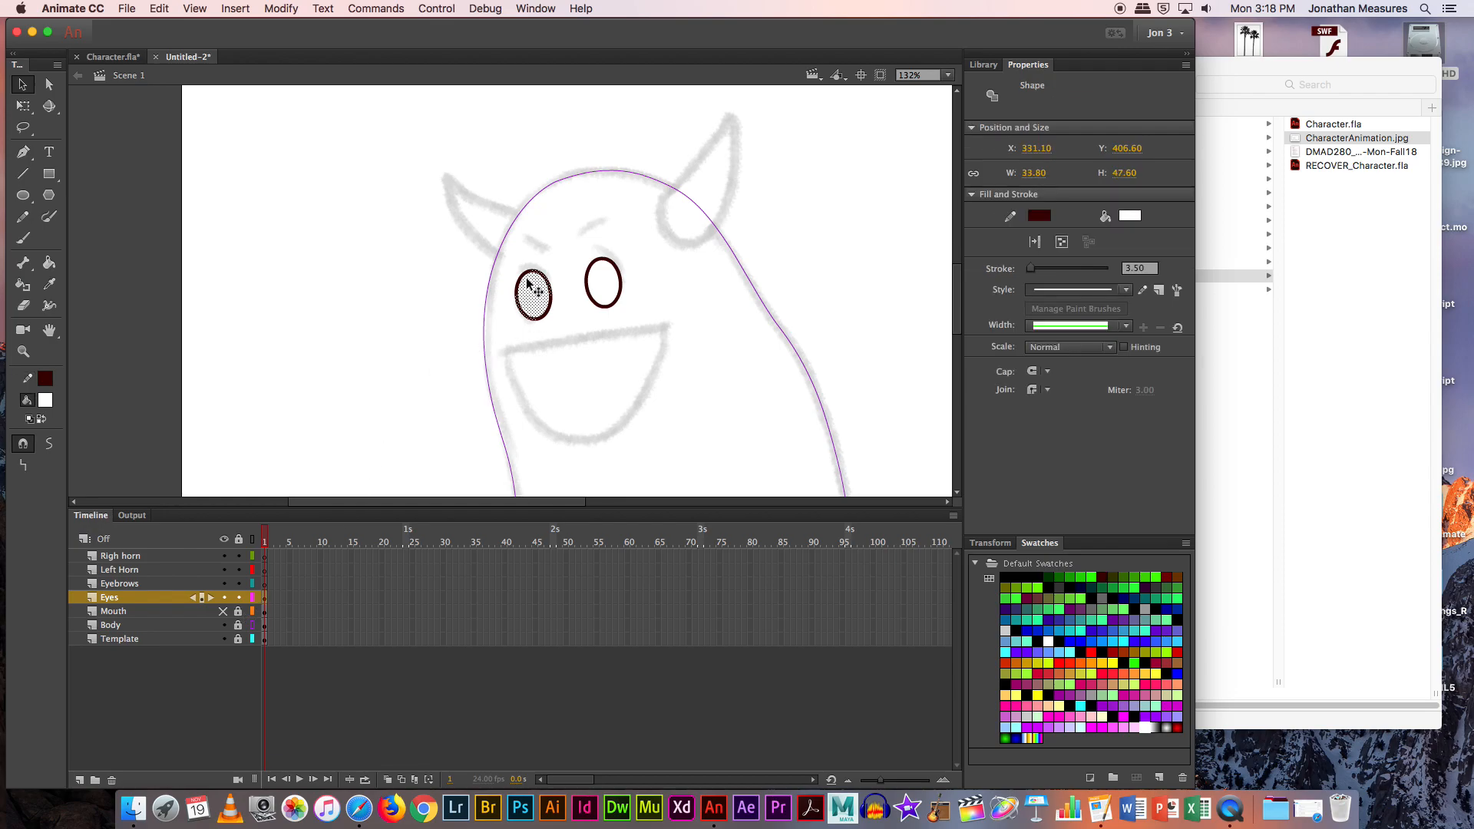
left_click_drag(512, 264, 624, 319)
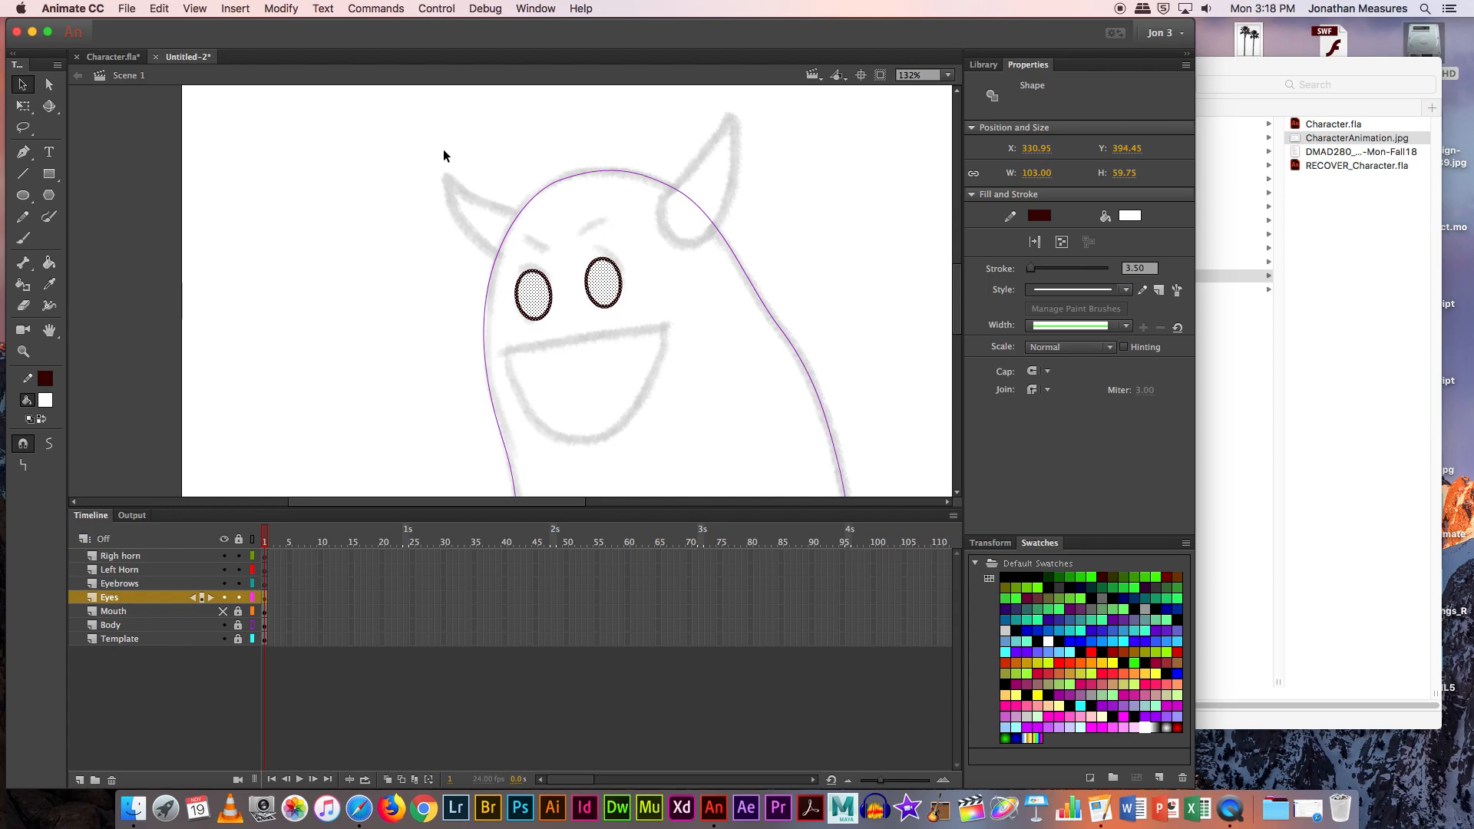
left_click_drag(459, 217, 419, 215)
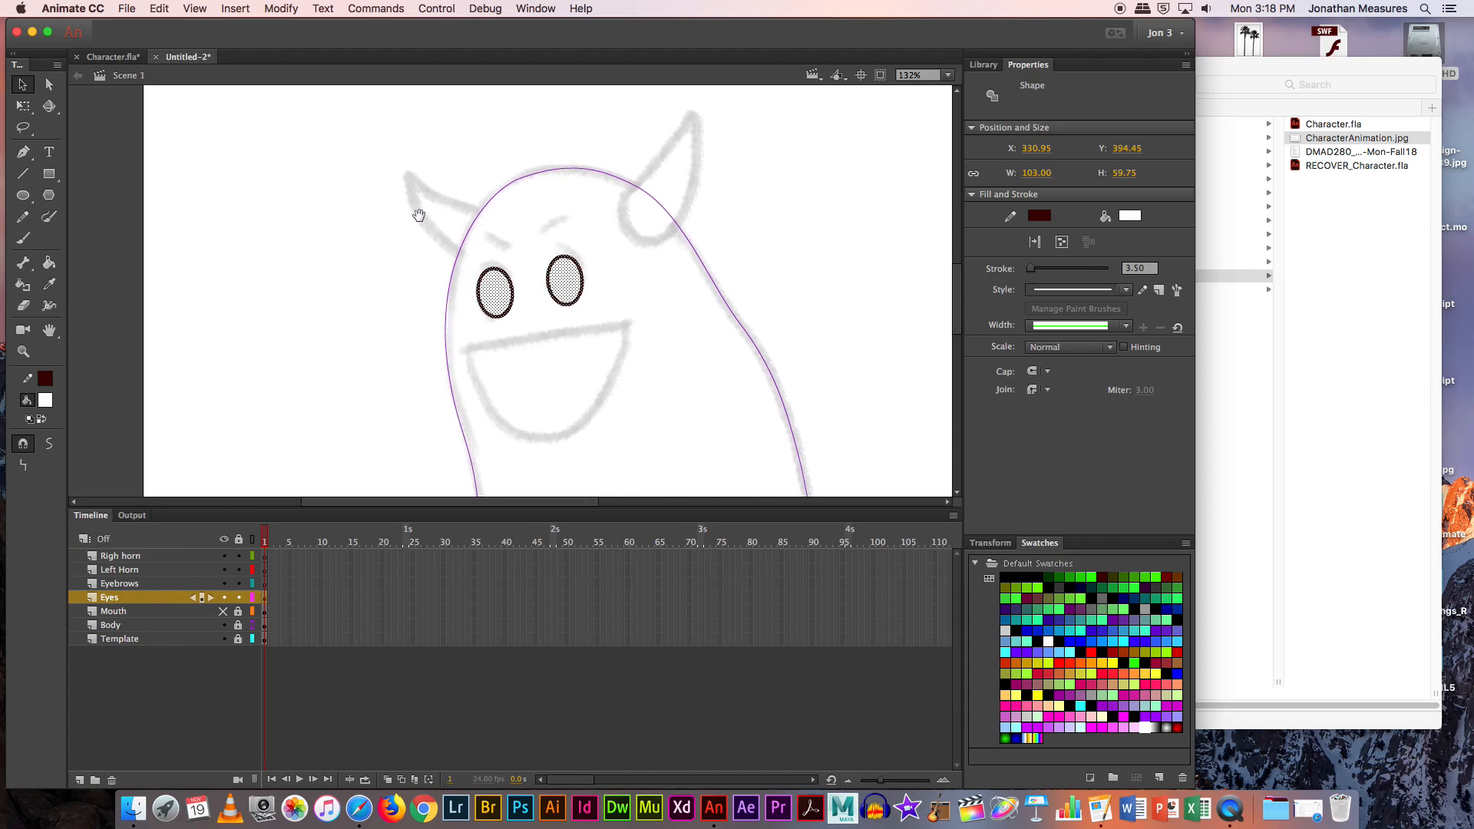
Step: Convert the two selected eyes into a Graphic symbol named eyes
left_click(281, 9)
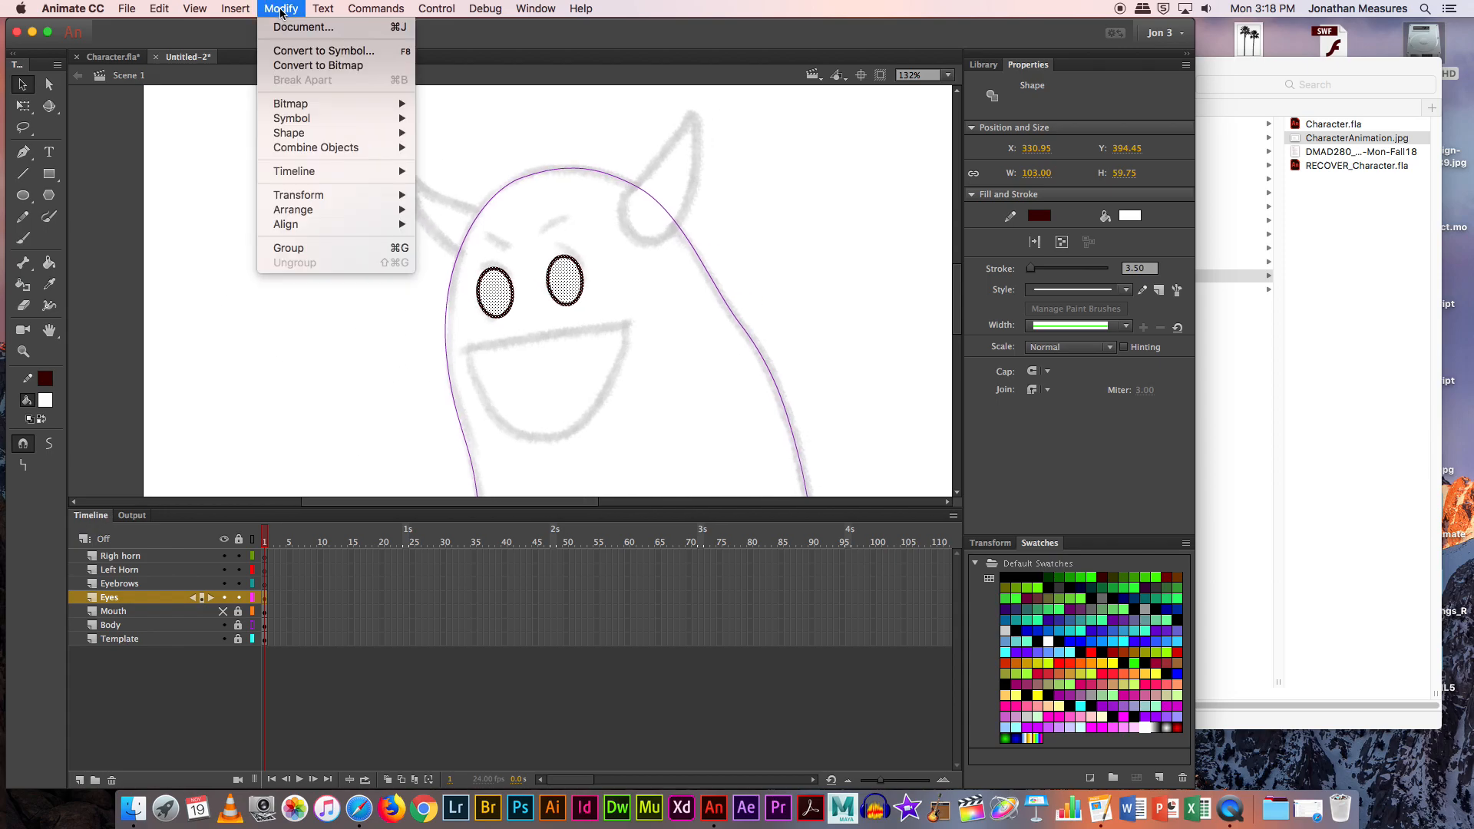
left_click(322, 49)
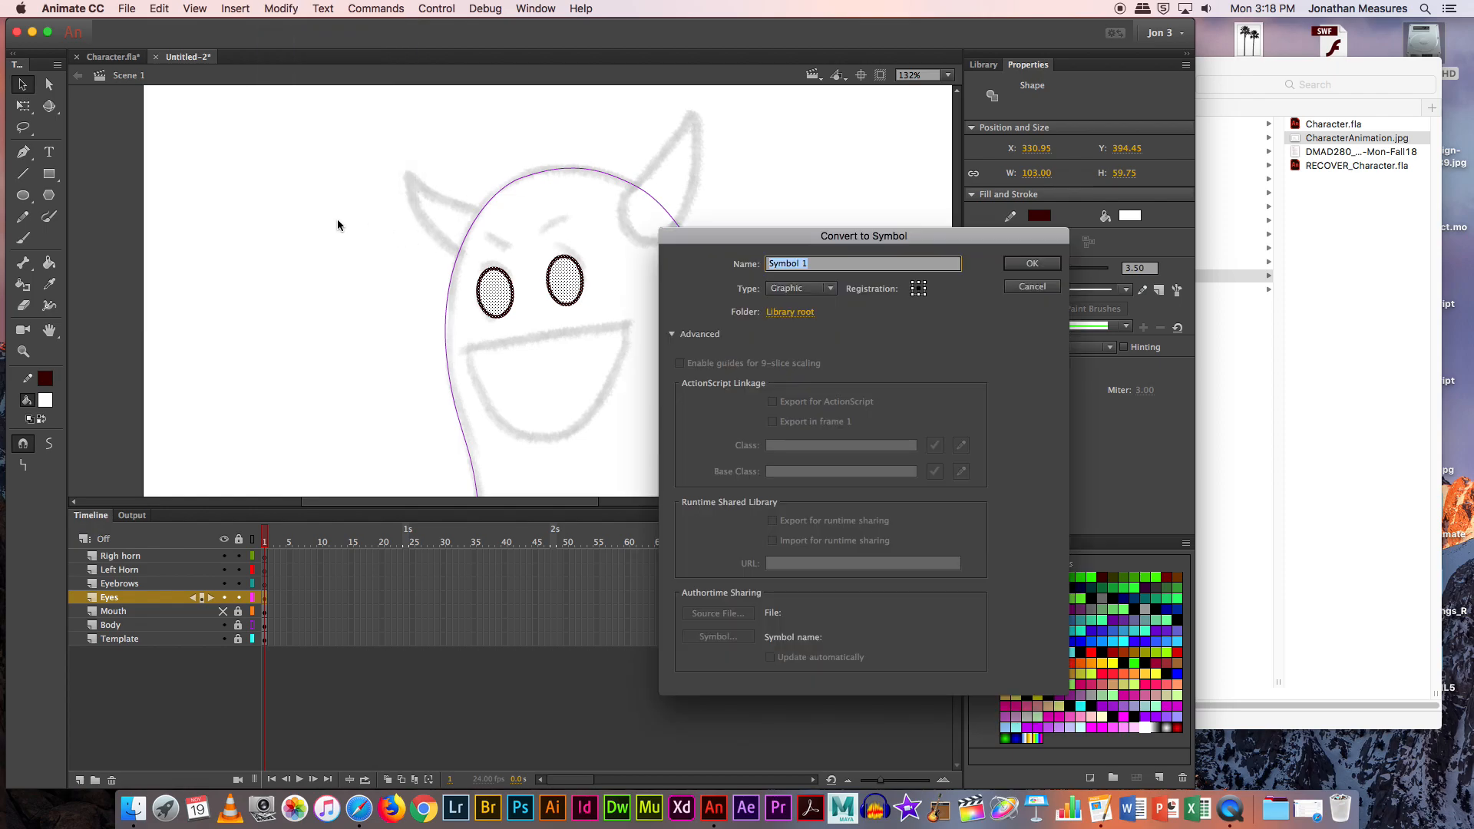
type("eyes")
key("Return")
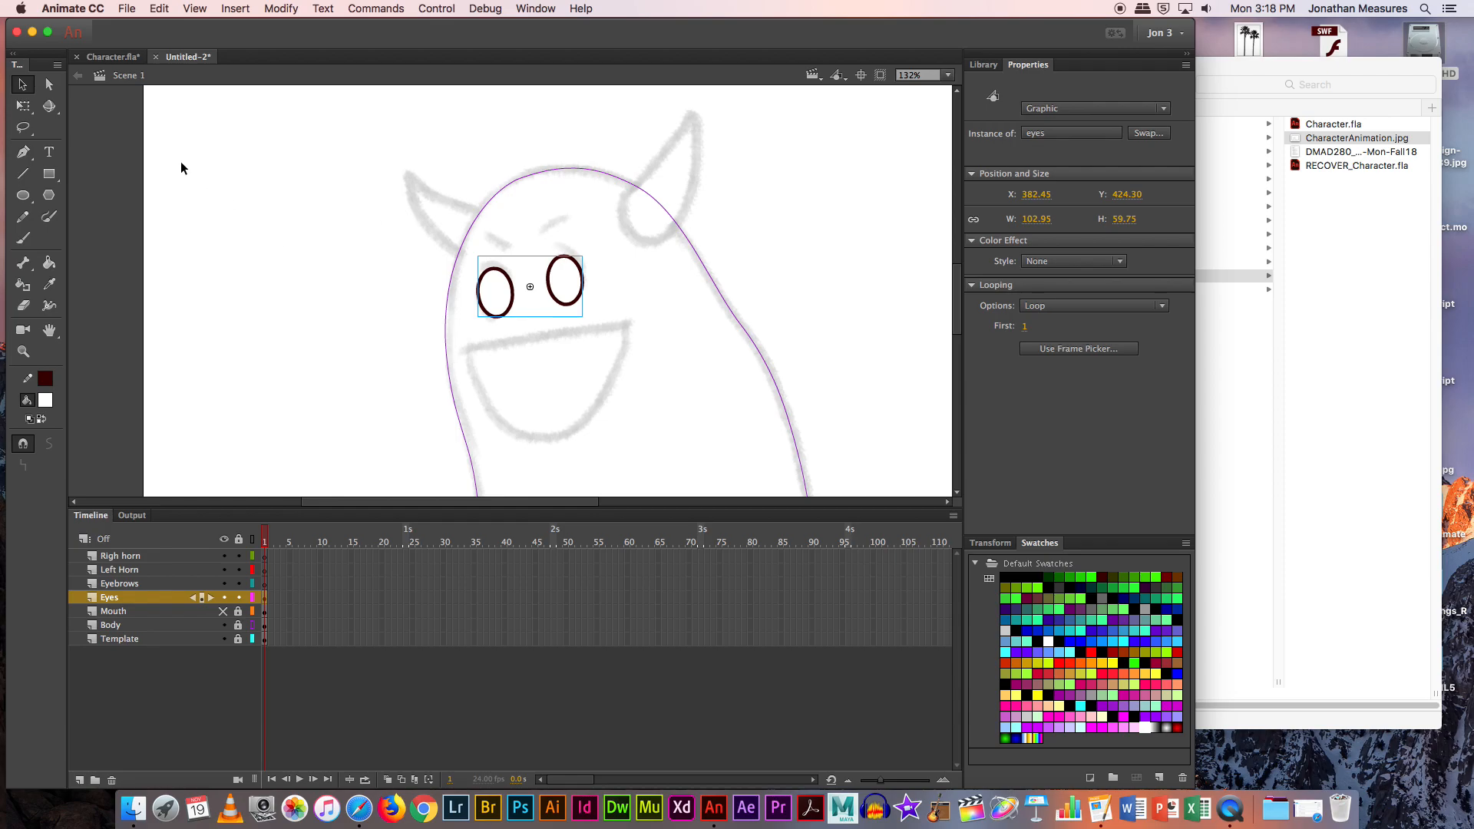
Step: Deselect the eyes, show the Mouth layer and make the Eyebrows layer active
left_click(23, 86)
left_click(161, 172)
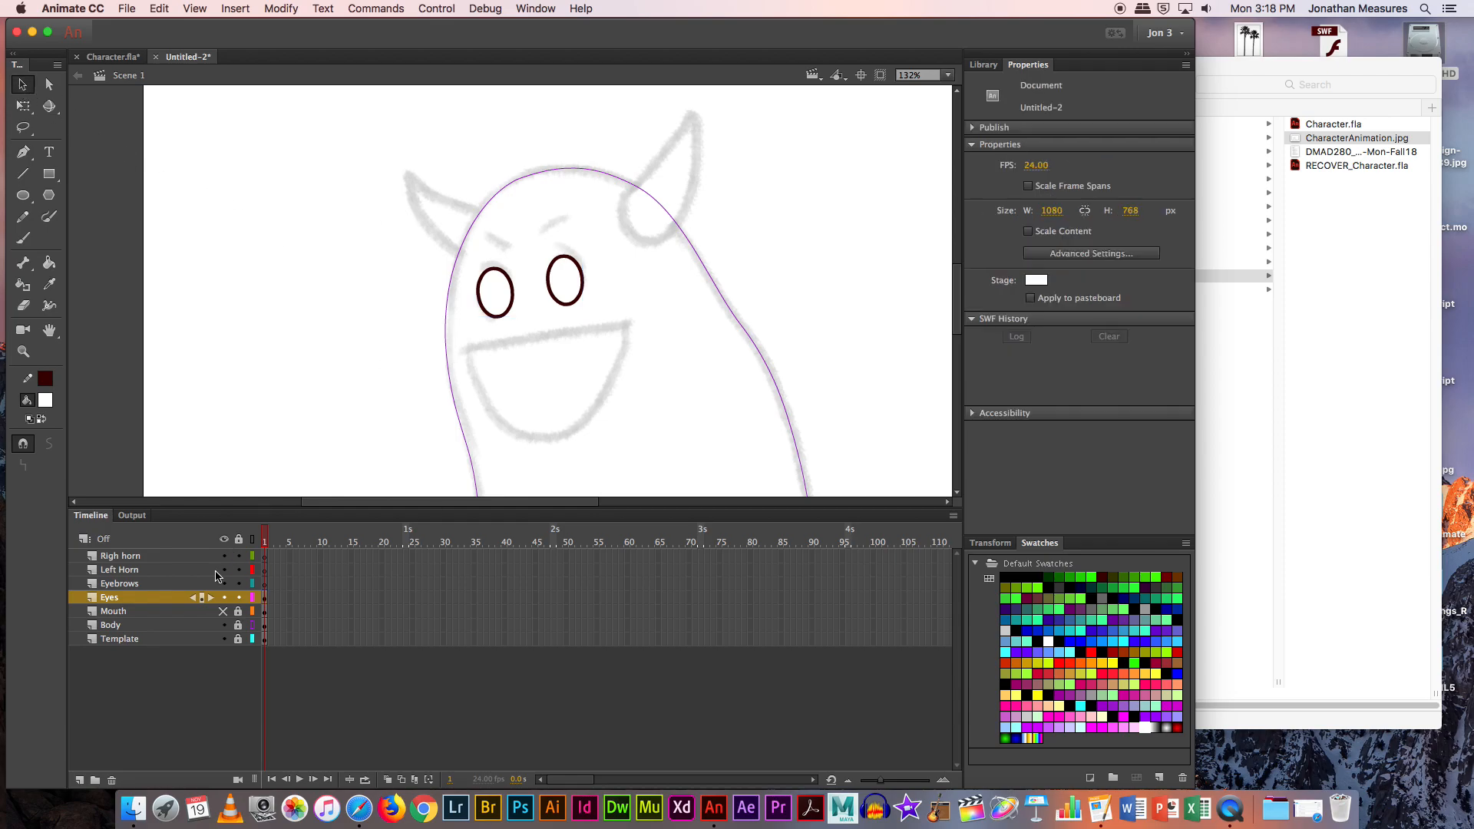
left_click(229, 611)
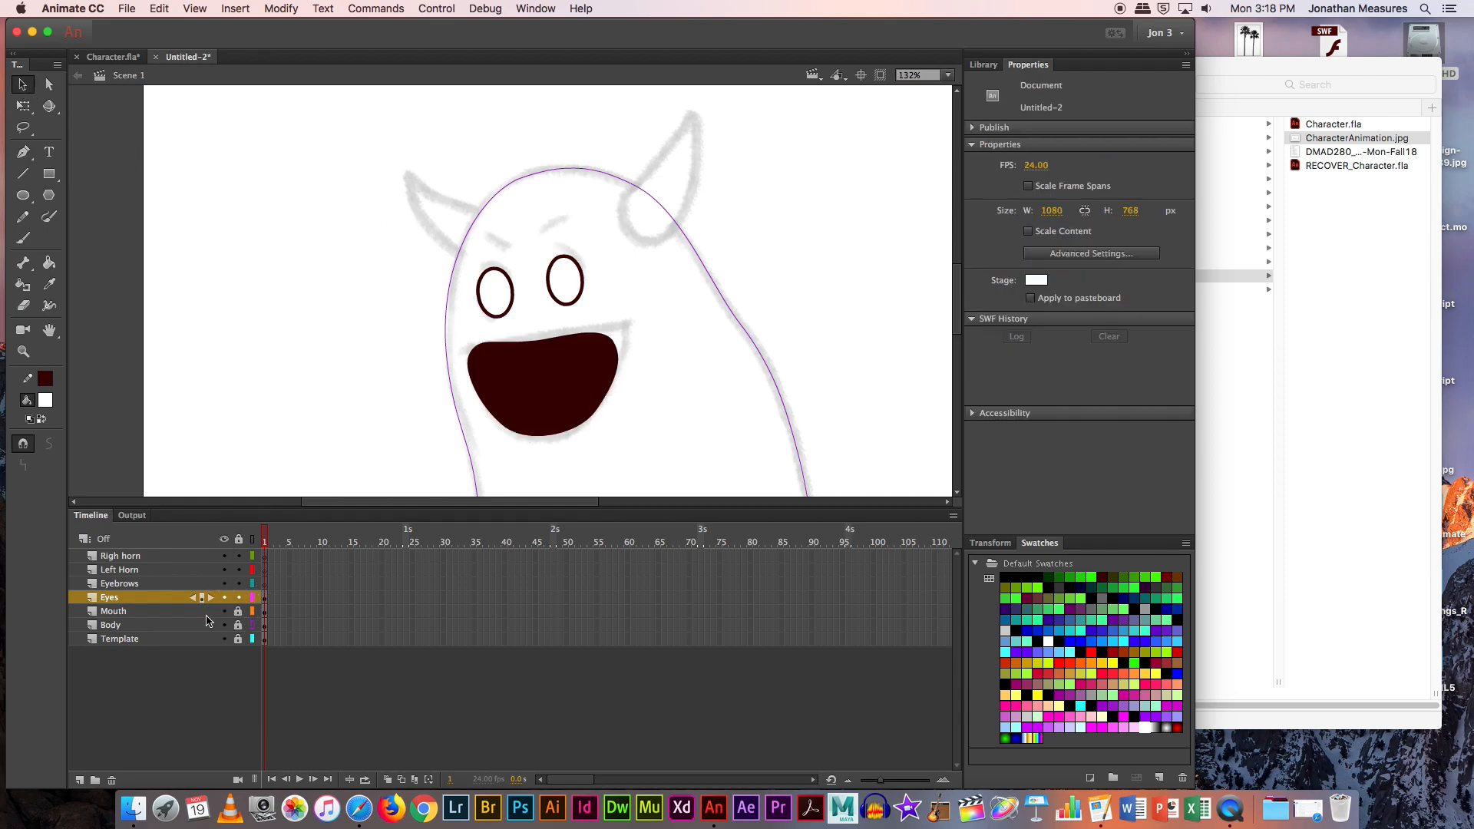
left_click(265, 584)
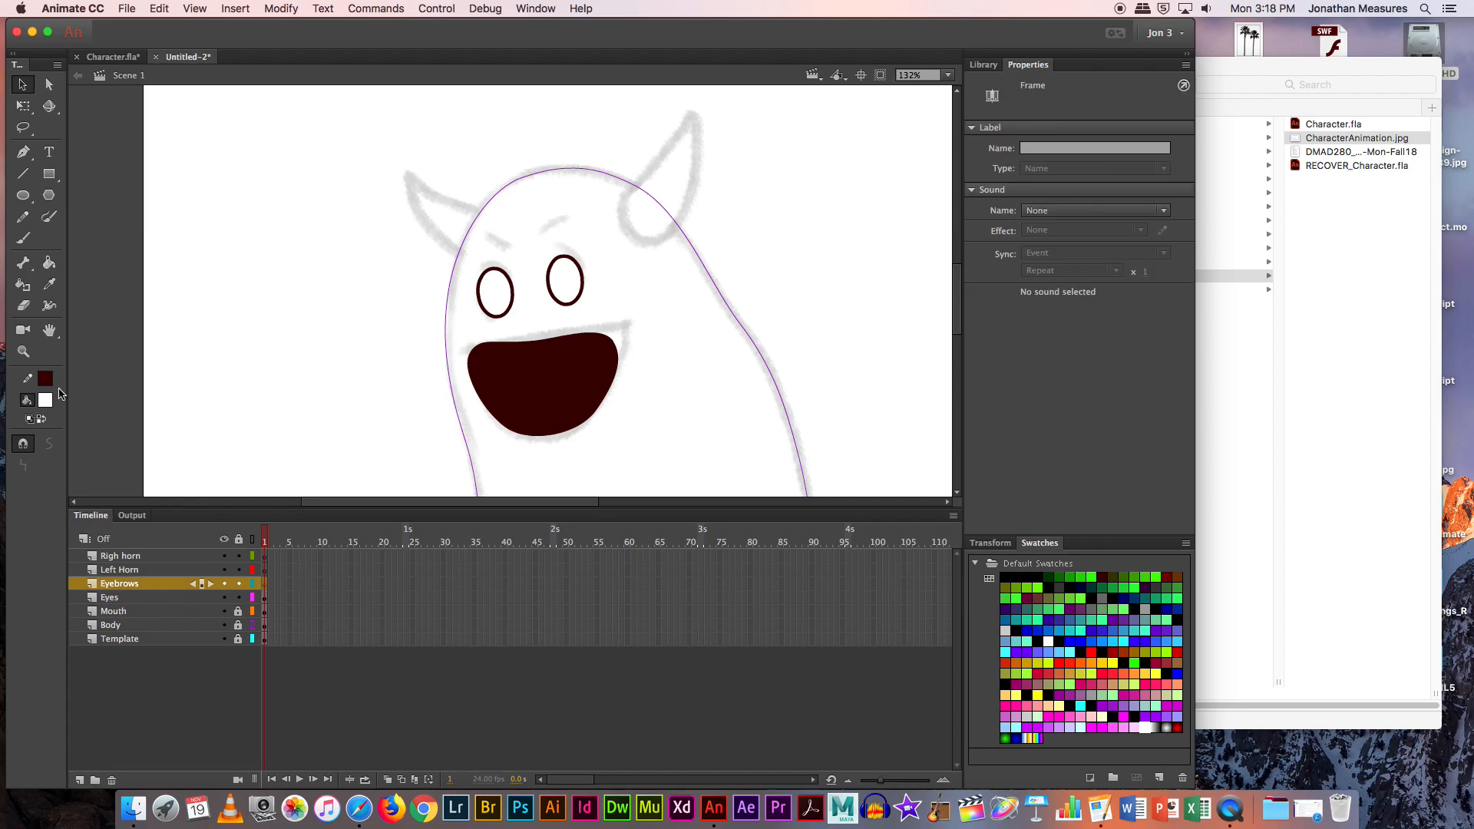
Step: Choose the Brush tool and set its fill colour to the dark maroon used for the eye outlines
left_click_drag(481, 201, 661, 353)
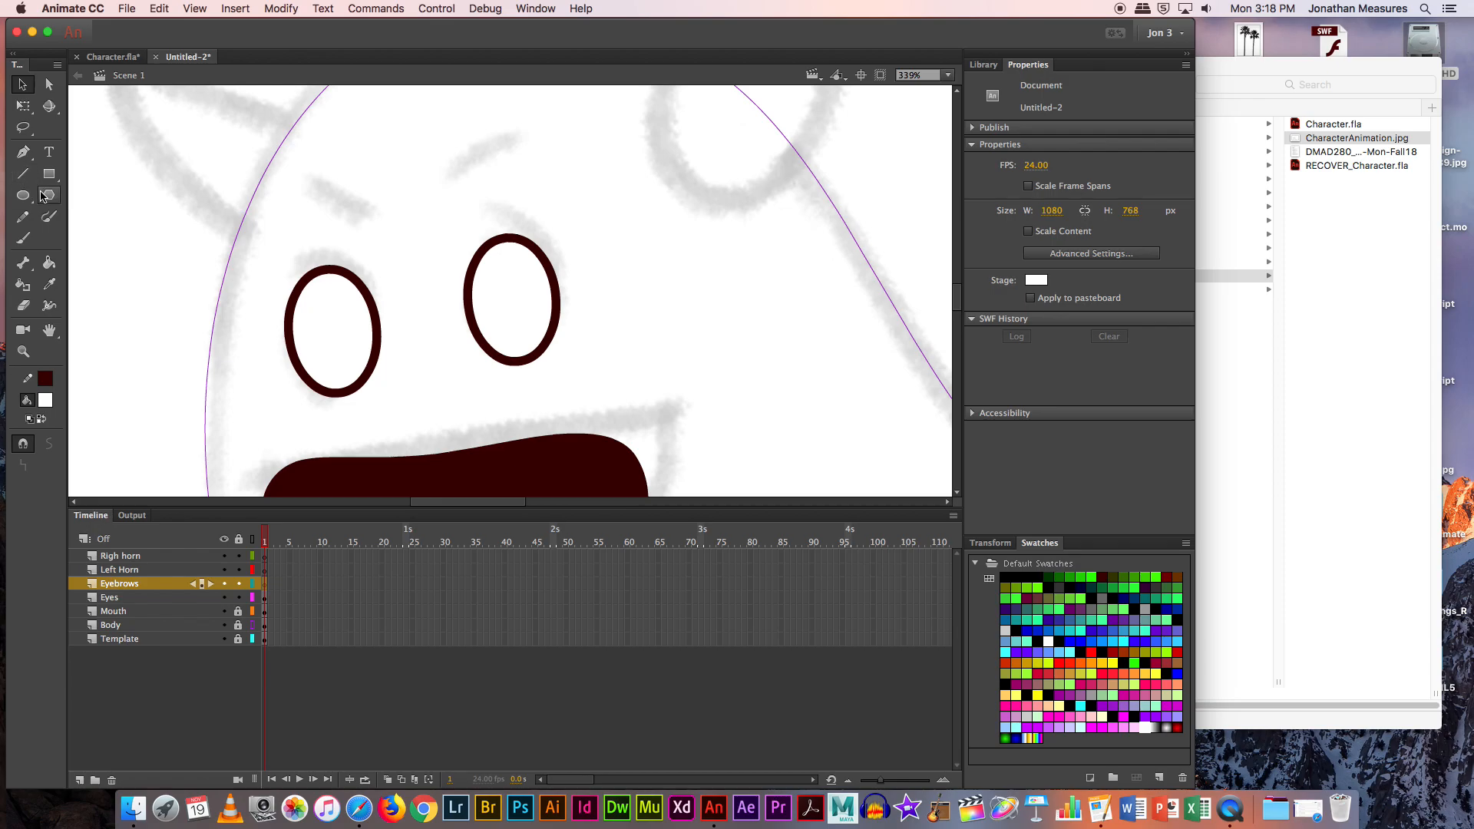
left_click(25, 238)
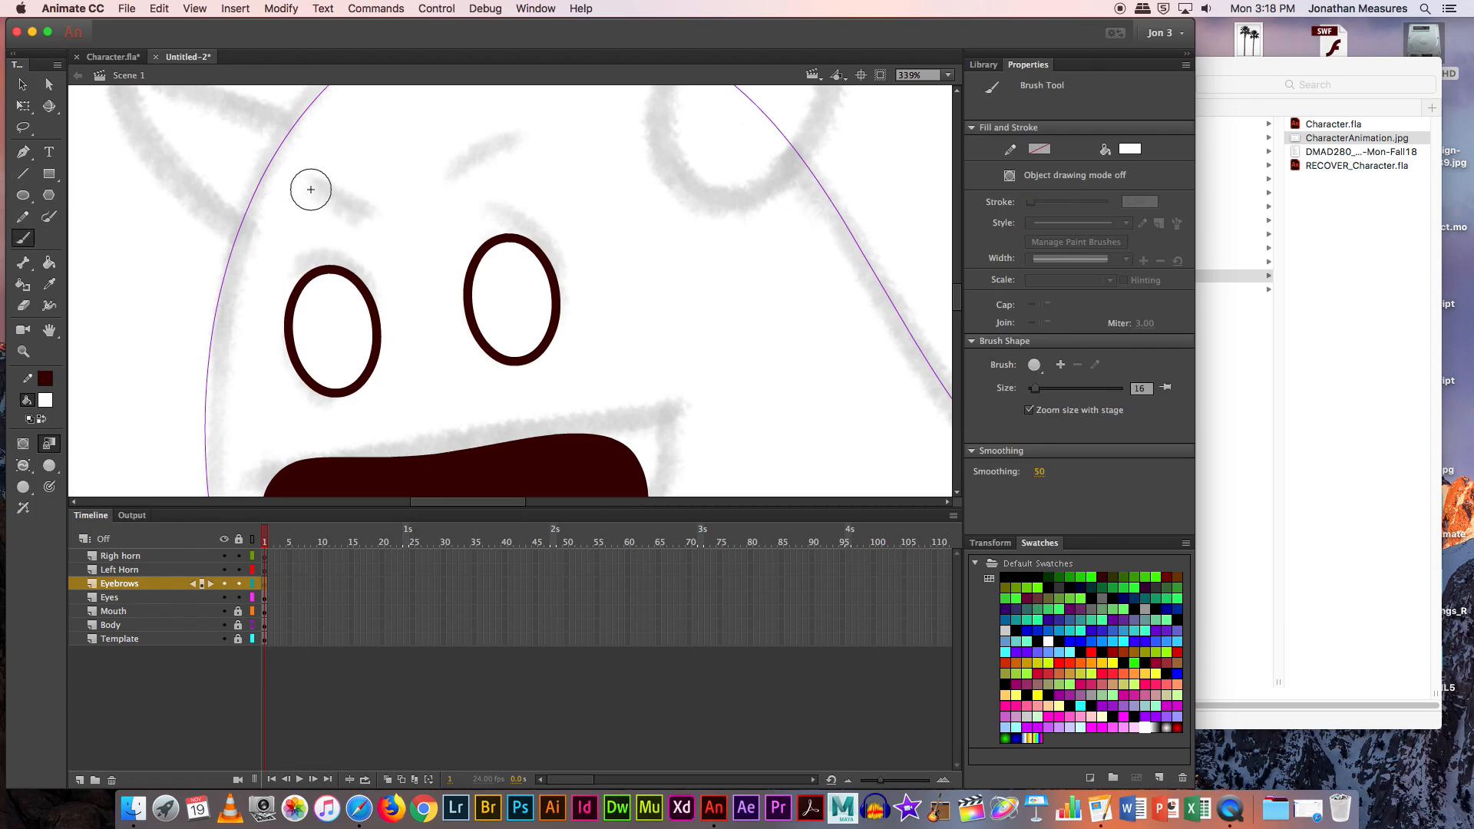
left_click(109, 597)
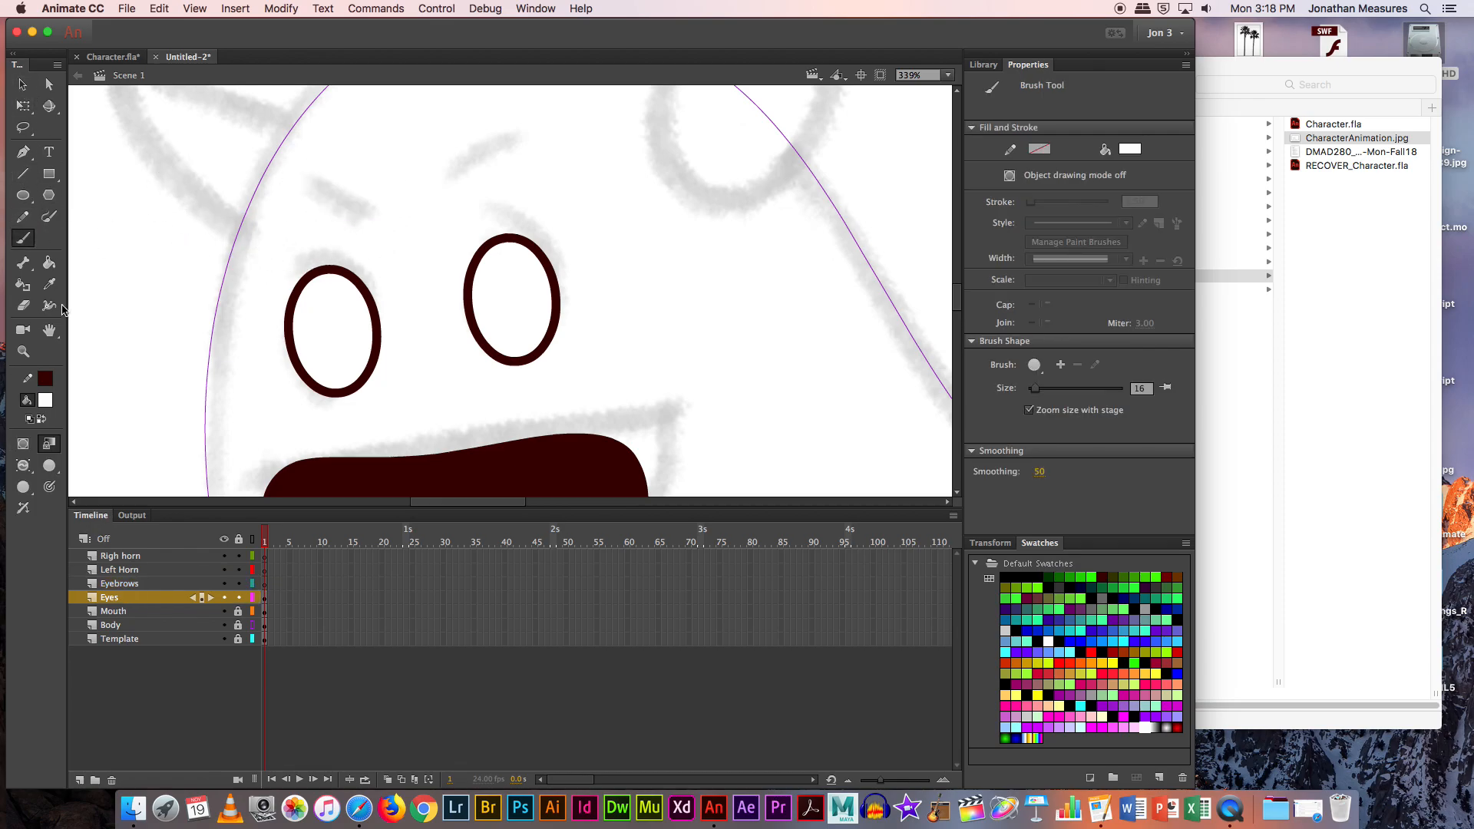
left_click(46, 400)
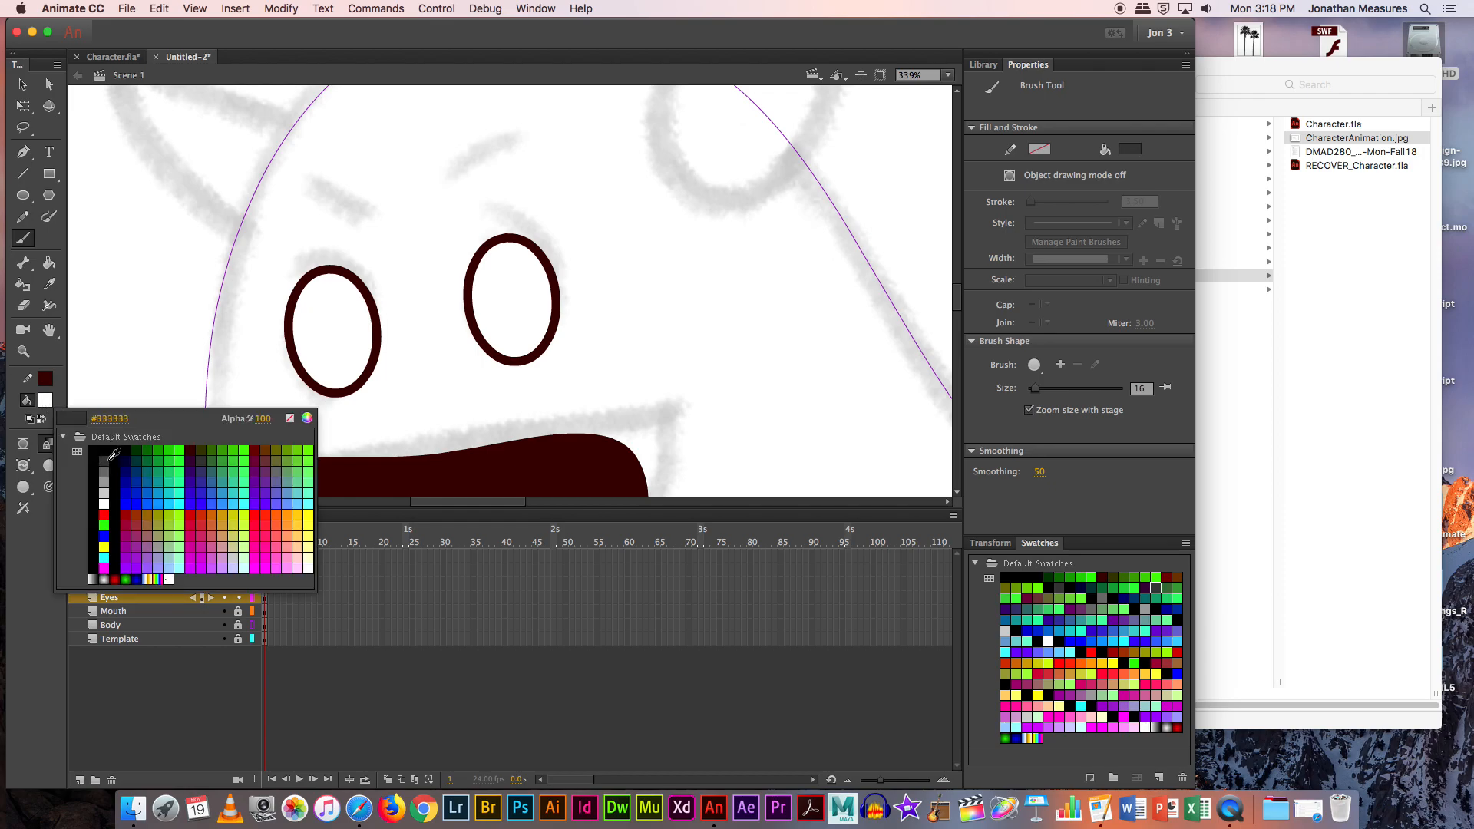
left_click(192, 451)
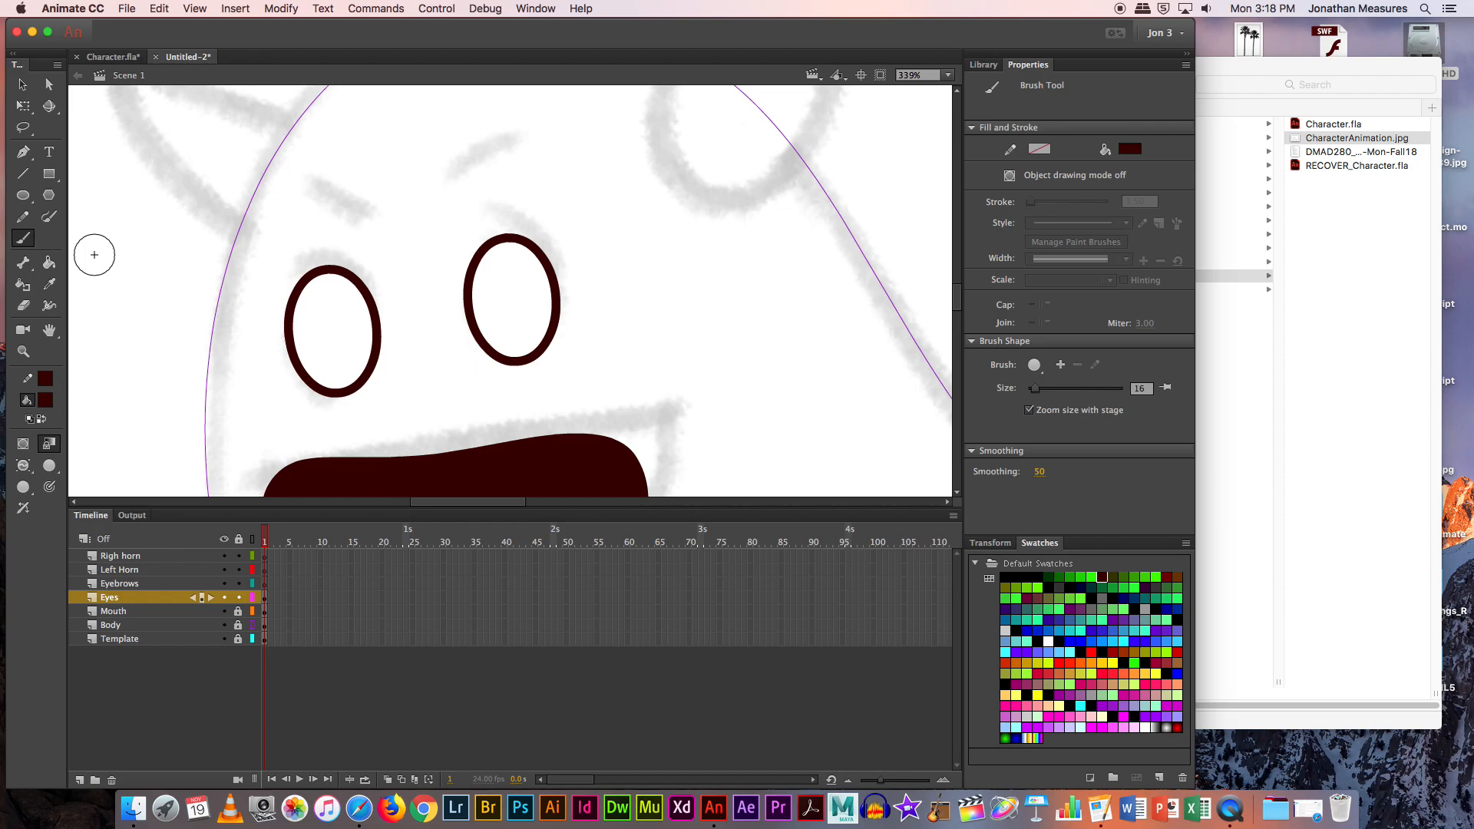
Step: Try a brush stroke on the left-hand eyebrow, and undo back to the Mouth layer being hidden
left_click_drag(317, 187, 331, 196)
key("super+z")
key("super+z")
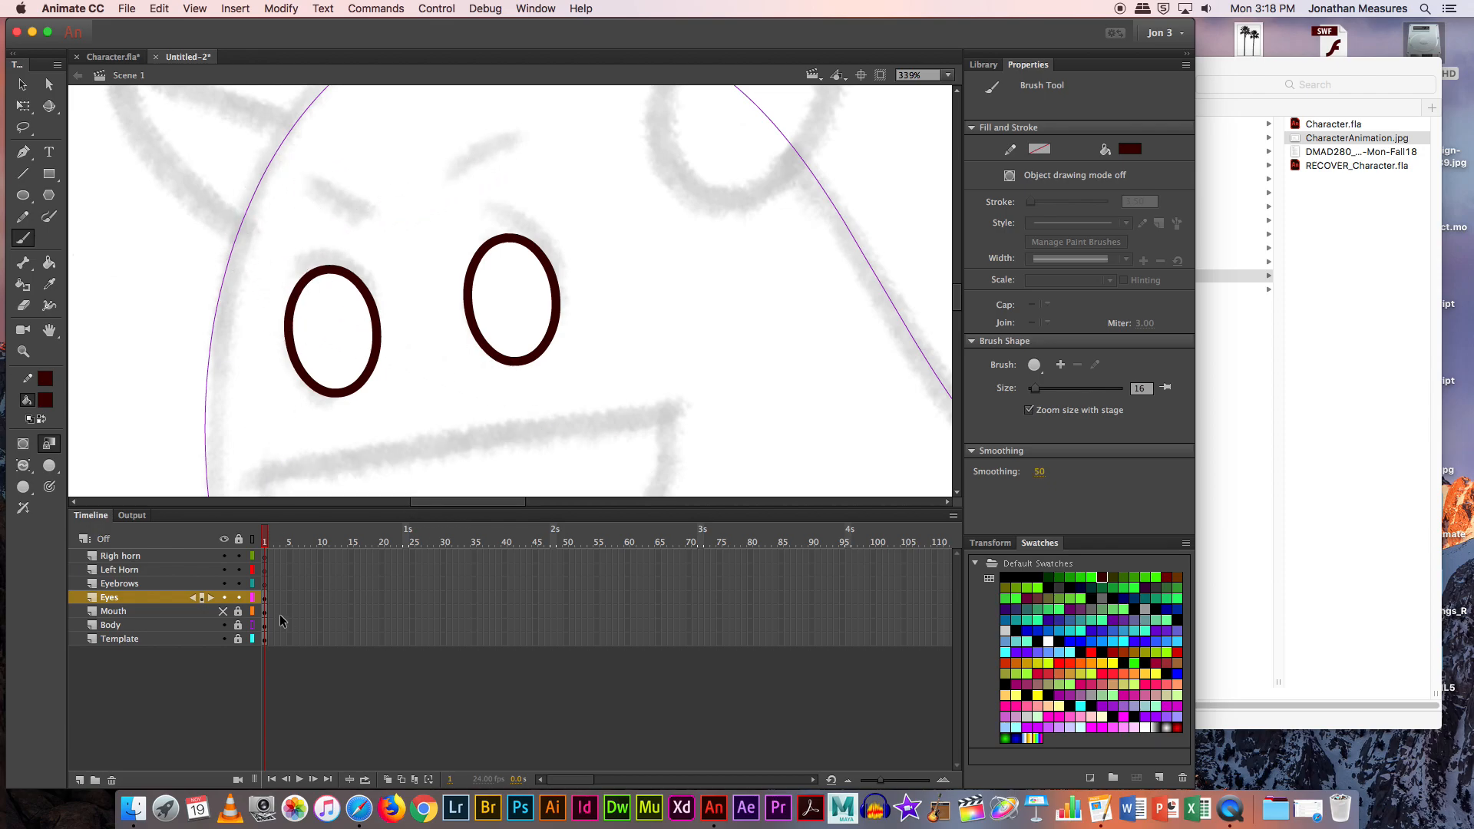
Step: Make the Eyebrows layer active and set the brush to size 12 in Paint Normal mode
left_click(260, 585)
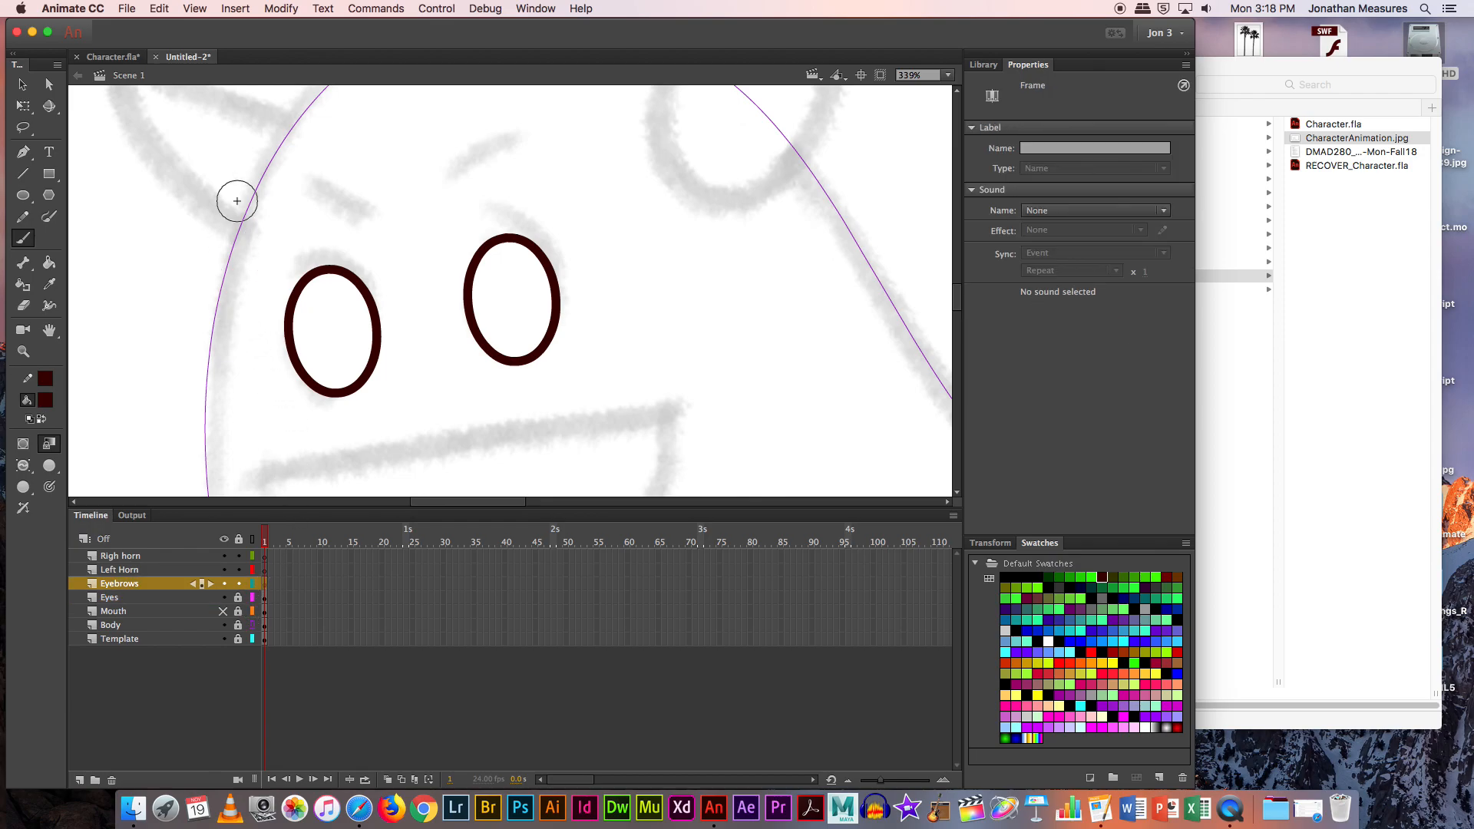
left_click_drag(323, 183, 330, 193)
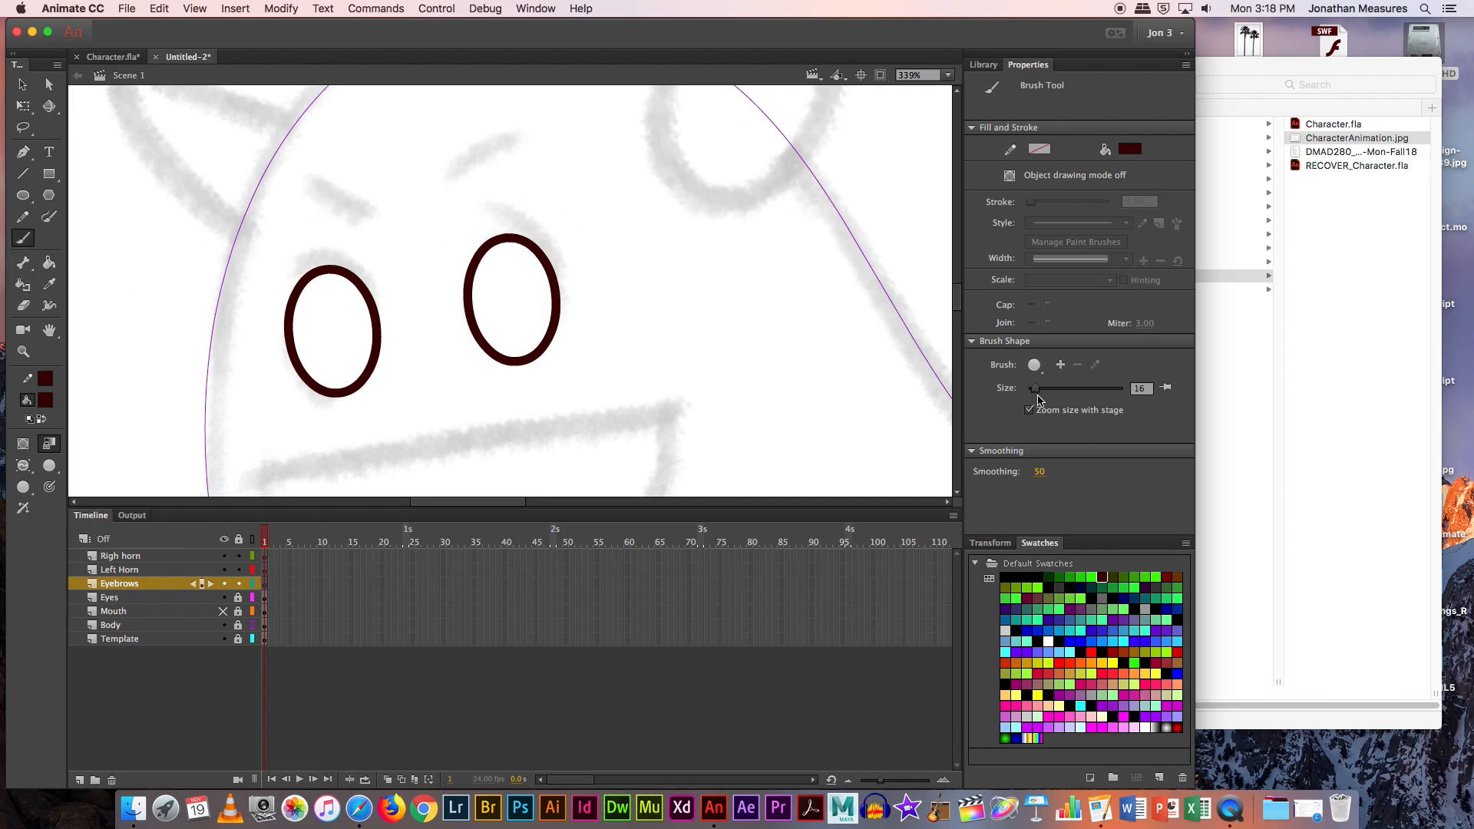
left_click_drag(1036, 394, 1033, 389)
left_click(24, 466)
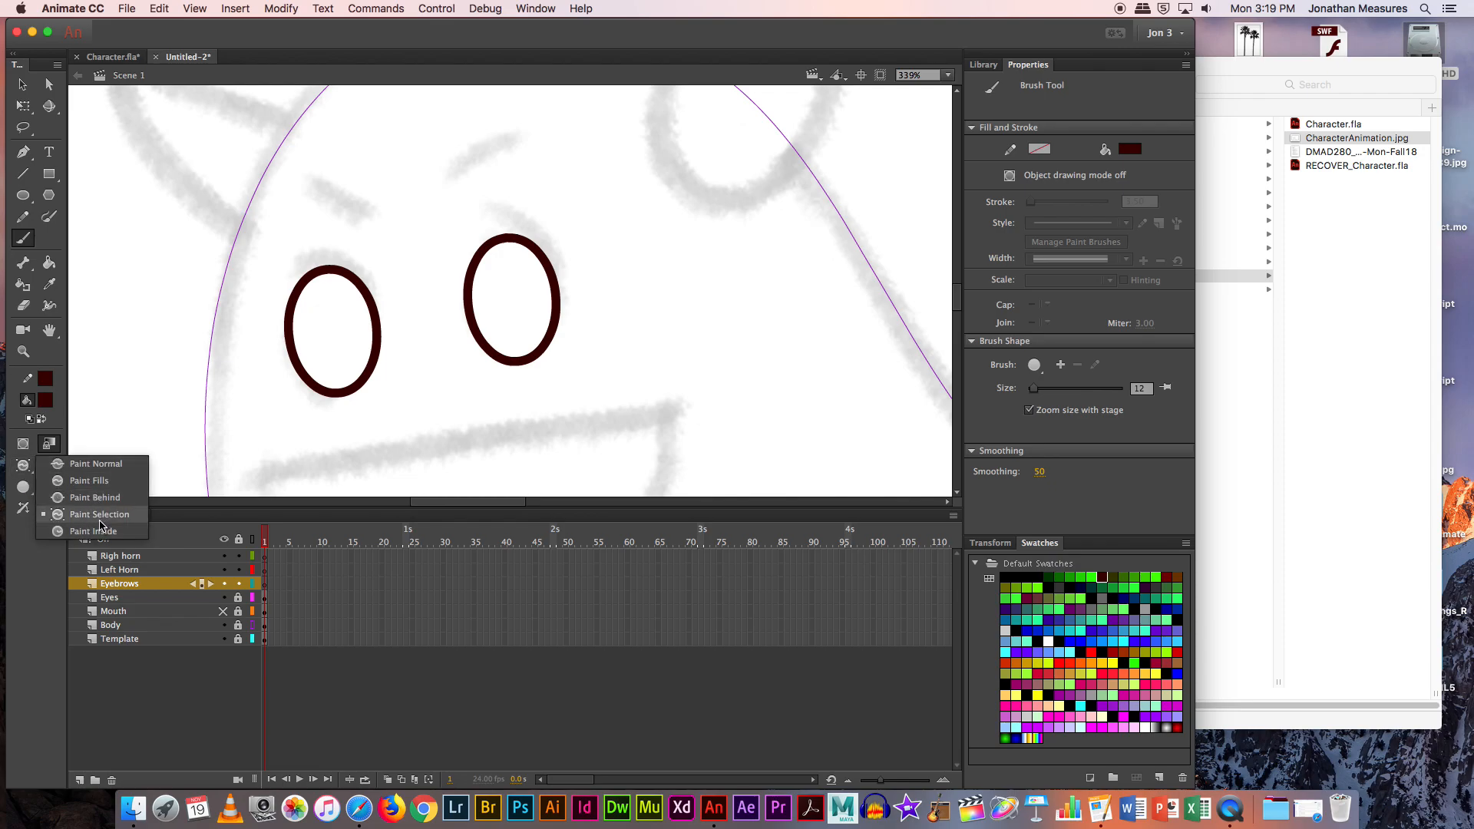
left_click(82, 464)
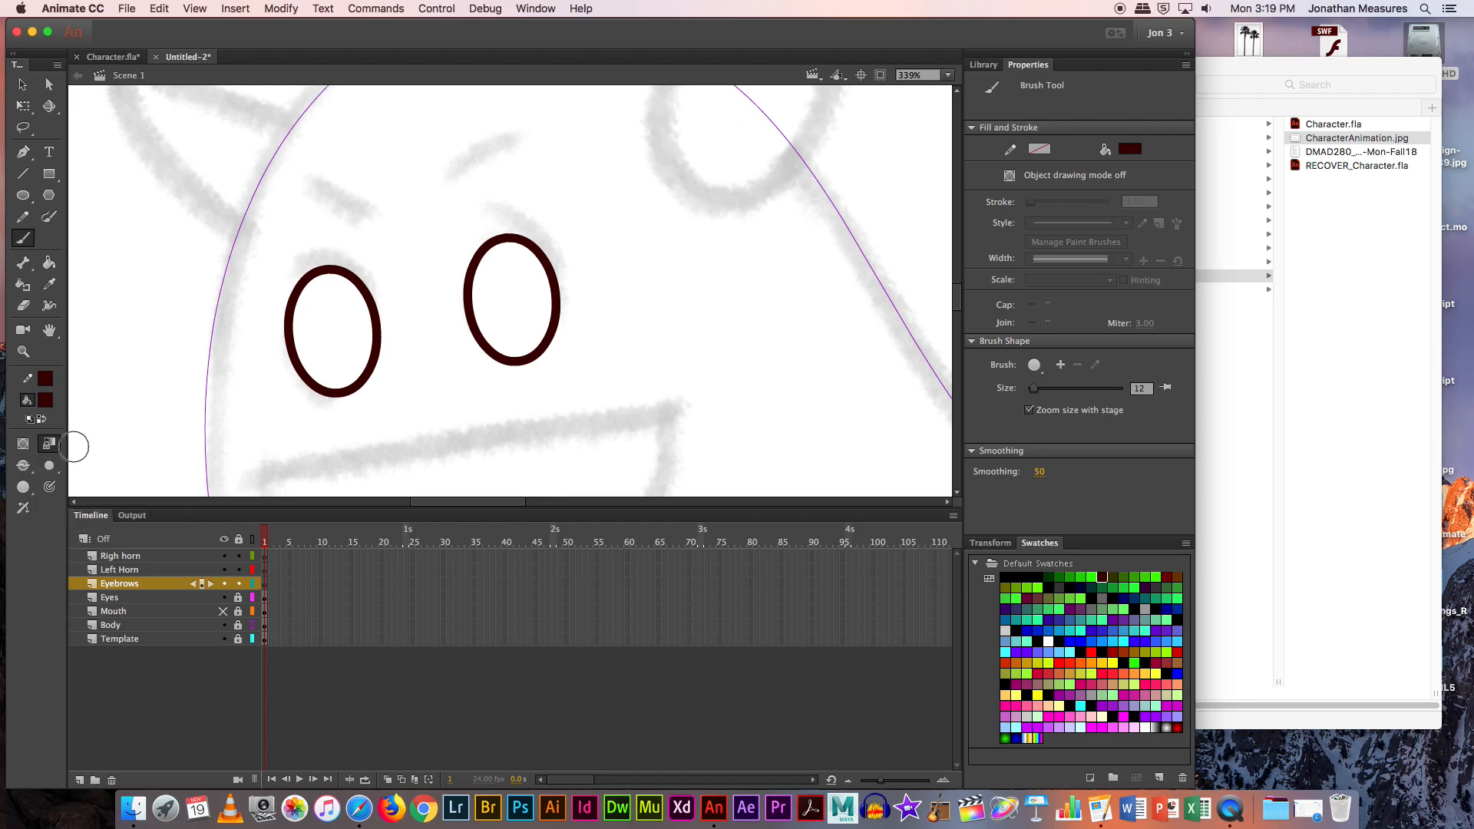
Step: Try painting the left-hand eyebrow twice with the size 12 brush, undoing the first stroke and deleting the second
left_click_drag(307, 178, 363, 203)
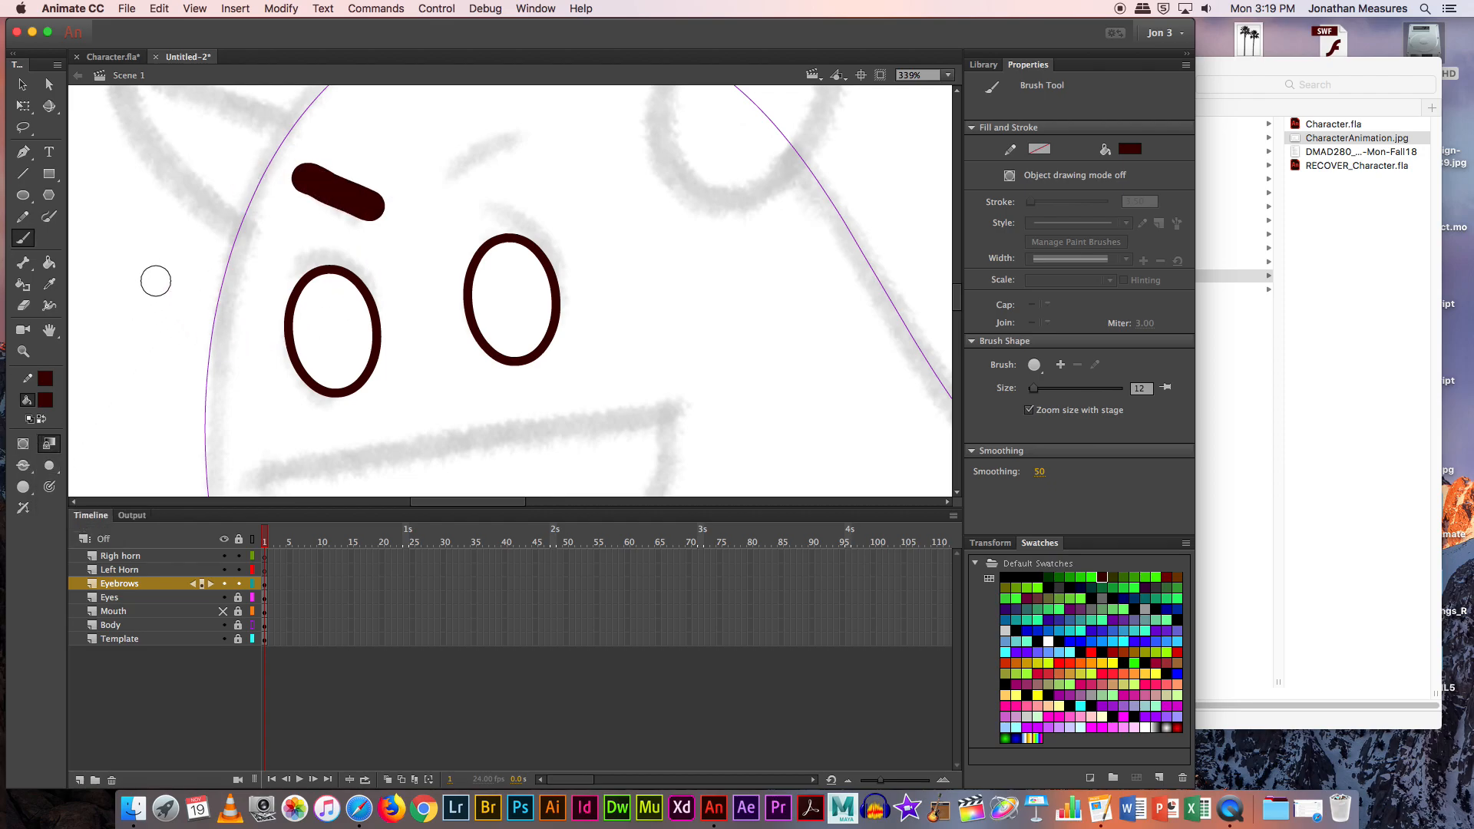
key("super+z")
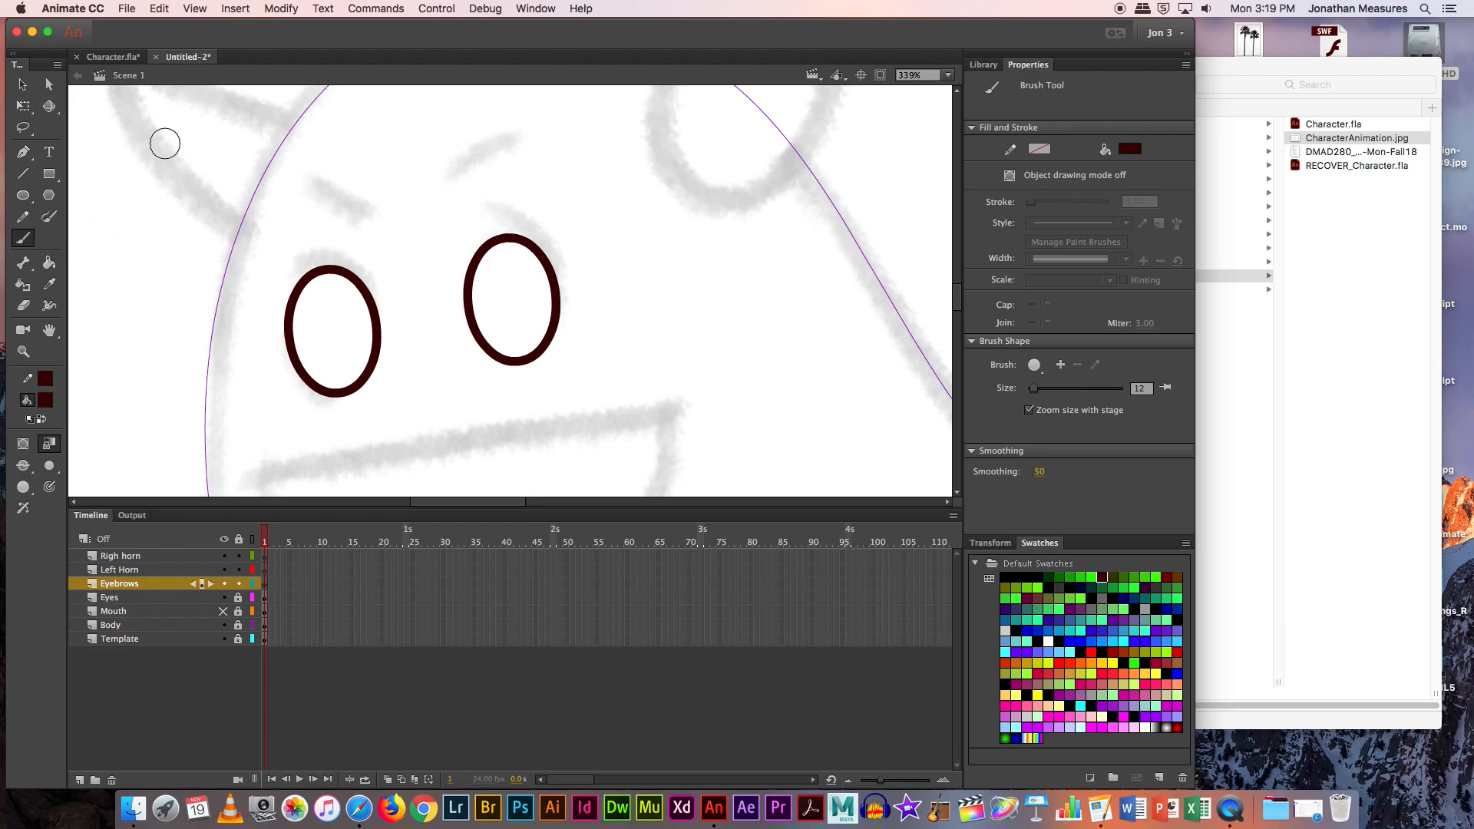
left_click_drag(372, 220, 292, 203)
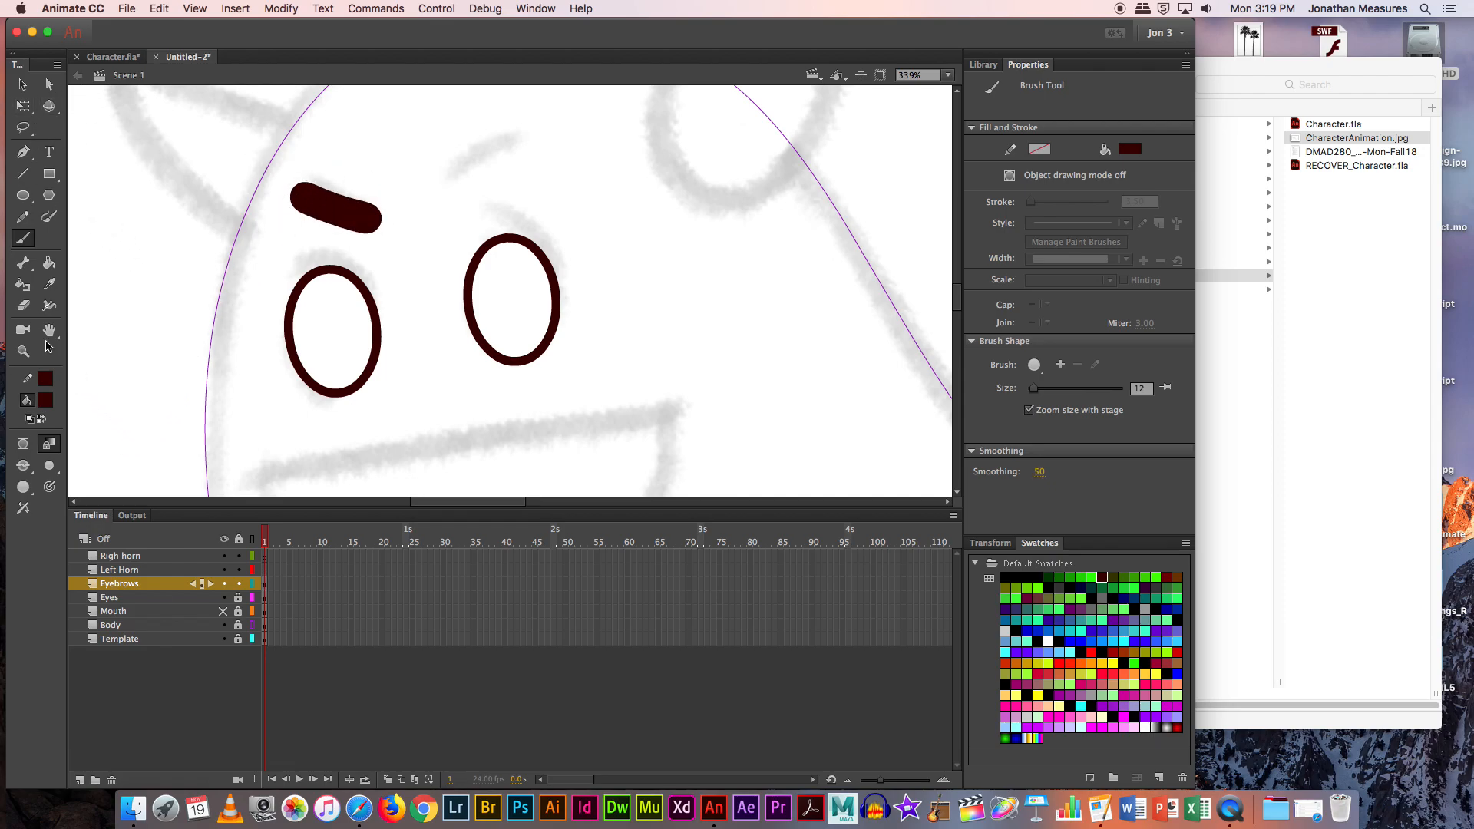
left_click(22, 84)
left_click(364, 215)
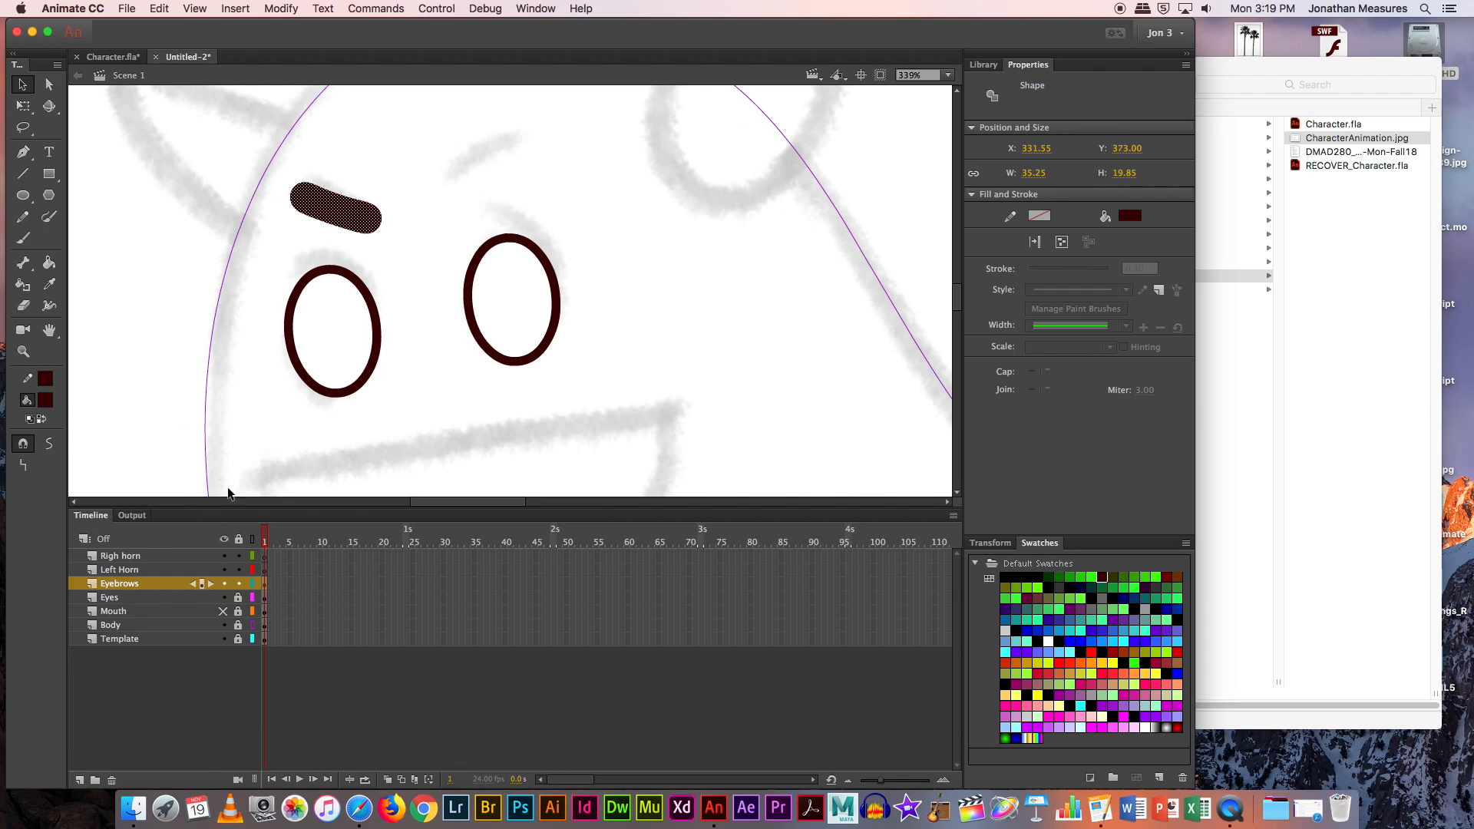
key("Delete")
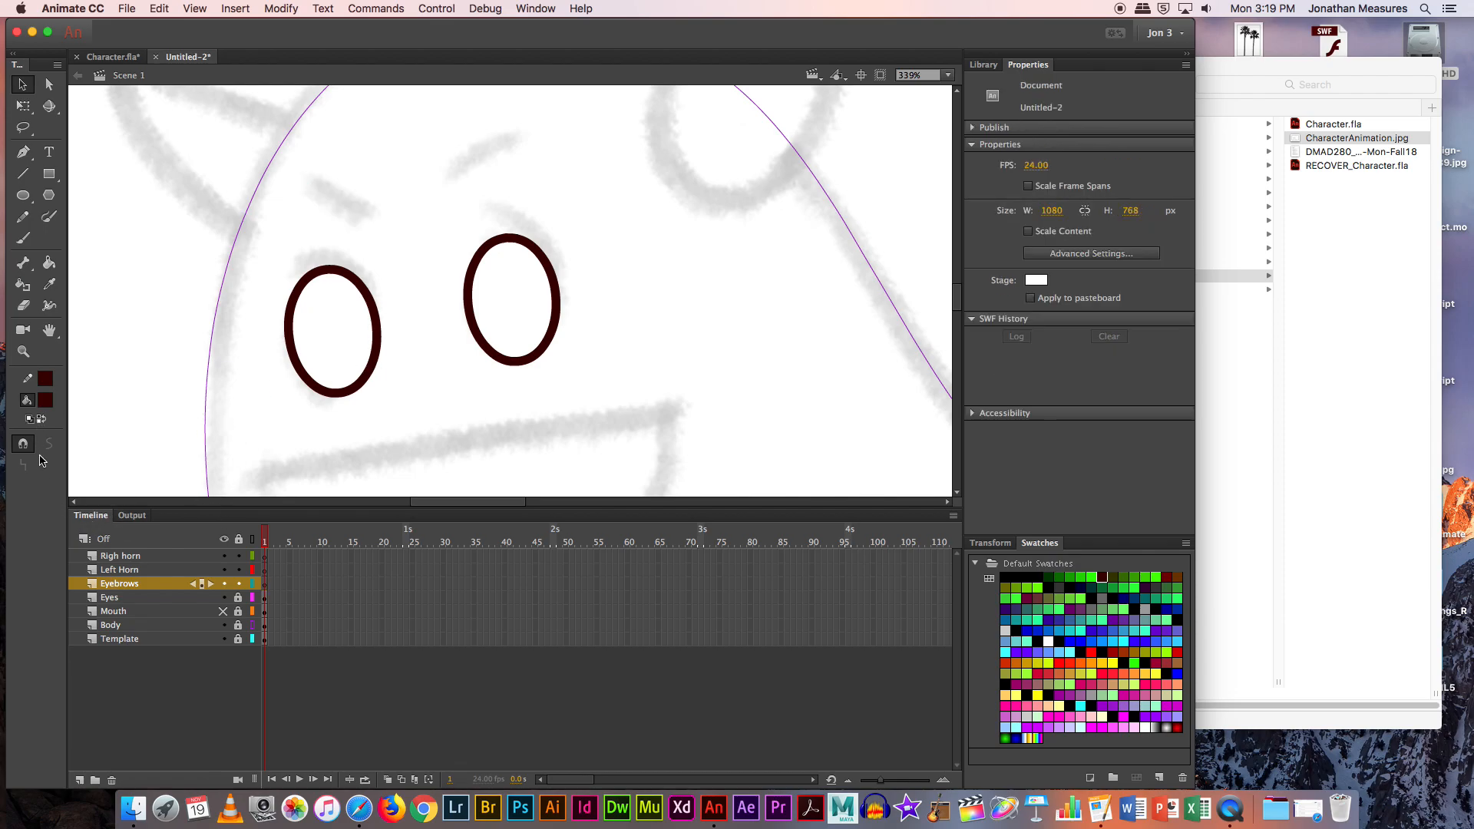
Step: Return to the Brush tool in Paint Normal mode and set the brush size to 7
left_click(22, 238)
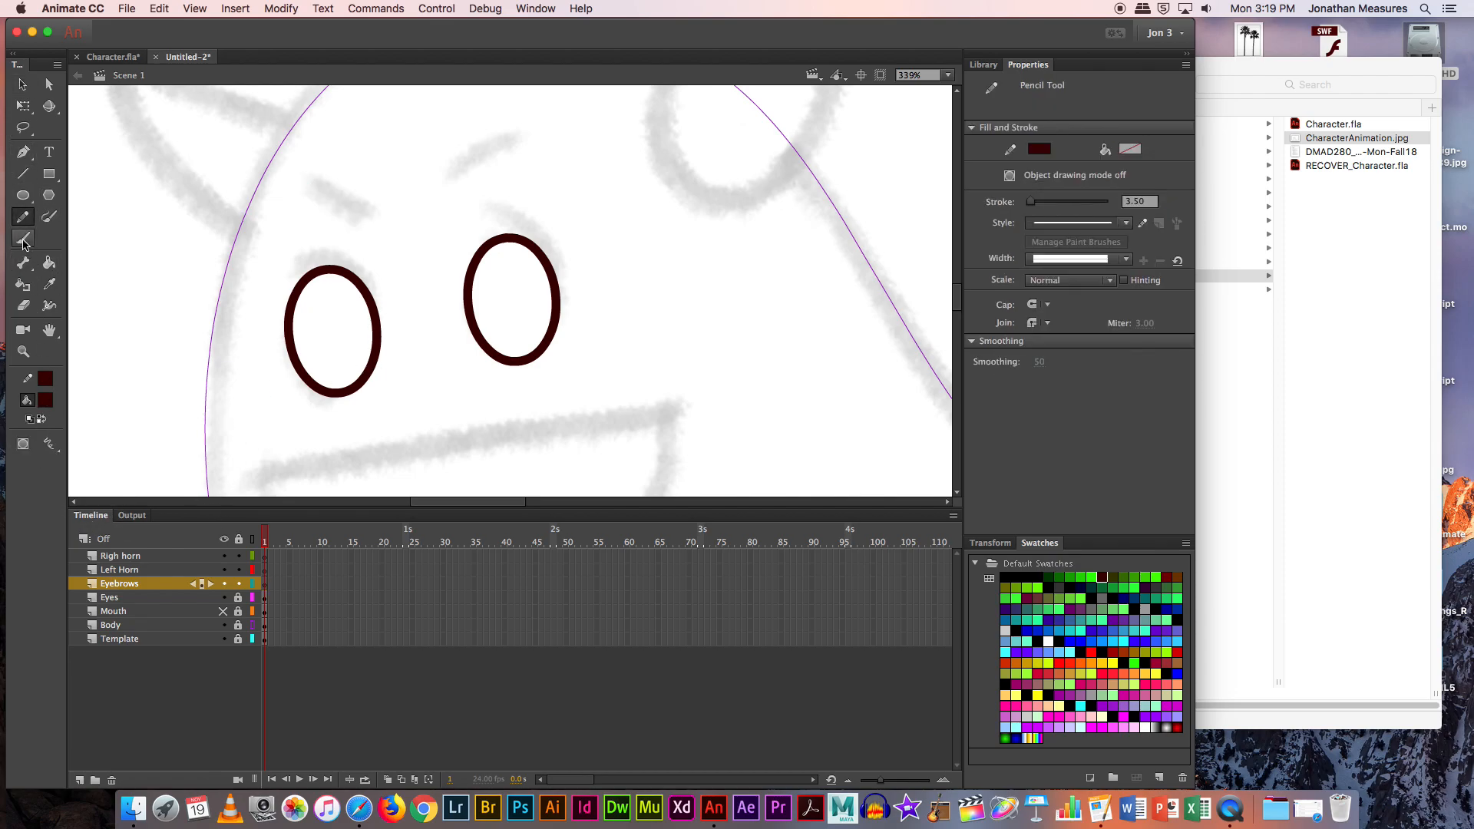
left_click(48, 444)
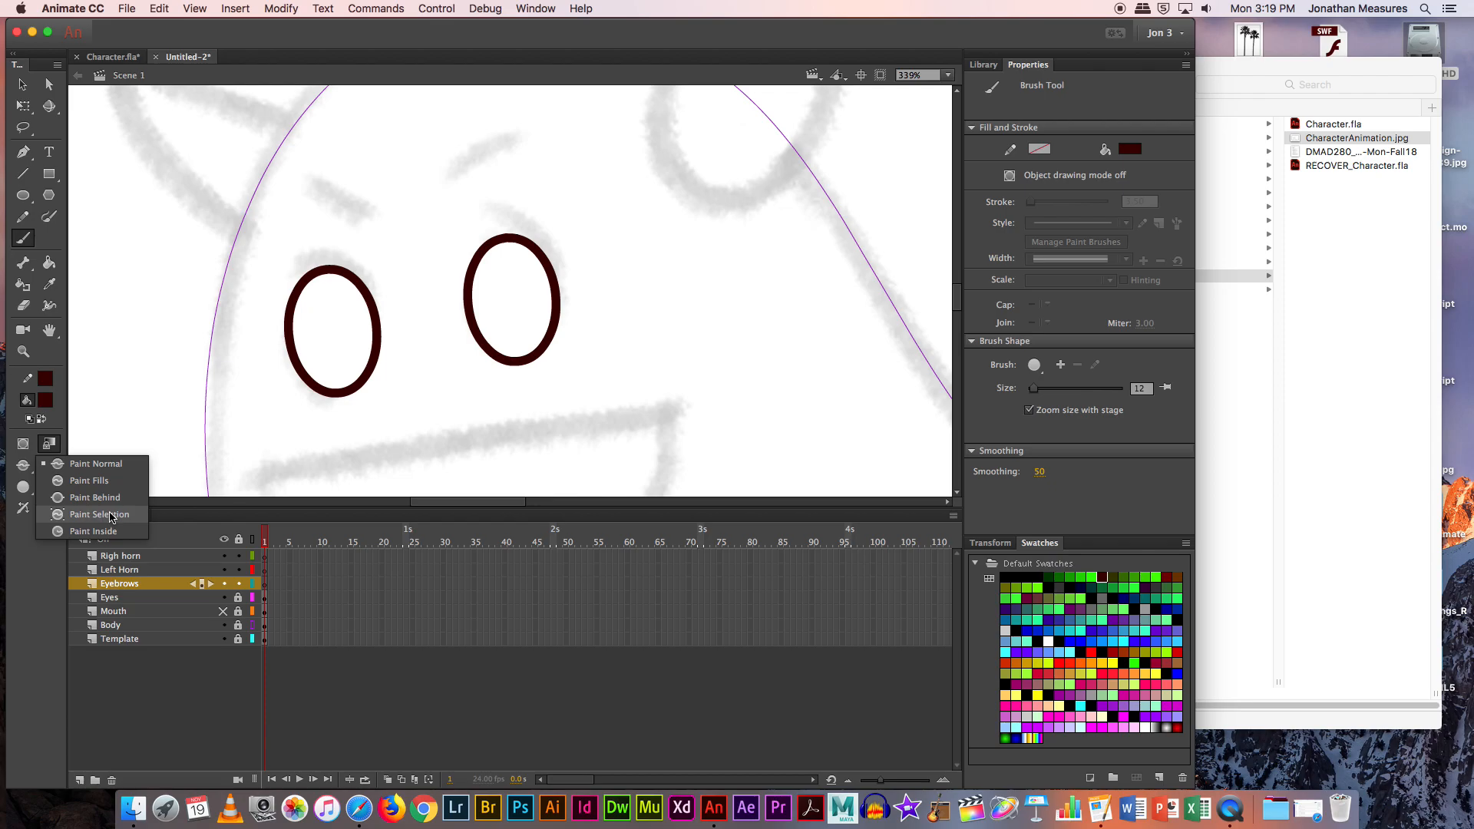
left_click(112, 464)
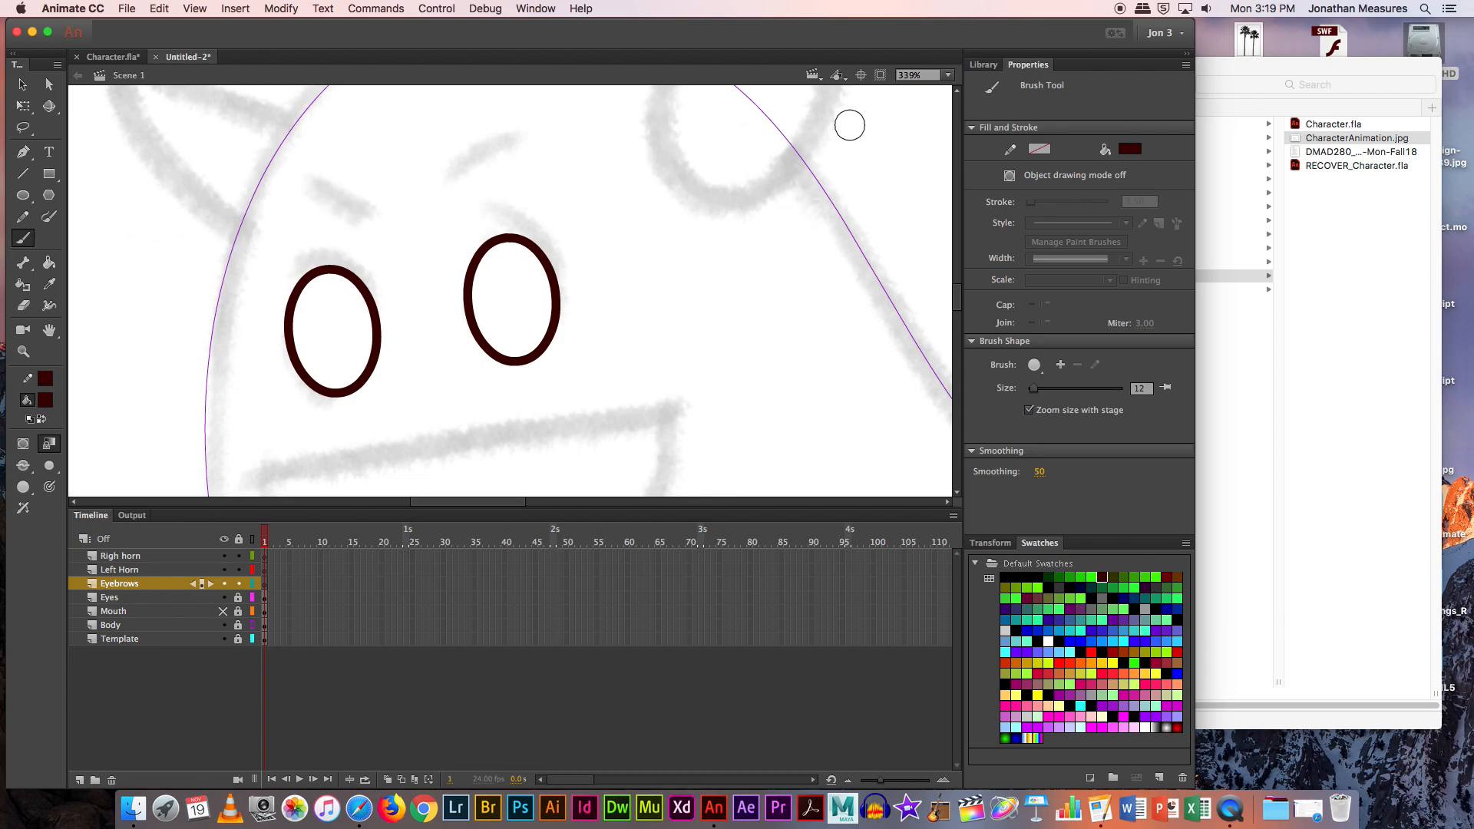
key("bracketleft")
key("bracketleft")
key("bracketleft")
key("bracketleft")
key("bracketleft")
key("bracketright")
key("bracketright")
key("bracketright")
key("bracketright")
key("bracketright")
Step: Turn on pen pressure for the brush and paint tapered strokes over both sketched eyebrows, undoing unwanted attempts
left_click_drag(376, 223, 291, 186)
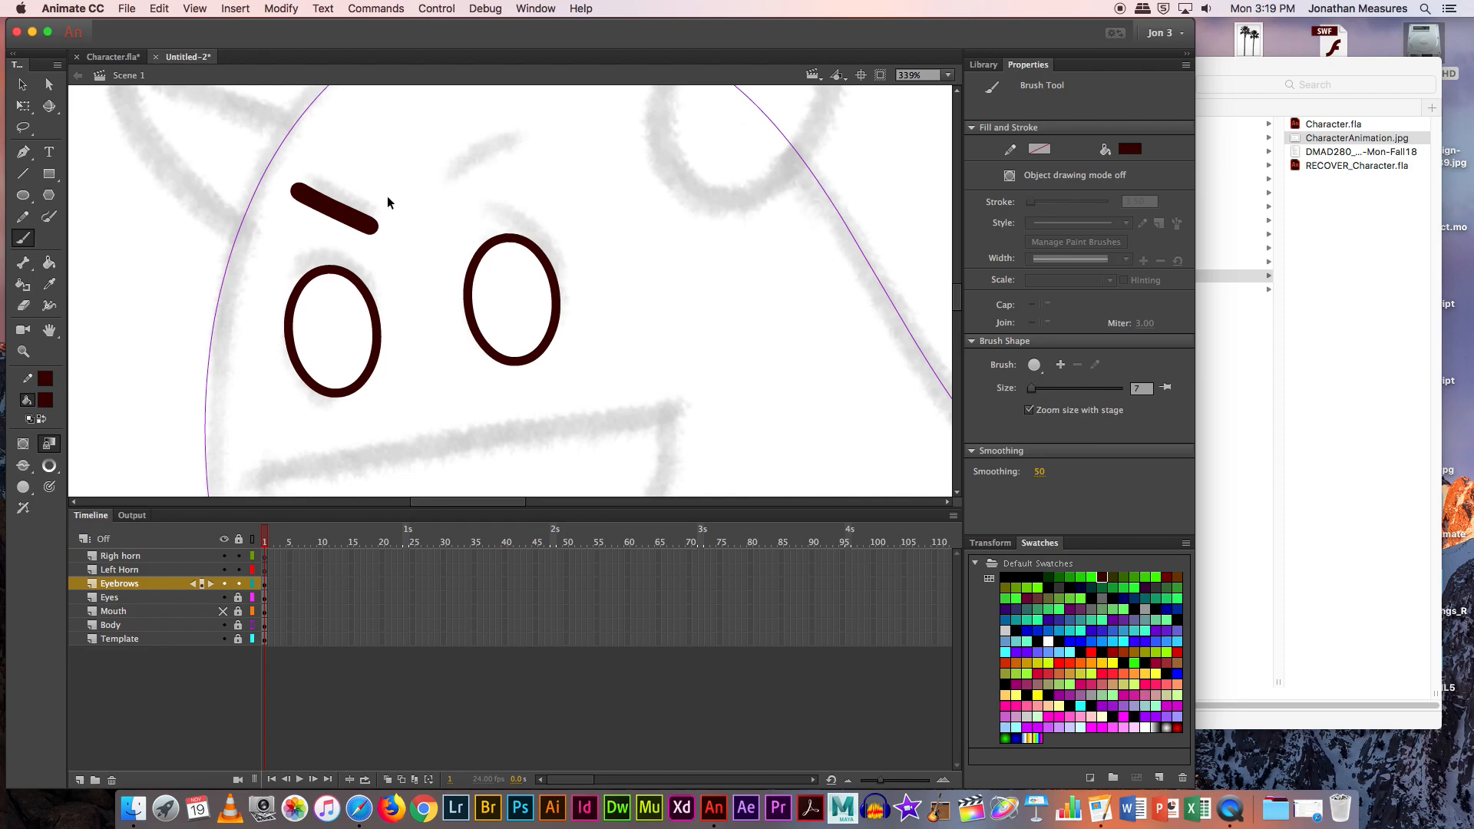
key("ctrl+z")
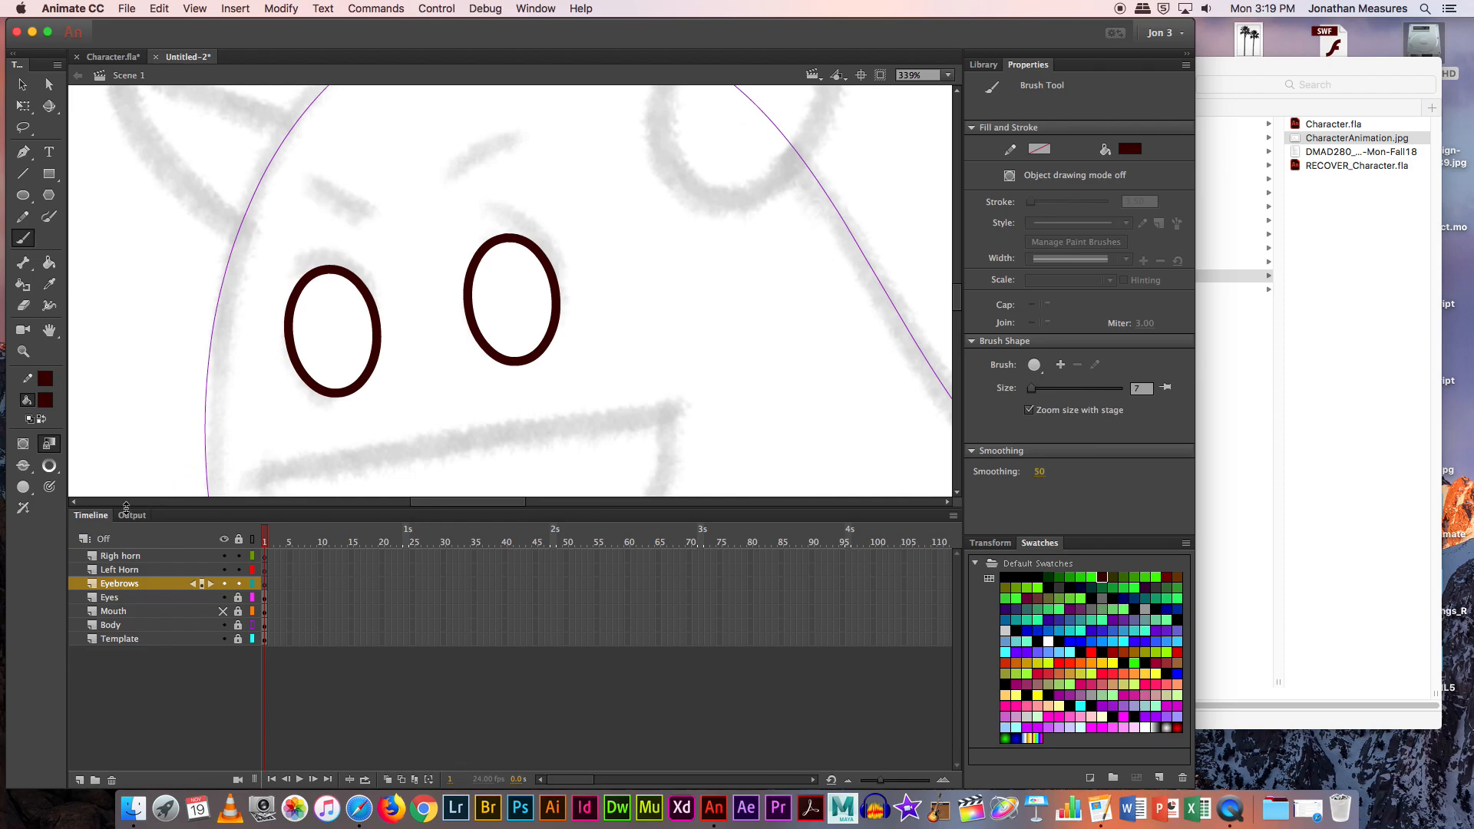
left_click(49, 488)
mouse_move(357, 217)
left_mouse_down()
mouse_move(302, 197)
mouse_move(367, 214)
left_mouse_up()
key("ctrl+z")
left_click_drag(445, 184, 500, 130)
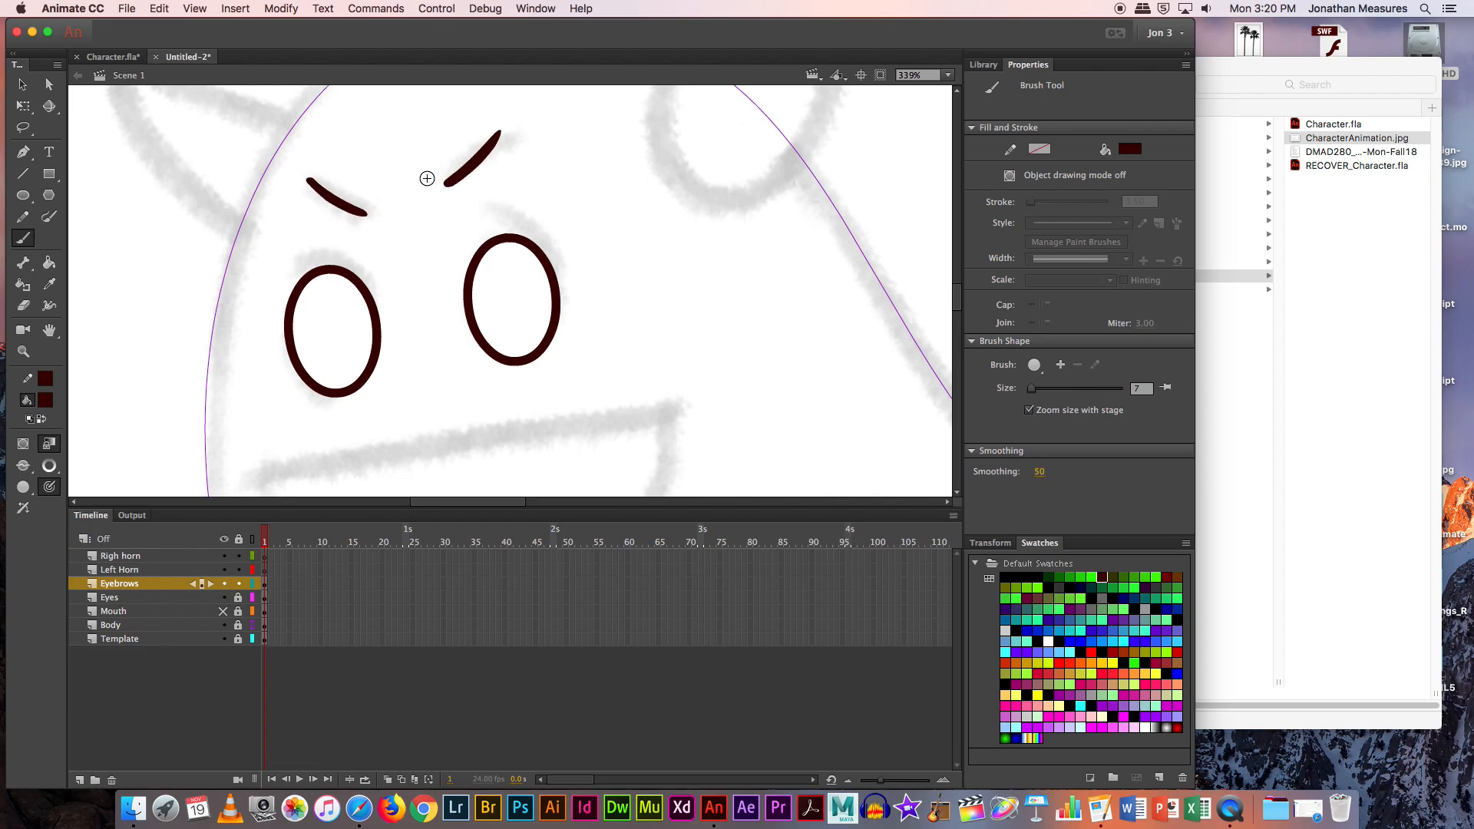
Step: Select both painted eyebrows together and open the Brush Library
left_click(22, 84)
left_click(330, 198)
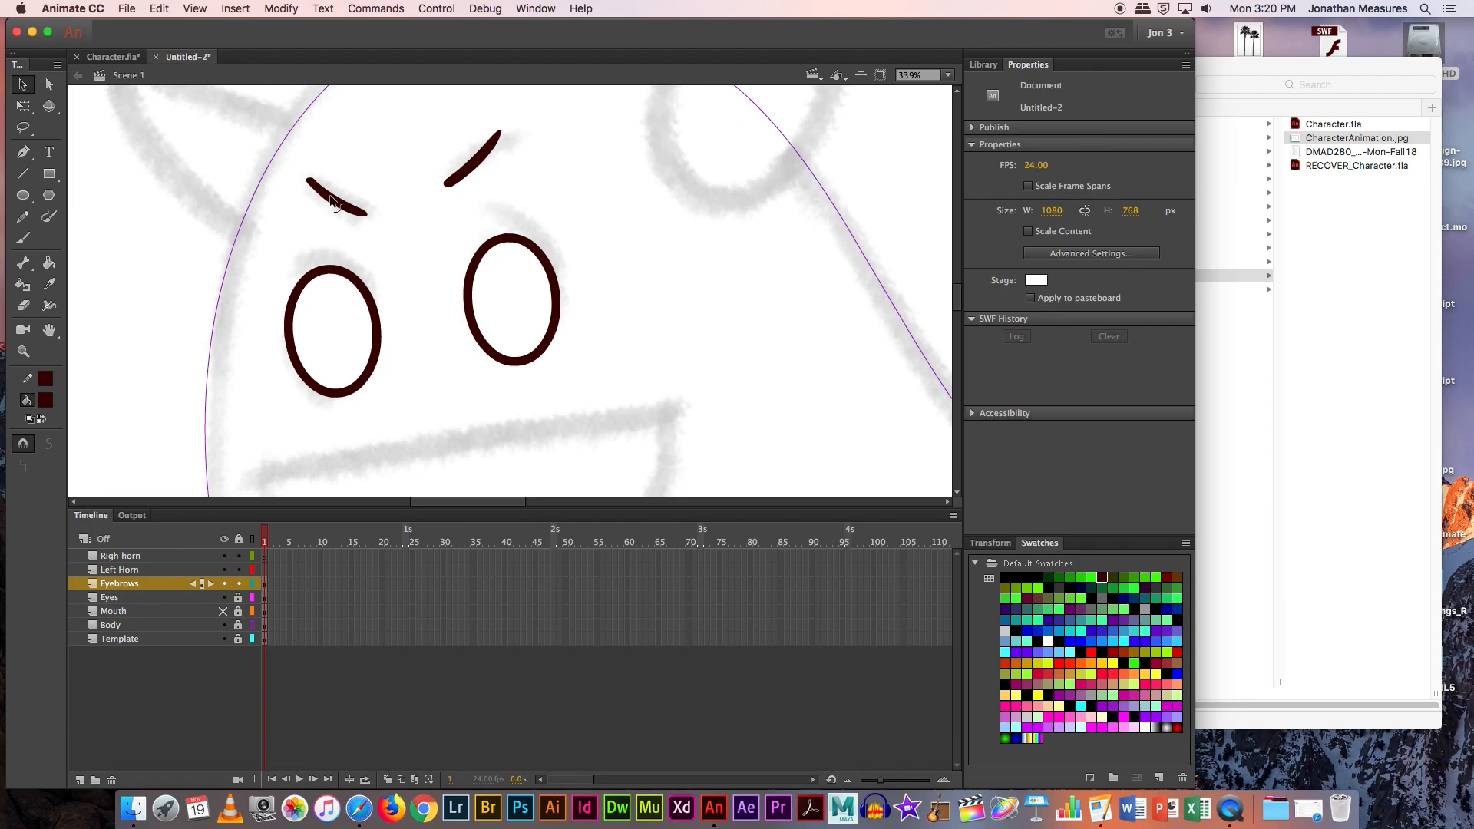
left_click(487, 158, "shift")
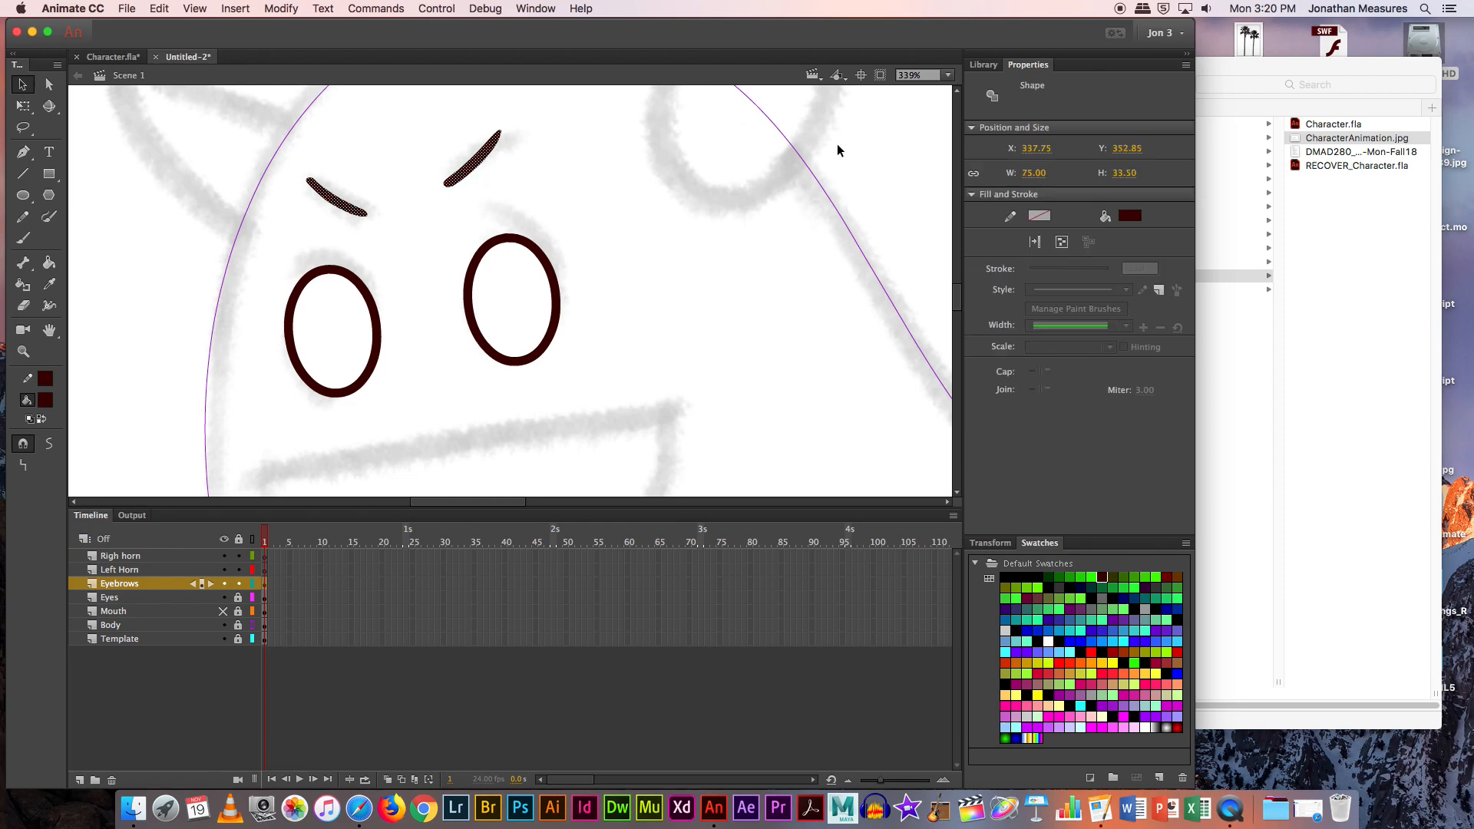
left_click(534, 9)
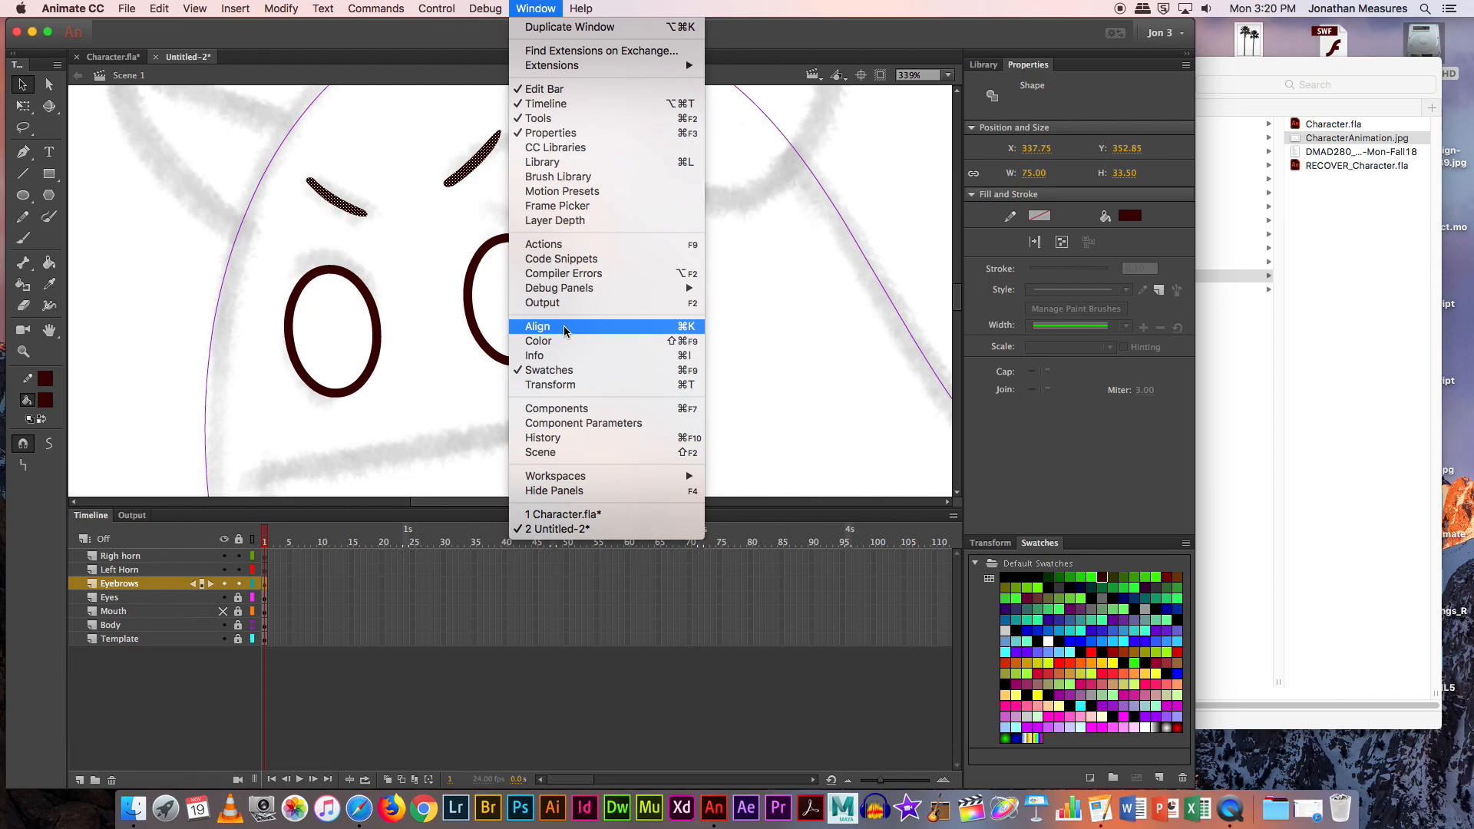
left_click(574, 182)
left_click_drag(814, 326, 686, 167)
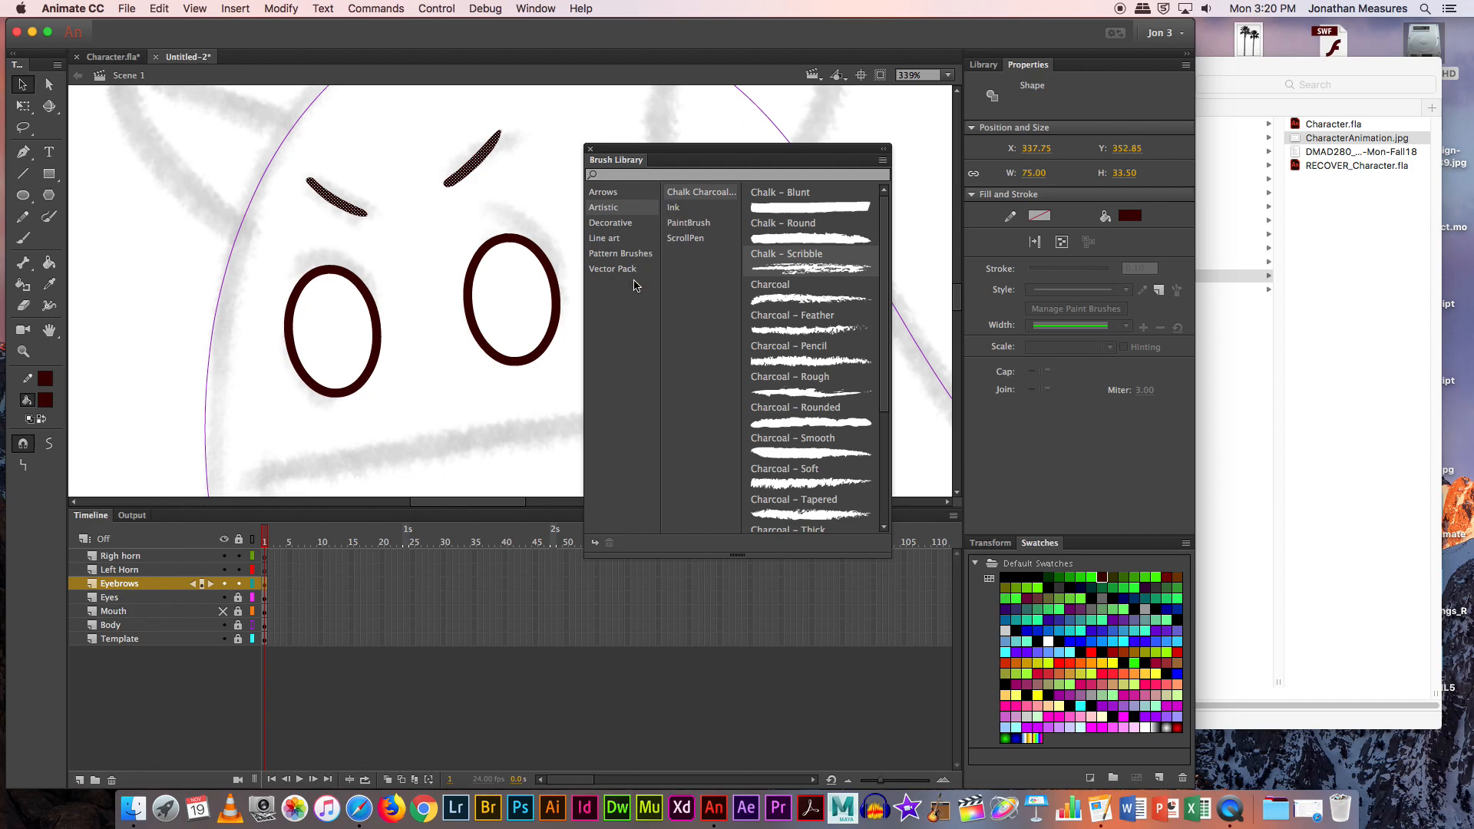
Step: Load the Charcoal brush from the Artistic set and try applying it to the painted eyebrows
left_click(778, 302)
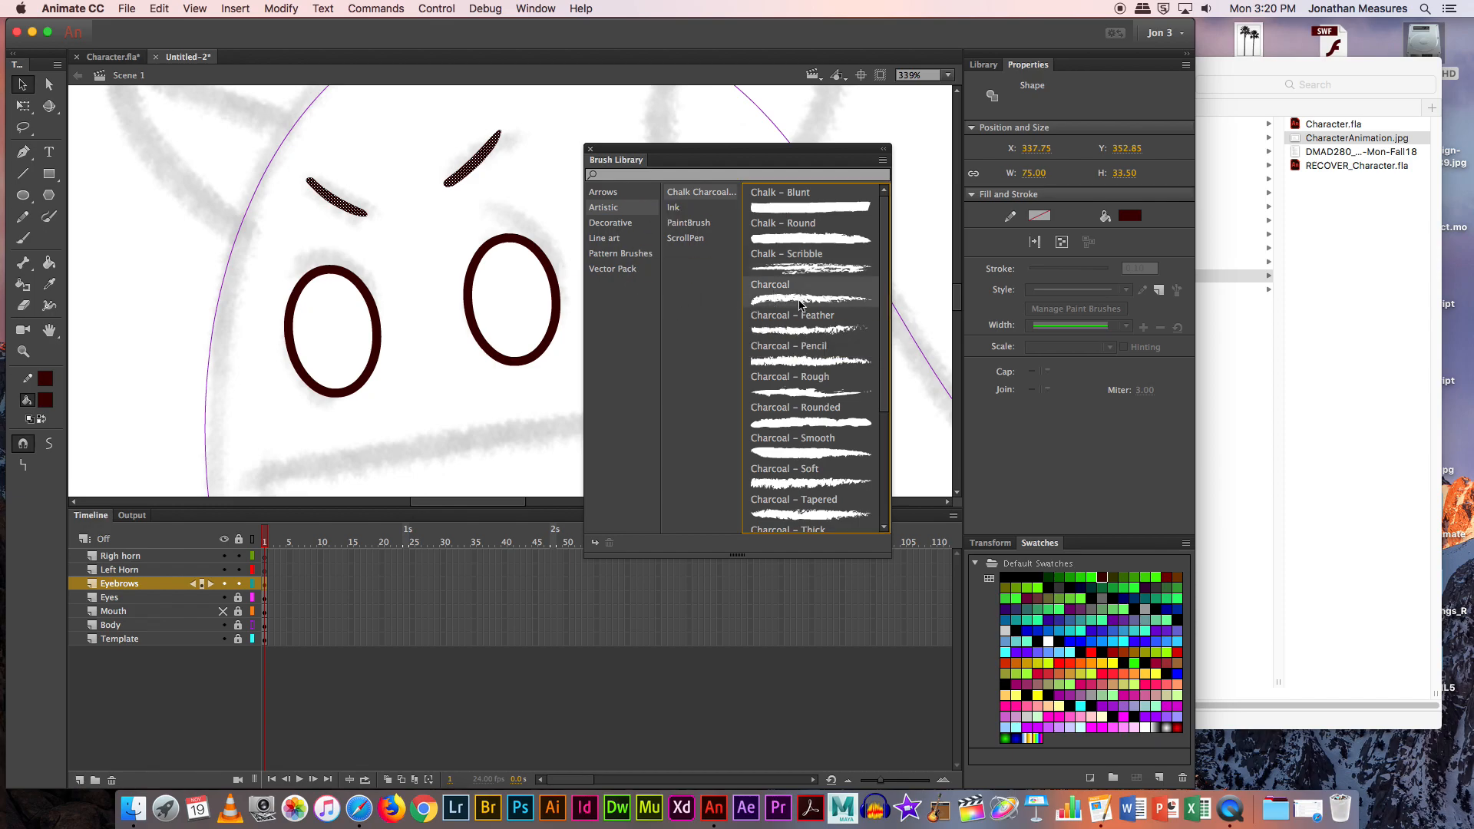
double_click(788, 305)
left_click(324, 158)
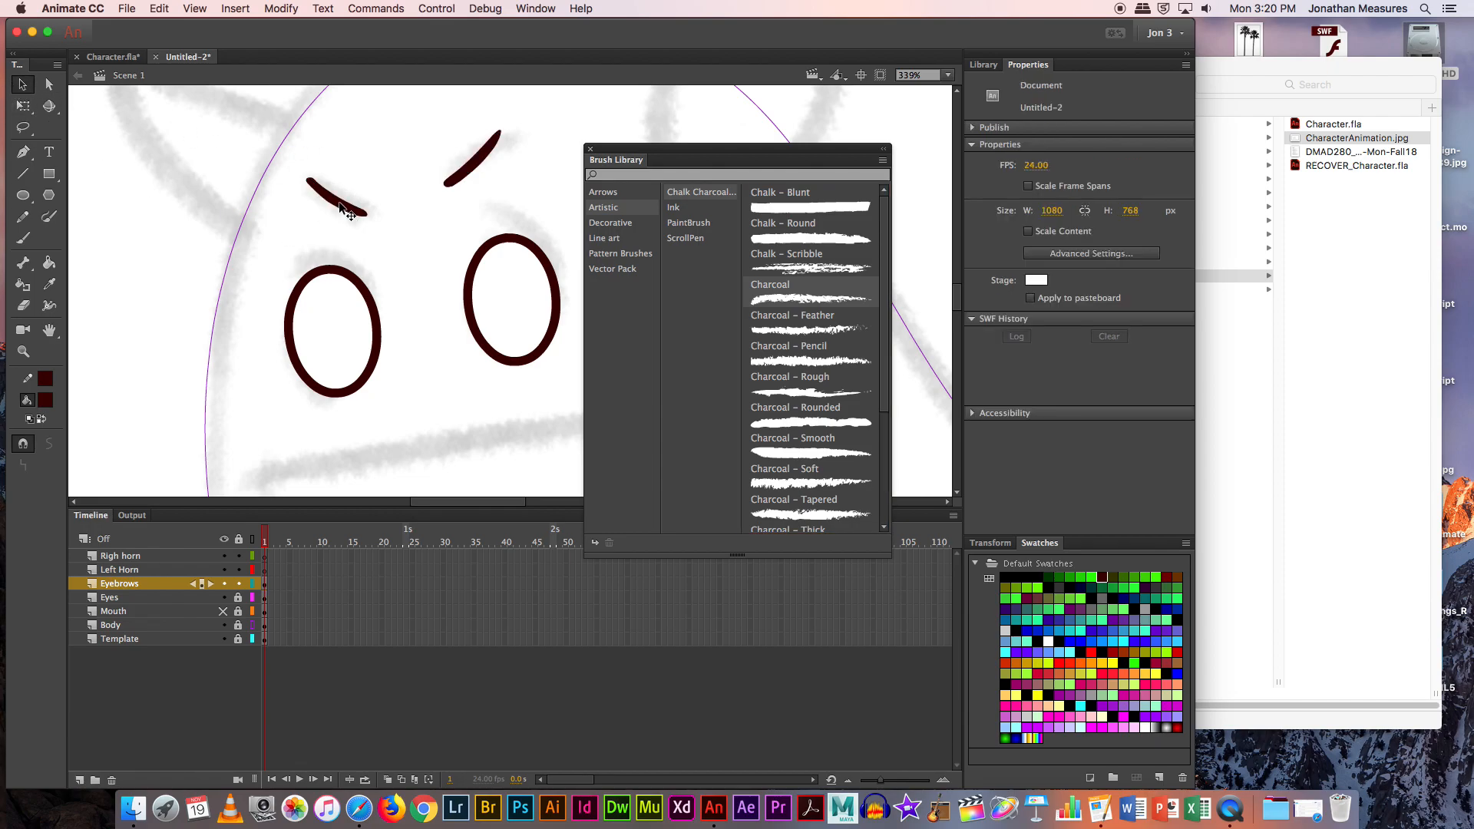
left_click(342, 202)
double_click(789, 304)
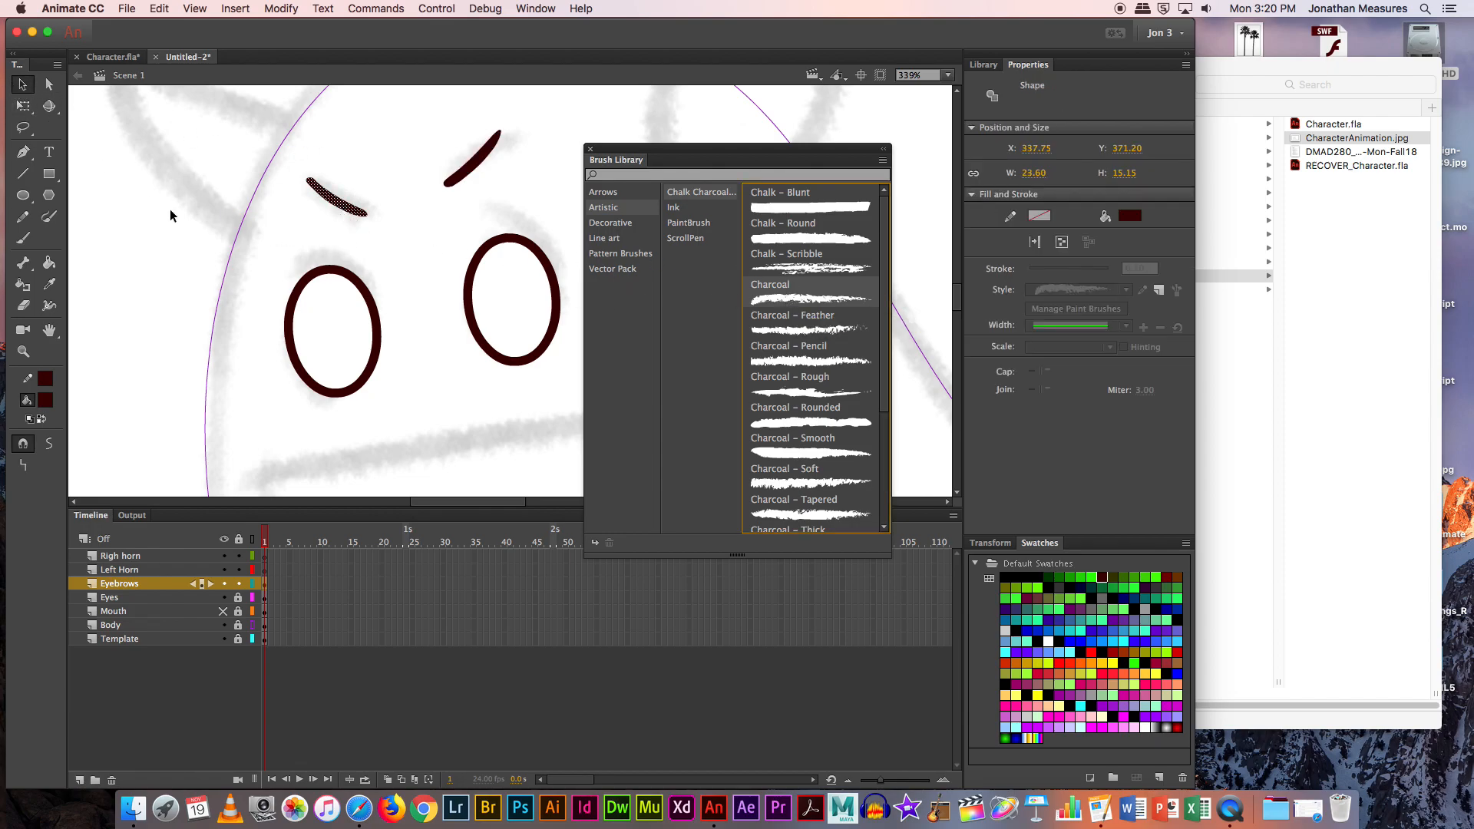
Step: Delete both painted eyebrows from the Eyebrows layer
left_click(19, 90)
left_click_drag(283, 158, 396, 222)
key("Delete")
left_click_drag(436, 118, 538, 213)
key("Delete")
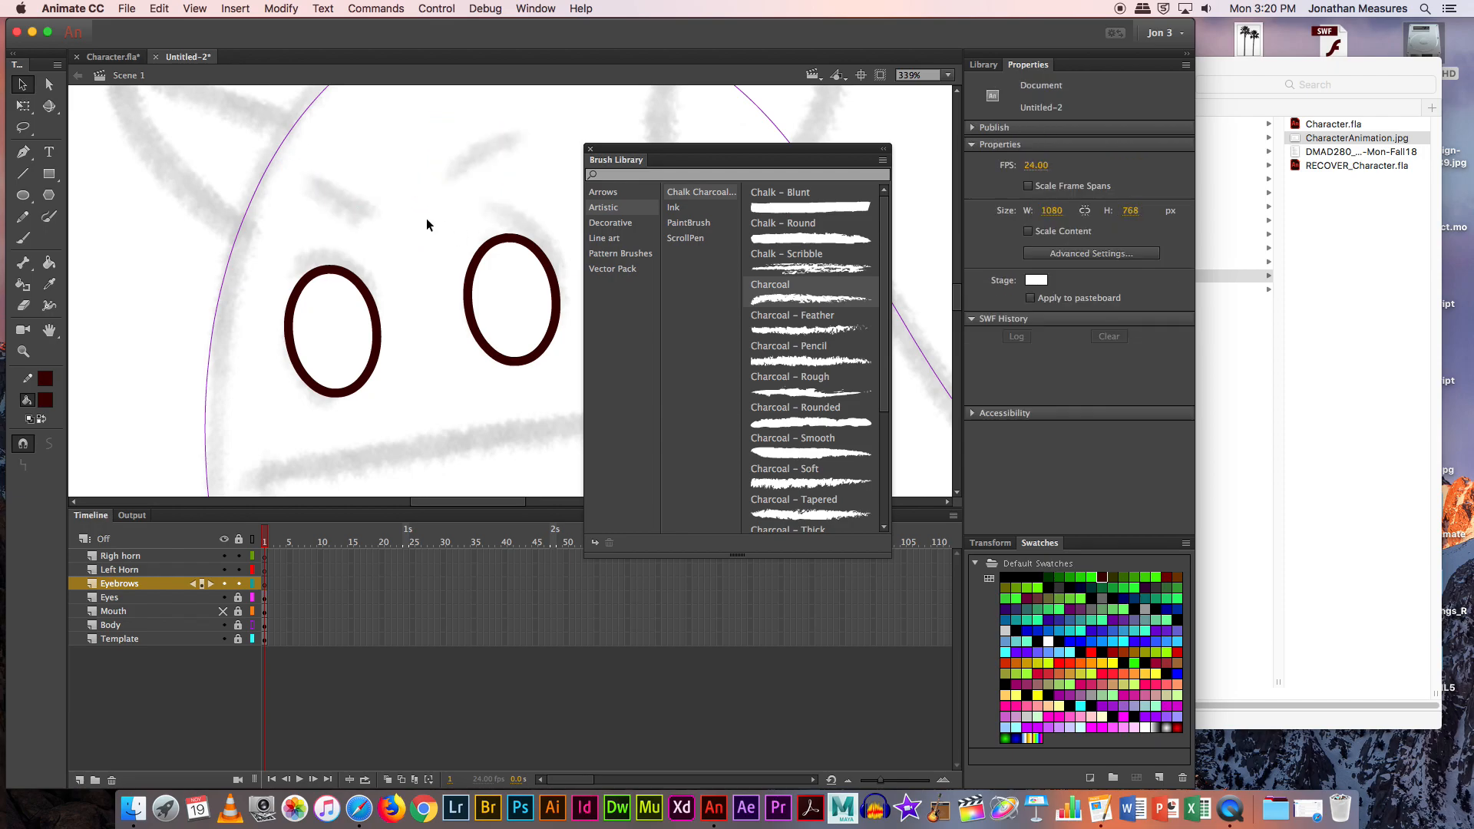
Step: Draw the right-hand eyebrow over the sketch with the Paint Brush tool in the Charcoal style
left_click(48, 217)
left_click_drag(447, 178, 525, 125)
key("super+z")
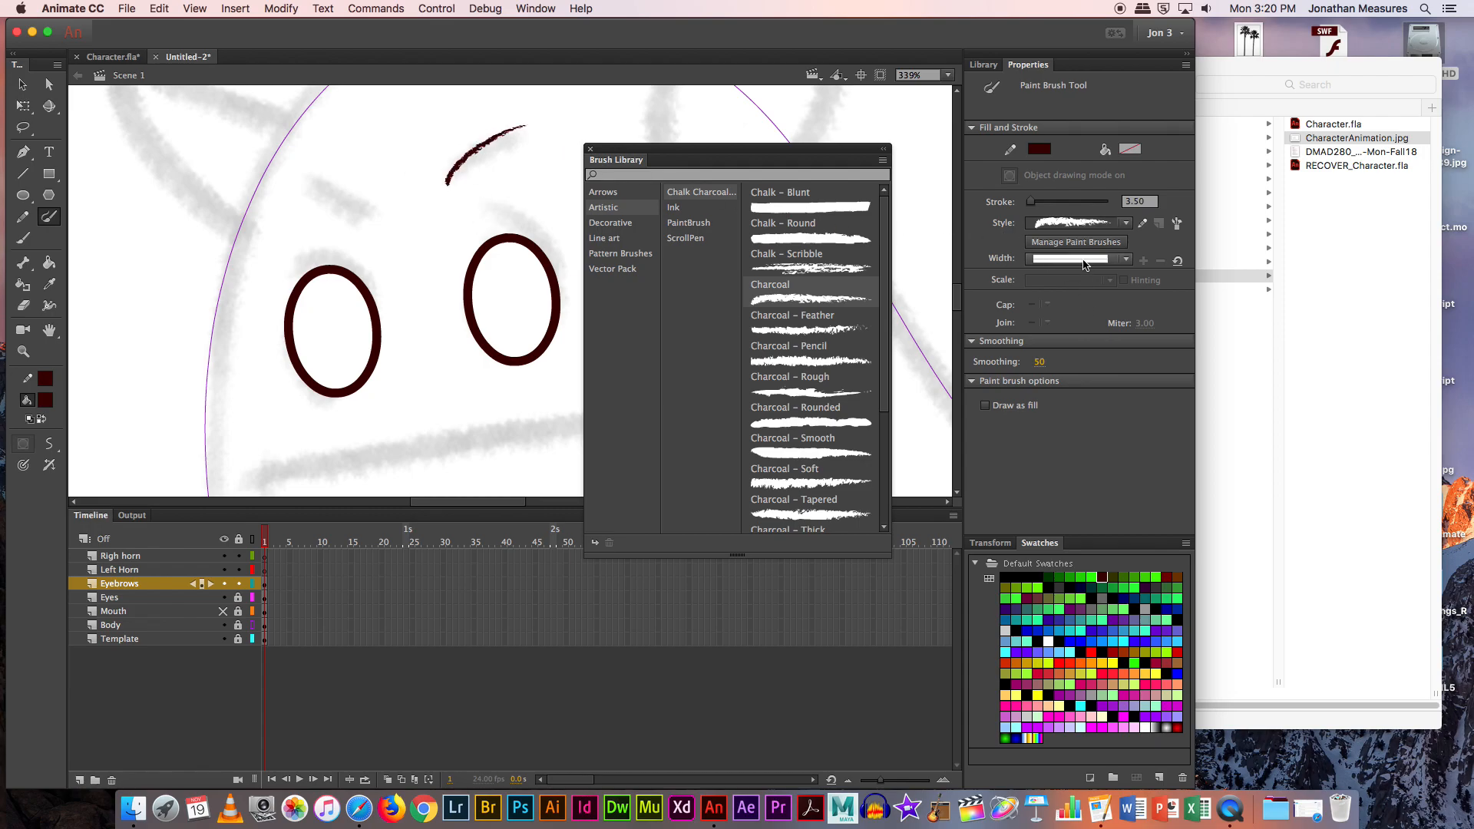
Step: Apply the Chalk - Scribble brush to the right-hand eyebrow and set its stroke size to 5.20
left_click(463, 160, "super")
left_click_drag(1030, 269, 1030, 270)
left_click(798, 267)
double_click(798, 267)
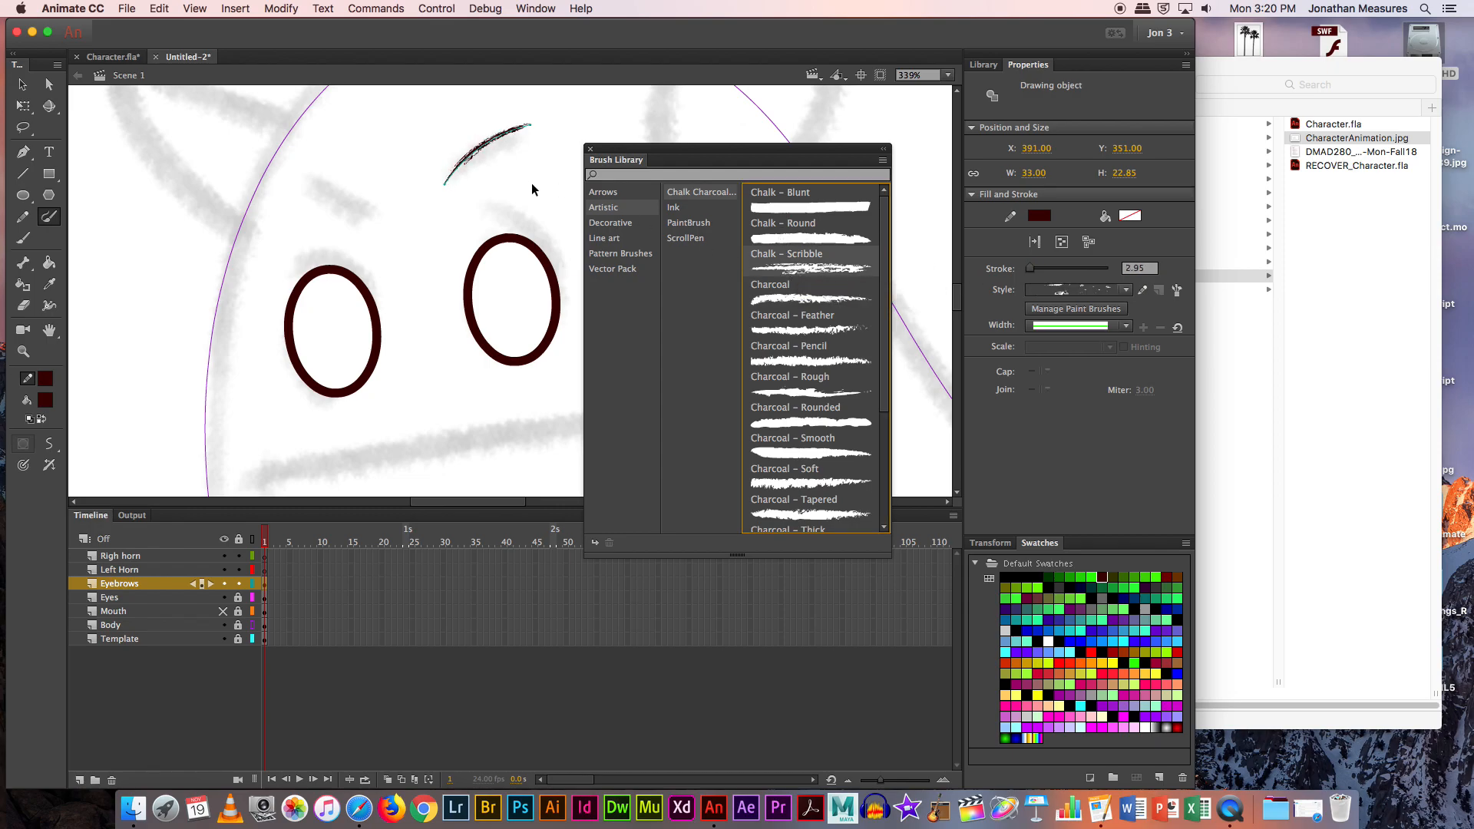
left_click_drag(1030, 270, 1031, 270)
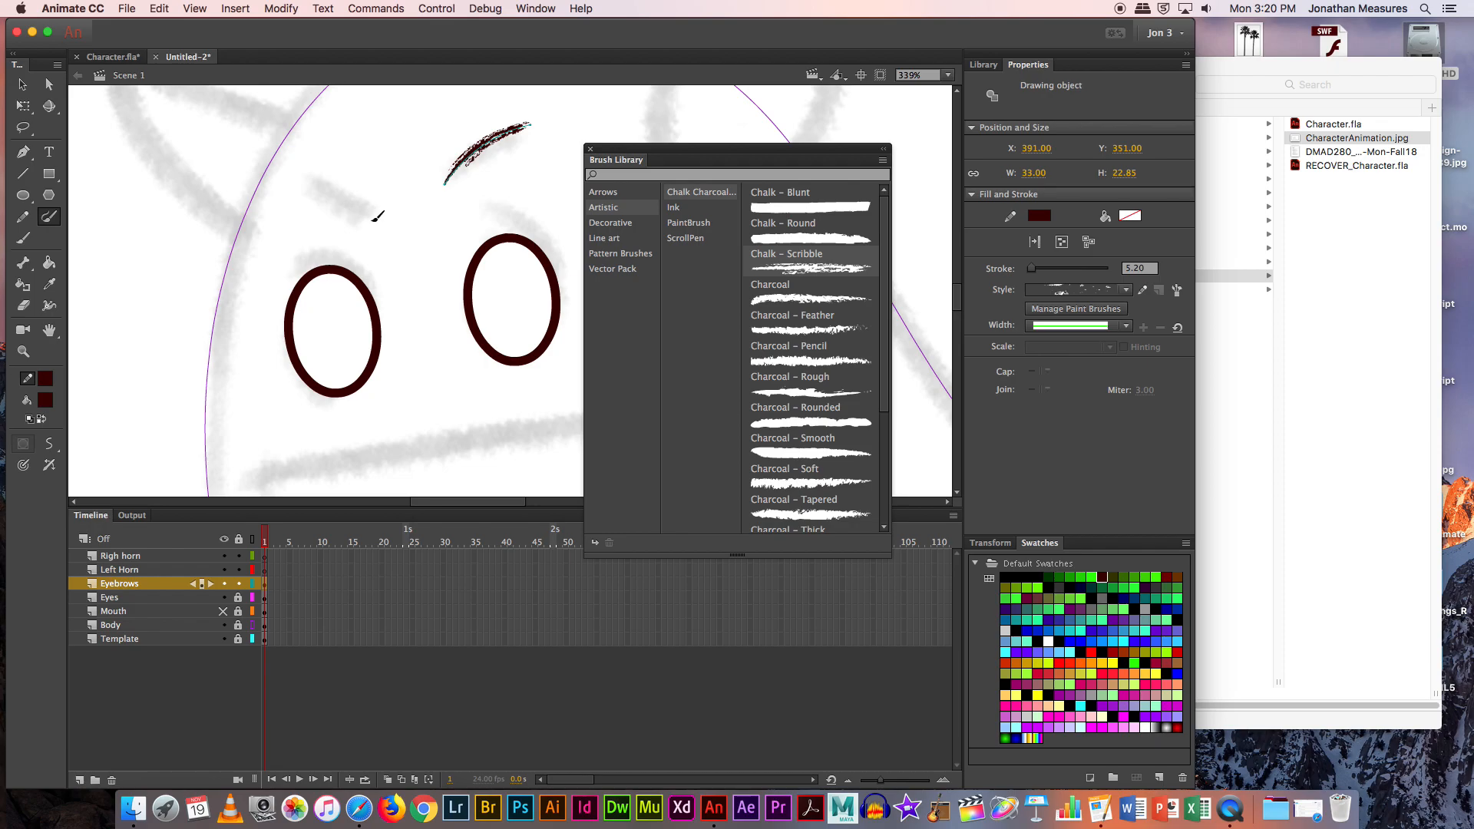
Step: Draw the left-hand eyebrow over the sketch and restyle both eyebrows with the Charcoal - Smooth brush
left_click_drag(373, 219, 285, 187)
left_click(22, 84)
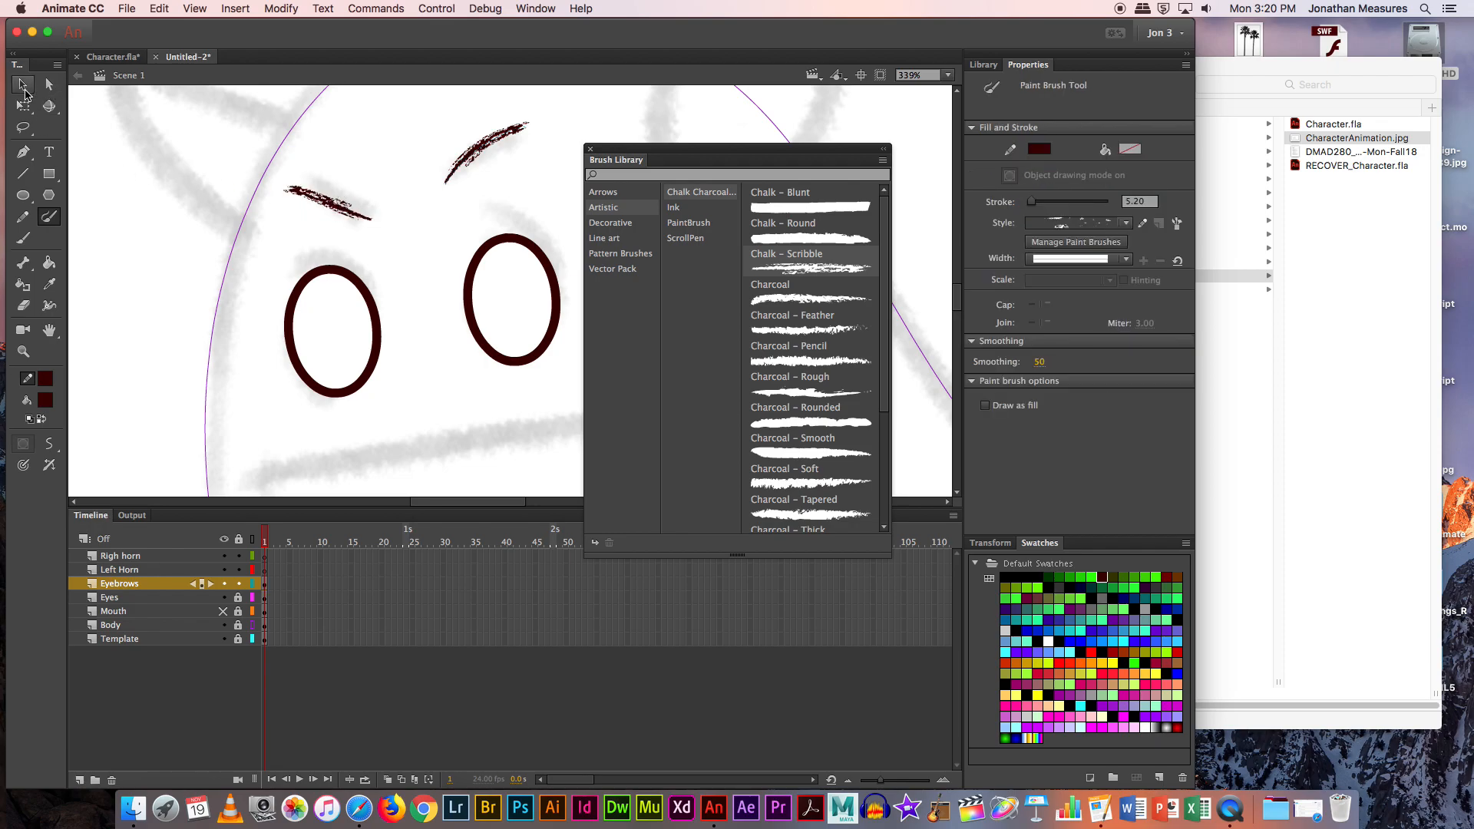
left_click(344, 212)
left_click(491, 150, "shift")
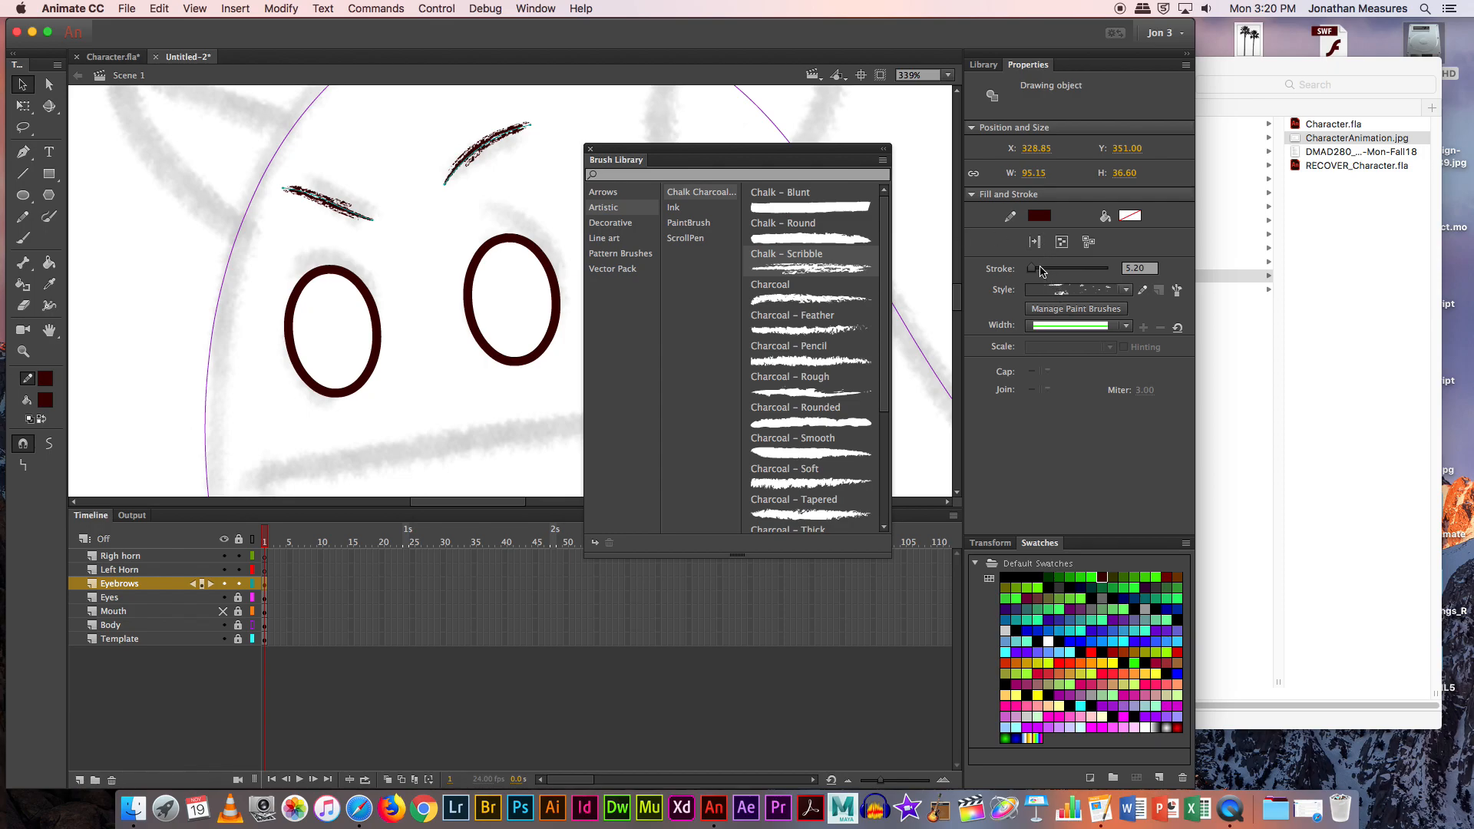
left_click(789, 393)
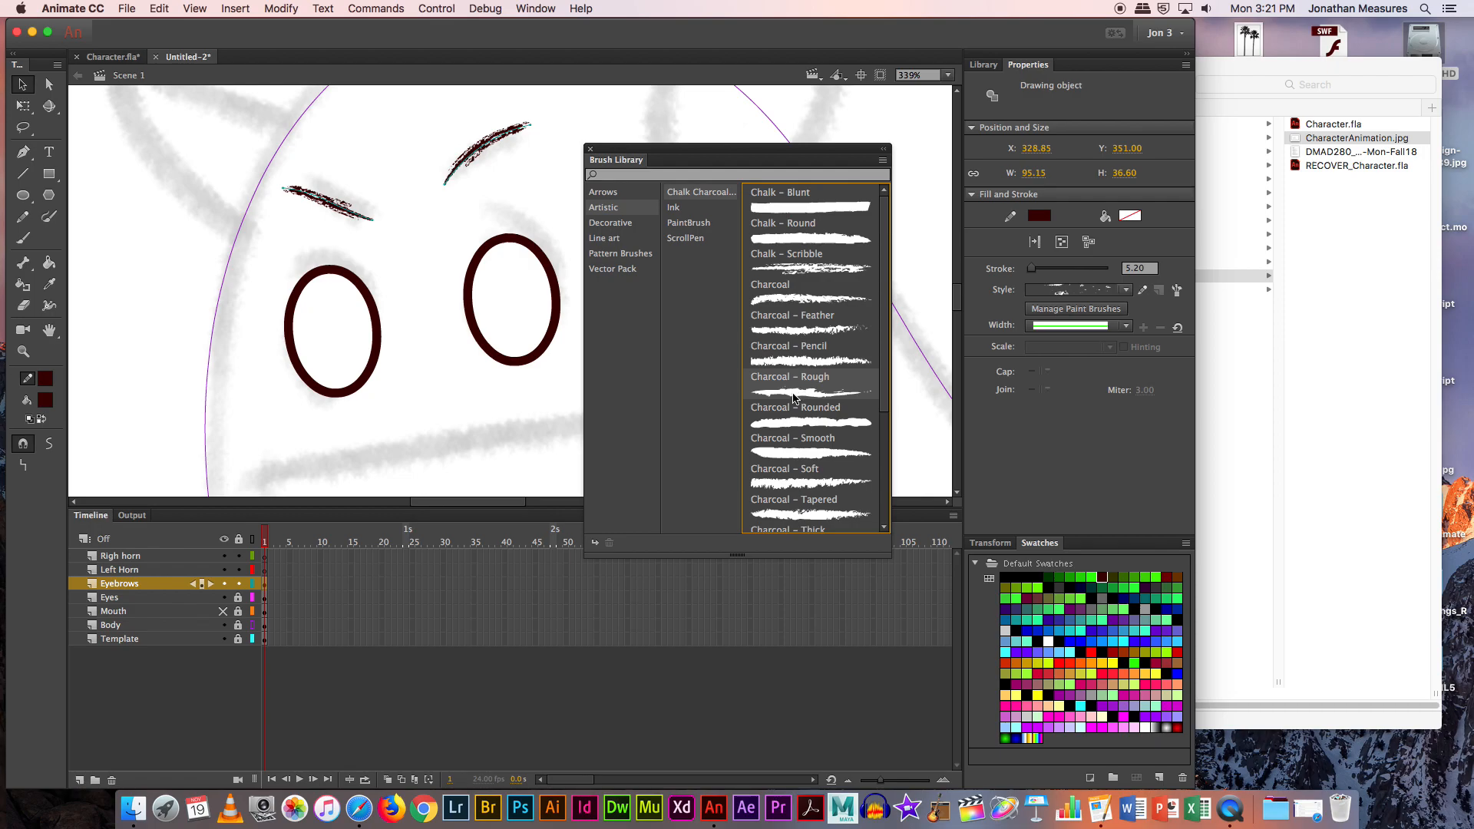
double_click(796, 397)
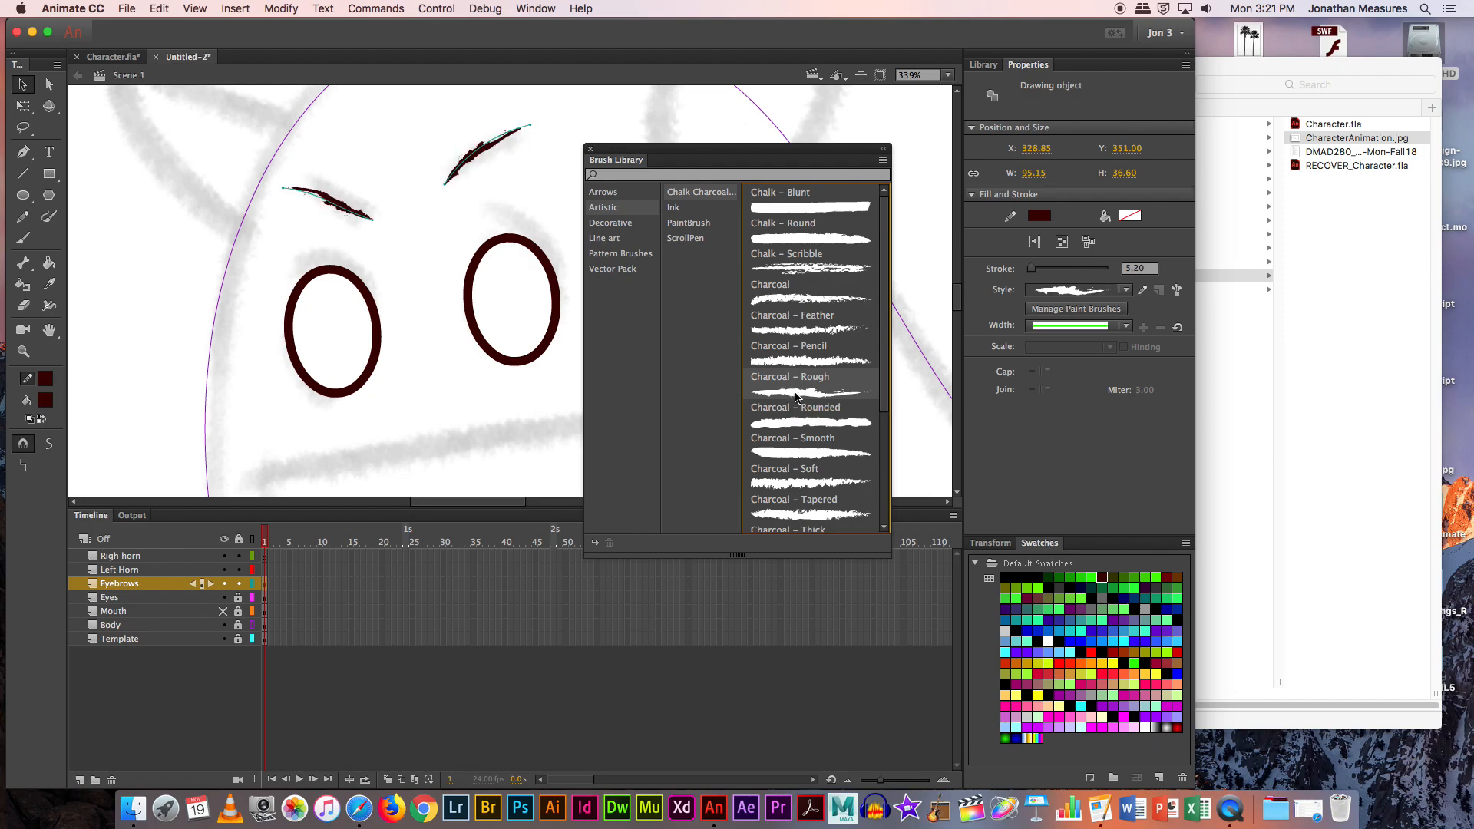
double_click(804, 456)
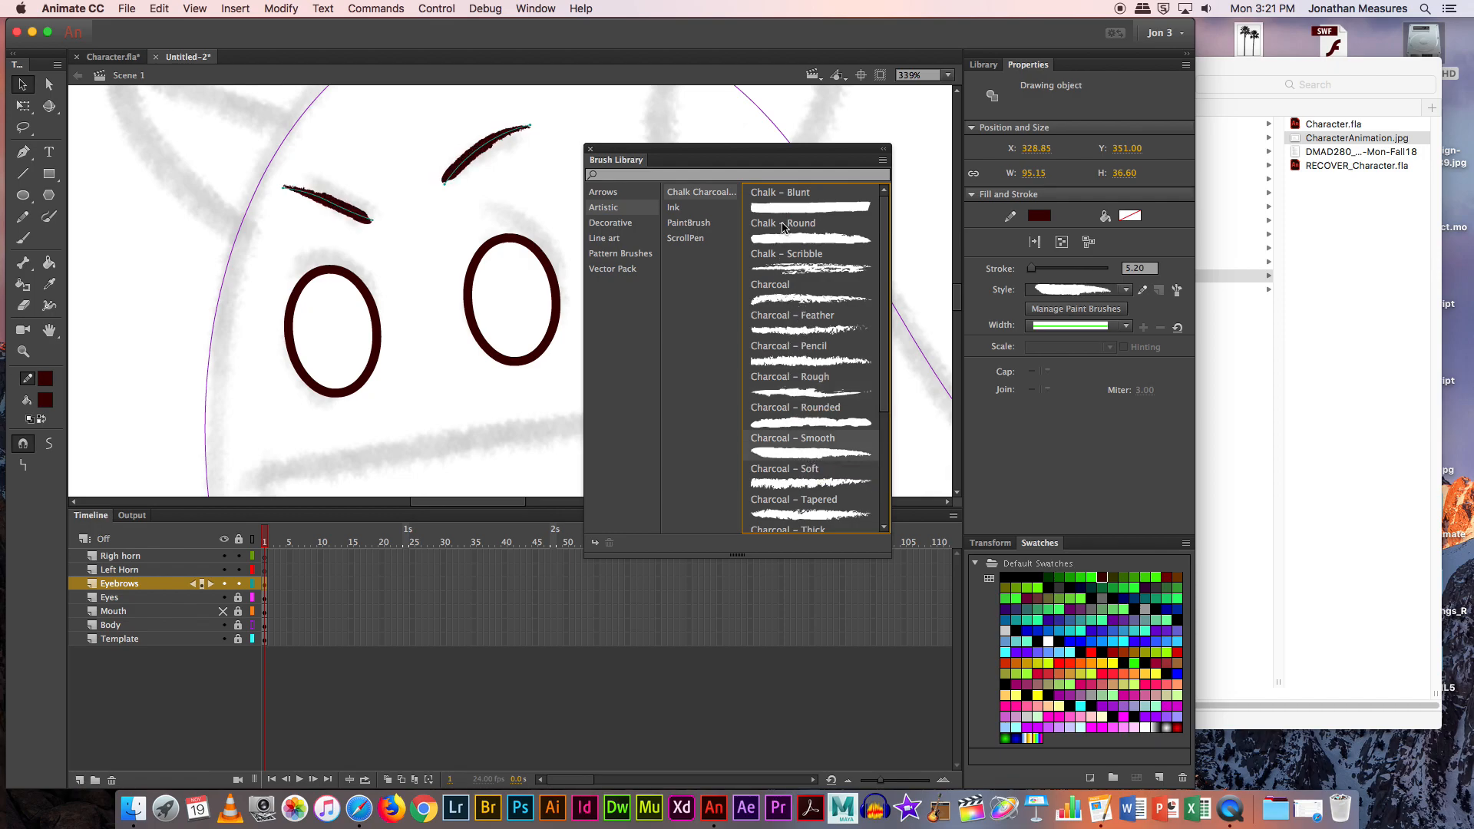
left_click(764, 336)
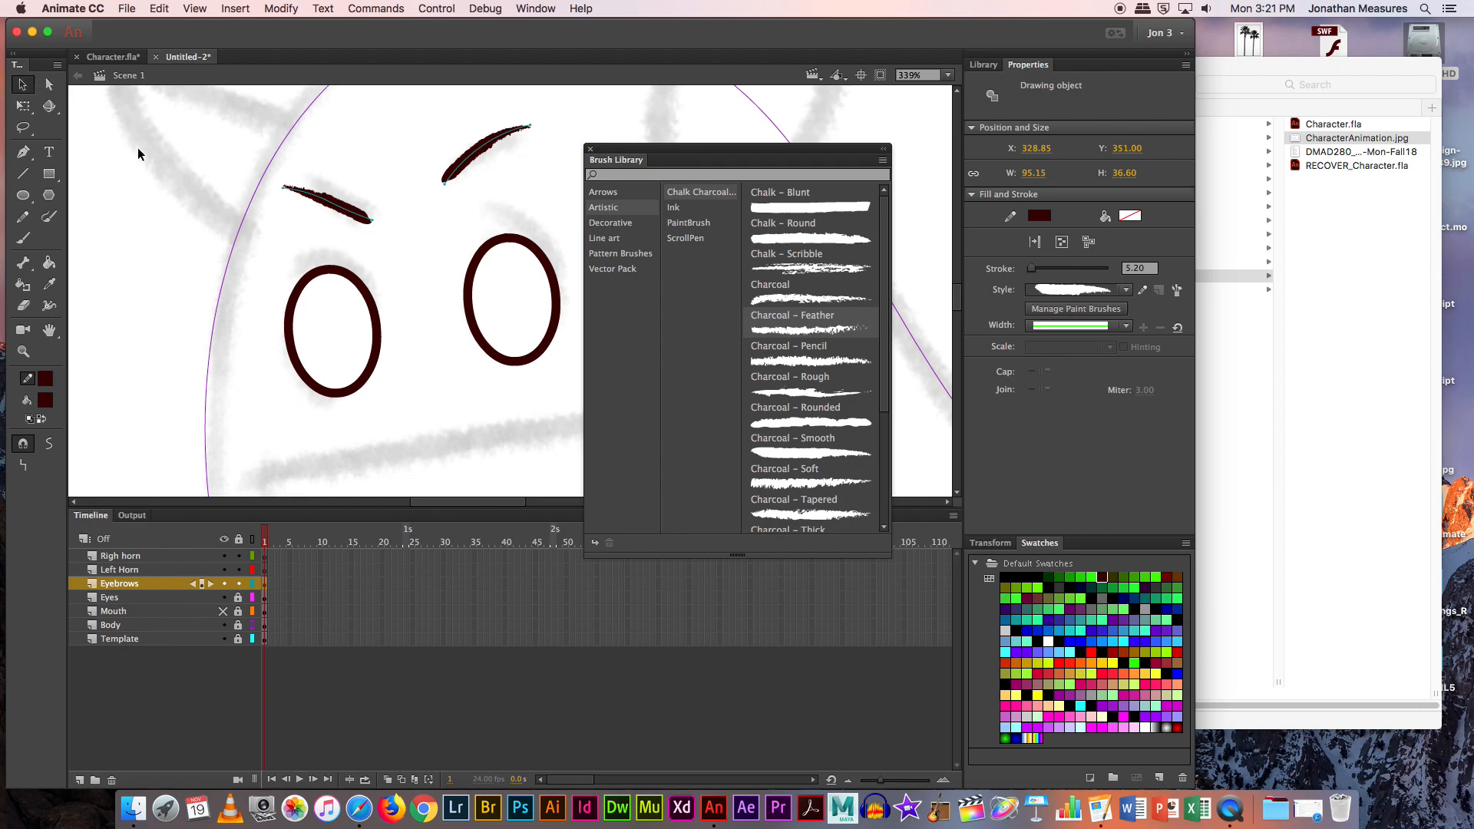
left_click(128, 167)
key("super+minus")
key("super+minus")
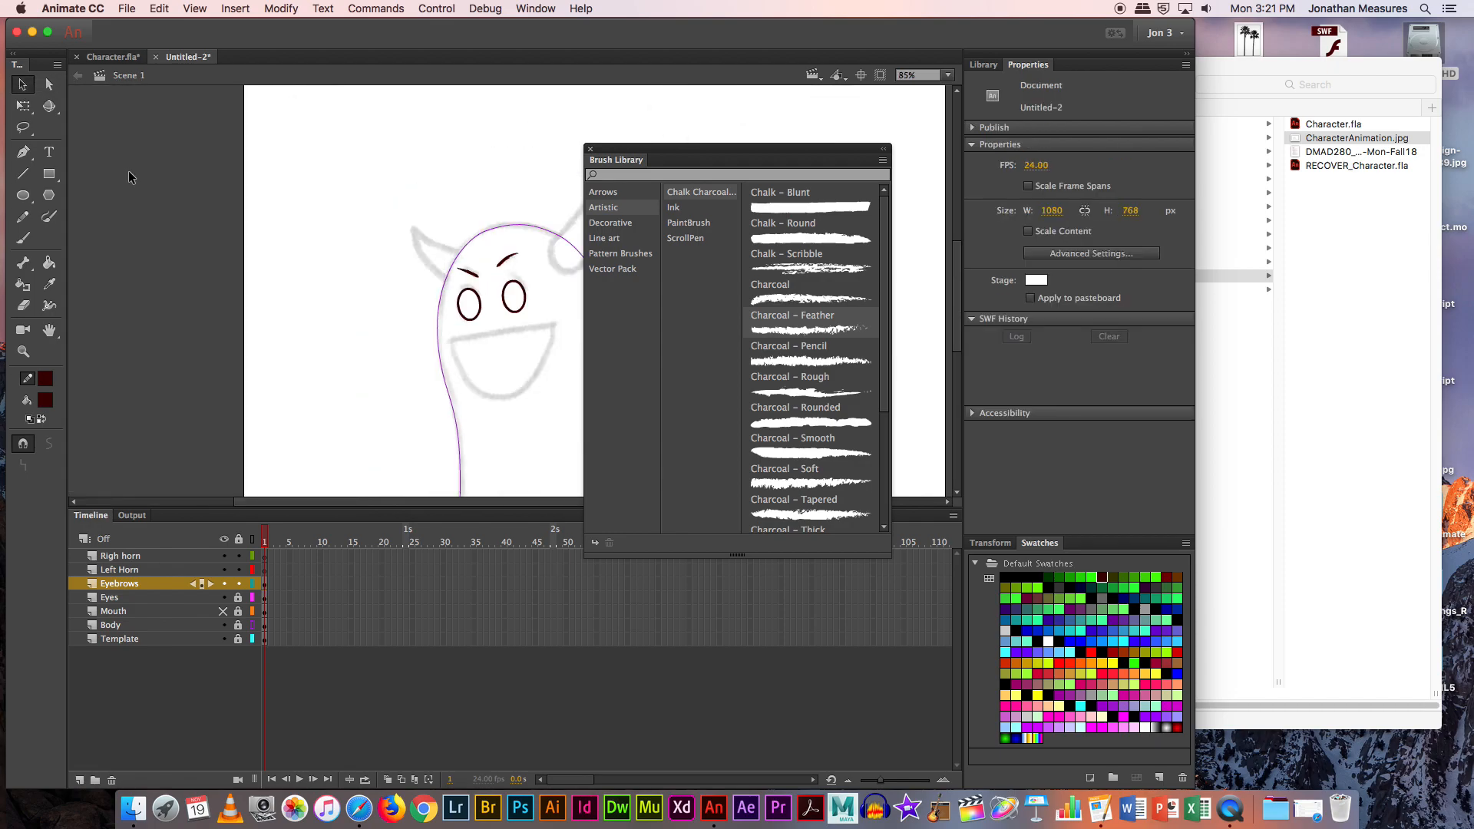
Step: Unlock the Eyes layer, open the eyes symbol for editing and apply the Charcoal - Feather brush to both eye outlines
left_click_drag(441, 271, 590, 342)
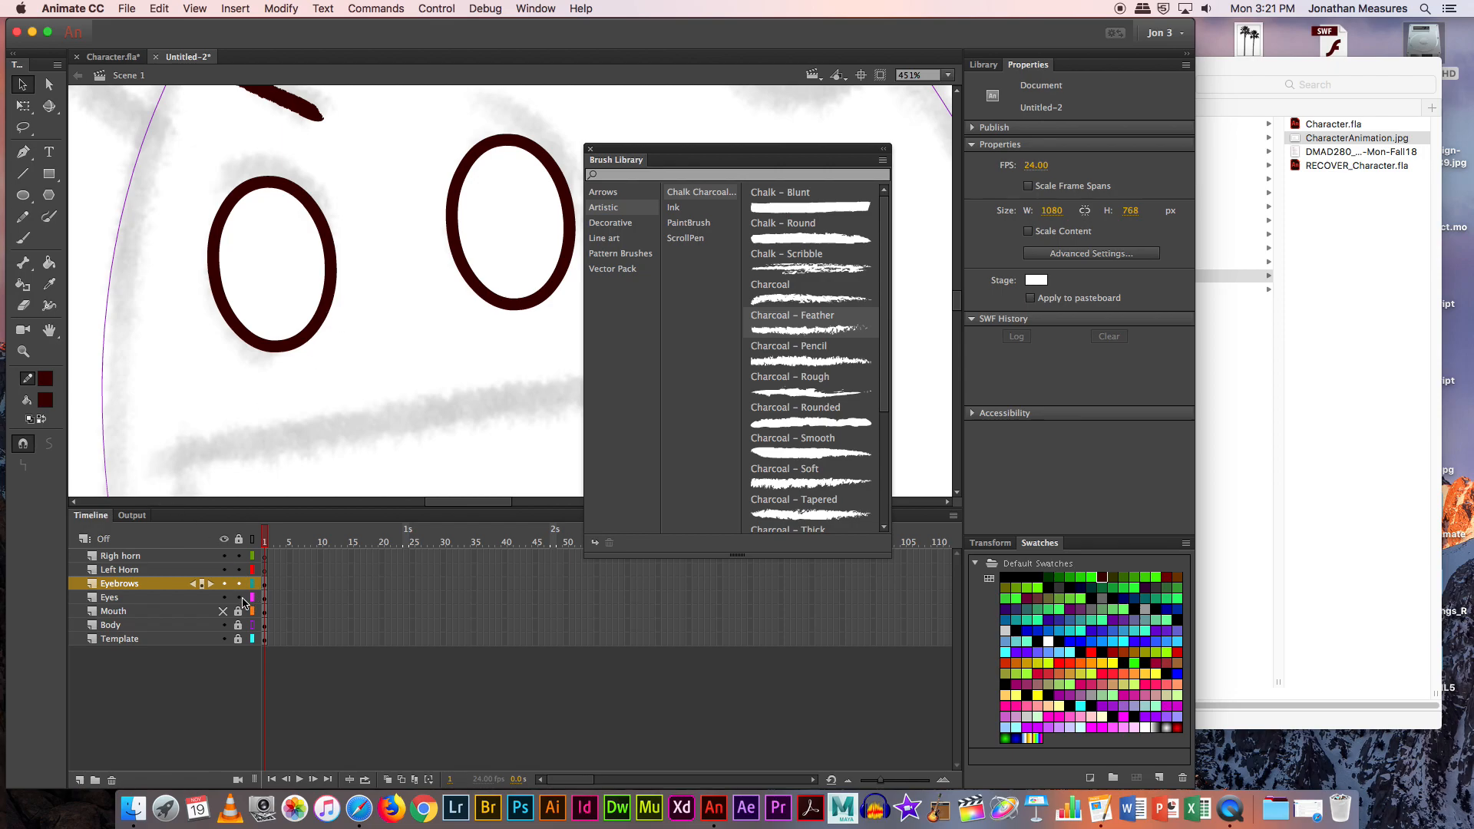
double_click(322, 337)
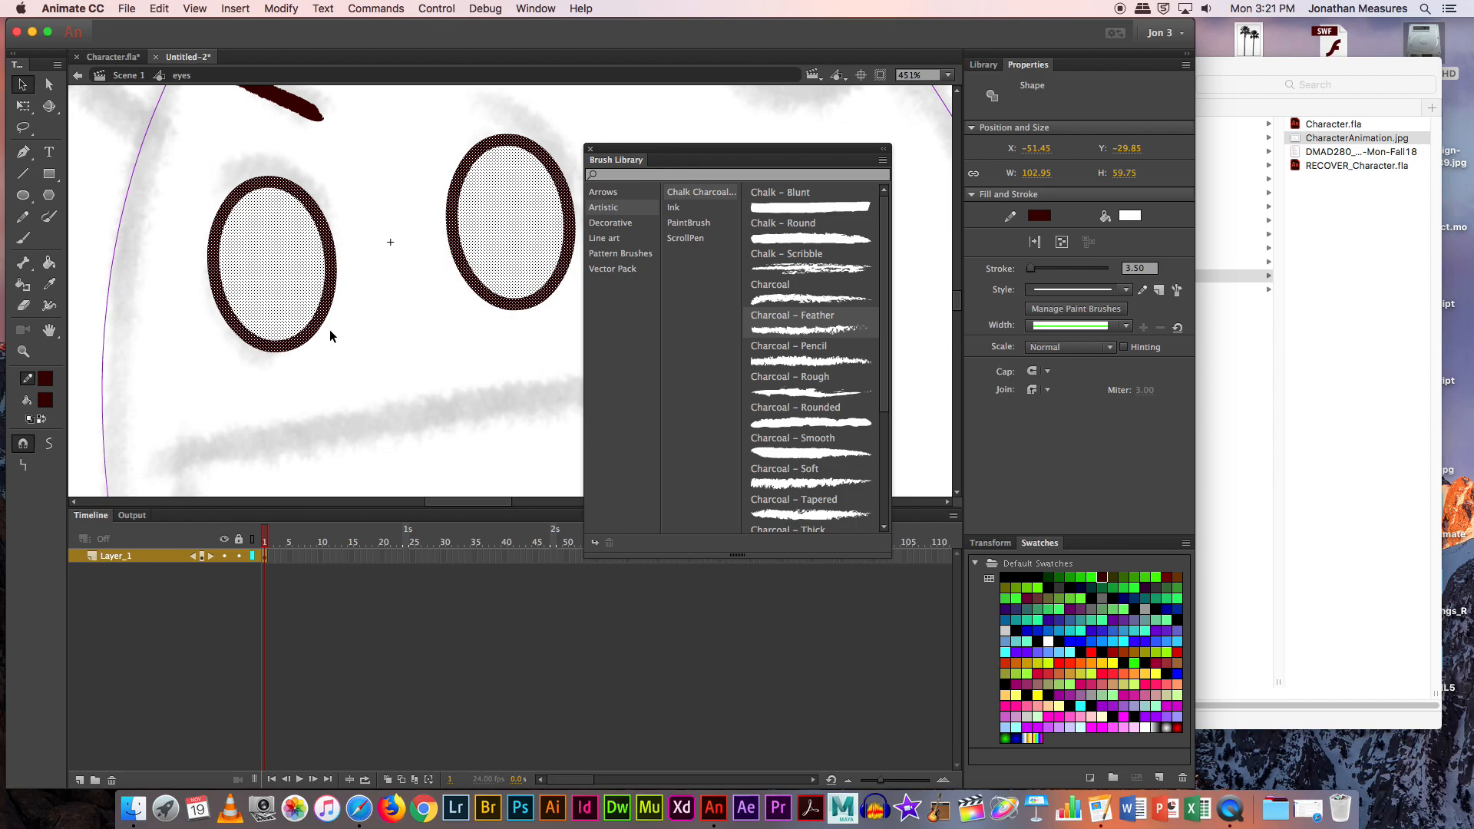
left_click(394, 306)
left_click(316, 329)
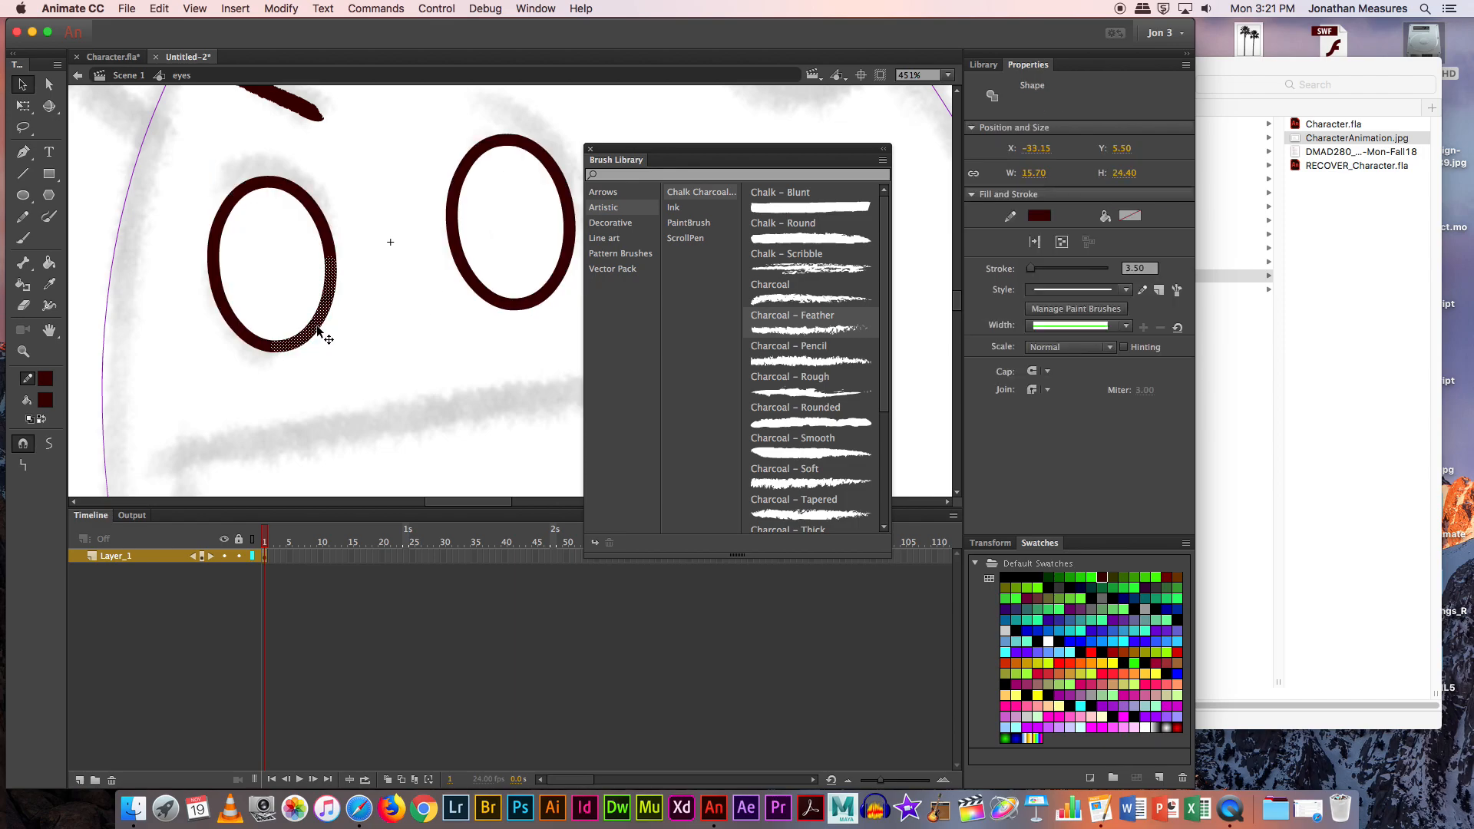
left_click(766, 334)
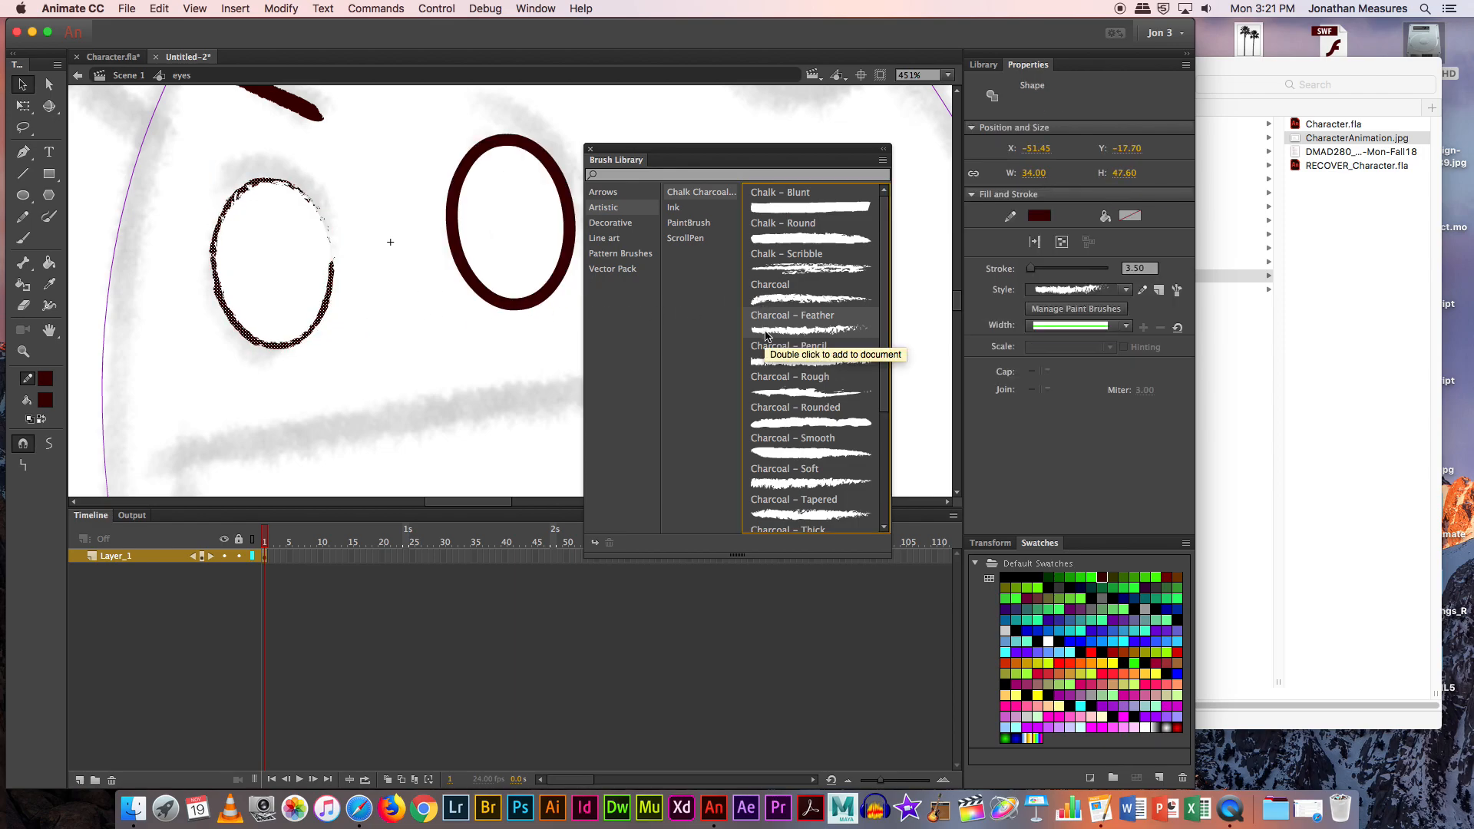
left_click(491, 306)
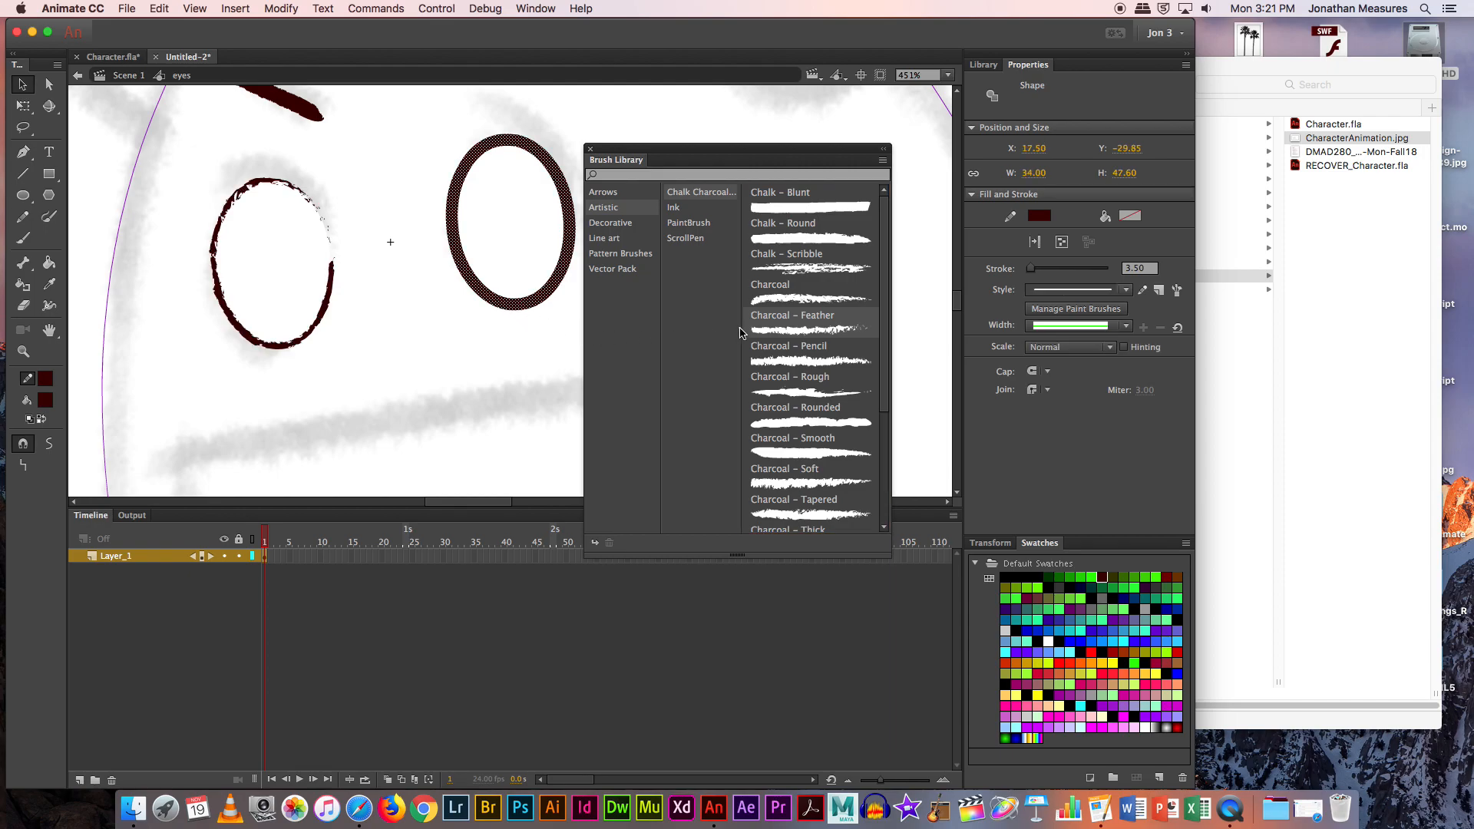
left_click(778, 332)
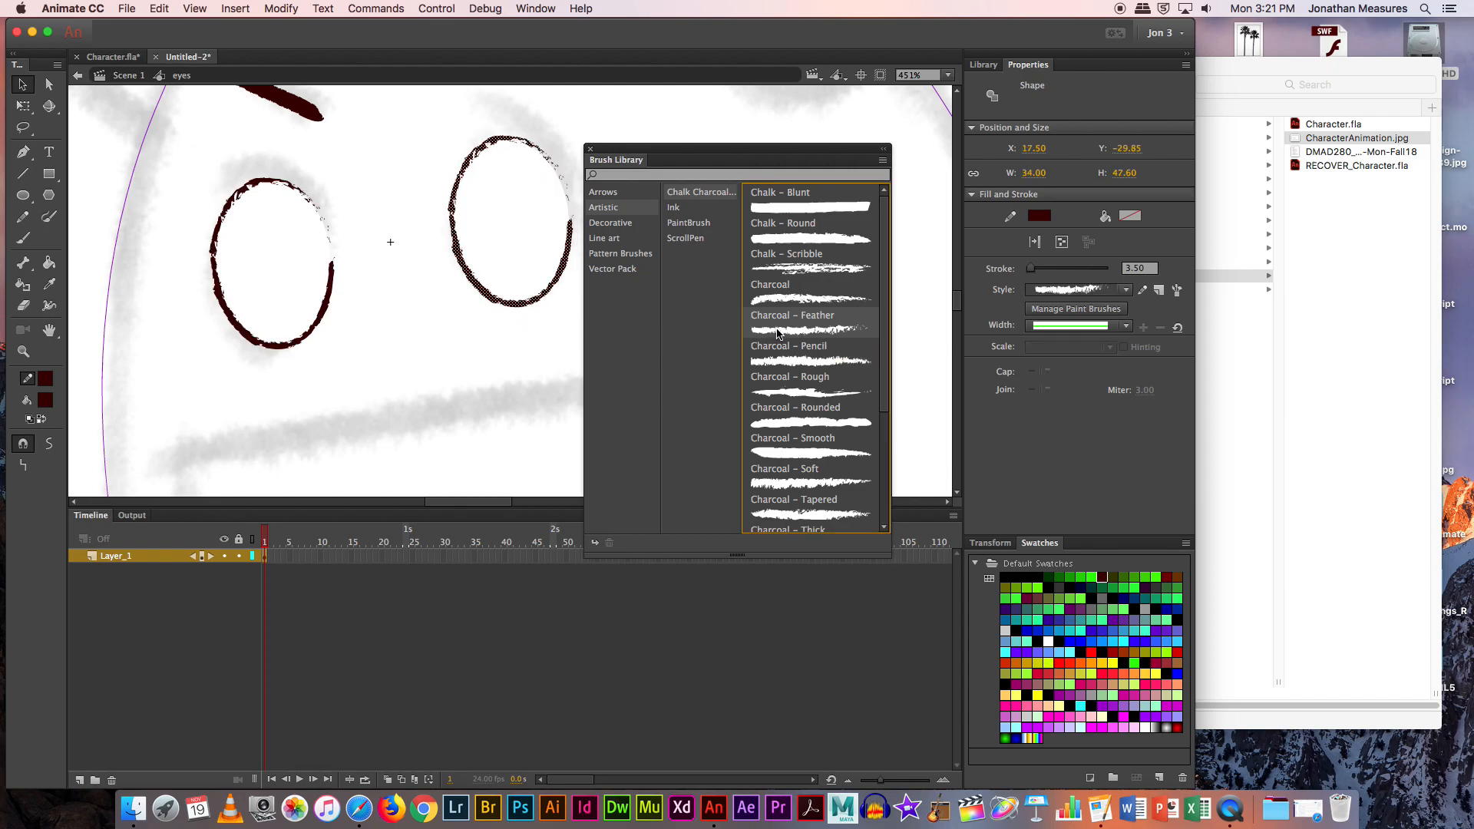
Step: Set the stroke size to 4.70 for the left-hand eye outline and 4.65 for the right-hand one, and return to the scene
left_click(329, 315, "shift")
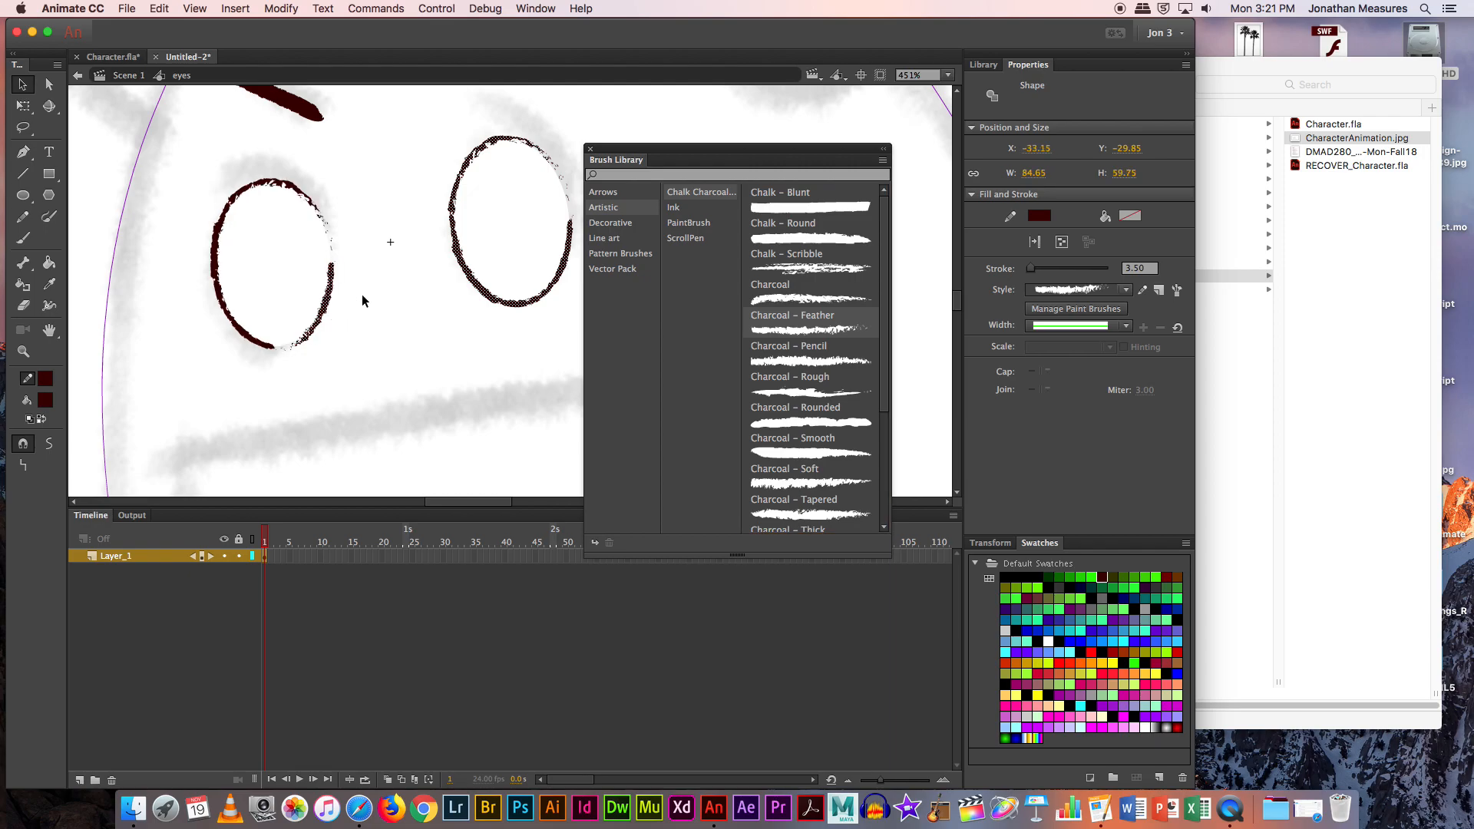
left_click(220, 226)
left_click(219, 227)
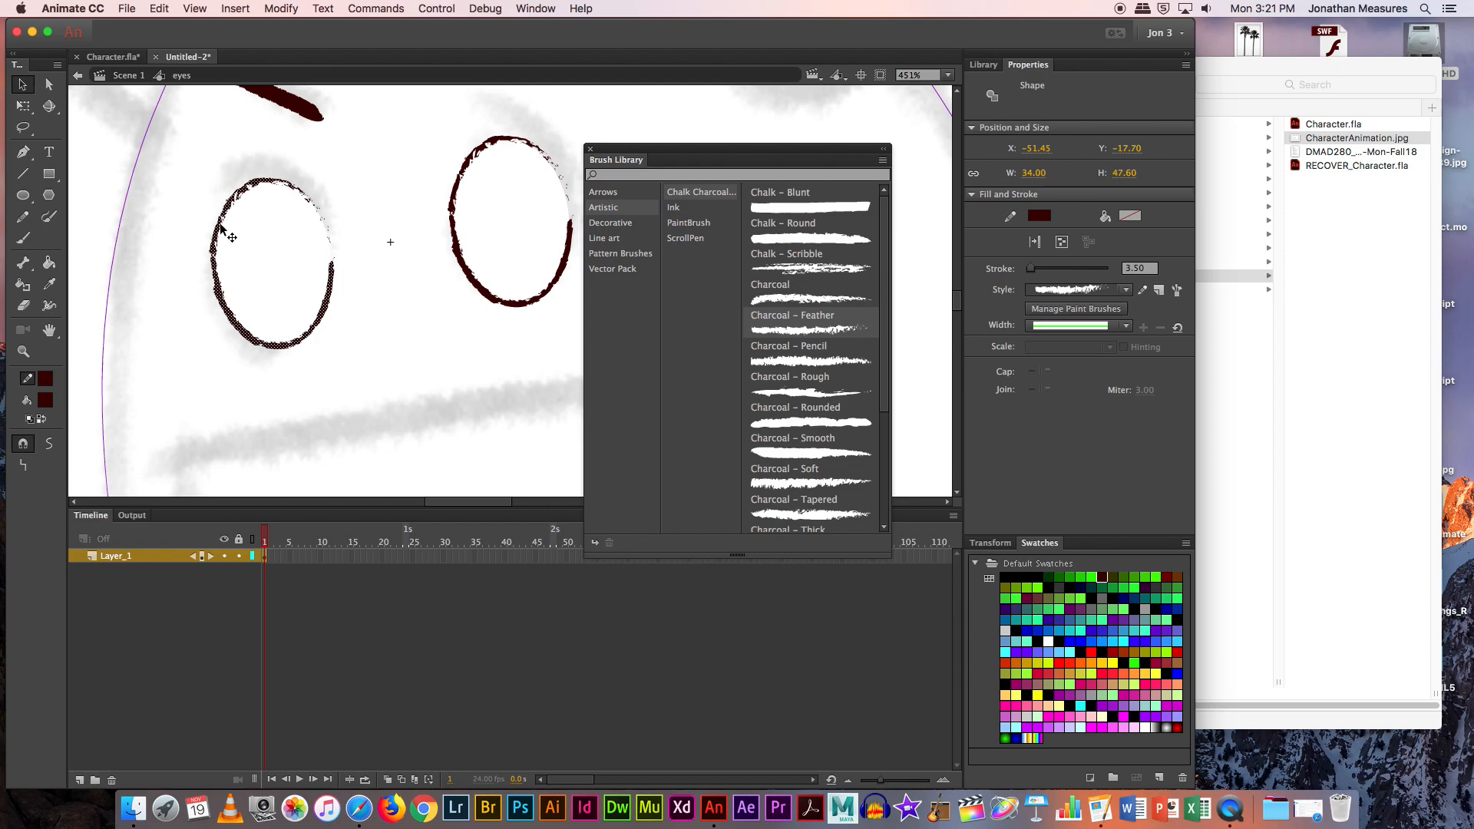
left_click_drag(1037, 271, 1029, 271)
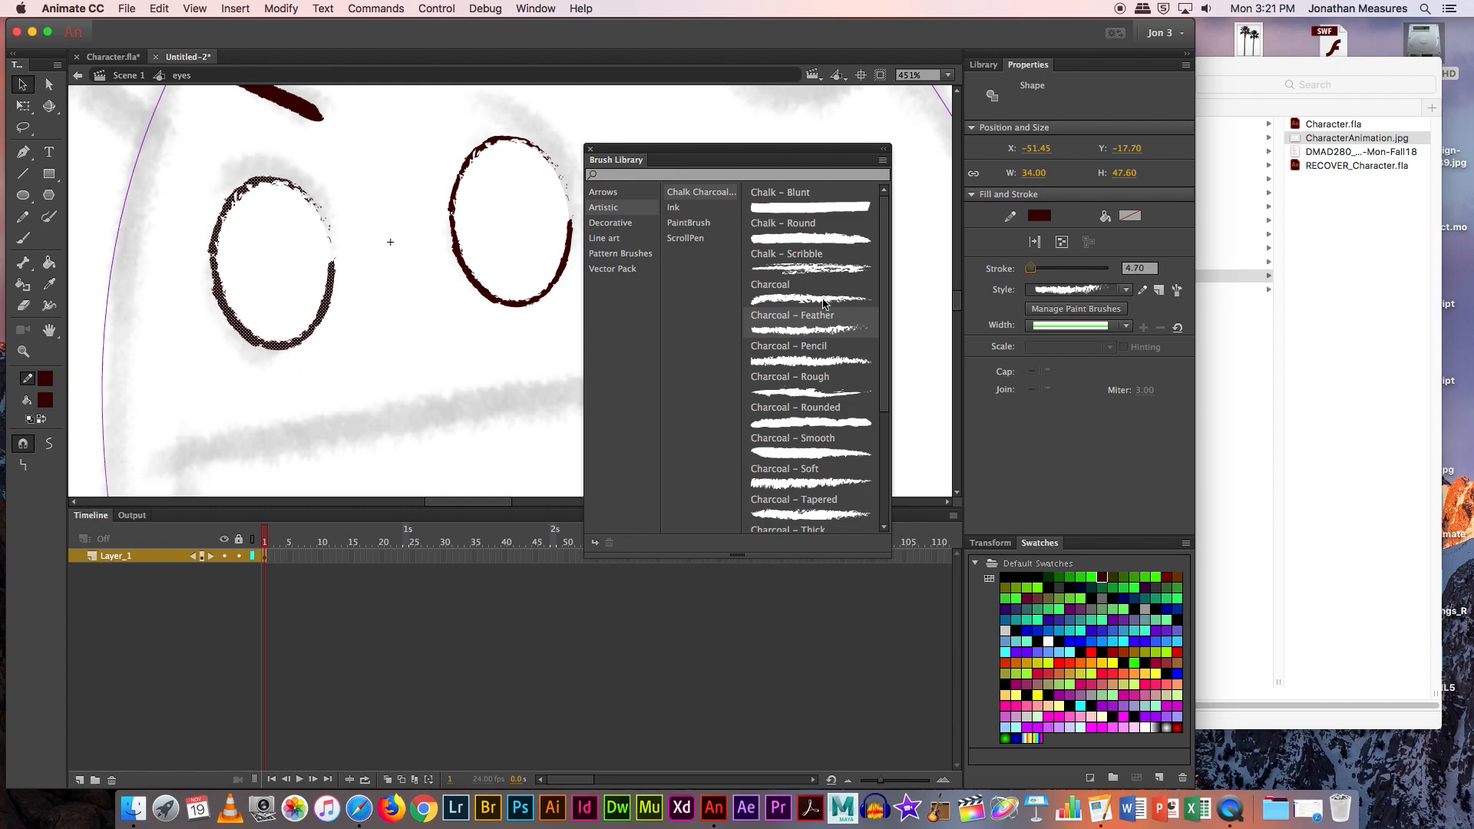
left_click(535, 304)
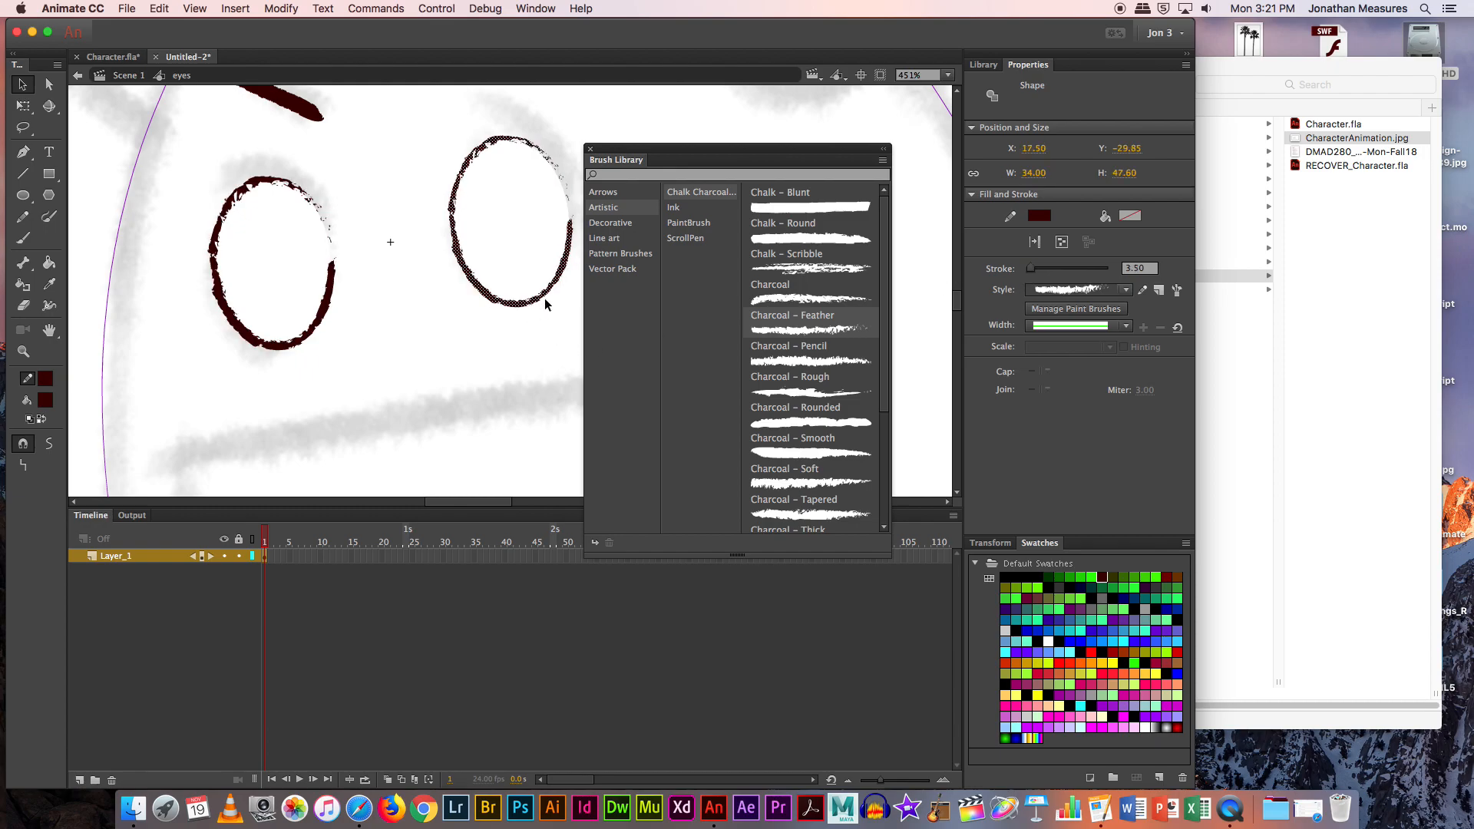
left_click_drag(1034, 274, 1030, 274)
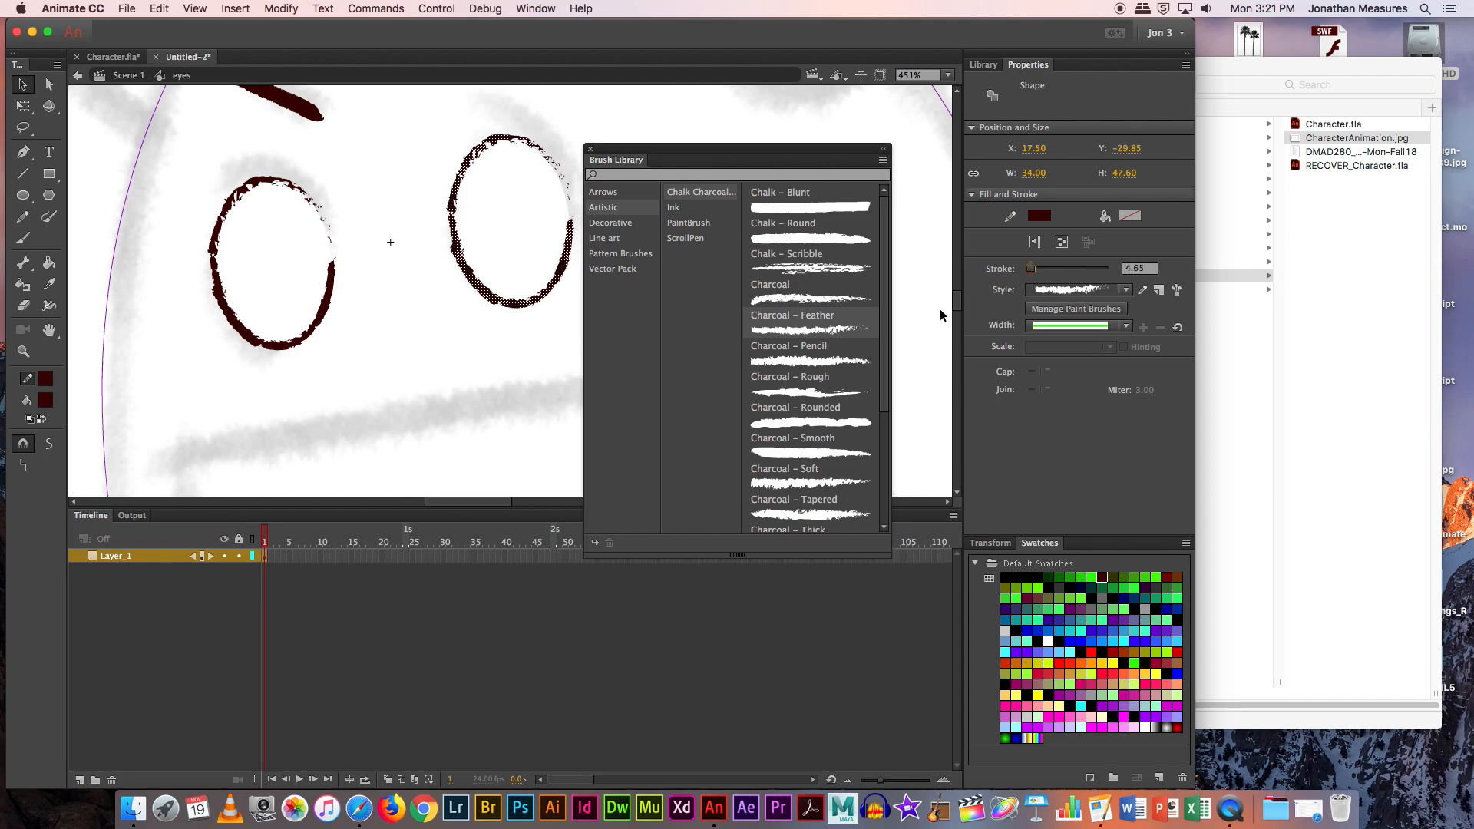
double_click(459, 344)
key("super+minus")
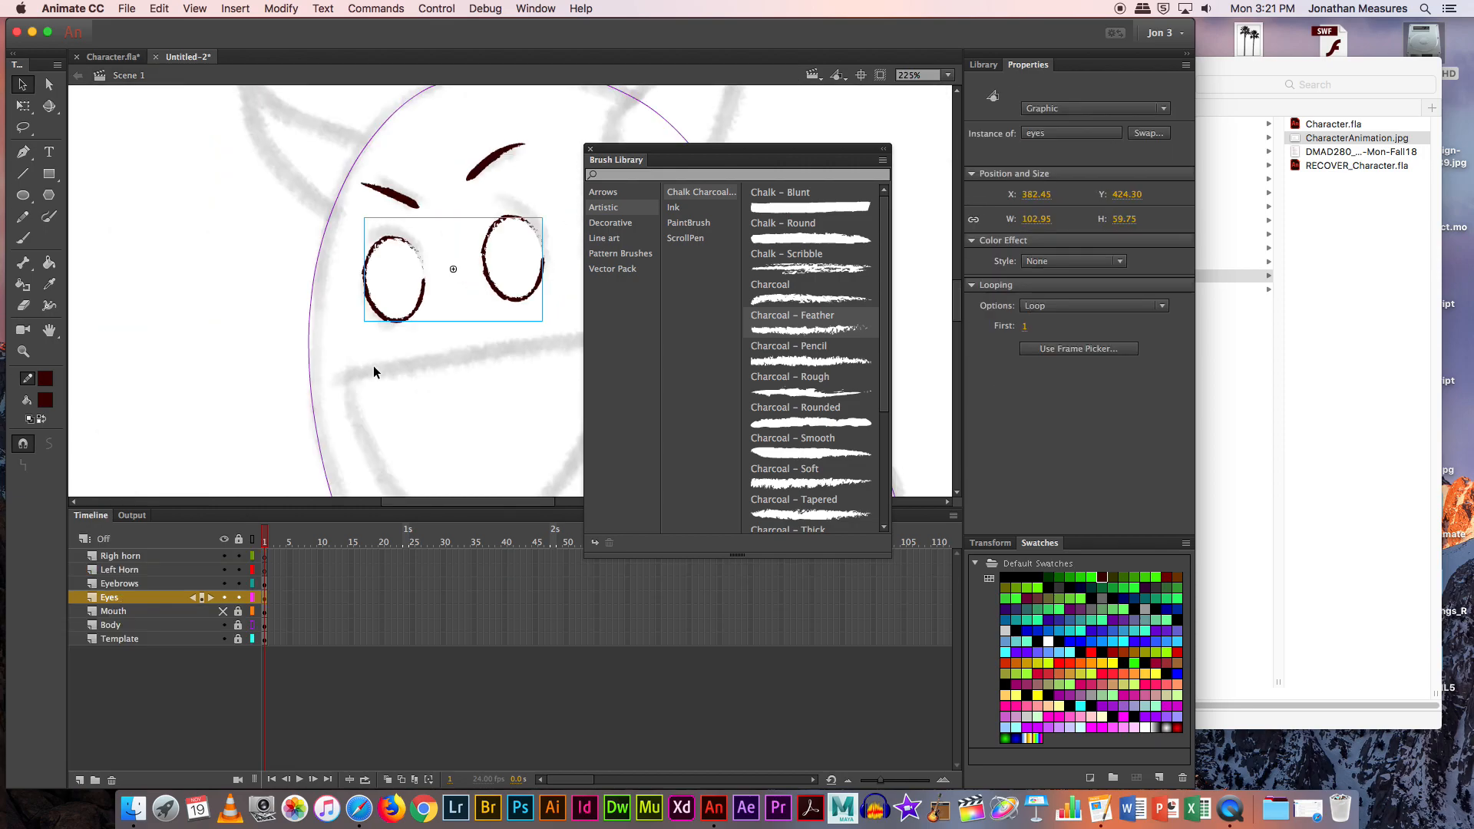
left_click(133, 343)
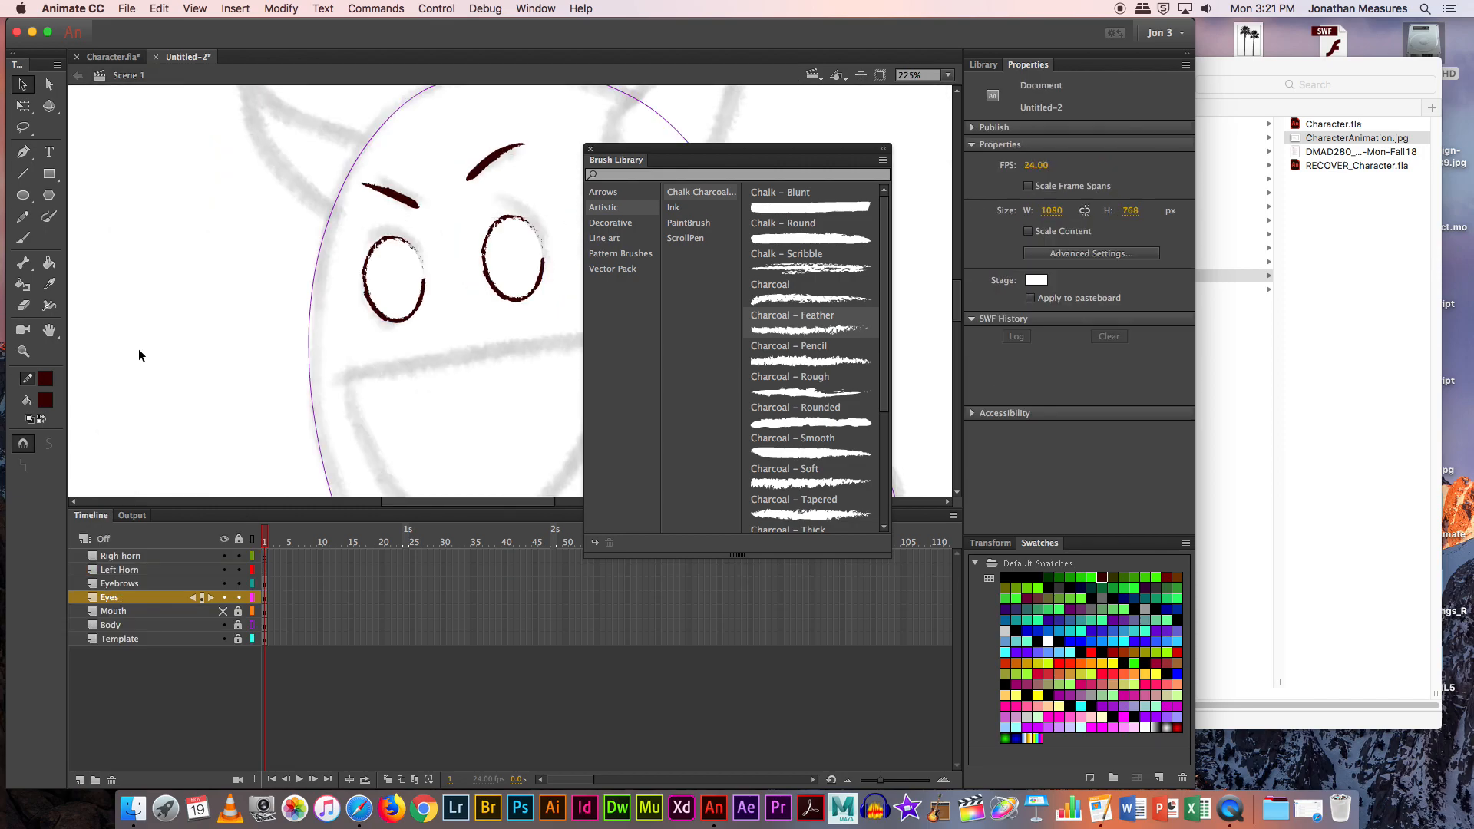
Step: Lock the Eyes and Eyebrows layers, show the Mouth layer and move the Brush Library clear of the drawing
left_click(239, 597)
left_click(239, 583)
left_click(224, 611)
mouse_move(658, 148)
left_mouse_down()
mouse_move(742, 142)
mouse_move(940, 235)
left_mouse_up()
left_click_drag(456, 171, 437, 282)
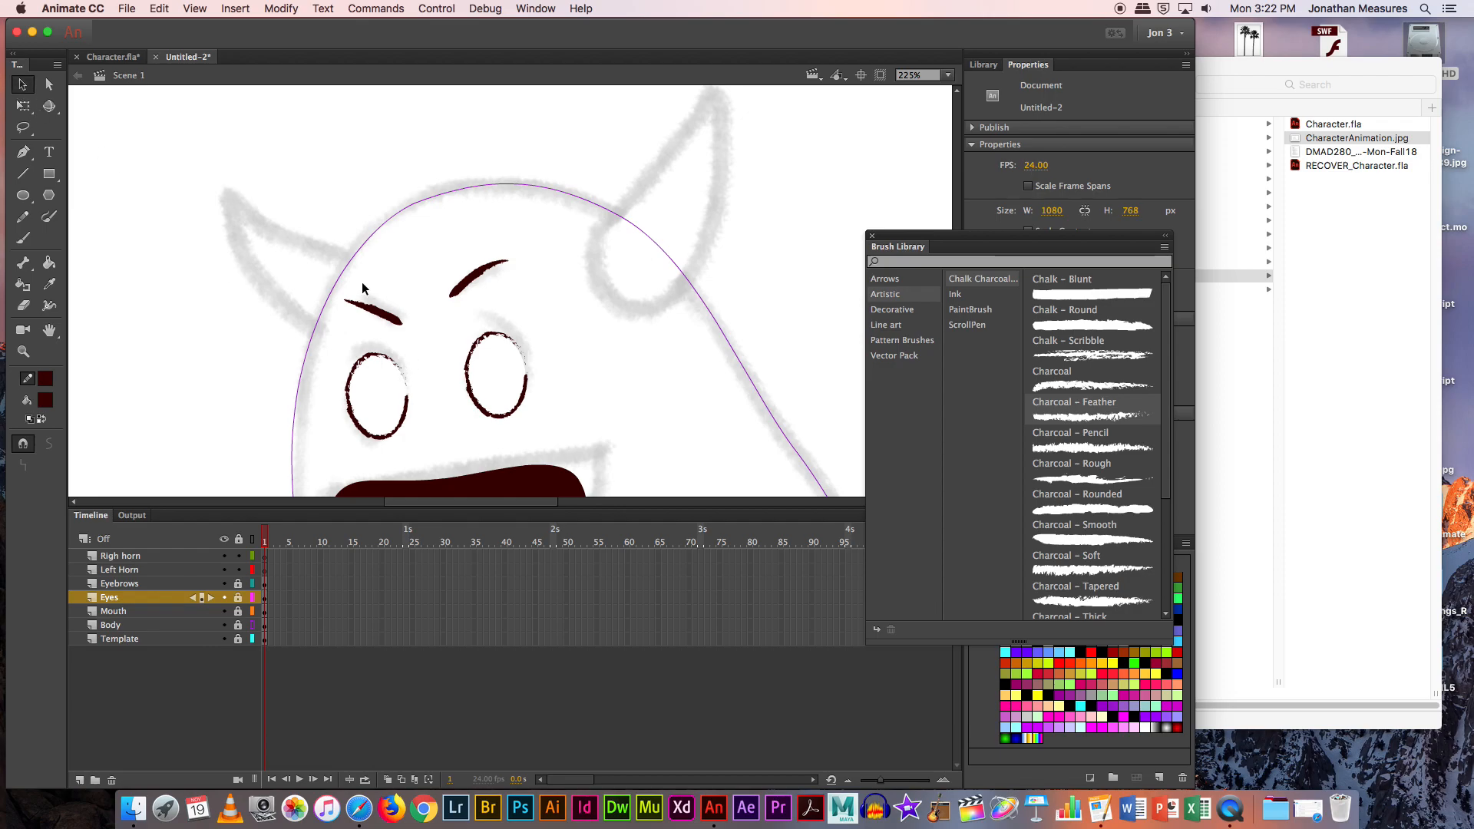
left_click_drag(352, 281, 514, 326)
Step: Trace the right-hand sketched horn as a closed Pen tool outline, about 76 × 120 px, on the Left Horn layer
left_click(306, 571)
left_click(23, 151)
scroll(499, 230, "right", 3)
scroll(498, 231, "up", 2)
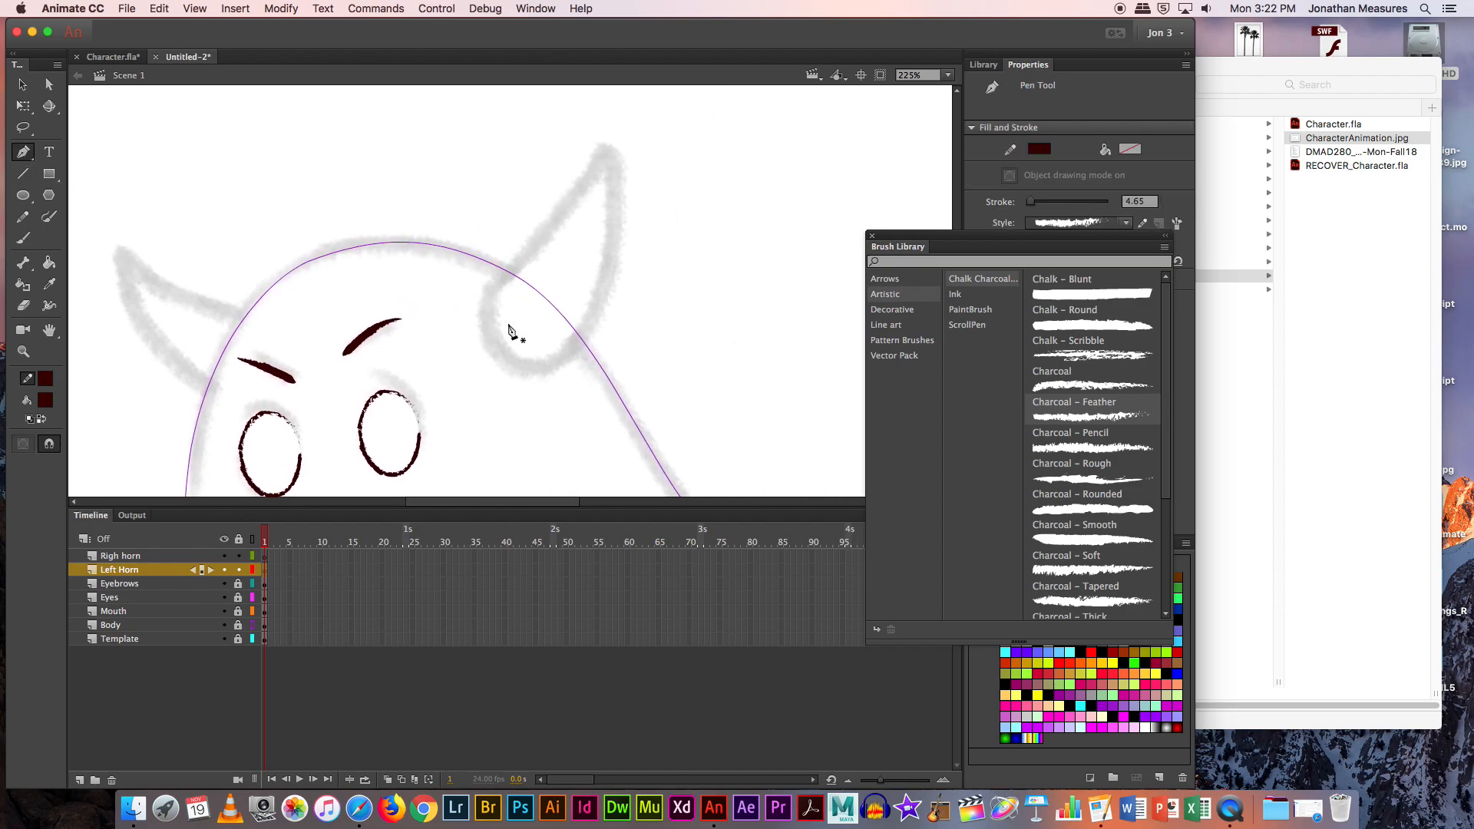
left_click(491, 287)
left_click_drag(506, 354, 542, 380)
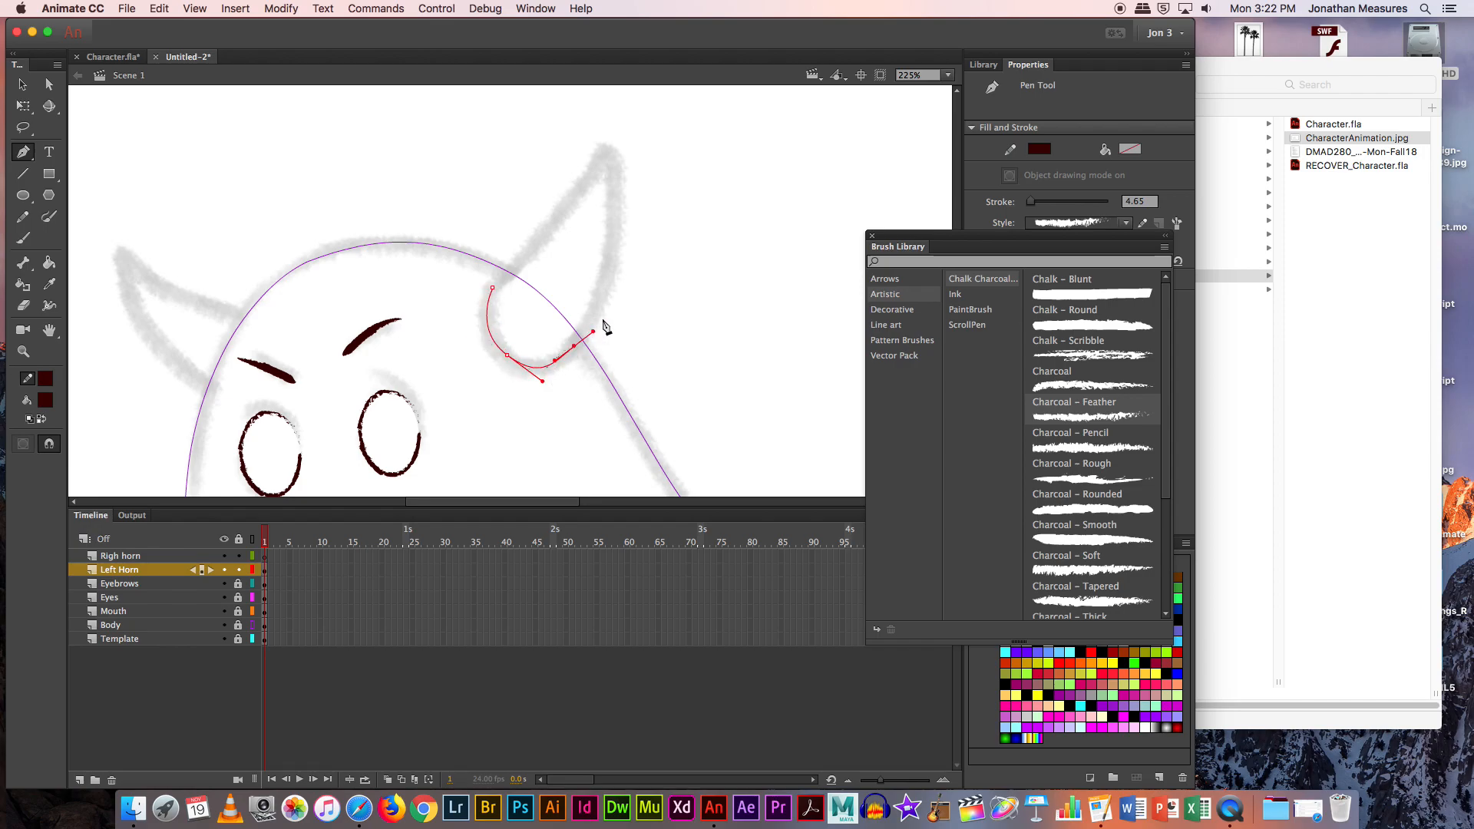
left_click_drag(588, 337, 600, 312)
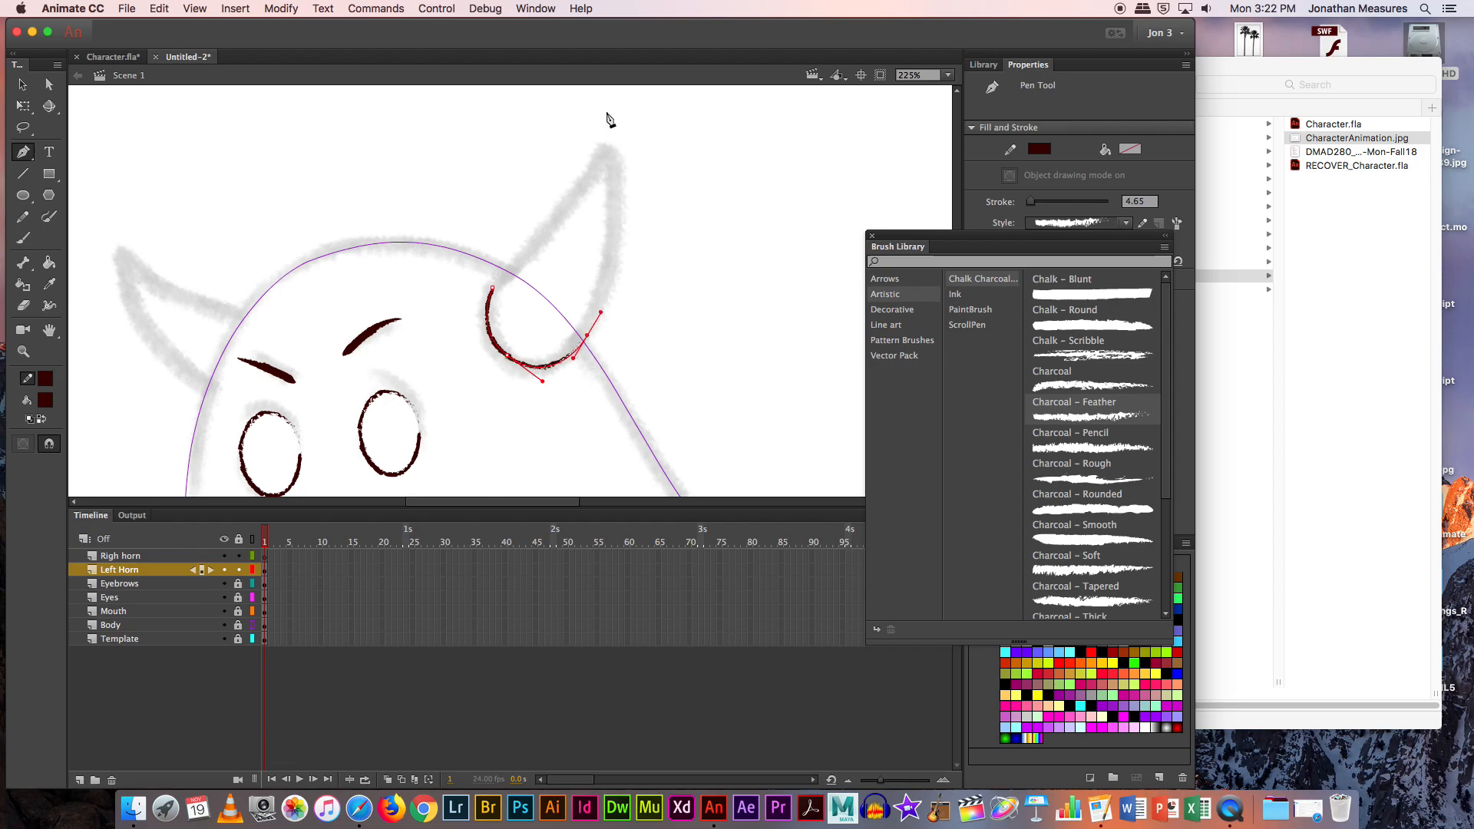
left_click_drag(607, 160, 580, 133)
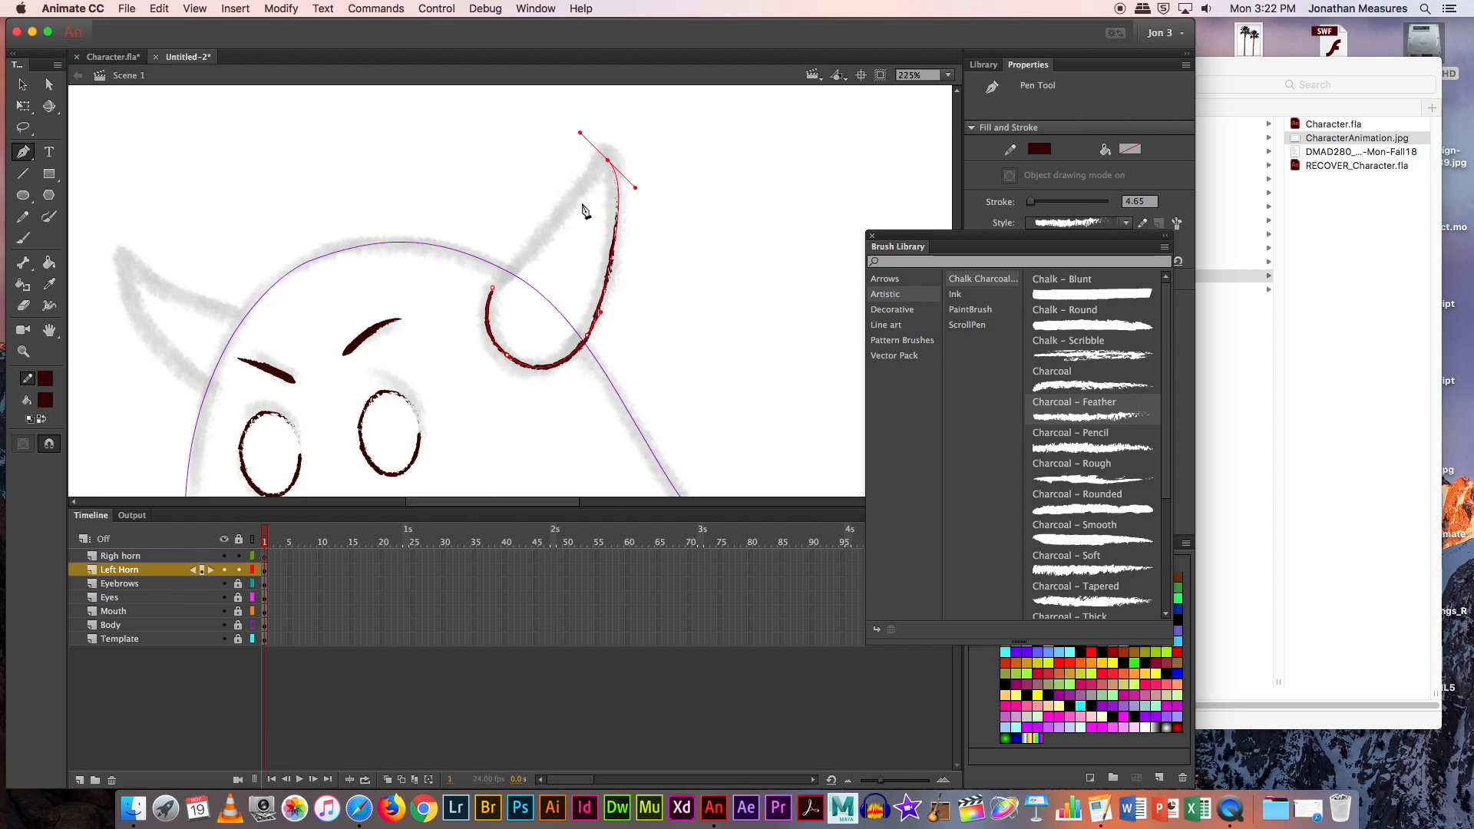
left_click(607, 160)
left_click_drag(597, 154, 569, 210)
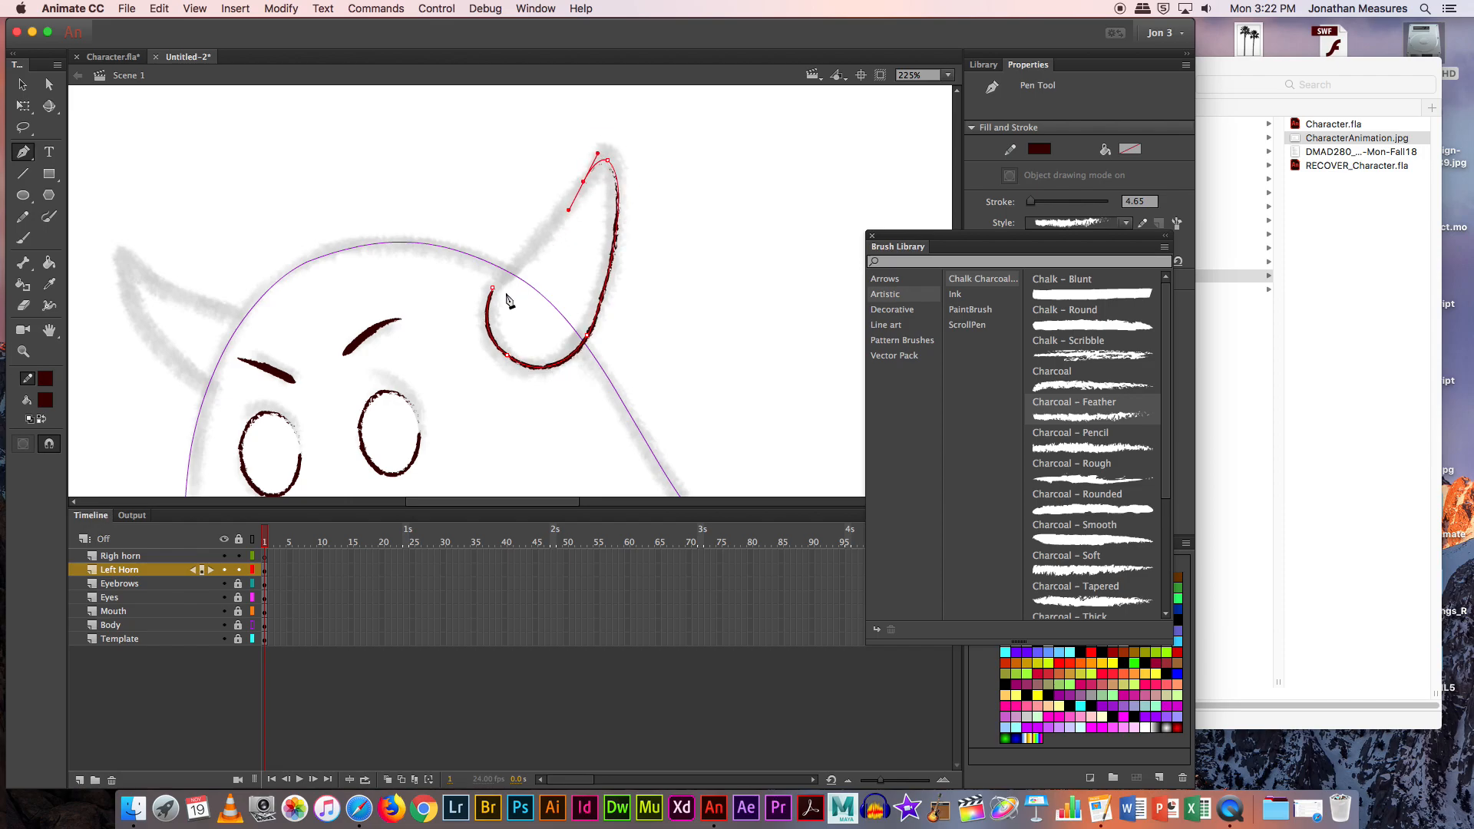
left_click_drag(493, 290, 468, 315)
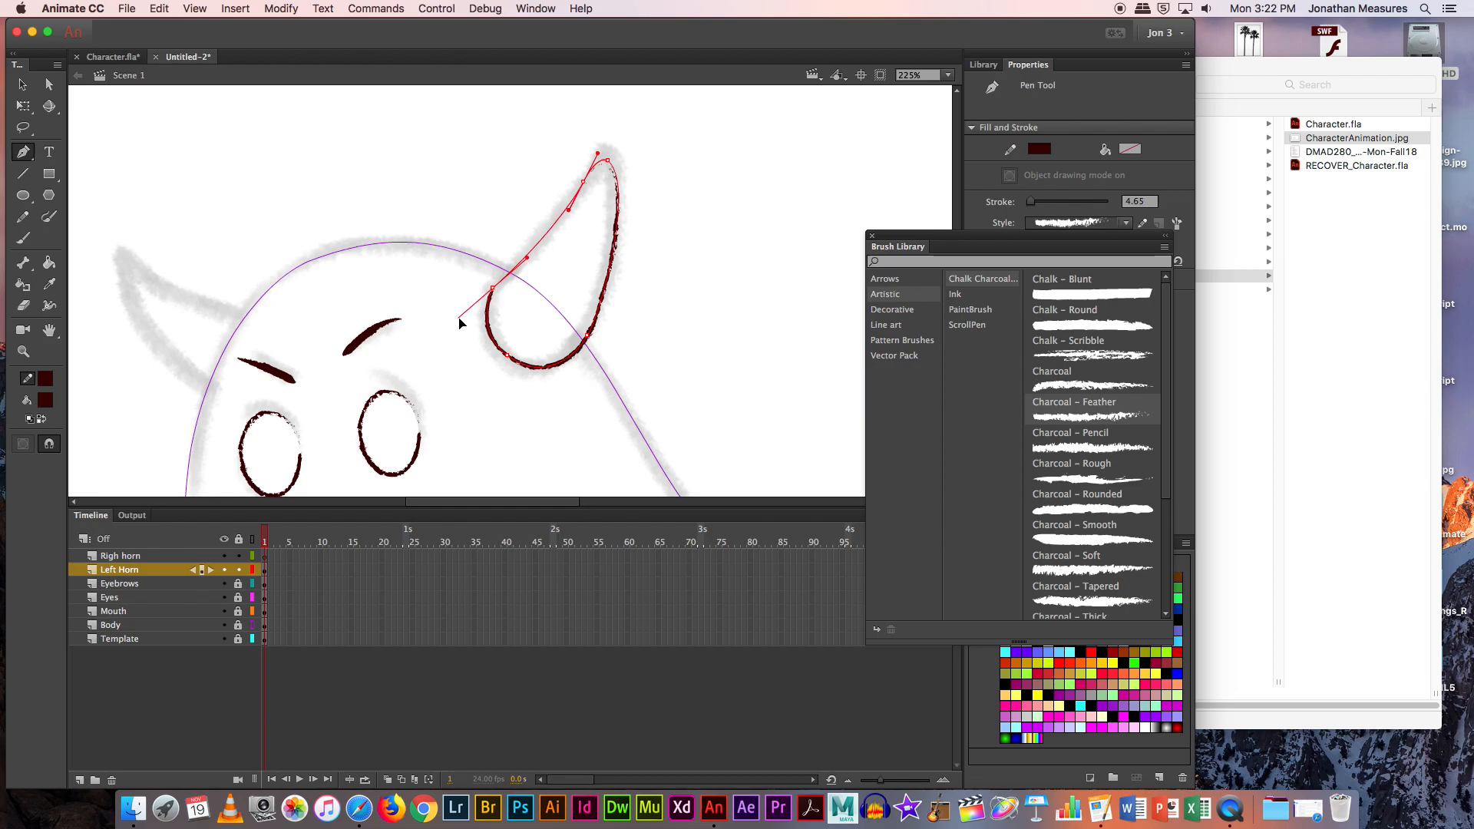
left_click(22, 86)
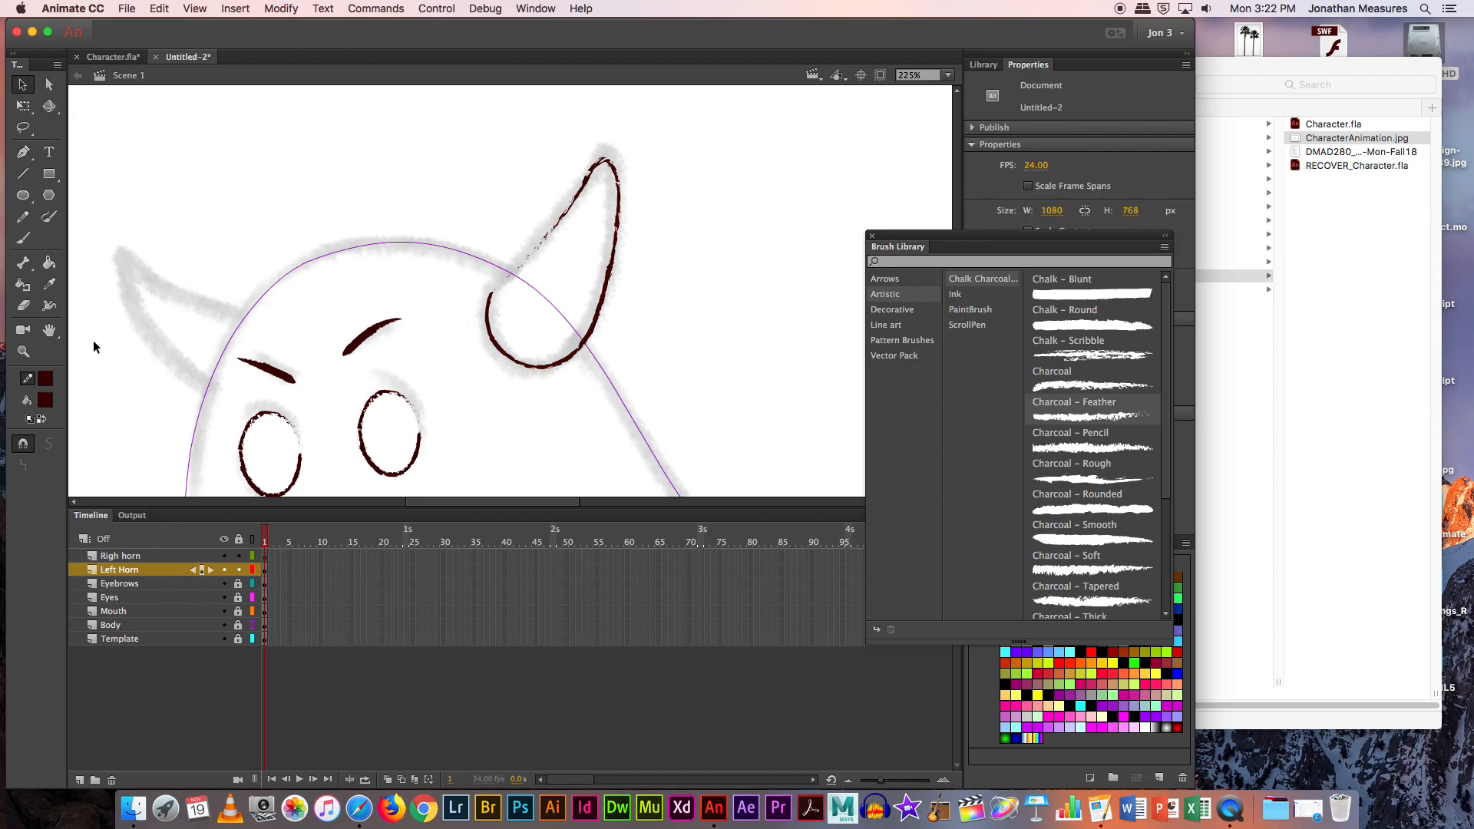
Step: Fill the traced horn with white using the Paint Bucket tool
left_click(46, 400)
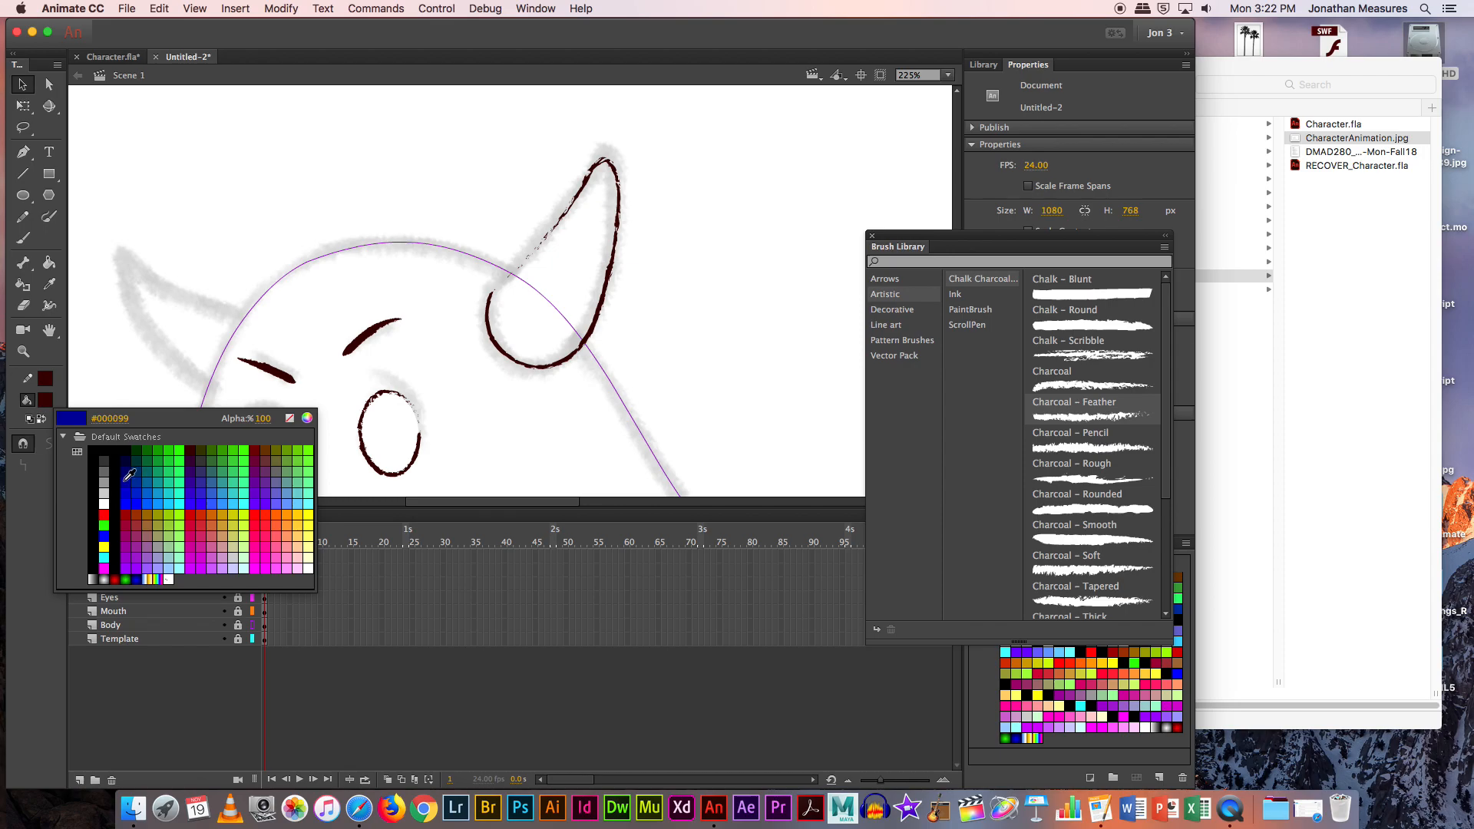
left_click(106, 503)
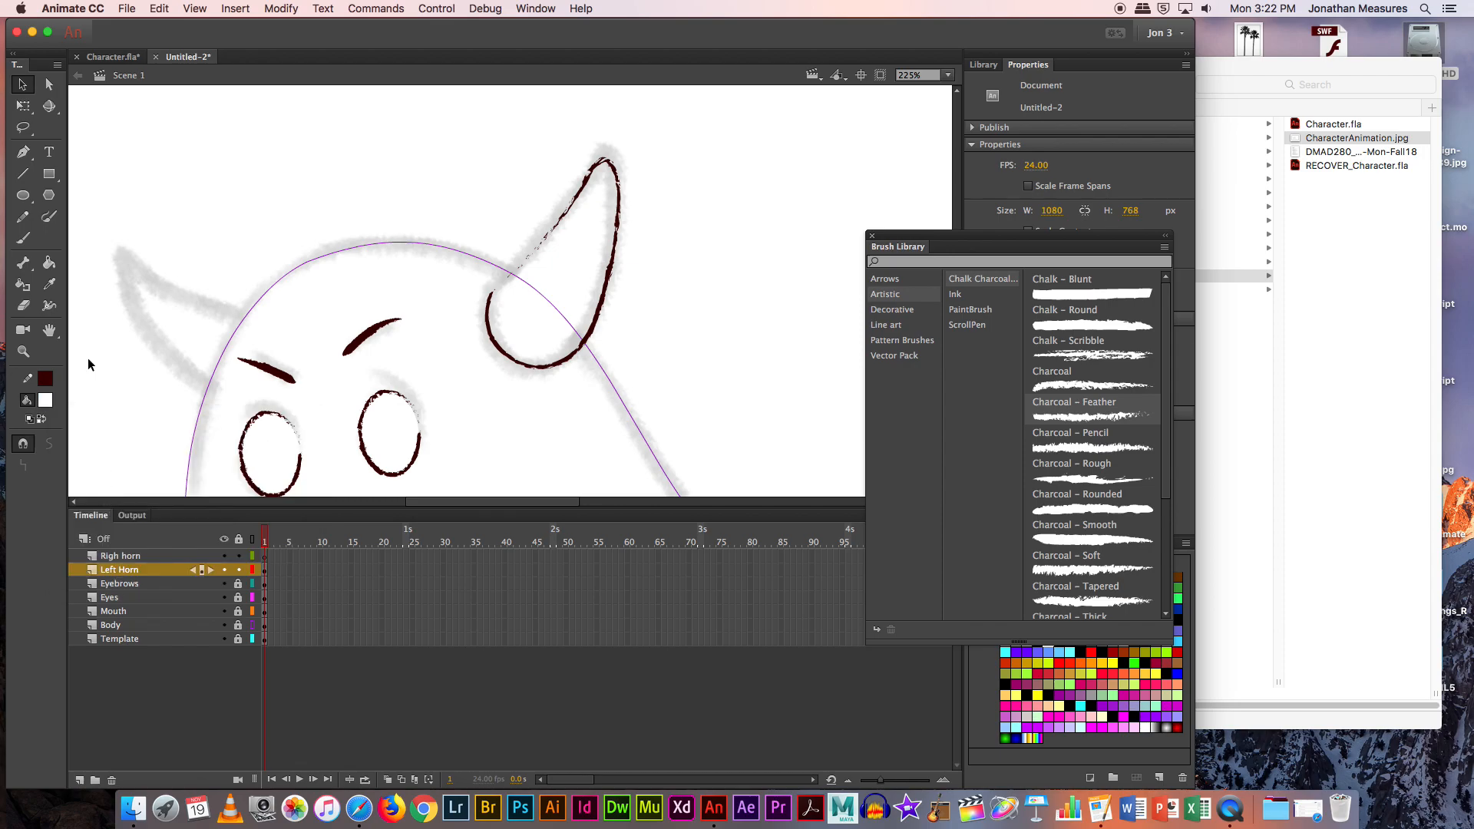
left_click(49, 262)
left_click(525, 316)
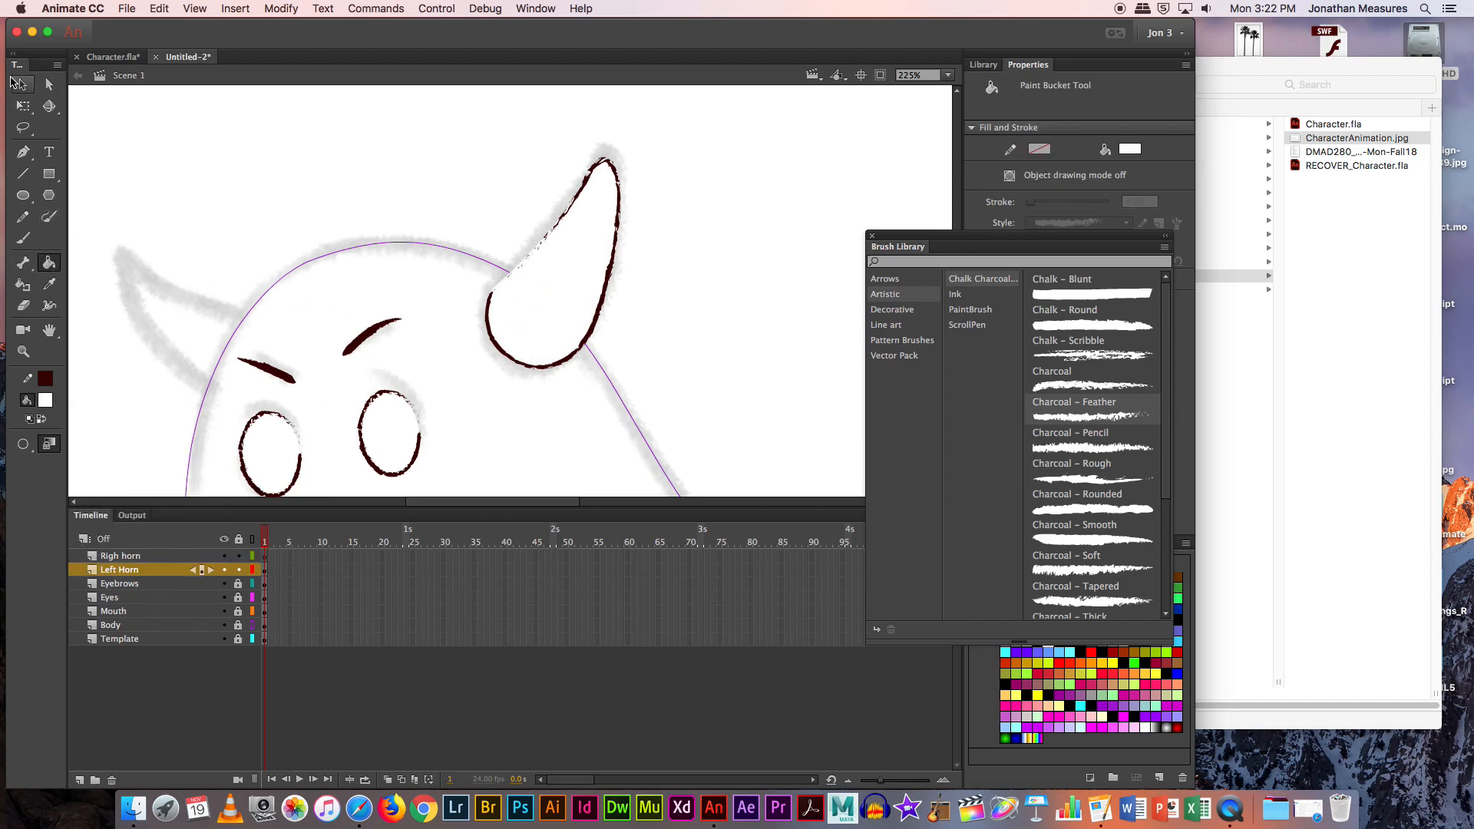
Step: Set the stroke size of the horn's outline to 6.15
left_click(23, 84)
mouse_move(424, 103)
left_mouse_down()
mouse_move(560, 201)
mouse_move(694, 408)
left_mouse_up()
left_click_drag(1010, 236, 978, 482)
left_click_drag(1030, 272, 1031, 274)
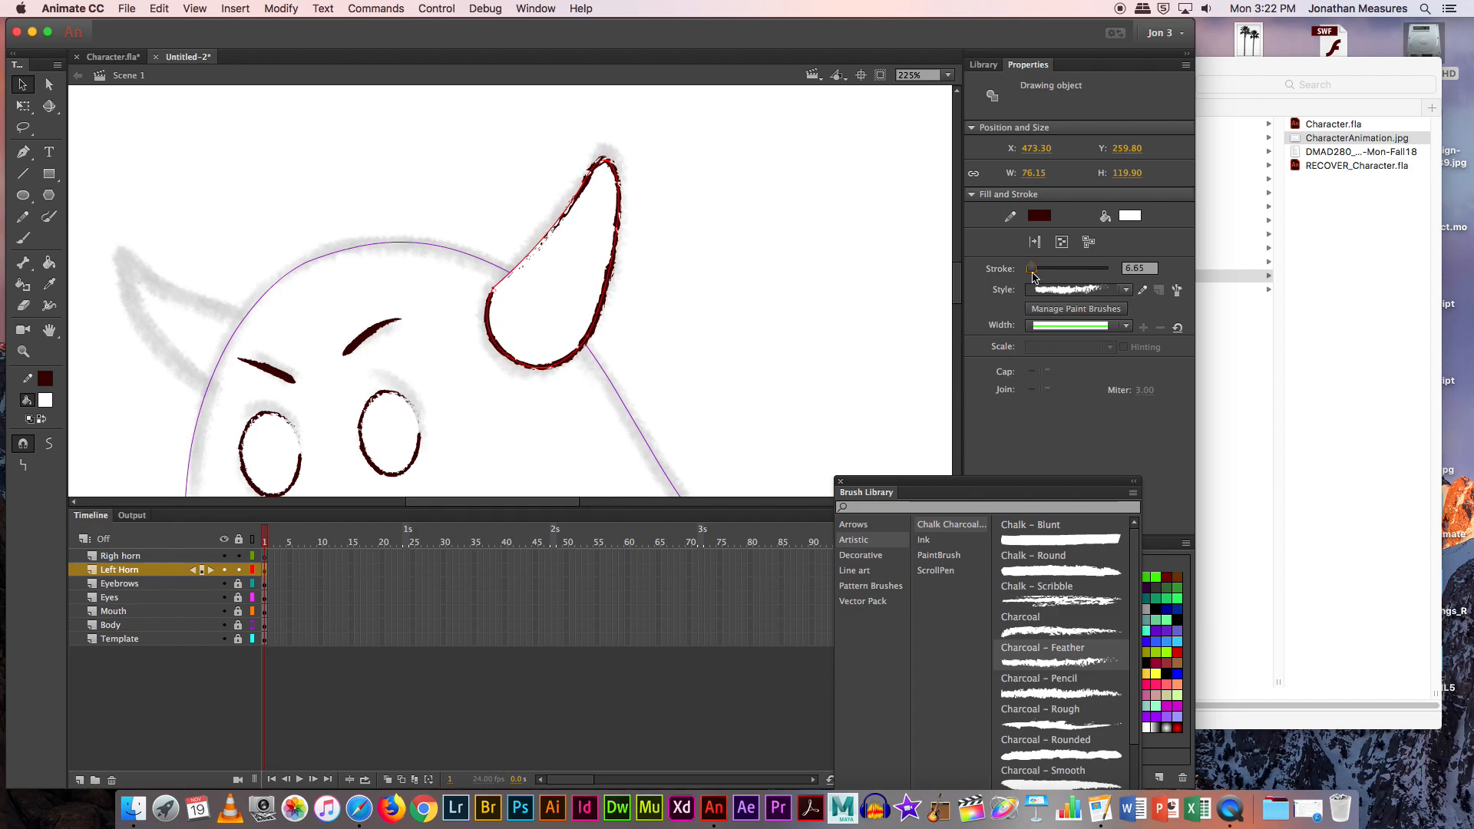
Step: Convert the horn drawing into a Graphic symbol named horn
left_click(25, 85)
left_click(280, 9)
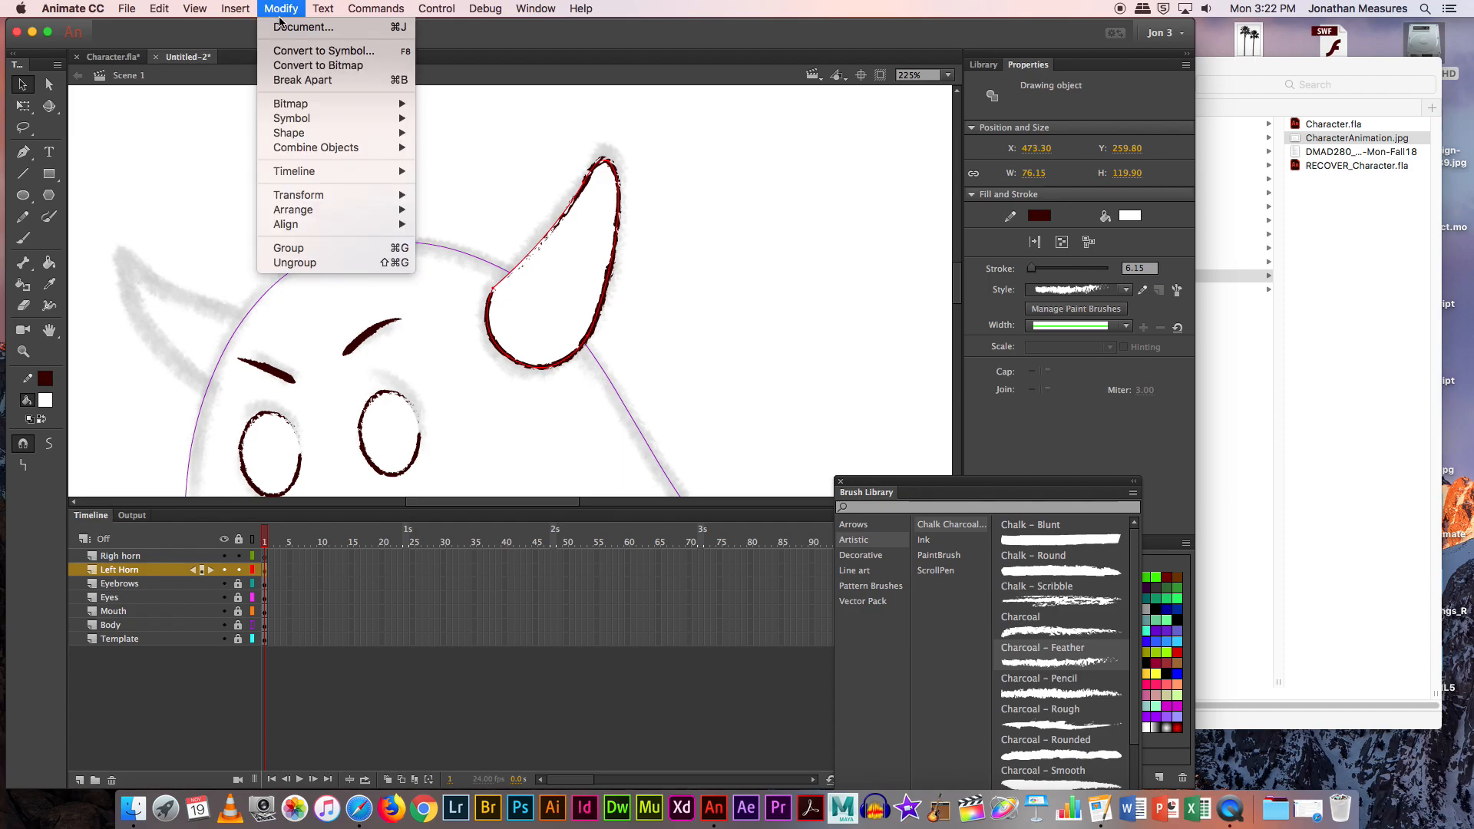
left_click(289, 52)
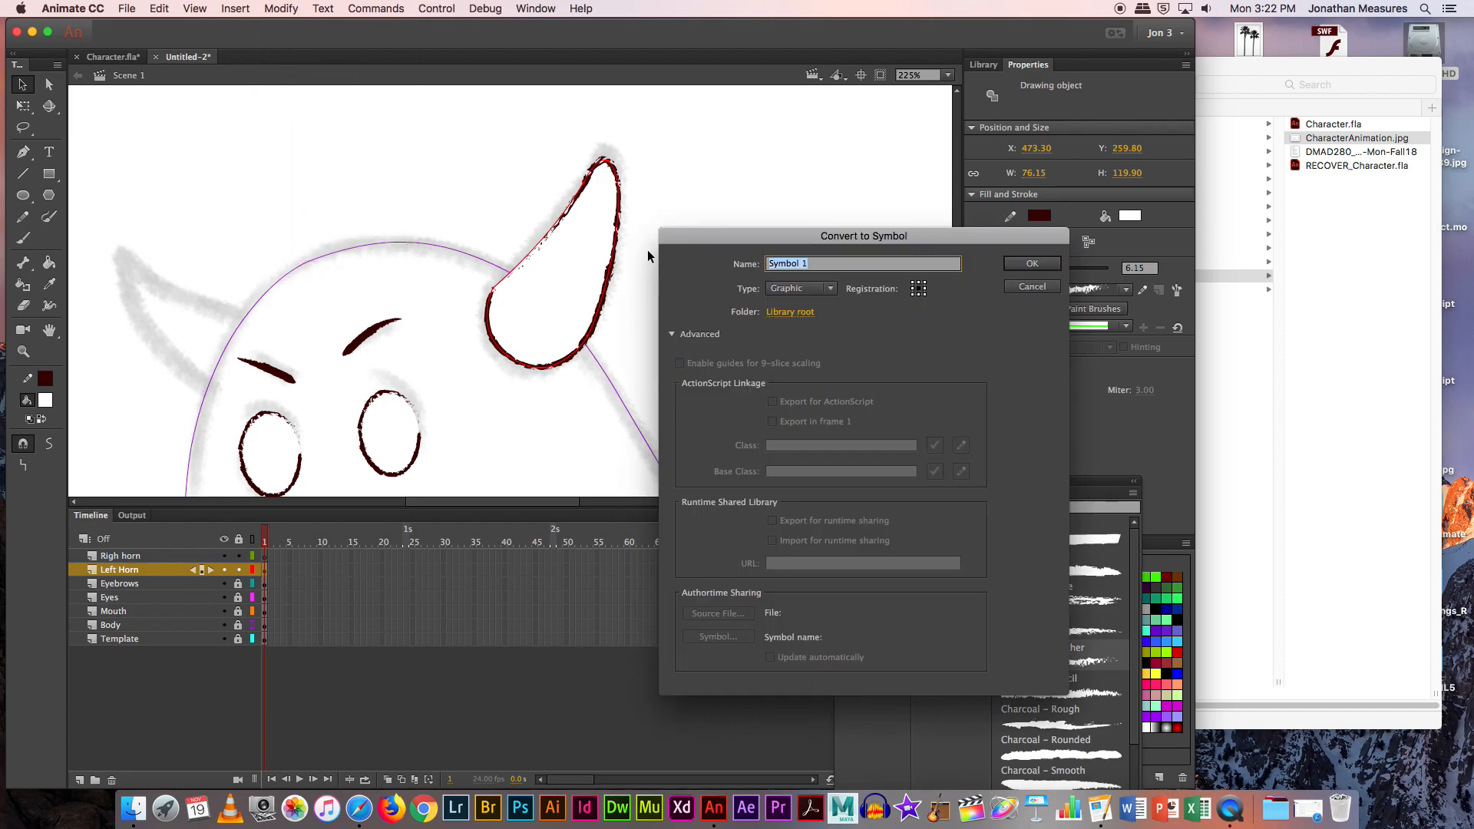
type("horn")
key("Return")
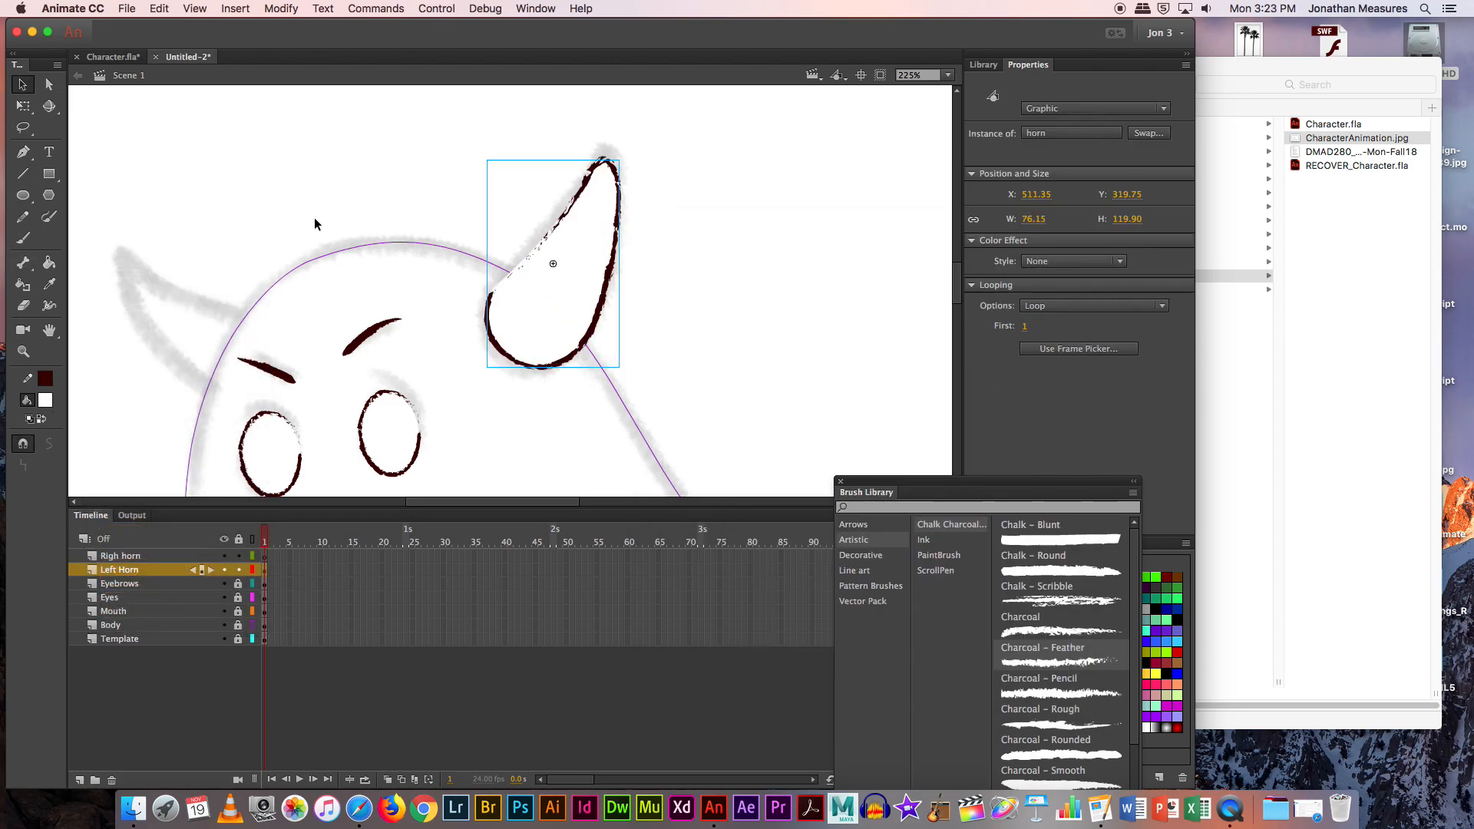
Step: Duplicate the horn instance over the left-hand sketched horn and transfer the copy in place to the Righ horn layer
left_click_drag(535, 301, 136, 313)
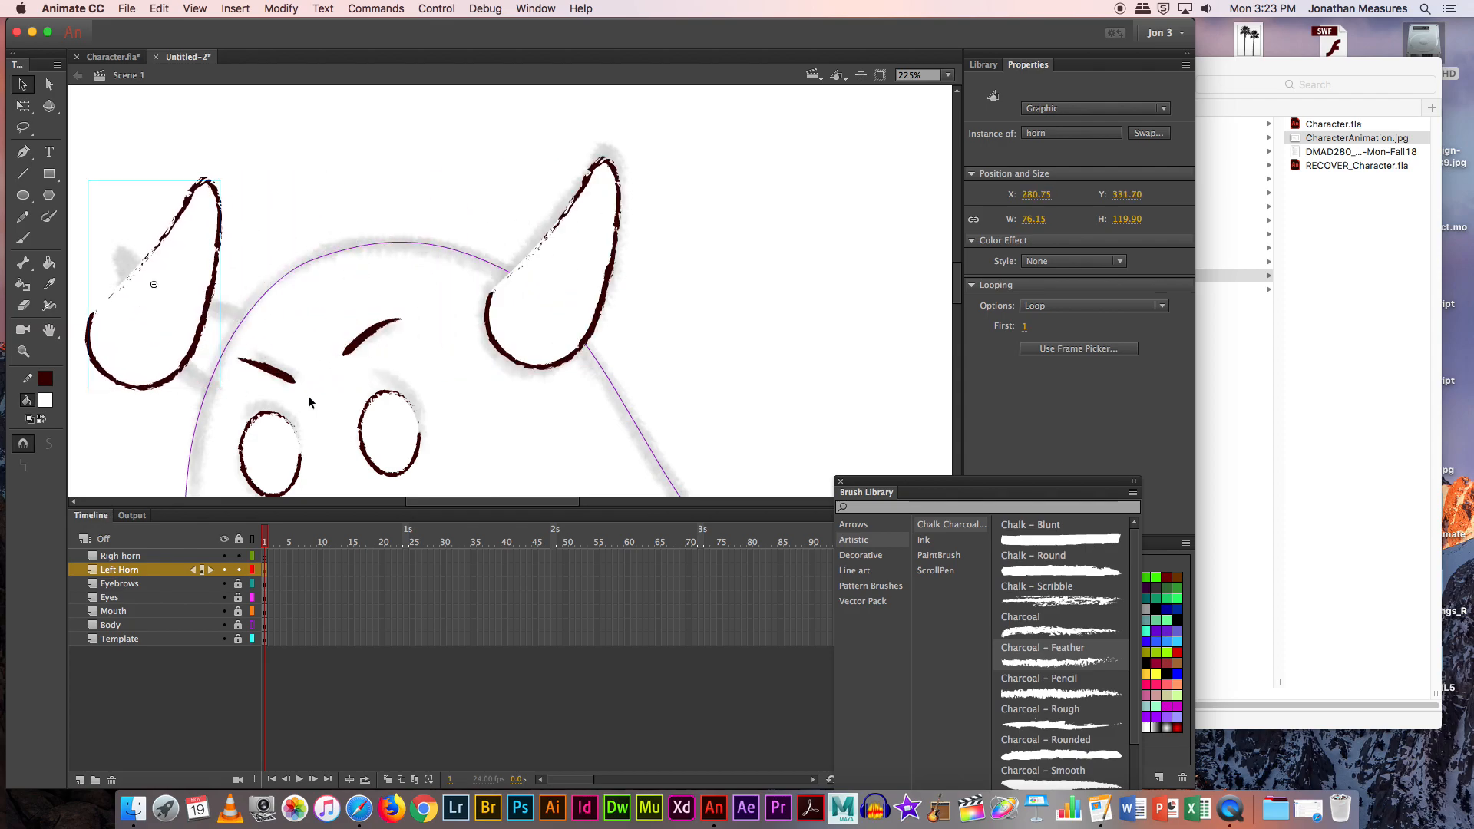
key("super+x")
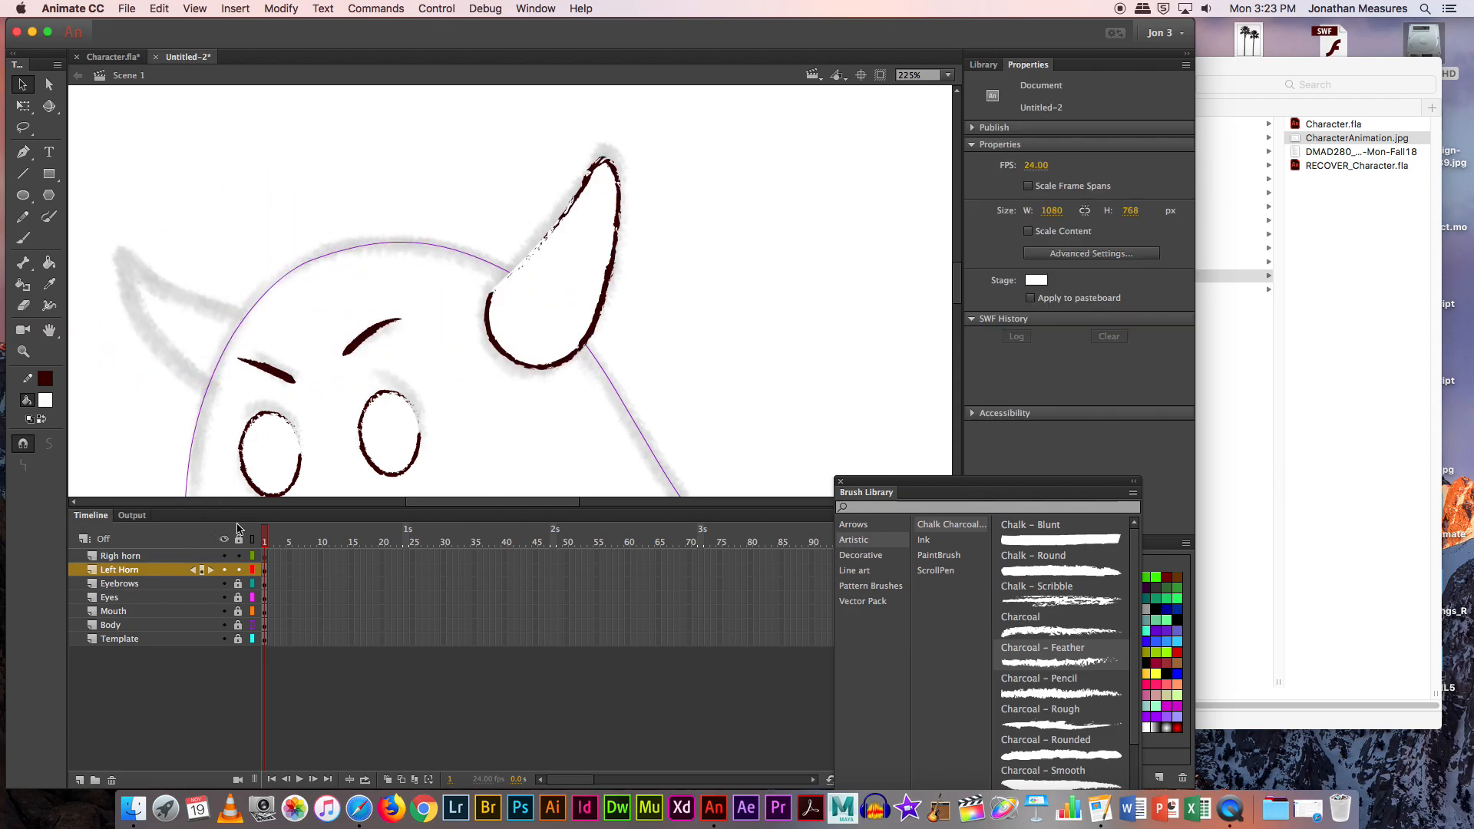
left_click(264, 557)
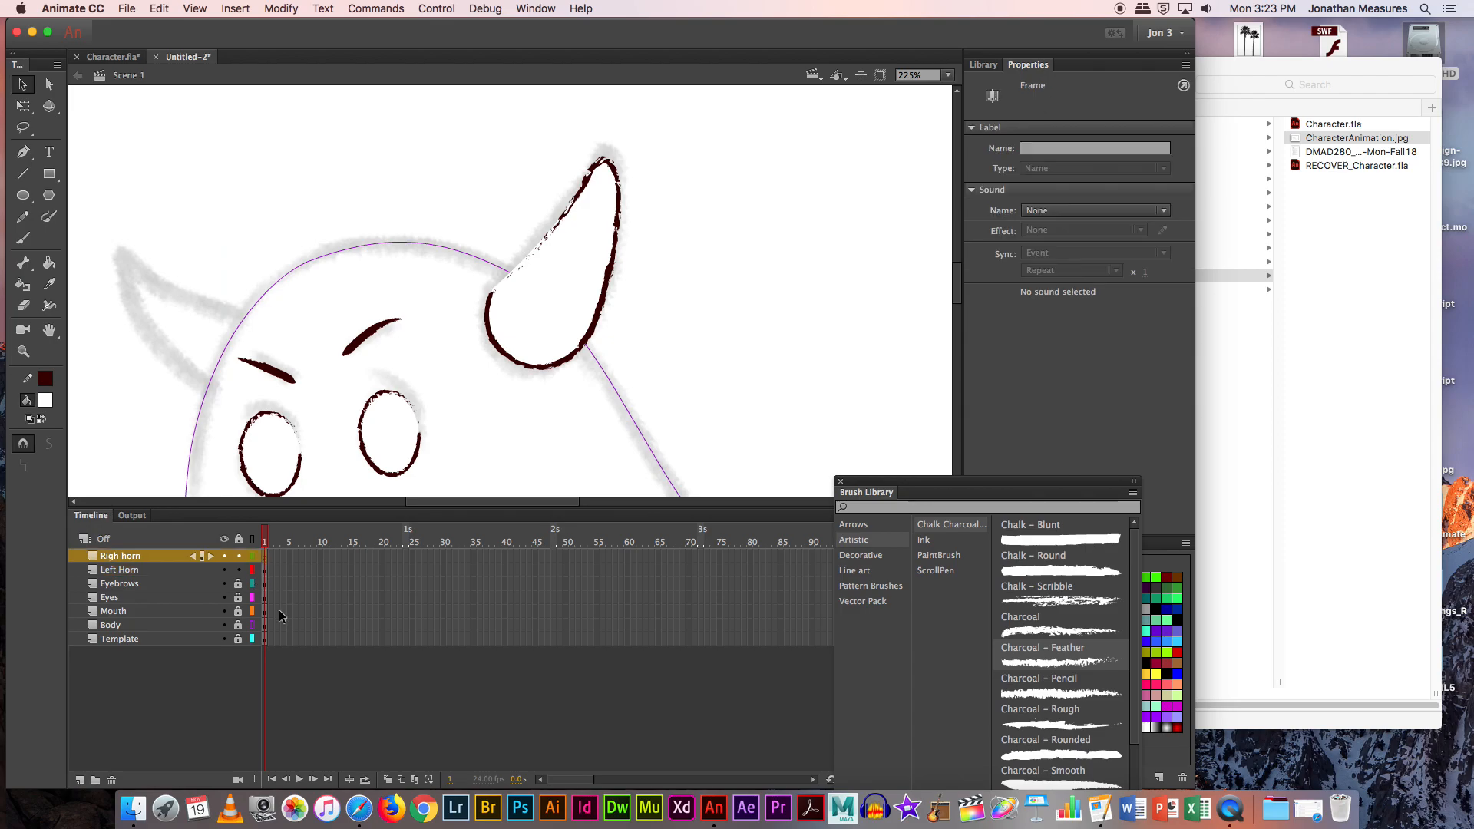
key("shift+super+v")
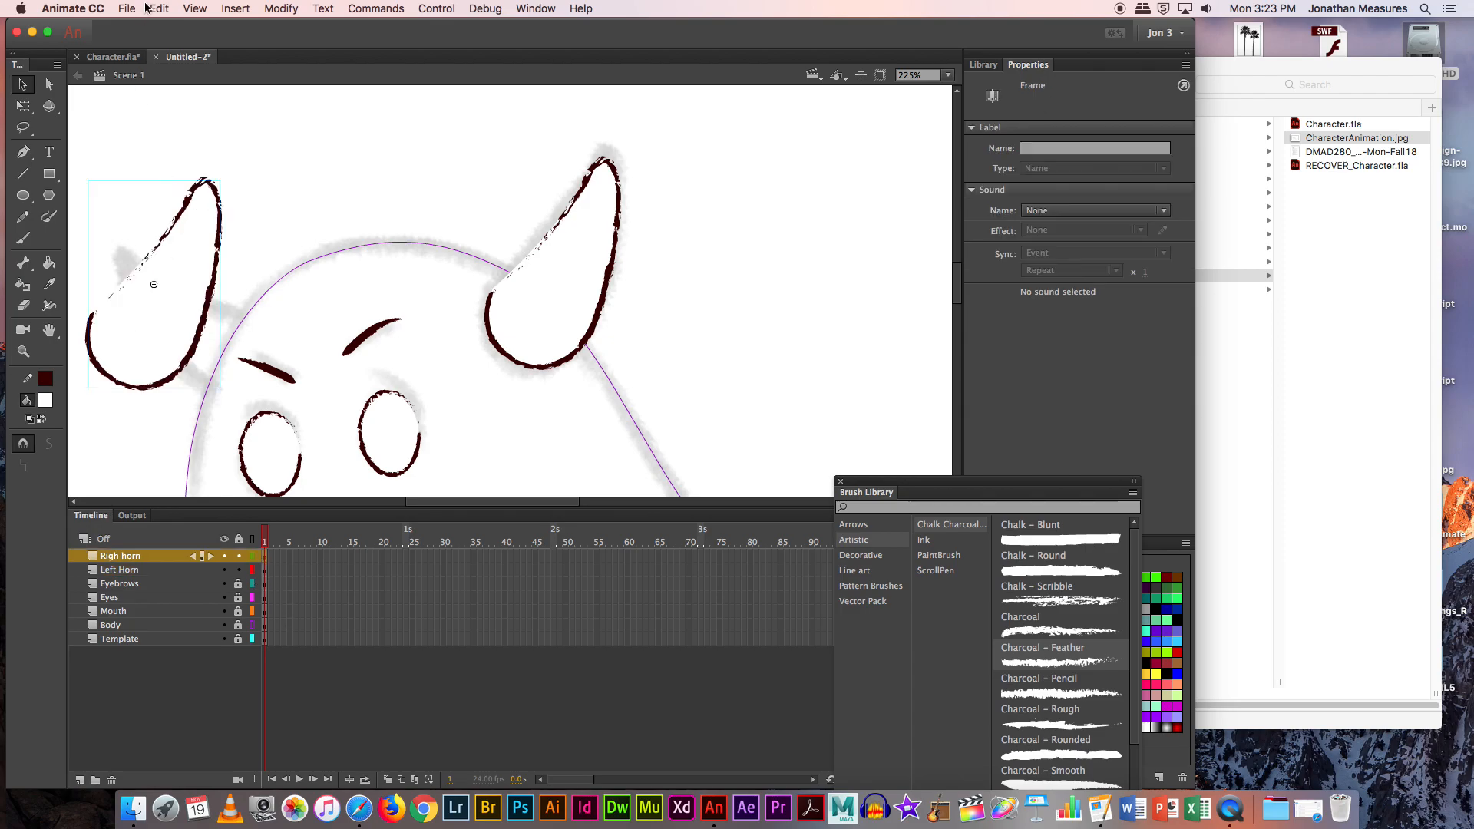
Step: Flip the copied horn horizontally and position it over the left-hand sketched horn at about X 304, Y 349
left_click_drag(858, 483, 707, 140)
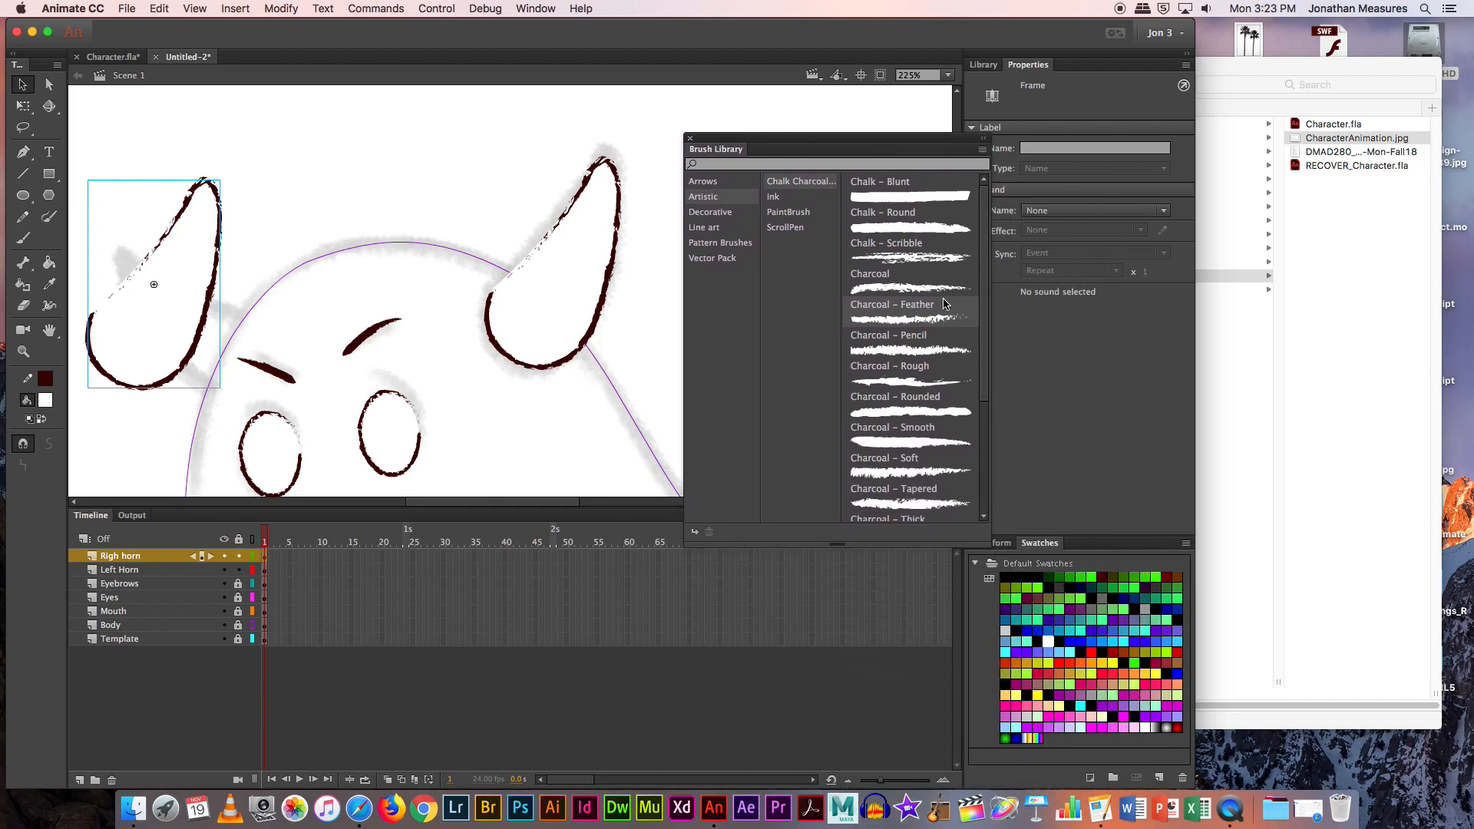
left_click(1002, 544)
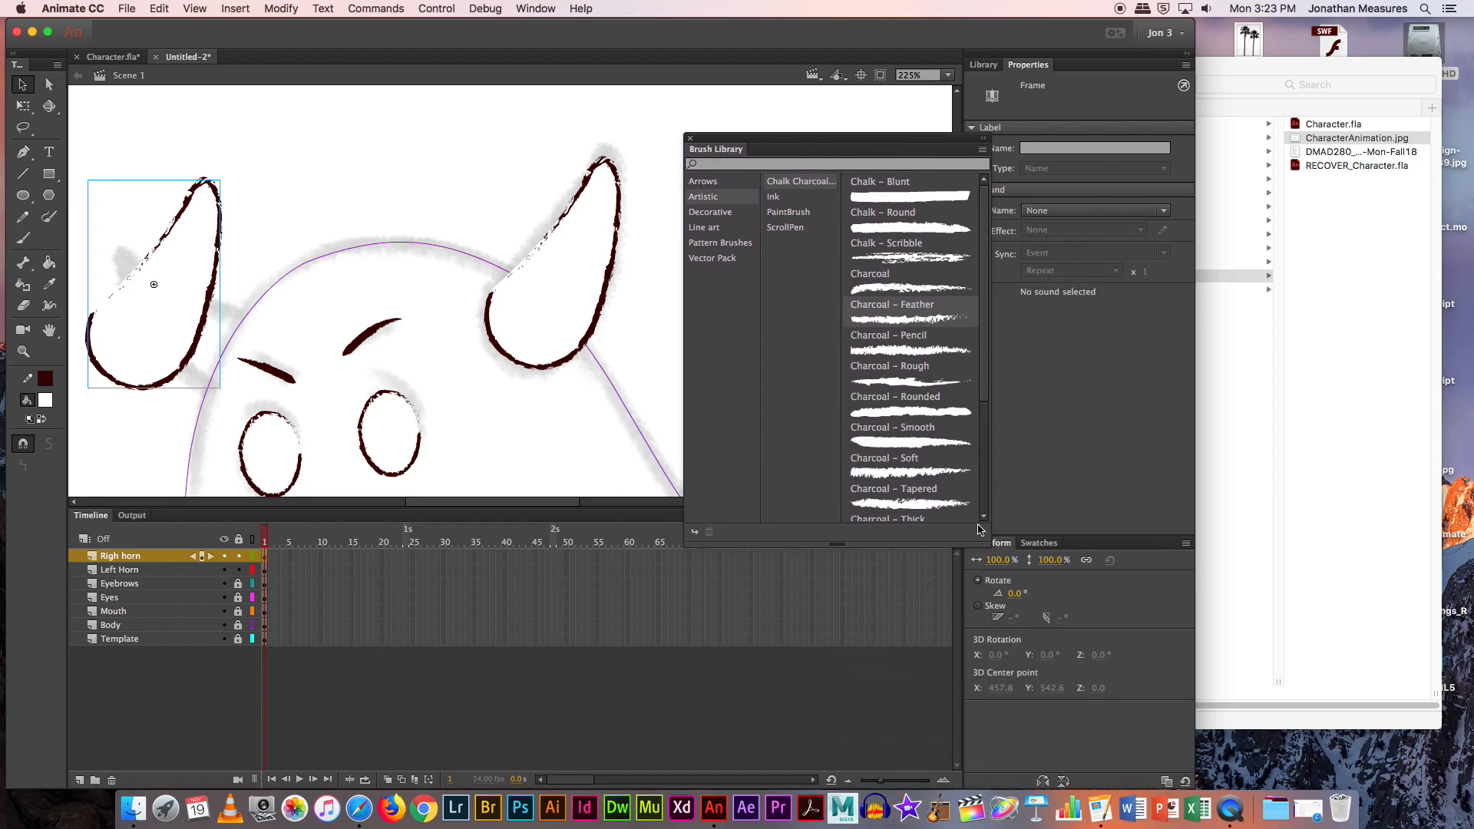
left_click(1042, 781)
left_click_drag(130, 337, 172, 367)
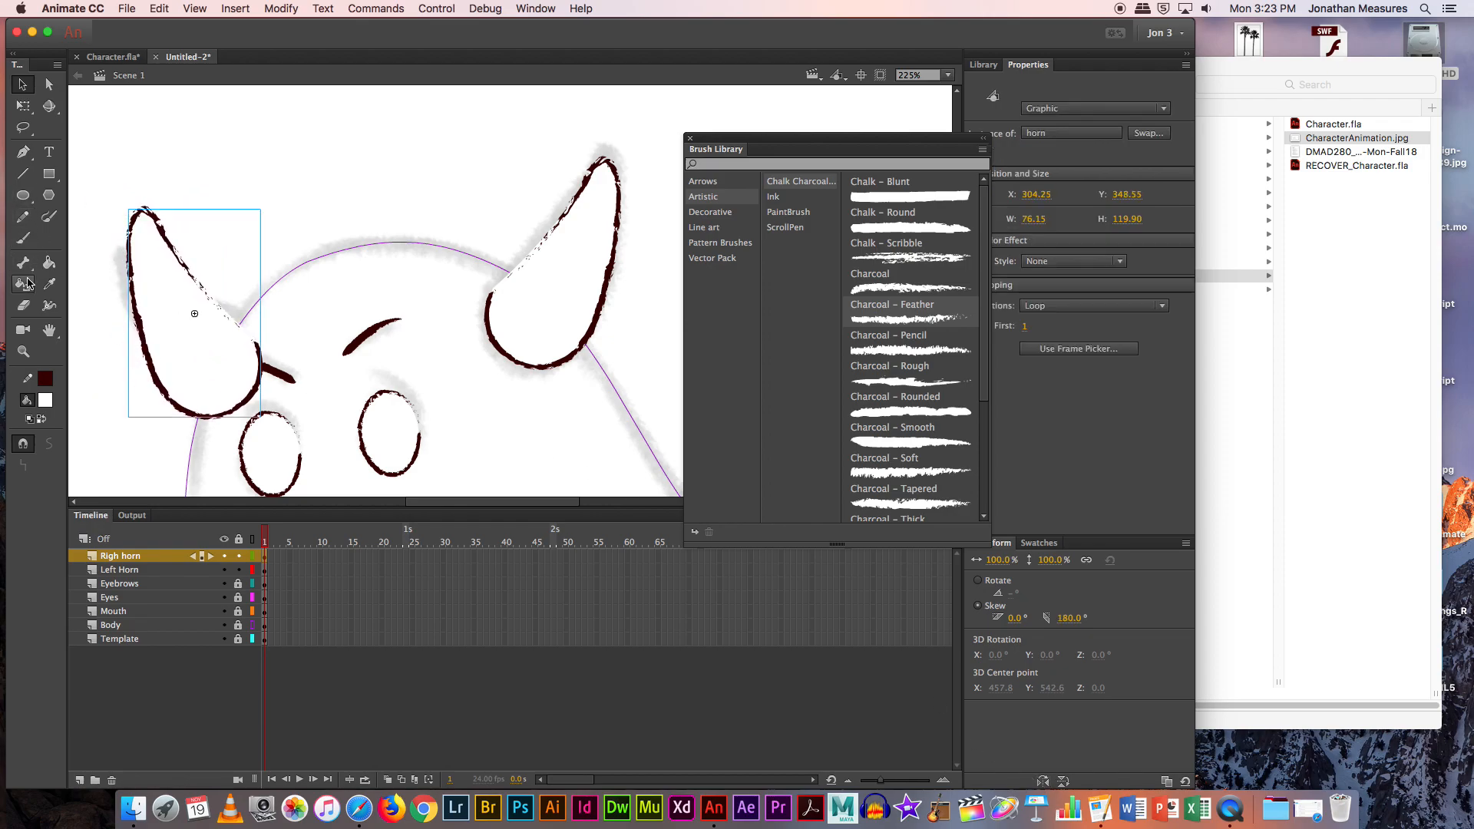
Step: Rotate the mirrored horn about 15° counterclockwise to match the sketch and move its transformation point to the horn's base
left_click(23, 106)
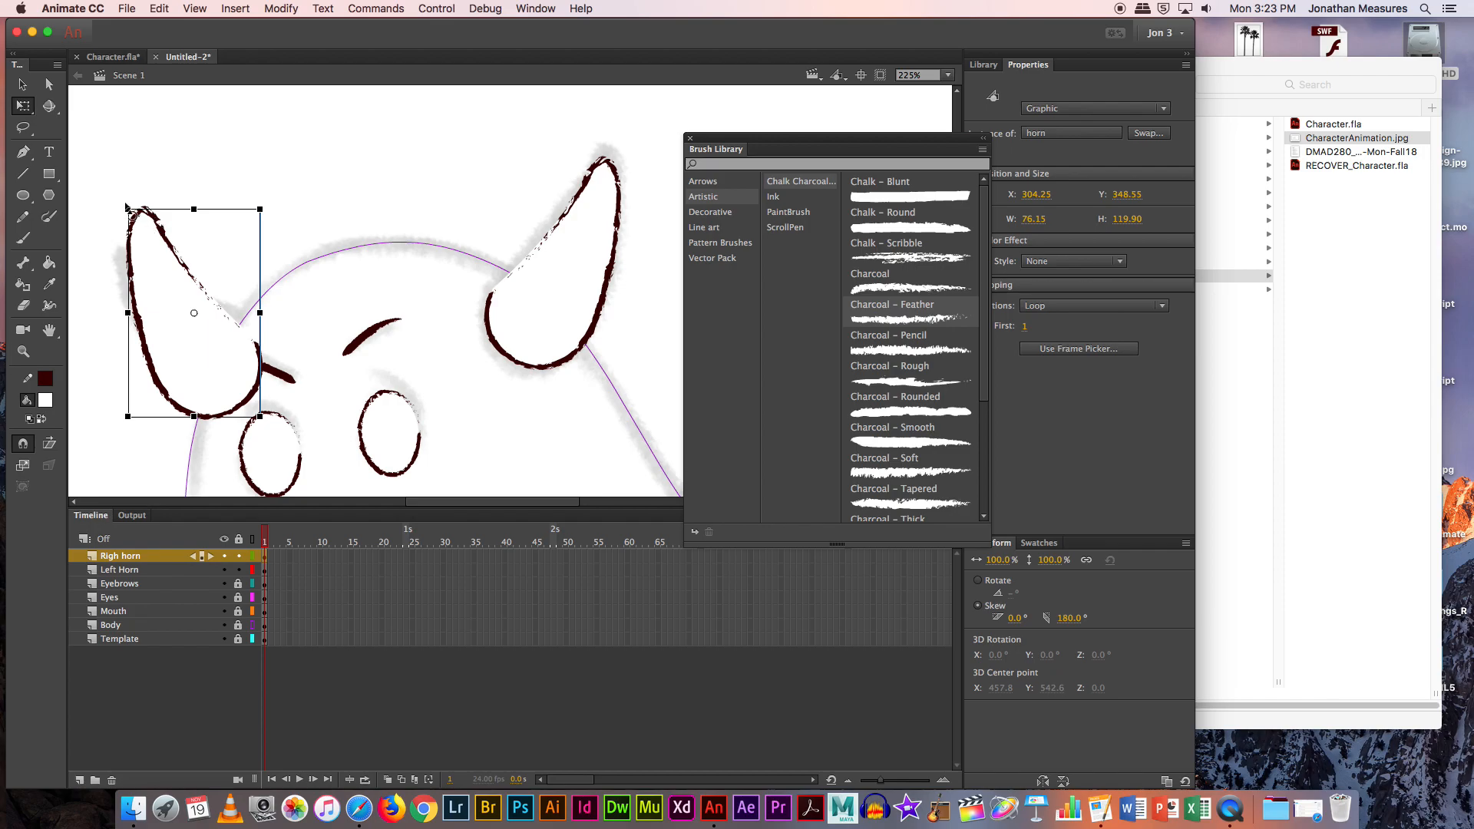
left_click_drag(125, 214, 103, 230)
left_click_drag(195, 315, 231, 376)
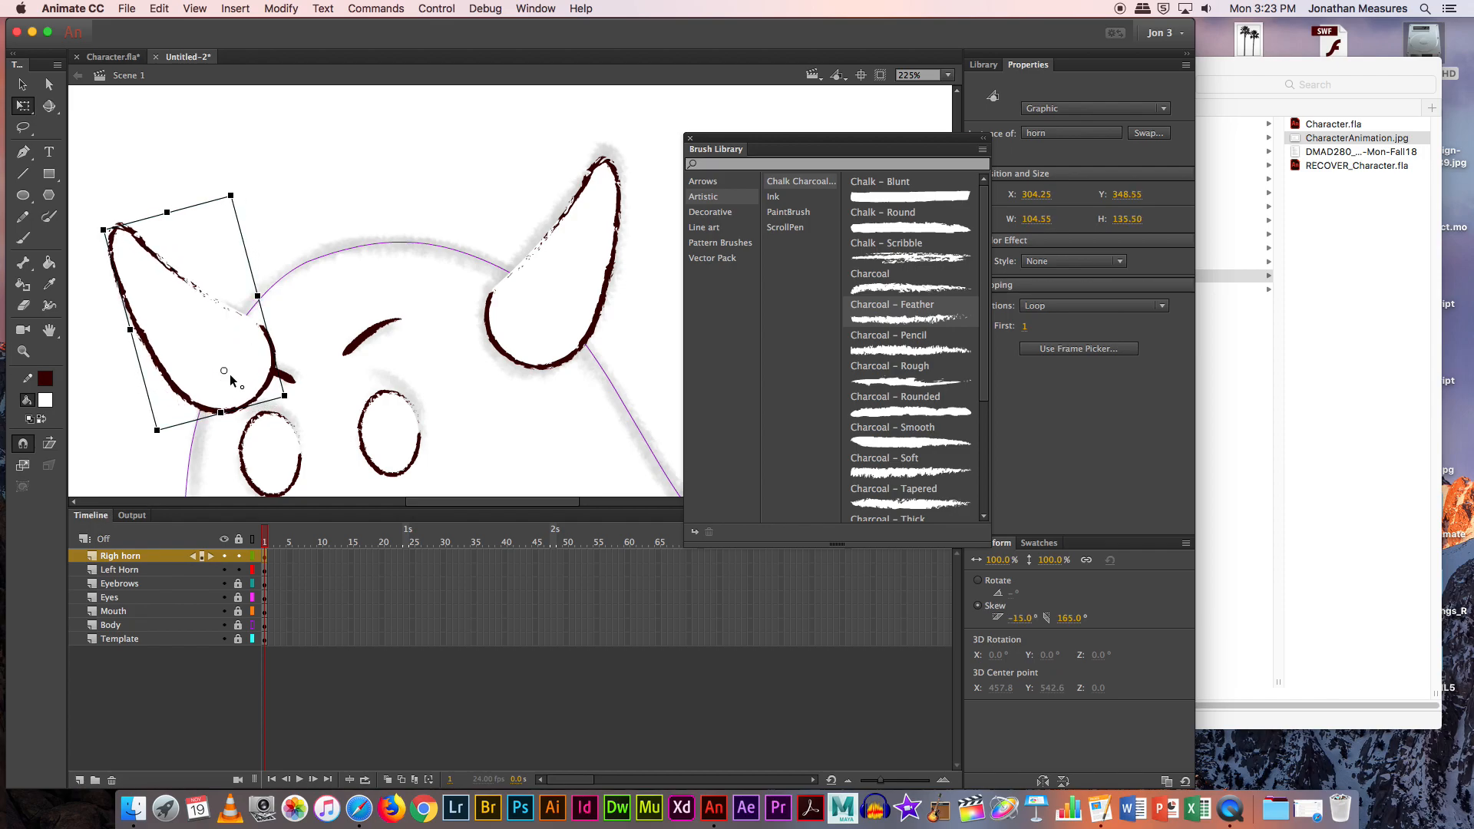
left_click(23, 83)
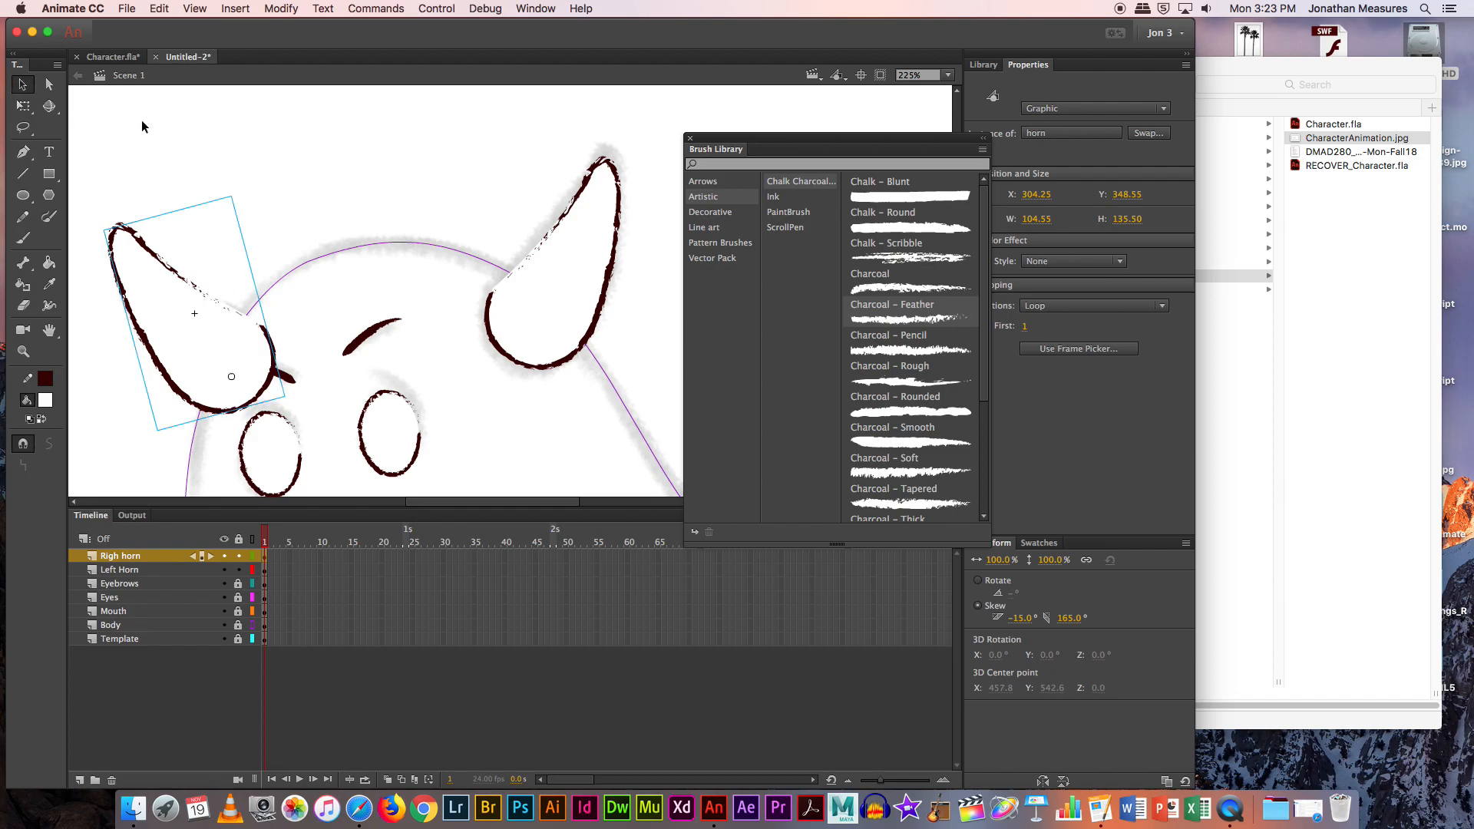
Step: Move the transformation point of the horn on the Left Horn layer down to the middle of its base
left_click(549, 338)
key("q")
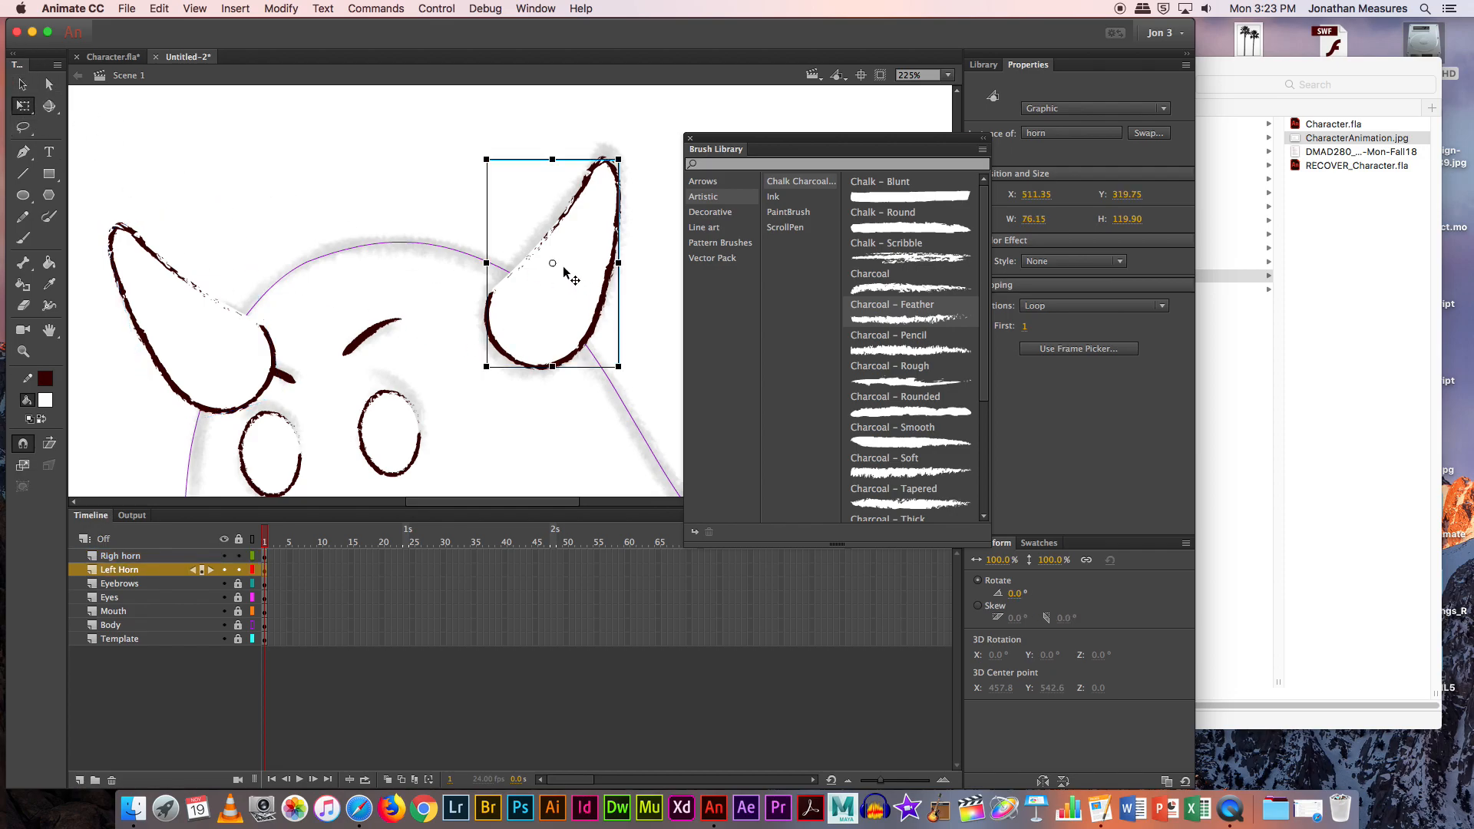
left_click_drag(551, 263, 531, 342)
left_click(23, 85)
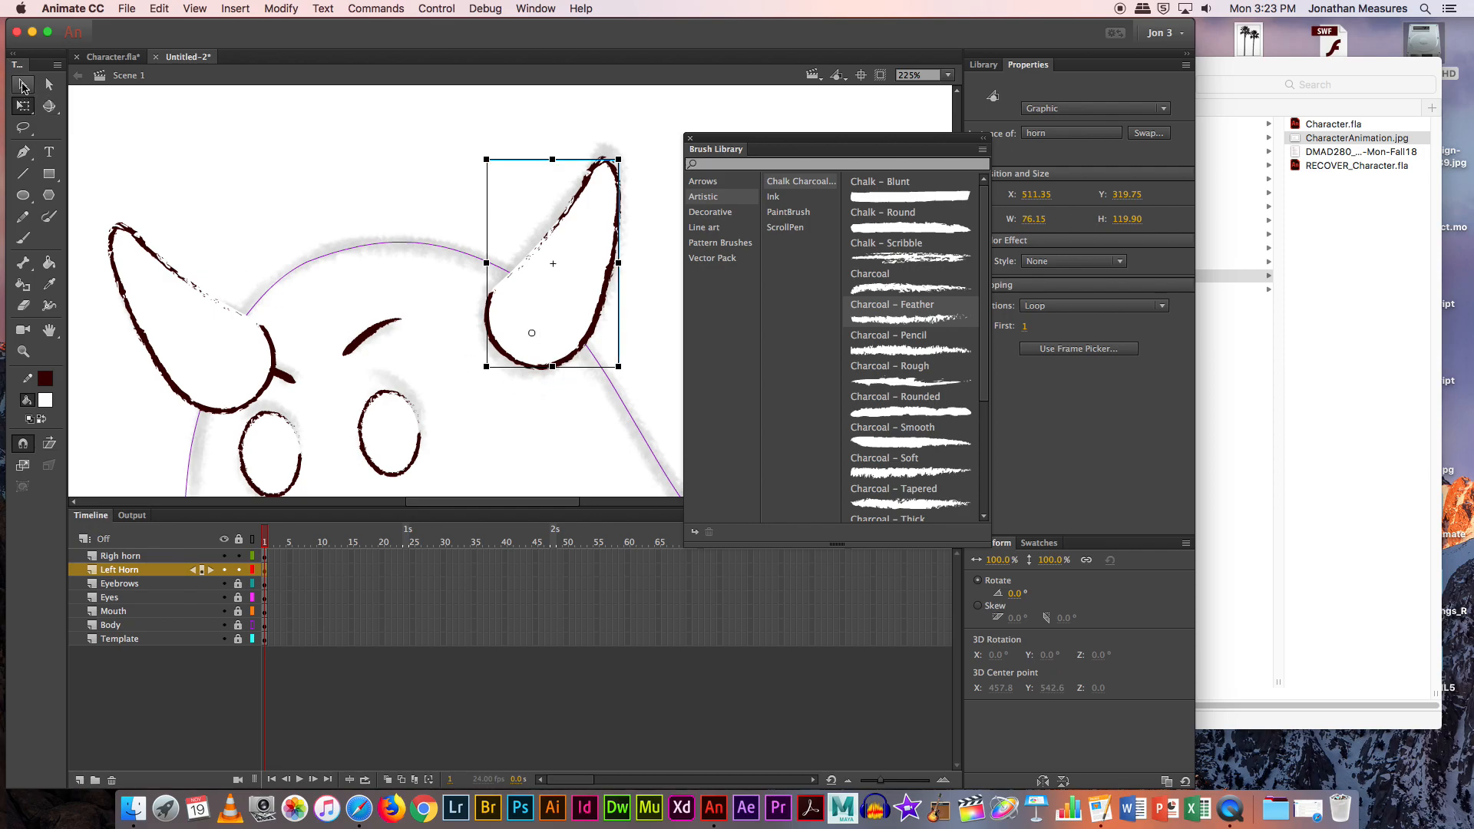
Step: Move the Righ horn layer directly beneath the Body layer and turn off outline display for the Body layer
left_click(230, 350)
left_click(151, 571)
left_click_drag(151, 571, 157, 634)
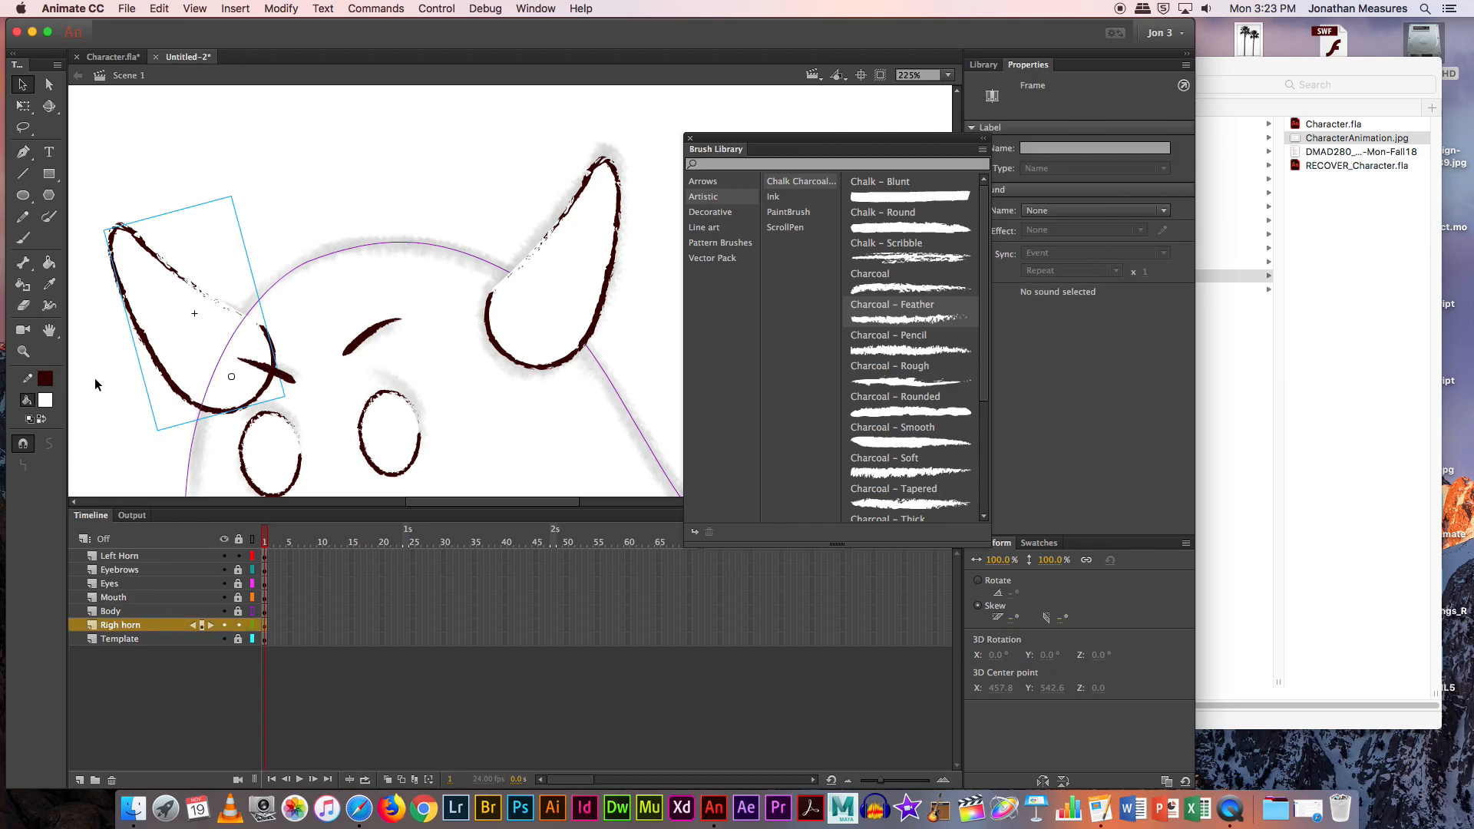
left_click(84, 396)
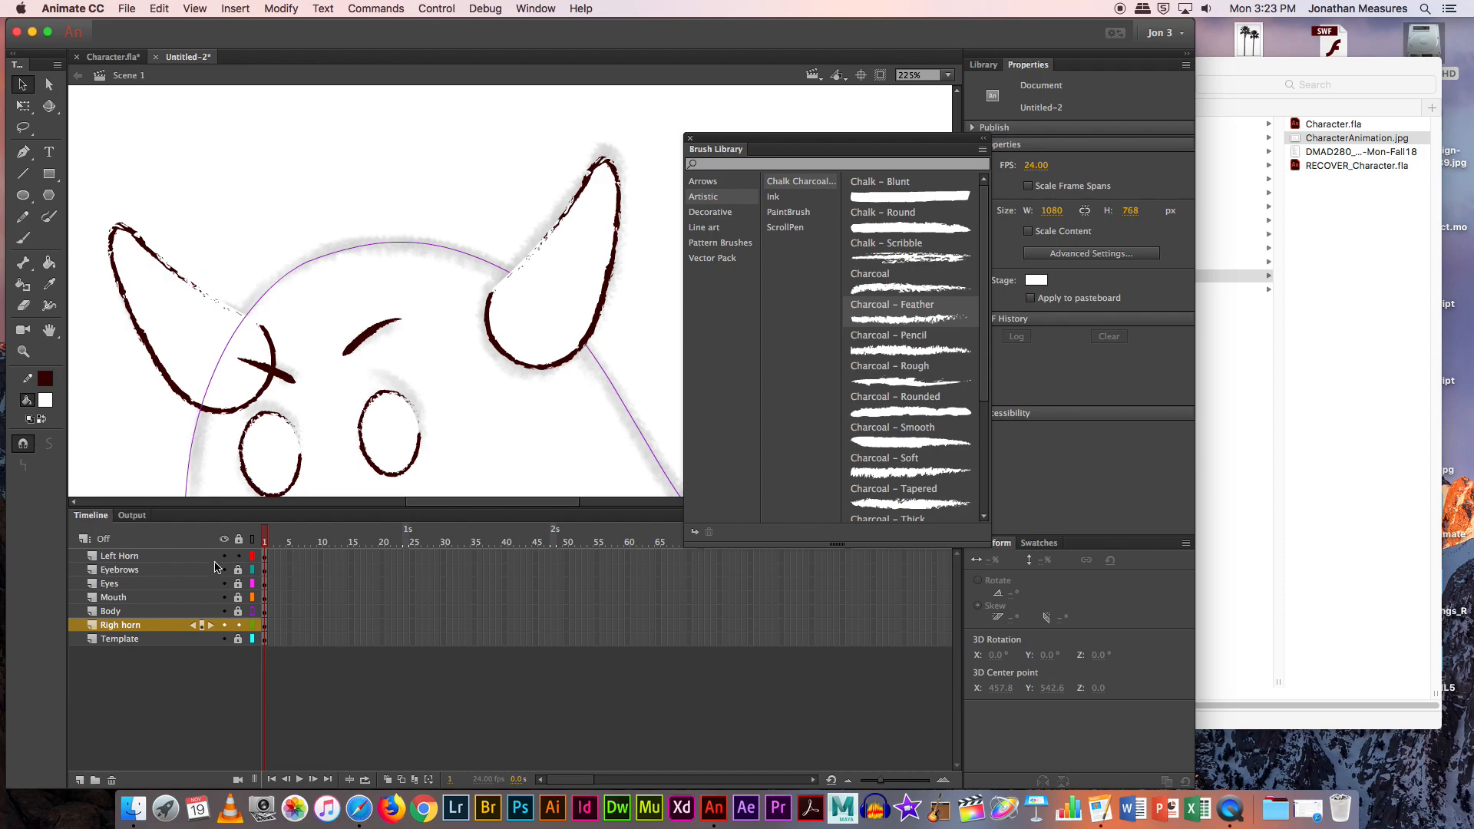
left_click(251, 611)
Step: Examine the assembled character on the stage, checking the horns, face and body up close and as a whole
key("super+minus")
key("super+minus")
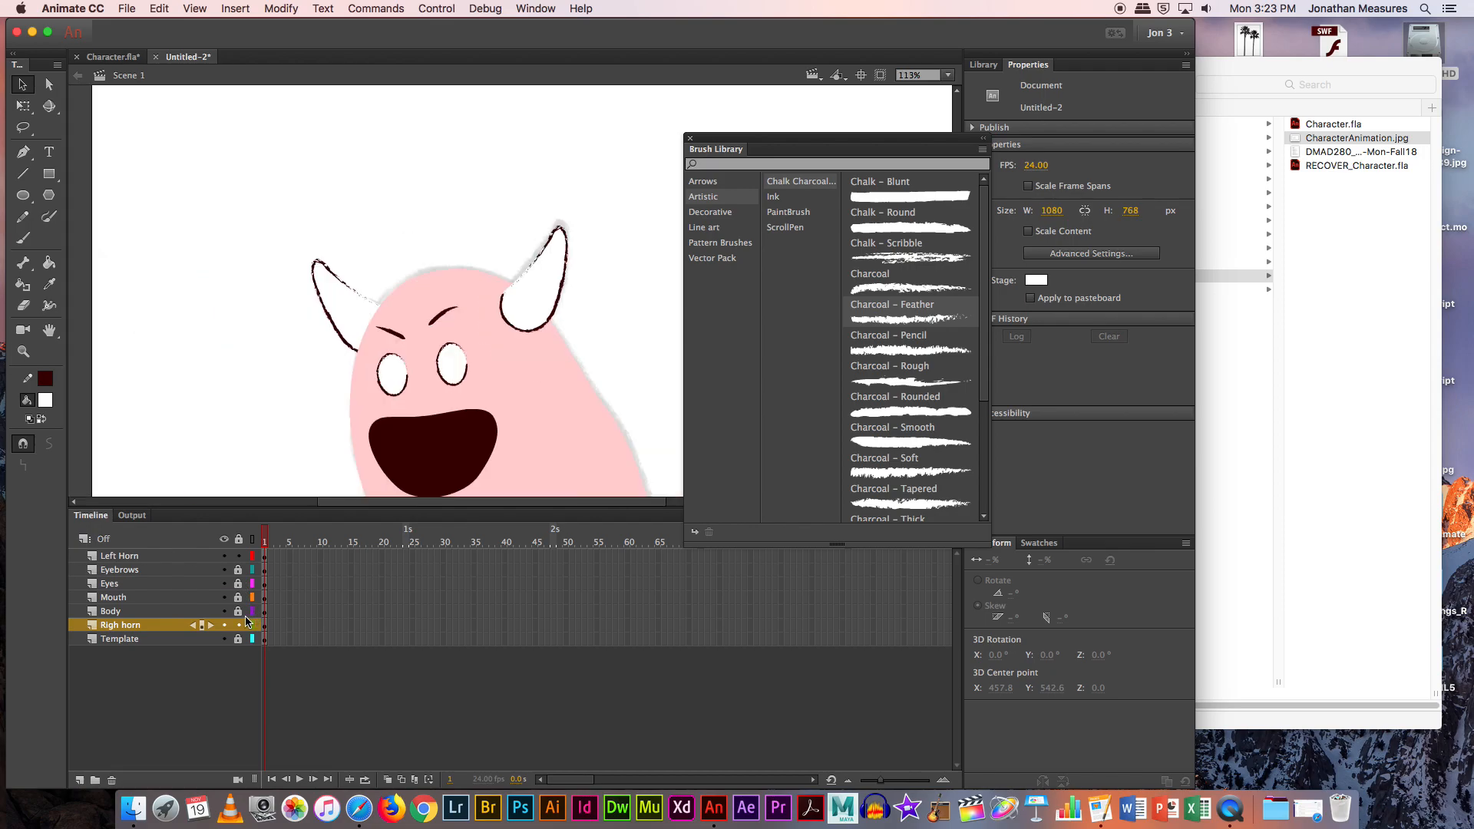
left_click_drag(411, 248, 662, 477)
left_click_drag(510, 346, 345, 326)
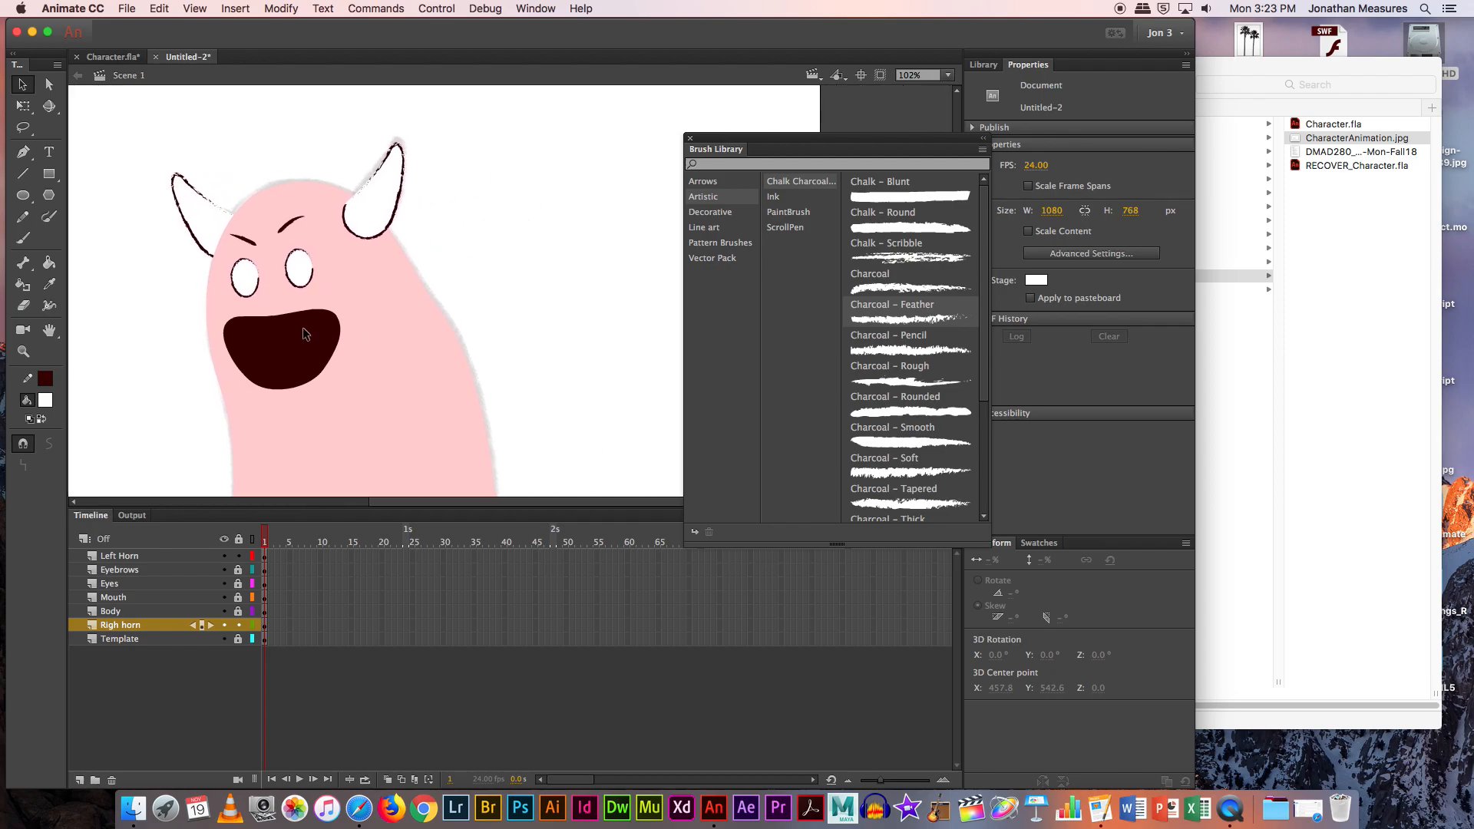
key("super+minus")
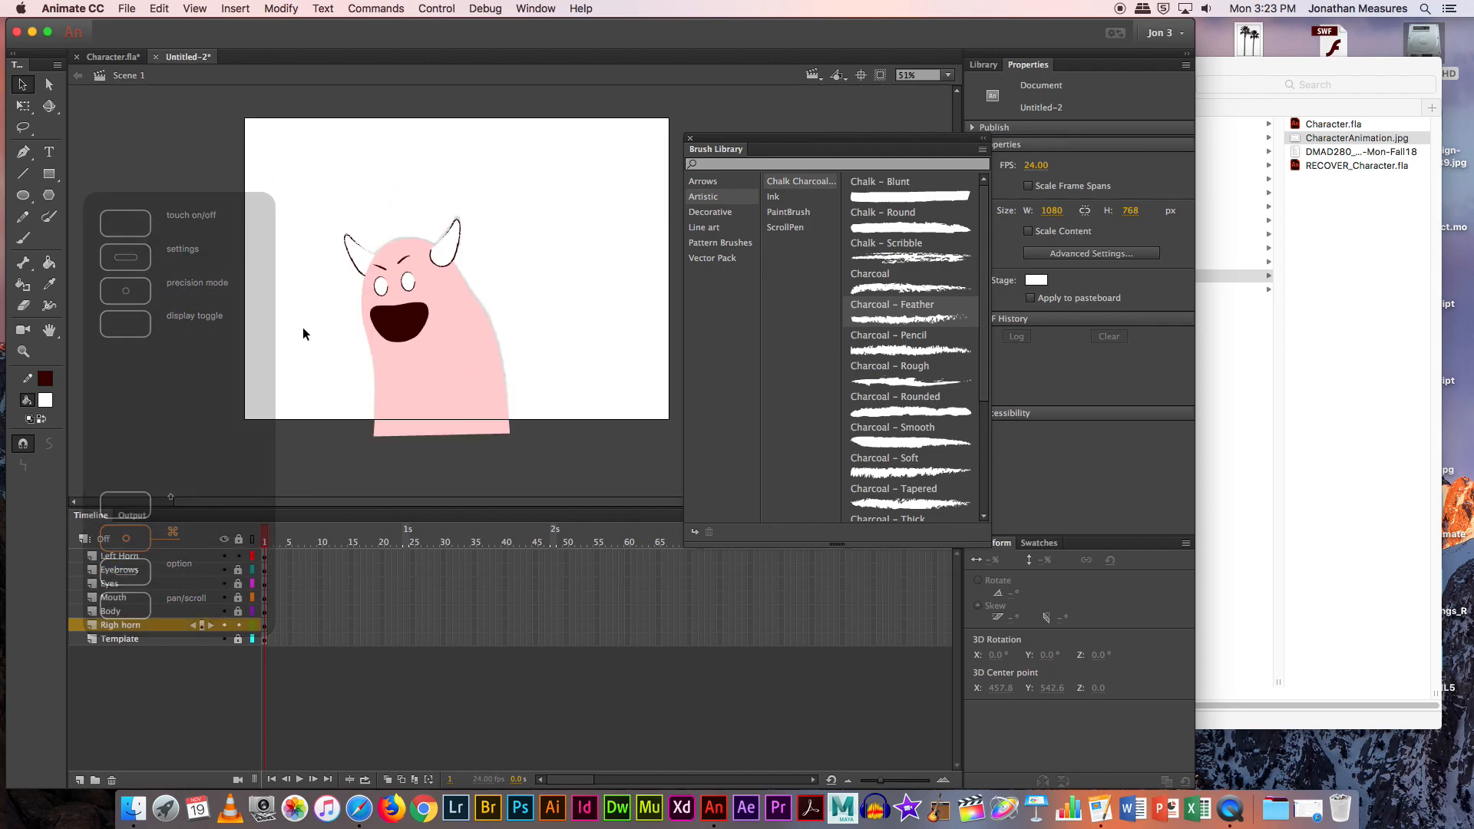
key("super+equal")
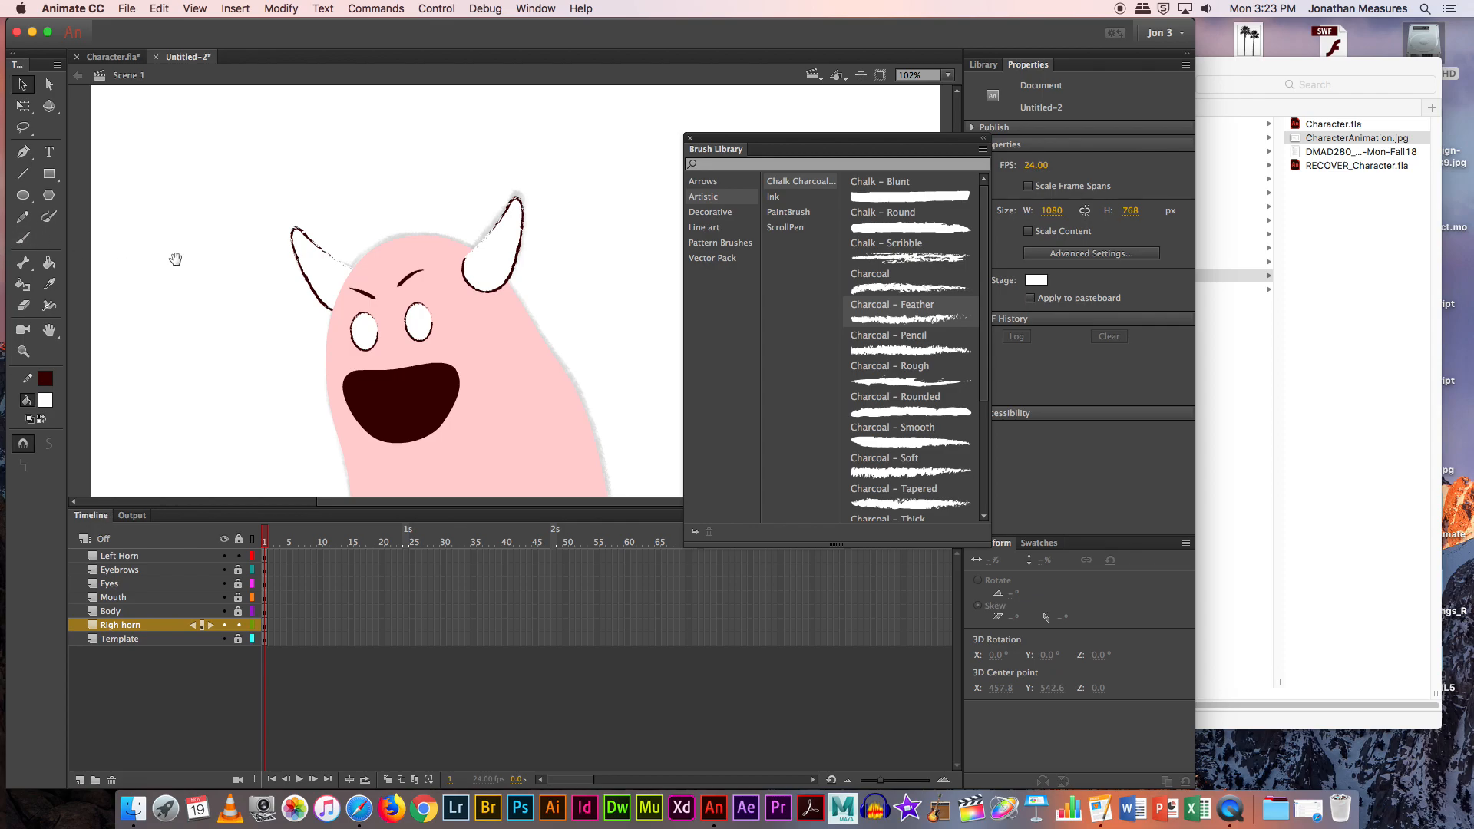
left_click_drag(399, 312, 355, 255)
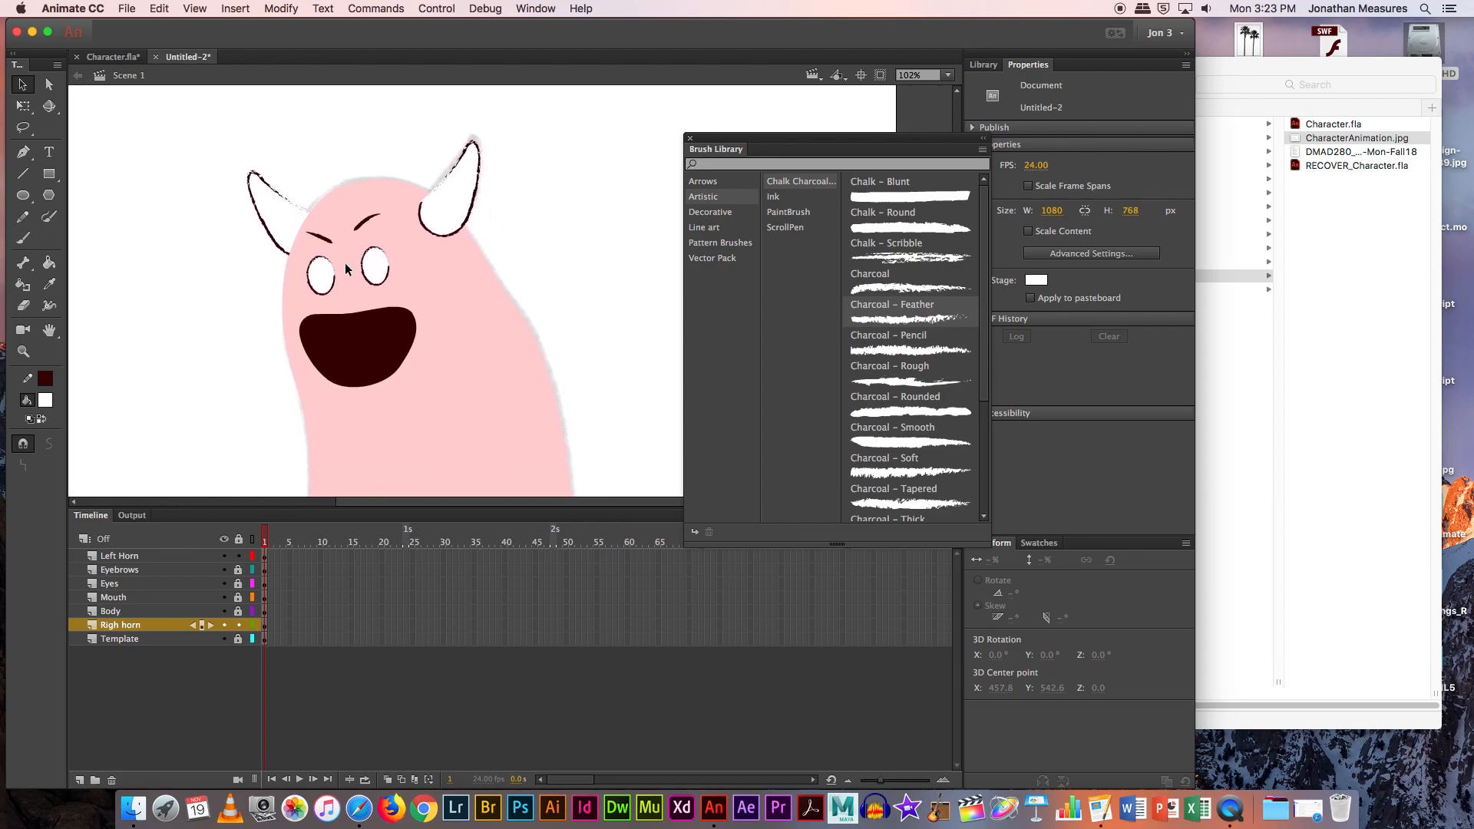
key("super+minus")
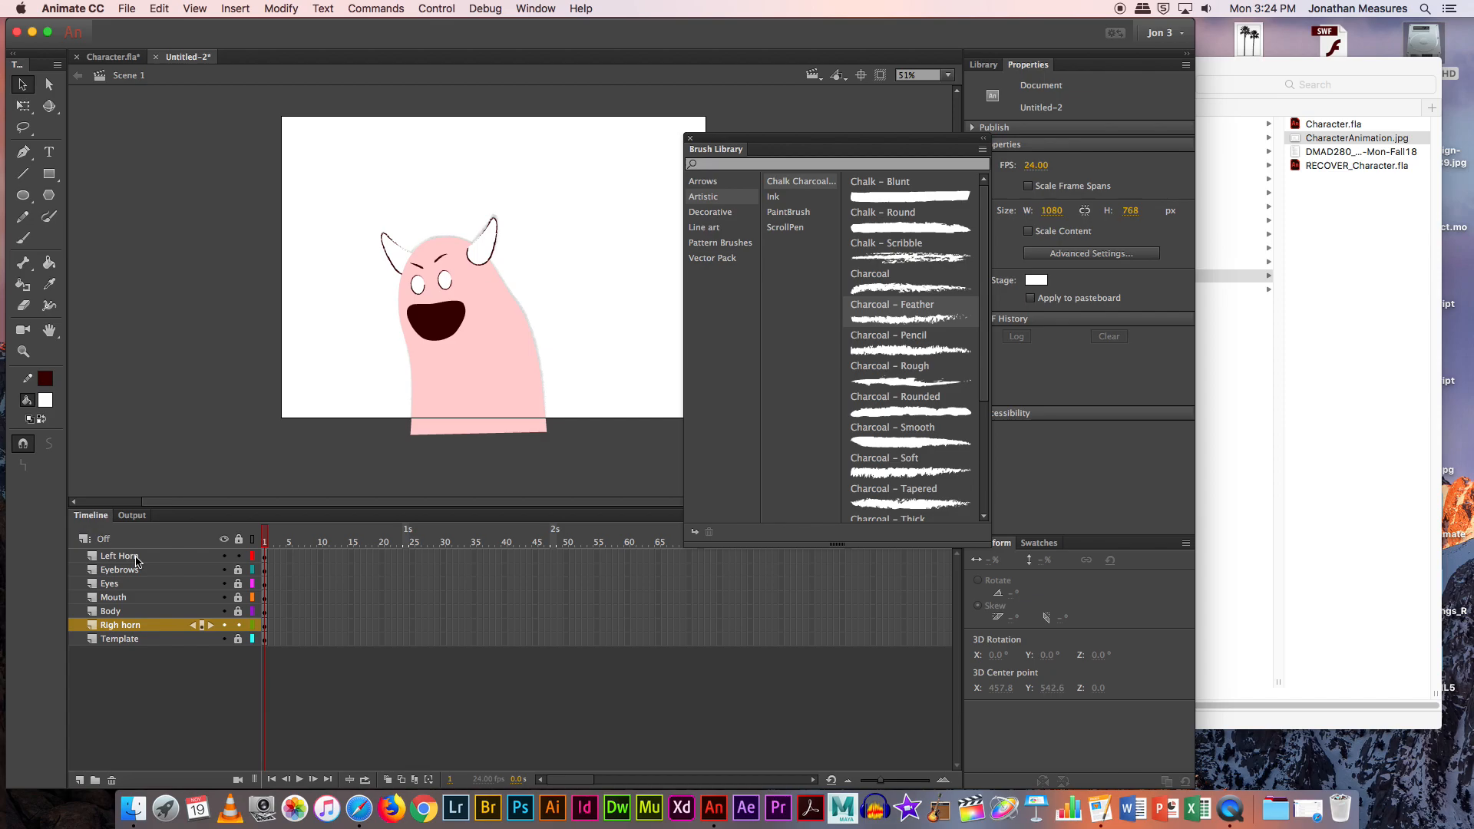
key("super+space")
left_click_drag(355, 220, 631, 492)
left_click_drag(492, 317, 343, 403)
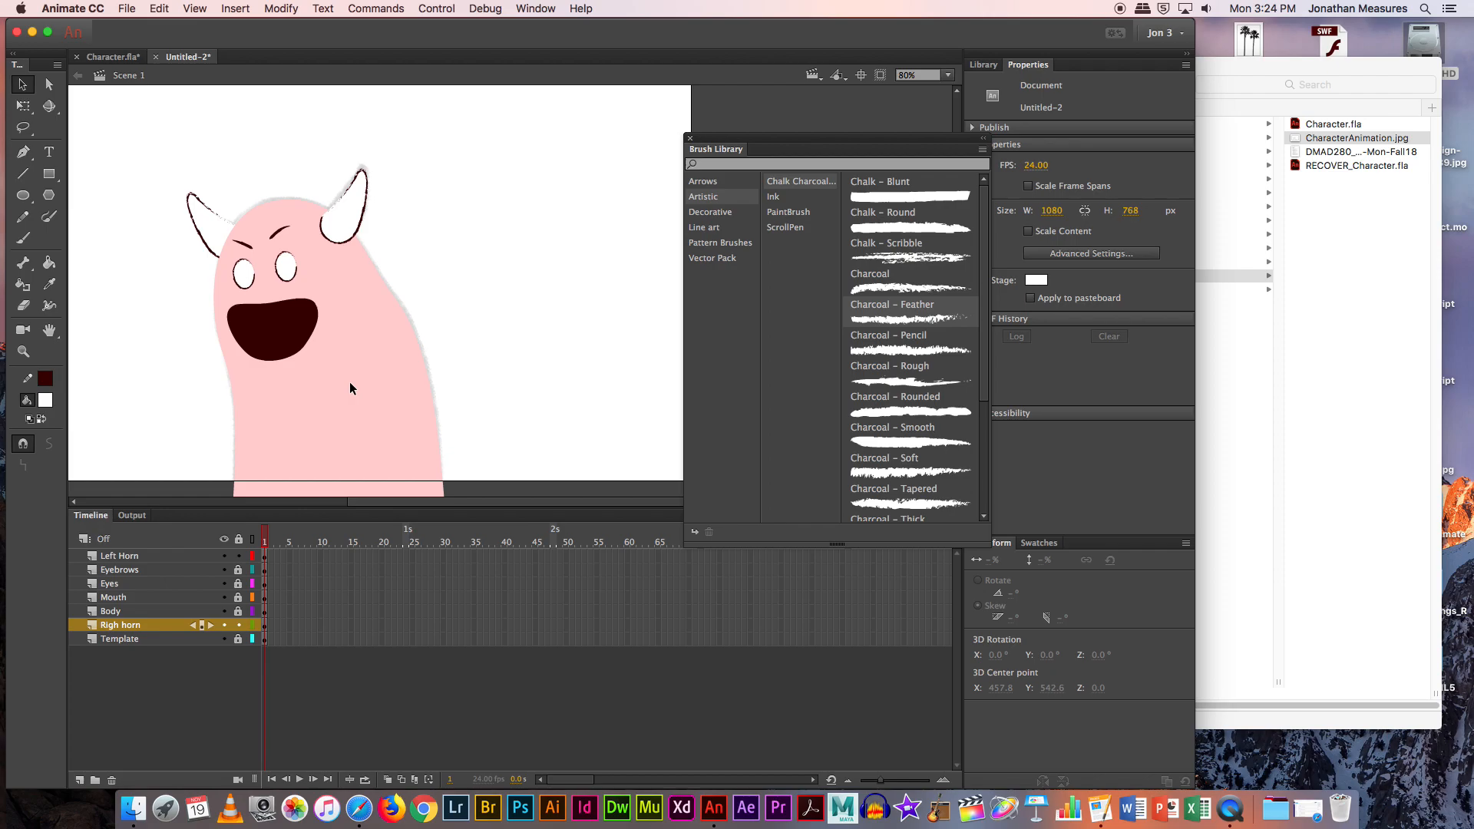
Step: Try to insert a keyframe at frame 10 of the Template layer
left_click(319, 642)
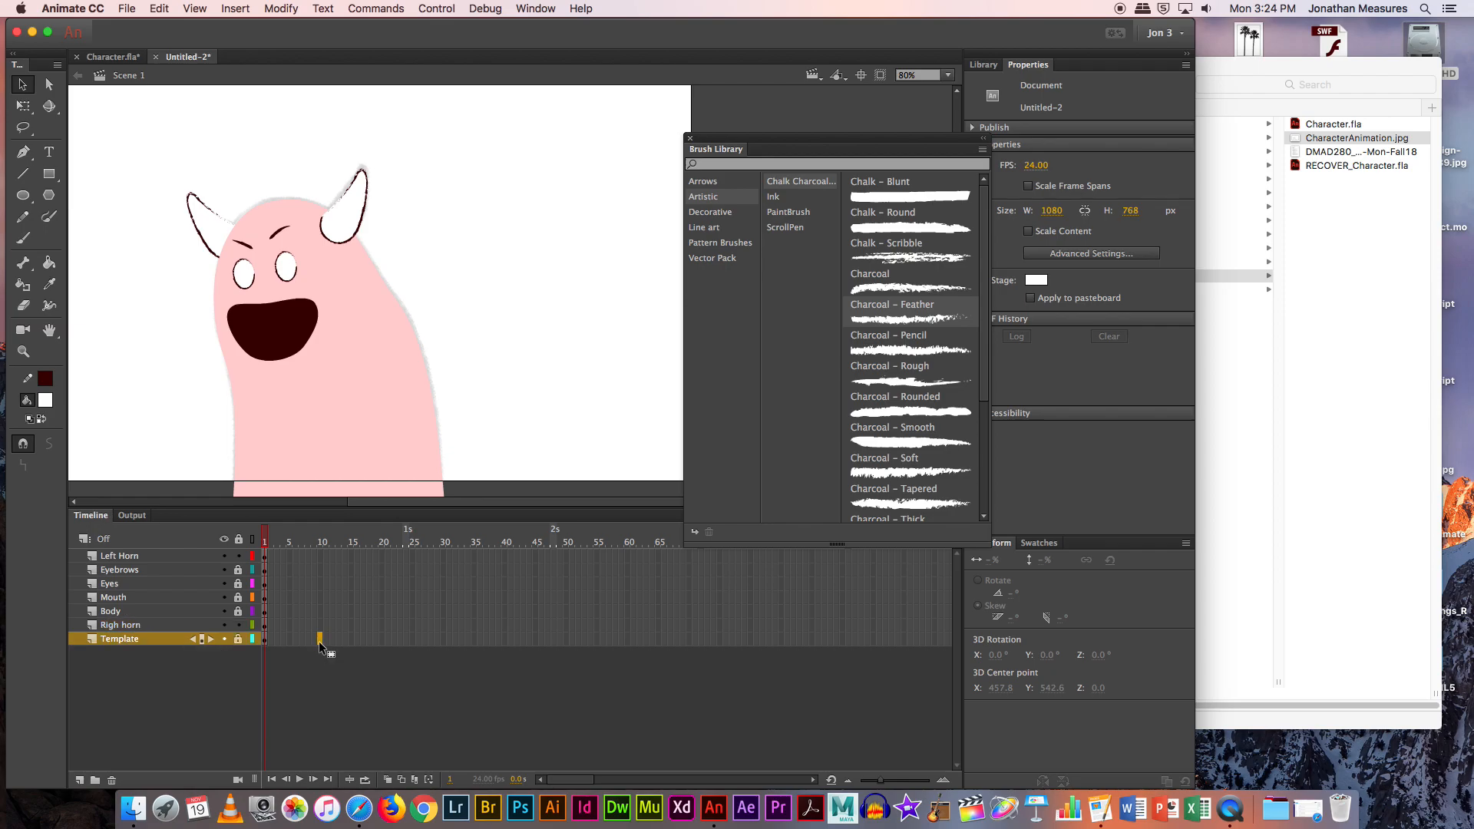
right_click(319, 641)
left_click(319, 641)
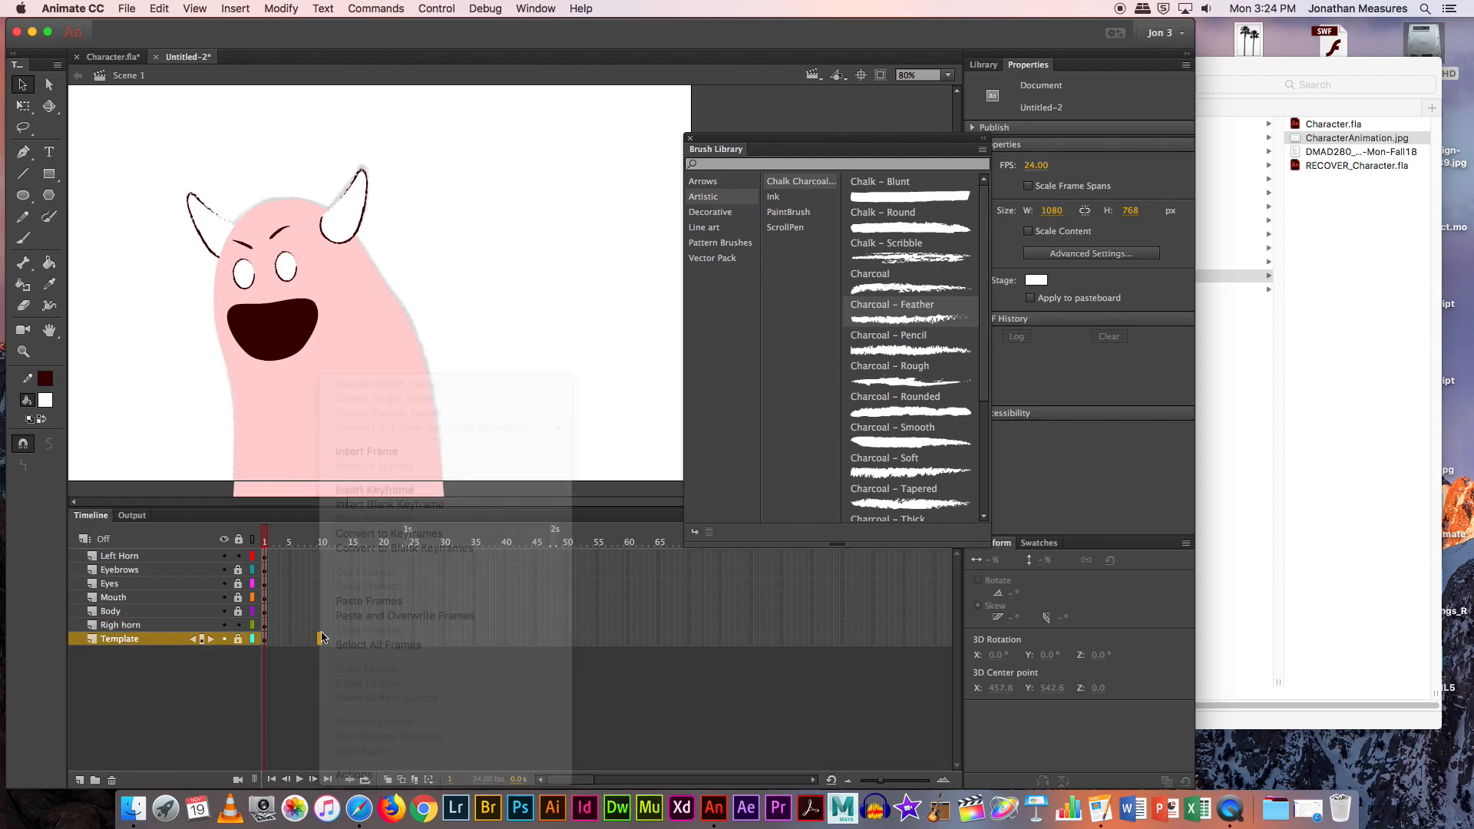
right_click(319, 642)
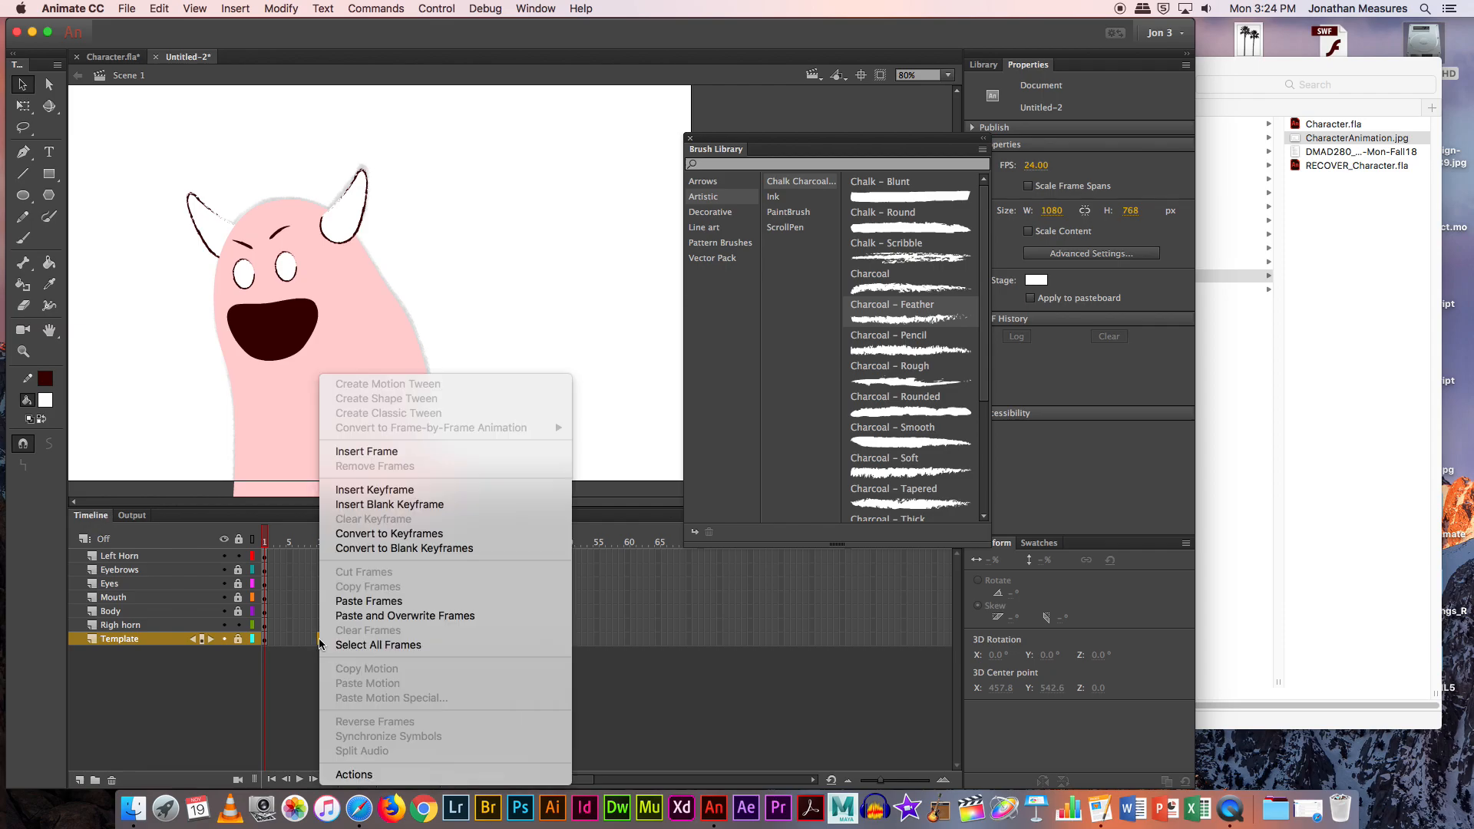
left_click(395, 490)
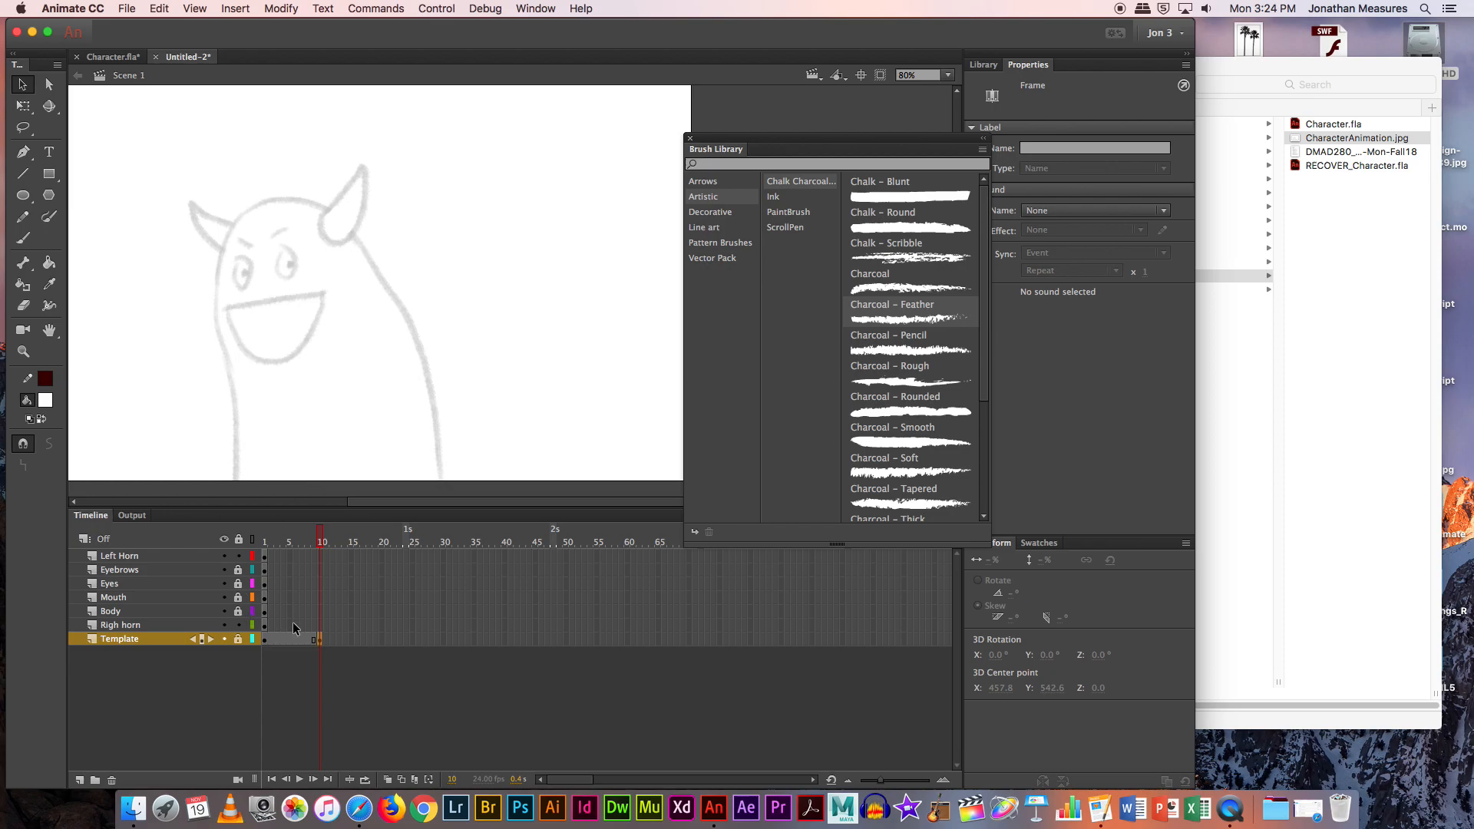
key("super+z")
Step: Insert a frame at frame 10 of the Righ horn layer
right_click(320, 640)
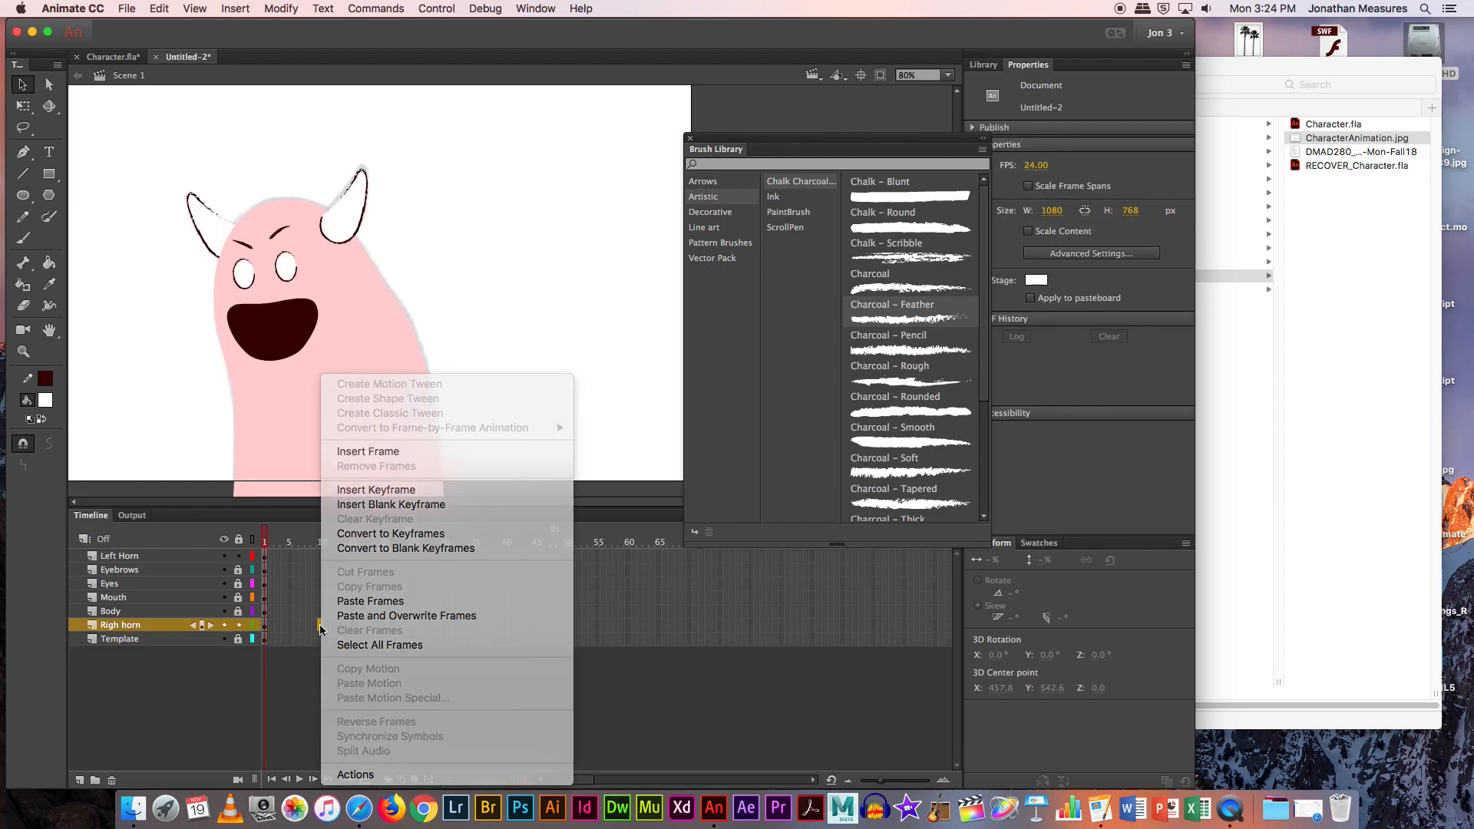
left_click(319, 624)
right_click(320, 625)
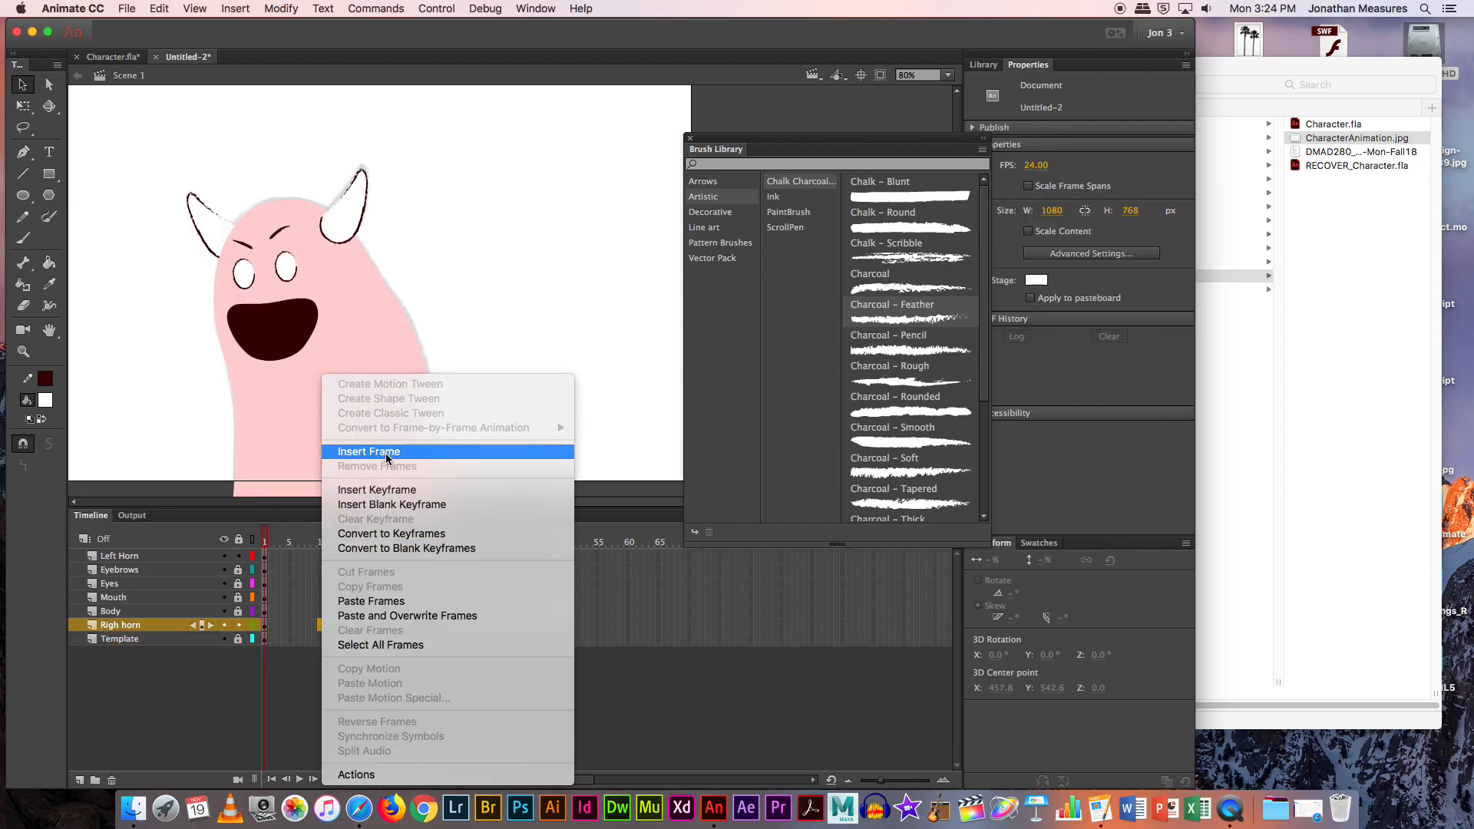
left_click(388, 493)
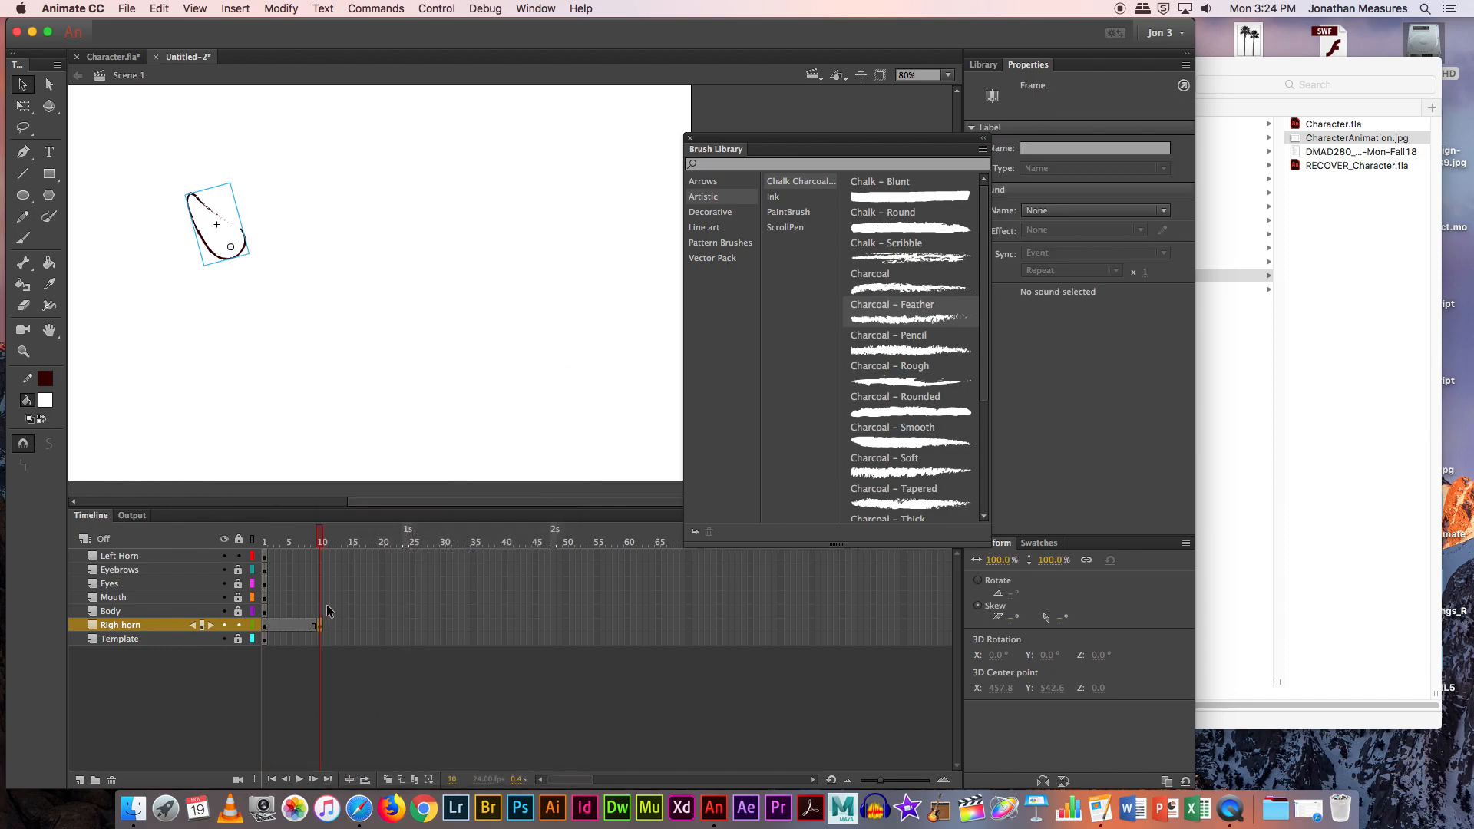
key("super+z")
left_click(320, 611)
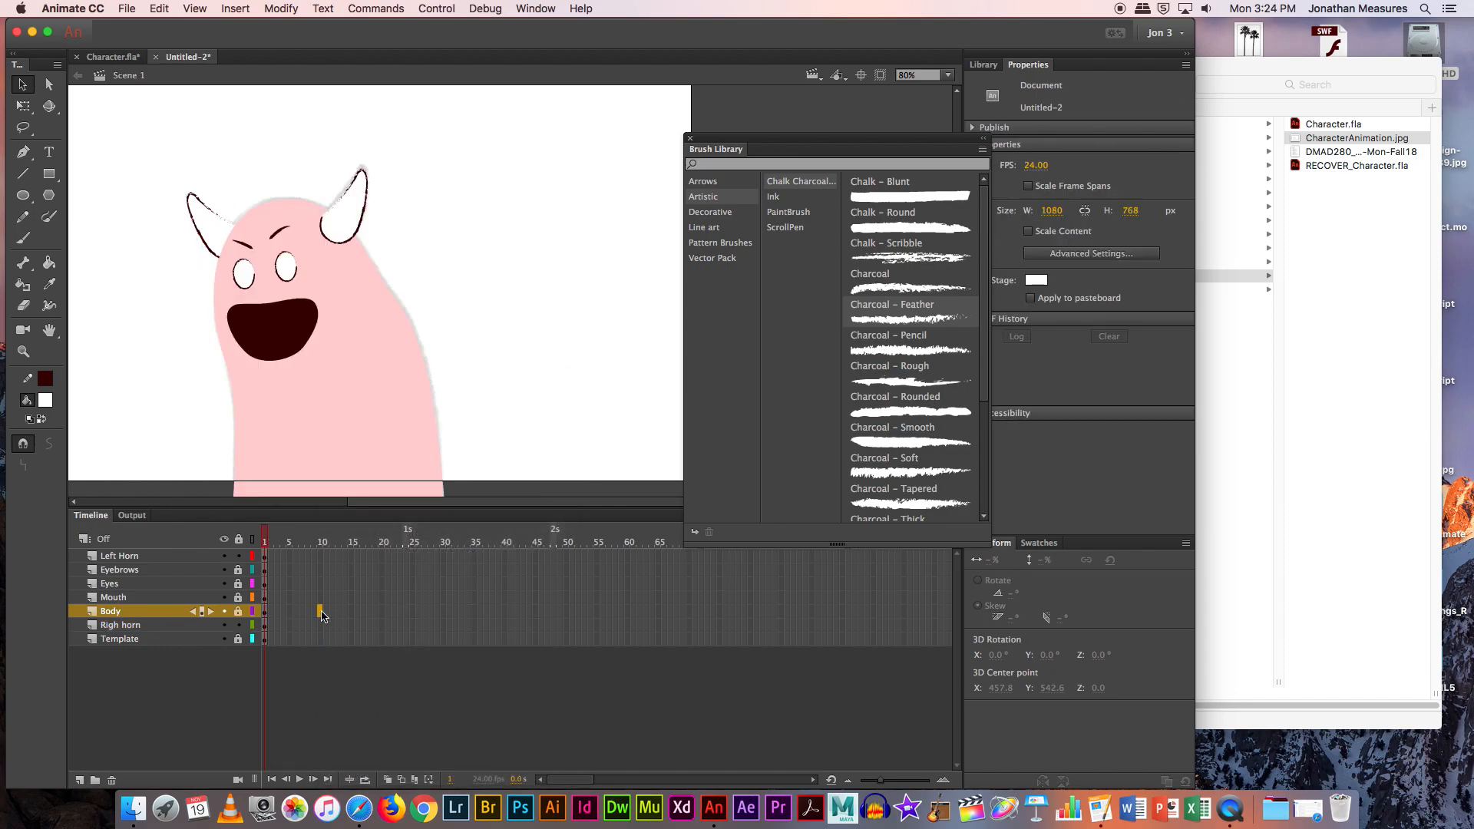
right_click(321, 611)
left_click(387, 489)
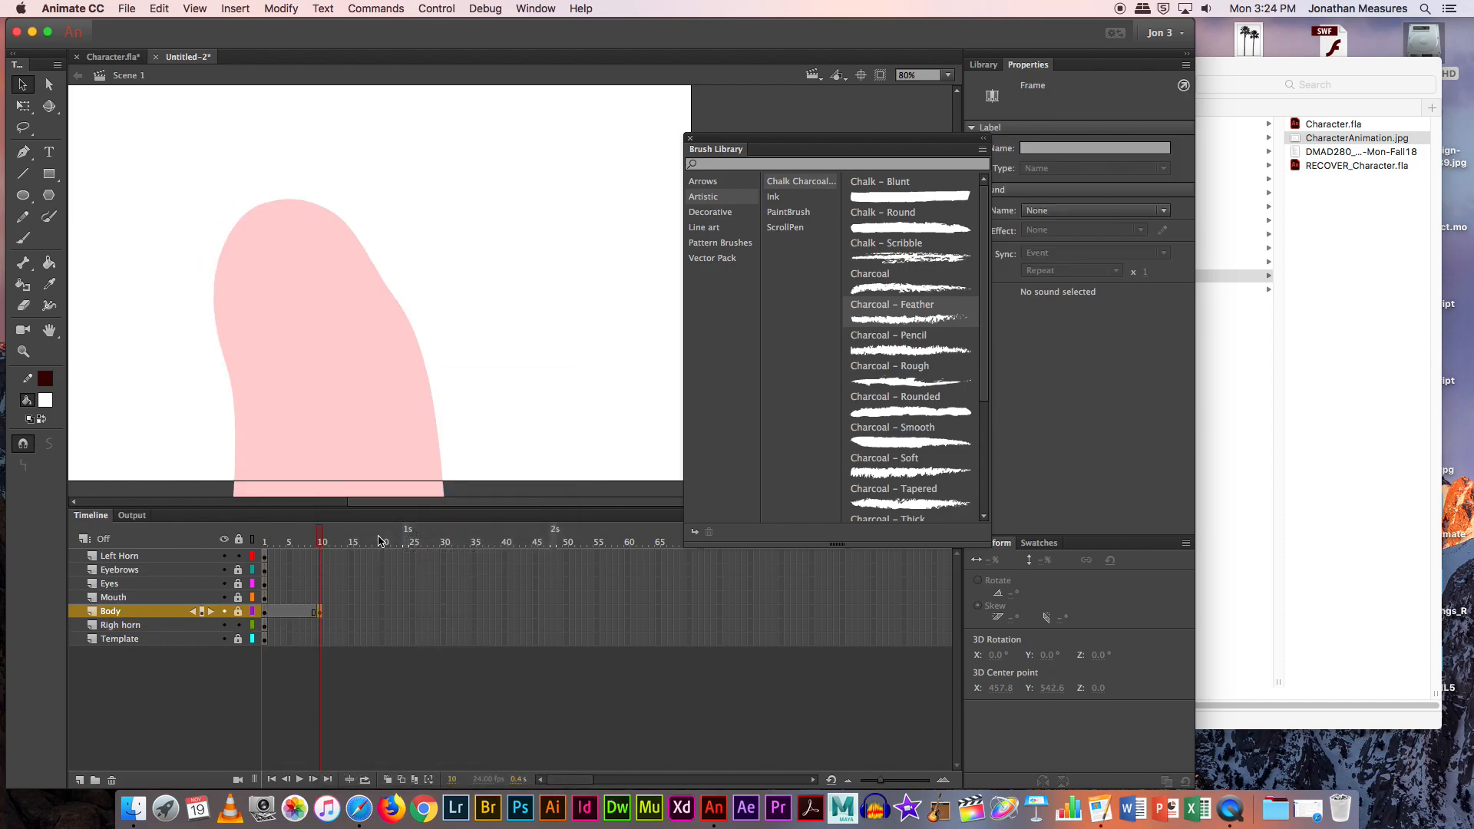
key("super+z")
Step: Insert a keyframe at frame 10 of the Body layer
right_click(321, 611)
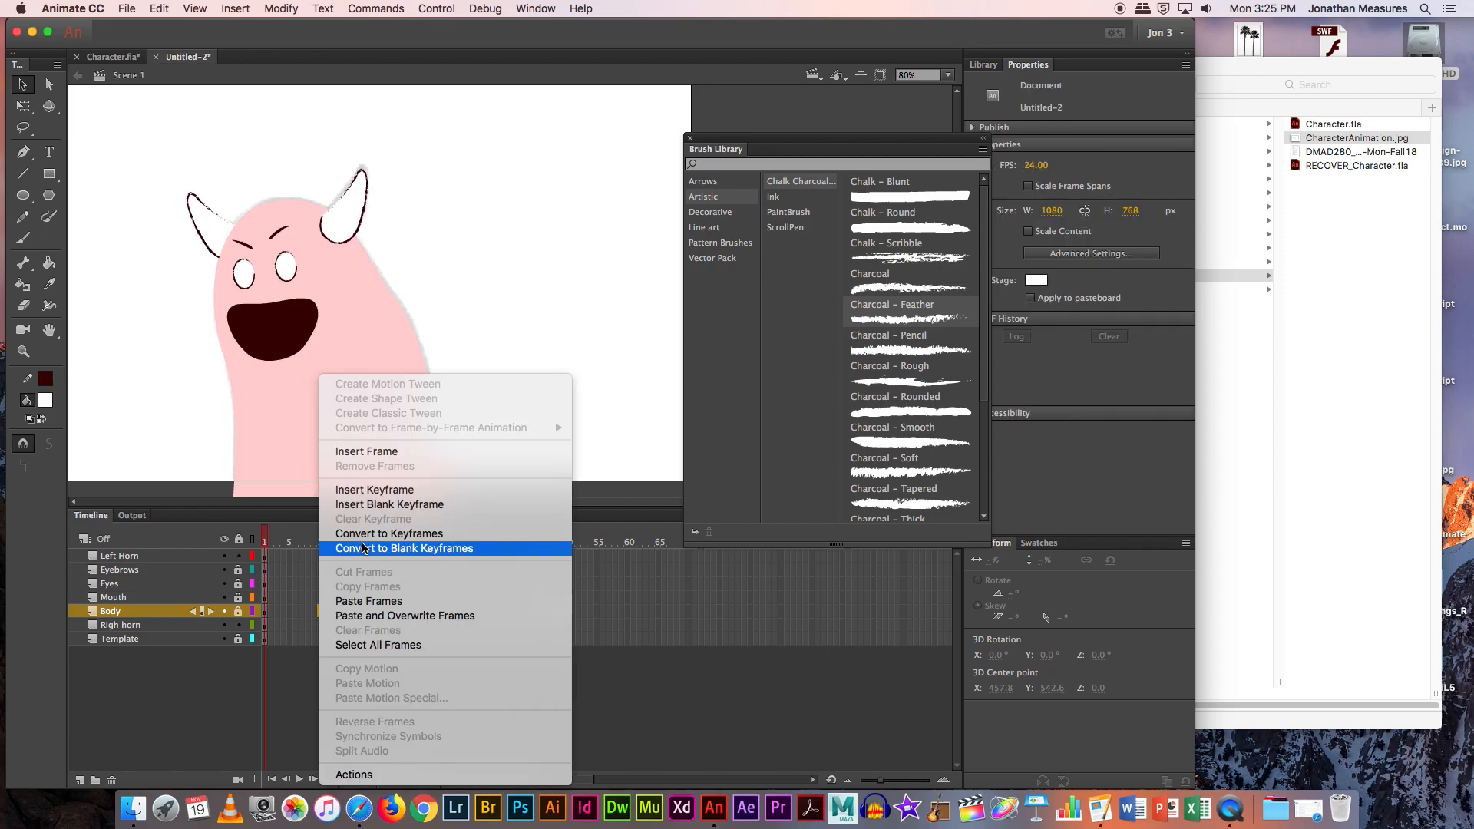
left_click(390, 491)
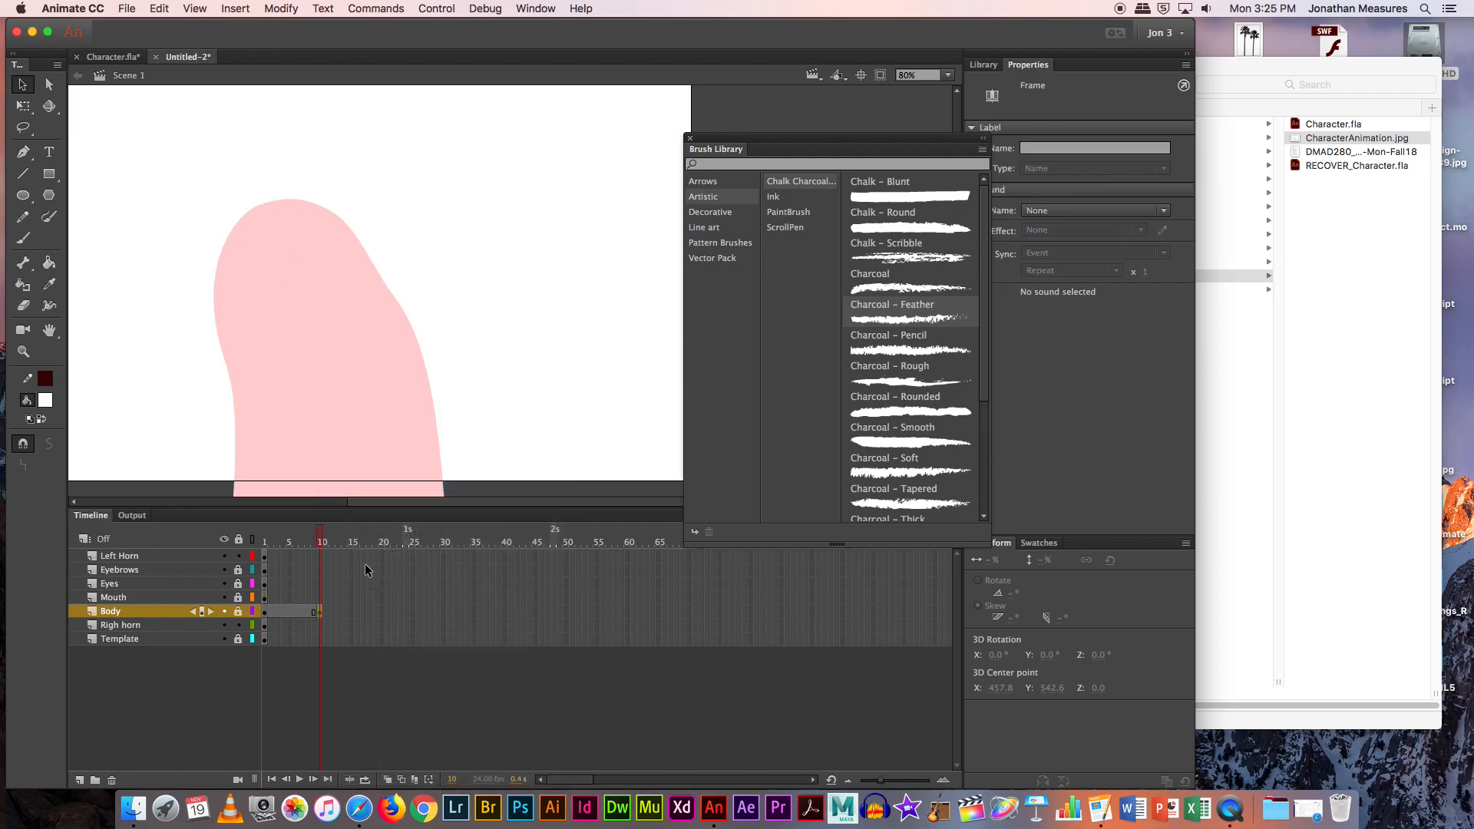
left_click(255, 310)
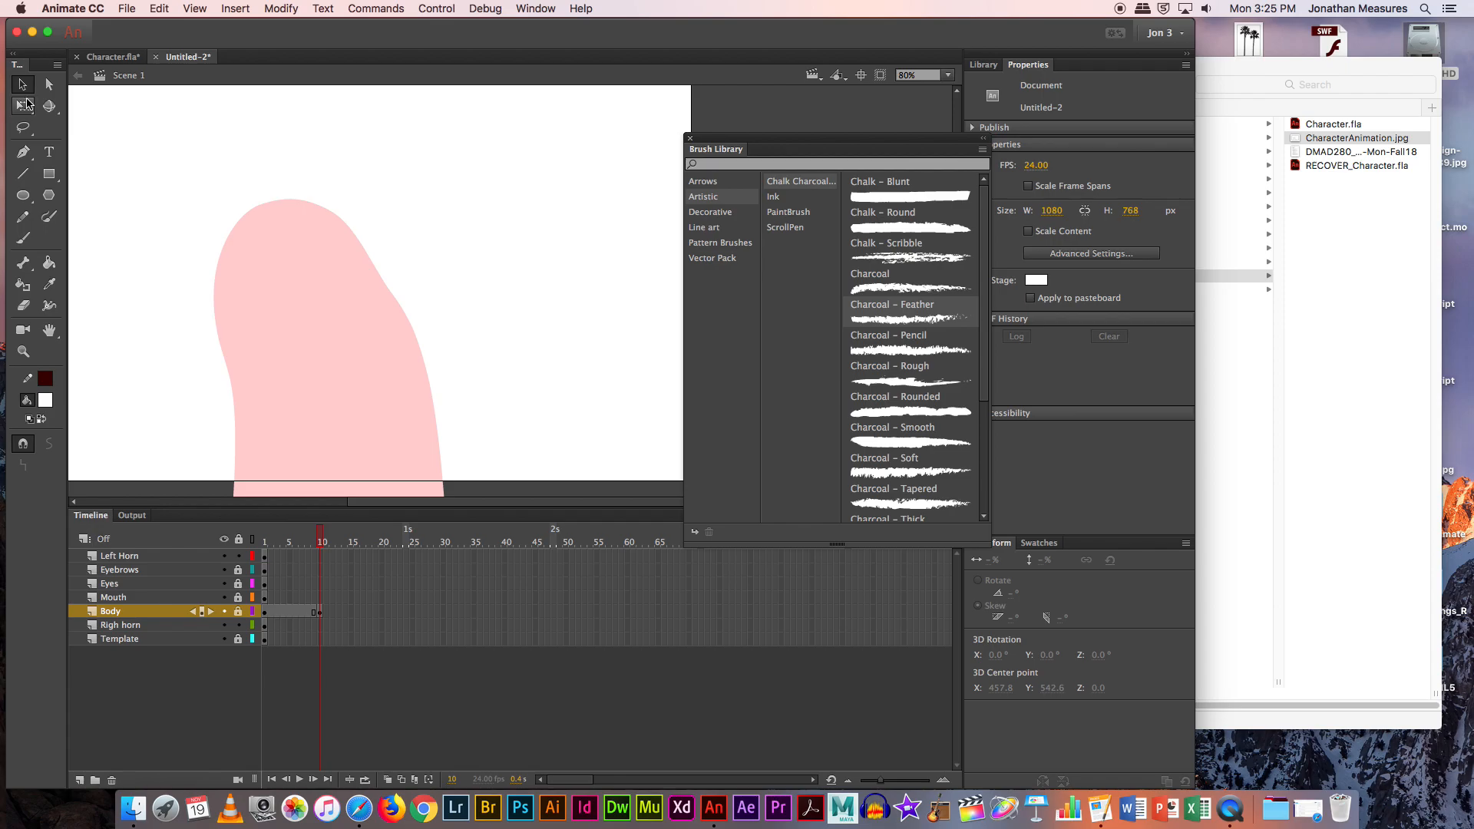
Step: Unlock the Body layer and lock both horn layers
left_click(238, 611)
left_click(238, 625)
left_click(238, 555)
Step: Free-transform the body at frame 10 from its base, skewing it about 7.6° to the right and stretching it to about 106.4% height
left_click(358, 288)
left_click(23, 105)
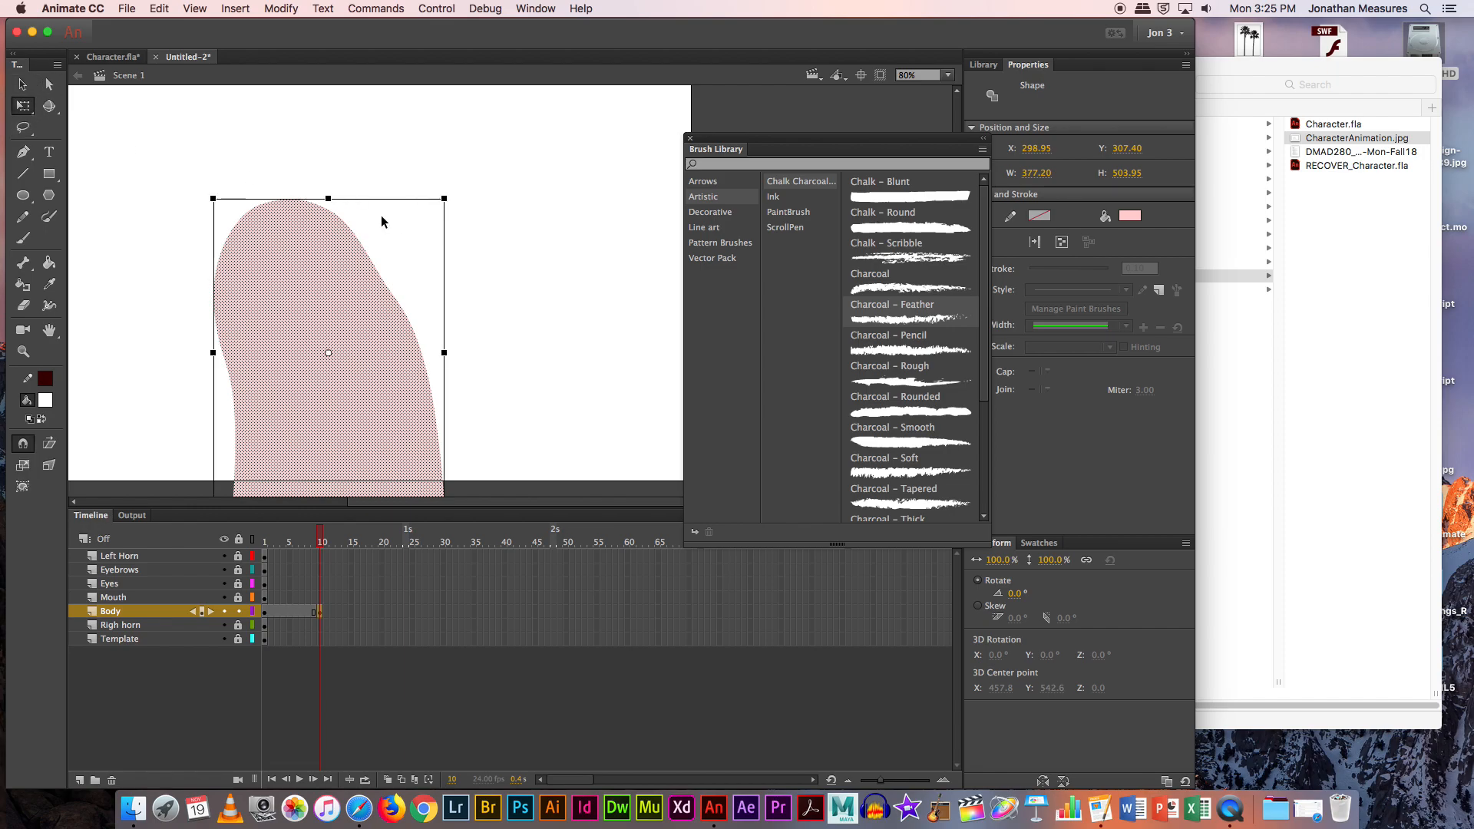
left_click_drag(345, 200, 358, 201)
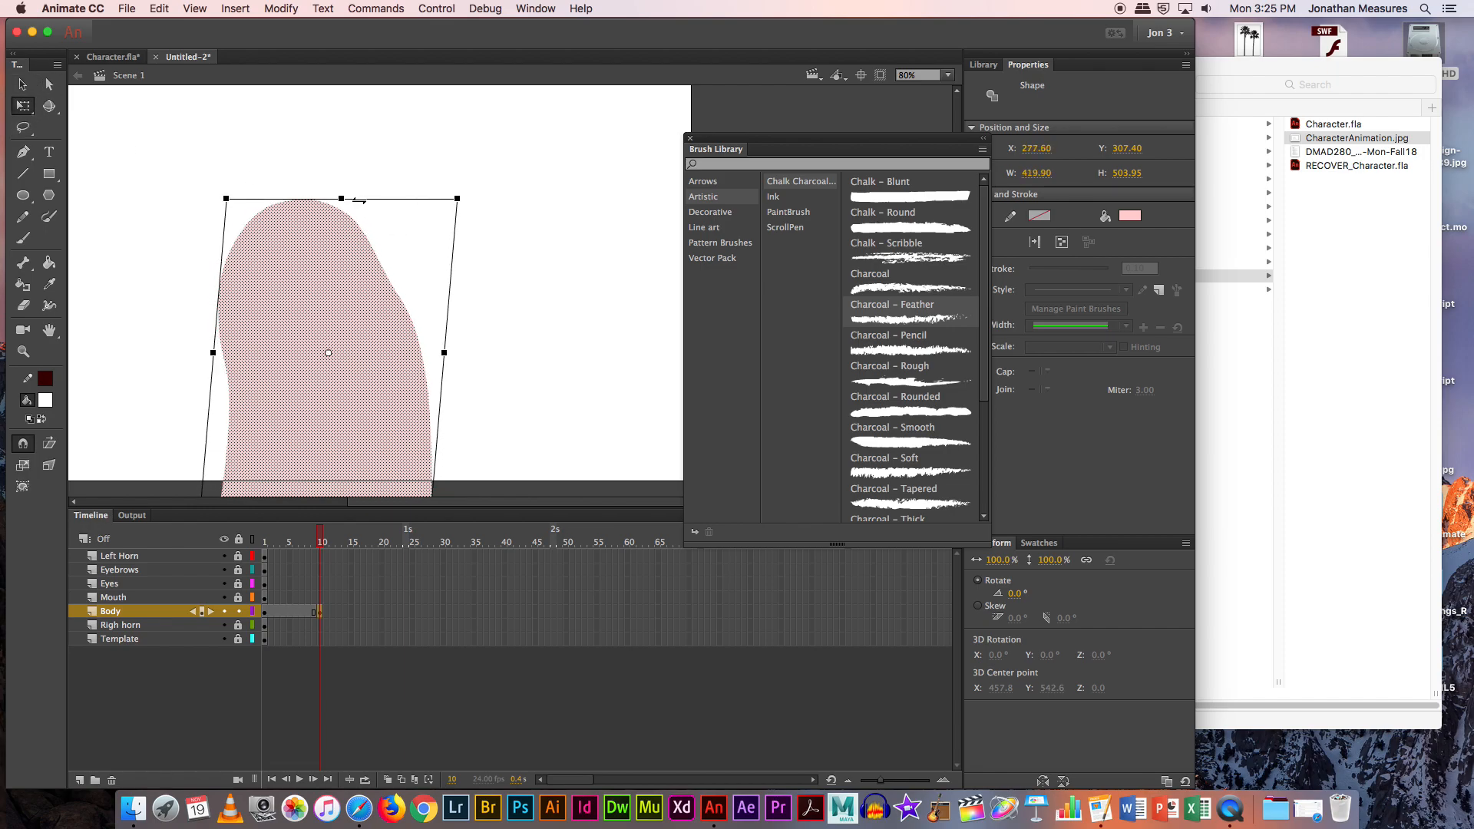
key("super+z")
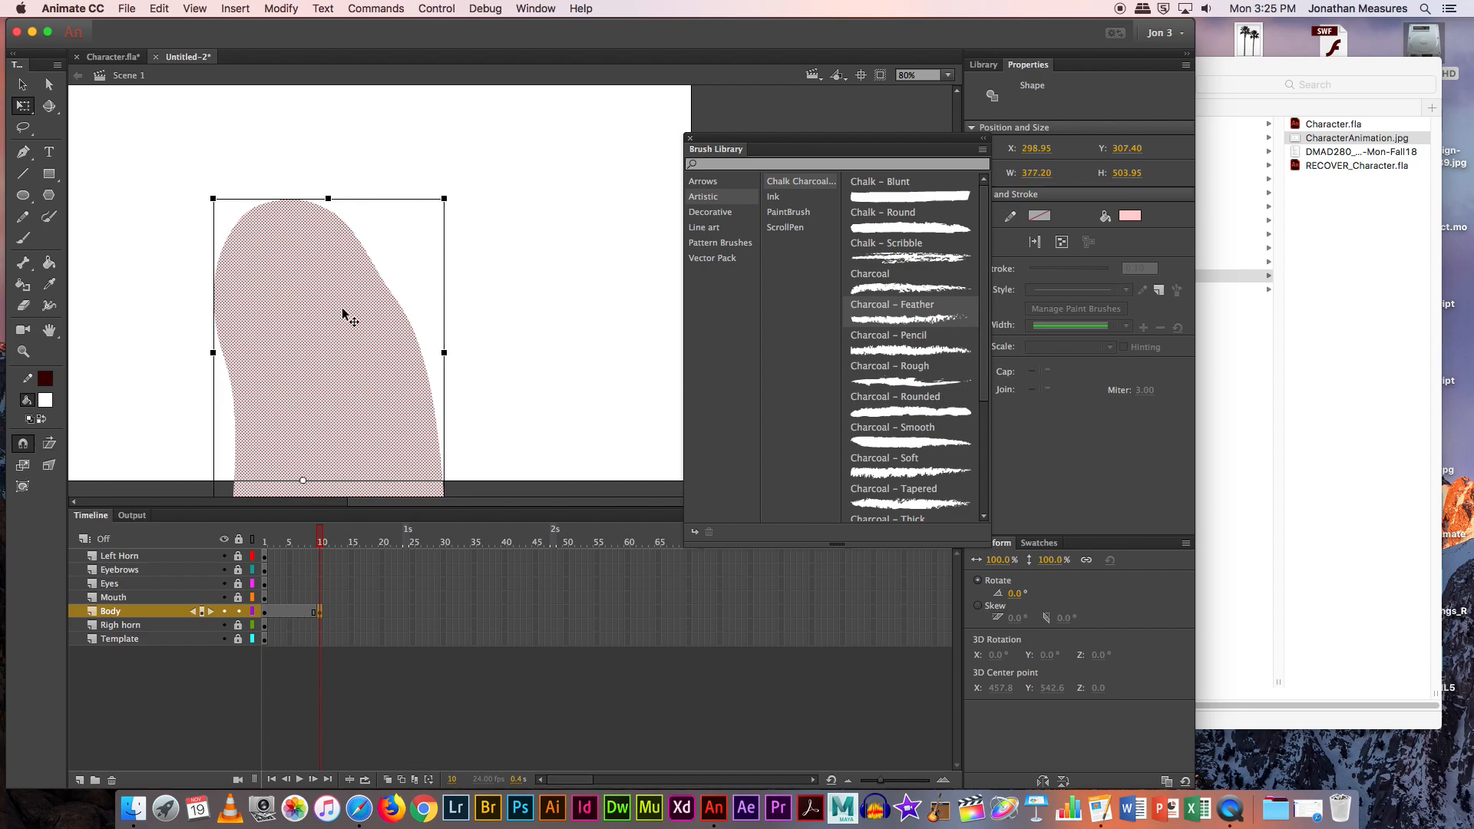
left_click_drag(349, 200, 377, 183)
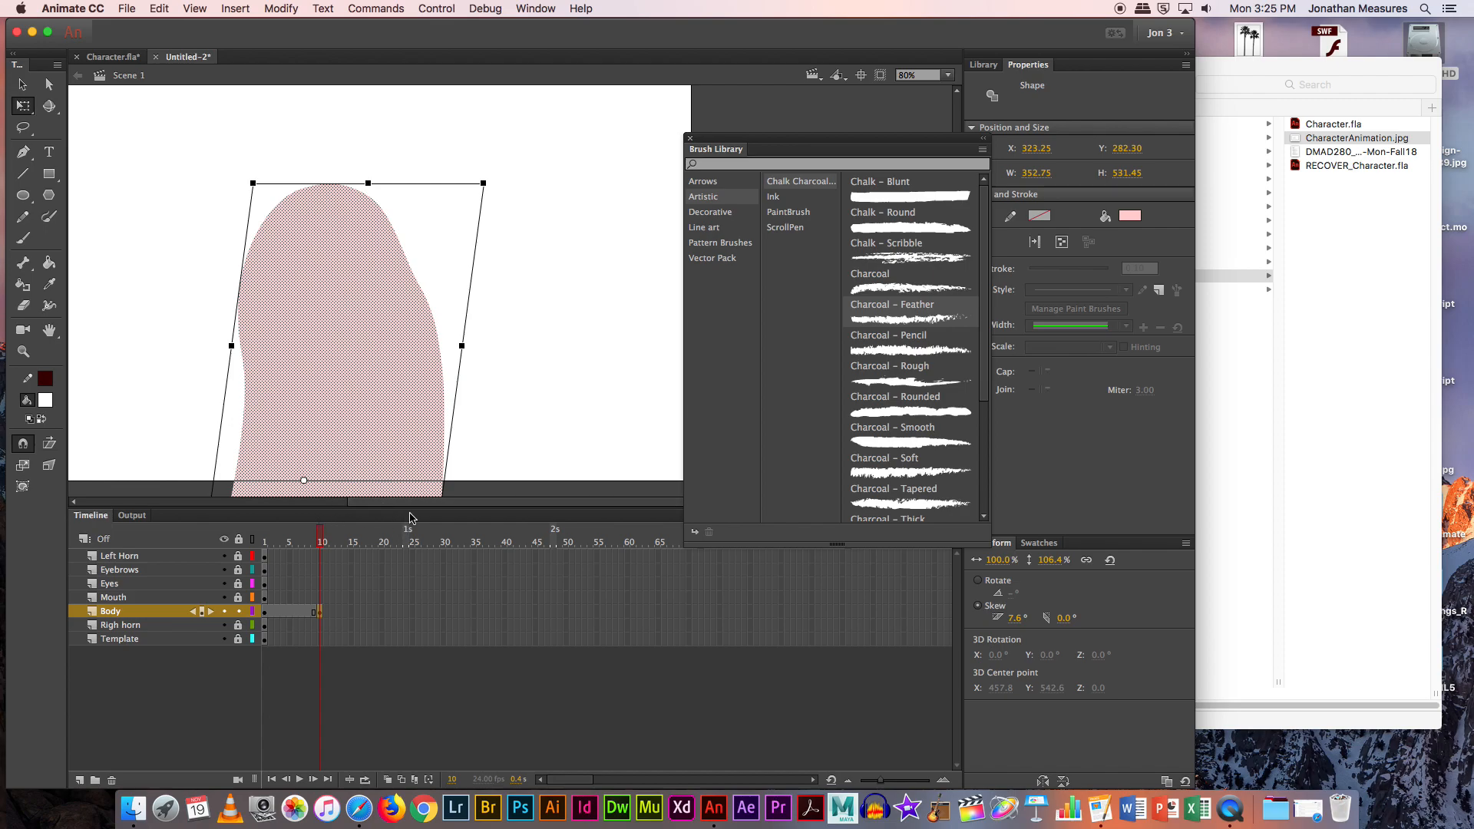
Step: Turn on onion skinning and lean the body further right with a skew of about 10° and a slight clockwise rotation
left_click(389, 781)
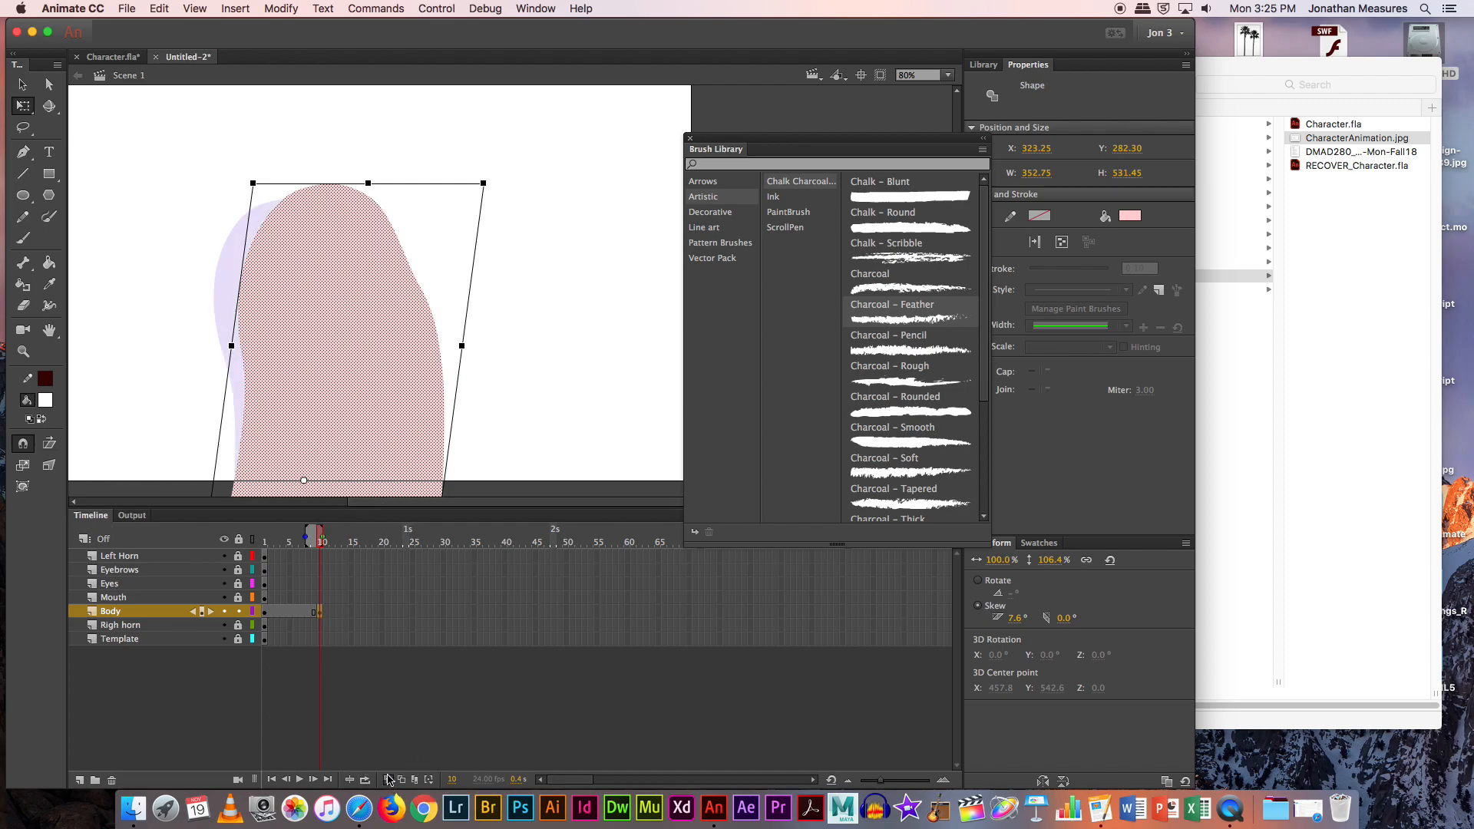
left_click_drag(389, 187, 402, 188)
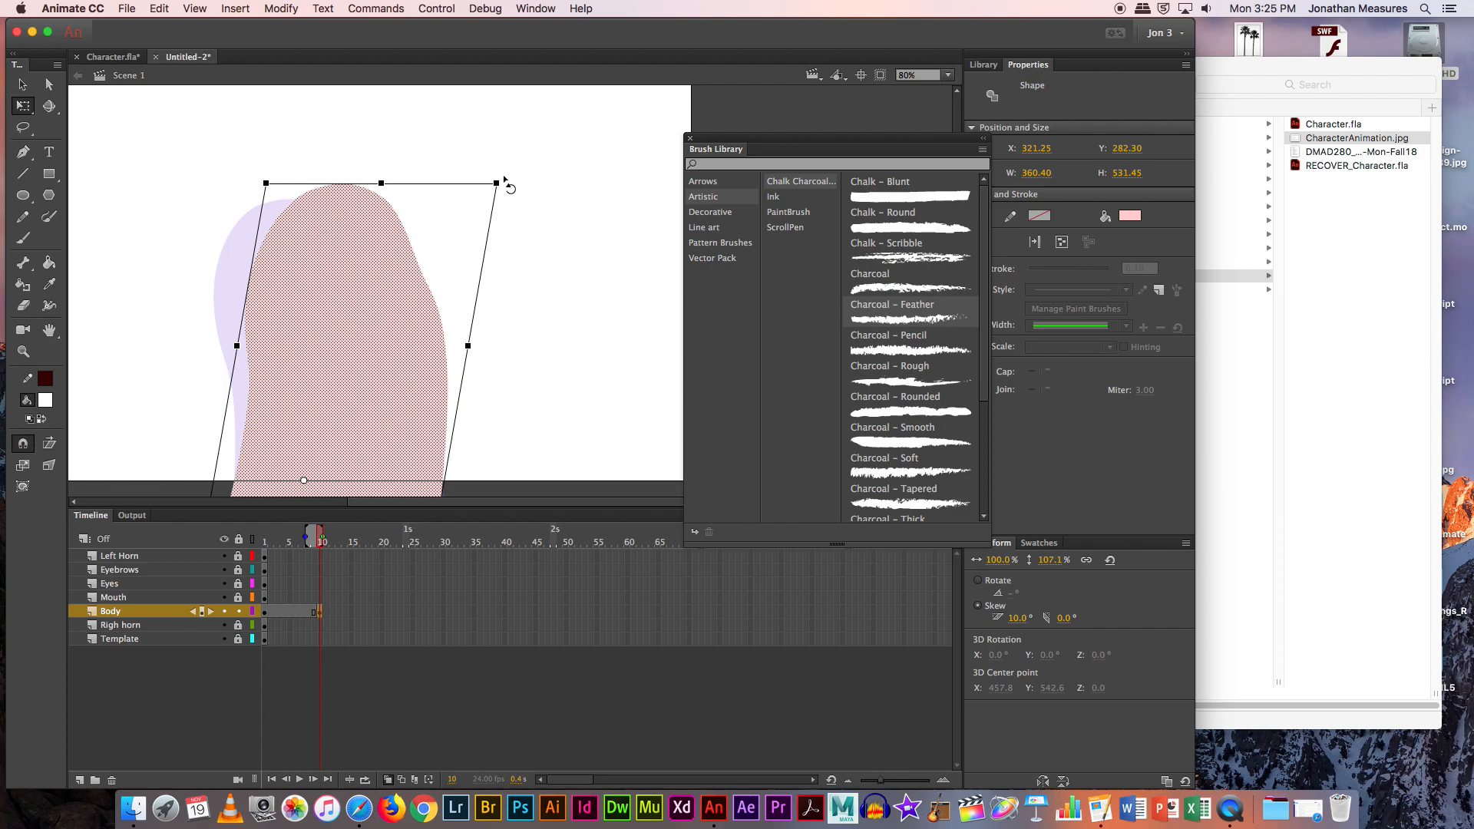
left_click_drag(509, 183, 516, 207)
Step: Nudge the lower anchor point on the body's left edge a little to the left and down
left_click(49, 84)
left_click(256, 289)
left_click(259, 316)
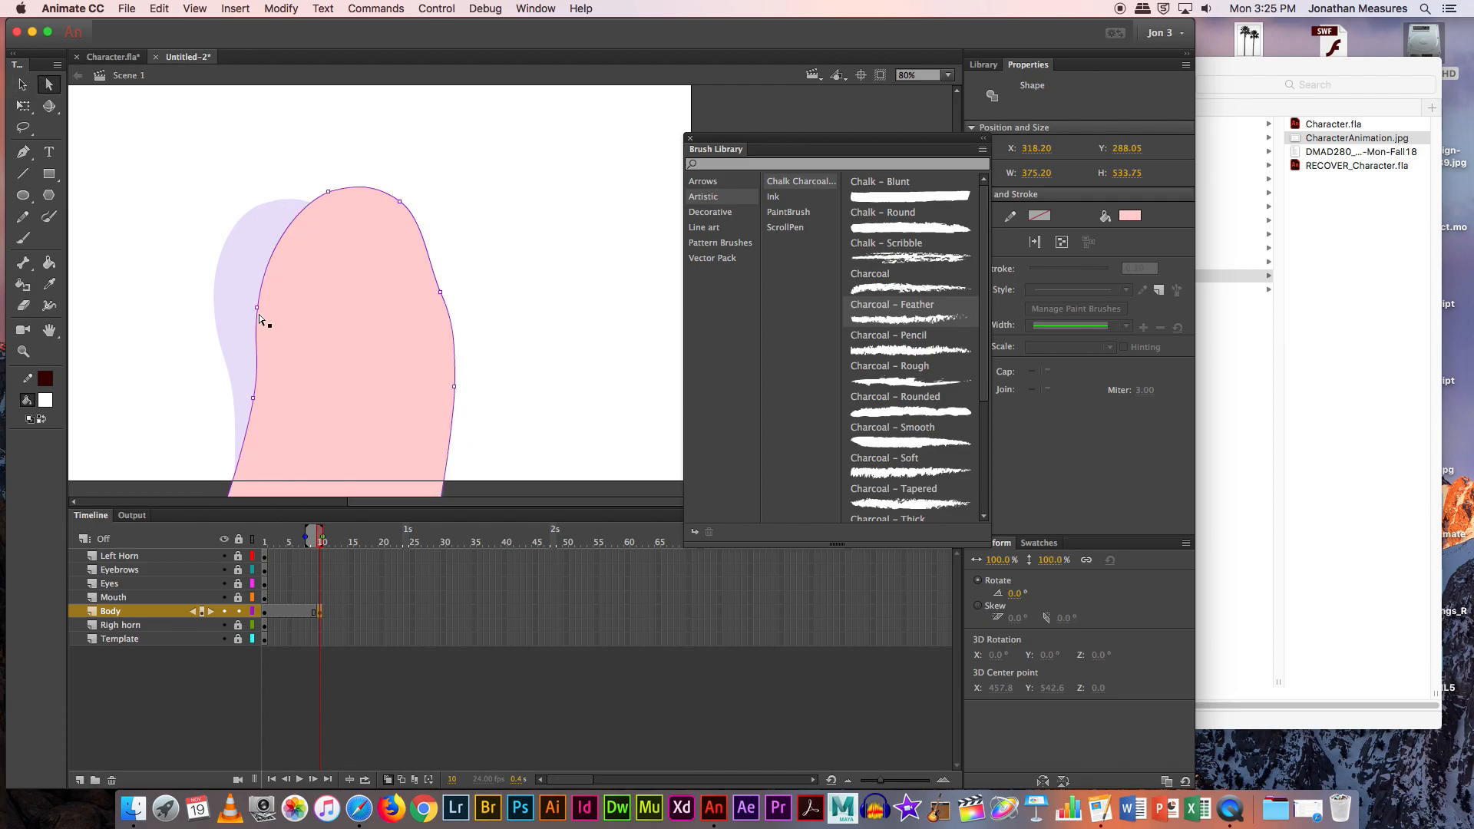
left_click(257, 307)
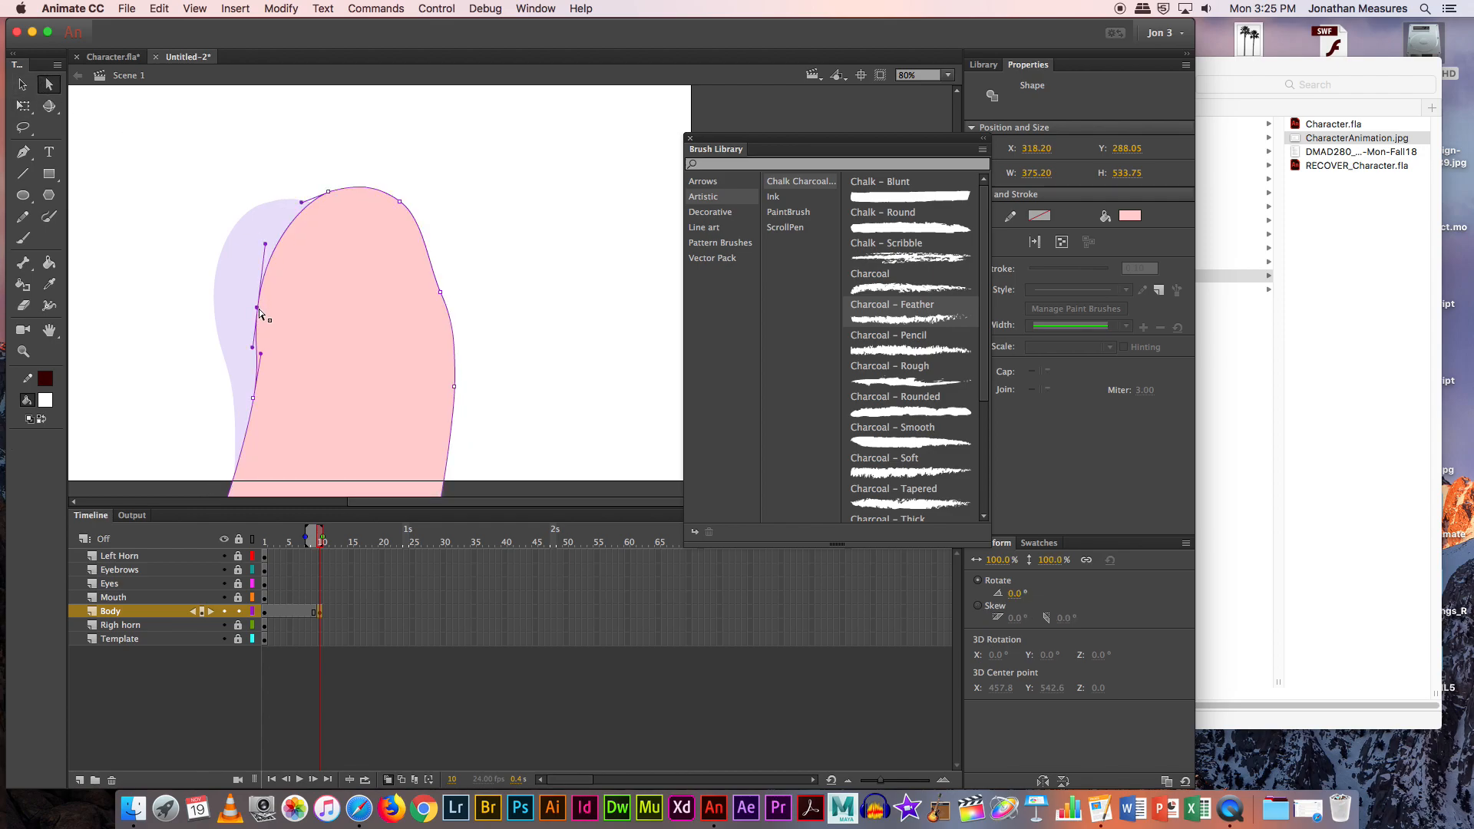
left_click(252, 398)
key("Left")
key("Down")
key("Down")
key("Left")
key("Left")
key("Left")
key("Left")
key("Left")
key("Left")
Step: Smooth the body's right edge by adjusting the upper anchor's curve handle and moving the lower anchor slightly inward
left_click(440, 292)
left_click_drag(428, 269, 434, 261)
left_click_drag(455, 389, 448, 398)
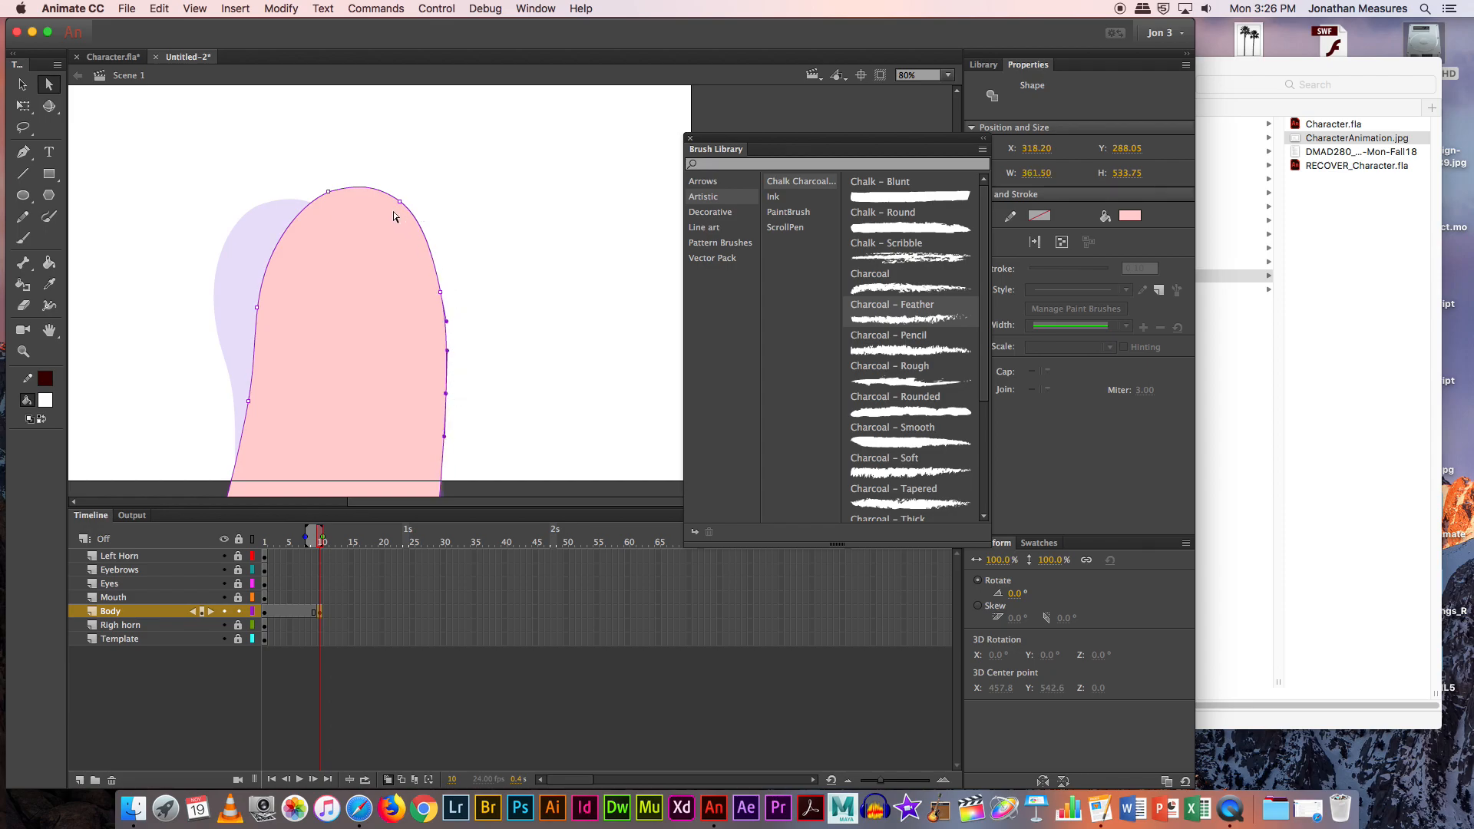
Step: Shift the two anchors at the top of the head slightly right and round out the body's upper right edge
left_click_drag(321, 180, 413, 202)
left_click(442, 292)
left_click_drag(434, 264, 452, 297)
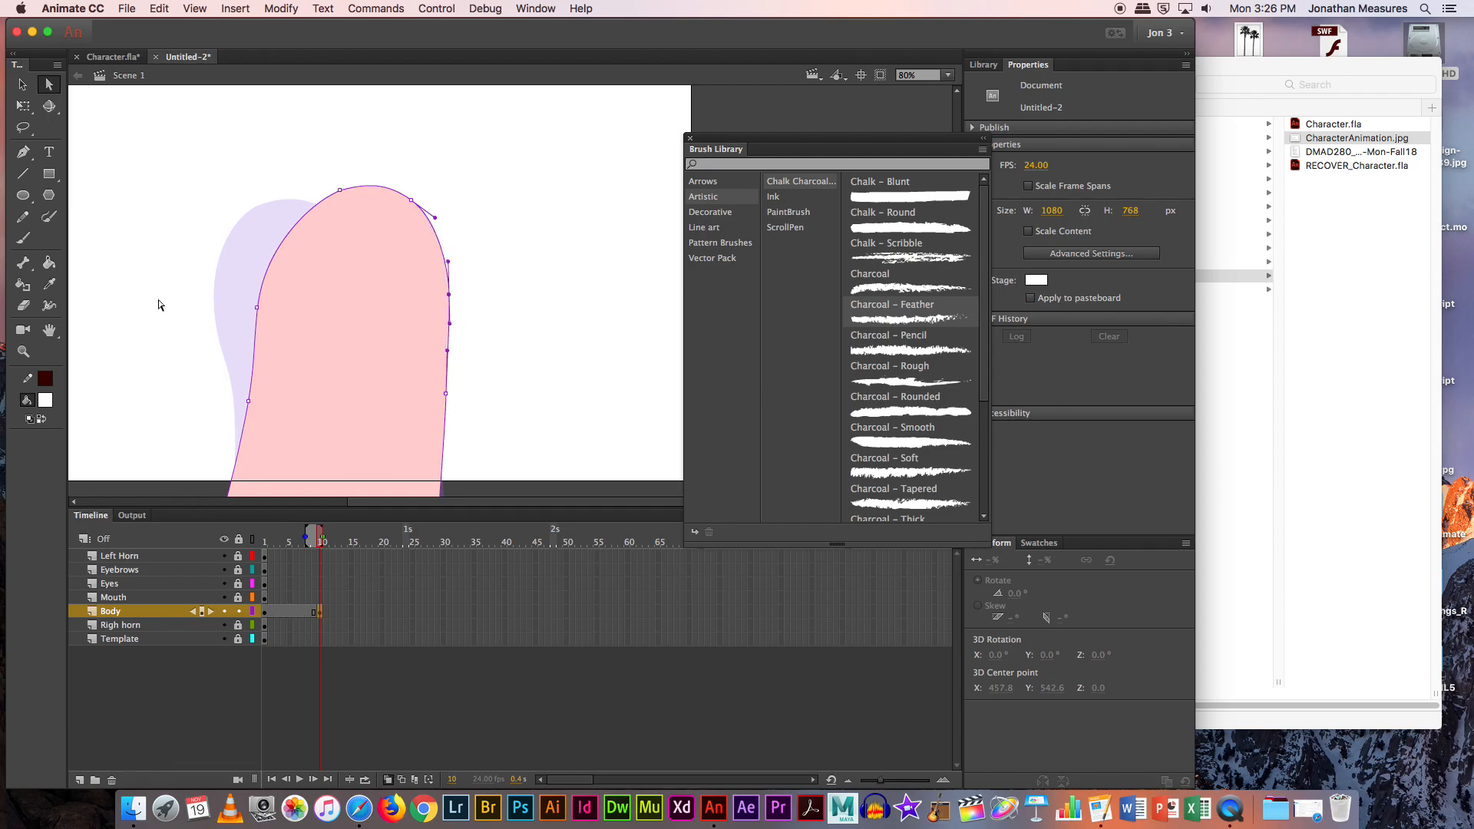
Step: Create a shape tween on the Body layer between frames 1 and 10
key("v")
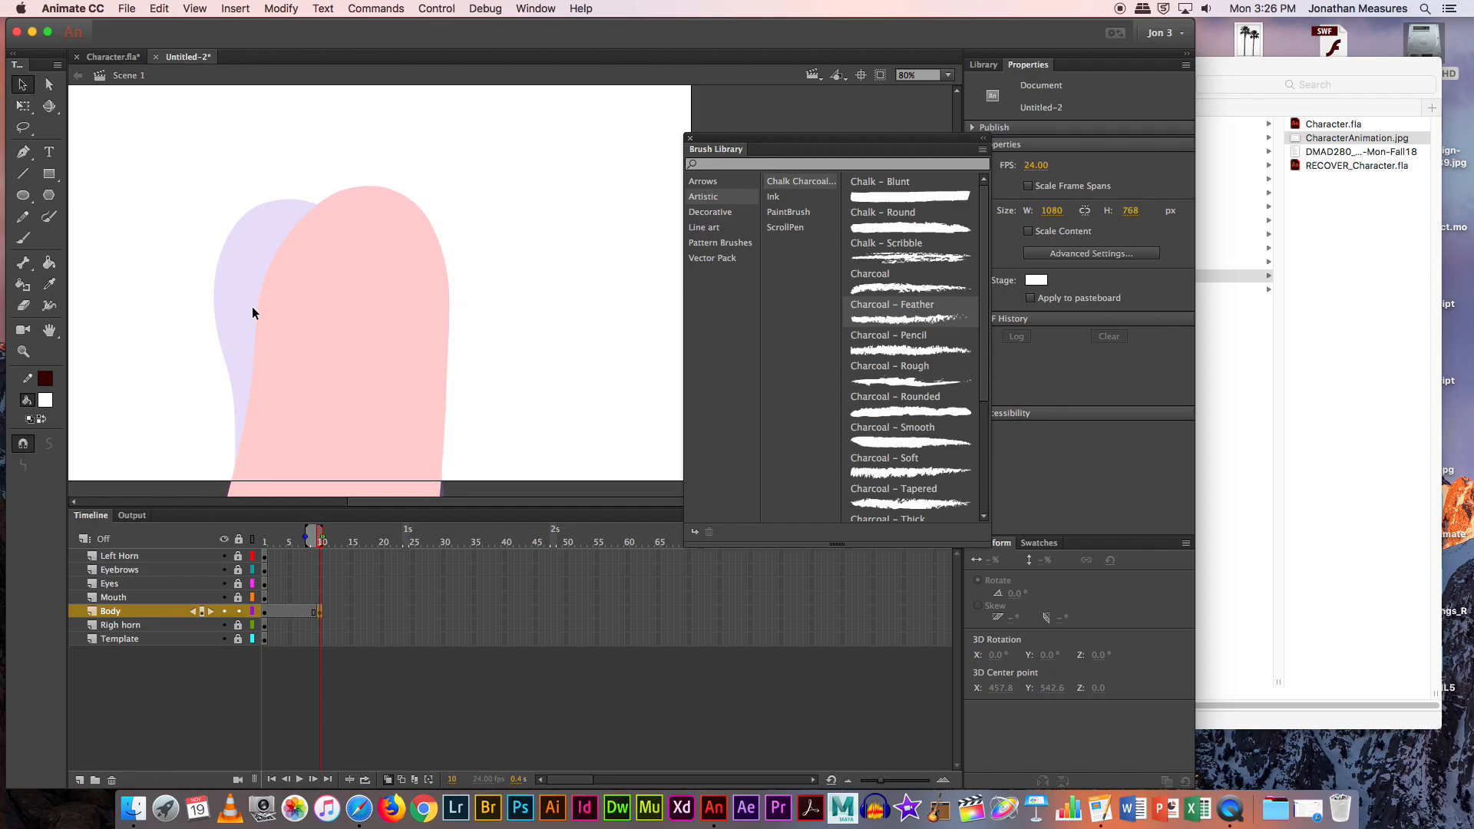
right_click(293, 610)
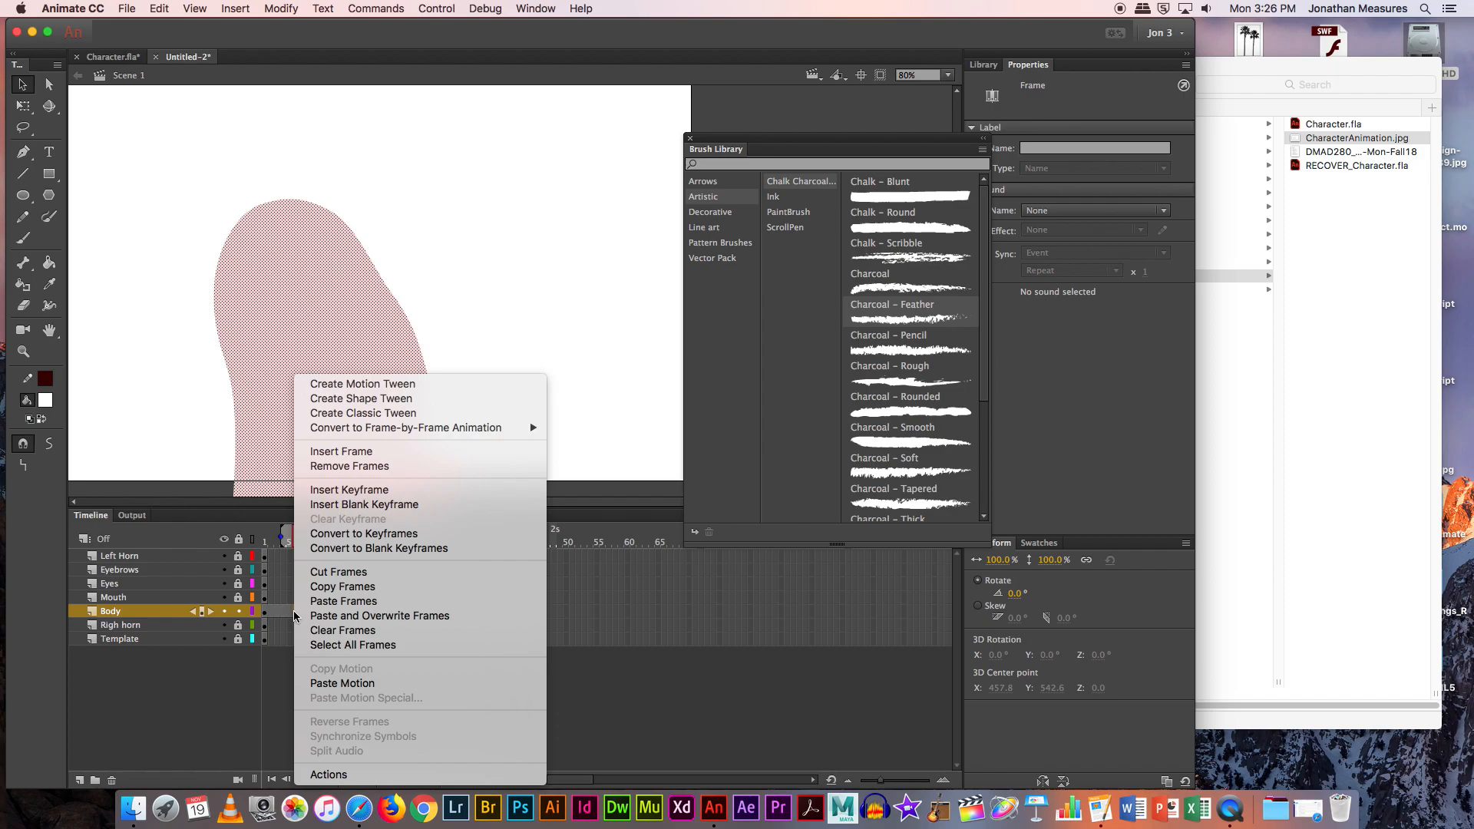
left_click(396, 398)
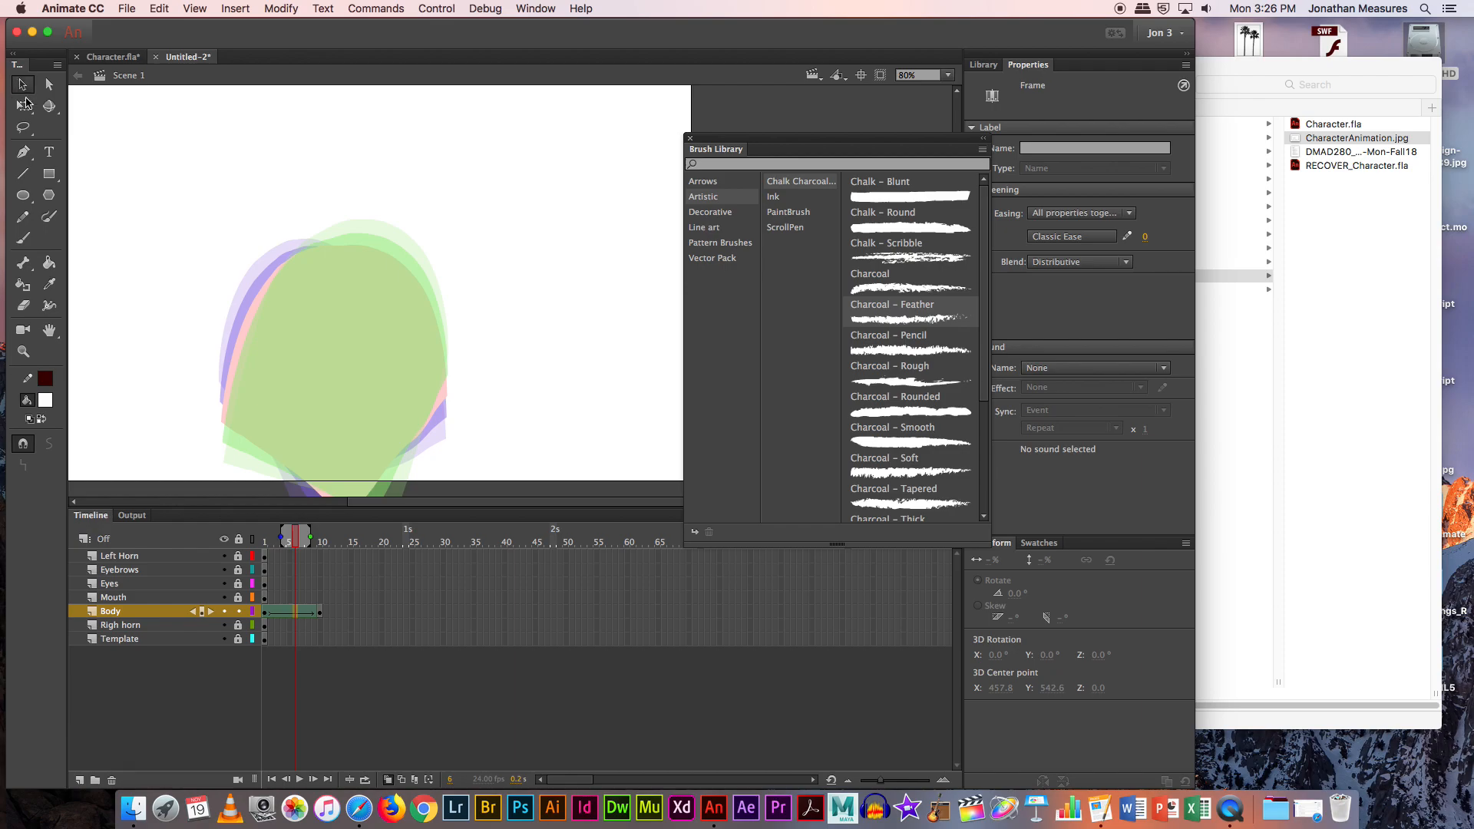
Step: Turn off onion skinning and select the Body layer's keyframe at frame 10
left_click(356, 611)
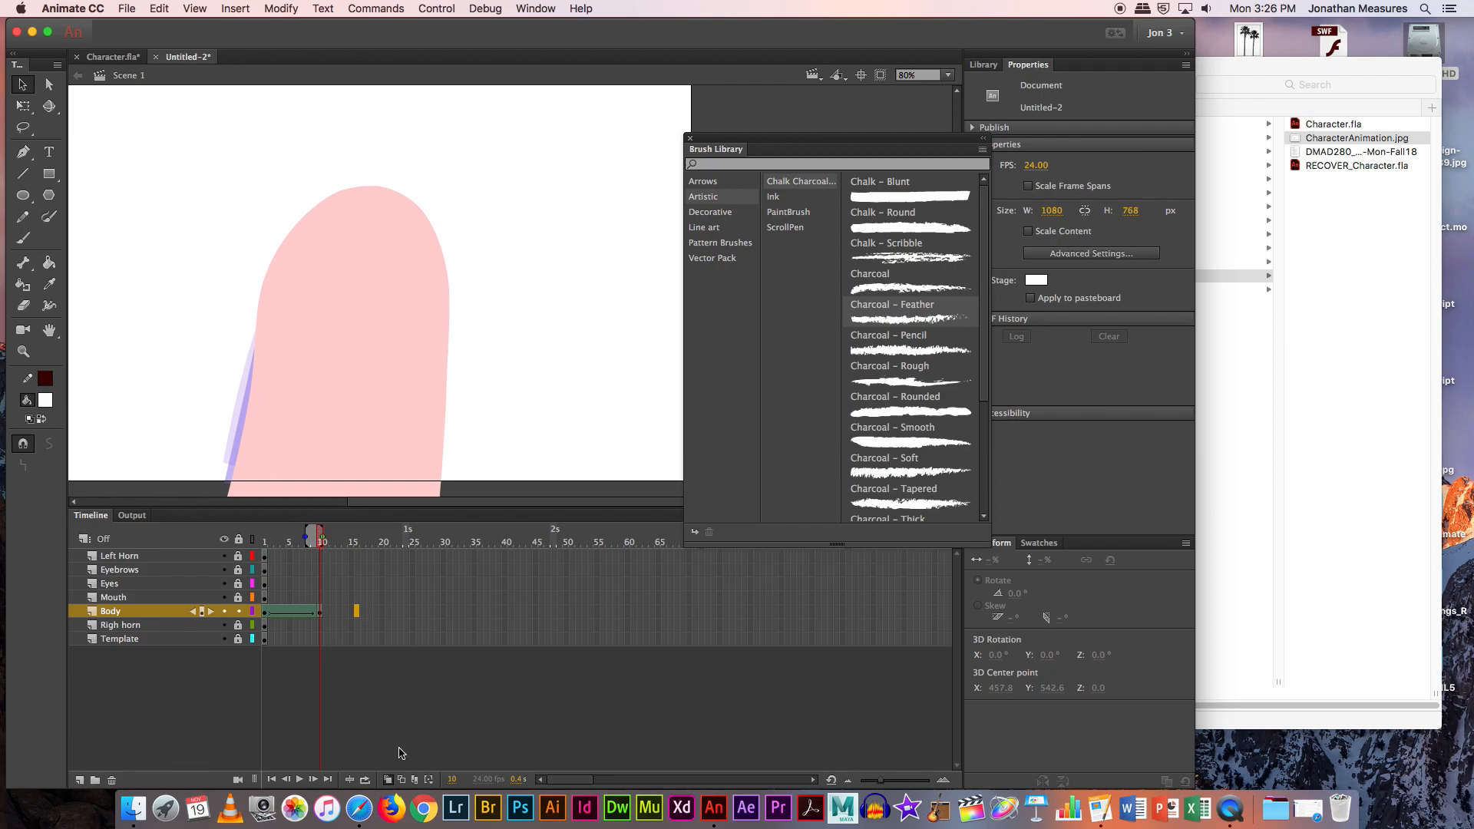
left_click(387, 779)
left_click_drag(321, 540, 223, 537)
left_click(320, 613)
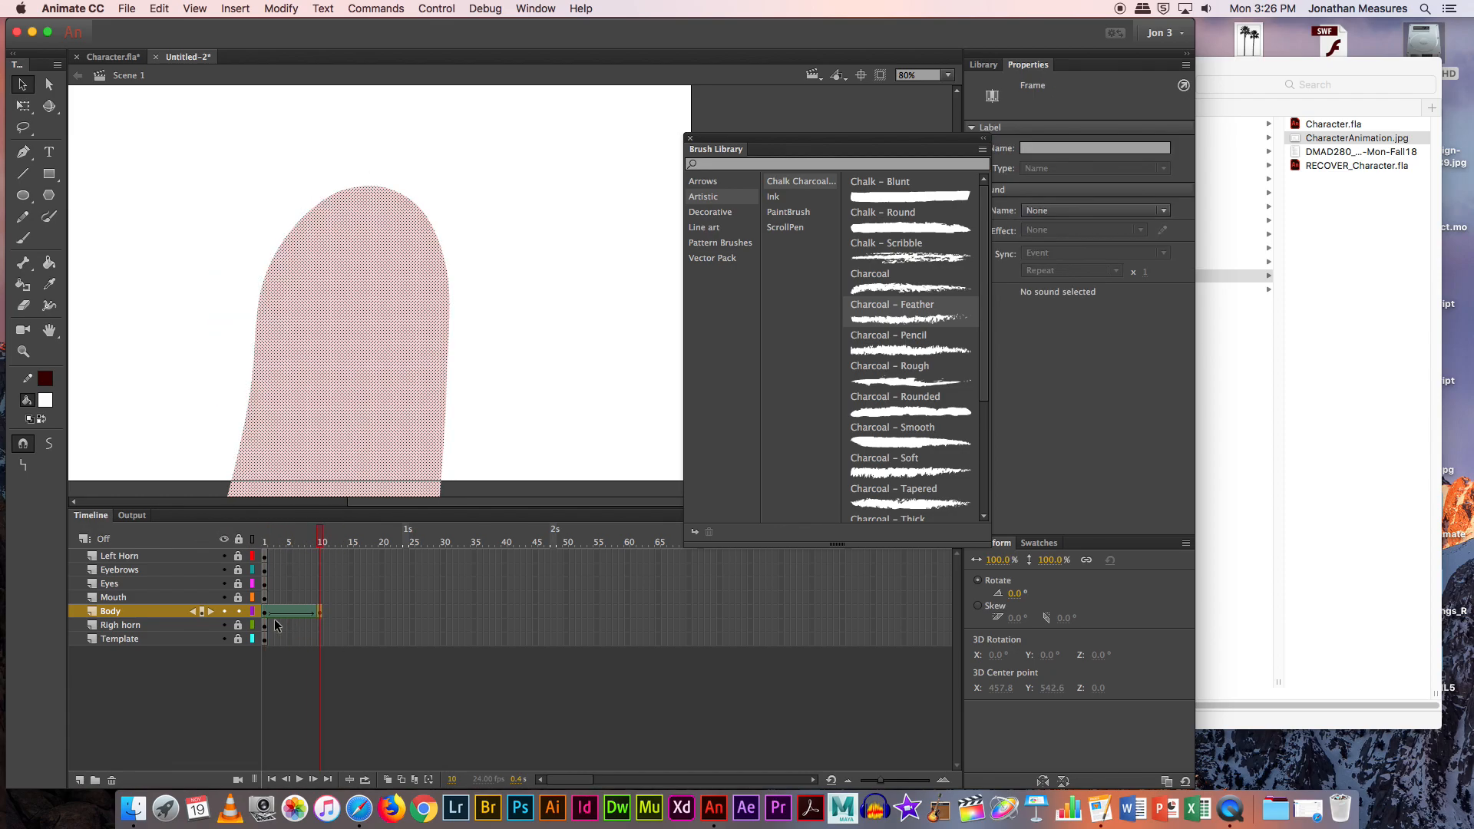
Step: Examine the anchor points around the body's outline at frame 1, including those along its base
left_click(264, 612)
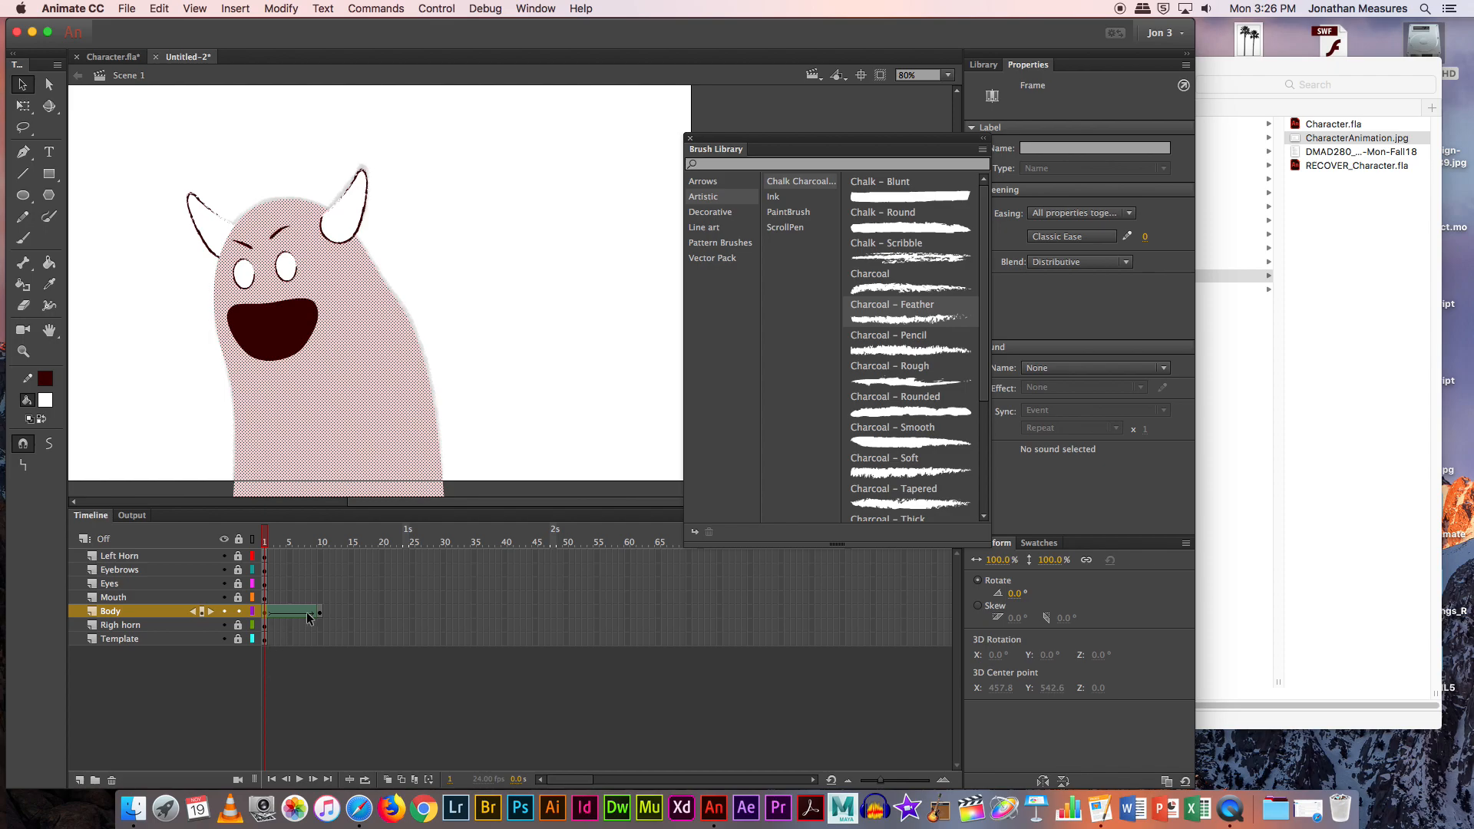
left_click(49, 84)
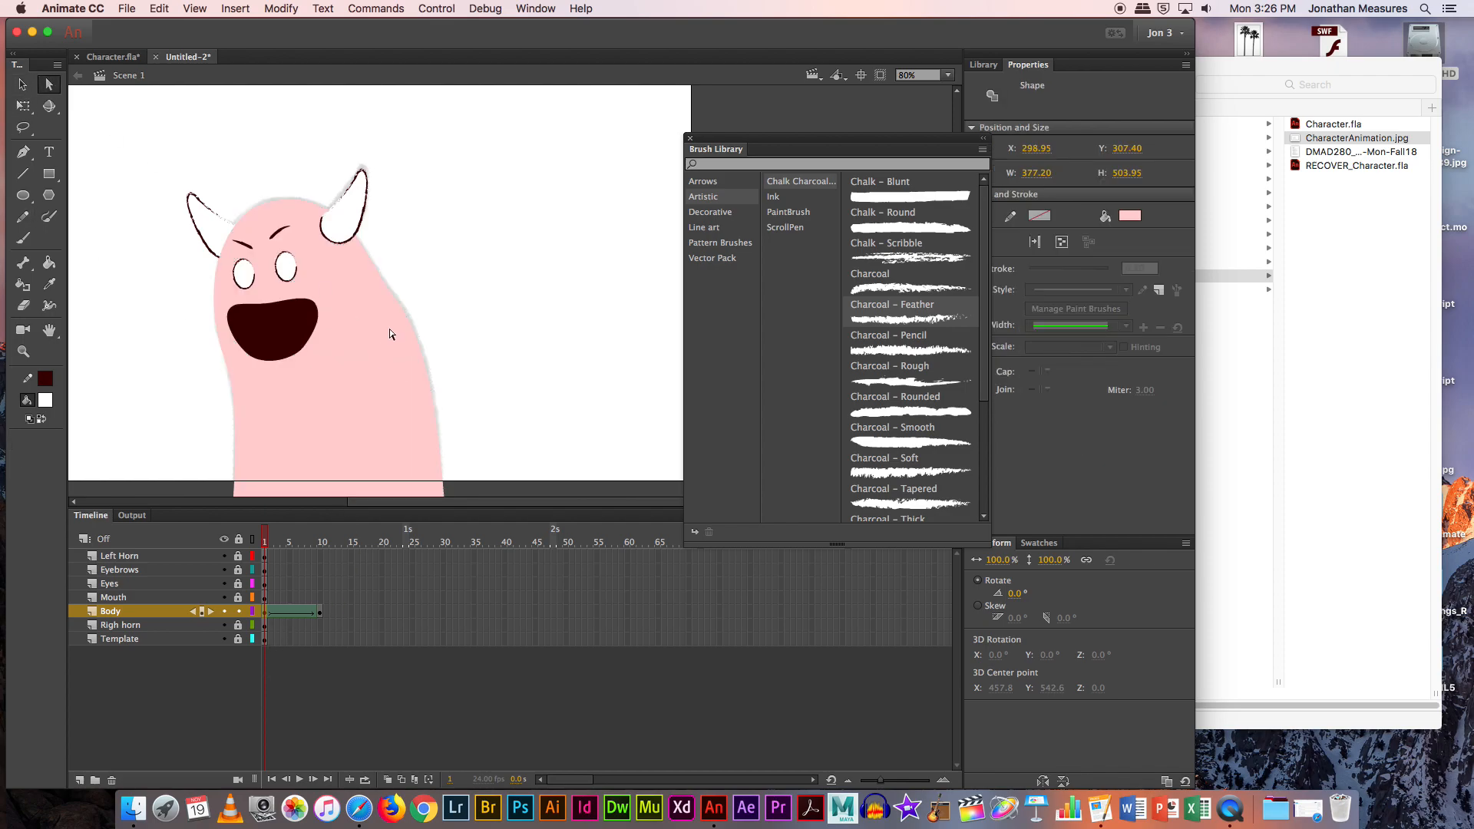
left_click(407, 321)
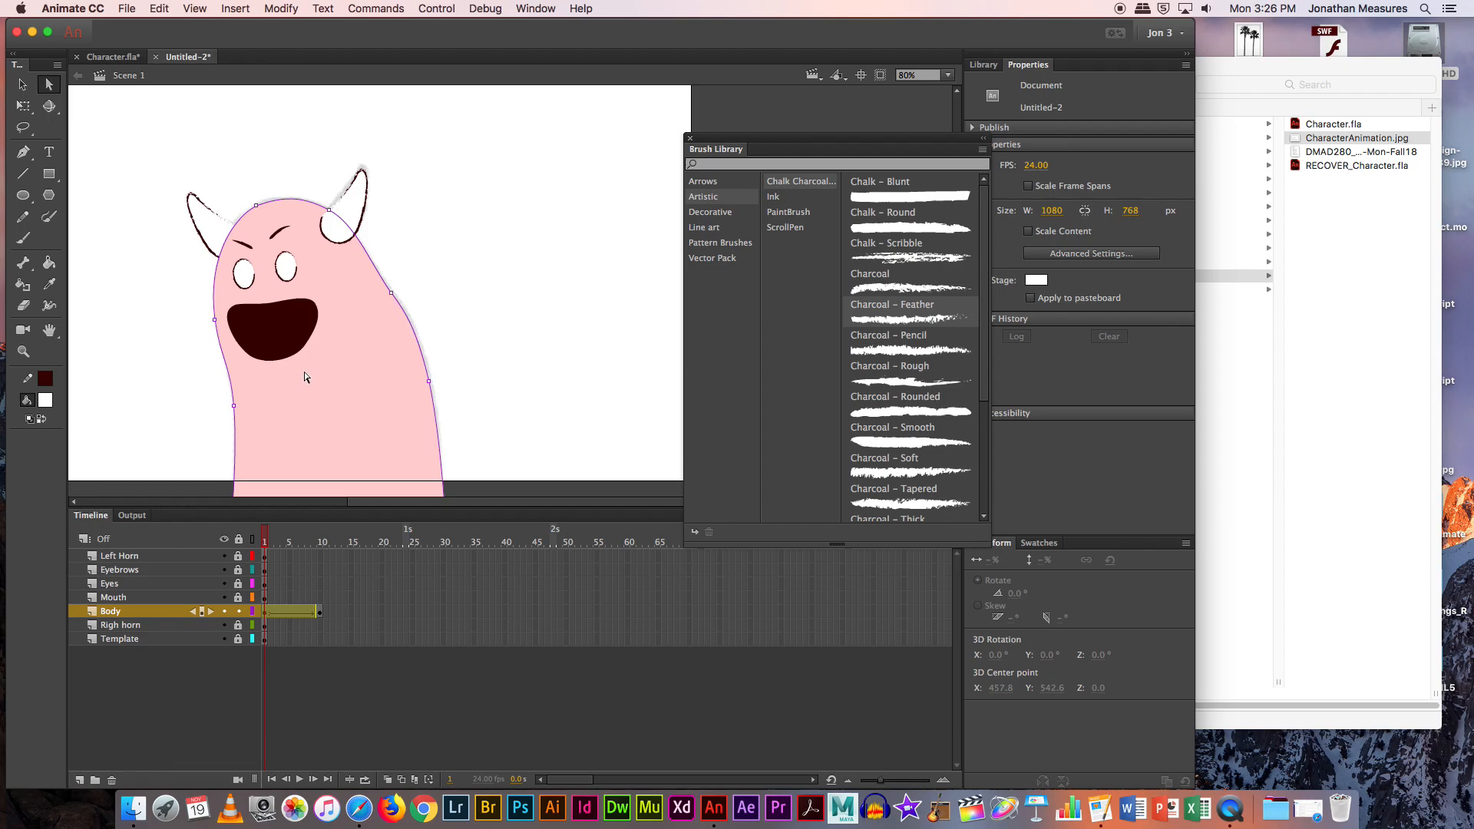
left_click_drag(434, 451, 422, 399)
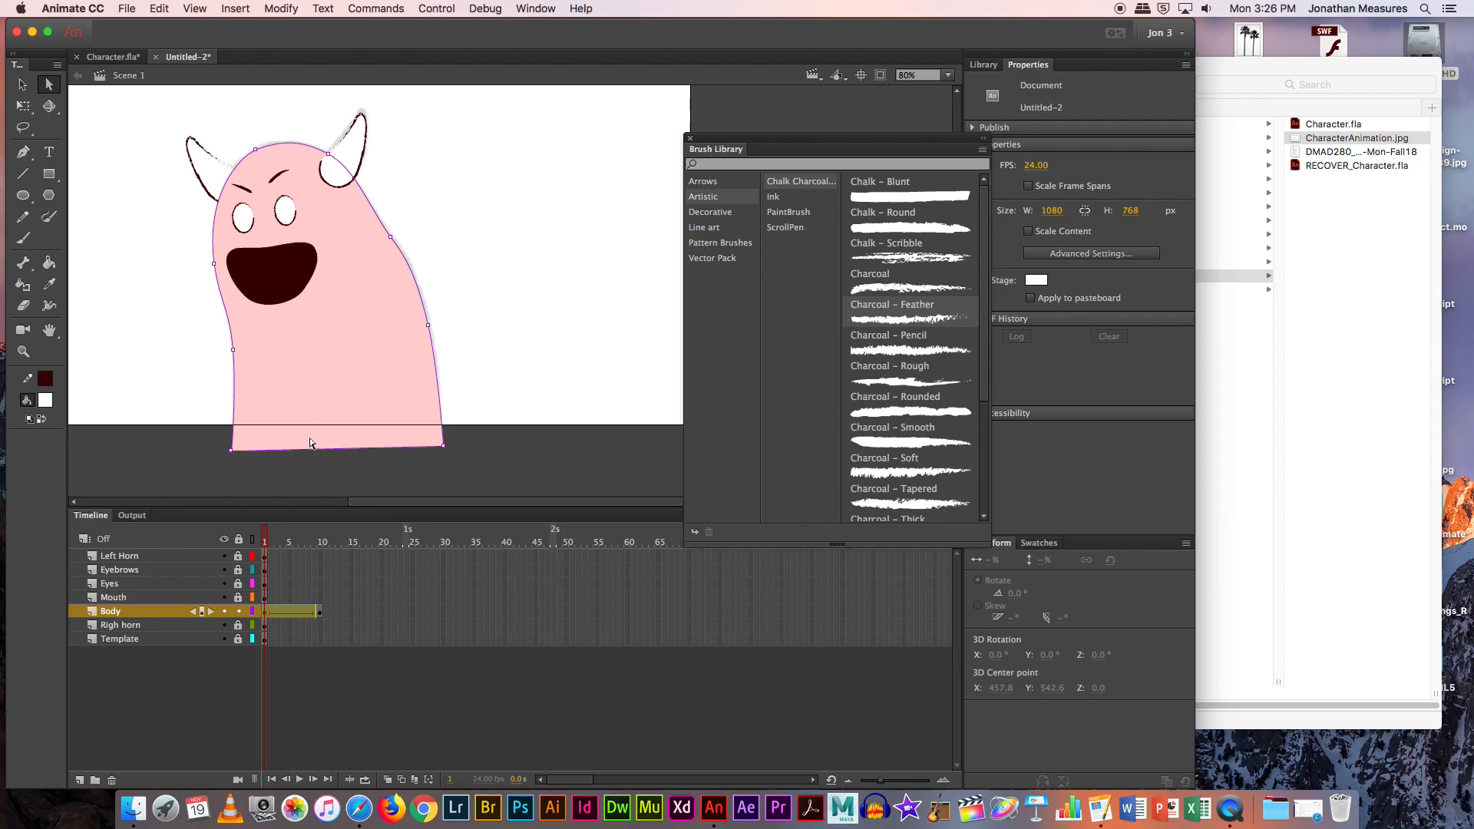
Step: Add shape hints to the body at frame 1, placing them on both base corners and the lower left edge
left_click(264, 611)
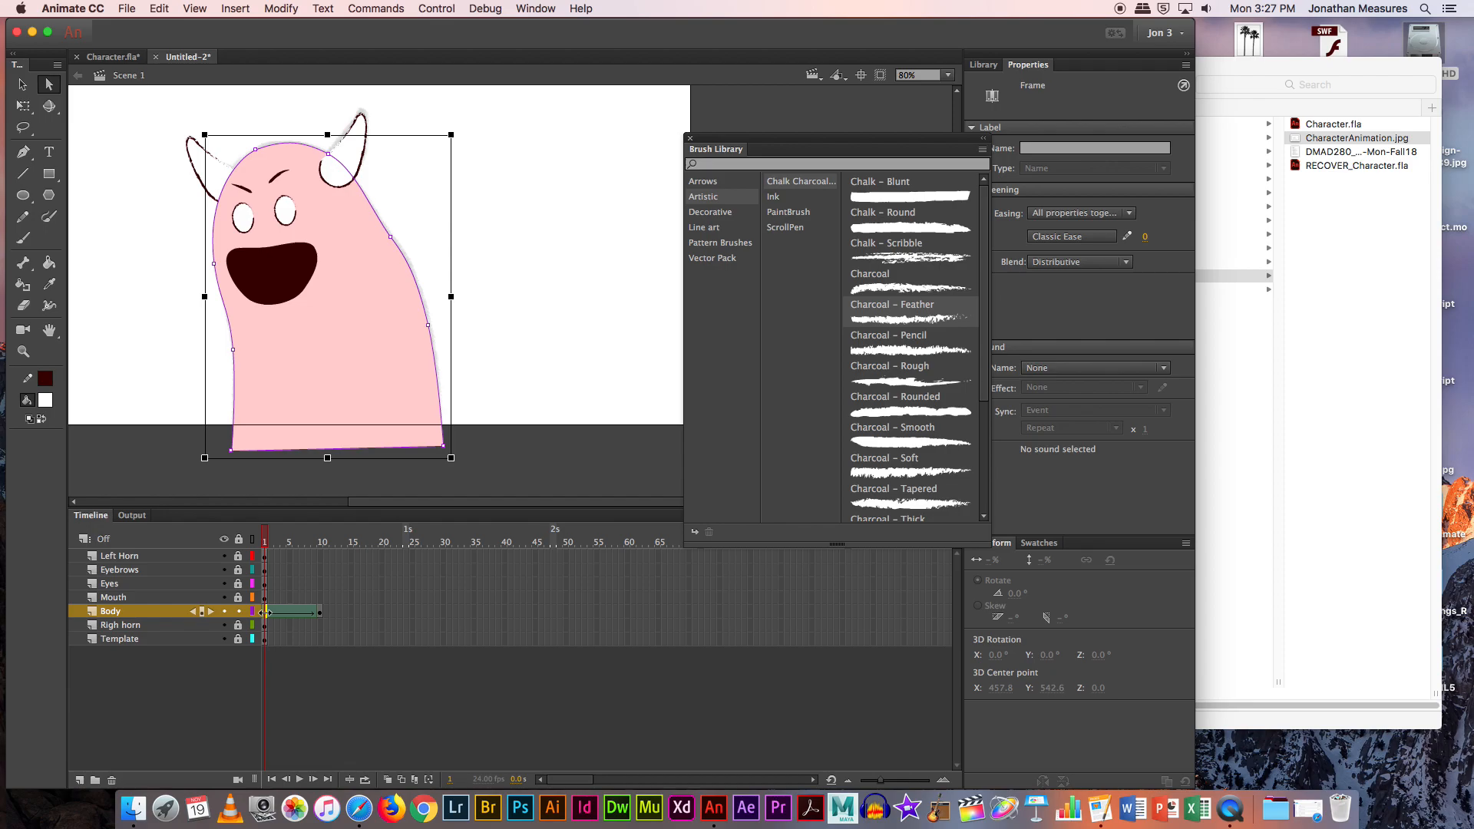
key("v")
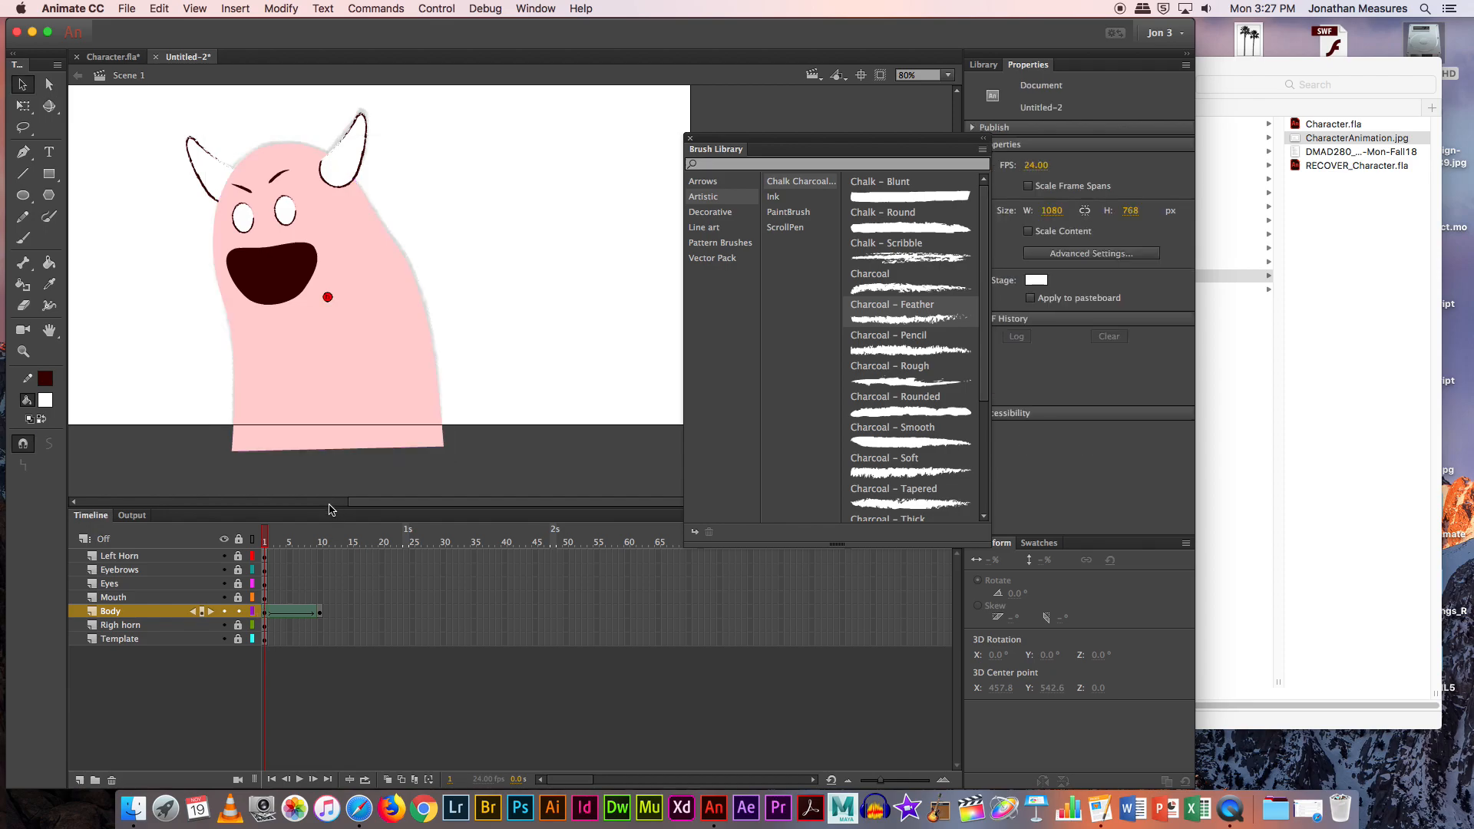
left_click_drag(329, 298, 443, 446)
left_click_drag(234, 439, 232, 451)
left_click_drag(327, 298, 240, 344)
Step: Turn the display of shape hints back on and align the third hint with the anchor on the body's left edge
left_click(49, 84)
left_click(235, 390)
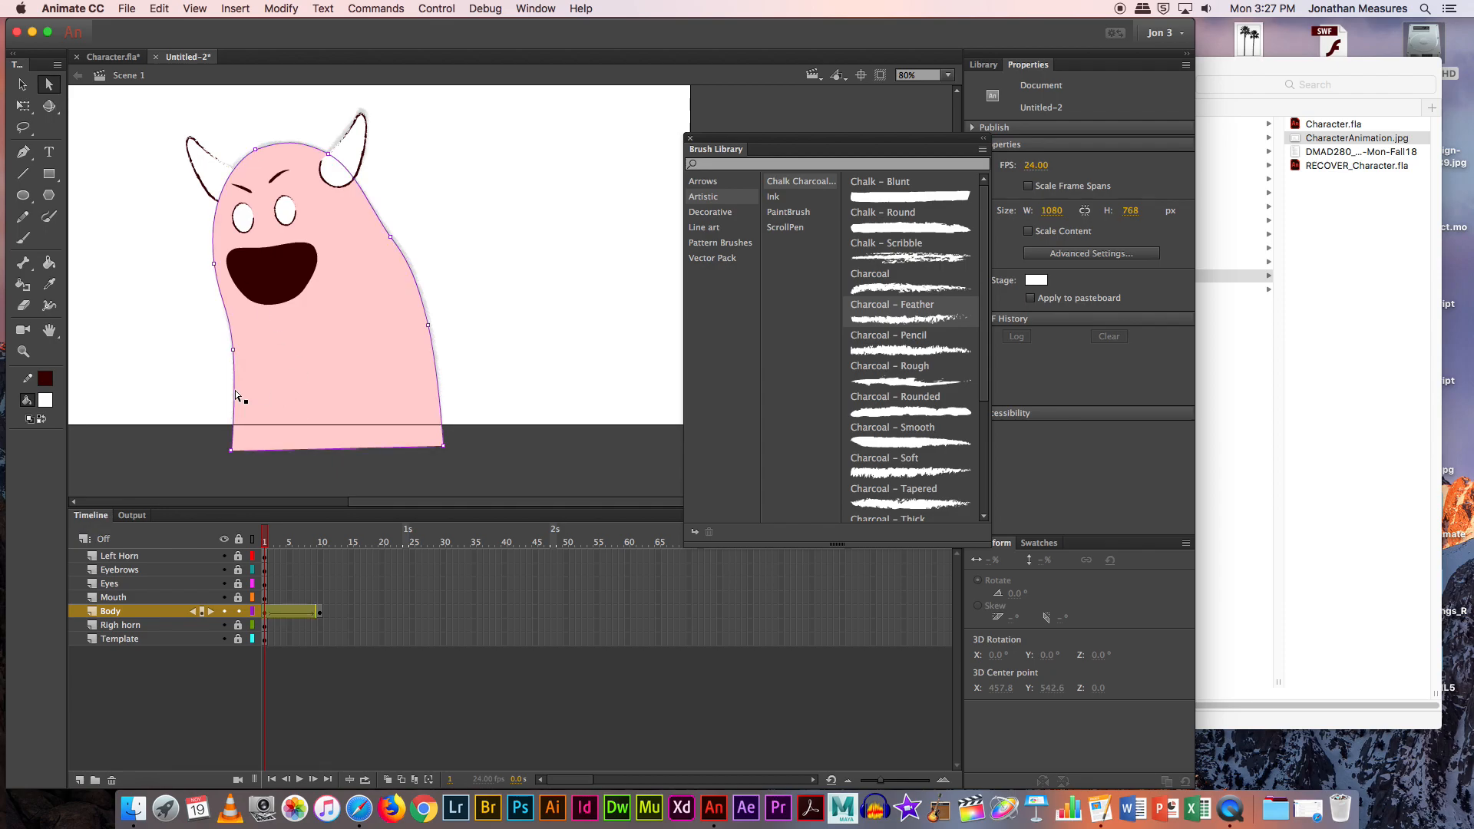
left_click(194, 8)
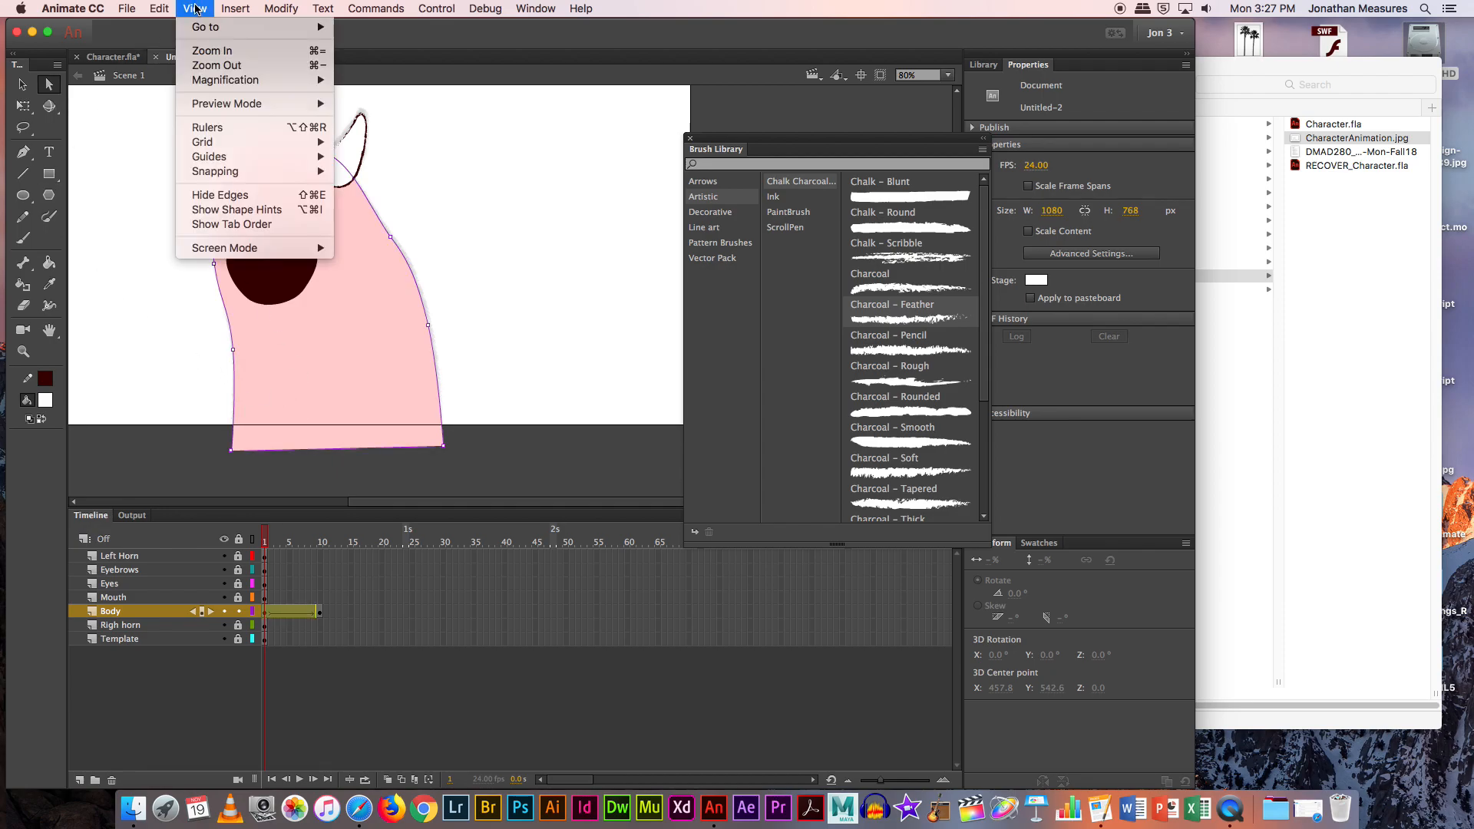
mouse_move(234, 158)
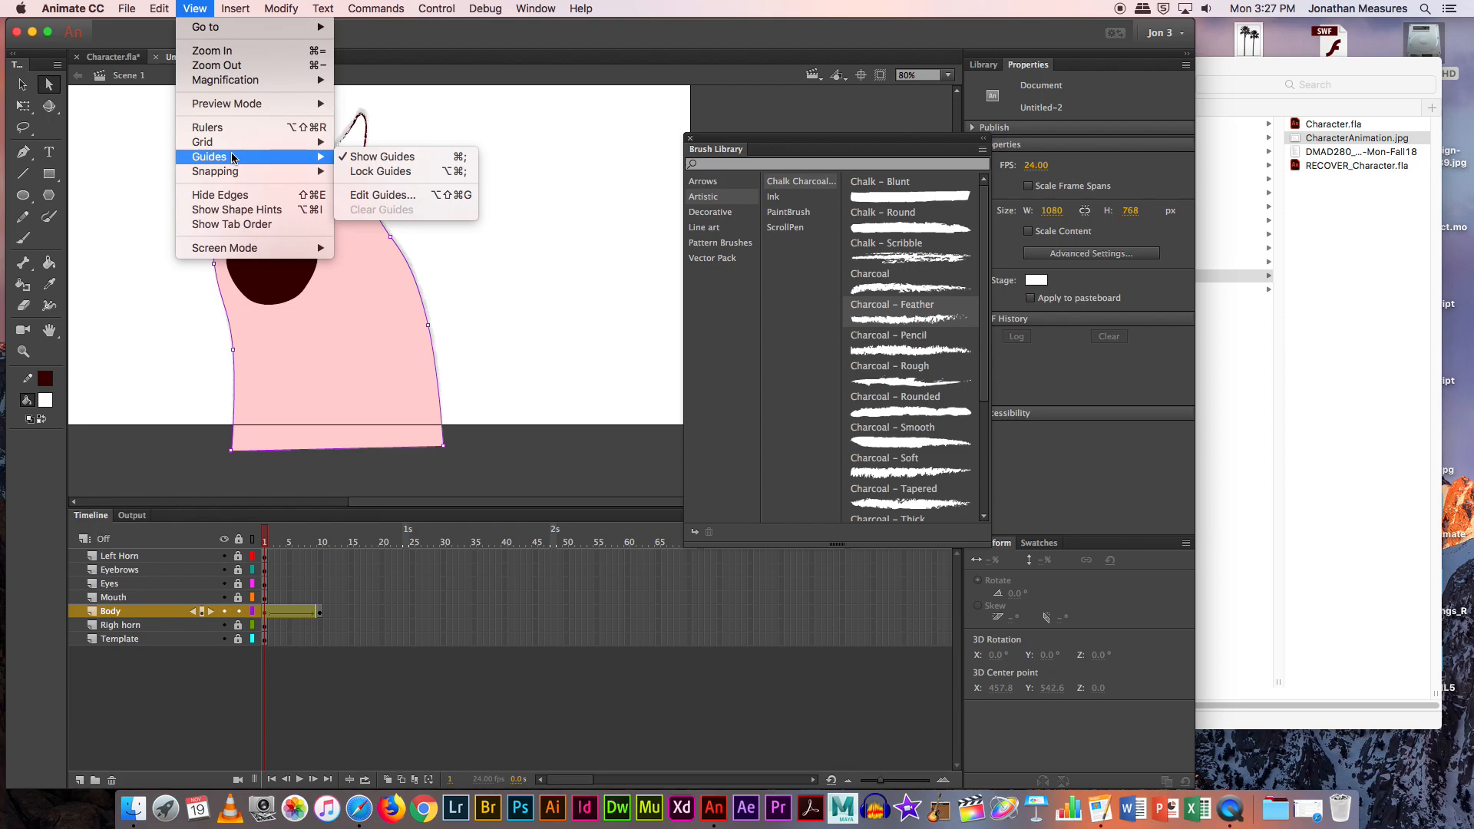
left_click(237, 209)
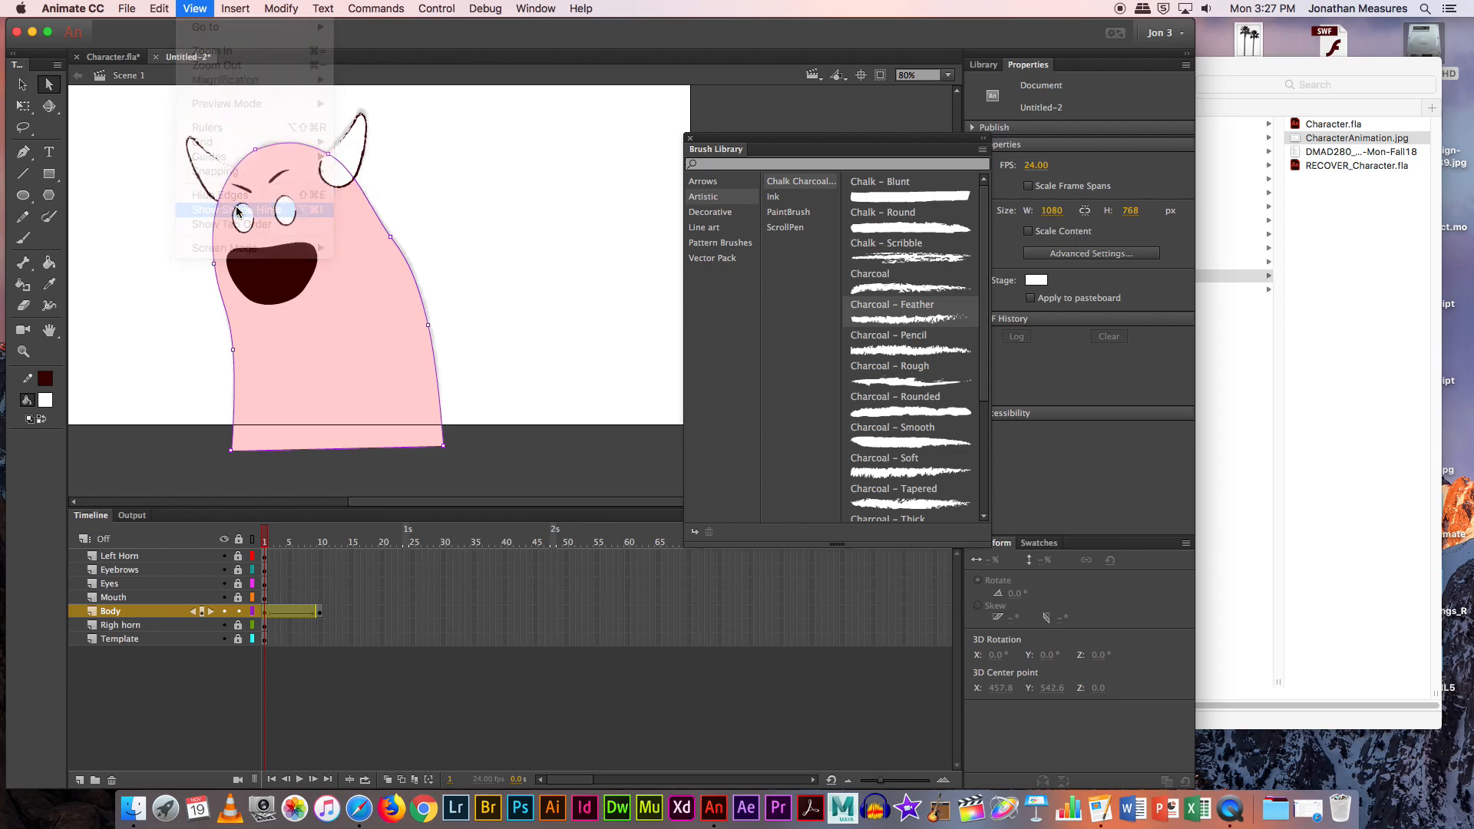
left_click(23, 85)
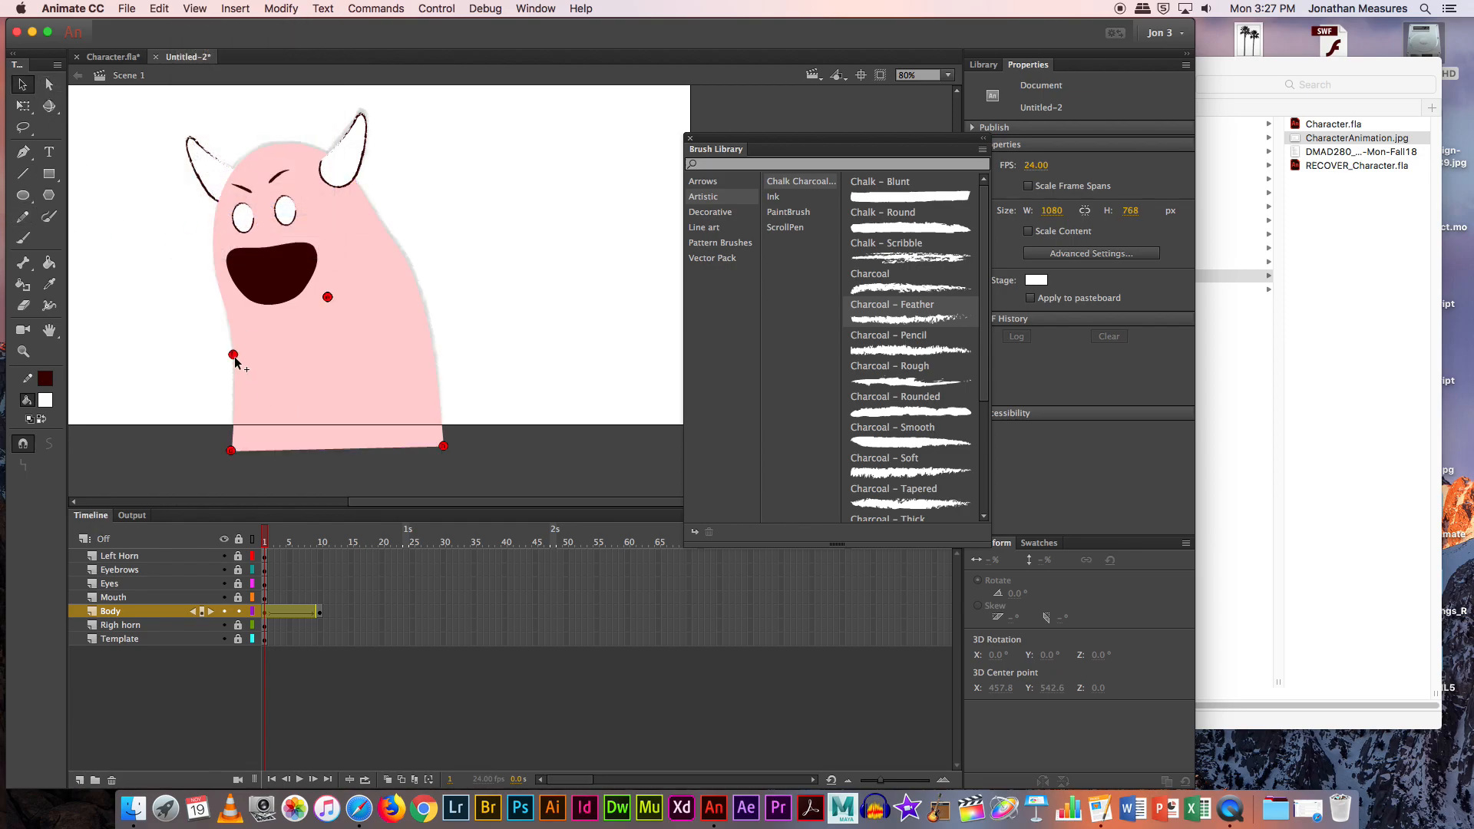
left_click(245, 362)
left_click_drag(231, 355, 232, 354)
Step: Check the snapping options and place the fourth shape hint on the left edge of the head beside the eye
left_click(194, 10)
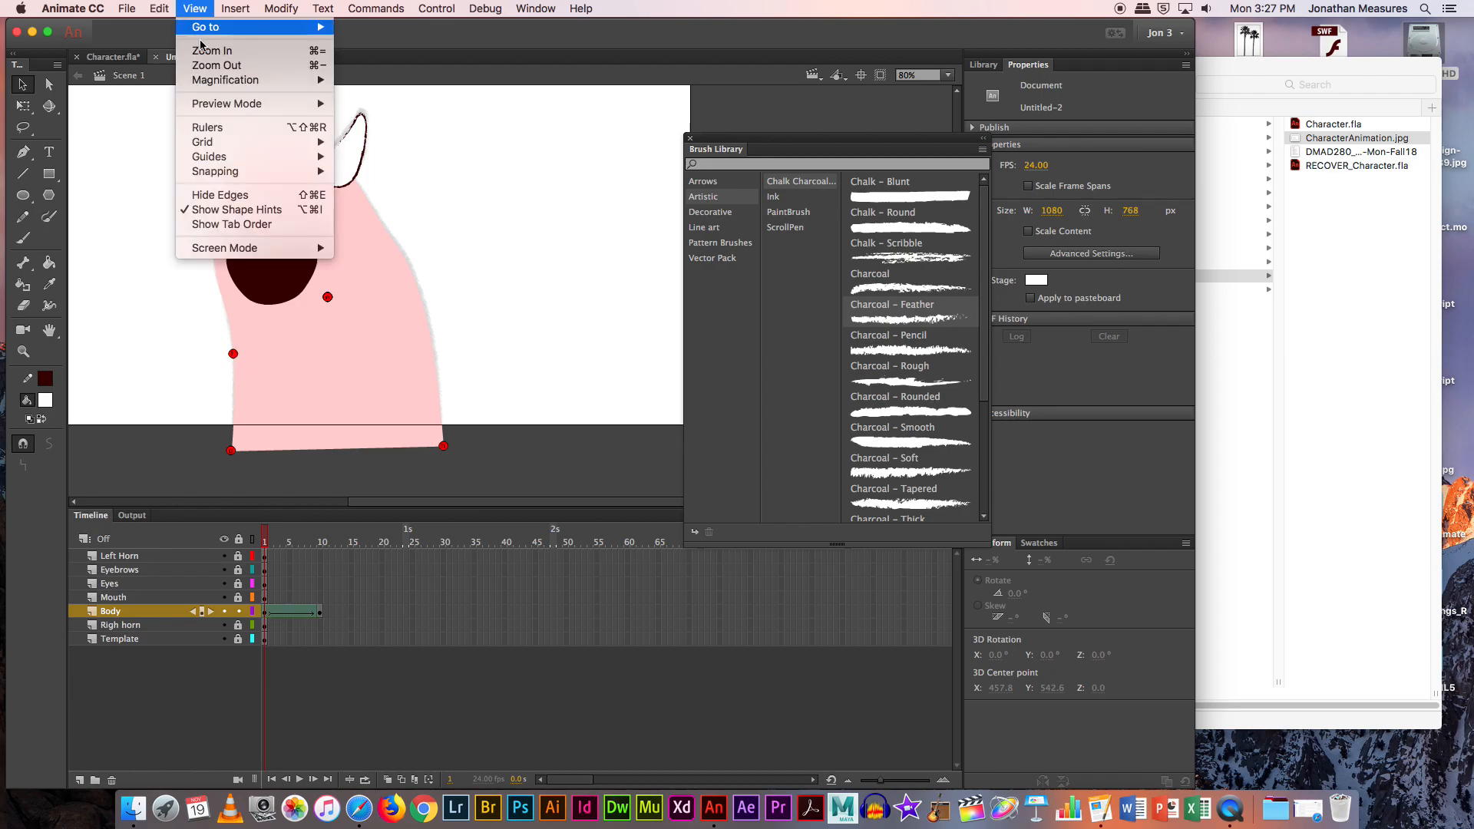
mouse_move(221, 178)
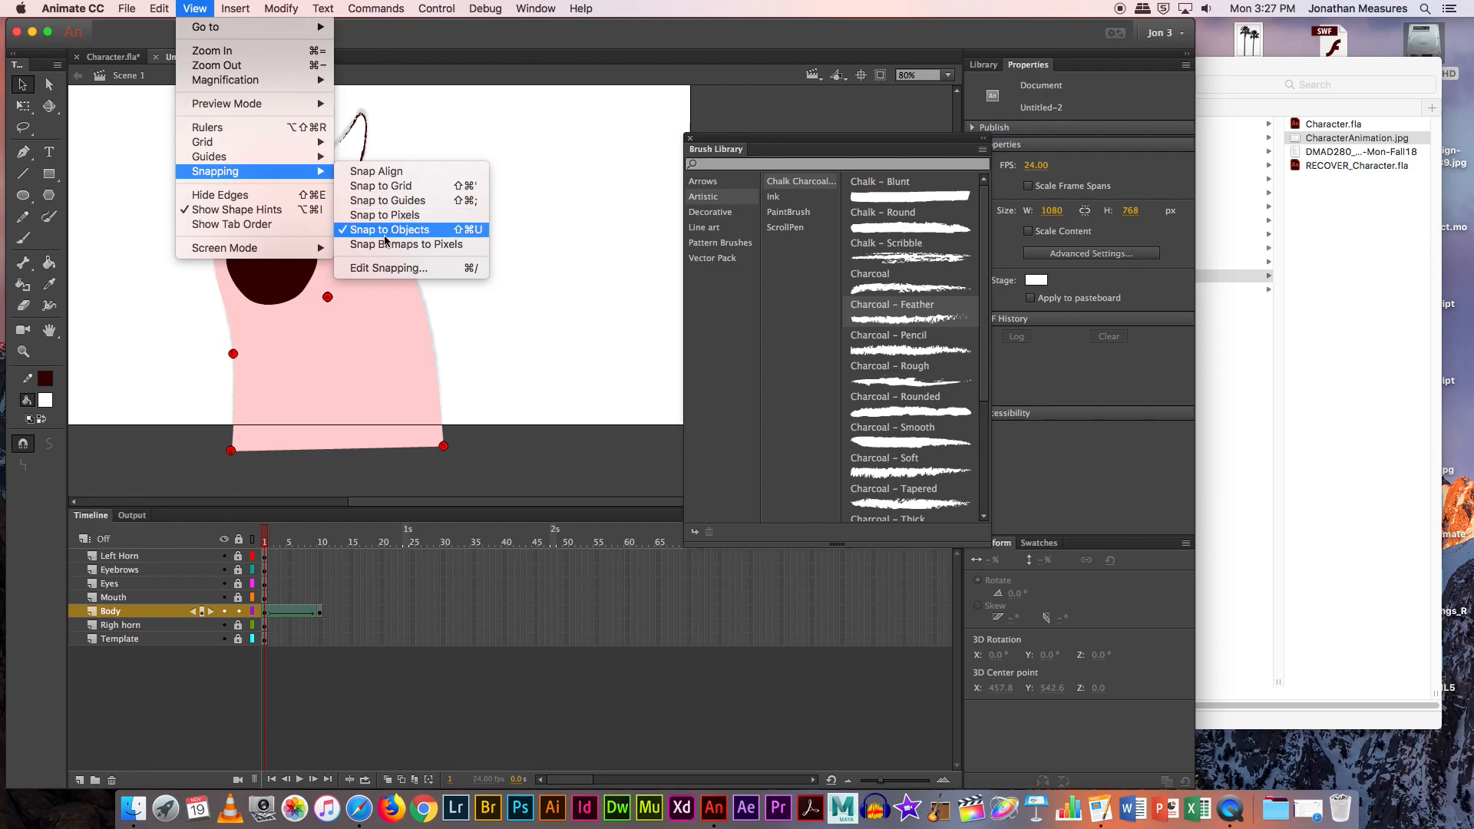
left_click(585, 329)
left_click_drag(328, 296, 219, 211)
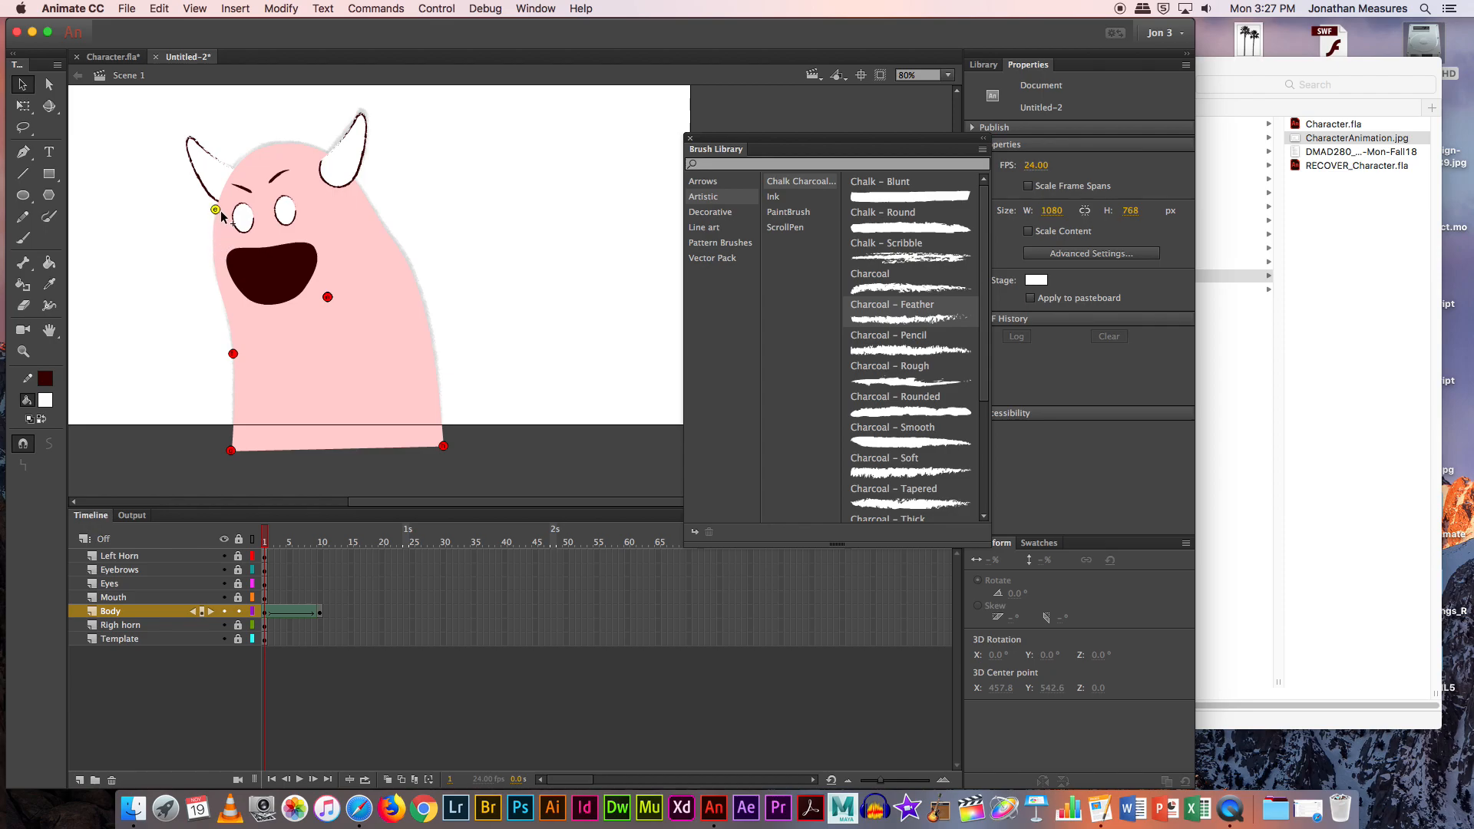
Step: Place the remaining four shape hints at frame 1 across the top of the head and along the body's upper right edge
left_click_drag(328, 298, 258, 152)
left_click_drag(328, 299, 316, 154)
left_click_drag(329, 299, 373, 204)
left_click_drag(421, 287, 362, 192)
left_click_drag(331, 299, 414, 278)
Step: Compare the body's anchor points, redisplay the shape hints and move the right-edge hint further down the outline at frame 1
left_click(49, 85)
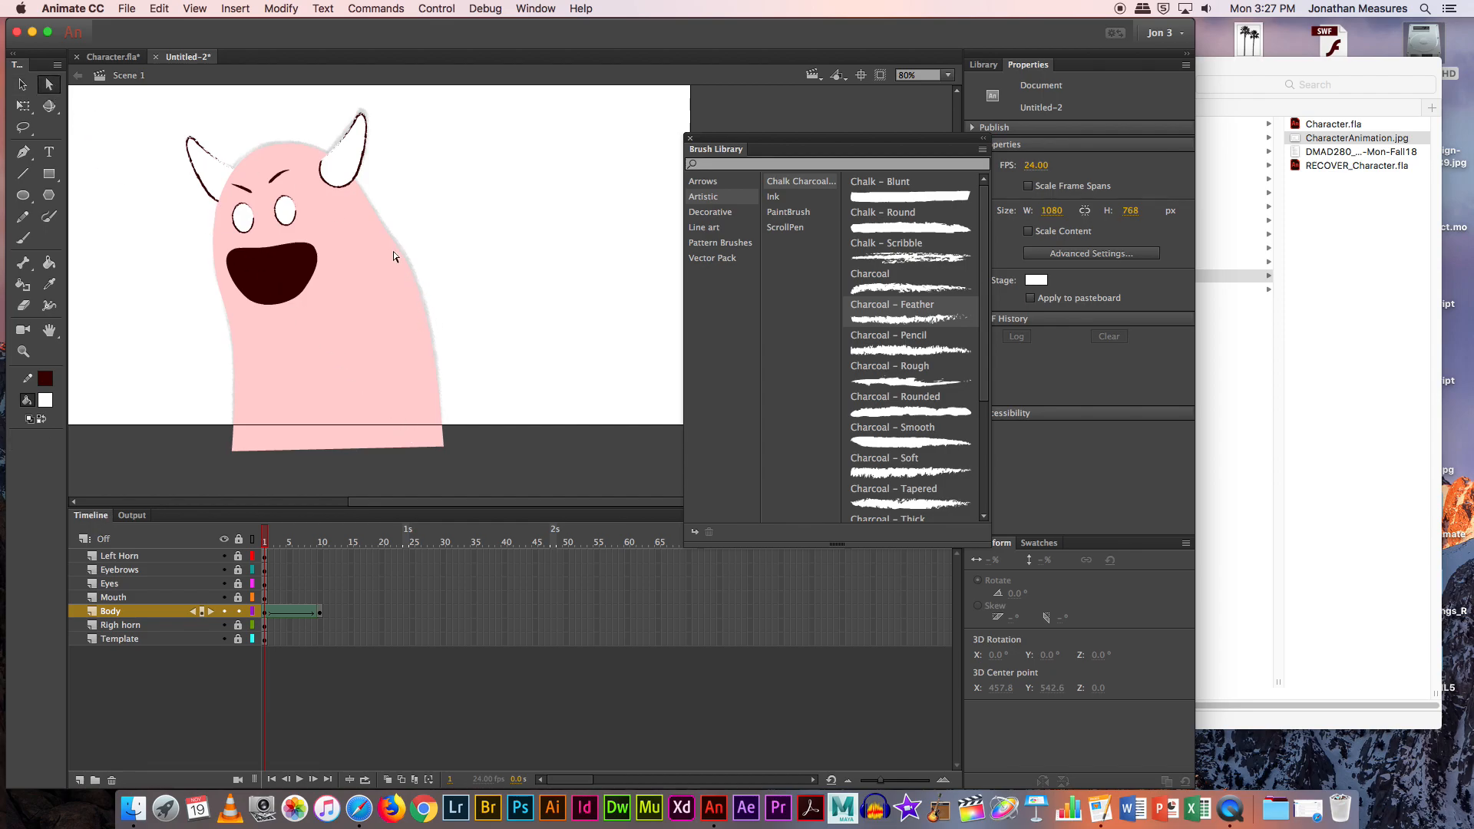
left_click(429, 329)
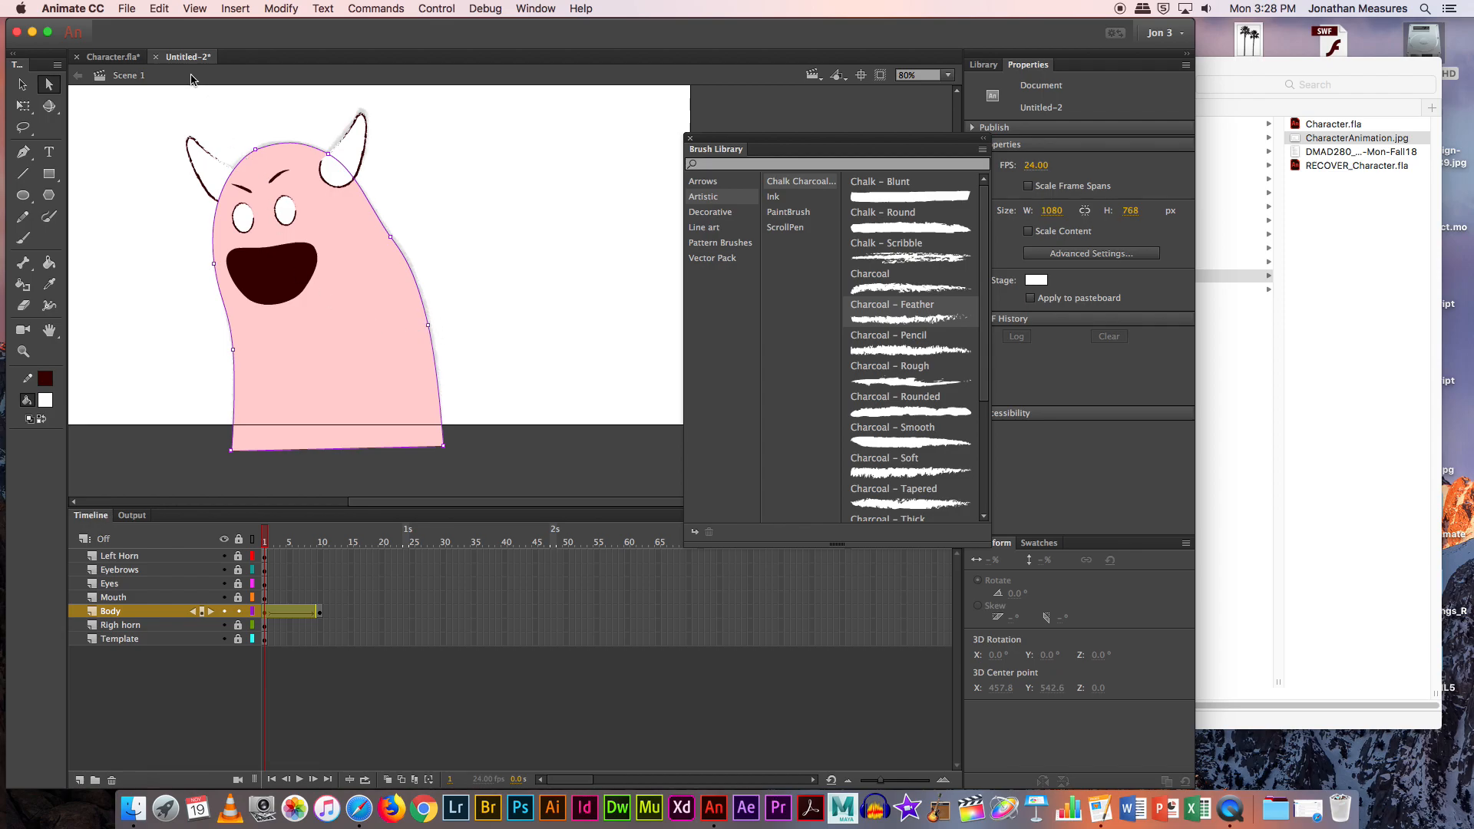
left_click(195, 10)
mouse_move(230, 149)
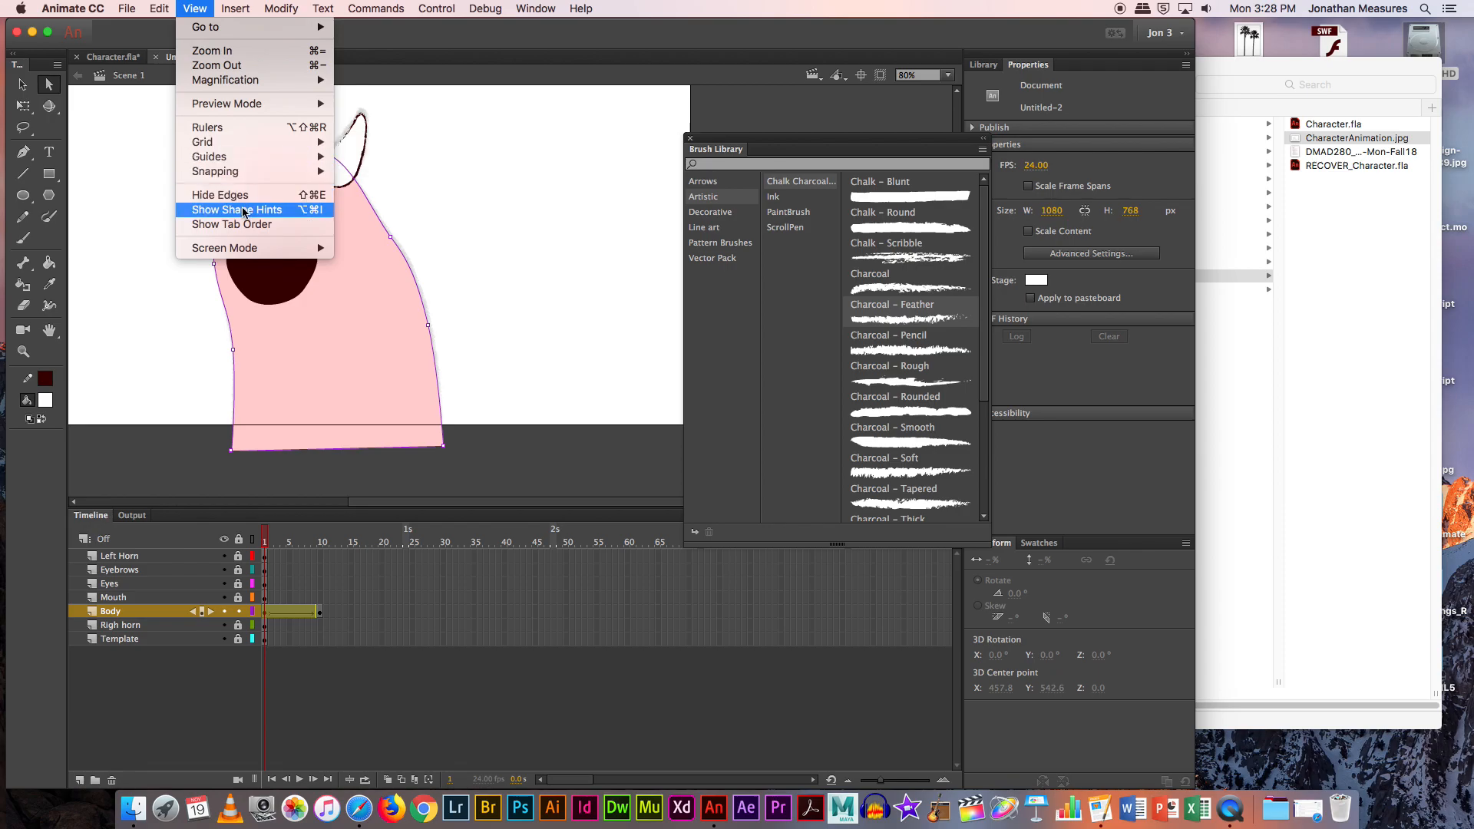
left_click(498, 195)
left_click(498, 195)
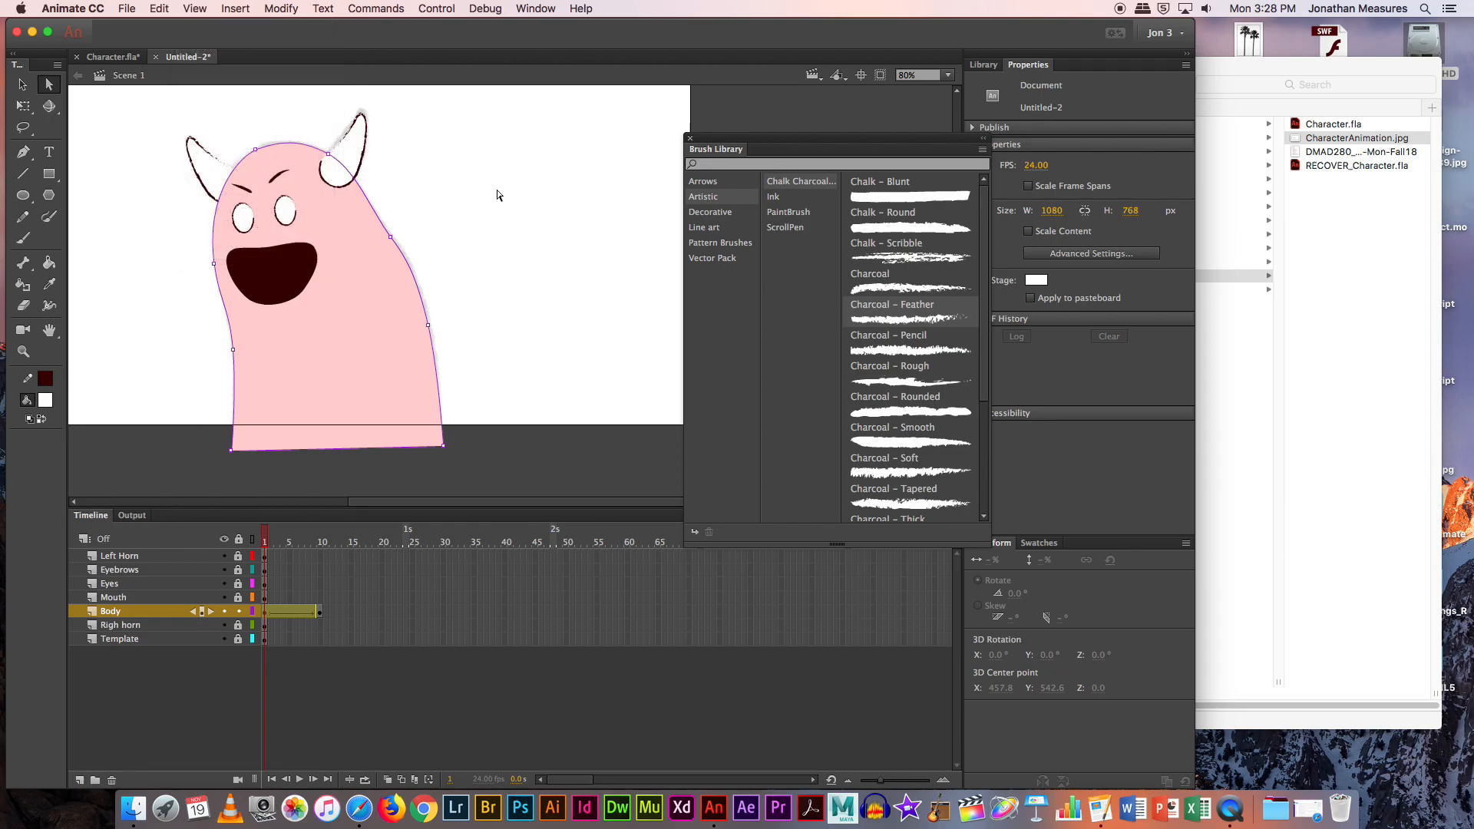
key("super")
left_click(477, 173)
left_click(194, 9)
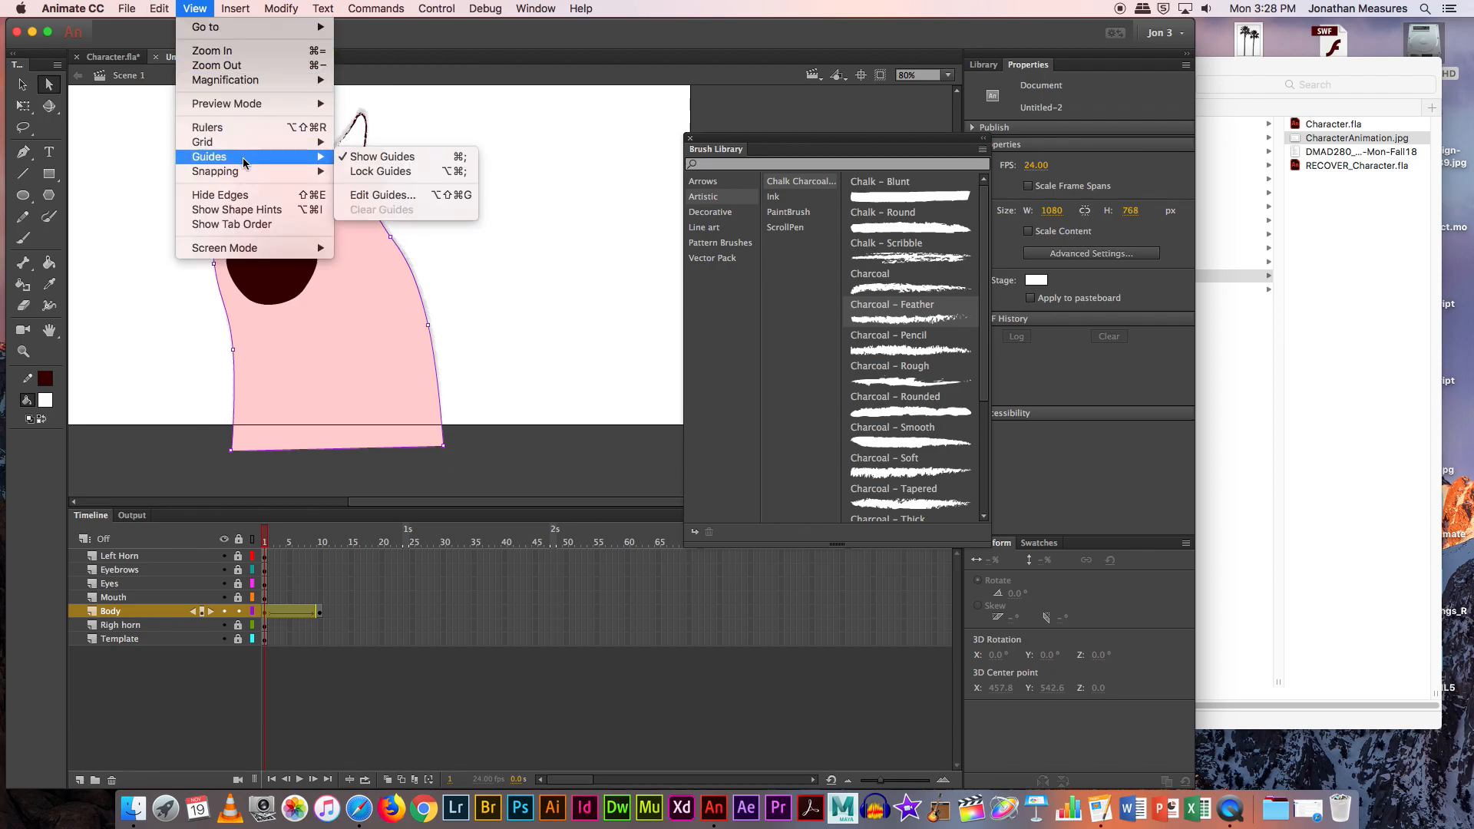
mouse_move(243, 171)
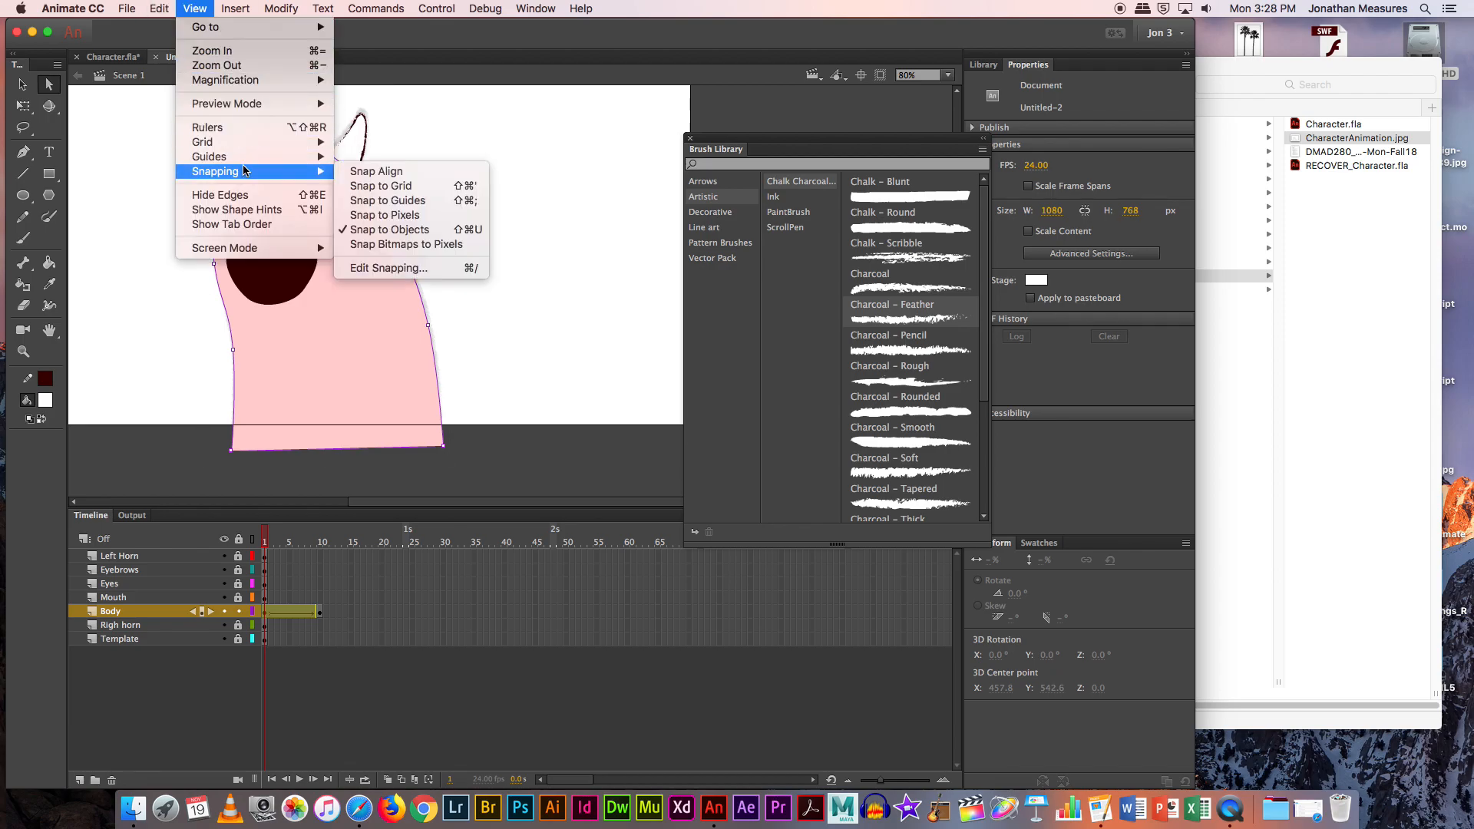
left_click(236, 209)
key("v")
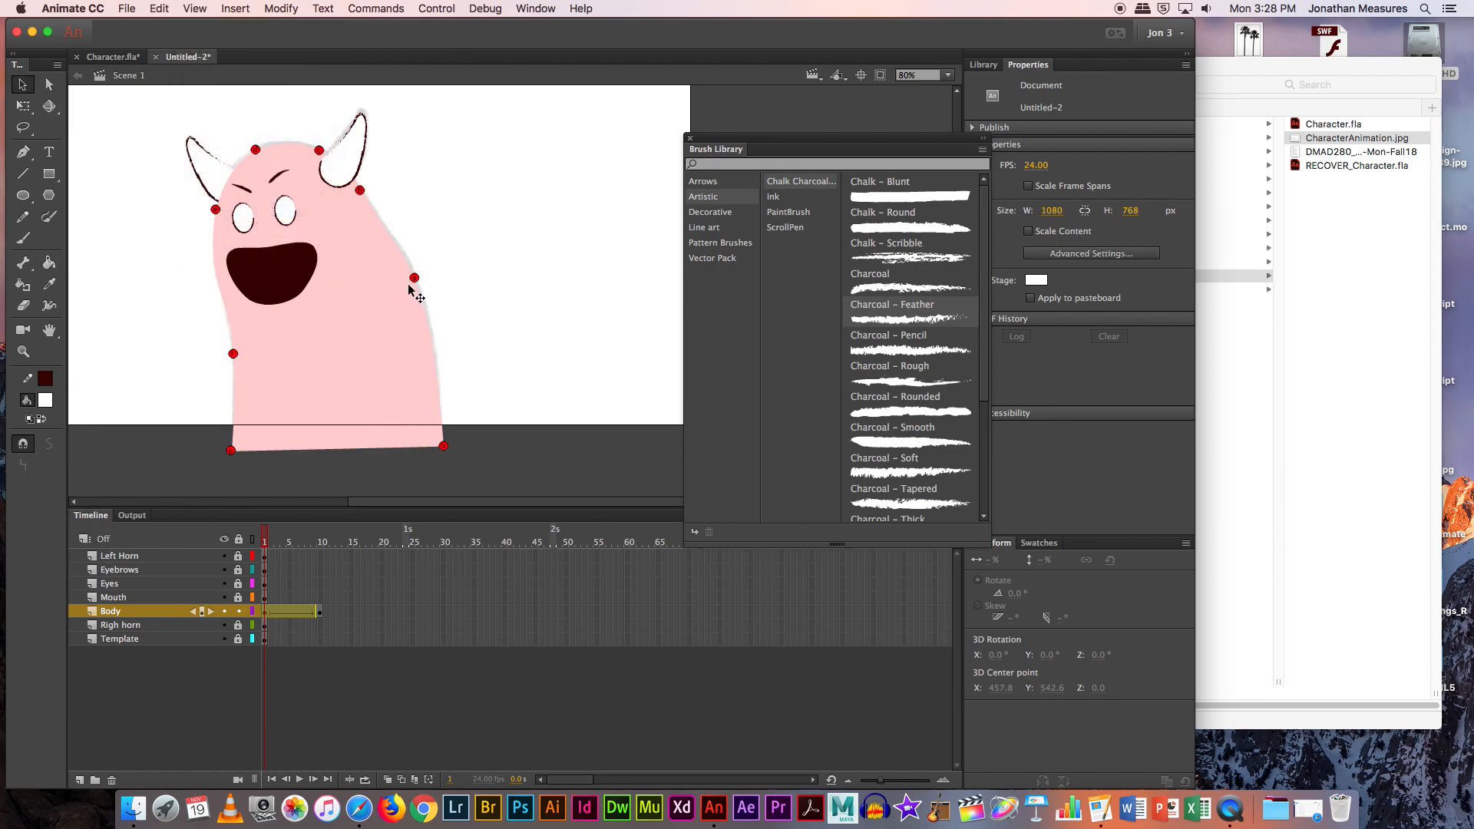
left_click_drag(414, 282, 434, 349)
Step: At frame 10, place the shape hints on both base corners, up the left edge, over the top and along the right edge
left_click(320, 612)
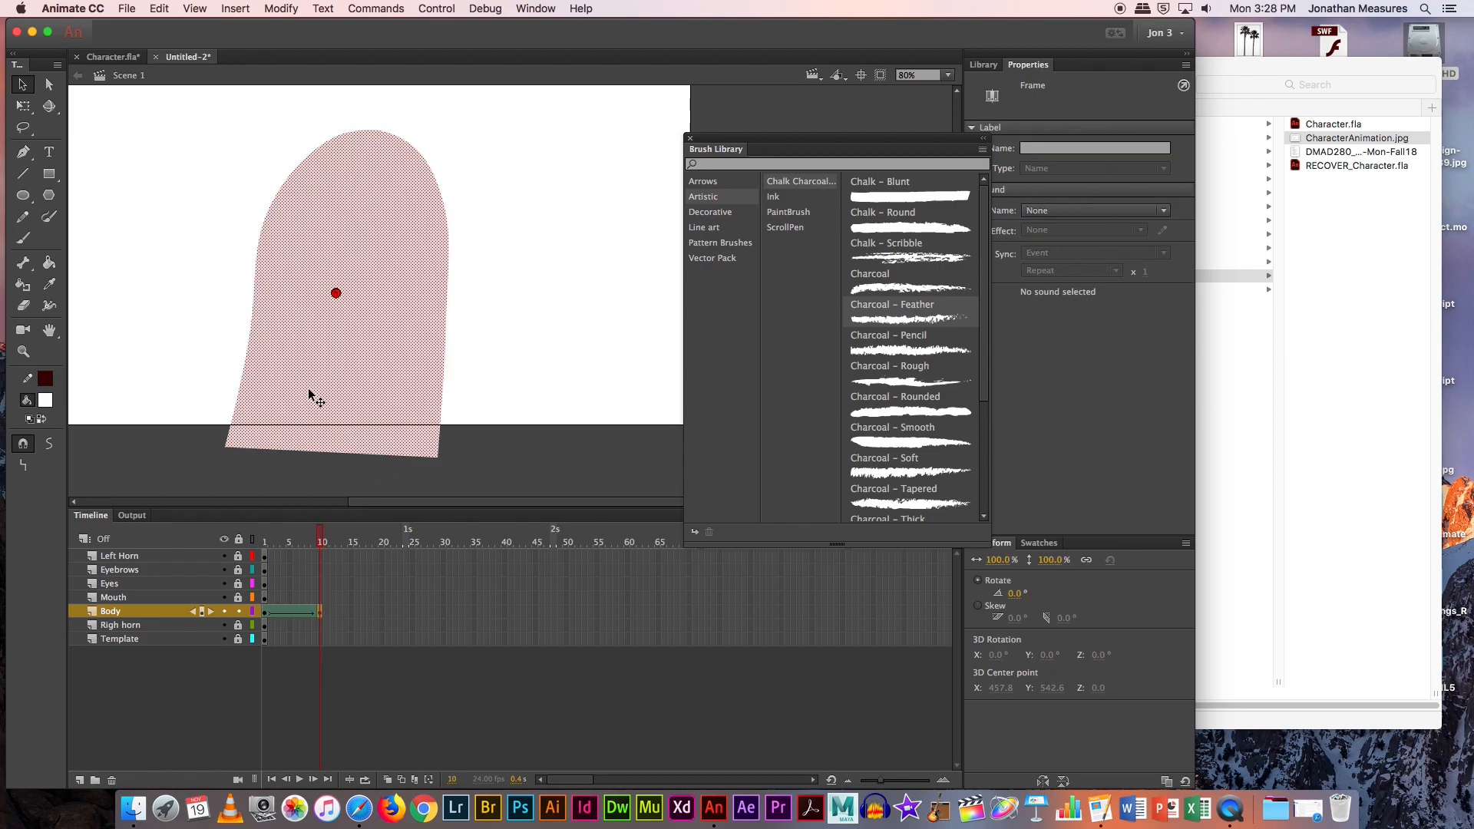
left_click(341, 297)
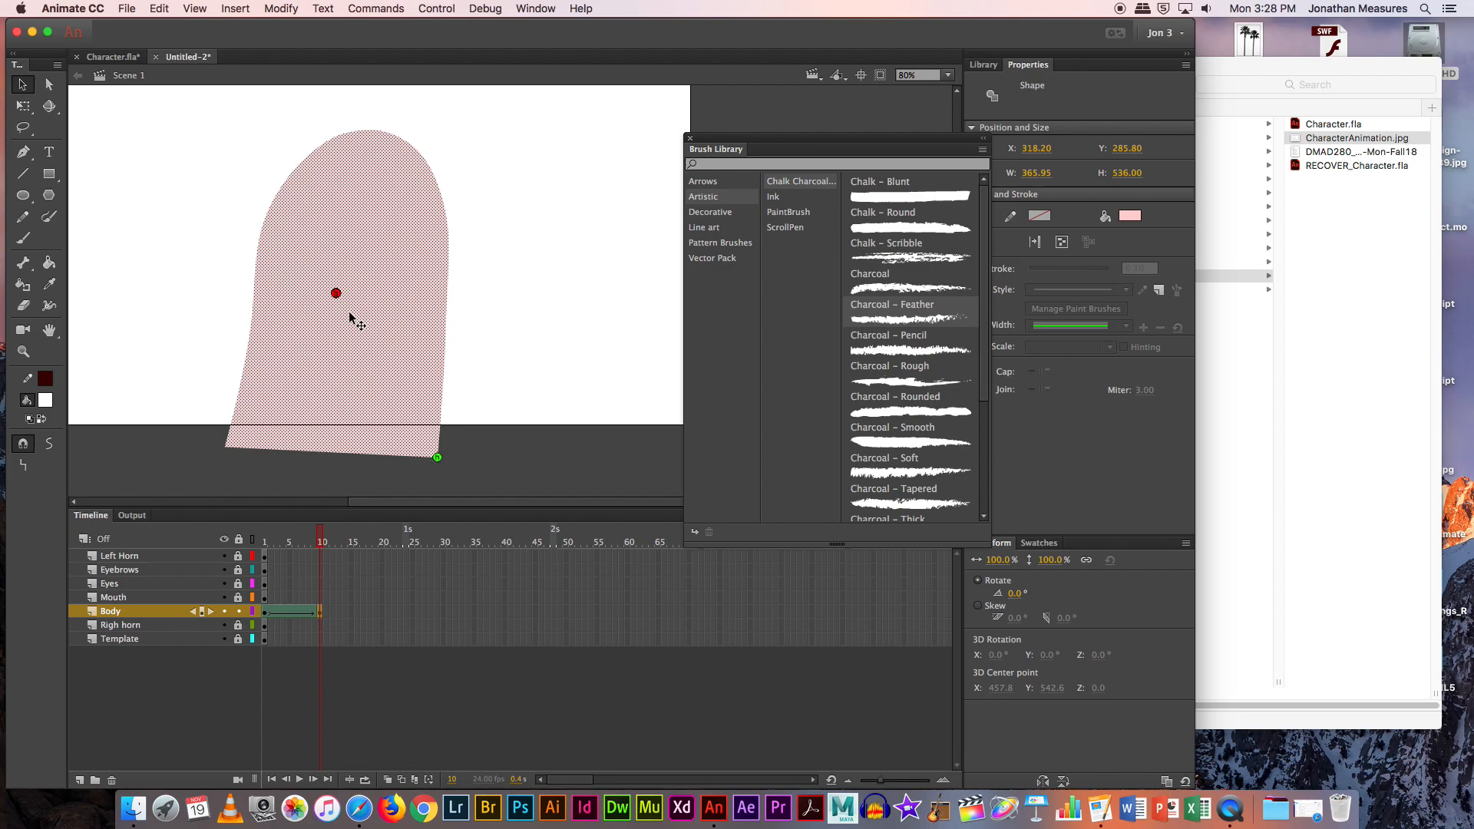
left_click_drag(335, 294, 224, 446)
left_click_drag(245, 355, 247, 338)
left_click_drag(258, 238, 257, 253)
left_click_drag(292, 182, 296, 168)
left_click_drag(449, 247, 449, 258)
left_click_drag(336, 293, 444, 344)
Step: Reposition the shape hints around the head and down the body's right edge at frame 10
left_click_drag(295, 169, 258, 246)
mouse_move(335, 290)
left_mouse_down()
mouse_move(332, 139)
mouse_move(411, 347)
left_mouse_up()
left_click_drag(412, 145, 322, 144)
left_click_drag(447, 258, 416, 149)
left_click_drag(445, 343, 443, 376)
mouse_move(449, 238)
left_mouse_down()
mouse_move(449, 258)
mouse_move(438, 191)
mouse_move(446, 332)
mouse_move(448, 238)
left_mouse_up()
Step: Undo the last hint change and realign the frame 10 hints on the base corners, left edge, head and right edge
key("super+z")
left_click(249, 263)
left_click_drag(225, 371, 224, 446)
left_click_drag(438, 379, 437, 458)
left_click_drag(248, 262, 246, 358)
left_click_drag(257, 163, 263, 222)
left_click_drag(445, 250, 448, 243)
left_click_drag(258, 247, 305, 158)
mouse_move(352, 343)
left_mouse_down()
mouse_move(352, 269)
mouse_move(358, 315)
left_mouse_up()
left_click_drag(307, 147, 304, 150)
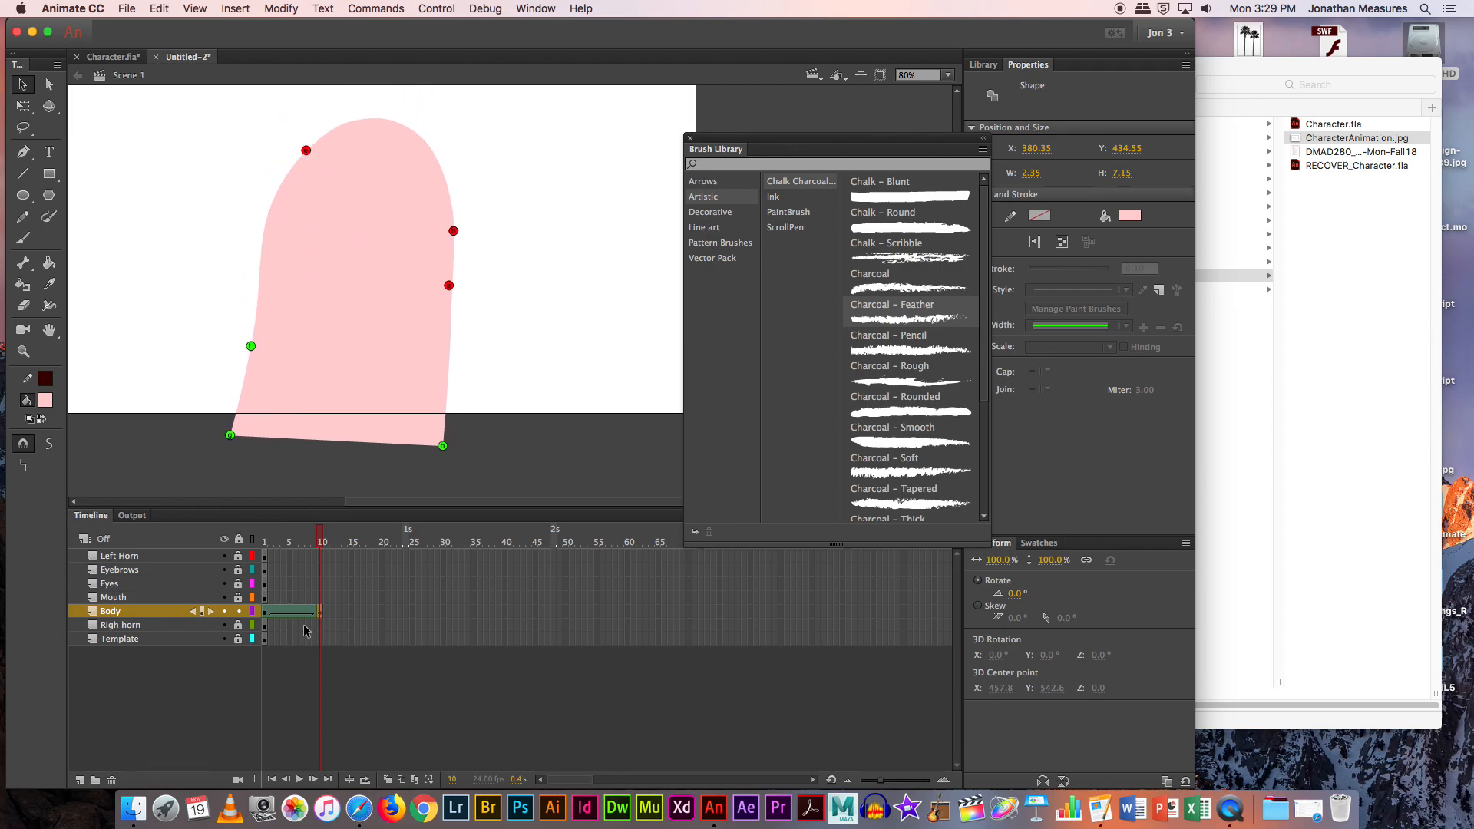
Step: Preview the body's morph by comparing frame 1, frame 10 and an in-between frame
left_click_drag(315, 539, 215, 527)
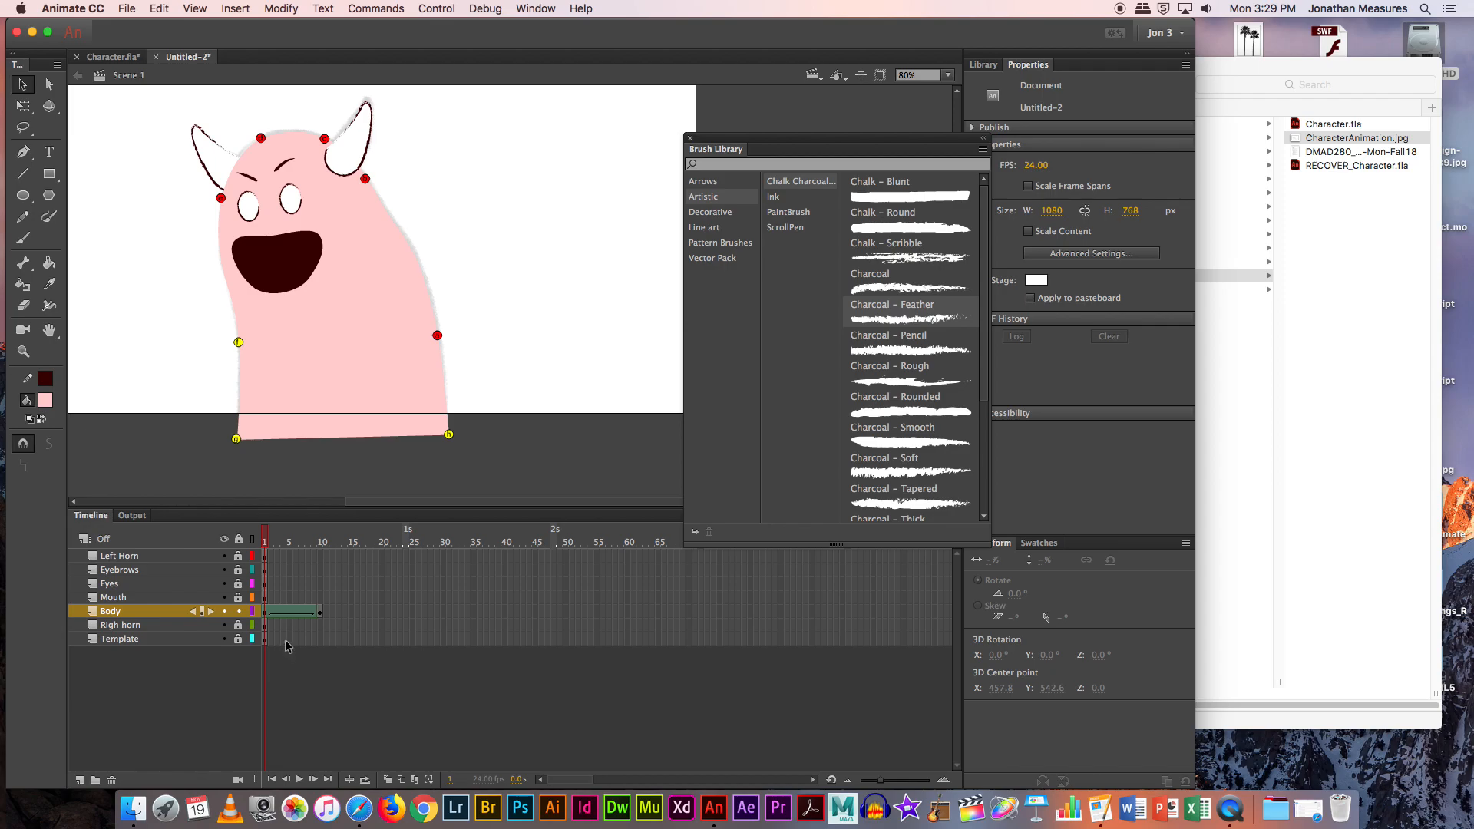
left_click(320, 612)
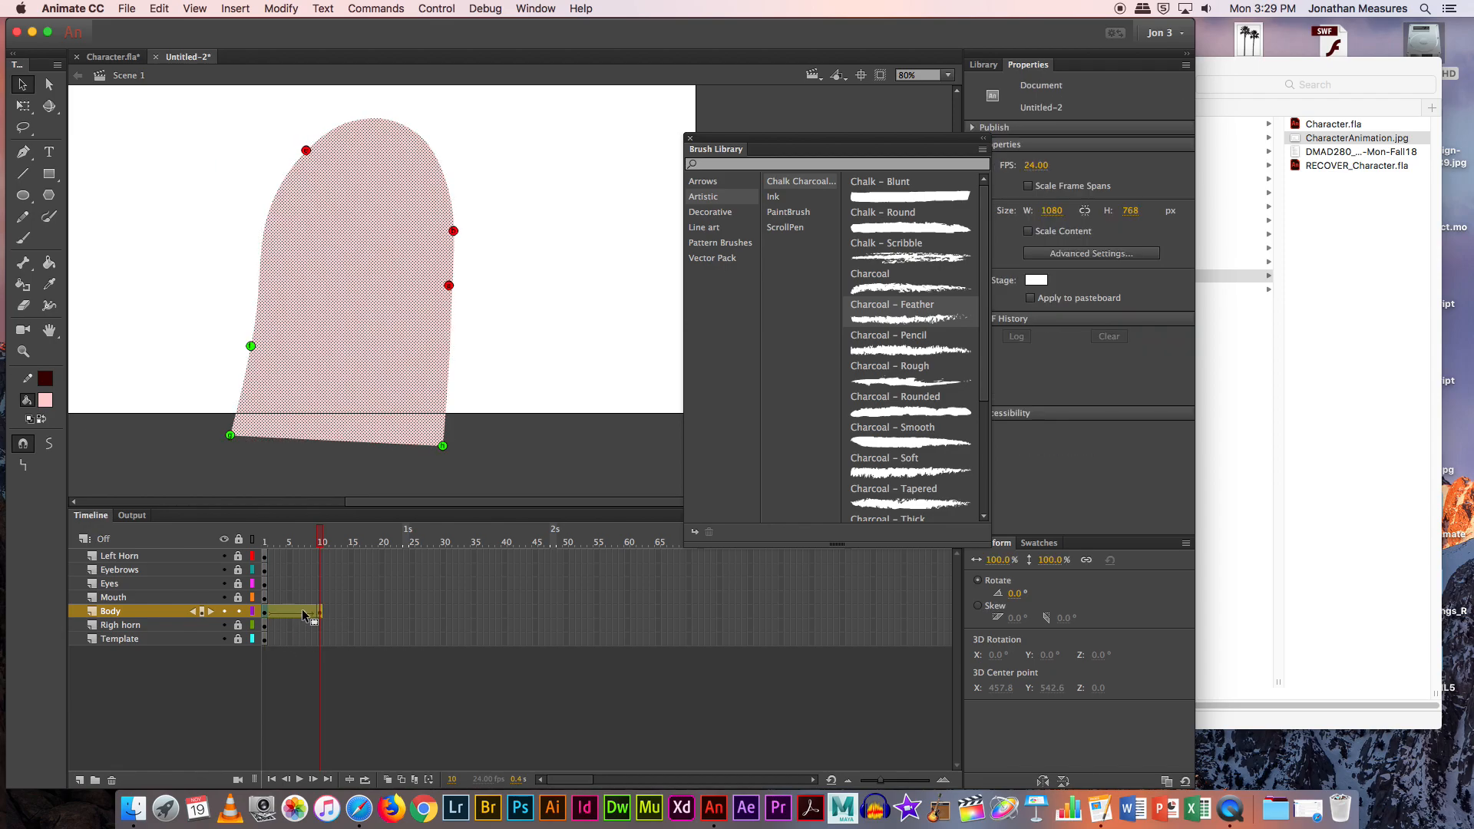
left_click(295, 612)
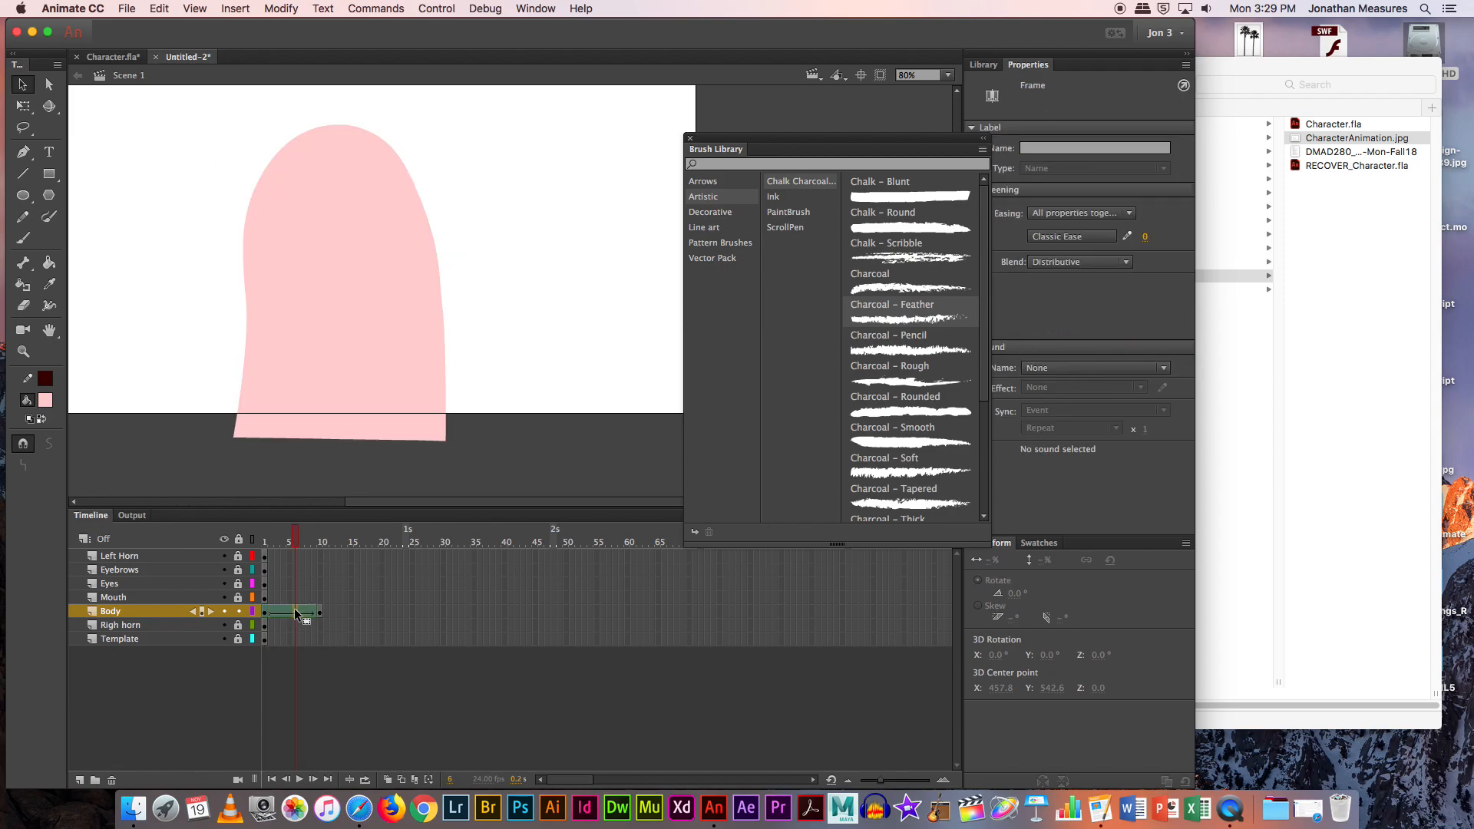
Step: Remove the shape tween from the Body layer and clear its keyframe at frame 10
right_click(294, 615)
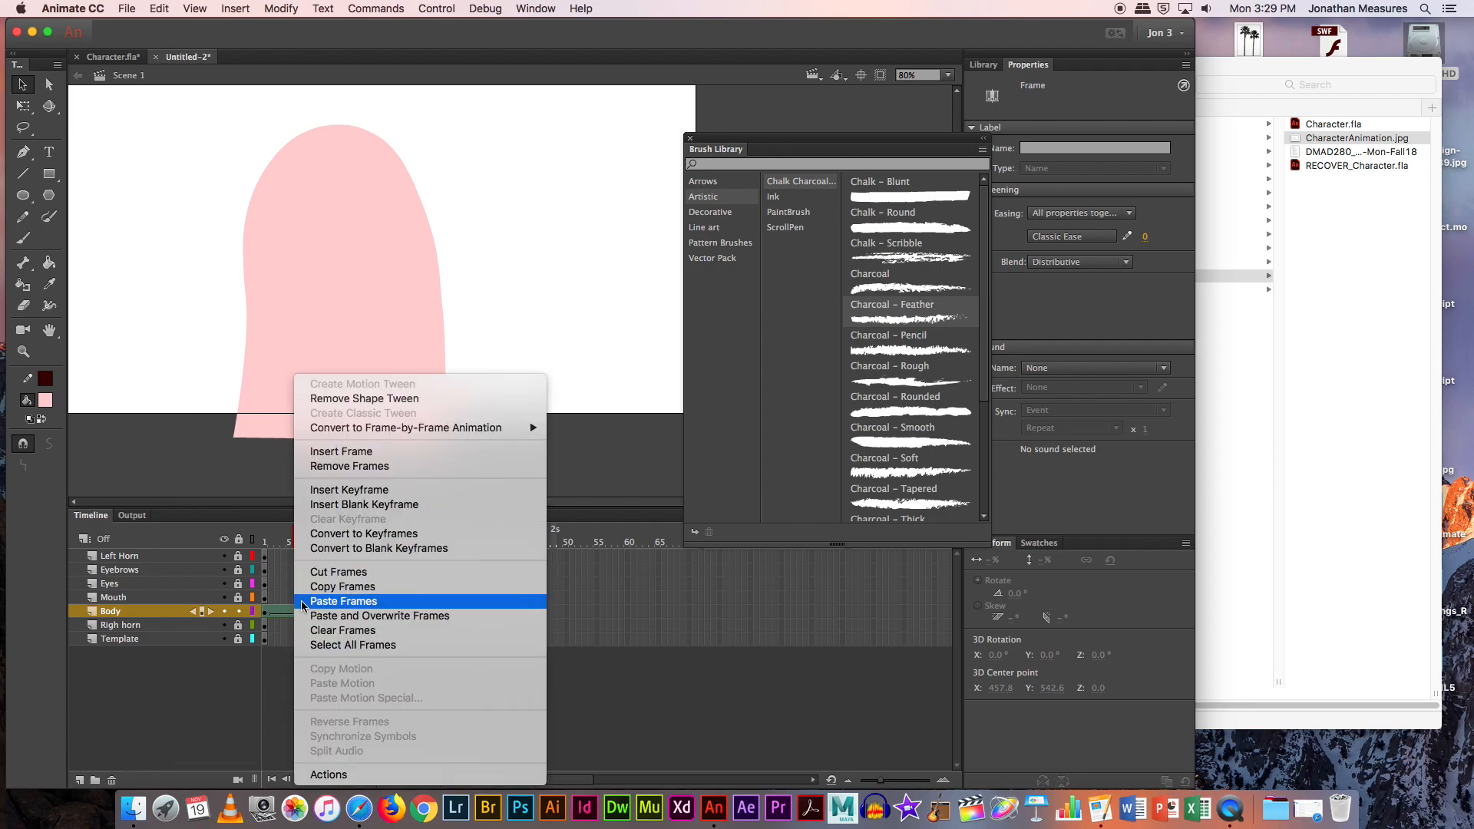
left_click(365, 399)
left_click(319, 611)
right_click(319, 611)
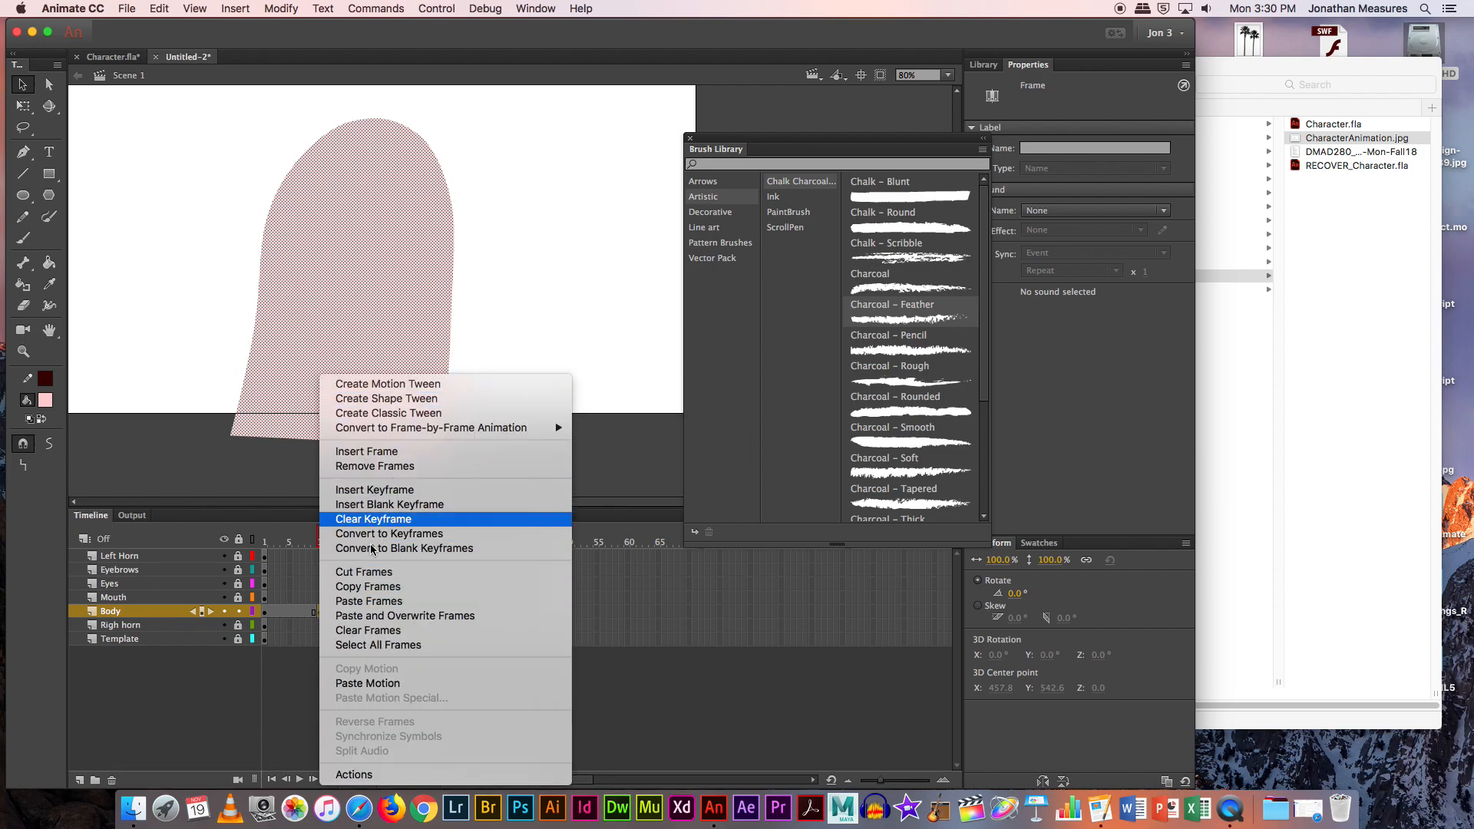
left_click(373, 519)
Step: Build a two-bone armature in the body at frame 1 with the Bone tool, running from near the base up to the head
left_click(264, 613)
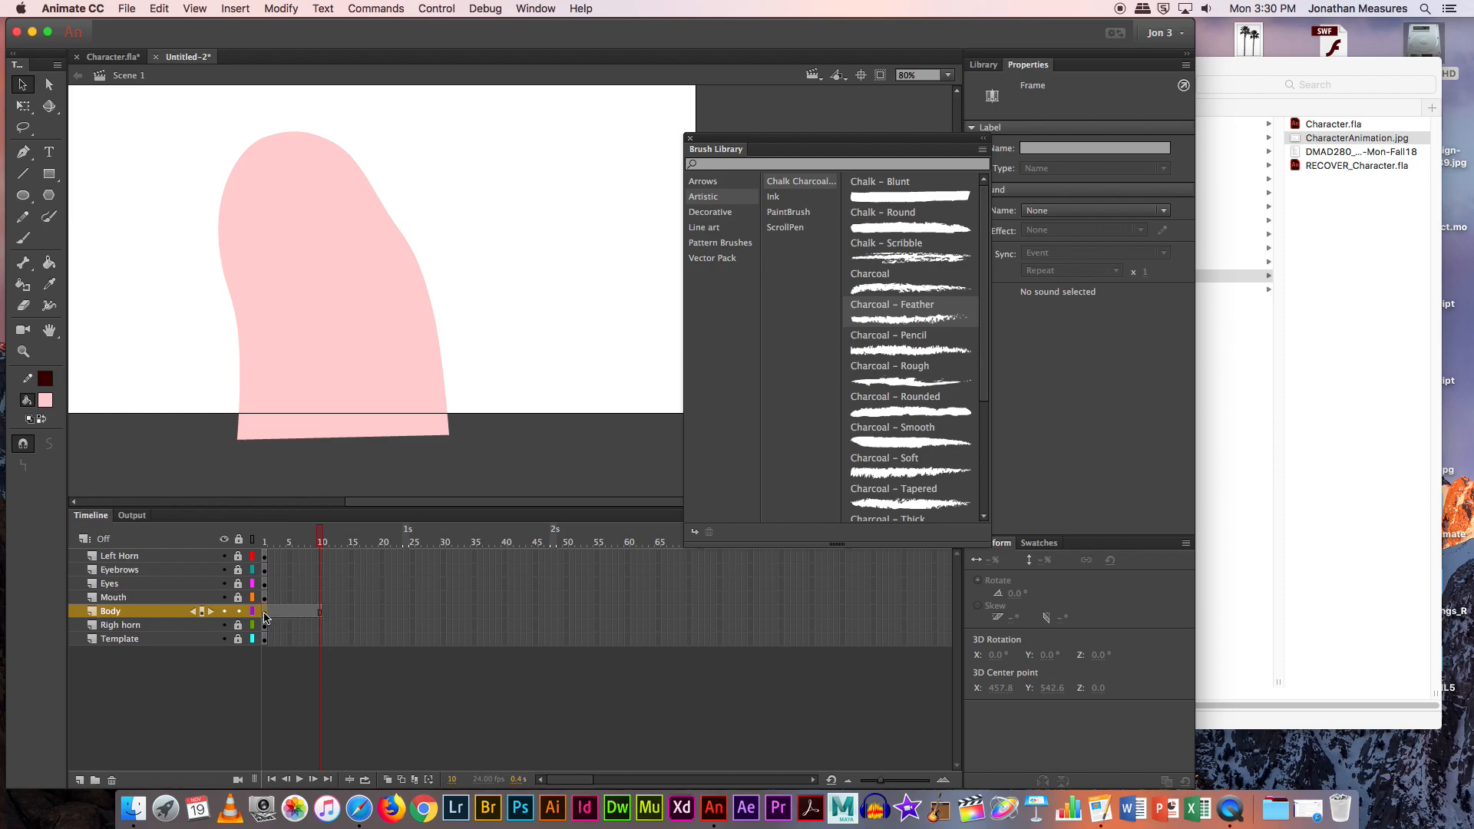
left_click(23, 262)
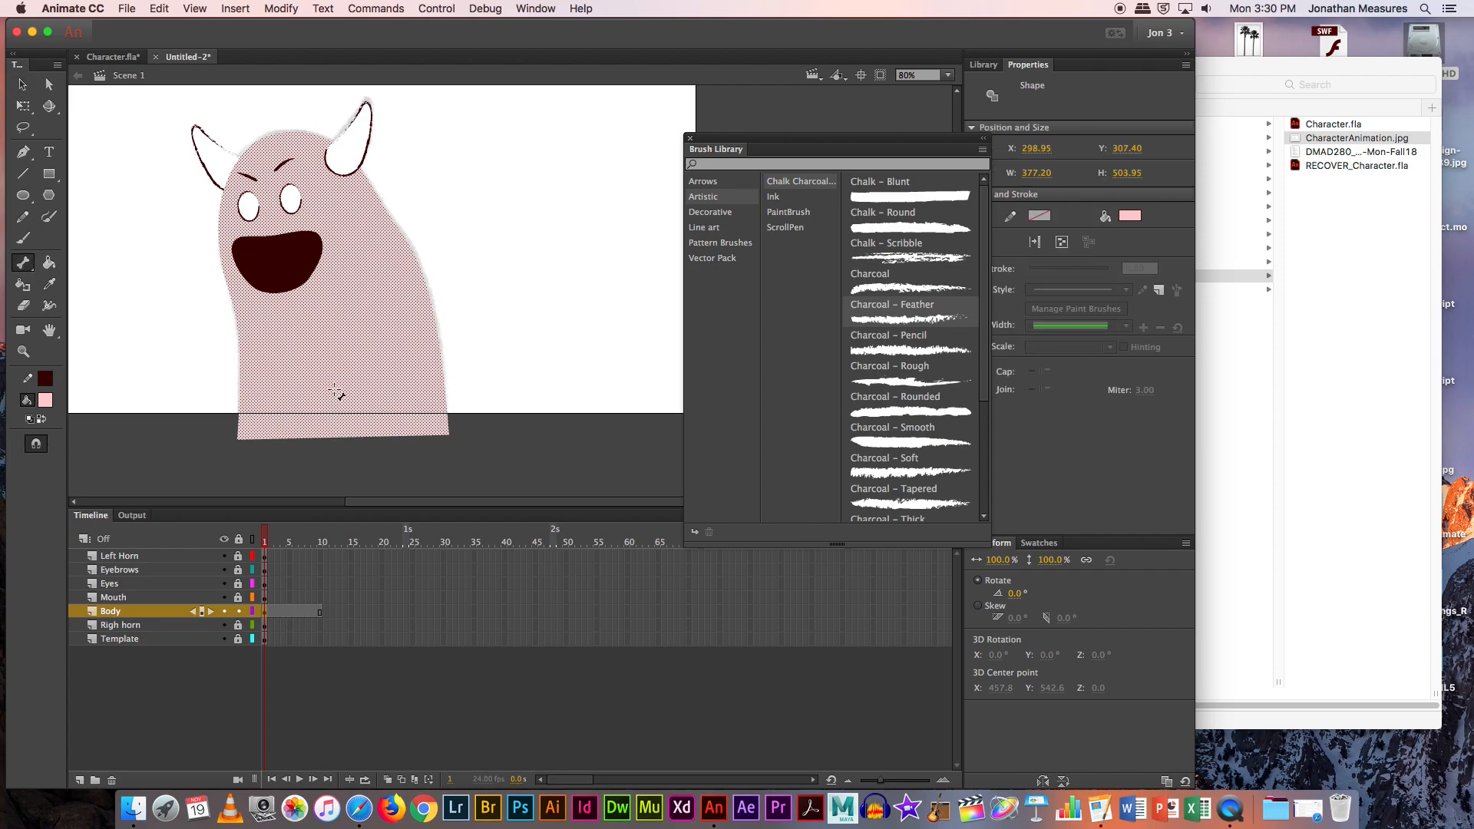
left_click_drag(322, 401, 300, 187)
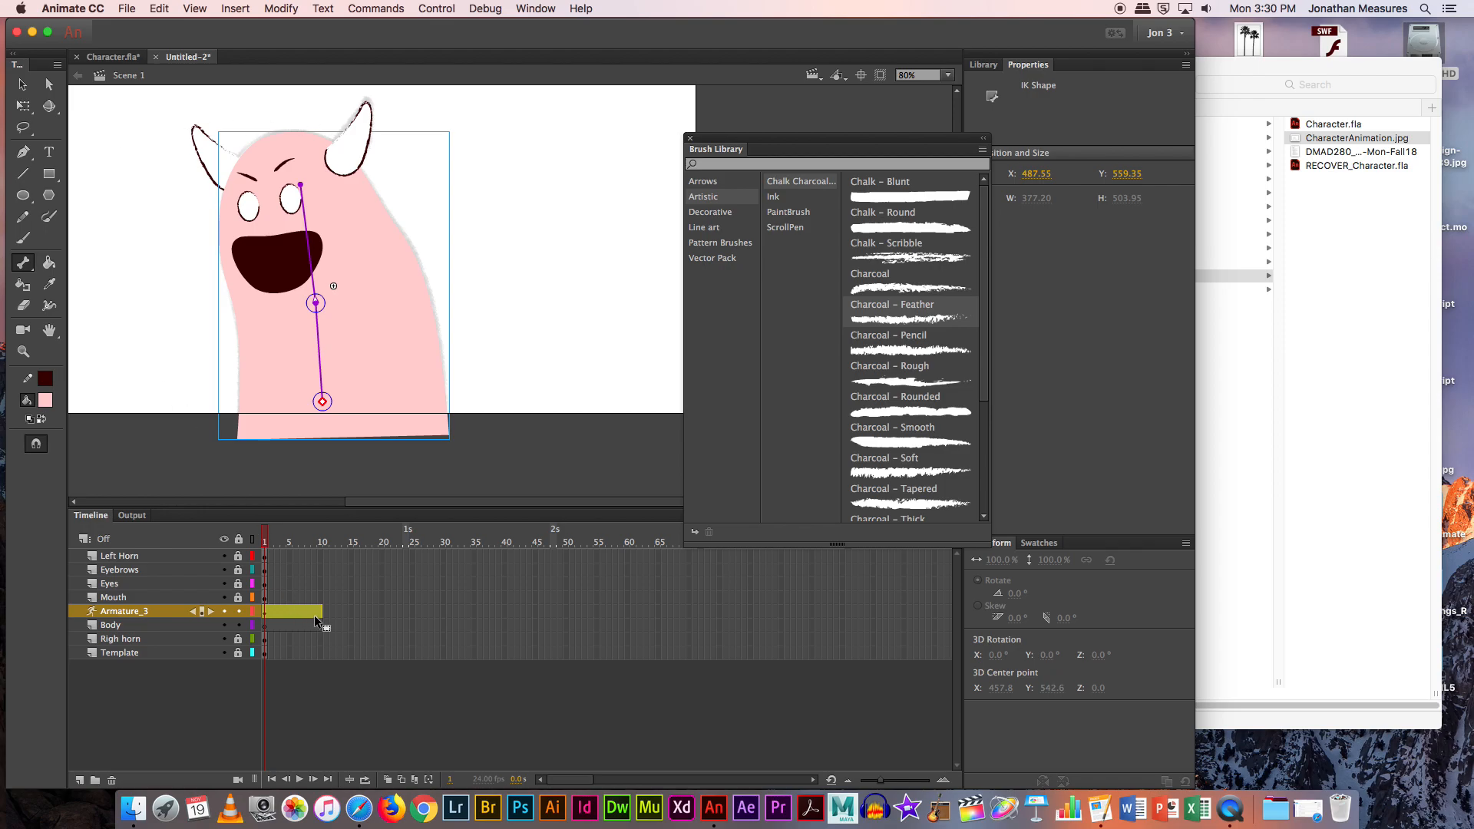
Step: Go to frame 10 and try leaning the armature's upper bone to the right
left_click(321, 542)
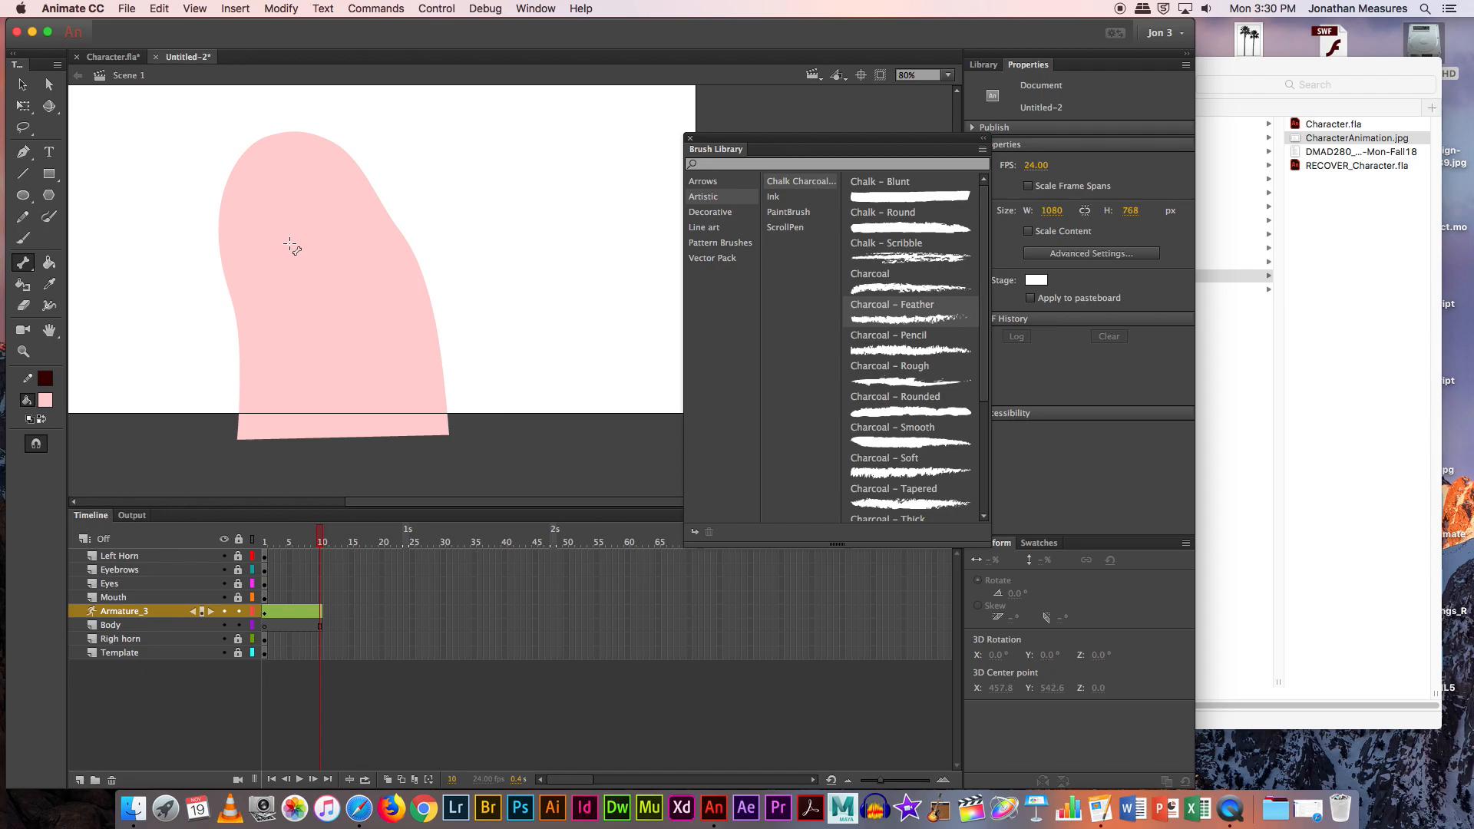
left_click(306, 358)
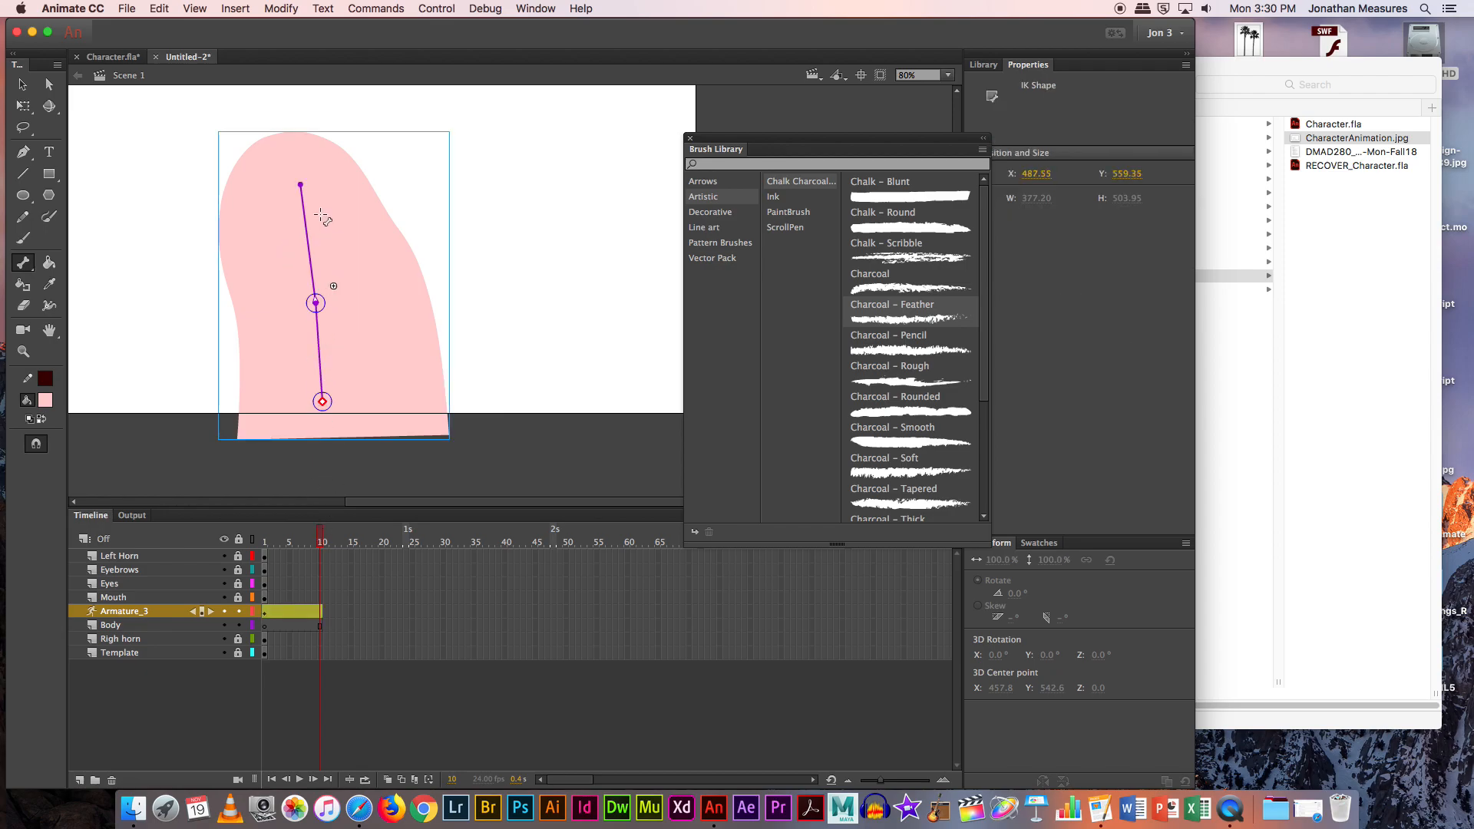
left_click(22, 84)
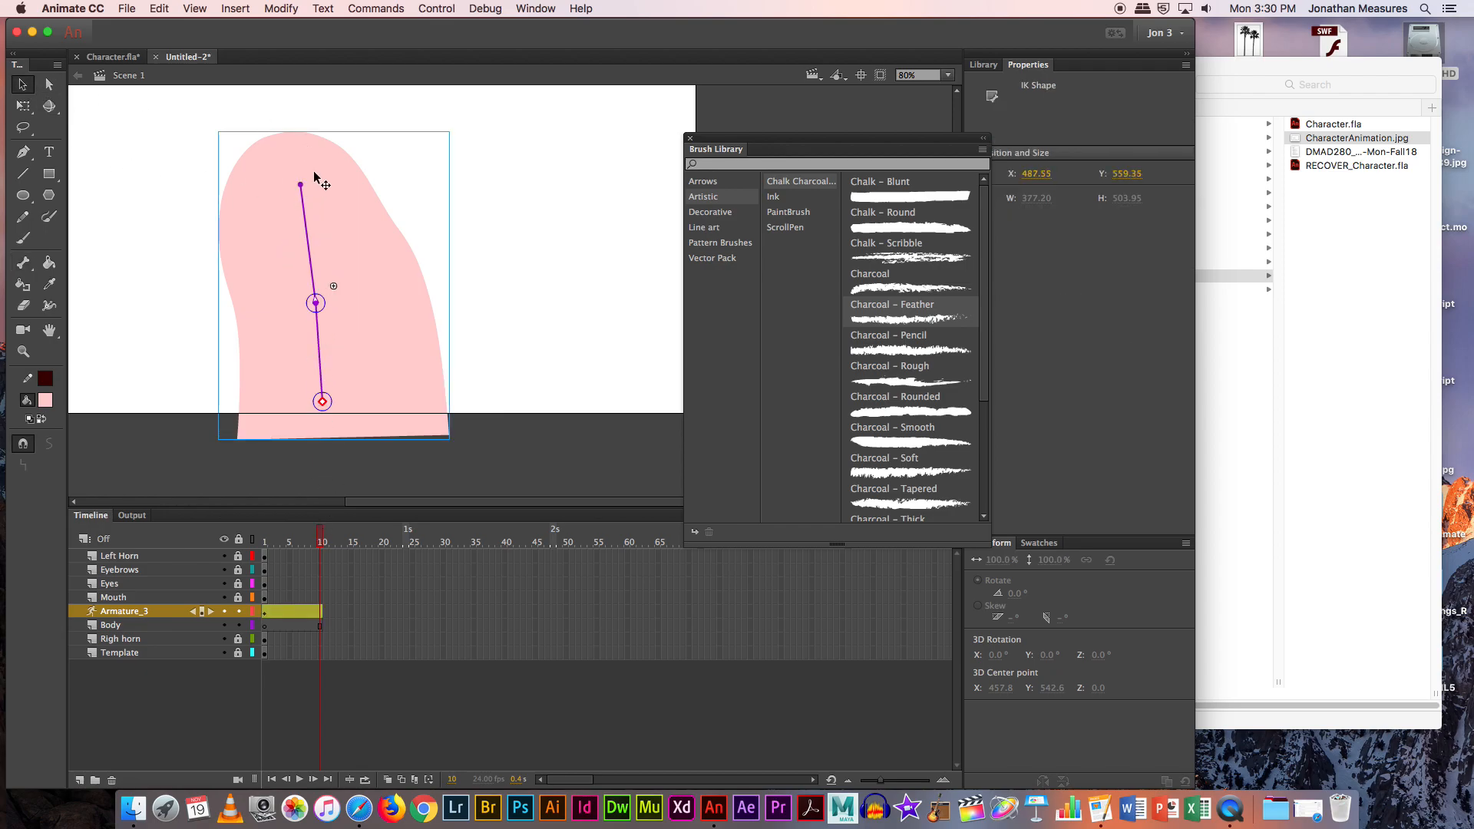
left_click_drag(300, 184, 327, 187)
left_click(309, 305)
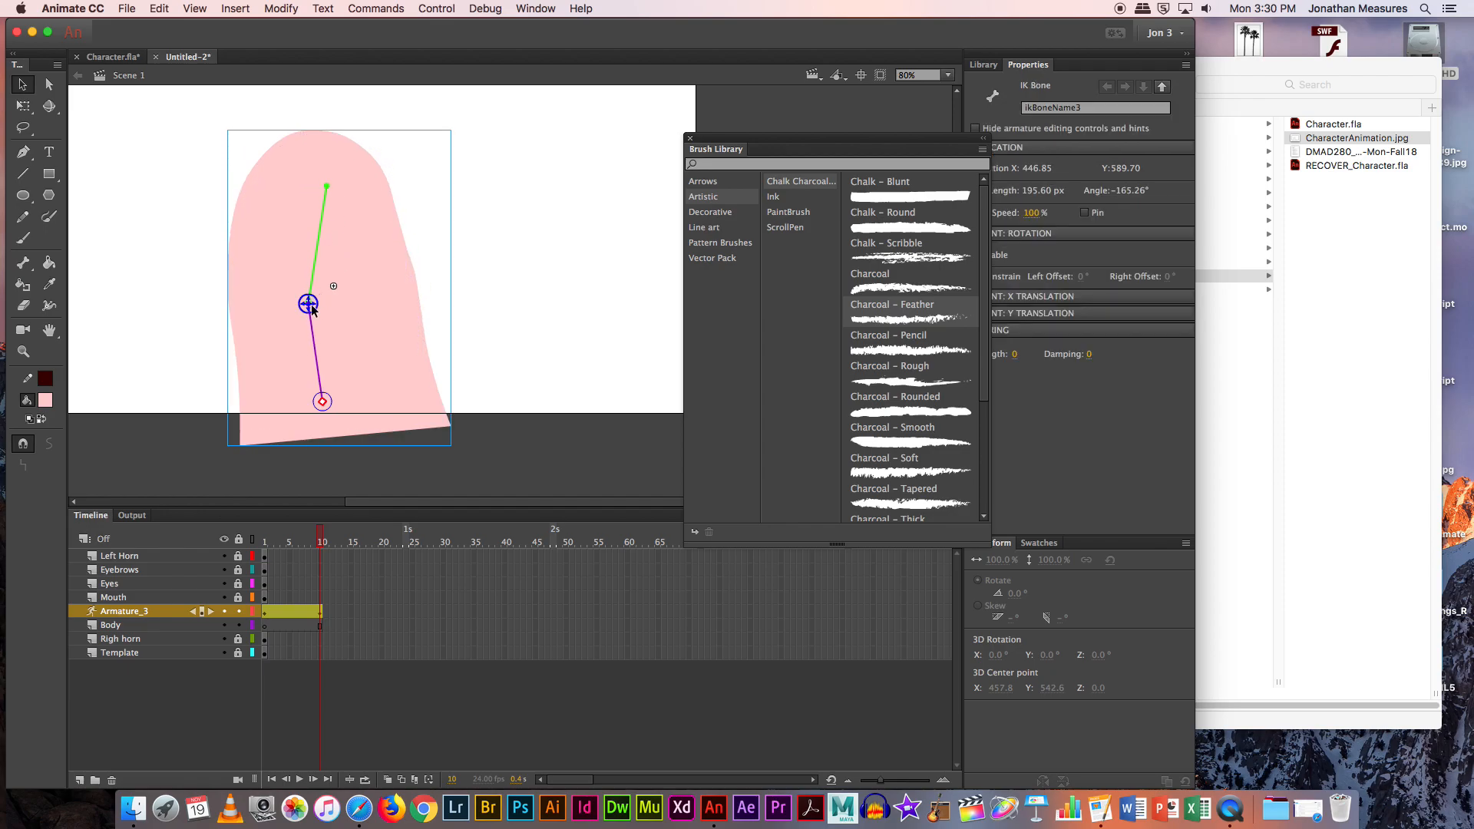
left_click(335, 374)
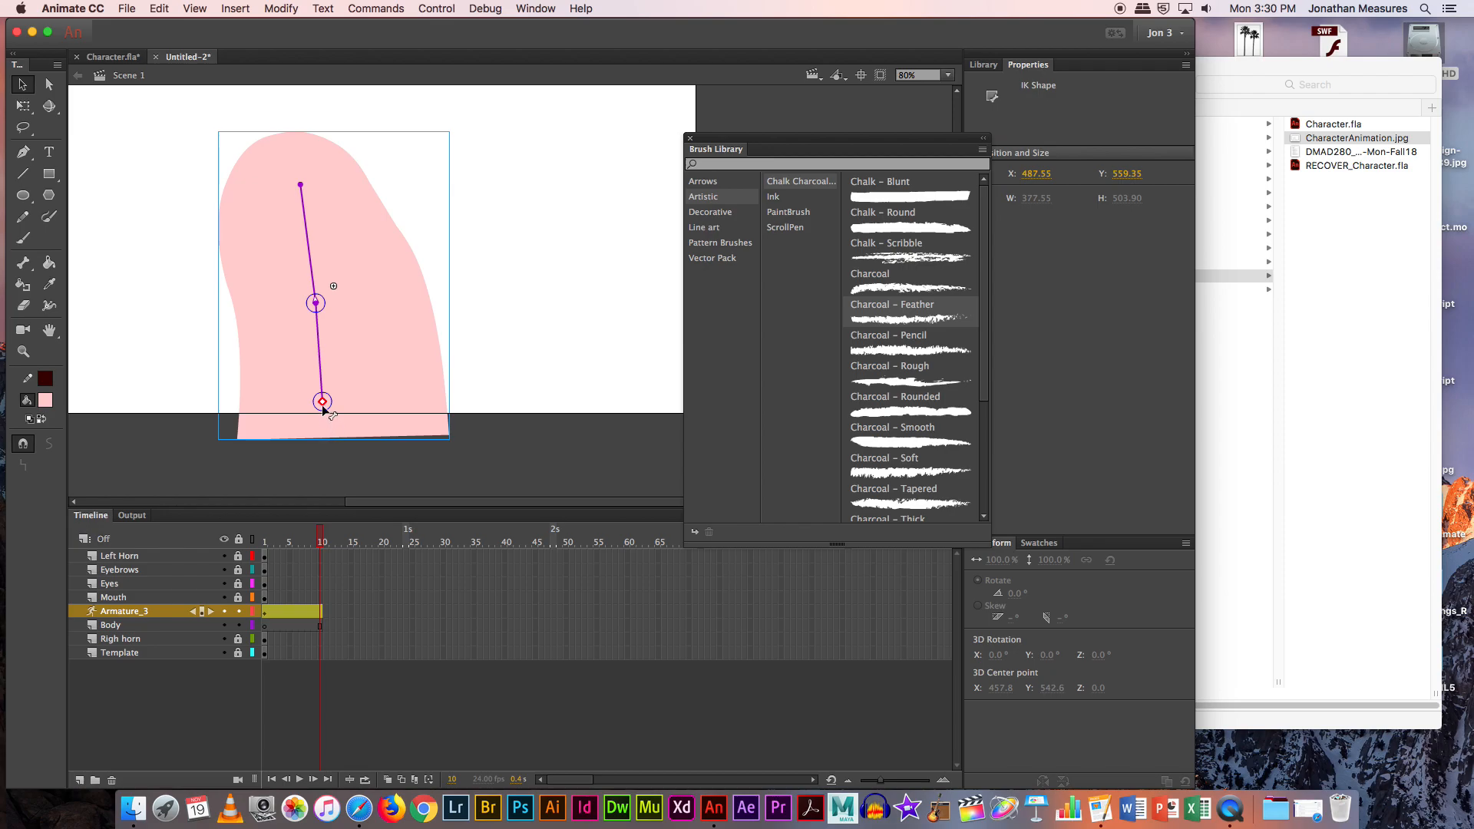
Step: Disable joint rotation on the lower bone and lean the upper bone to the right at frame 10
left_click(323, 378)
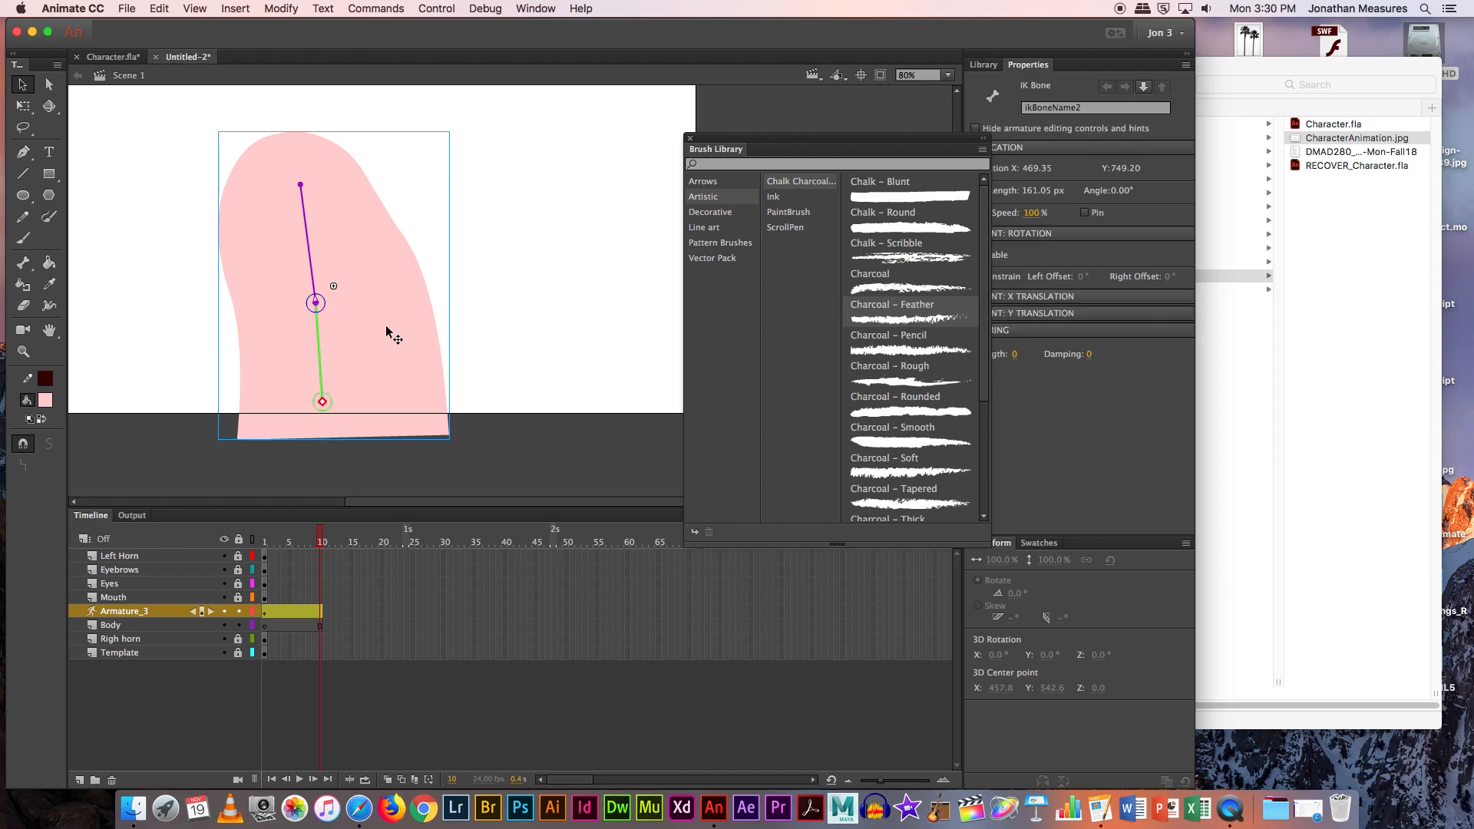
left_click_drag(911, 143, 839, 289)
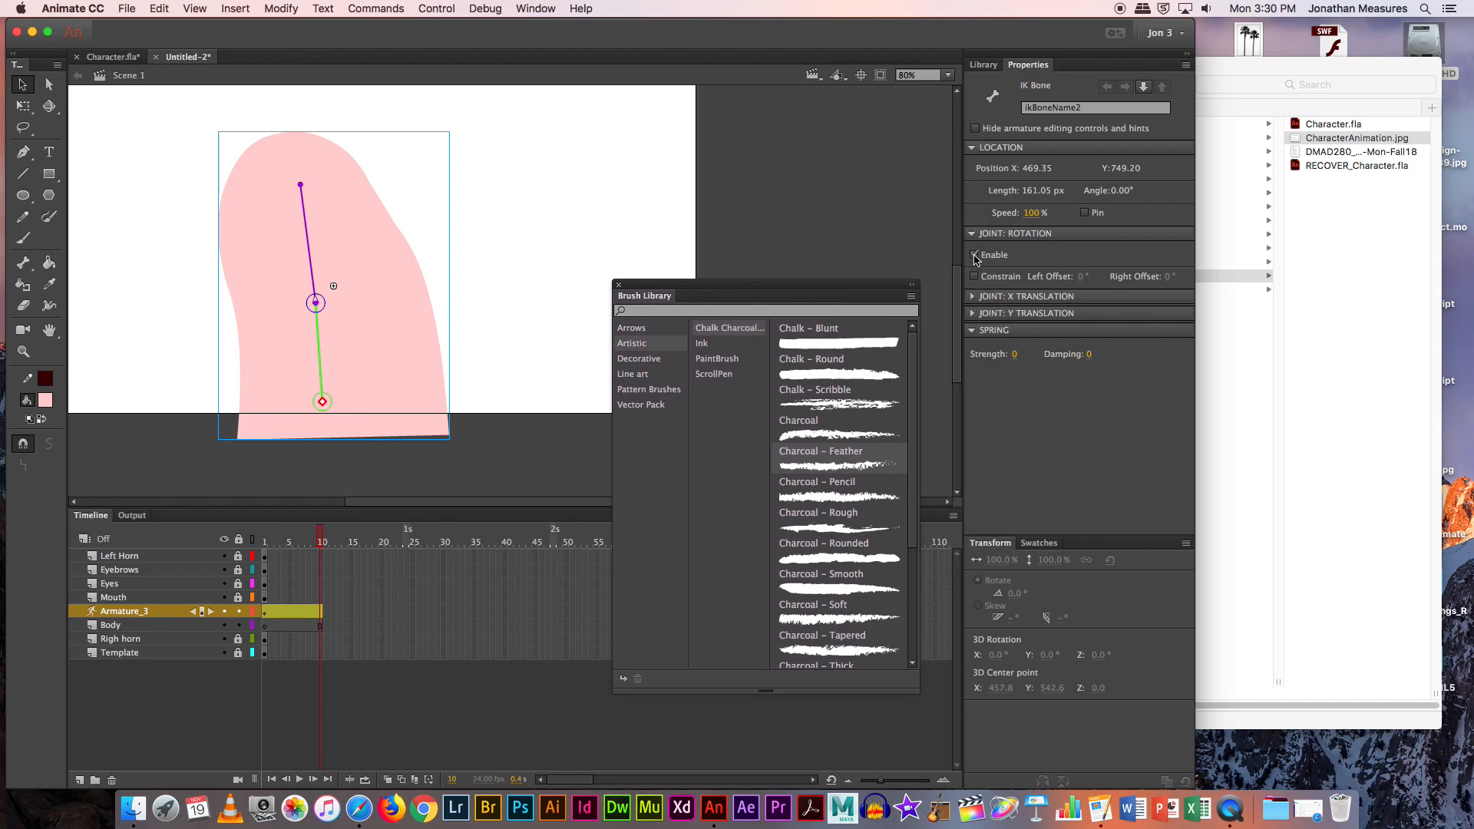
left_click(974, 257)
left_click_drag(299, 184, 353, 190)
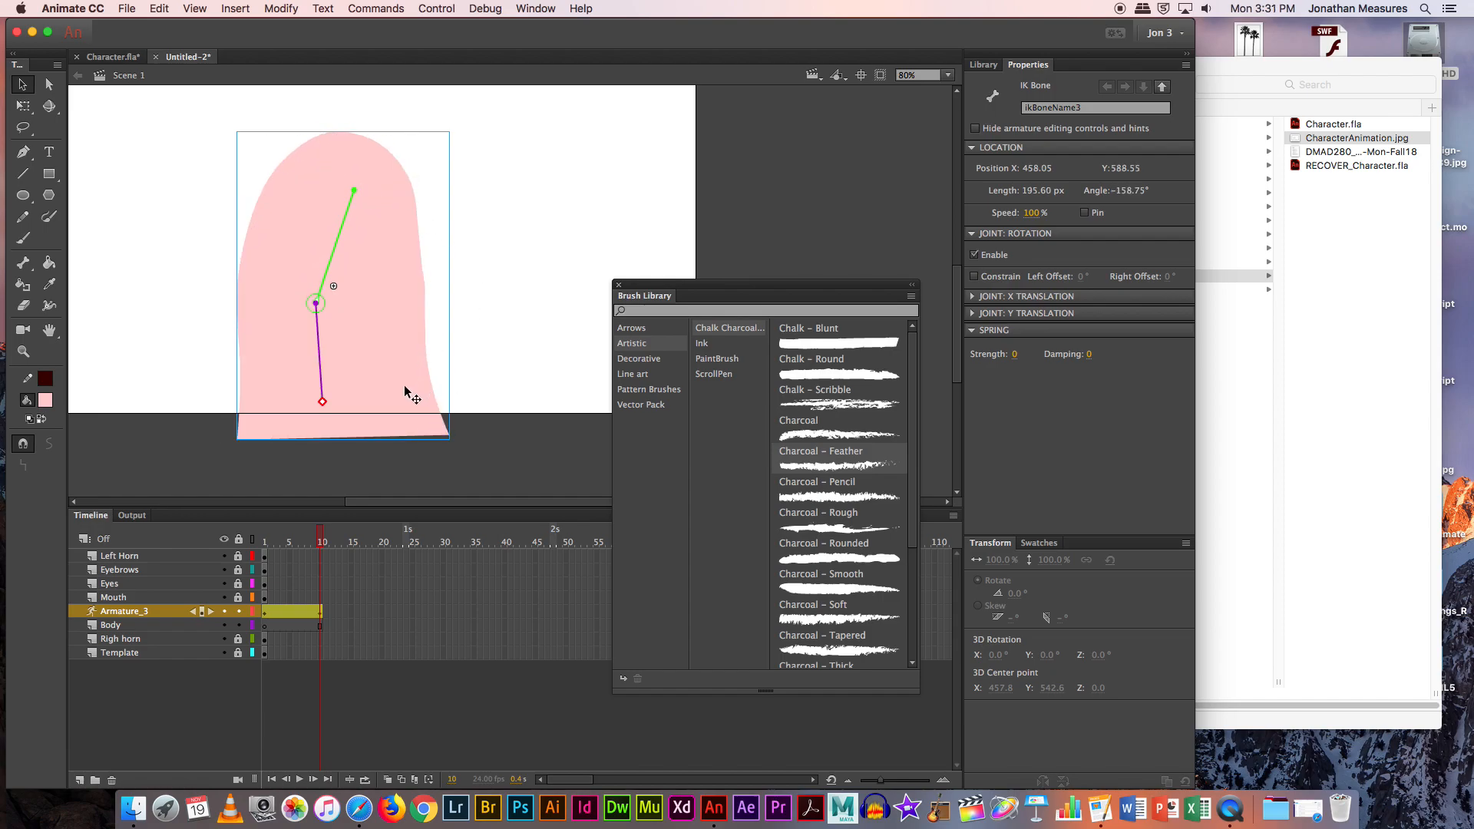
mouse_move(321, 538)
left_mouse_down()
mouse_move(205, 537)
mouse_move(341, 544)
mouse_move(223, 537)
mouse_move(338, 542)
mouse_move(230, 537)
mouse_move(323, 535)
left_mouse_up()
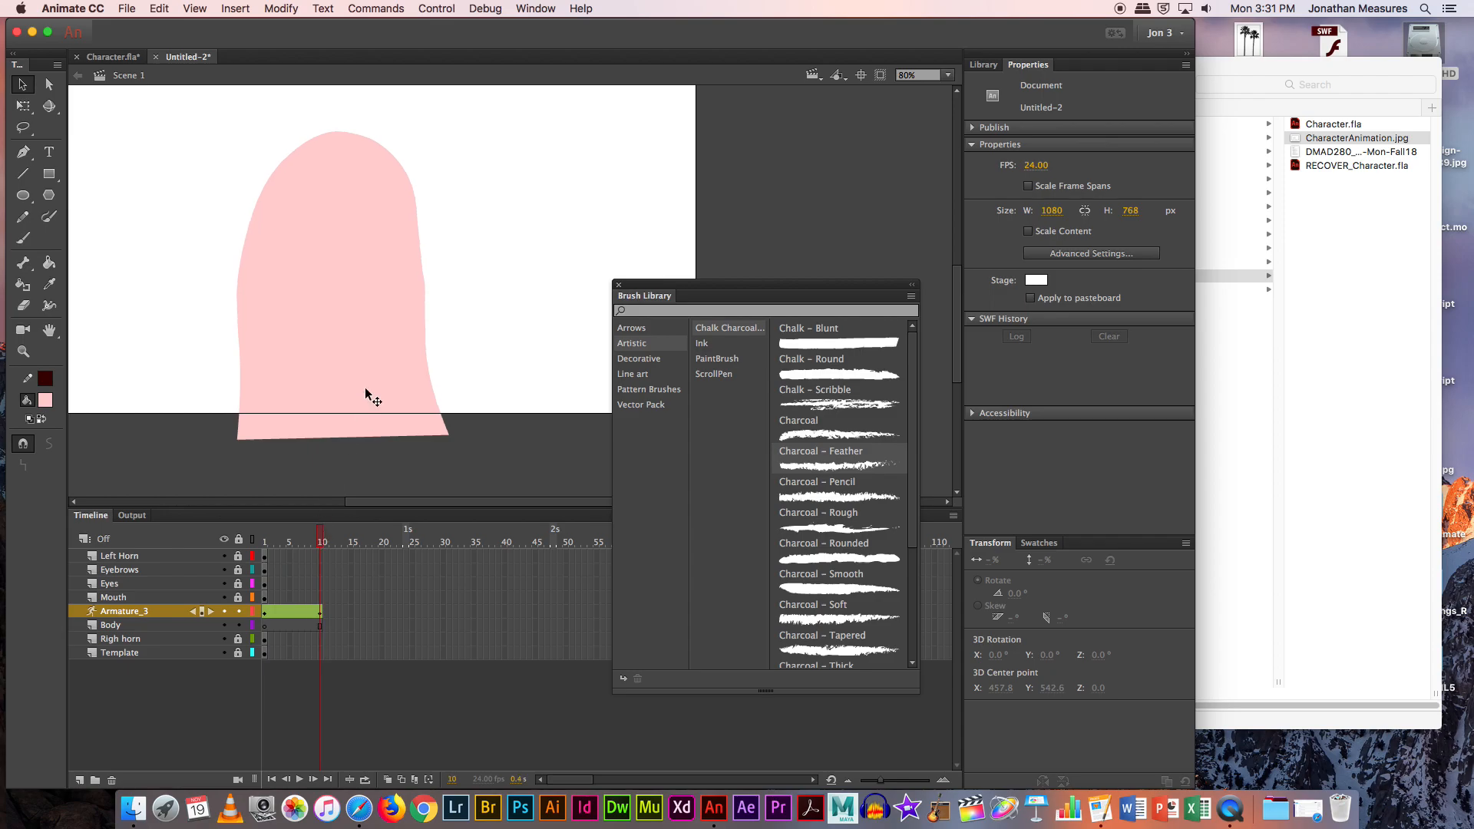
Step: Try bending the upper bone much further down to the right at frame 10, and undo that bend
left_click(338, 253)
left_click_drag(354, 197, 420, 247)
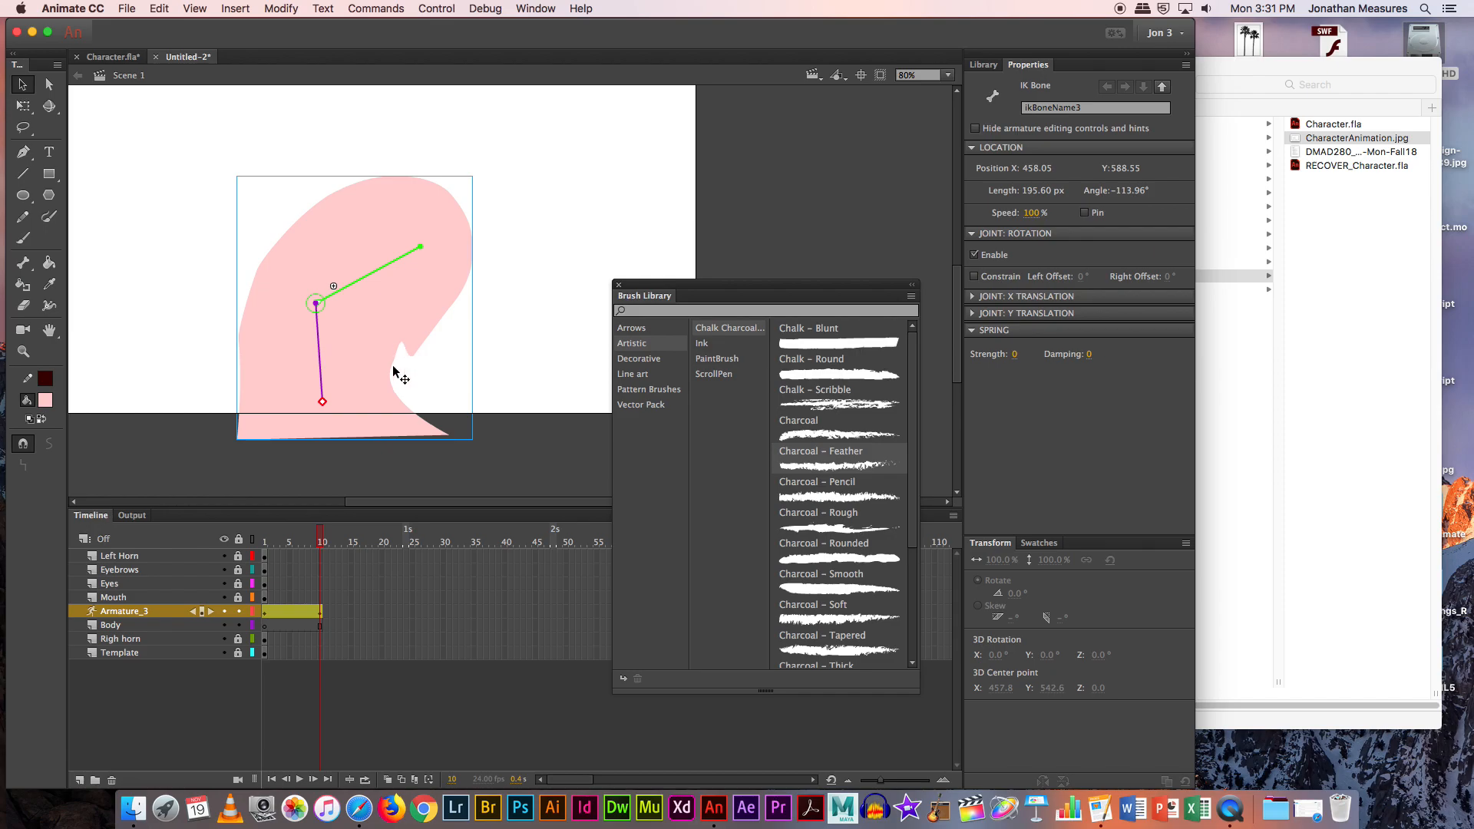
key("super+z")
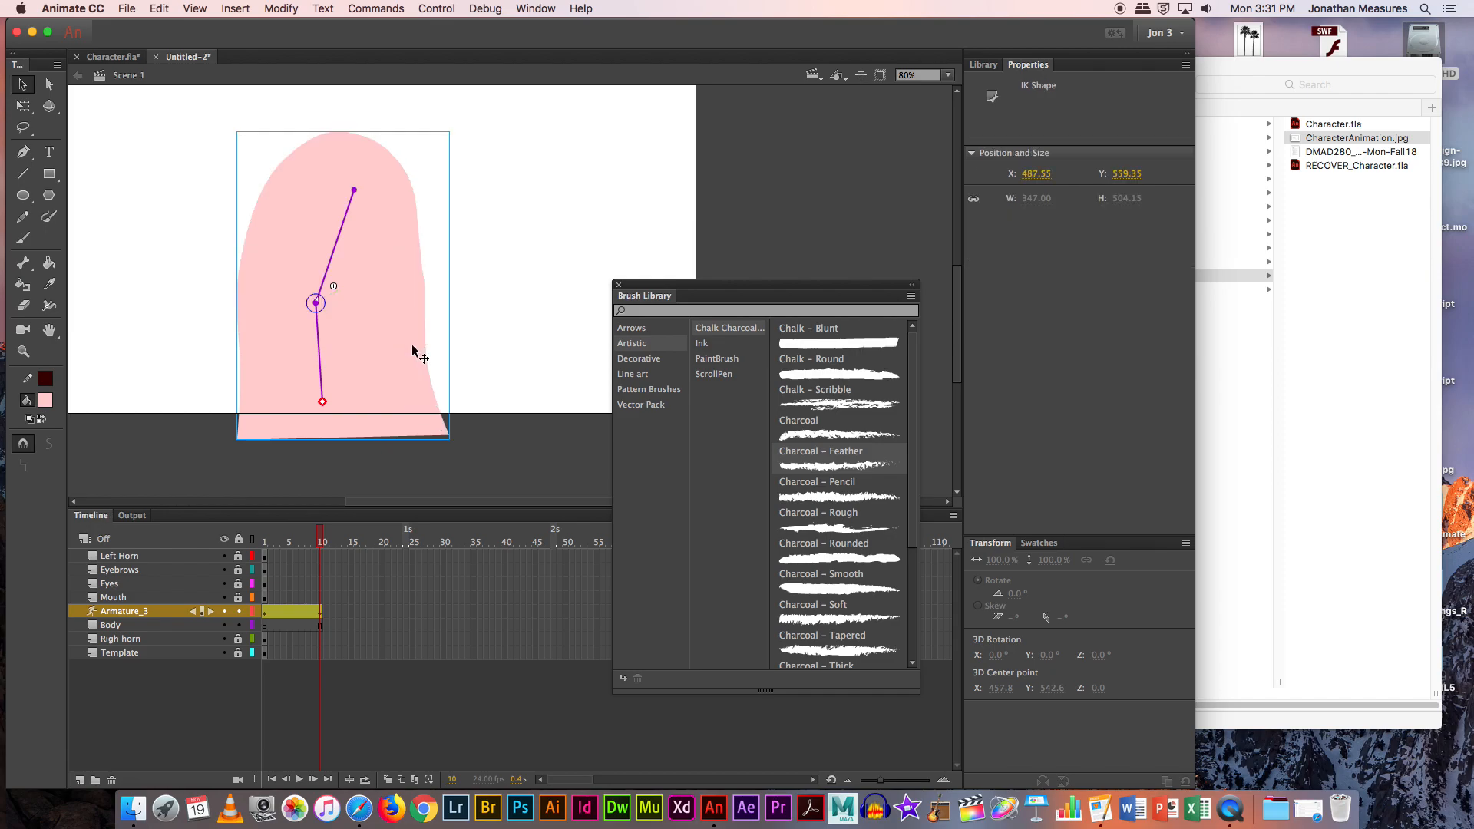
Step: Preview the armature animation between frames 10 and 1, and review the pose commands available at frames 20 and 10
mouse_move(321, 536)
left_mouse_down()
mouse_move(264, 537)
mouse_move(341, 537)
mouse_move(265, 537)
mouse_move(338, 537)
mouse_move(265, 535)
mouse_move(321, 534)
left_mouse_up()
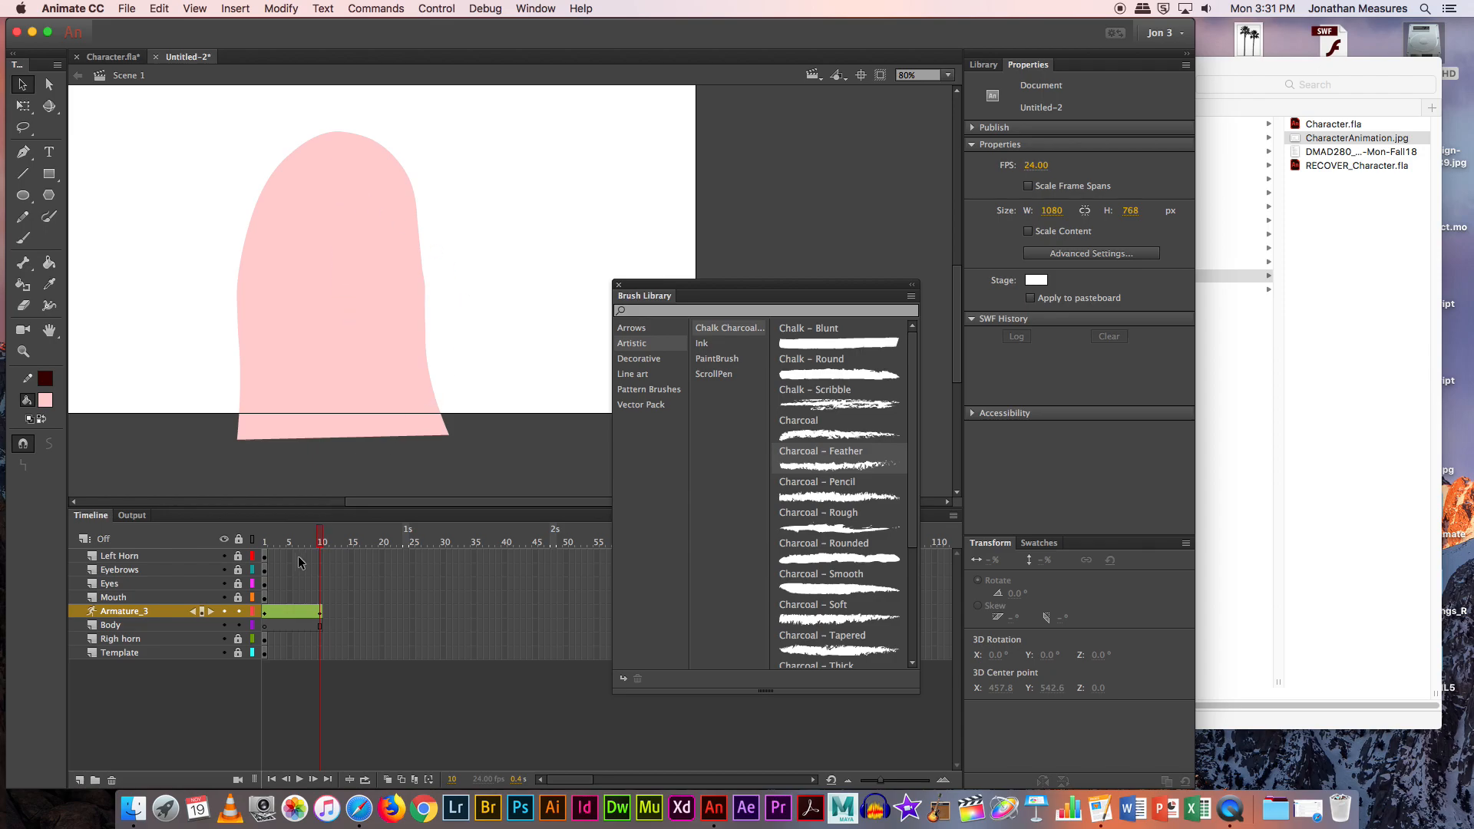
left_click_drag(320, 535, 240, 536)
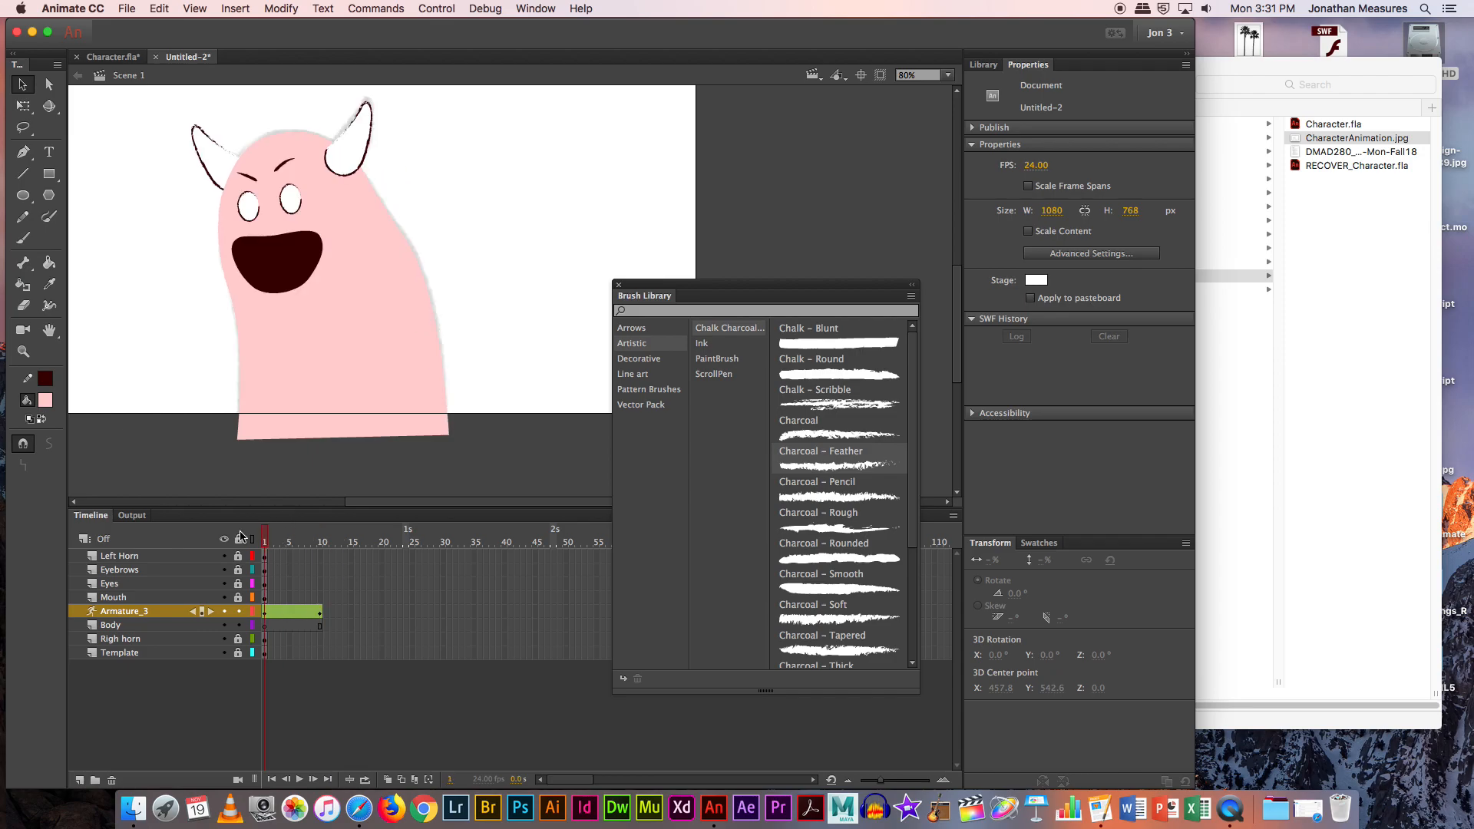
left_click(379, 611)
right_click(382, 611)
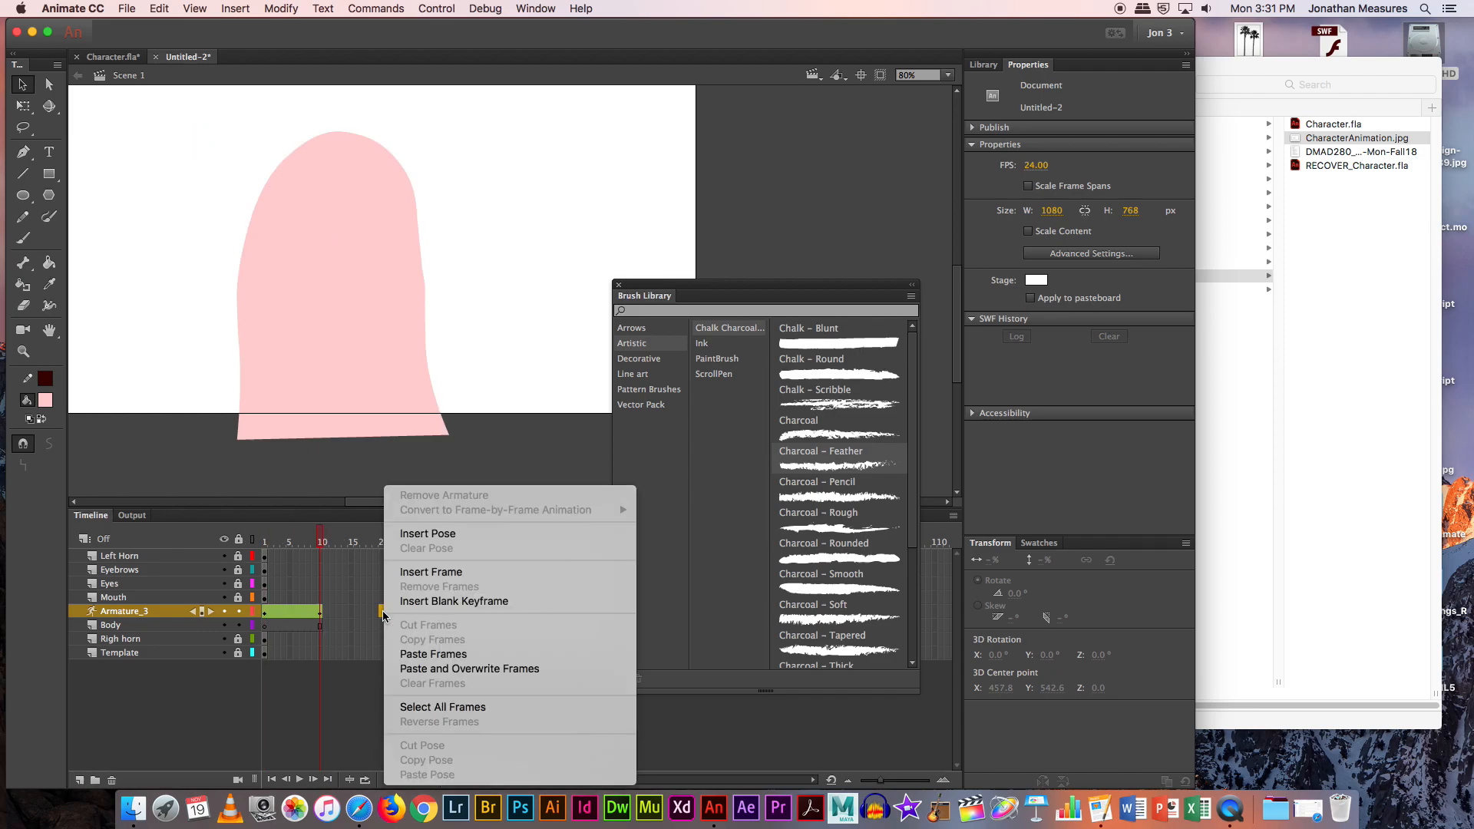
left_click(329, 616)
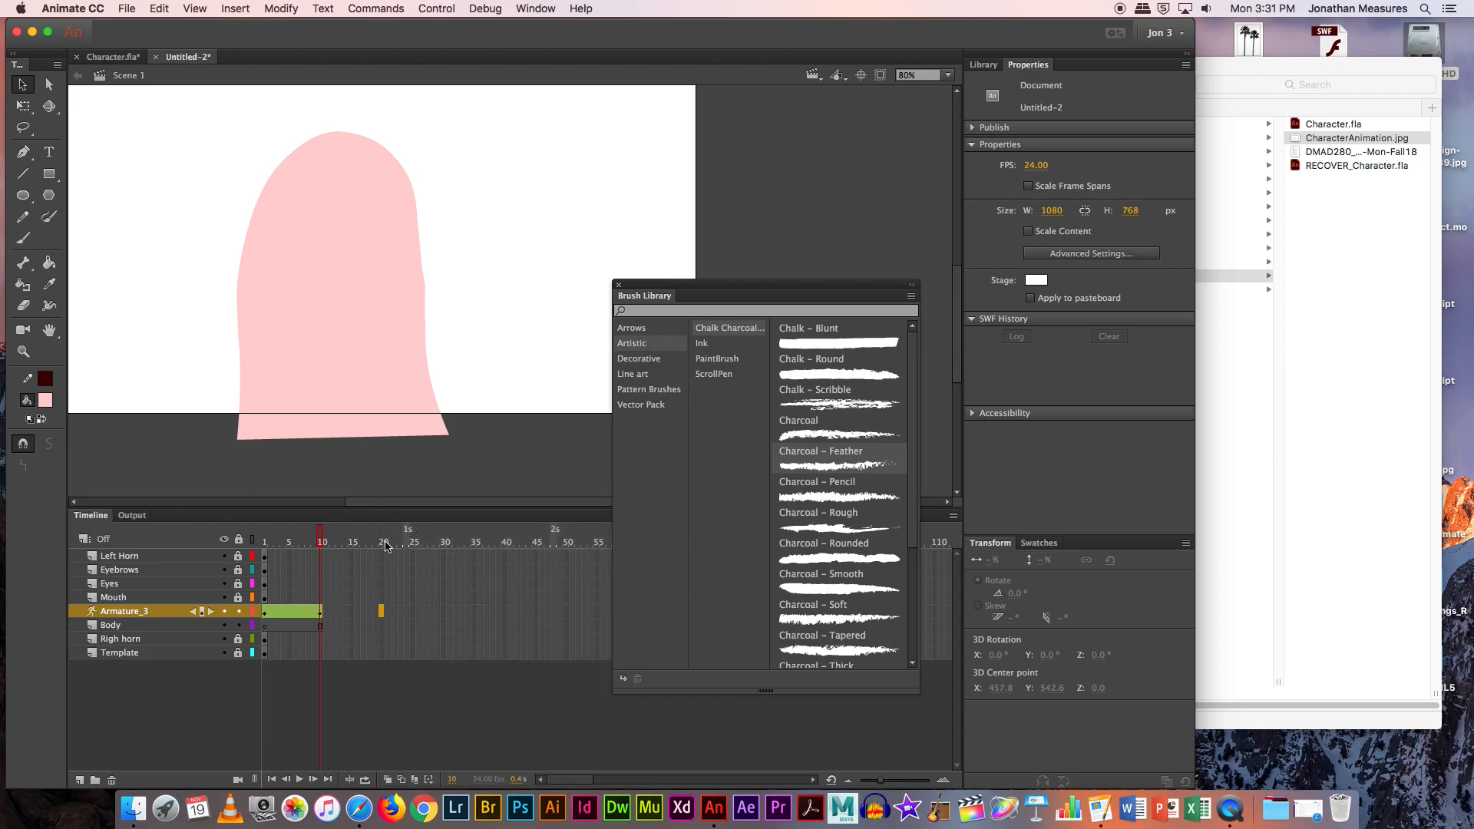
right_click(321, 613)
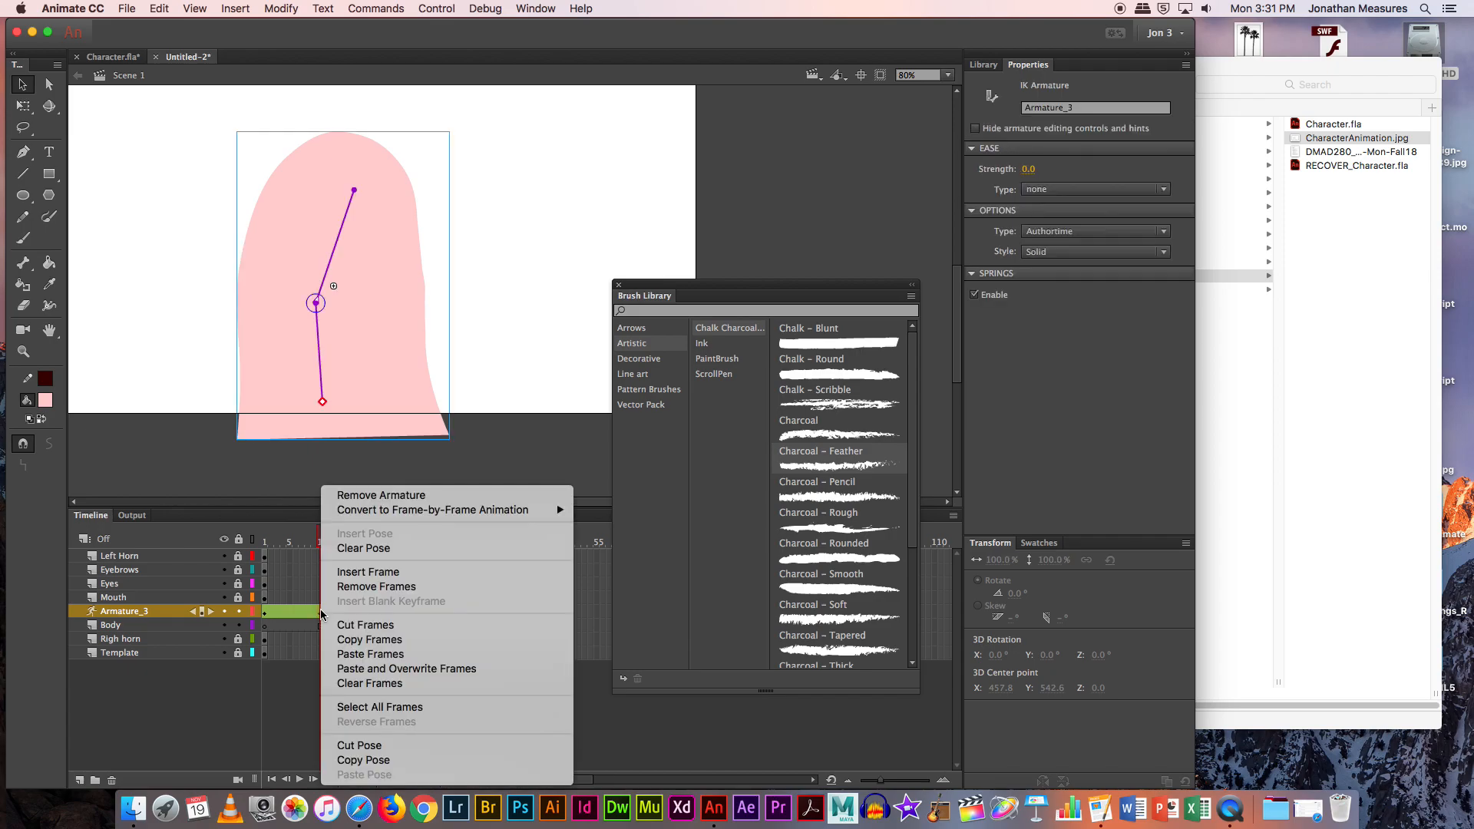
left_click(399, 614)
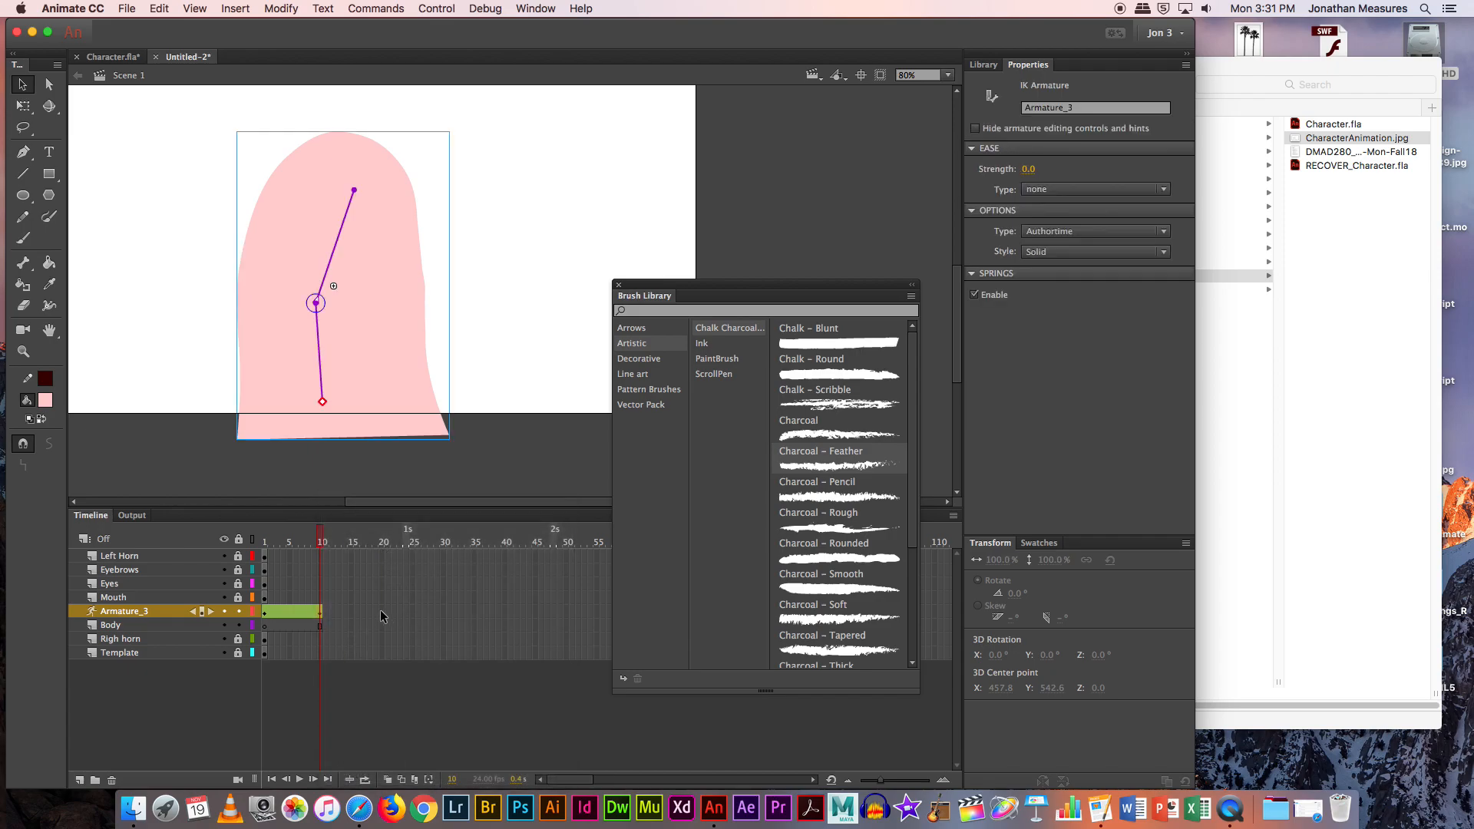
Step: Insert an armature pose at frame 20 and extend the Template layer to frame 20
right_click(380, 610)
left_click(432, 536)
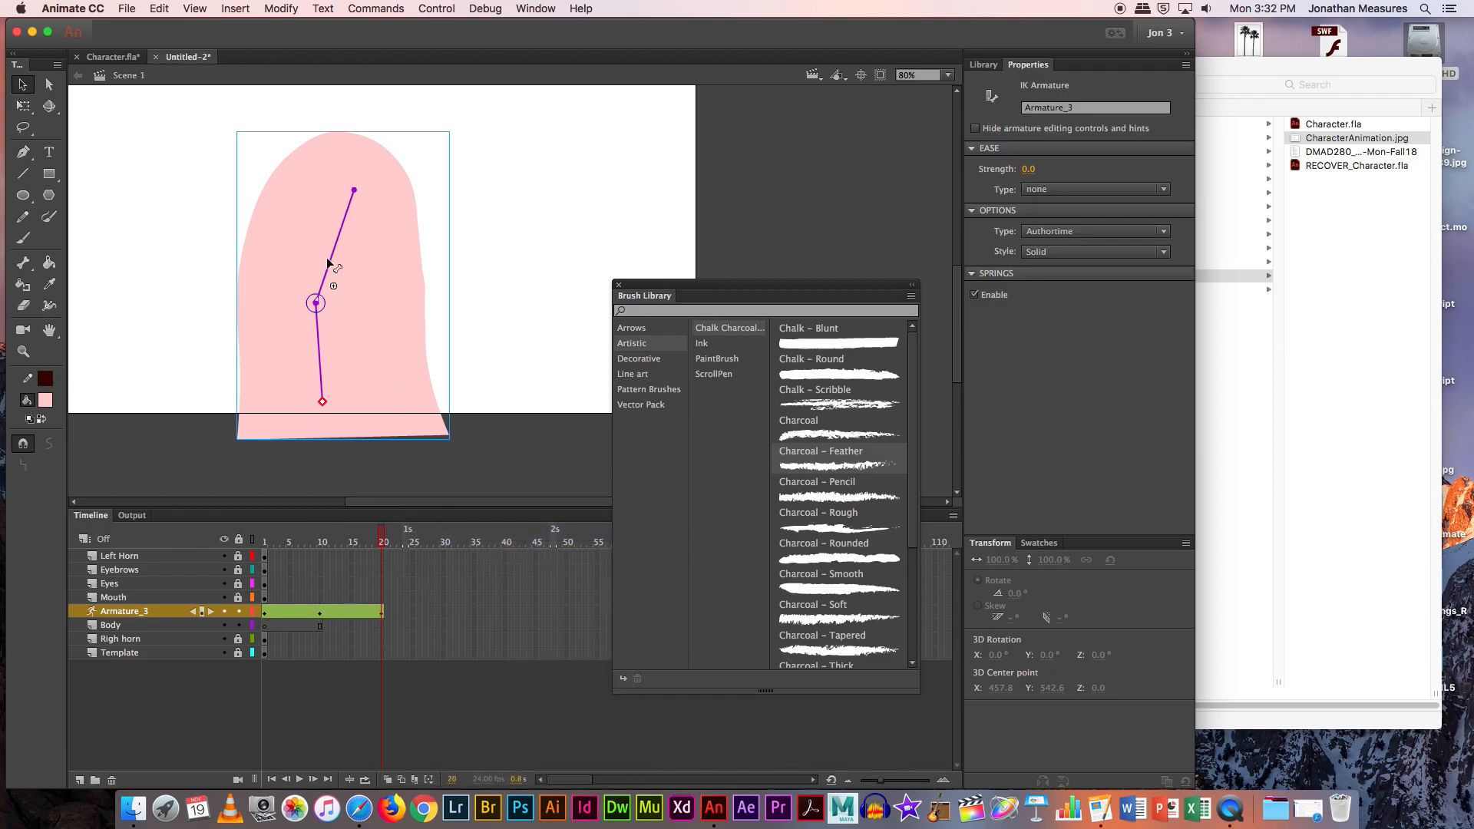
right_click(380, 652)
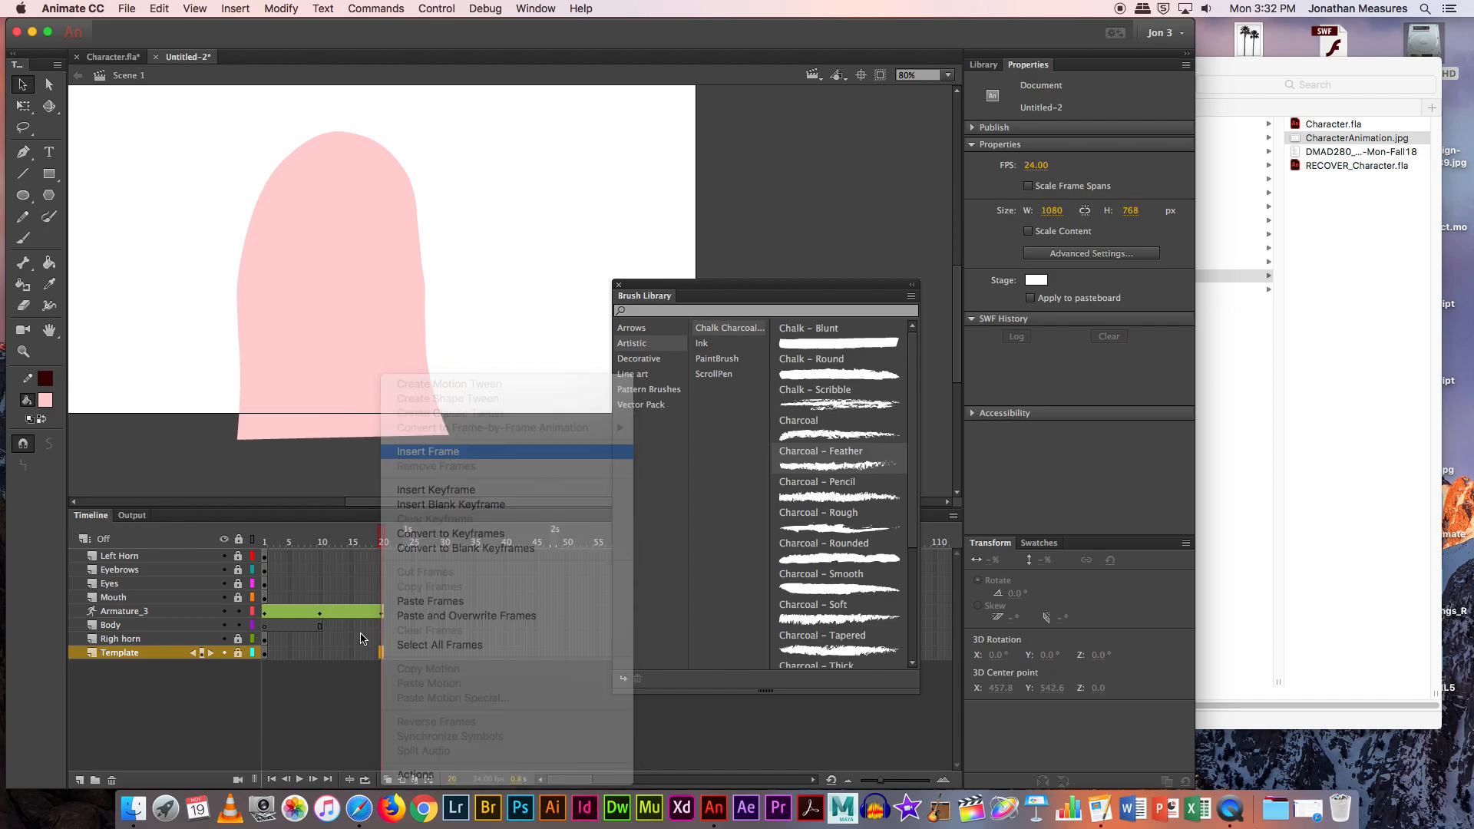
key("Return")
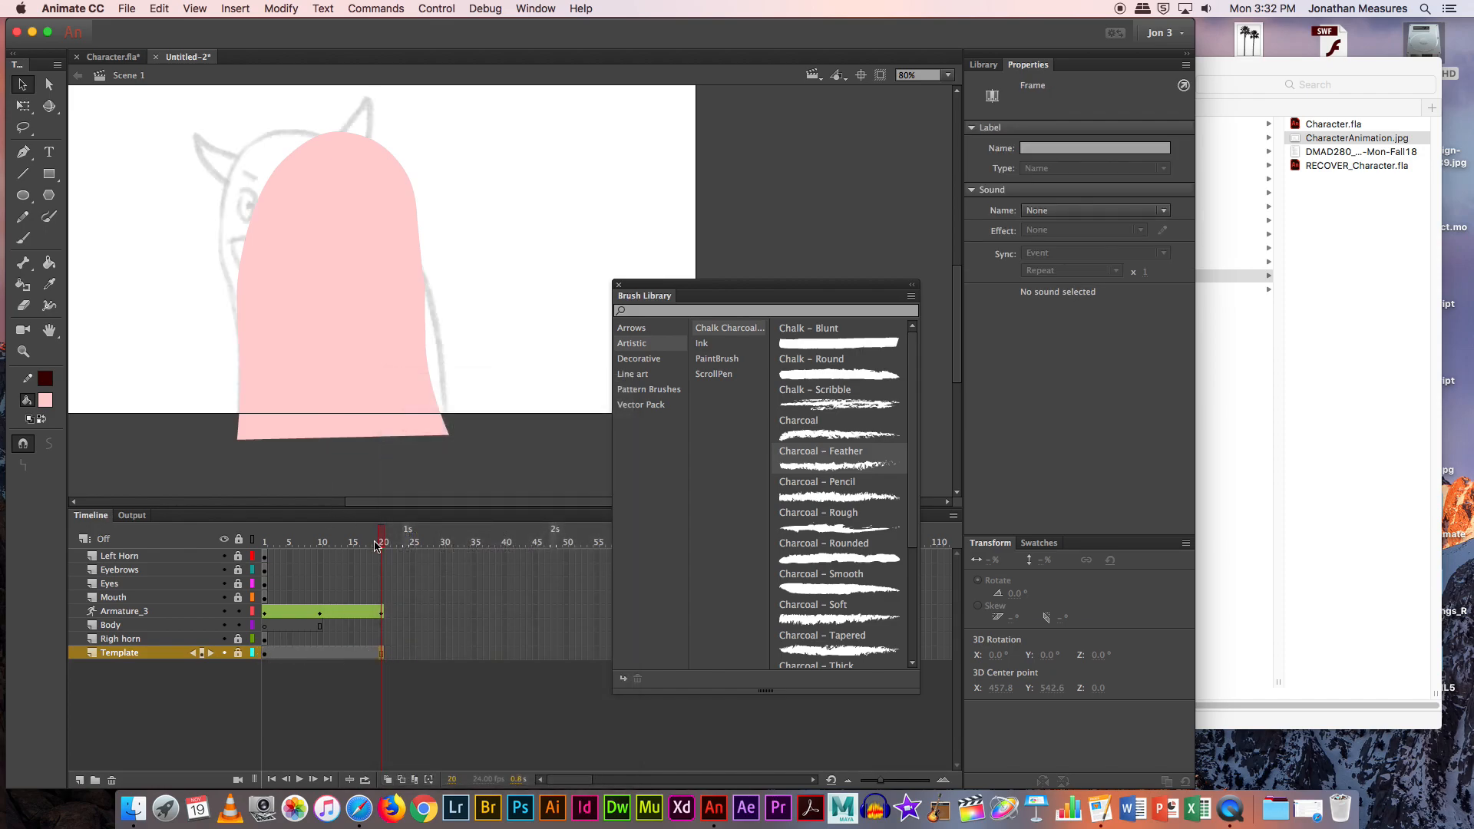
Step: Lean the armature's upper bone back to the left at frame 20 to match the template sketch, and scrub back to frame 1
left_click(381, 612)
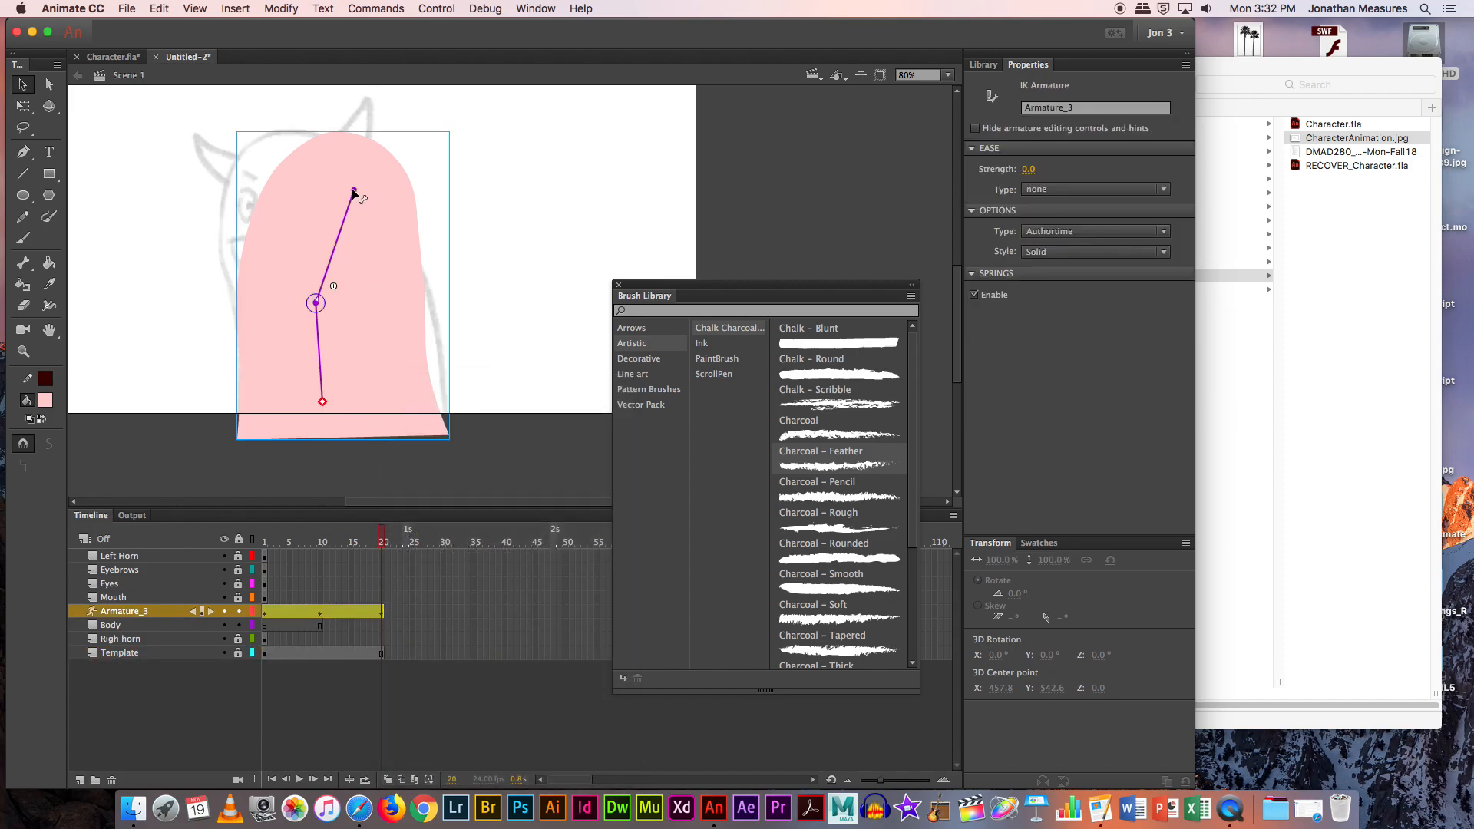
left_click_drag(354, 192, 301, 182)
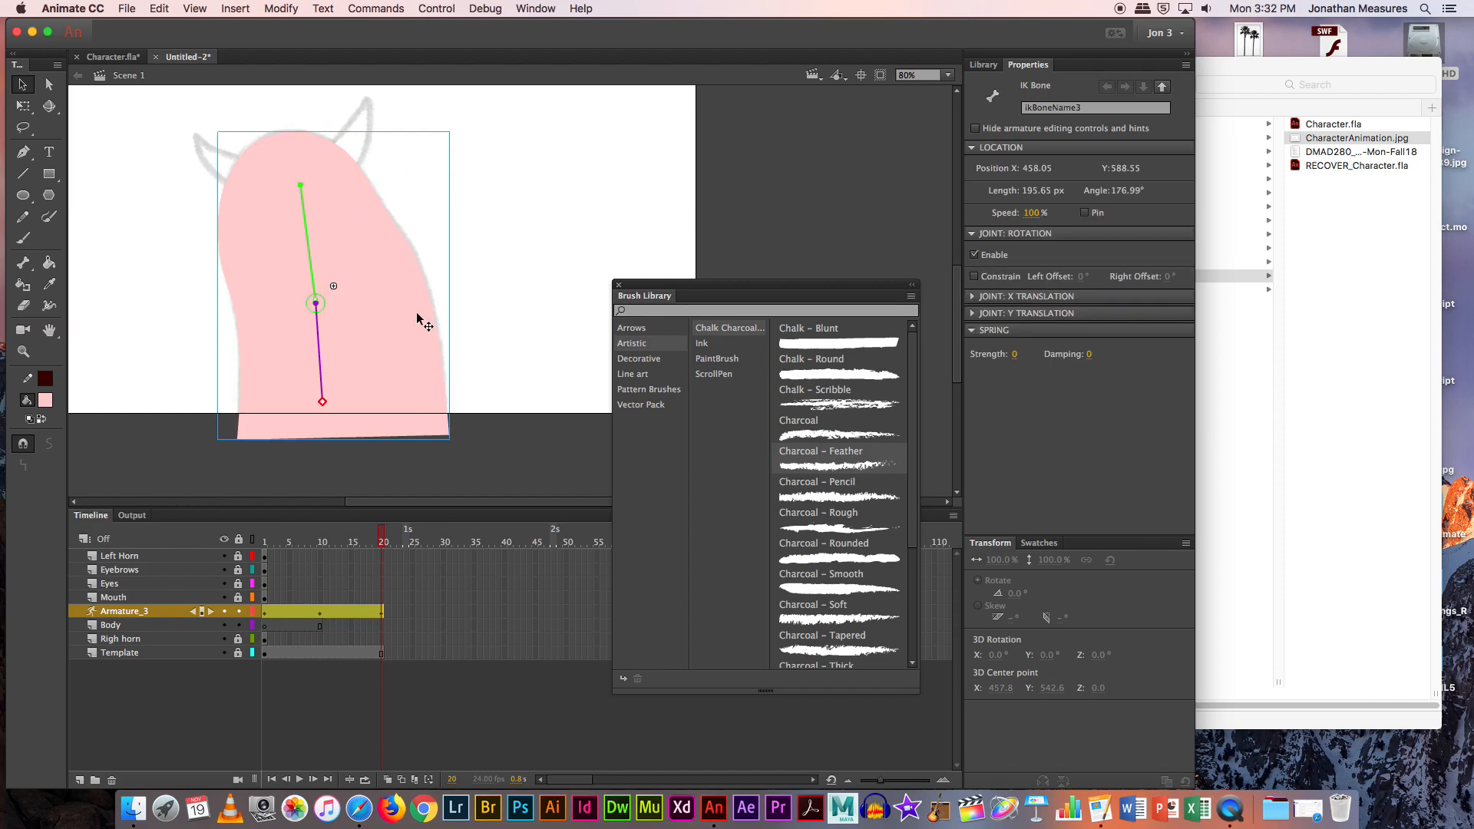
left_click_drag(382, 538, 217, 539)
Step: Insert keyframes on the Mouth layer at frames 20 and 10, and preview the animation
left_click(266, 601)
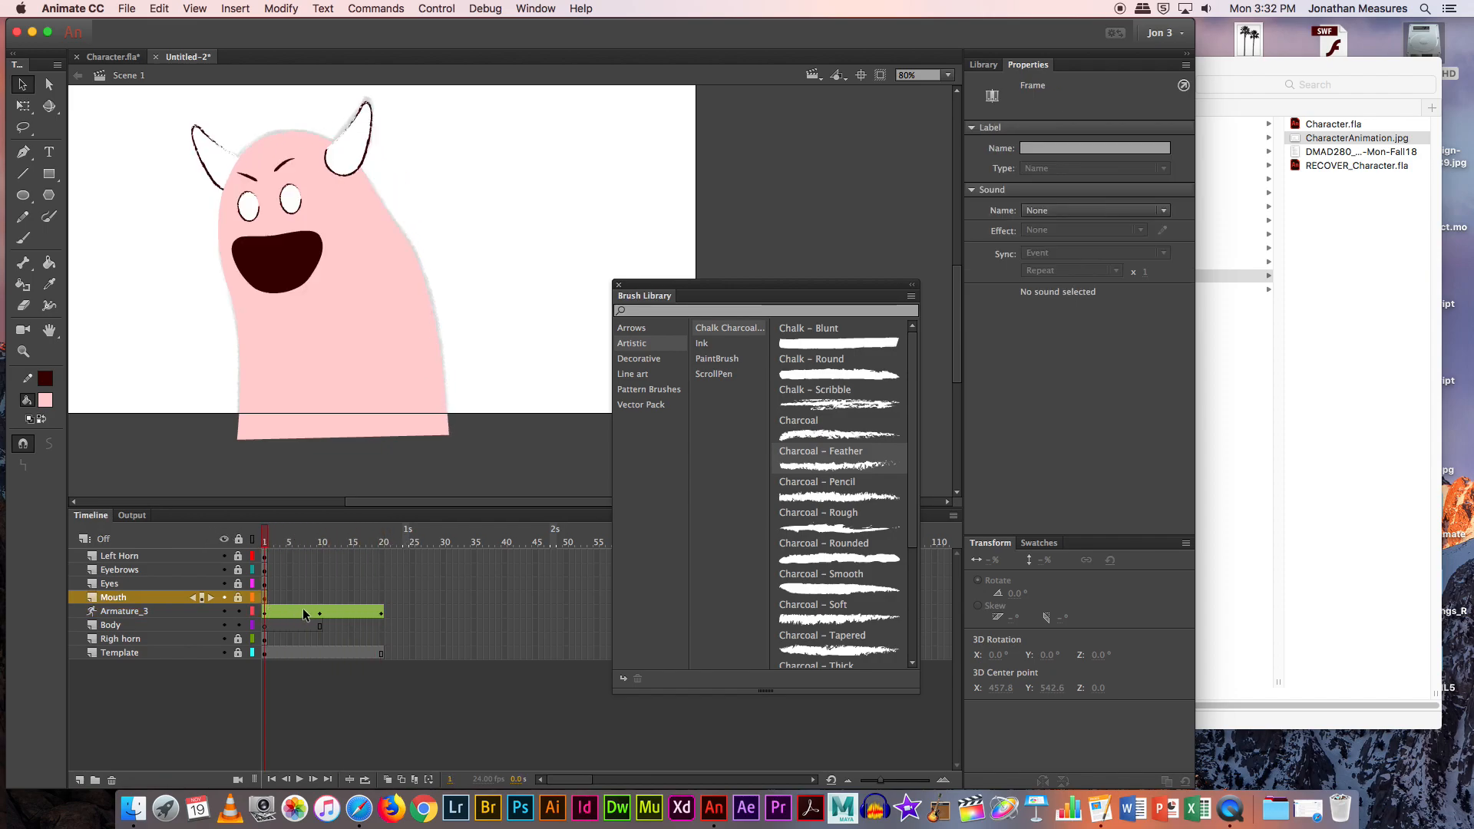
left_click(320, 597)
right_click(382, 597)
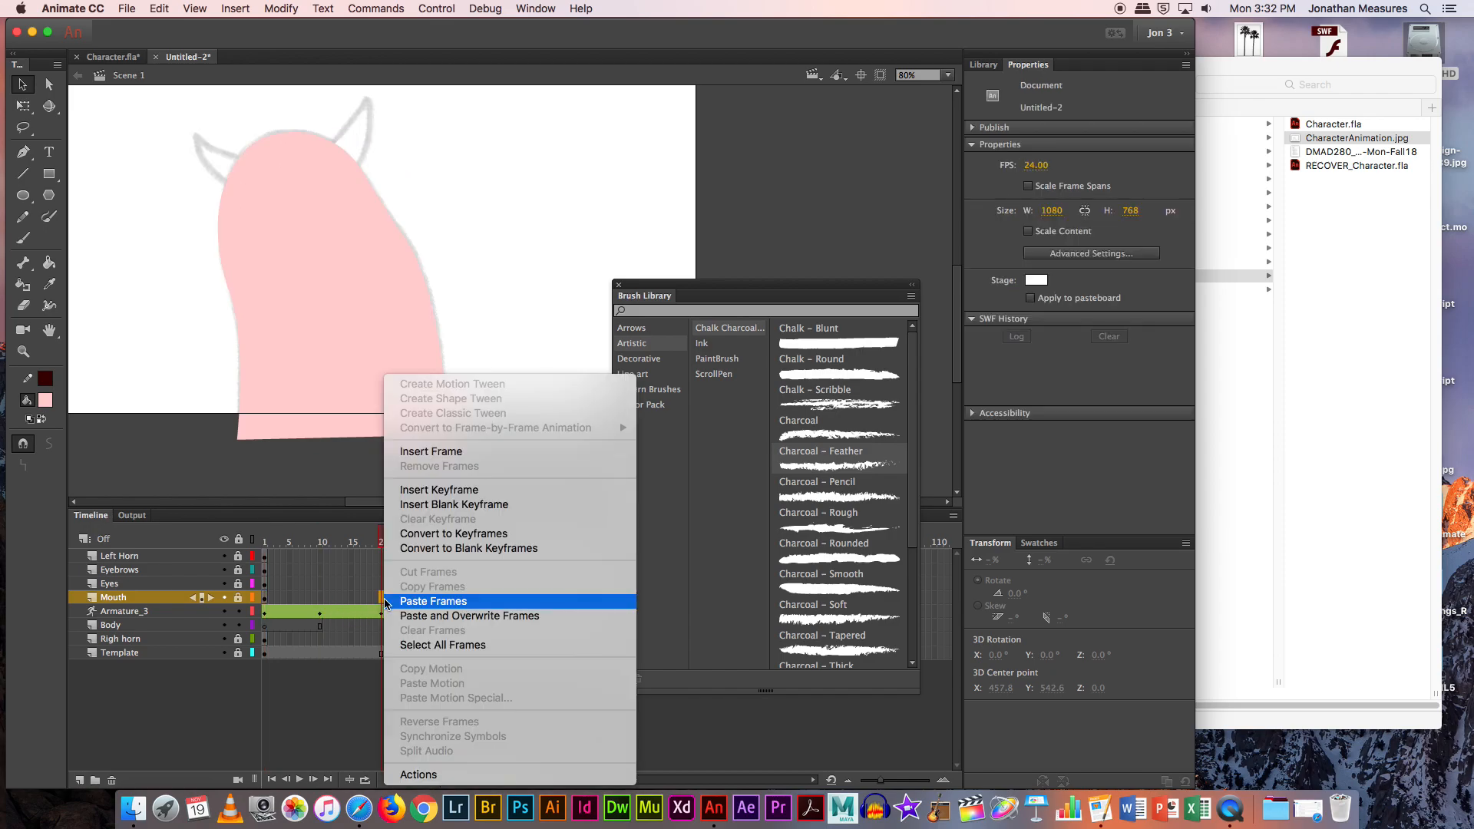
left_click(381, 597)
right_click(380, 595)
left_click(438, 491)
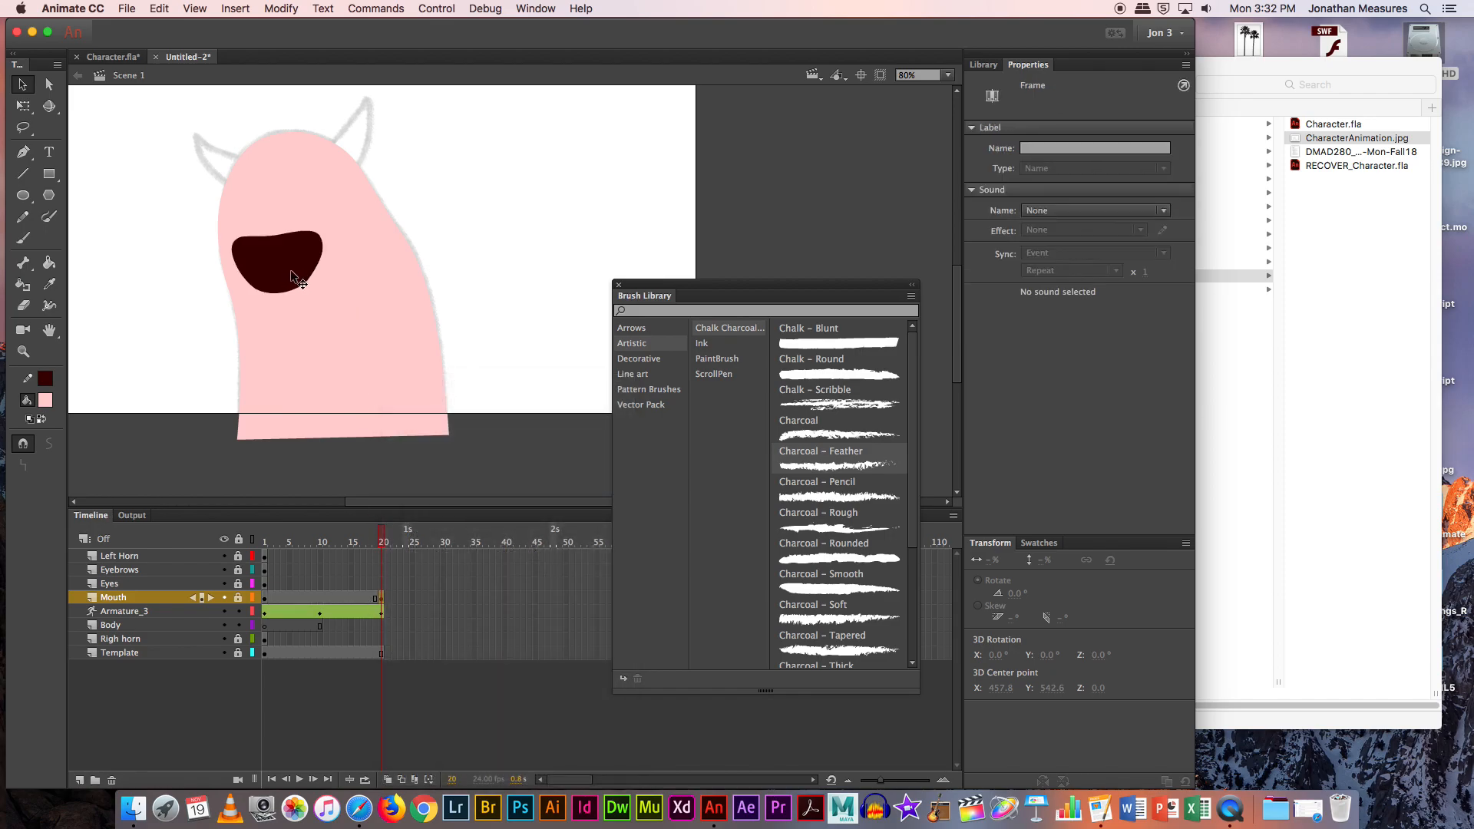
left_click(320, 596)
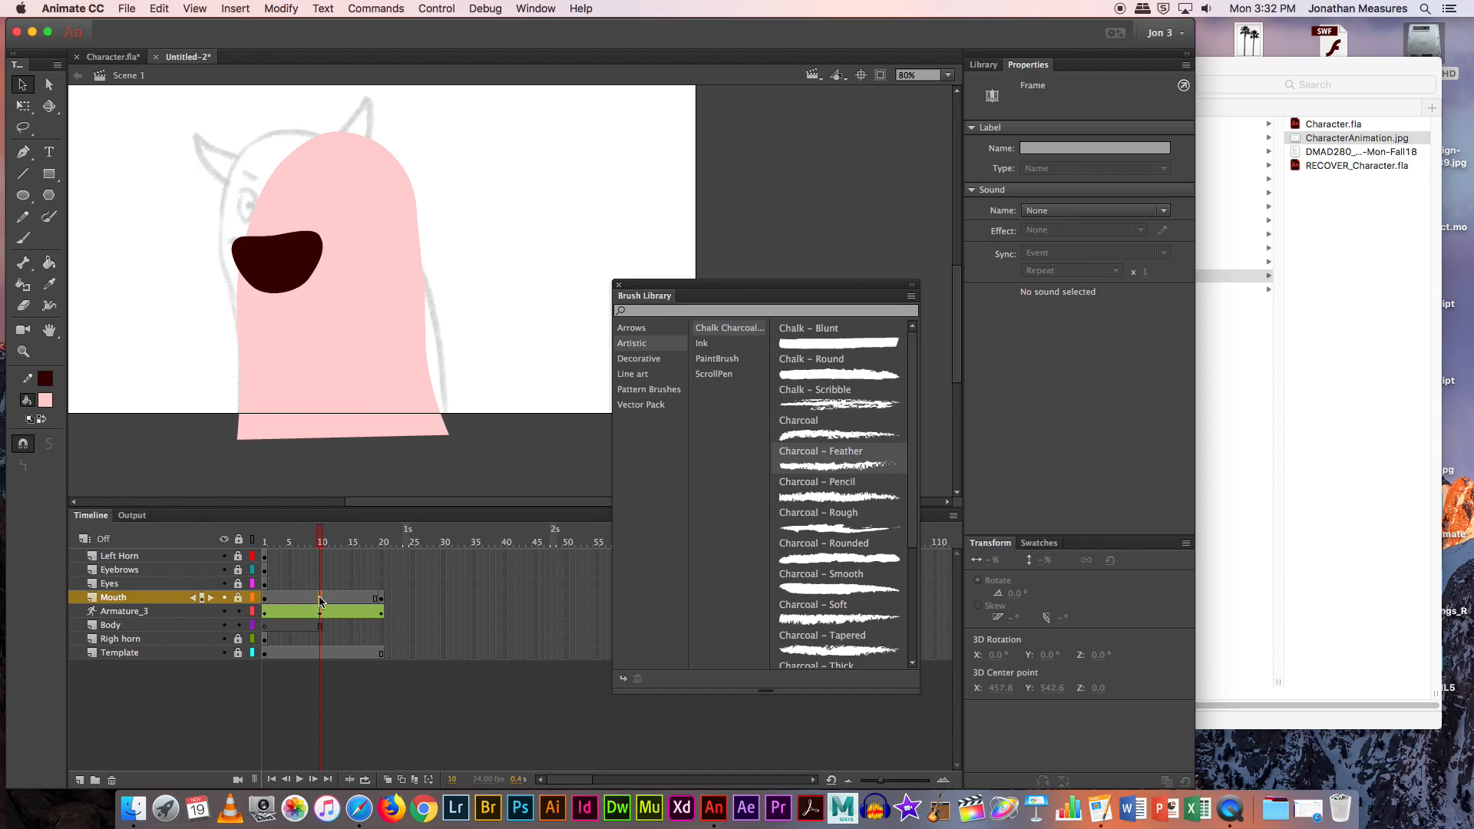
right_click(319, 596)
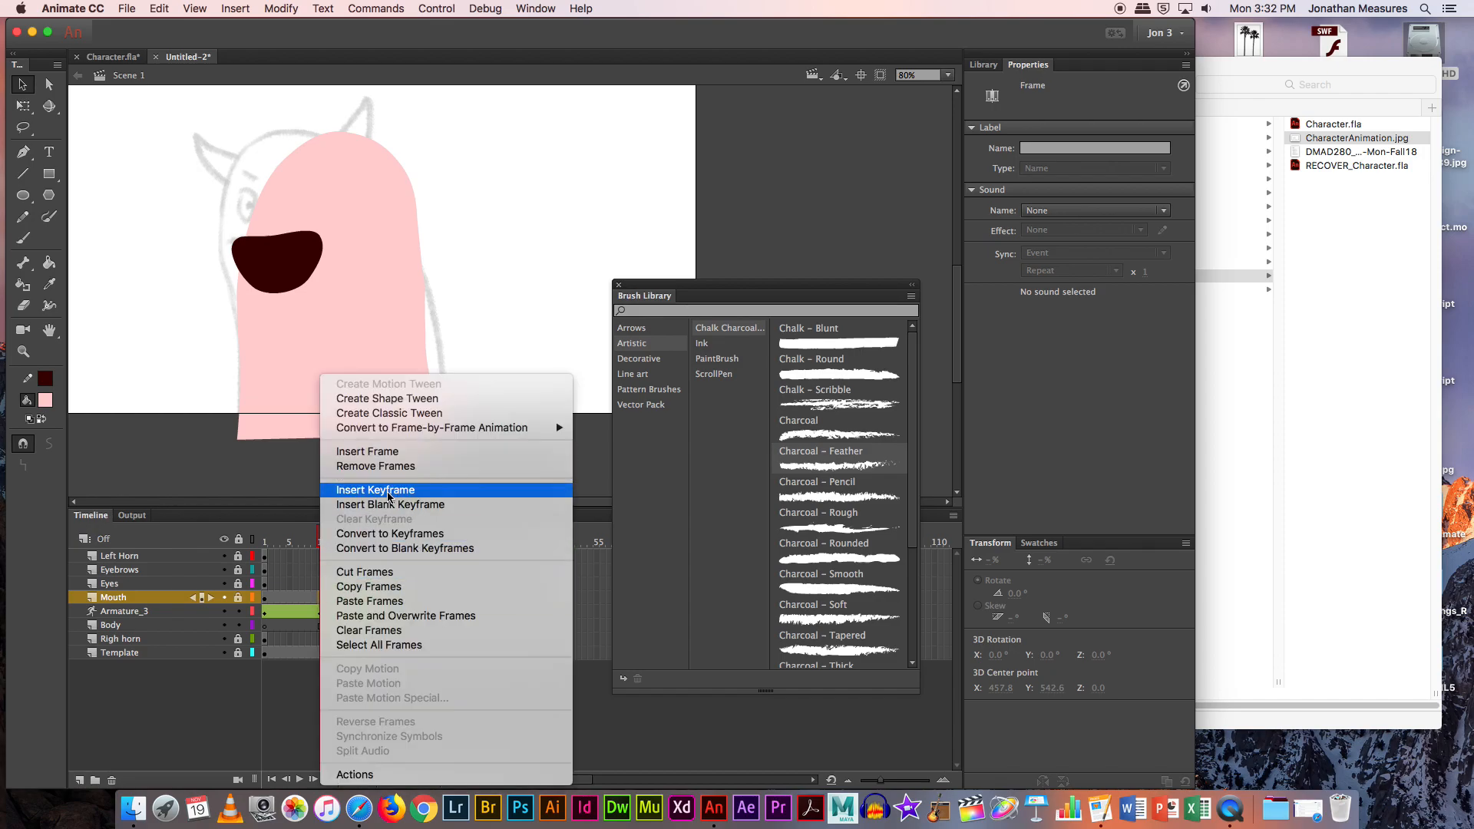
left_click(380, 490)
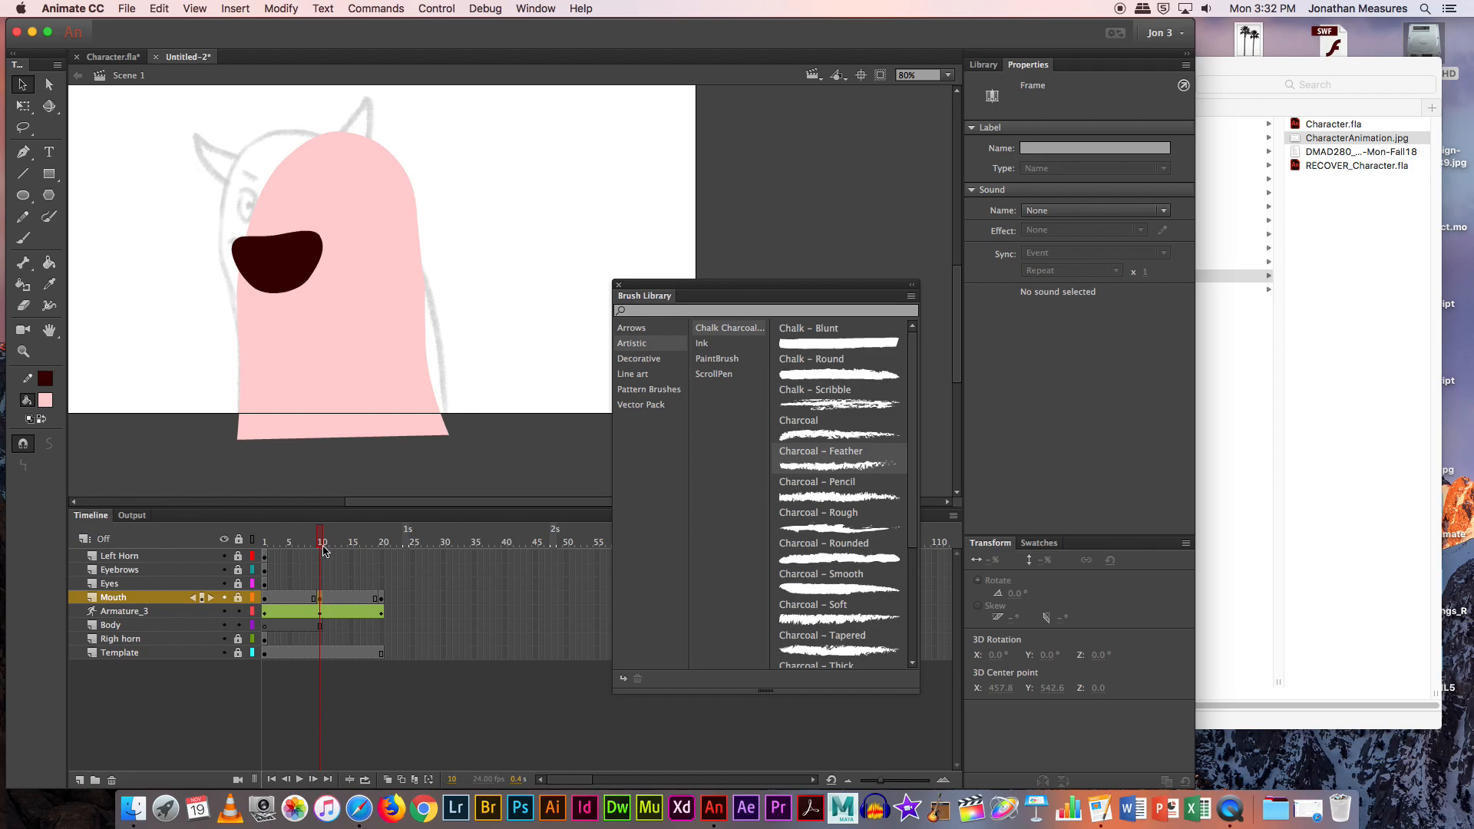
key("Return")
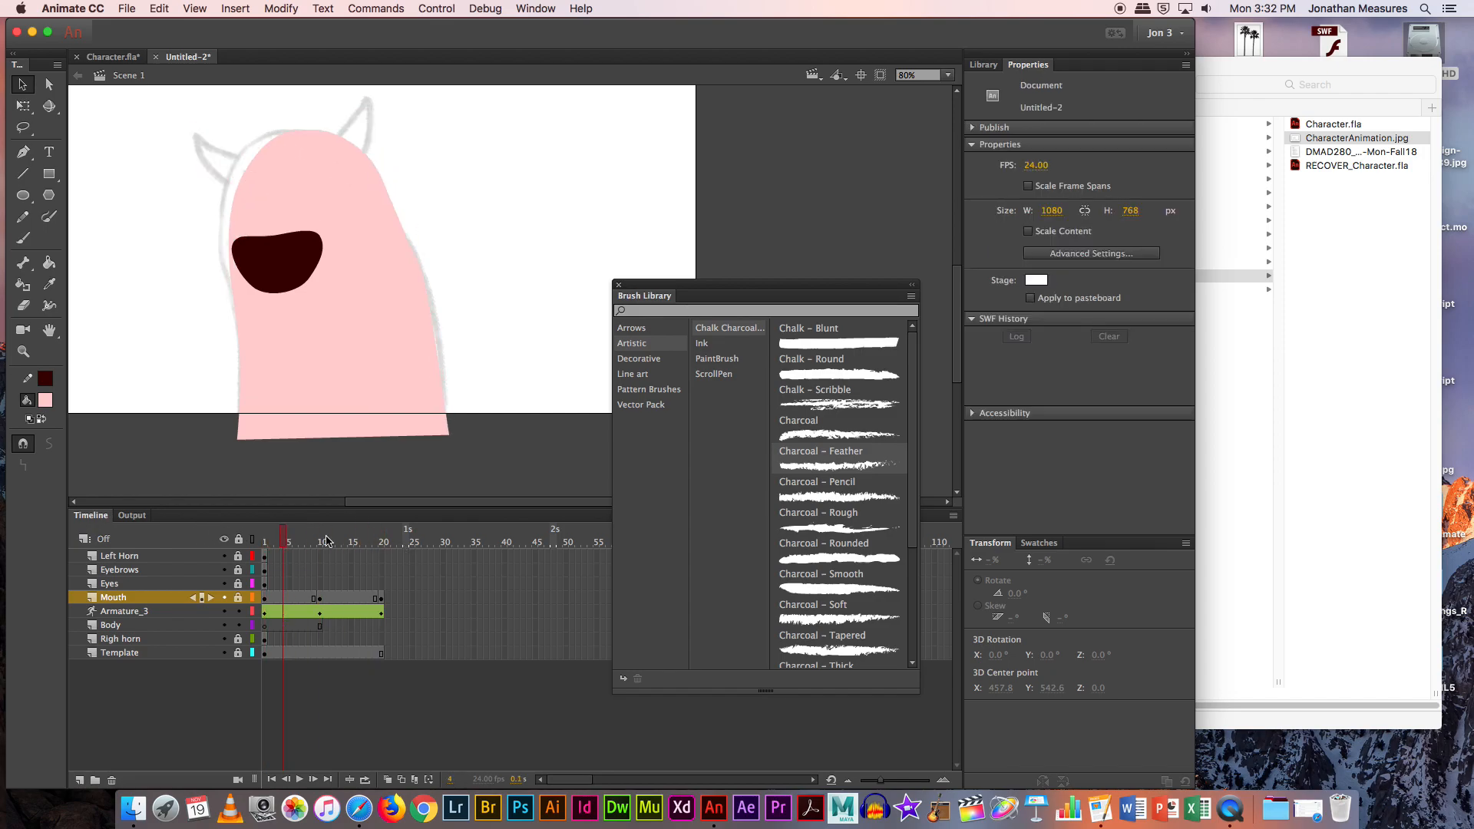
Step: Lock the armature and Body layers, and move the Brush Library clear of the timeline
left_click(275, 268)
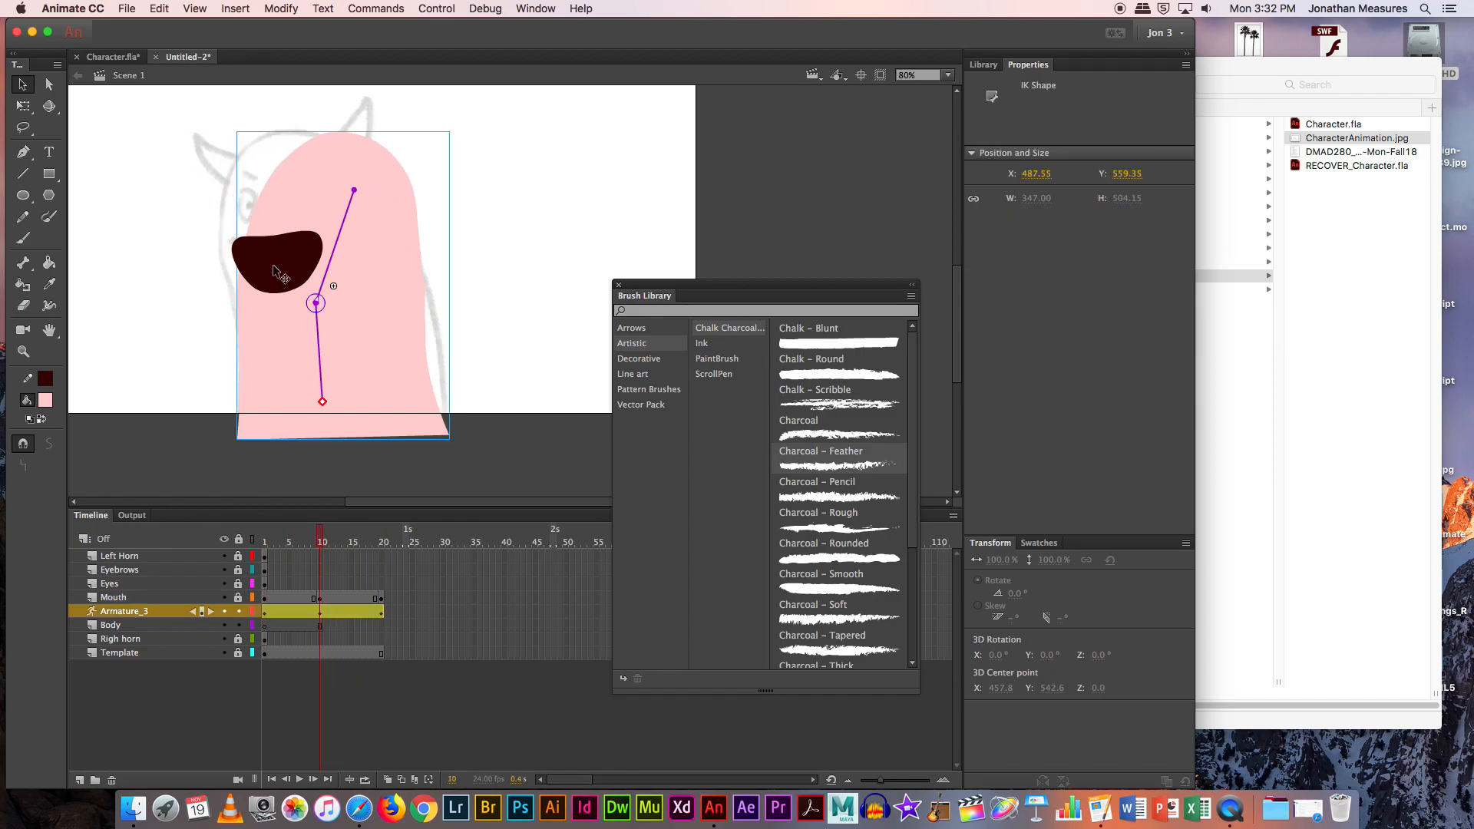
left_click(239, 611)
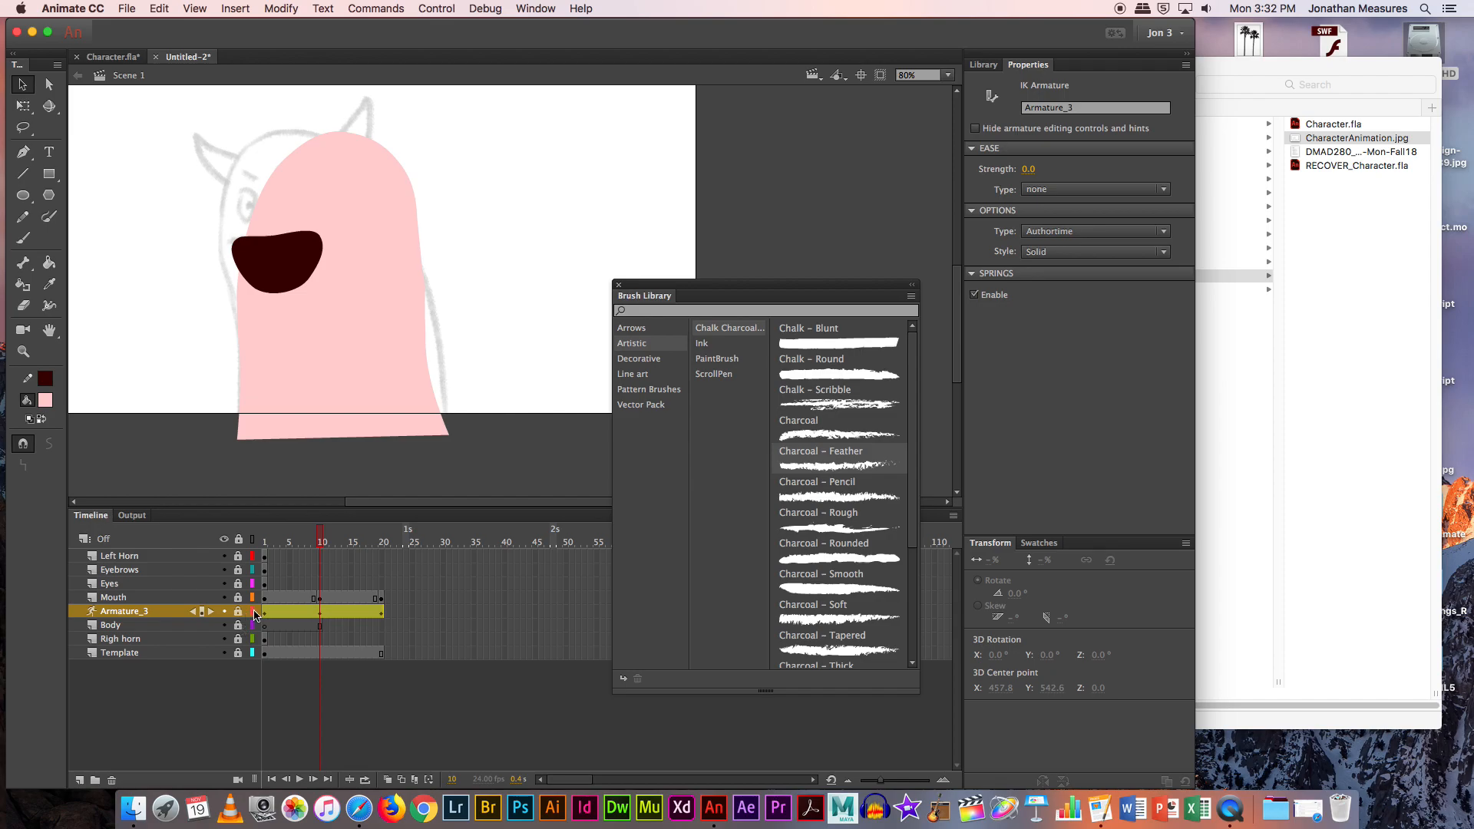
left_click_drag(647, 290, 979, 350)
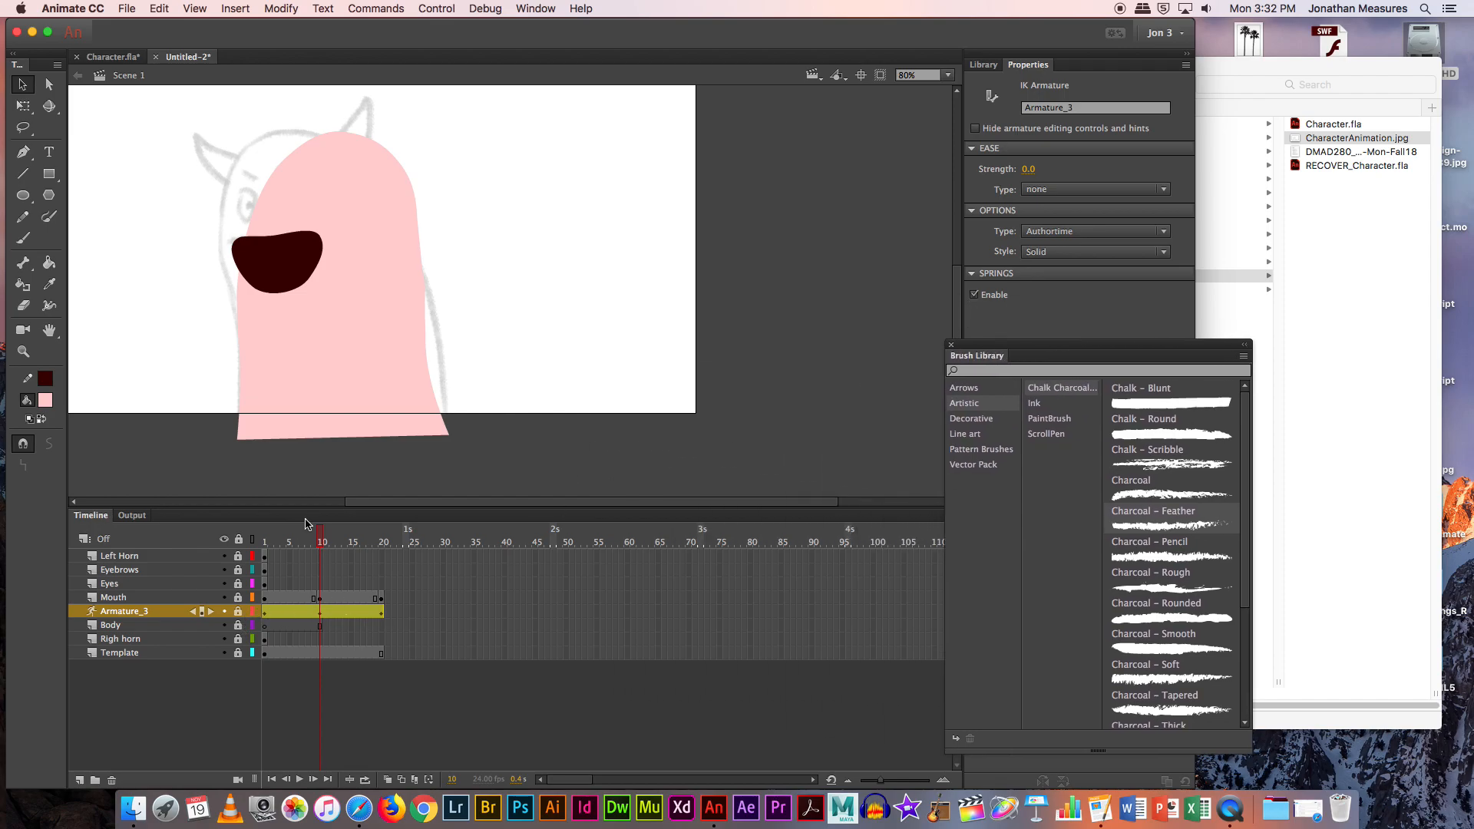
Step: Turn on onion skinning with its range starting at frame 1, and unlock all layers
left_click(389, 779)
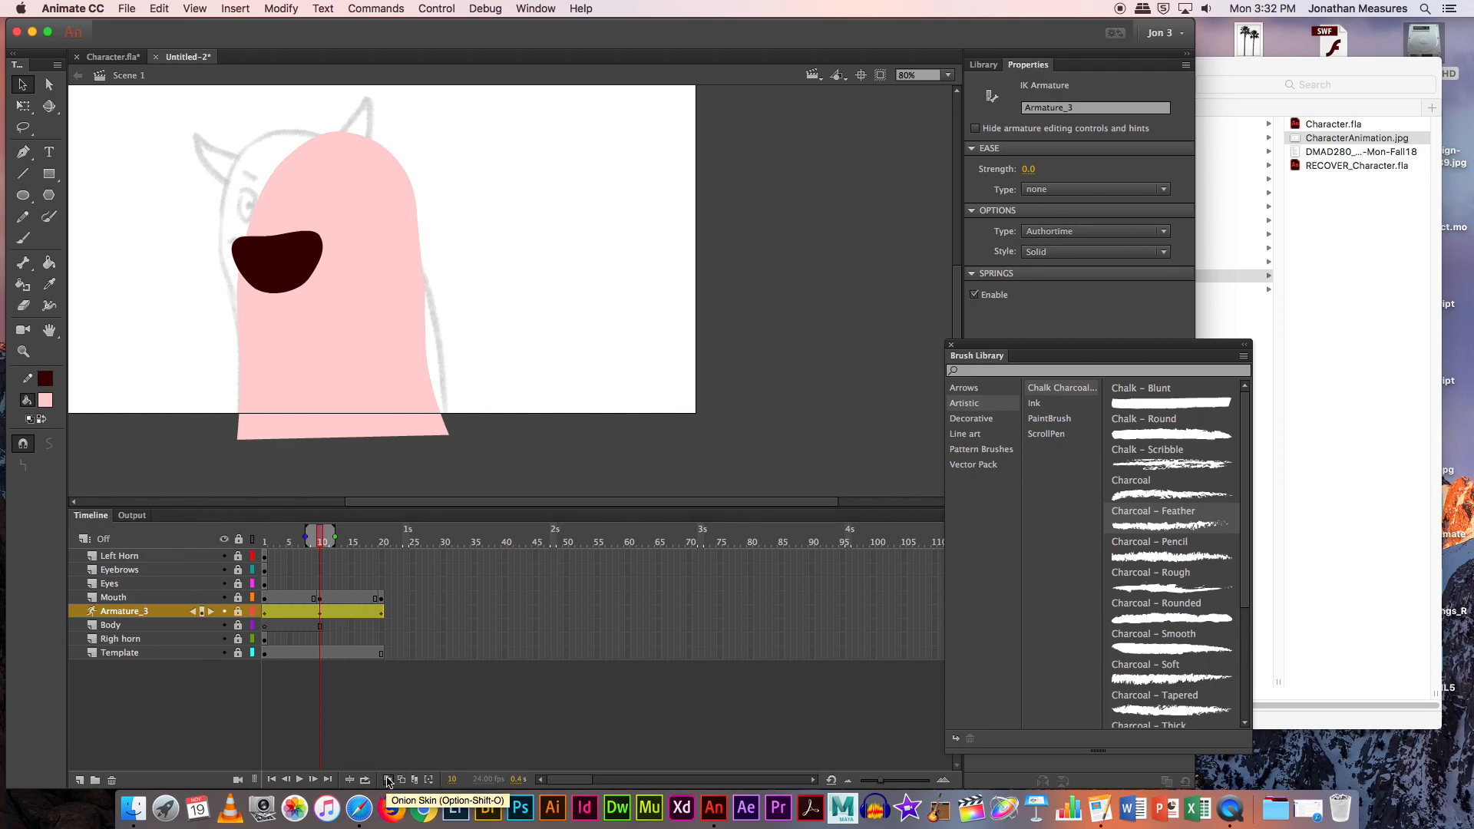
left_click_drag(306, 538, 263, 538)
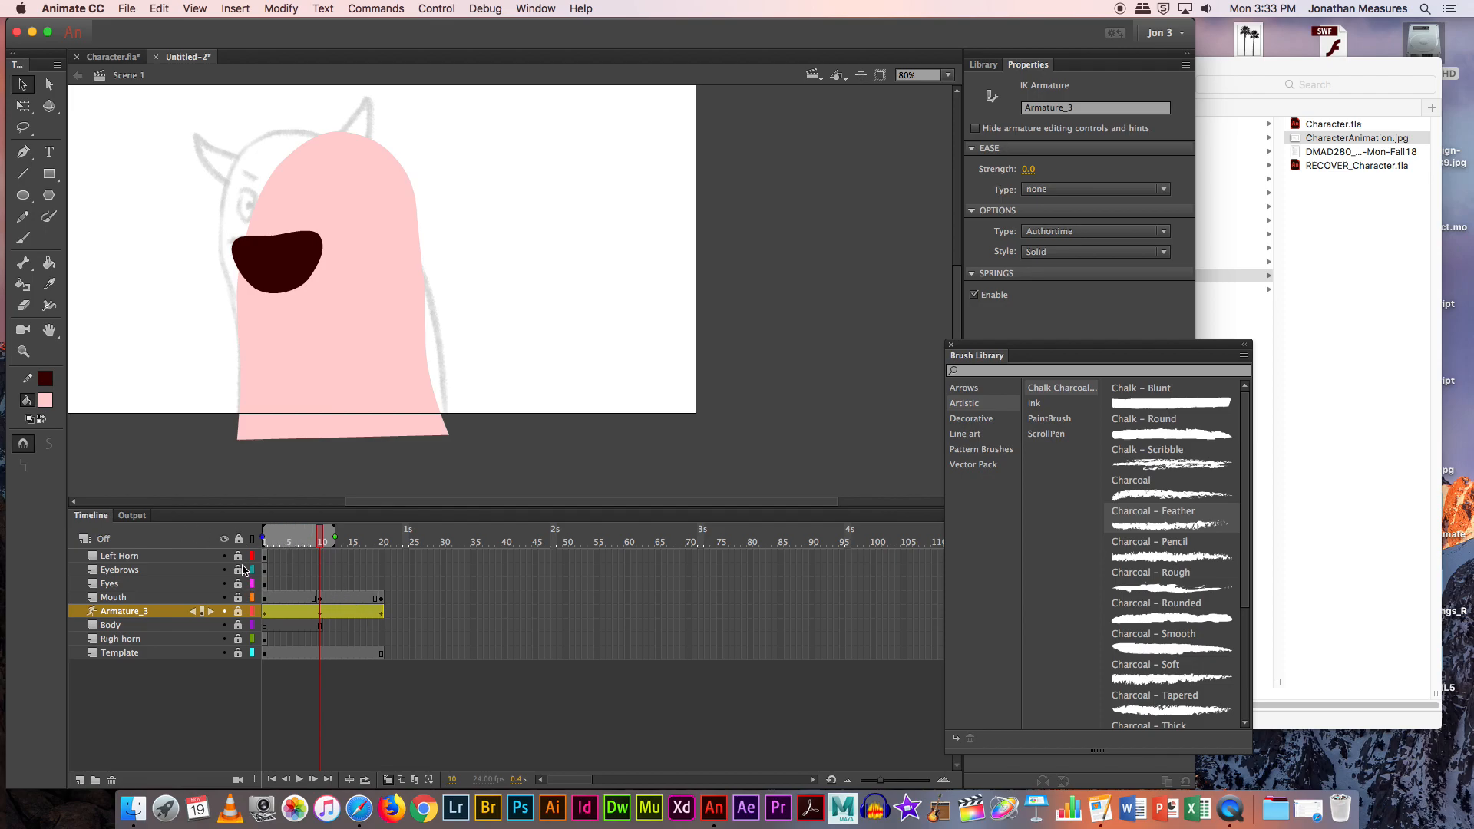
left_click_drag(237, 554, 235, 683)
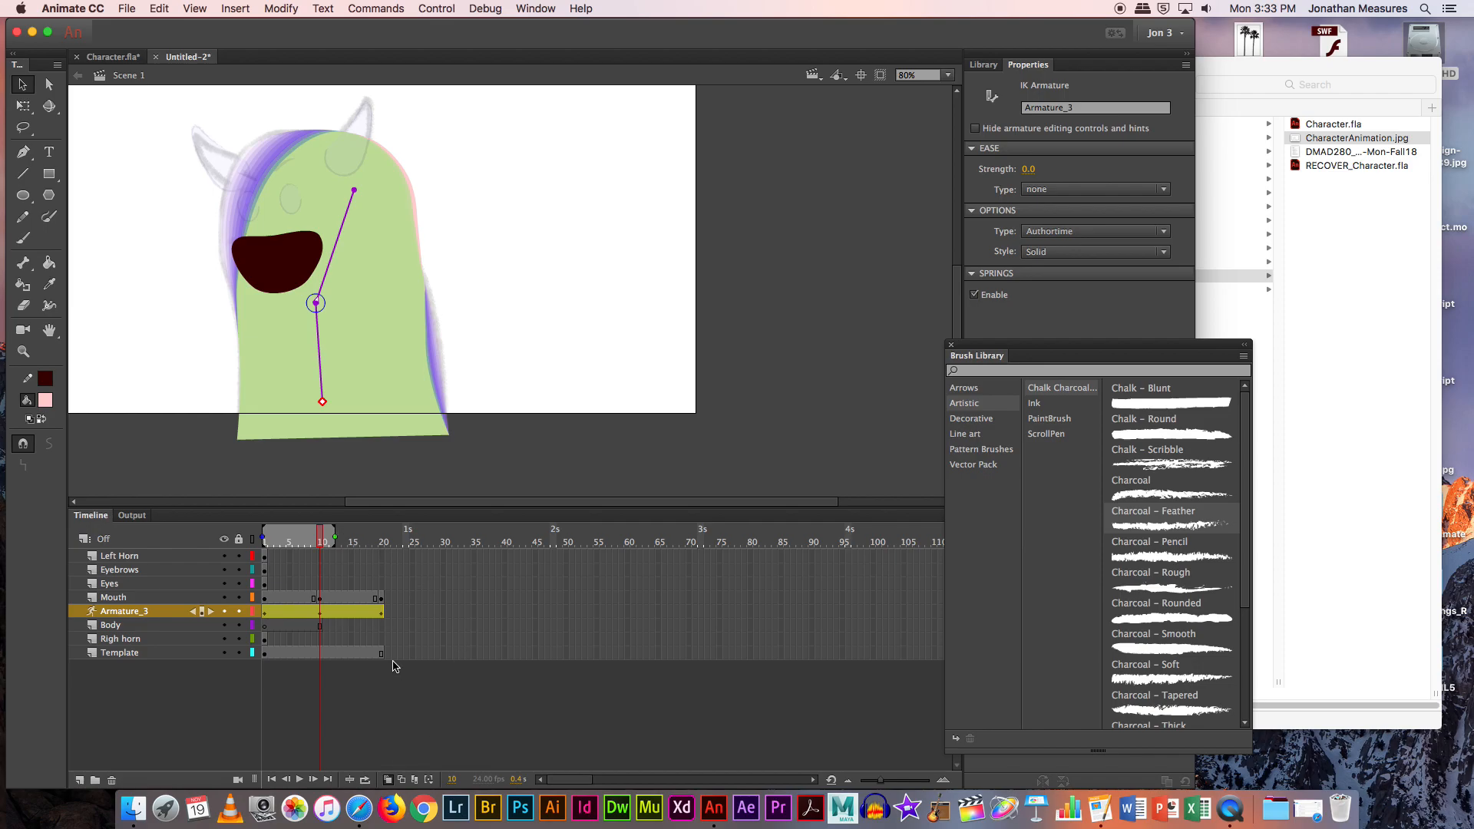
Step: Shorten the application window and its timeline area, and zoom in on the top of the character's head
left_click_drag(603, 788, 585, 652)
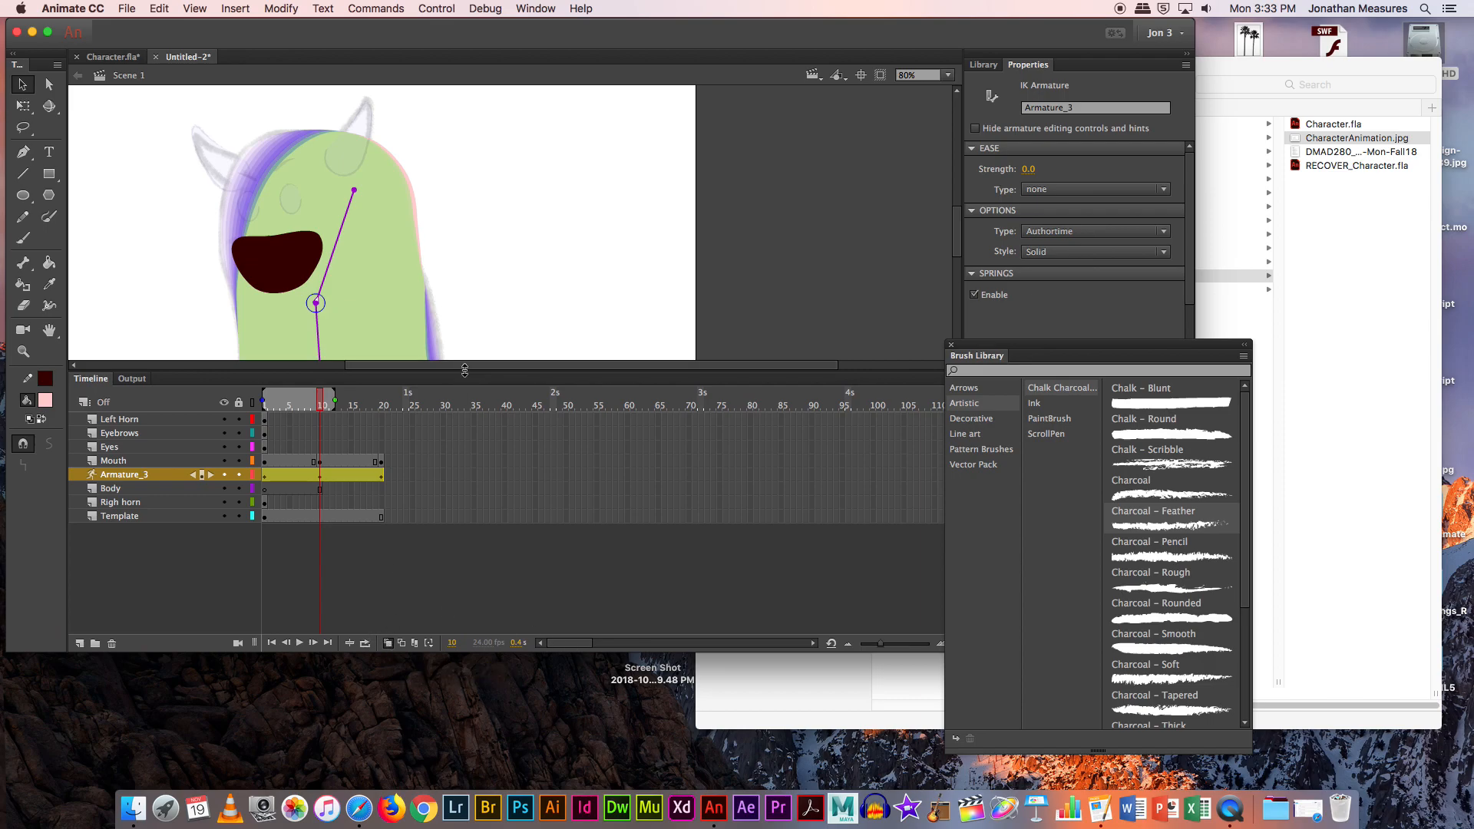
left_click_drag(463, 373, 441, 434)
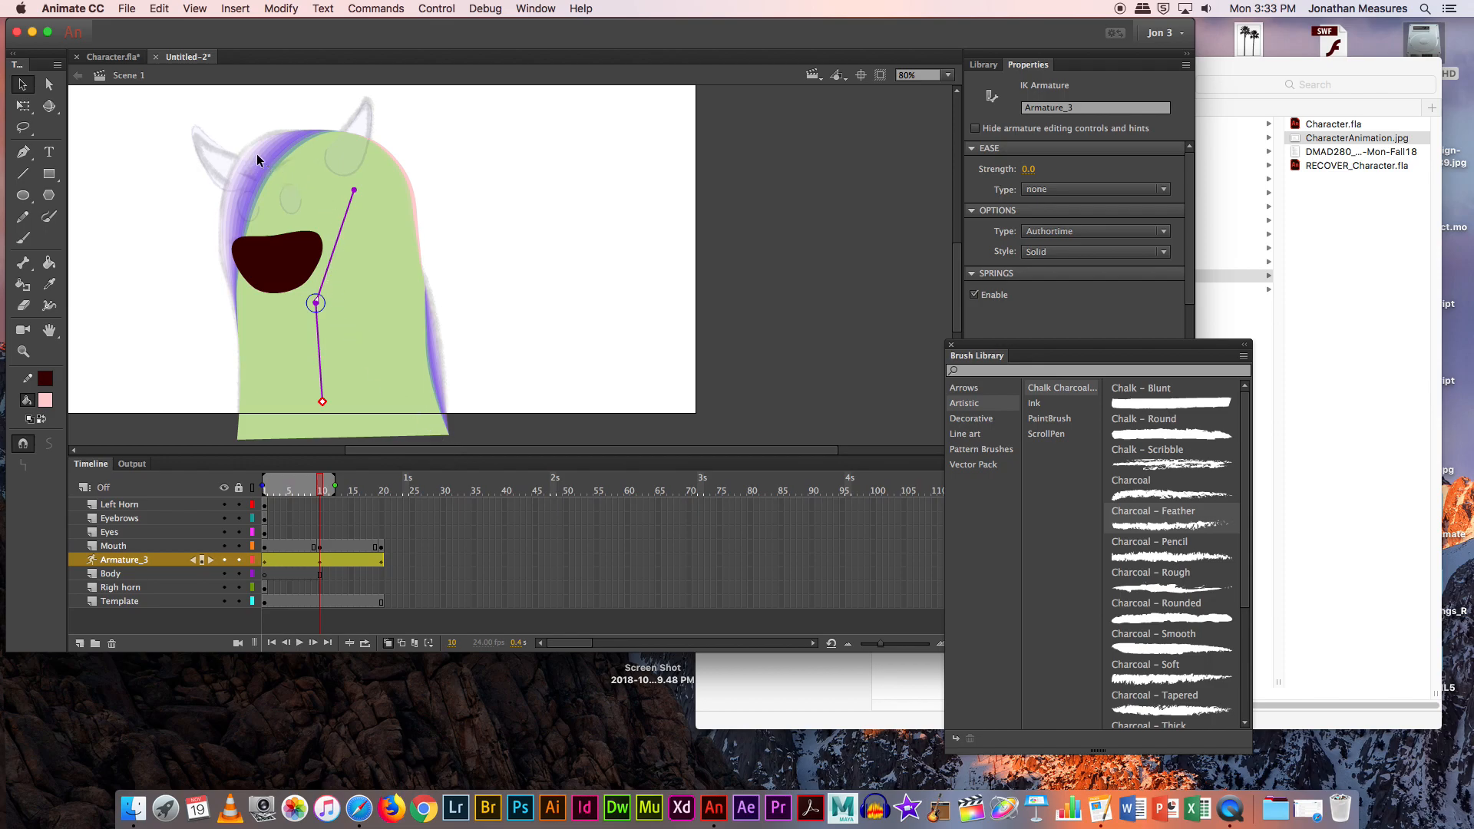
key("super+space")
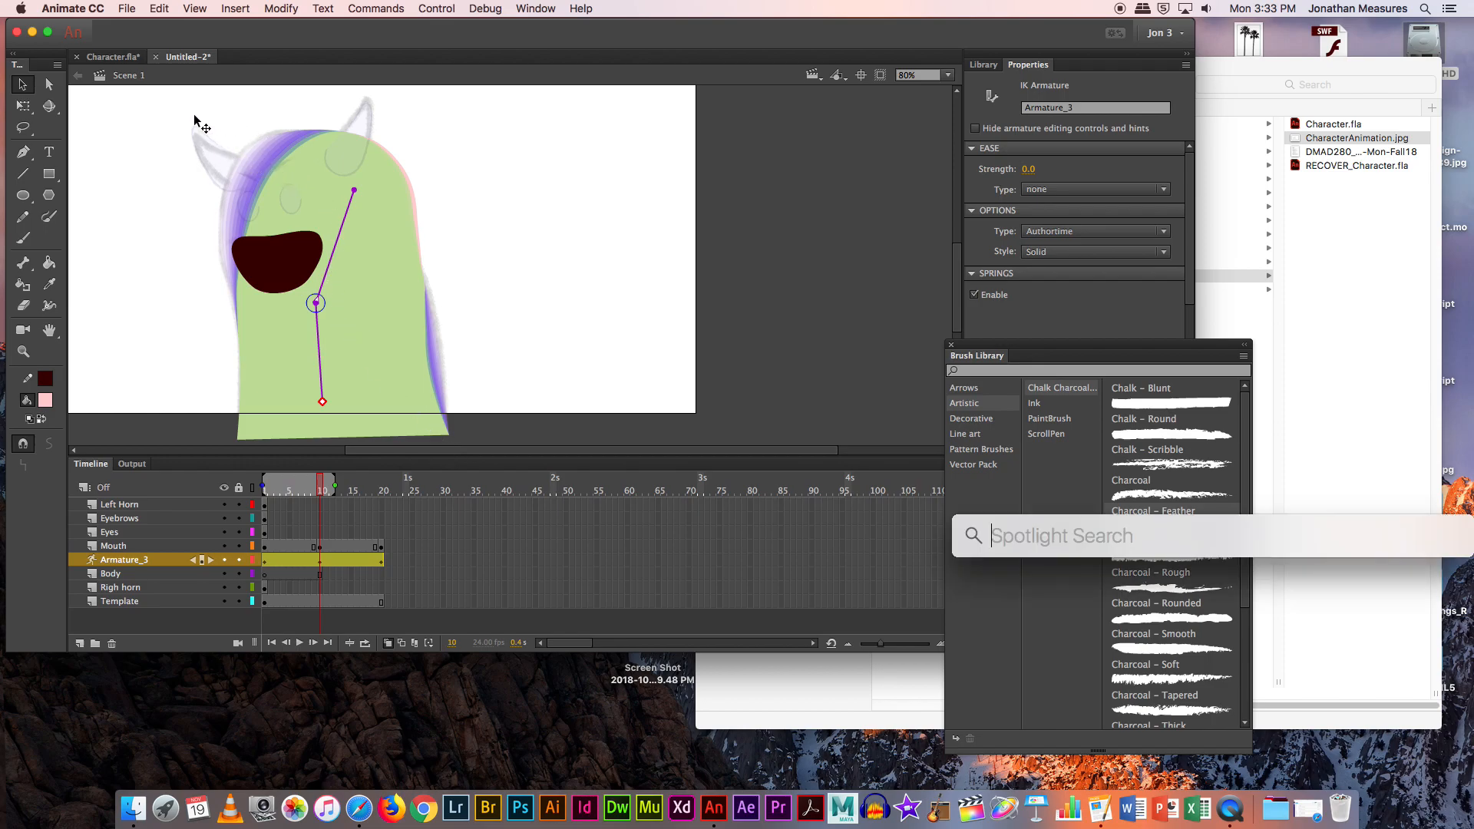
left_click(253, 149)
left_click_drag(258, 173, 398, 284)
key("super+space")
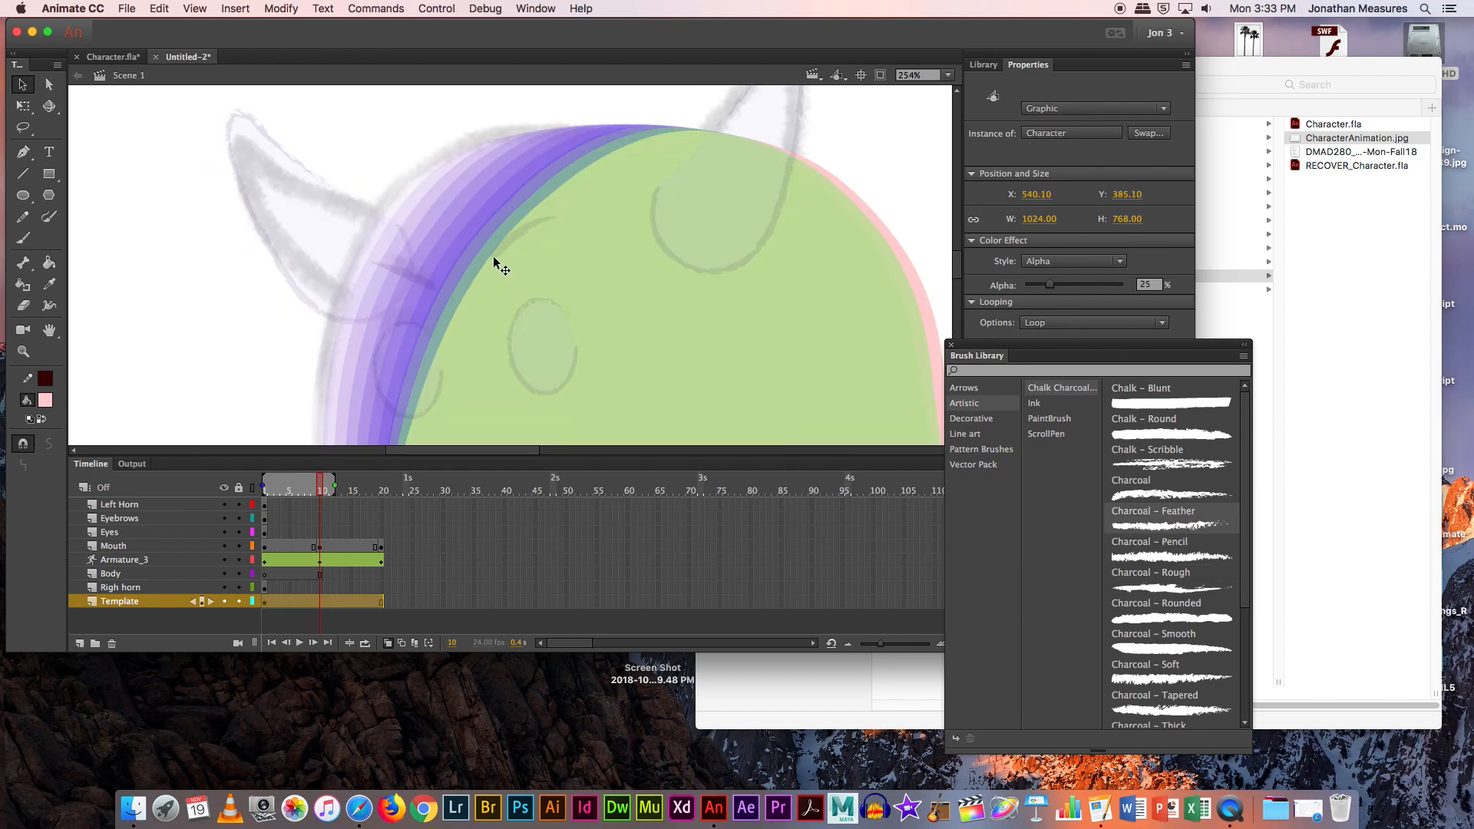
Step: Set the onion skin range to about frames 4 to 15, examine the frames as outlines, and turn onion skinning off
mouse_move(263, 485)
left_mouse_down()
mouse_move(366, 487)
mouse_move(353, 485)
left_mouse_up()
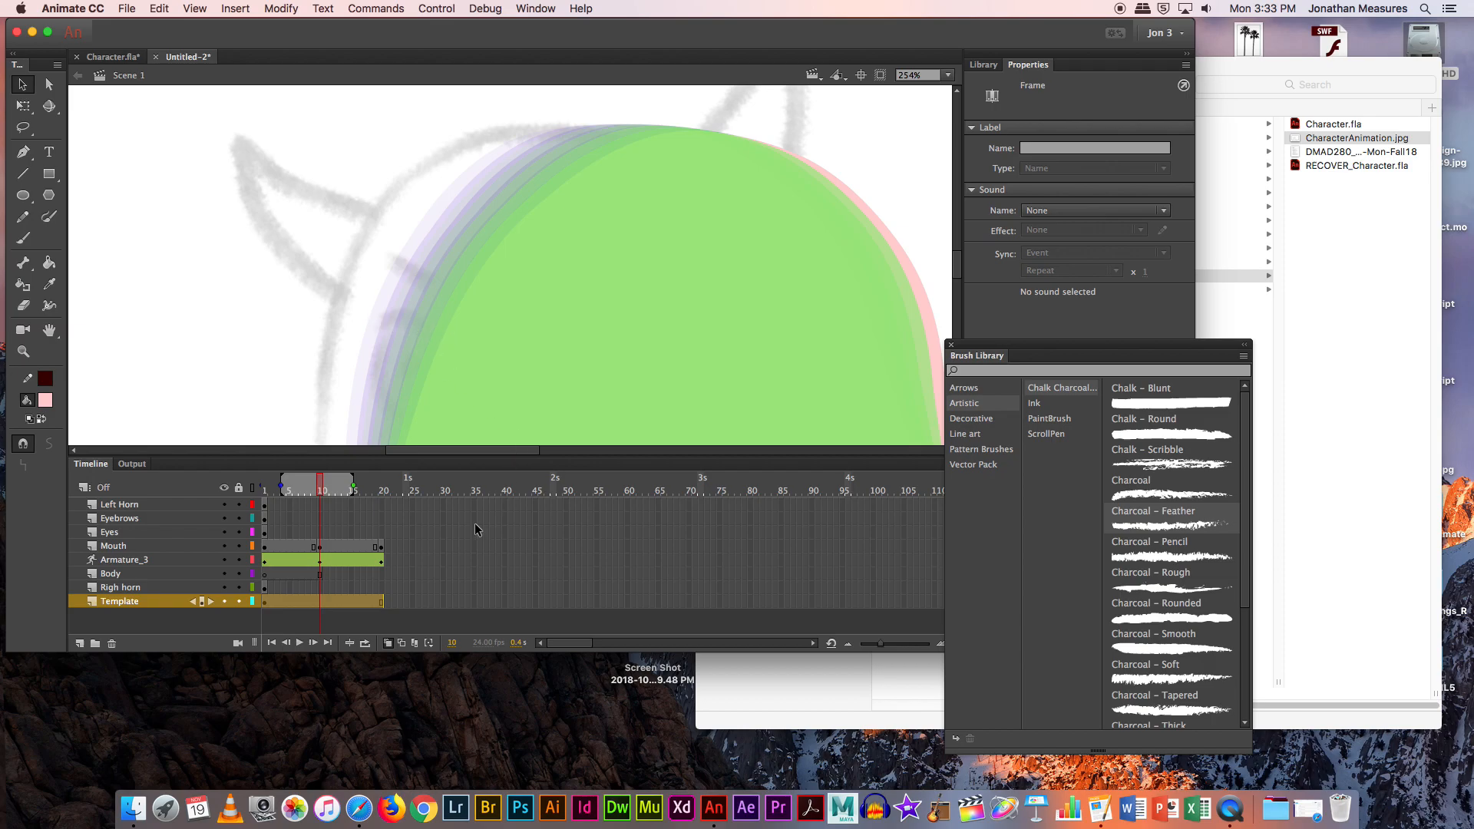
left_click(403, 644)
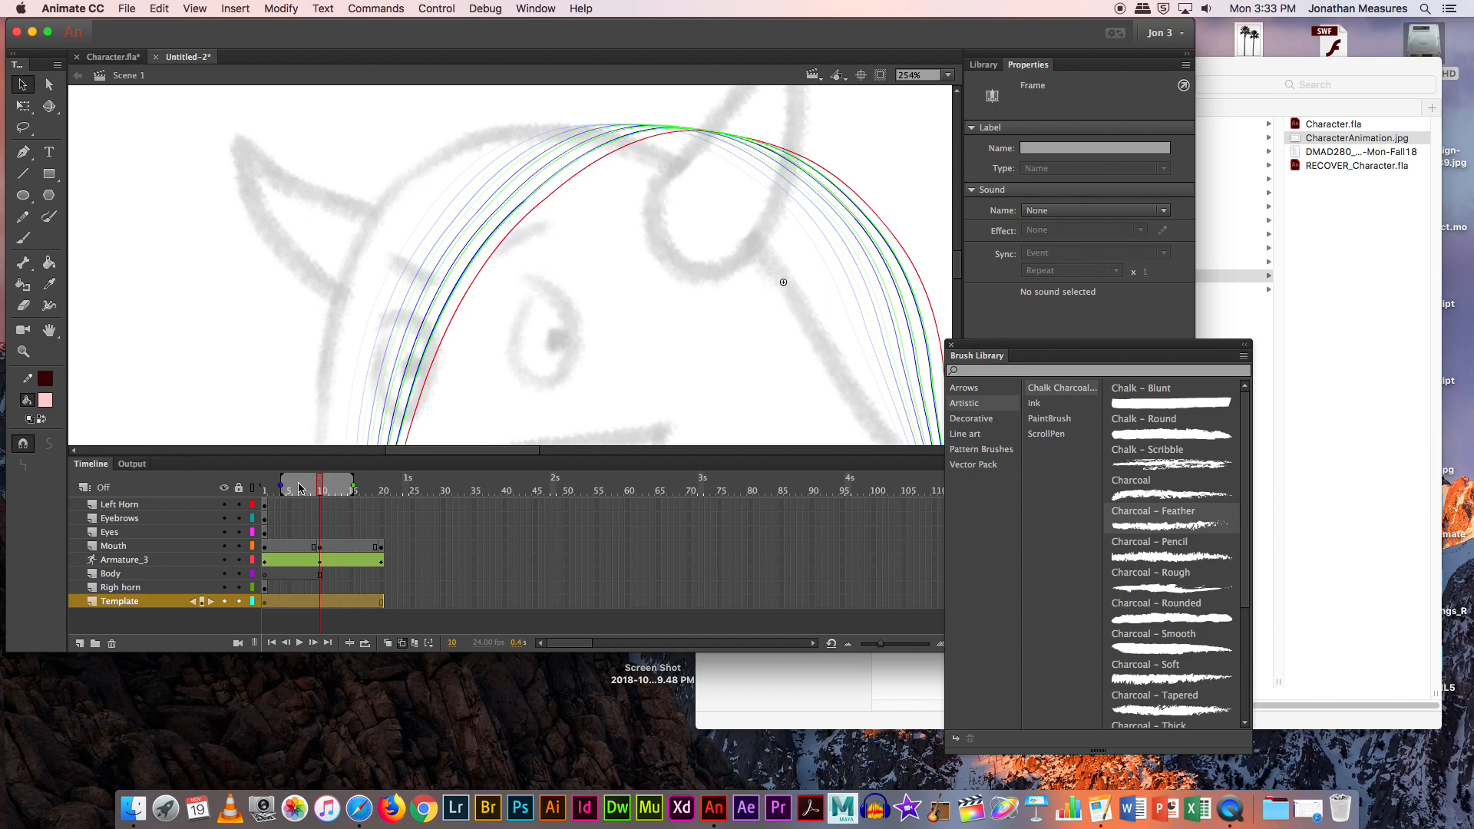
left_click(403, 643)
key("super+minus")
key("super+minus")
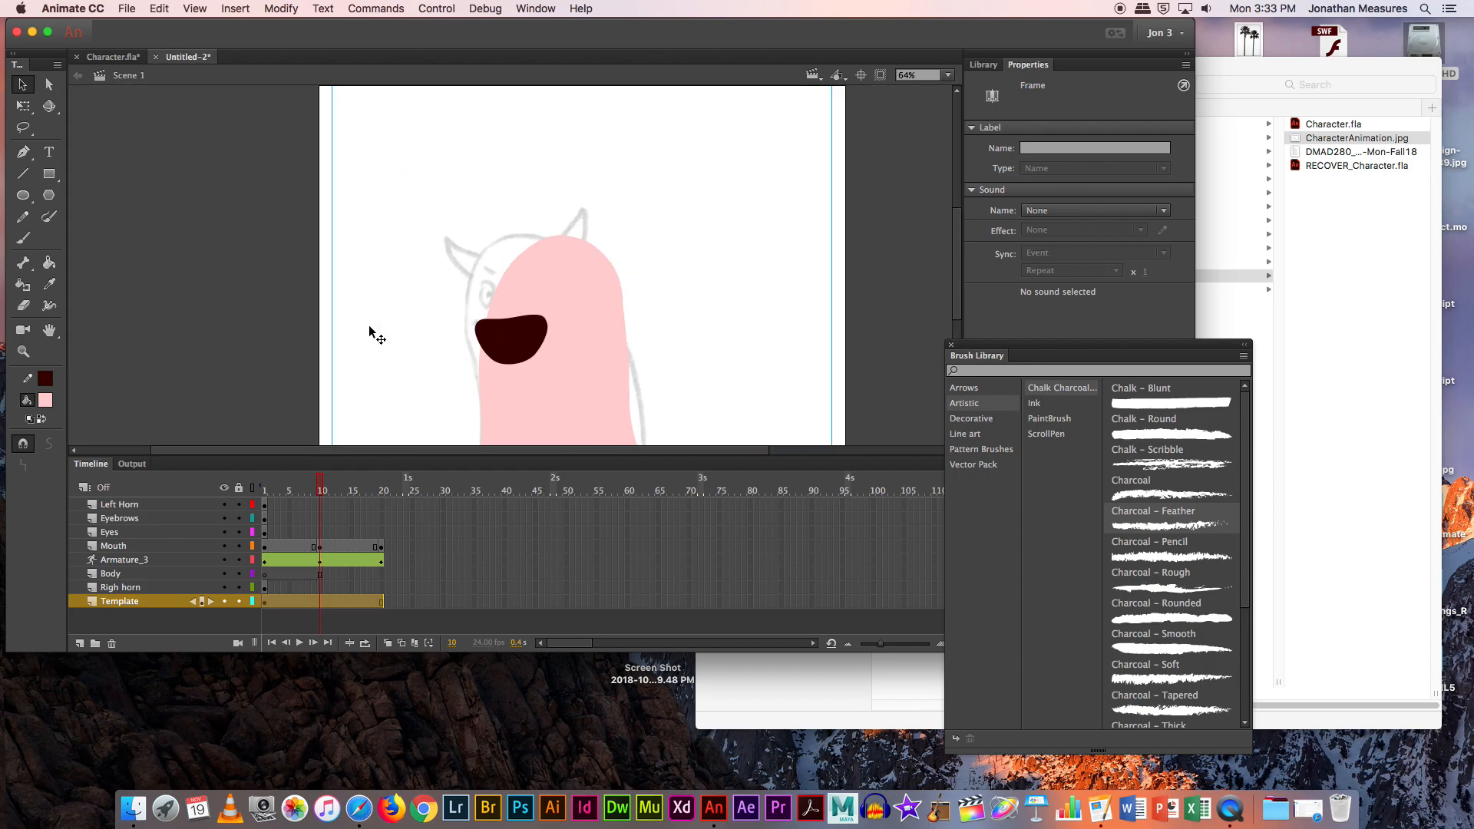
Step: At frame 10, move the mouth right on the body and pull its upper edge into an upward curve
left_click(322, 553)
left_click_drag(516, 341, 538, 342)
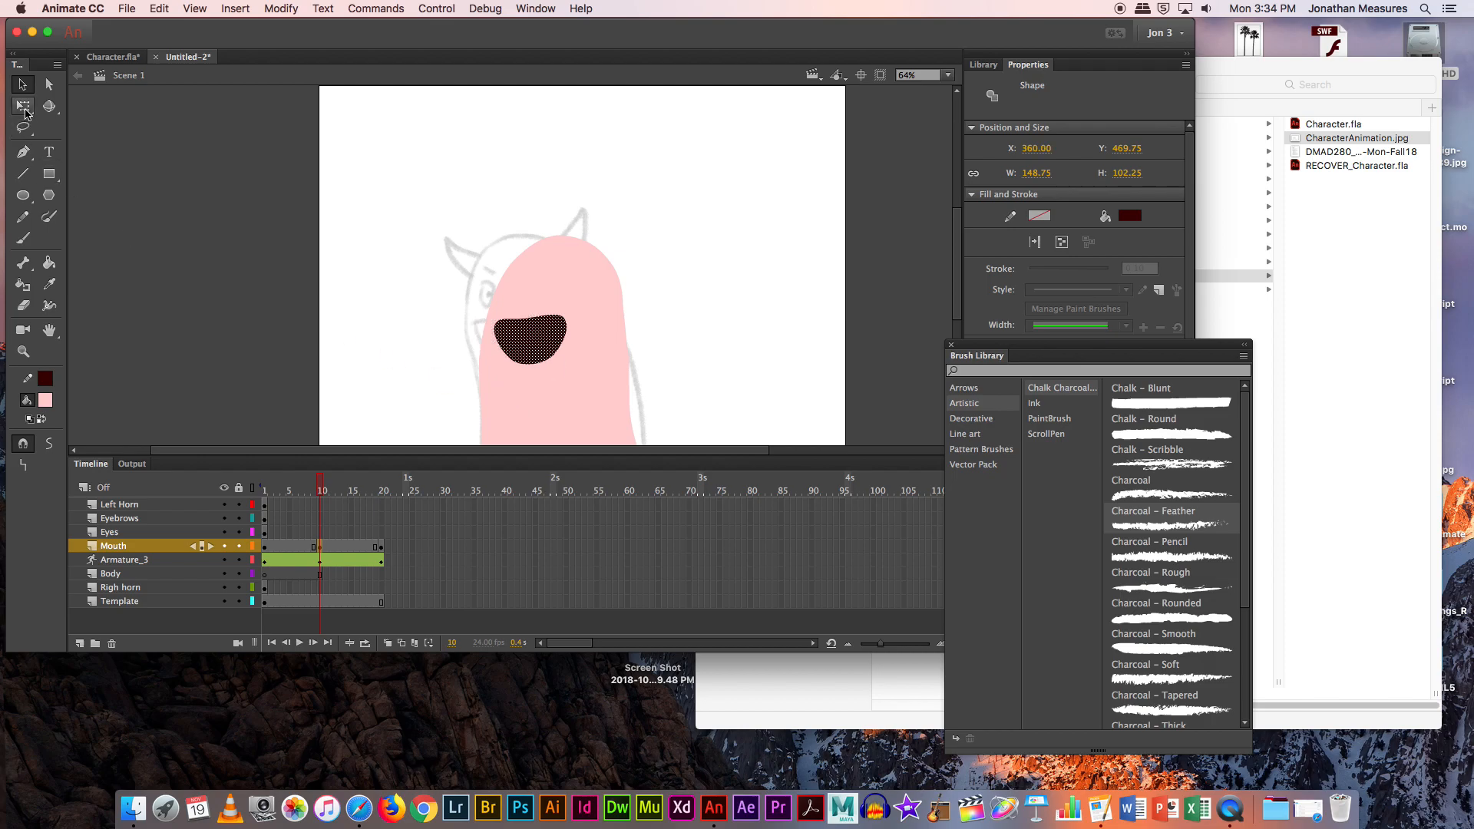
left_click_drag(481, 287, 638, 405)
left_click(48, 85)
left_click(408, 188)
left_click_drag(415, 184, 489, 131)
left_click_drag(363, 140, 327, 168)
Step: Adjust the mouth's anchor points at frame 10 into a nearly round open shape about 148 by 148 px
left_click(533, 187)
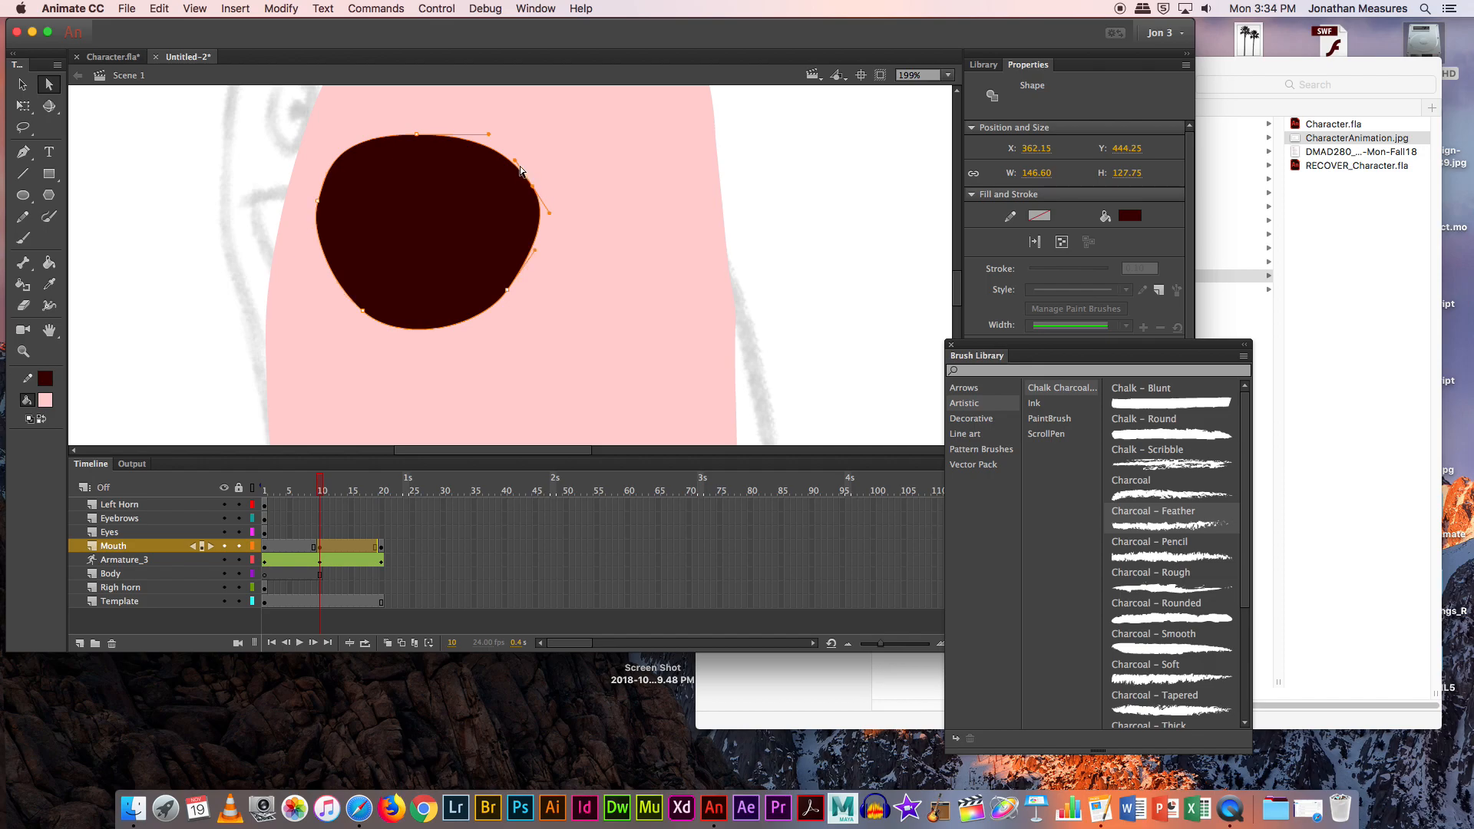
left_click_drag(515, 161, 518, 151)
left_click_drag(416, 135, 426, 112)
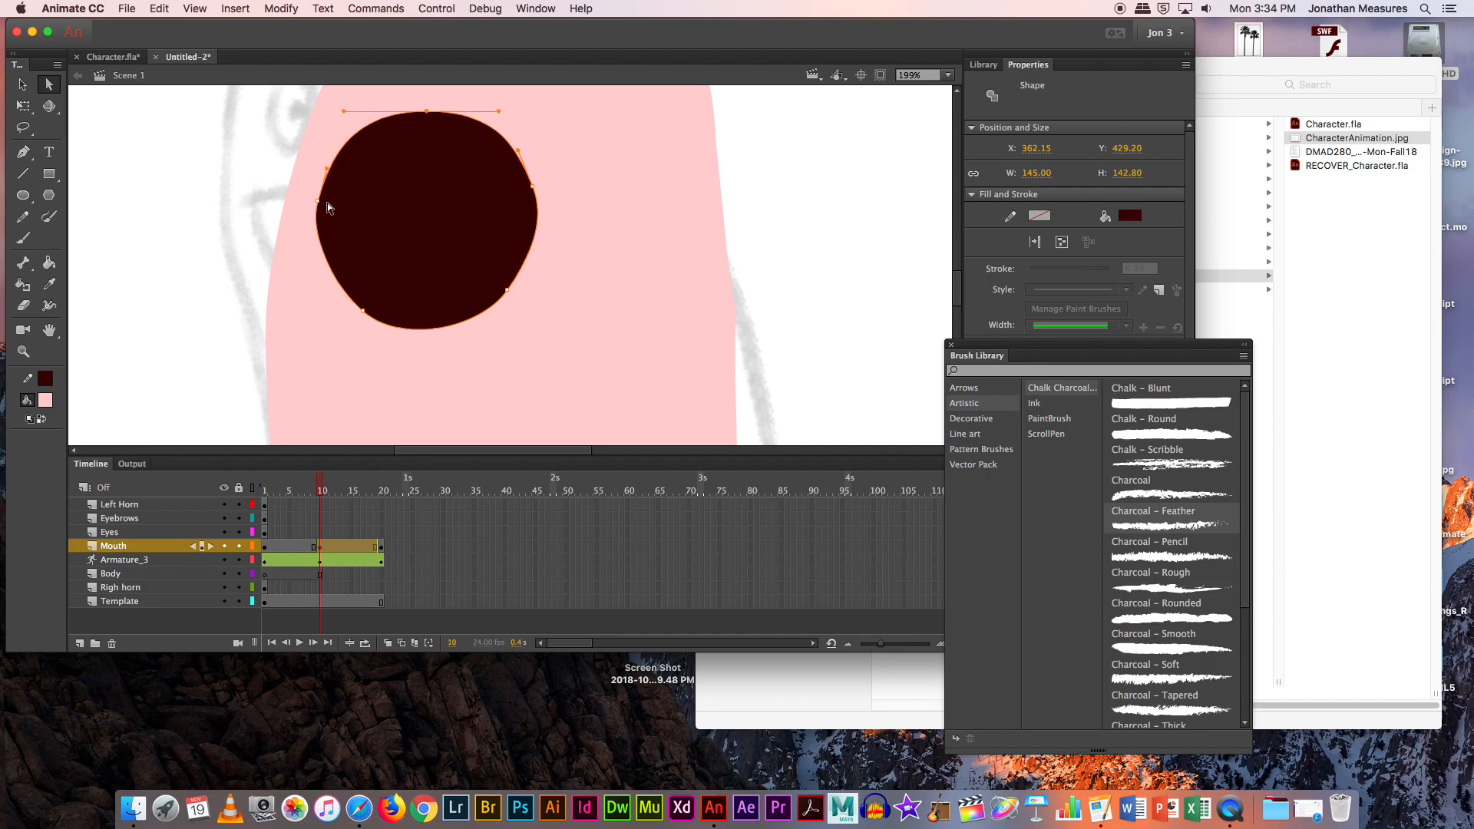
left_click_drag(364, 310, 346, 315)
left_click_drag(508, 291, 515, 301)
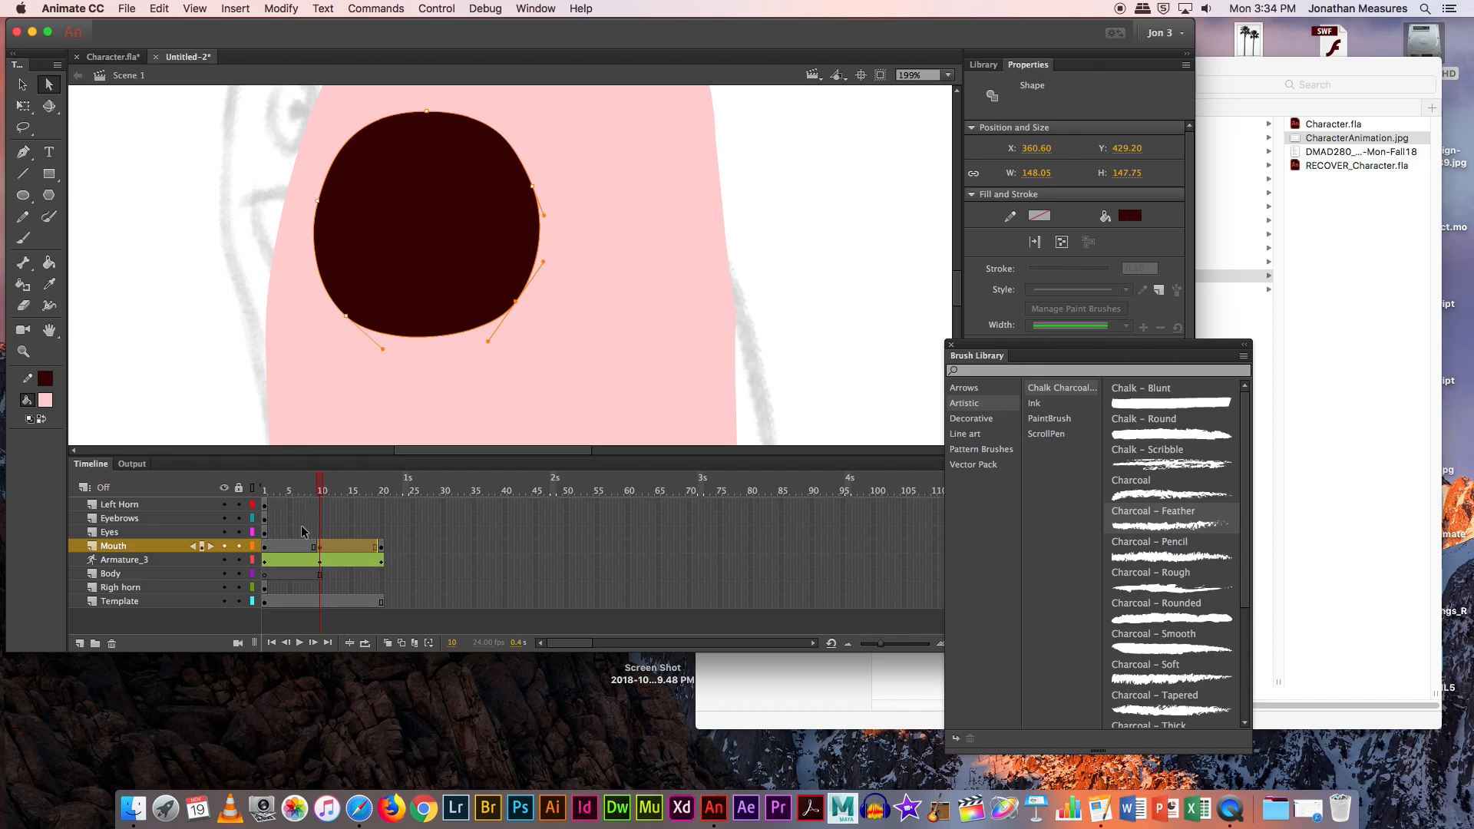
Step: Create shape tweens on the Mouth layer between frames 1 and 10 and between frames 10 and 20
left_click(290, 546)
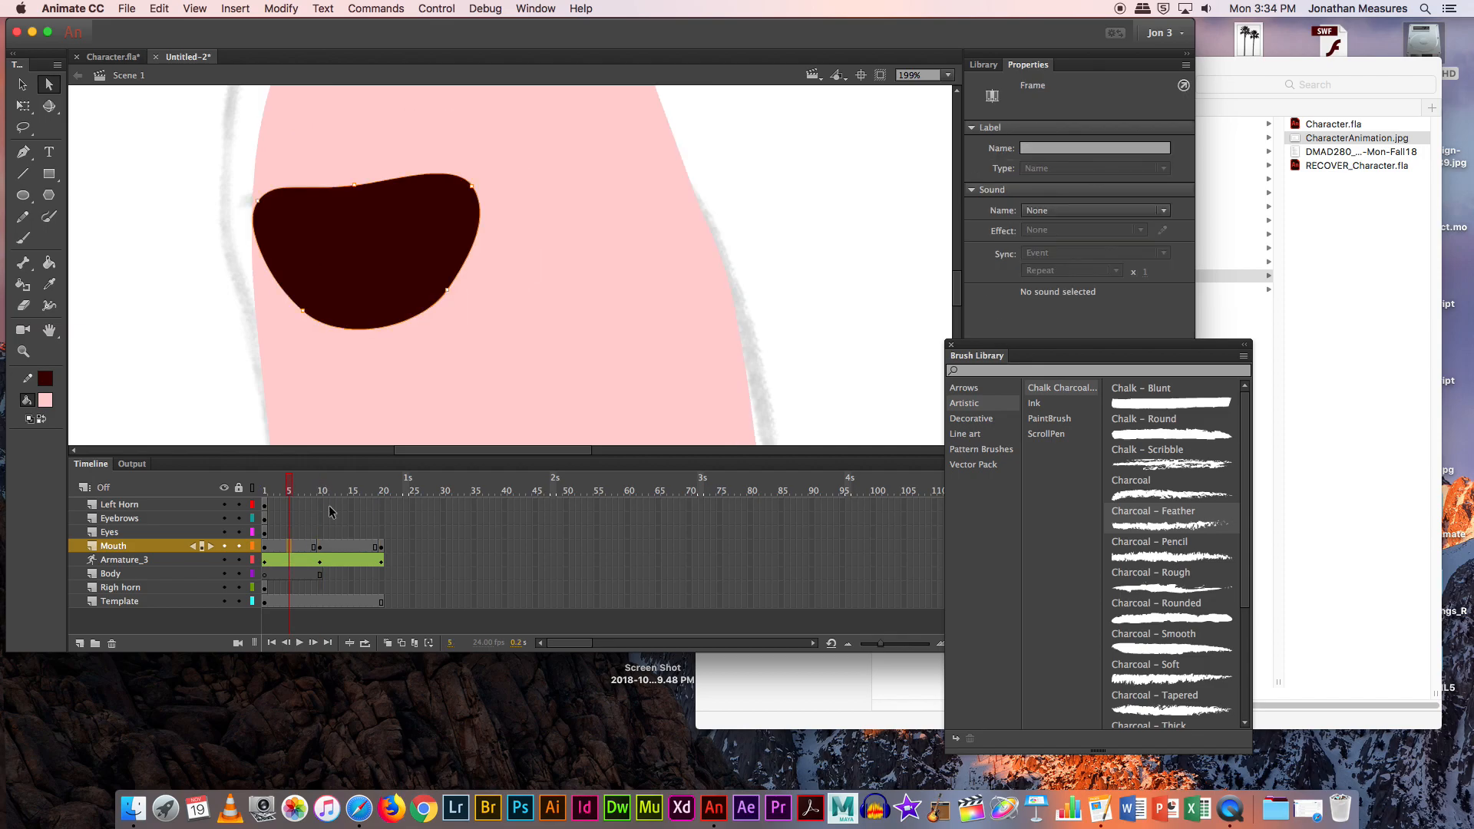
right_click(292, 546)
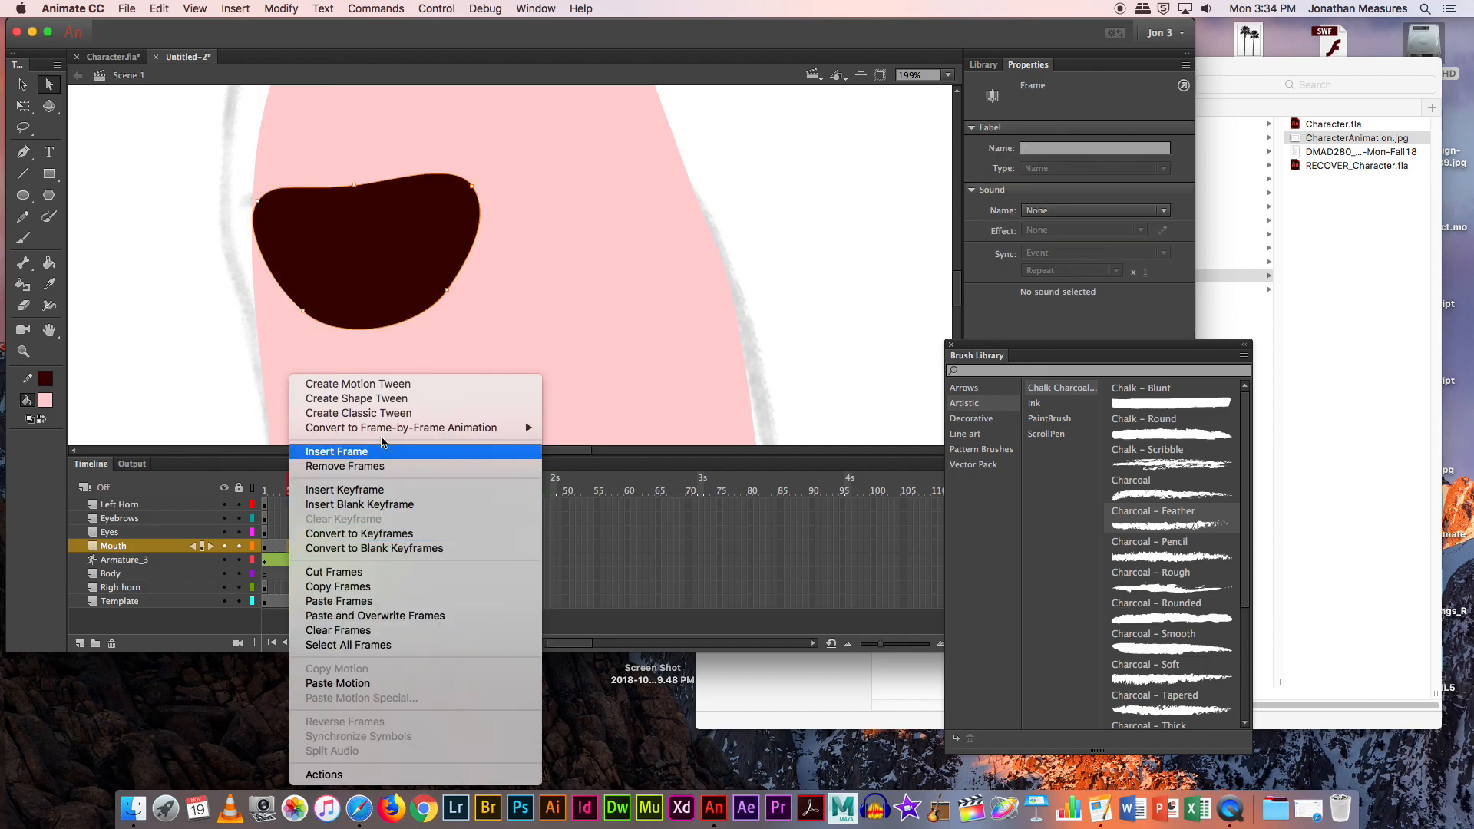
left_click(345, 399)
right_click(345, 547)
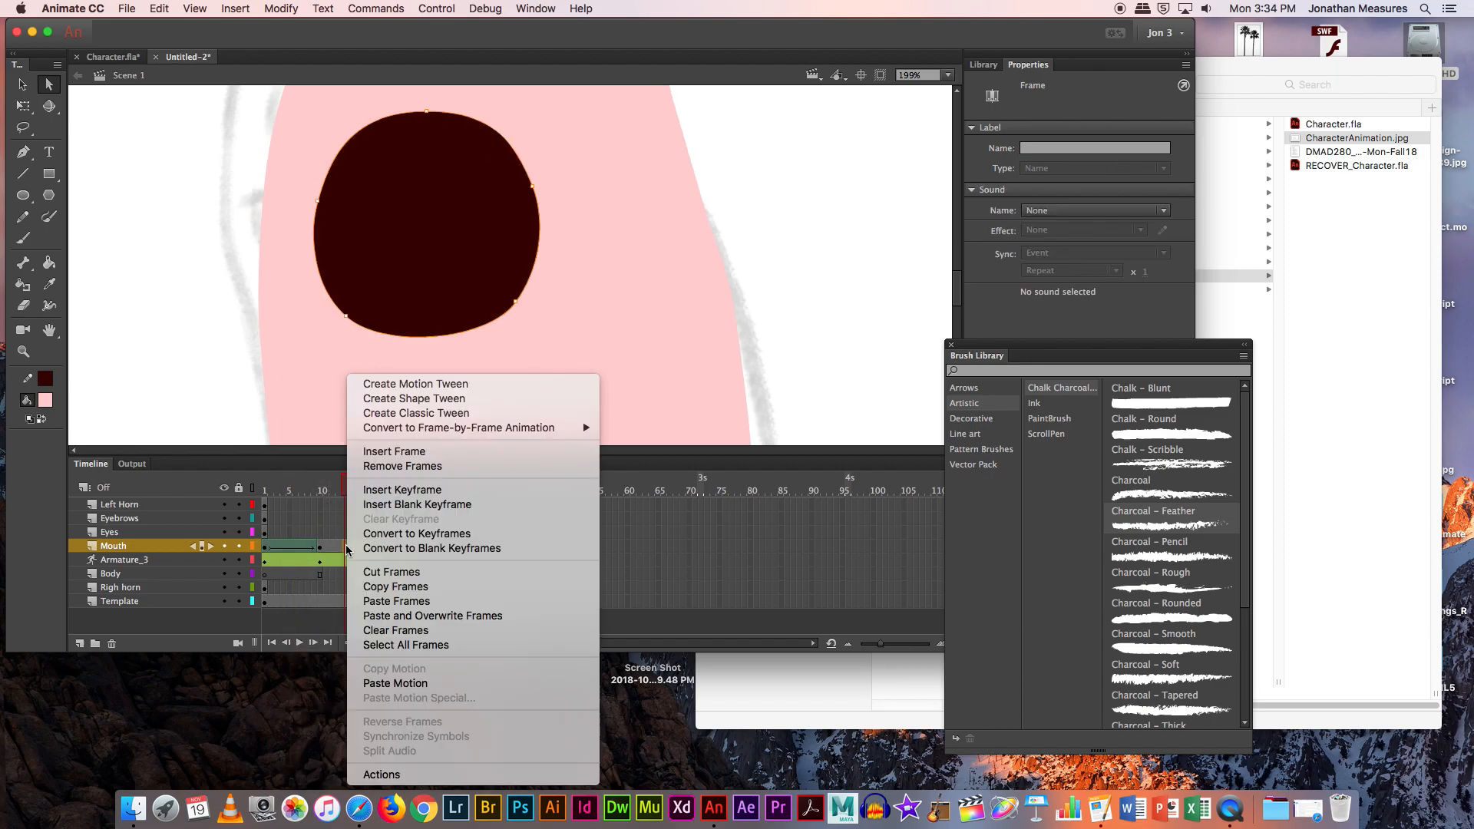
left_click(445, 399)
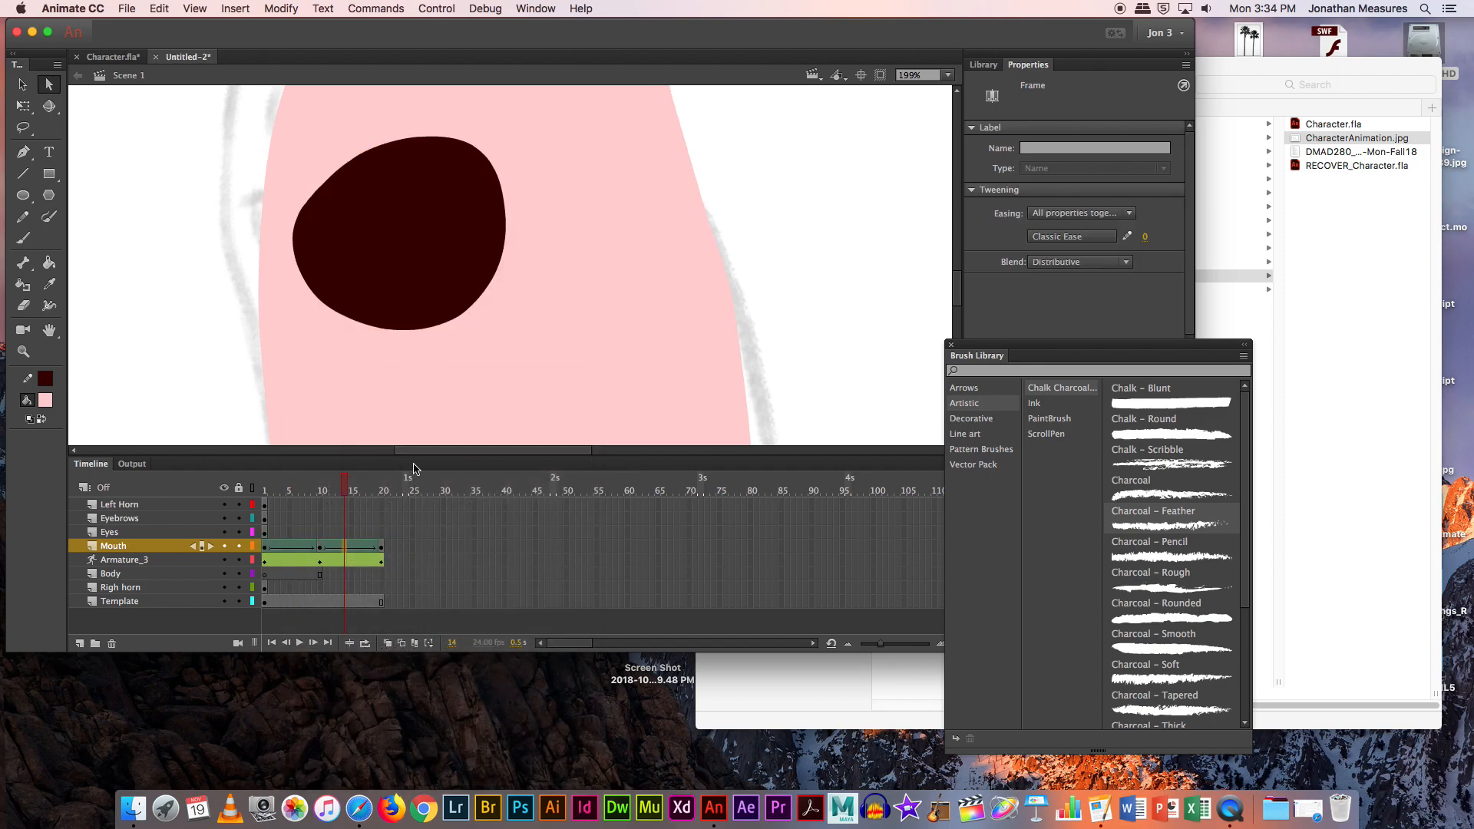
Step: Preview the mouth's shape animation and return to the character at frame 1
key("Return")
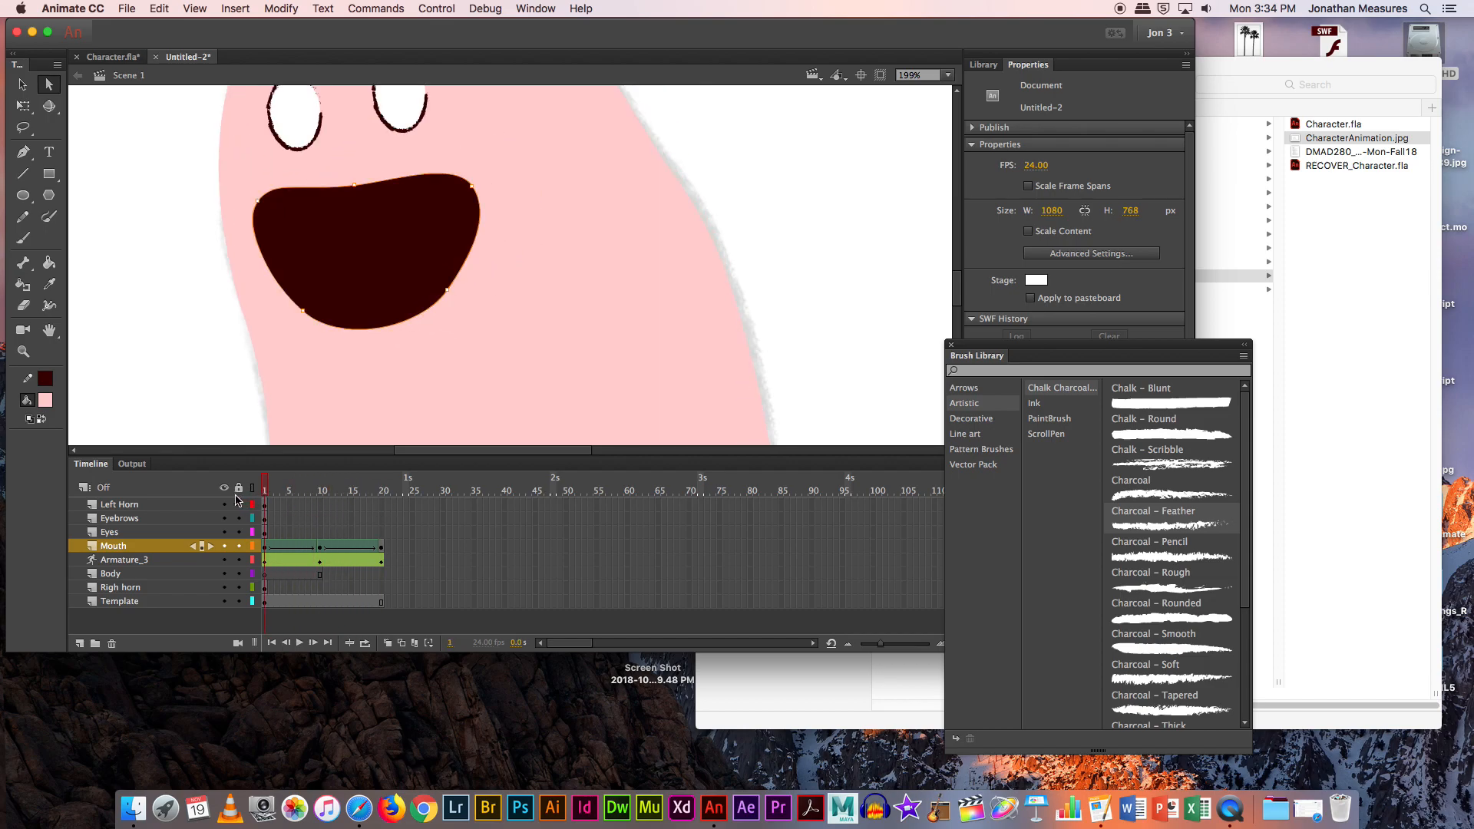
left_click(321, 510)
left_click_drag(320, 509, 255, 515)
key("super+minus")
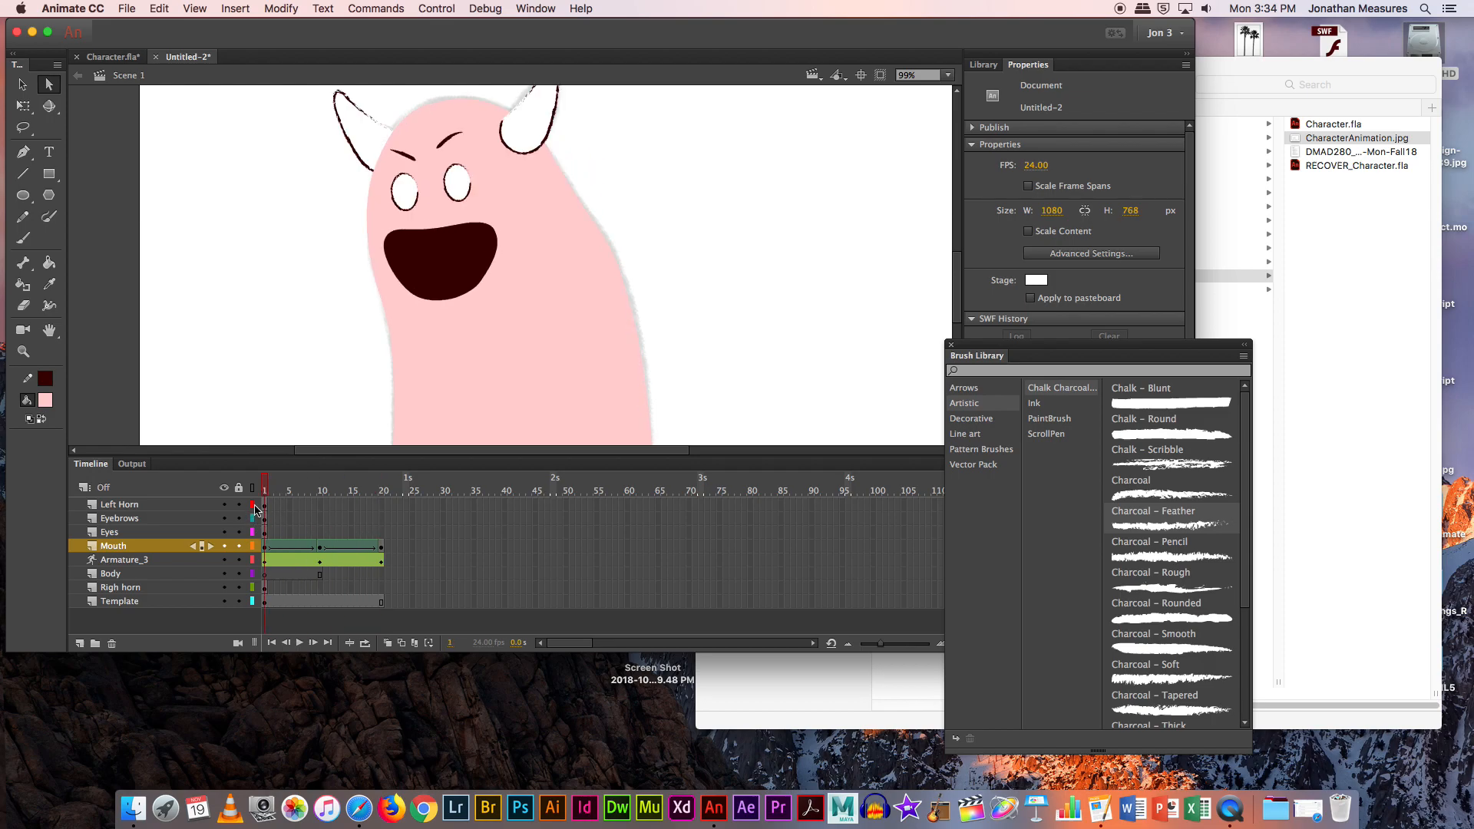
Step: Insert keyframes for the eyes on the Eyes layer at frames 20 and 10
left_click(267, 531)
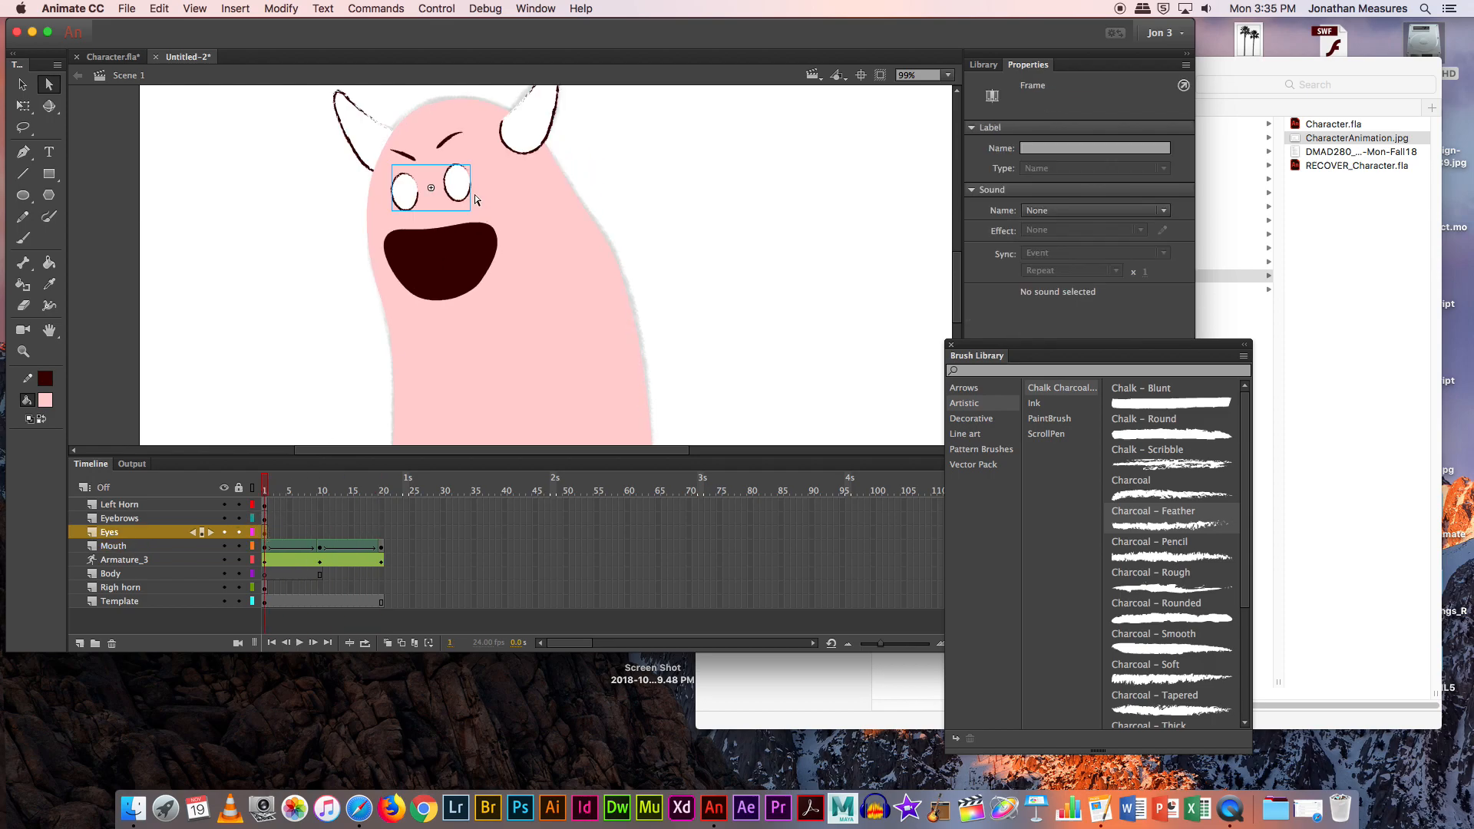
left_click(457, 190)
left_click(23, 84)
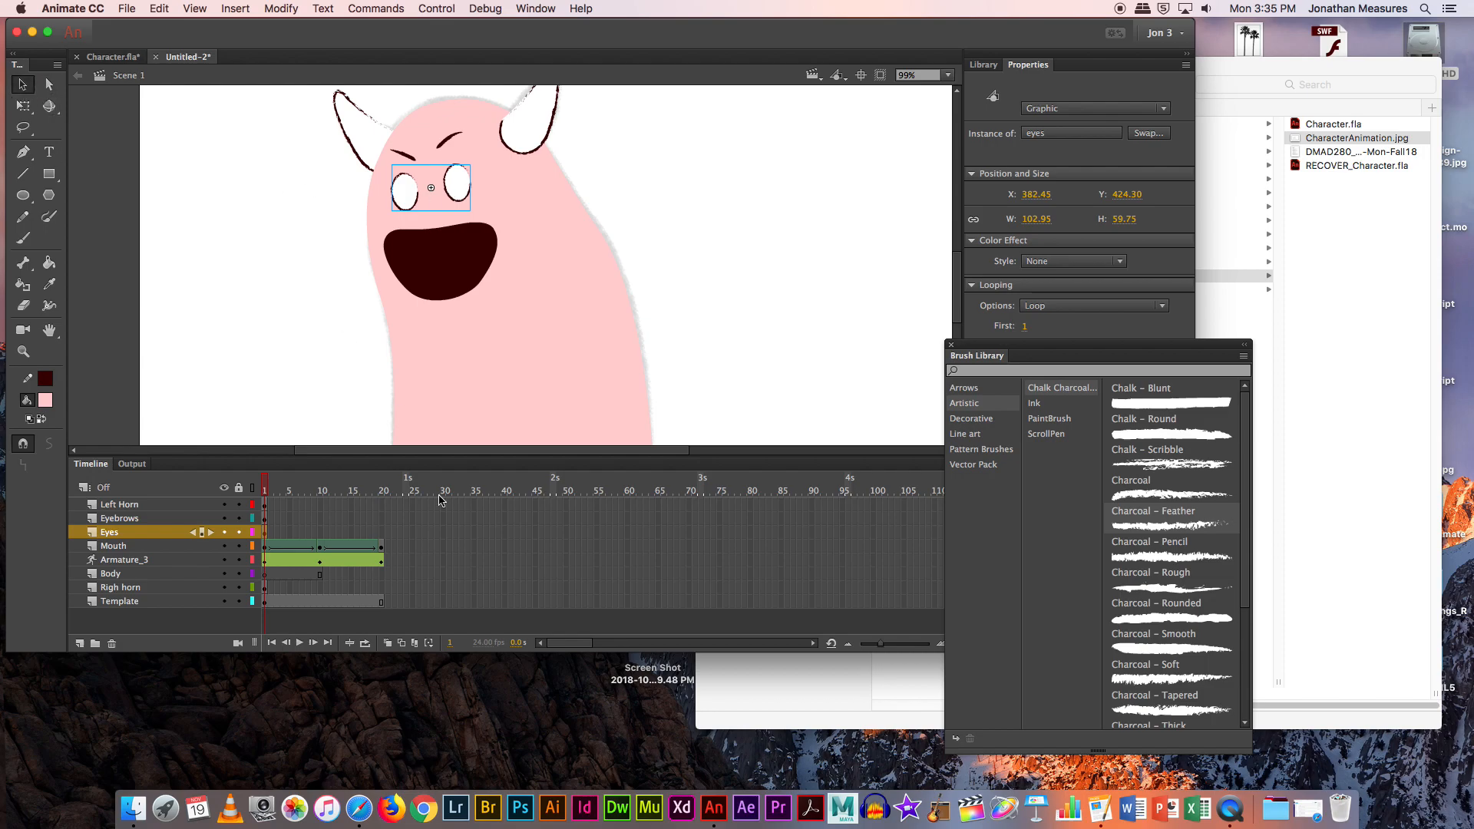
left_click(381, 531)
right_click(380, 529)
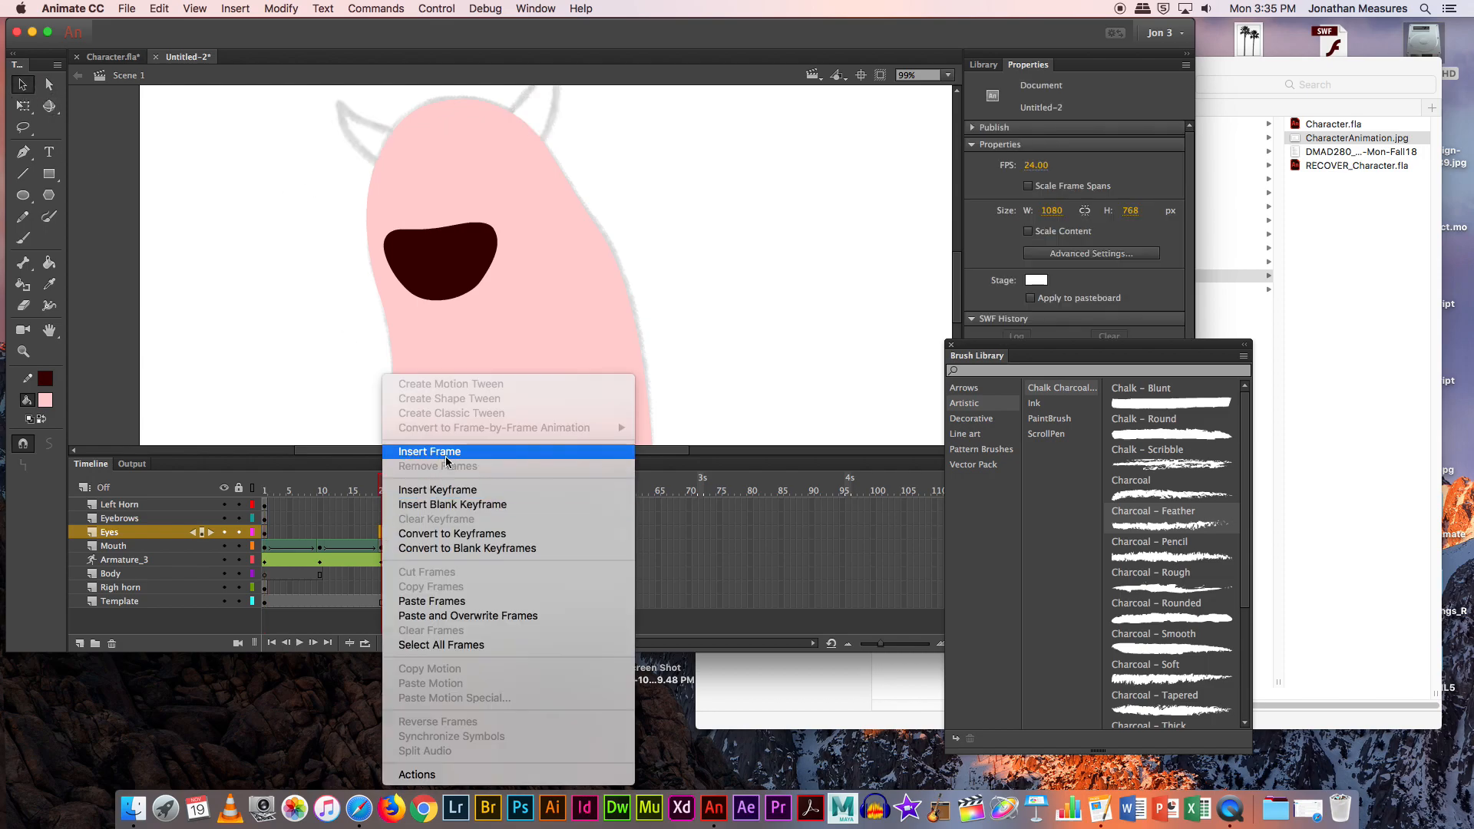
left_click(451, 490)
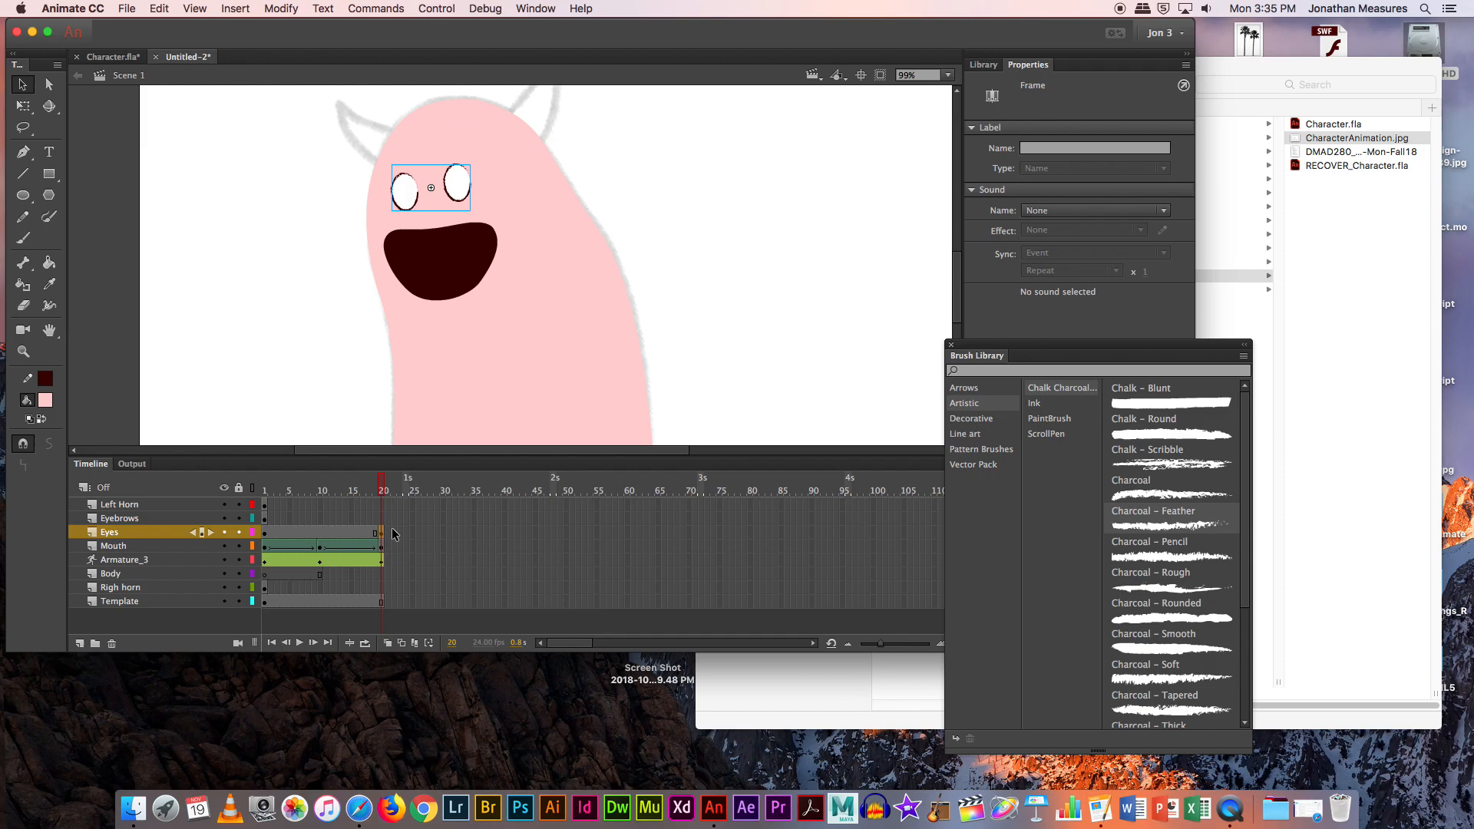
left_click(320, 535)
right_click(321, 535)
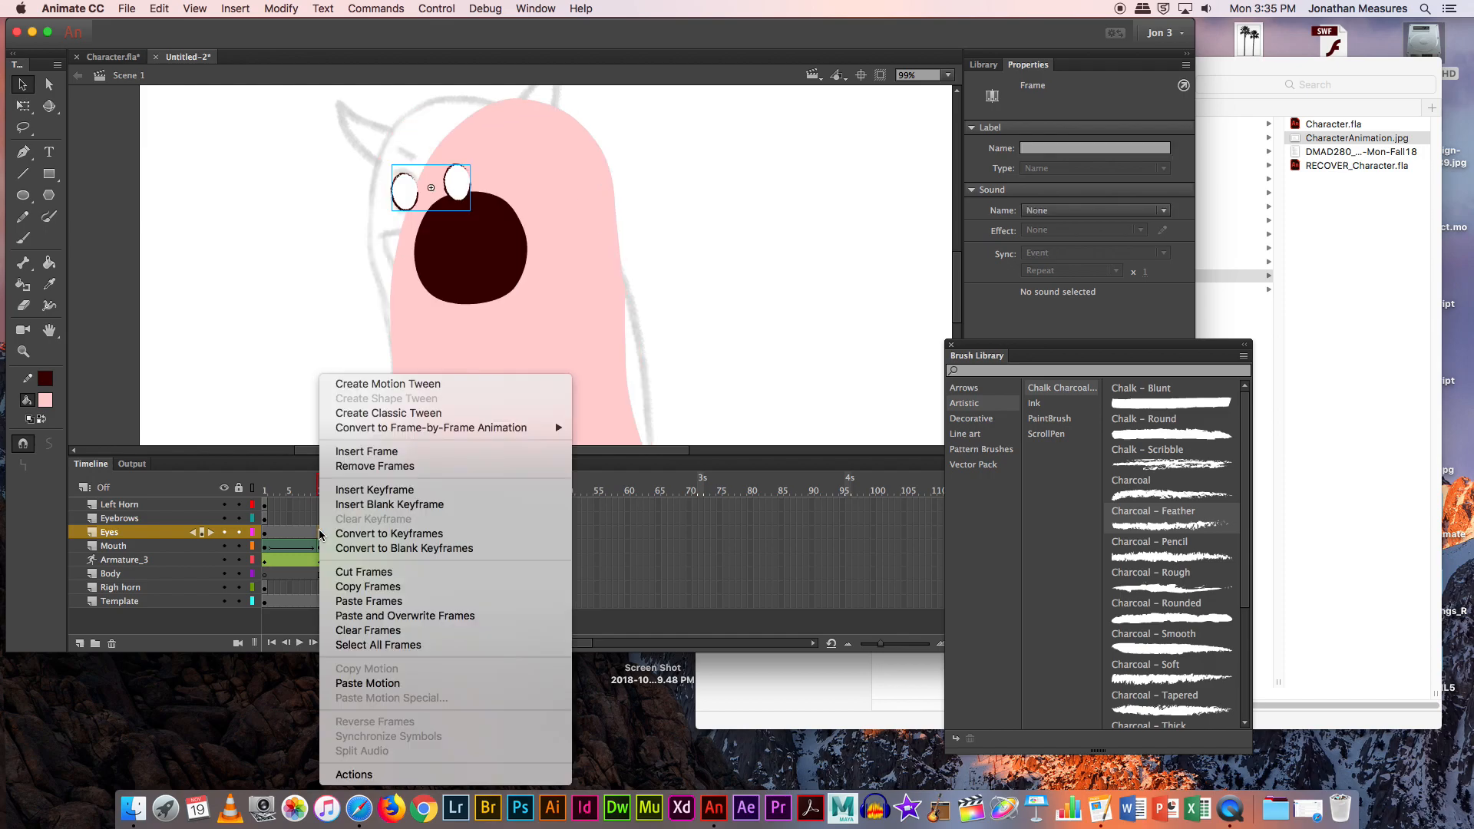
mouse_move(420, 428)
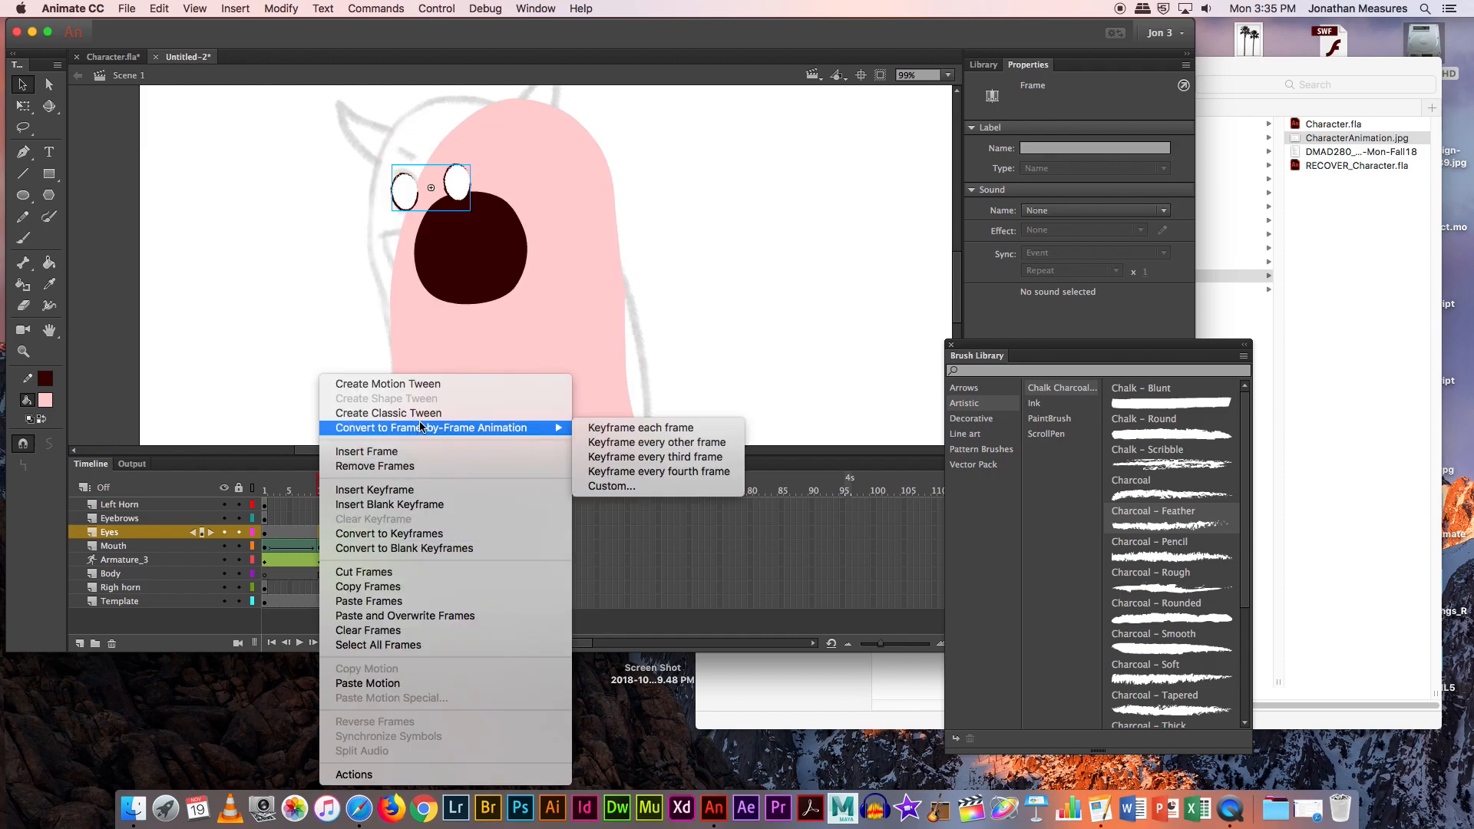
left_click(407, 490)
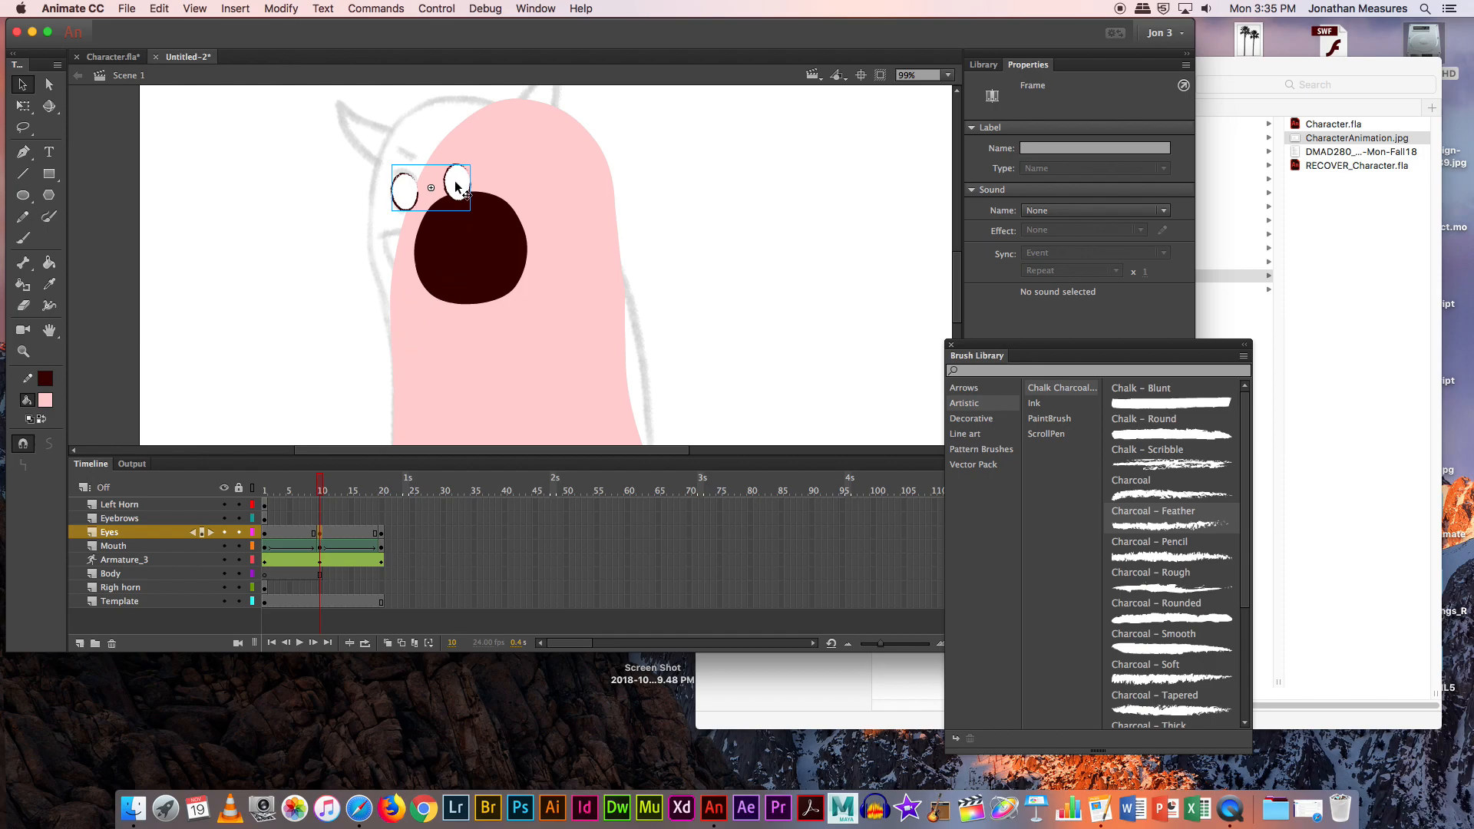
Step: At frame 10, move the eyes up and right above the open mouth, rotate them clockwise and squash them slightly to about 111 by 71 px
left_click_drag(457, 187, 506, 159)
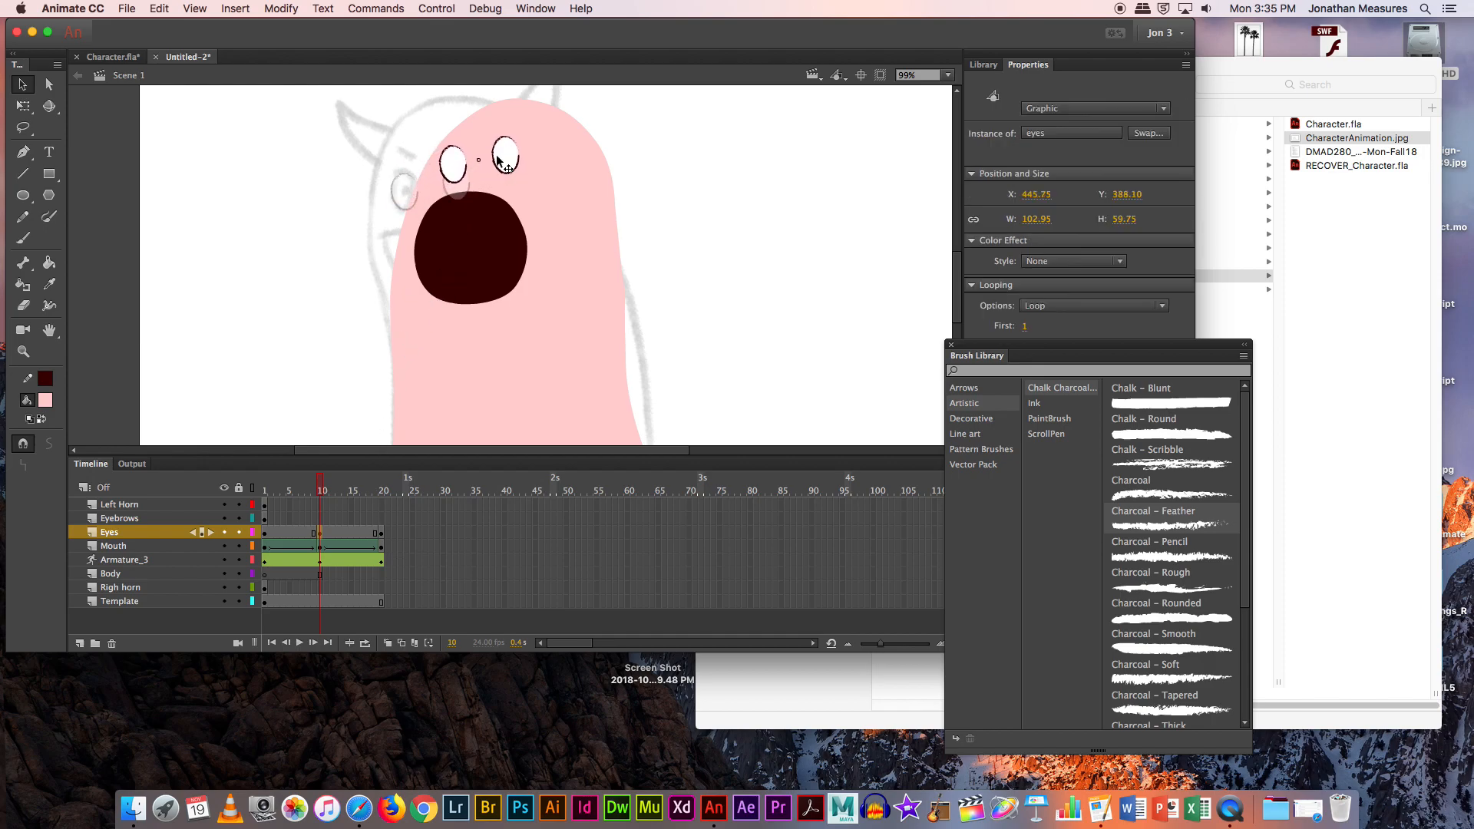
left_click(23, 105)
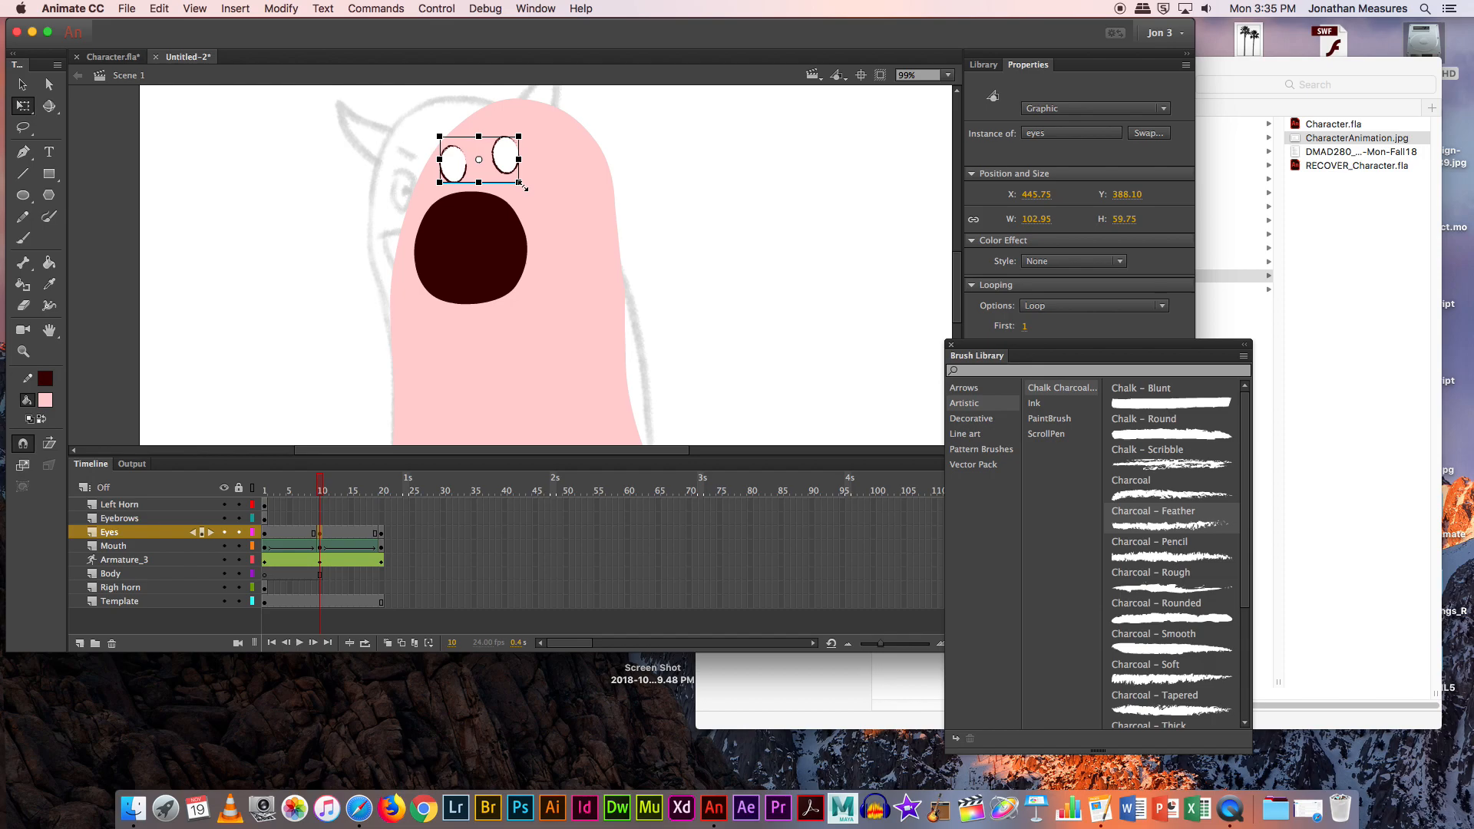
left_click_drag(528, 192, 520, 205)
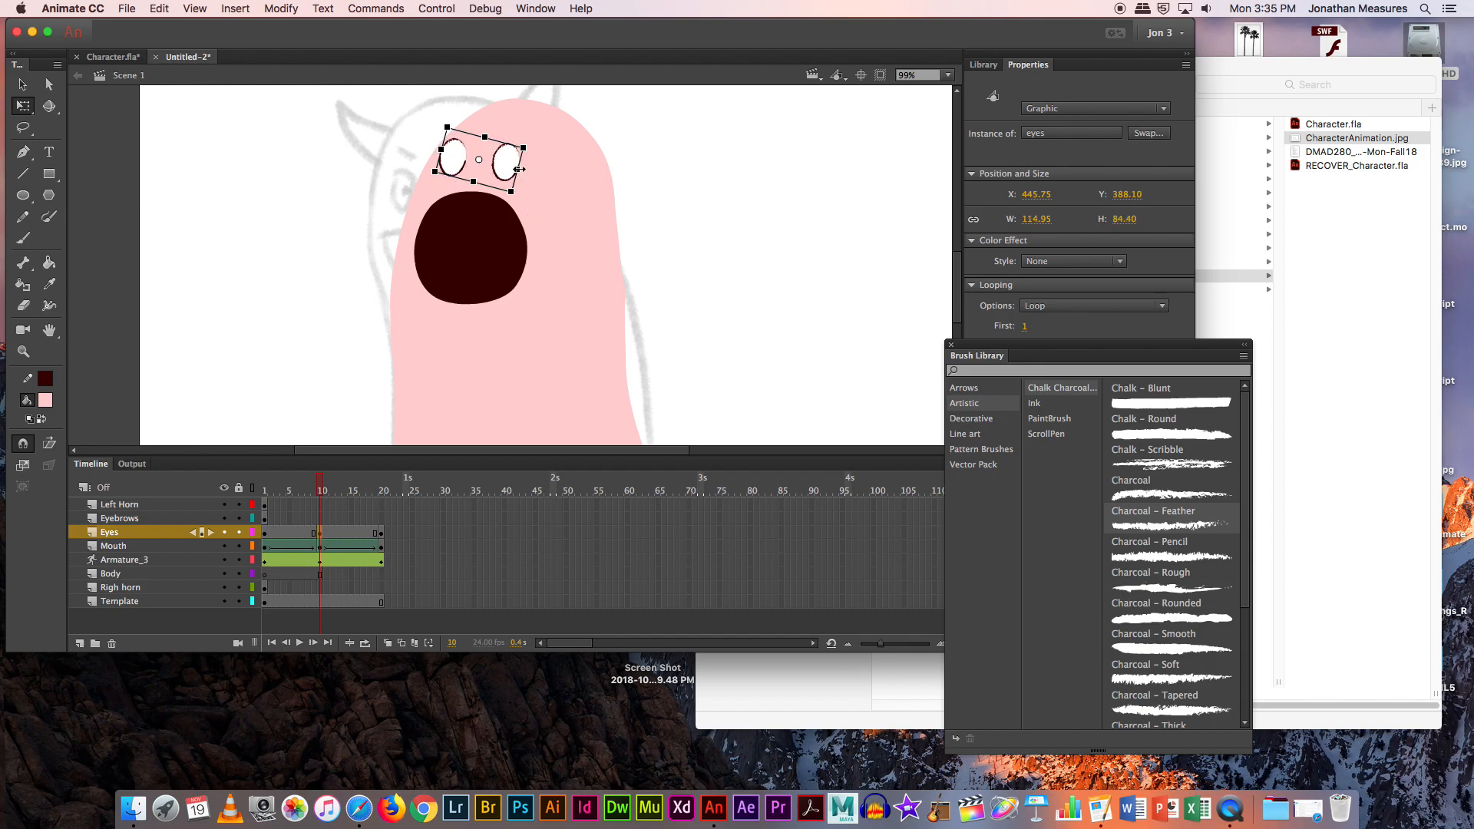
left_click_drag(485, 137, 482, 142)
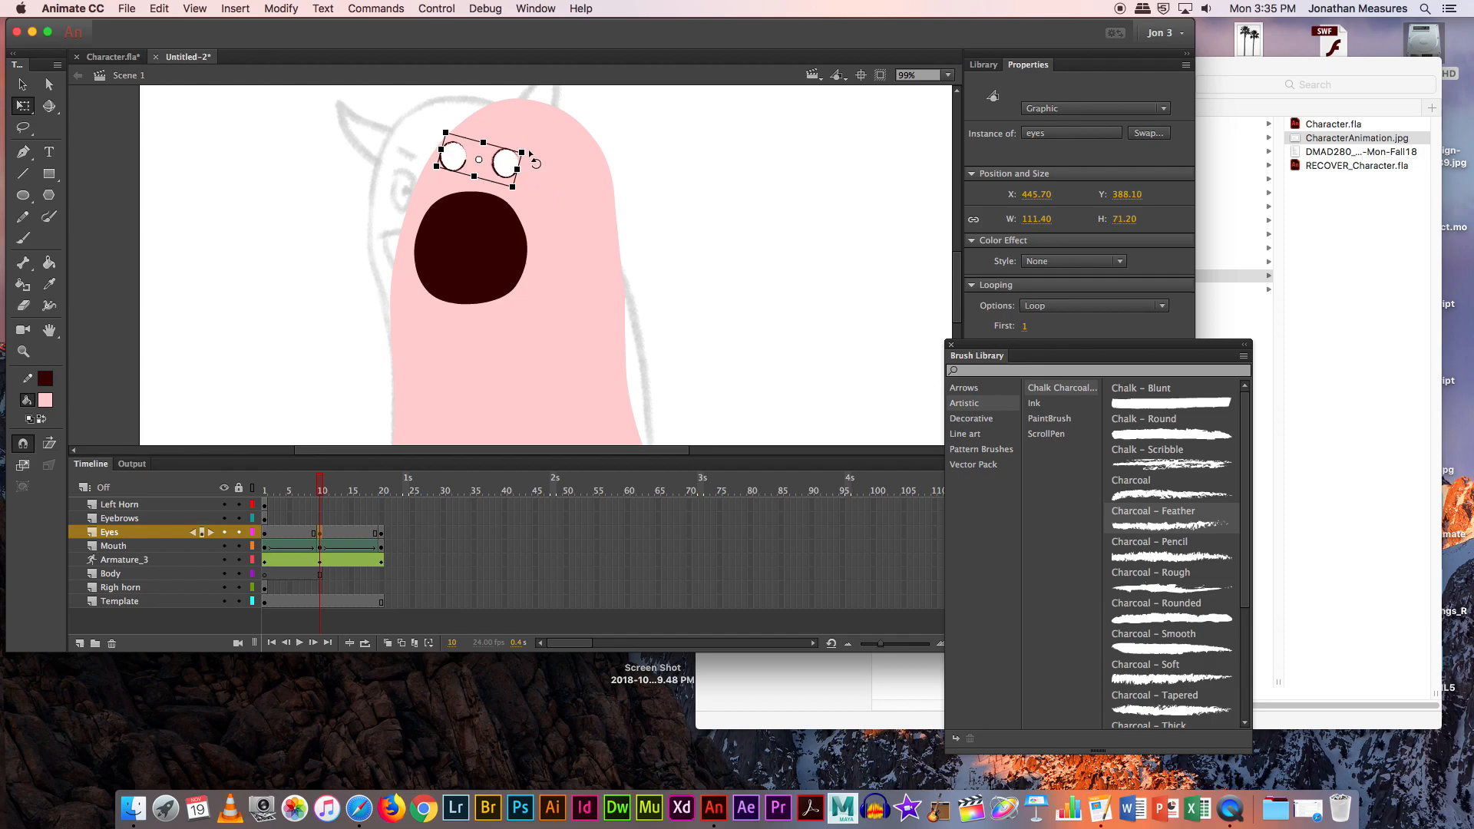
key("v")
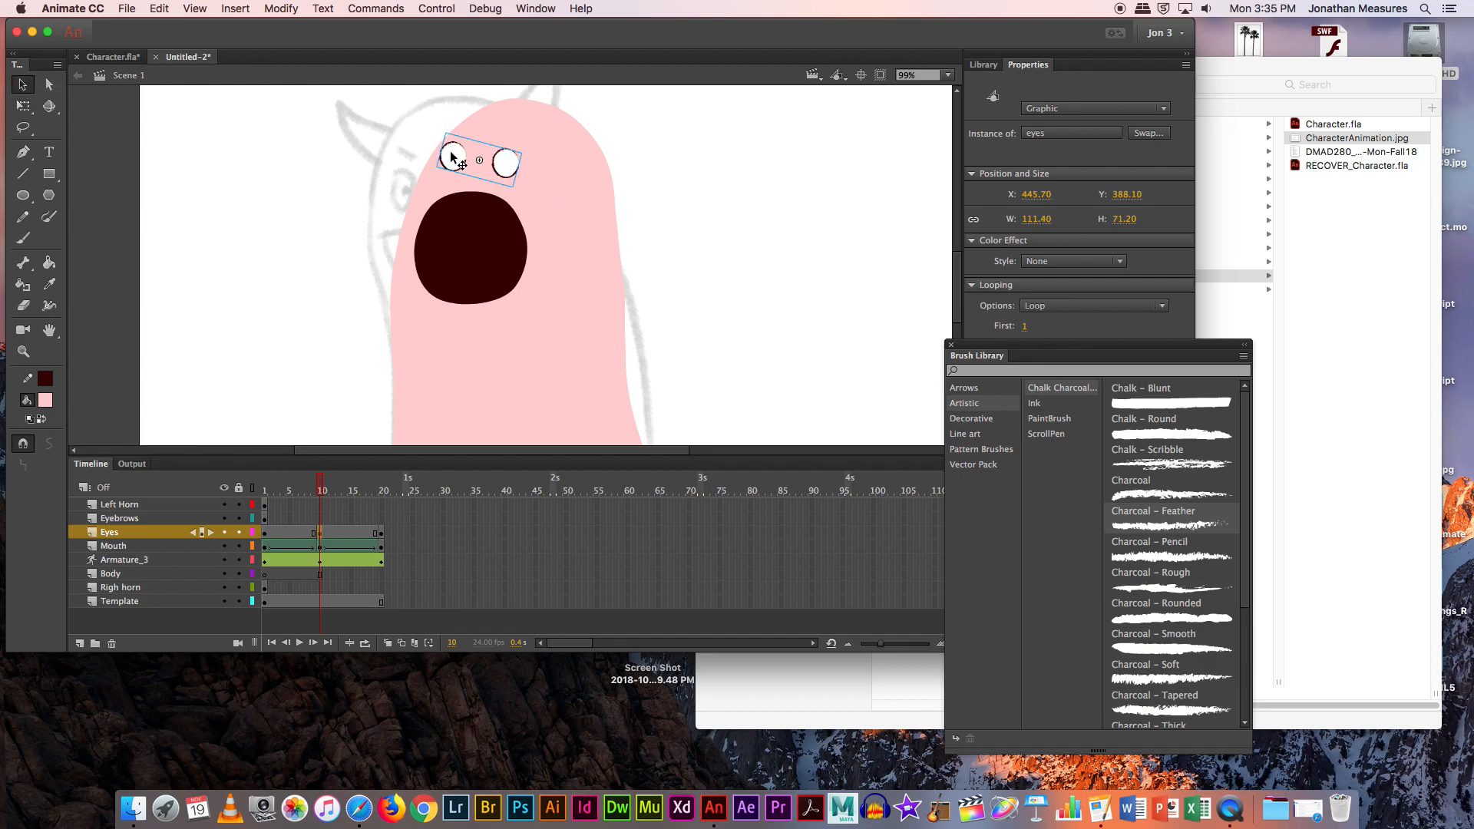
Step: Create classic tweens on the Eyes layer between frames 1 and 10 and between frames 10 and 20, and scrub back to frame 1
left_click_drag(321, 484, 374, 492)
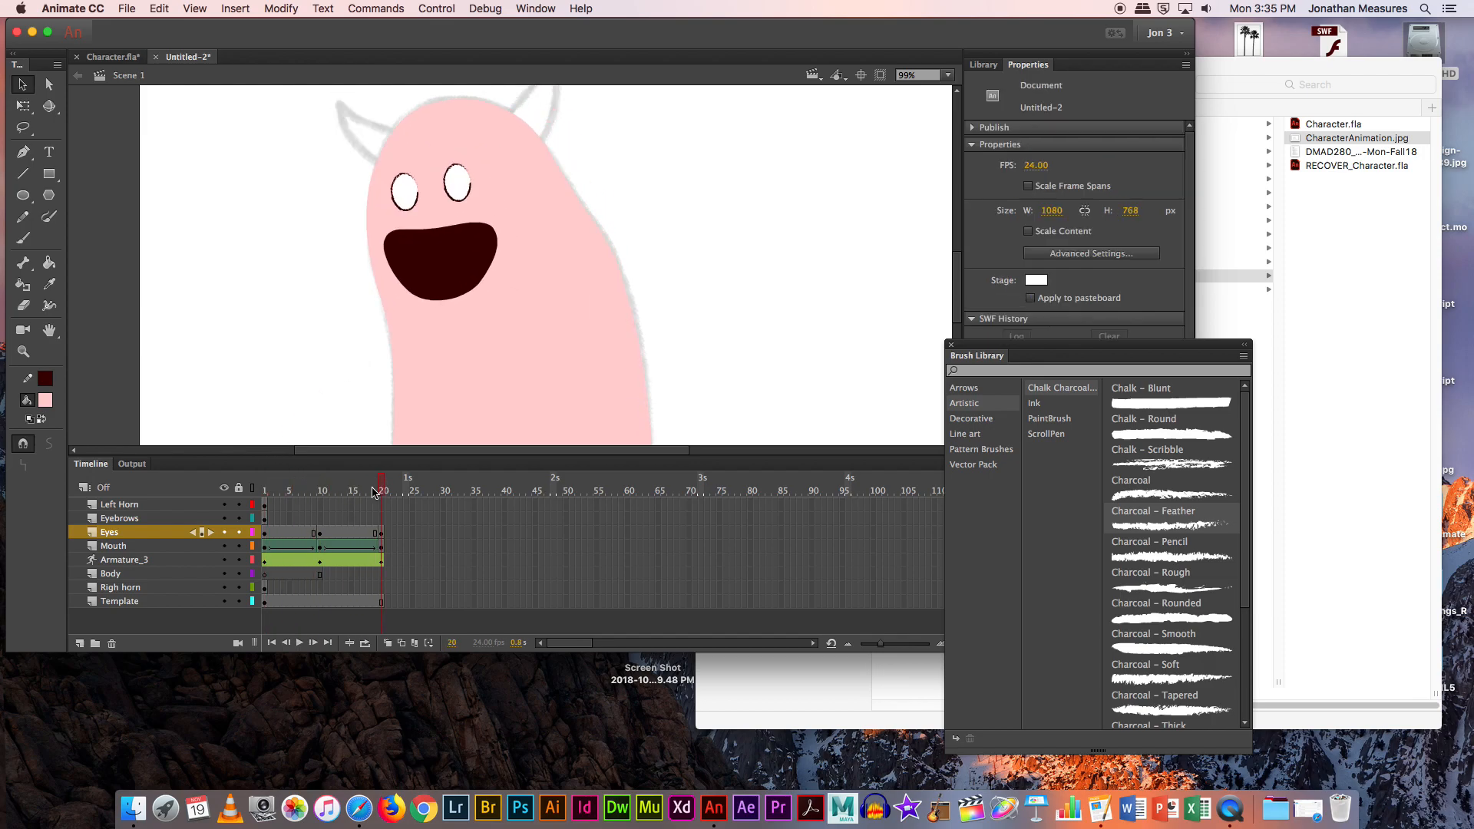
left_click(297, 535)
left_click(288, 531)
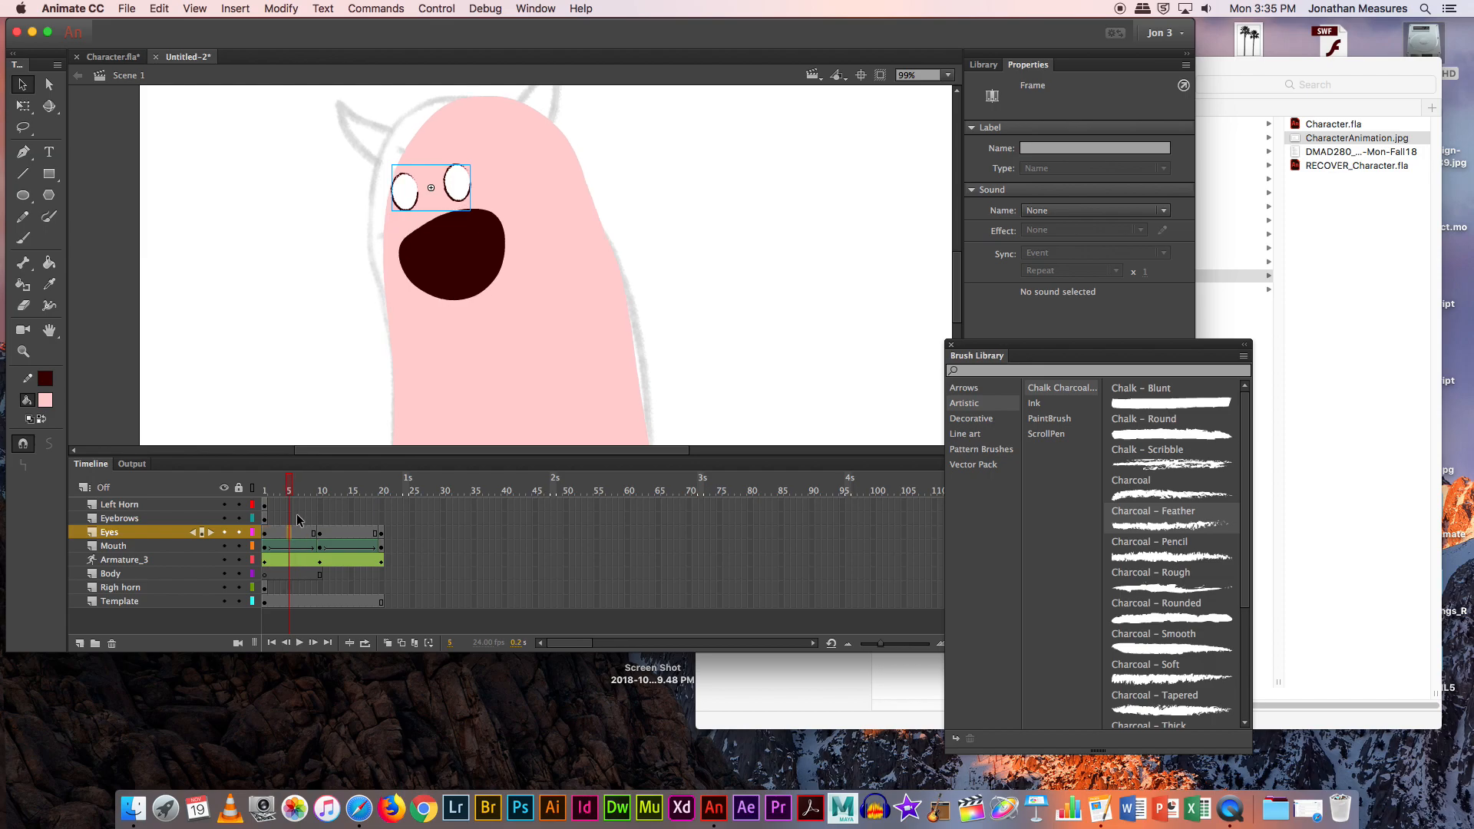
right_click(288, 529)
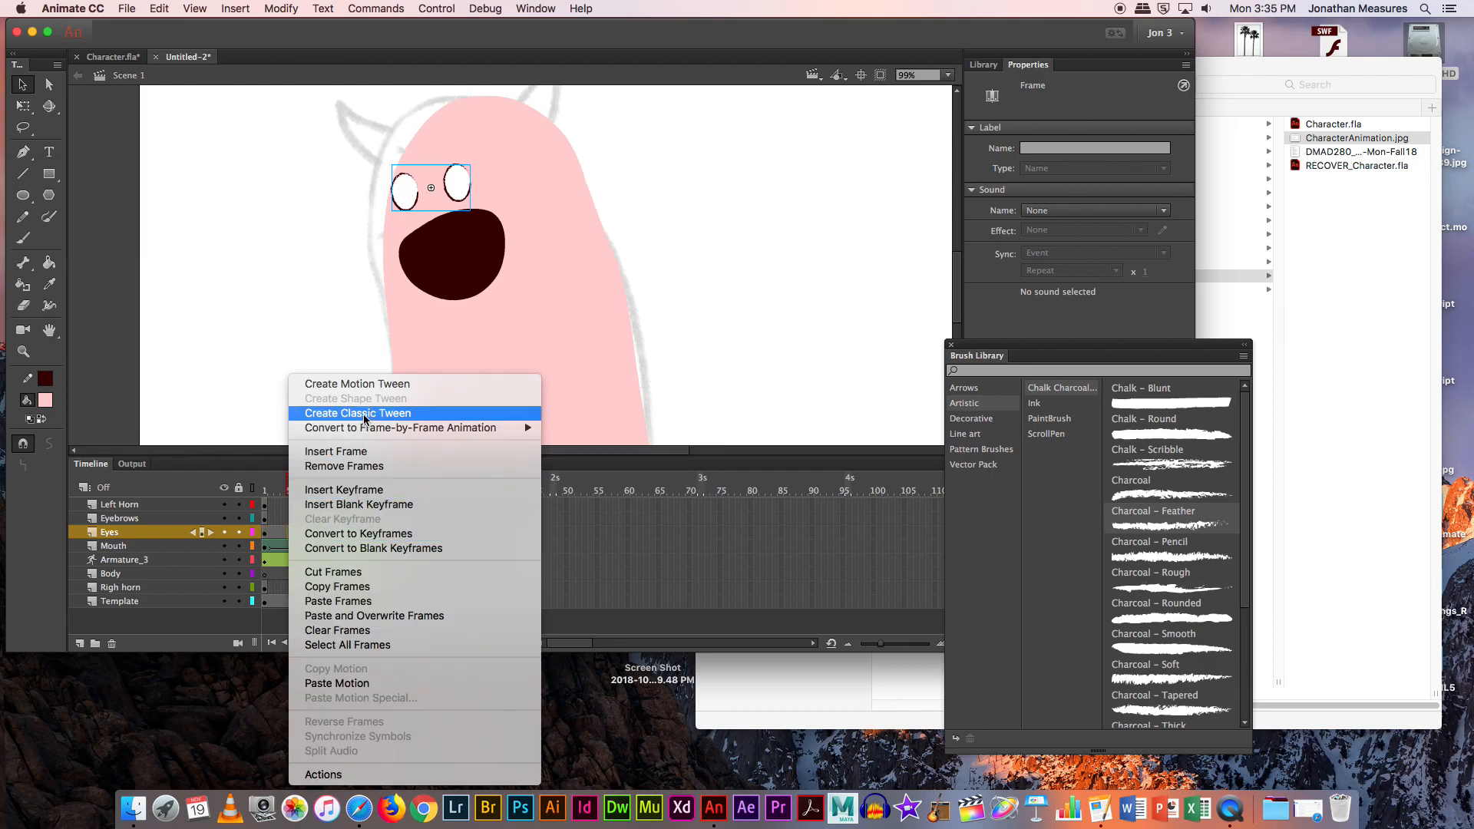
left_click(365, 418)
right_click(349, 530)
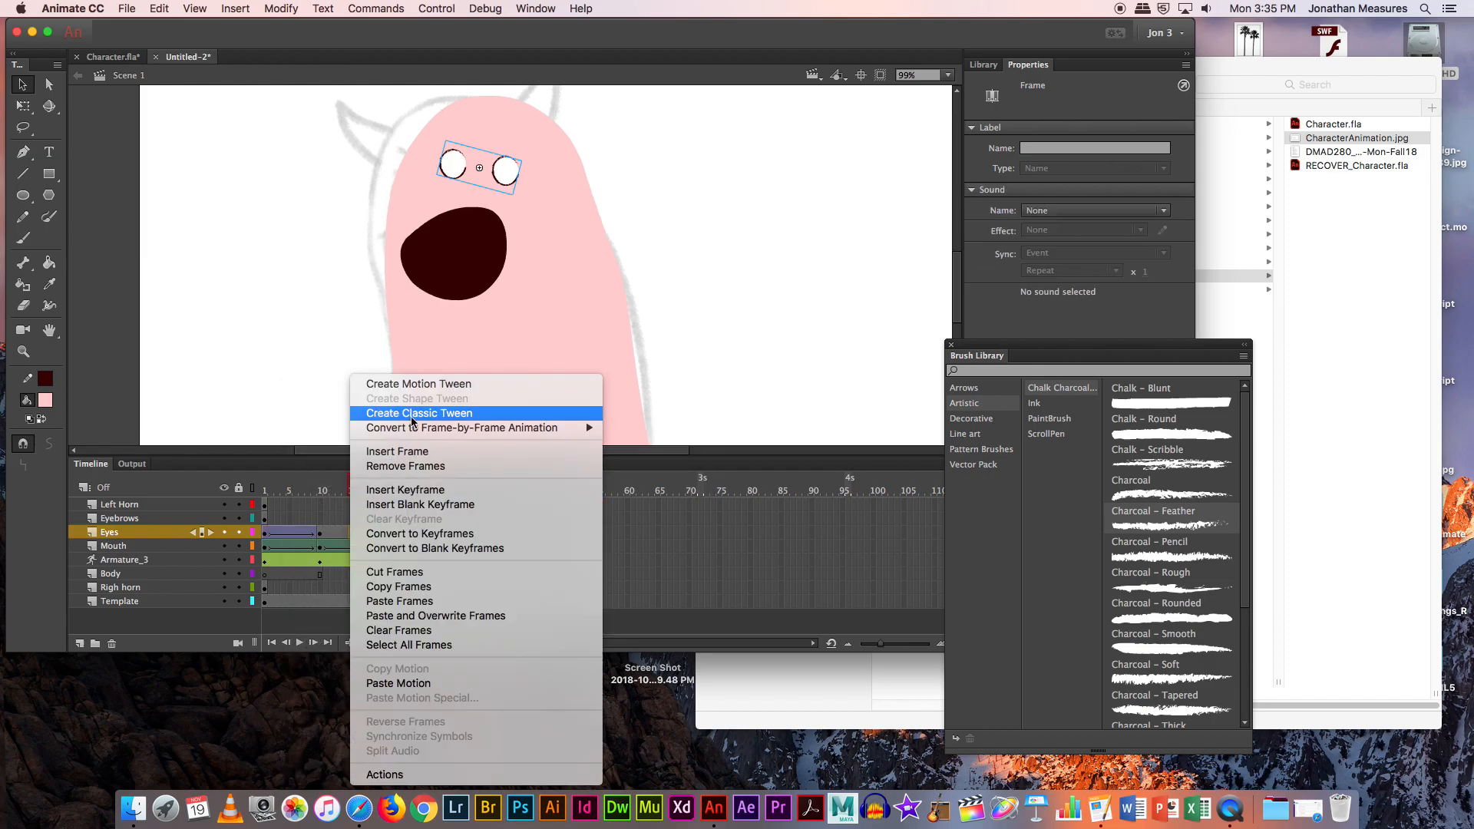
left_click(367, 409)
left_click_drag(349, 489, 262, 489)
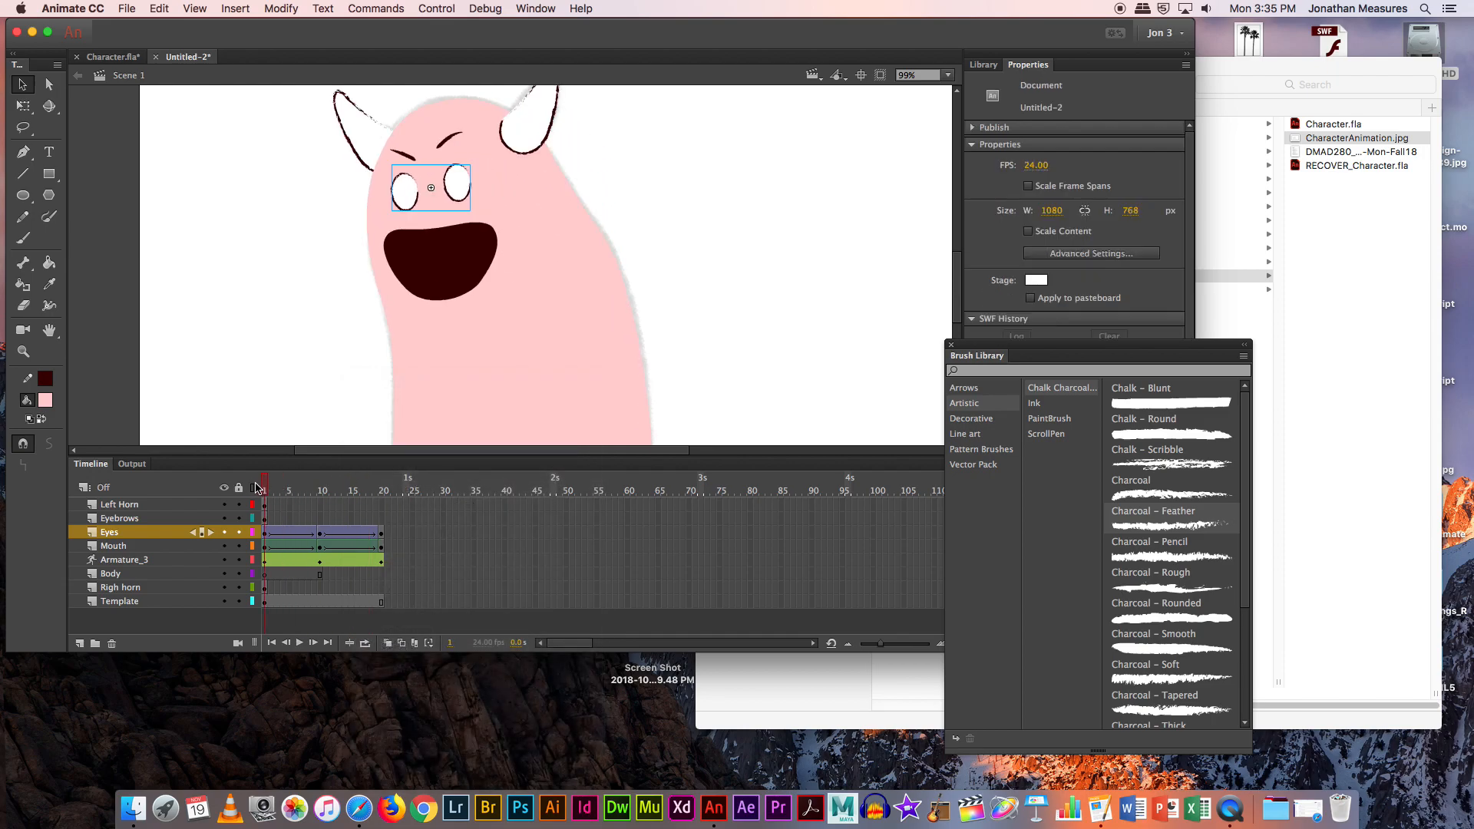
Step: Briefly hide and reshow the Left Horn and Eyebrows layers to check which artwork each one holds
left_click(224, 506)
left_click(222, 518)
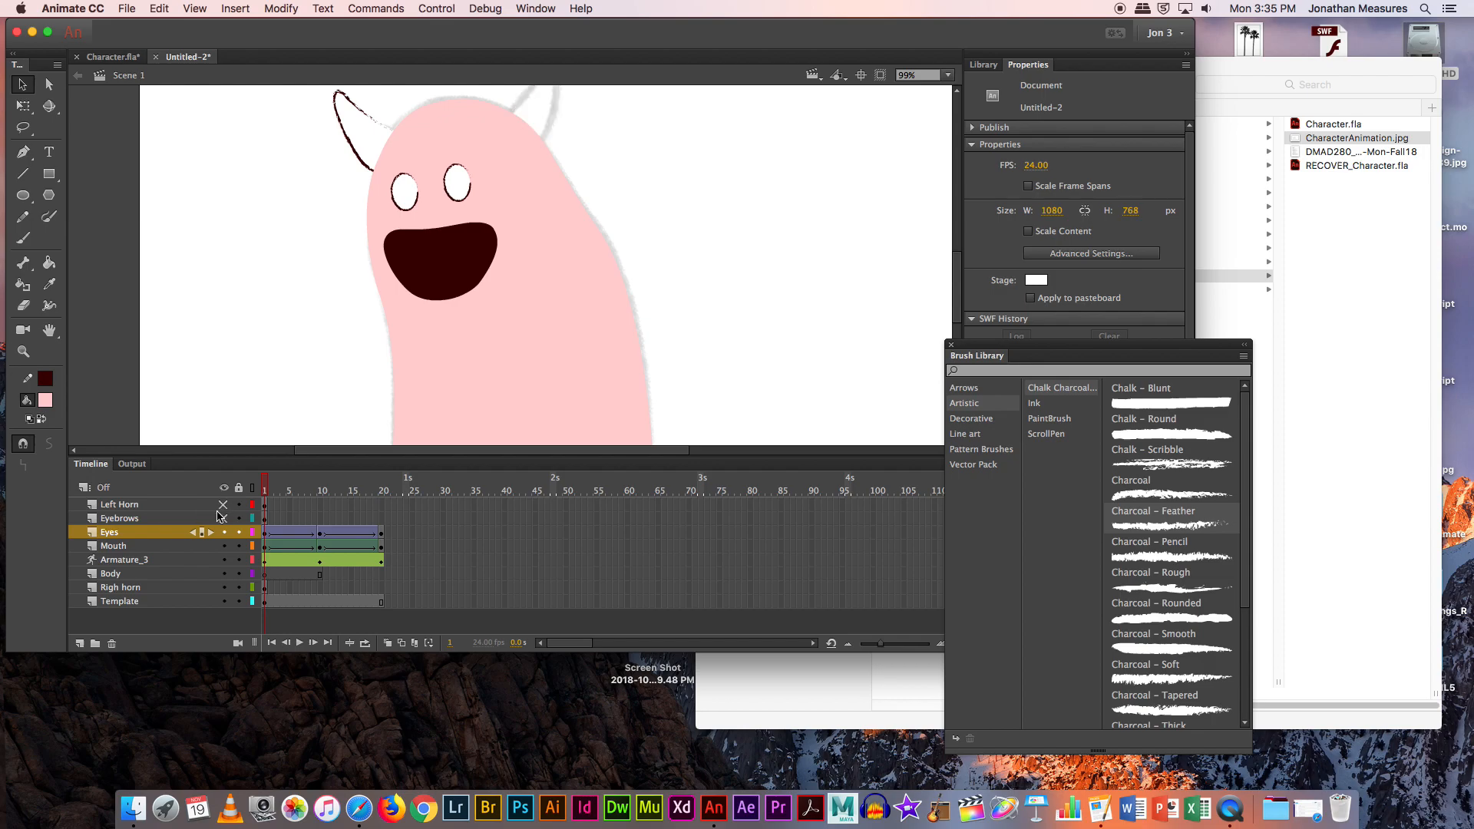
left_click(217, 518)
left_click(224, 504)
left_click(223, 518)
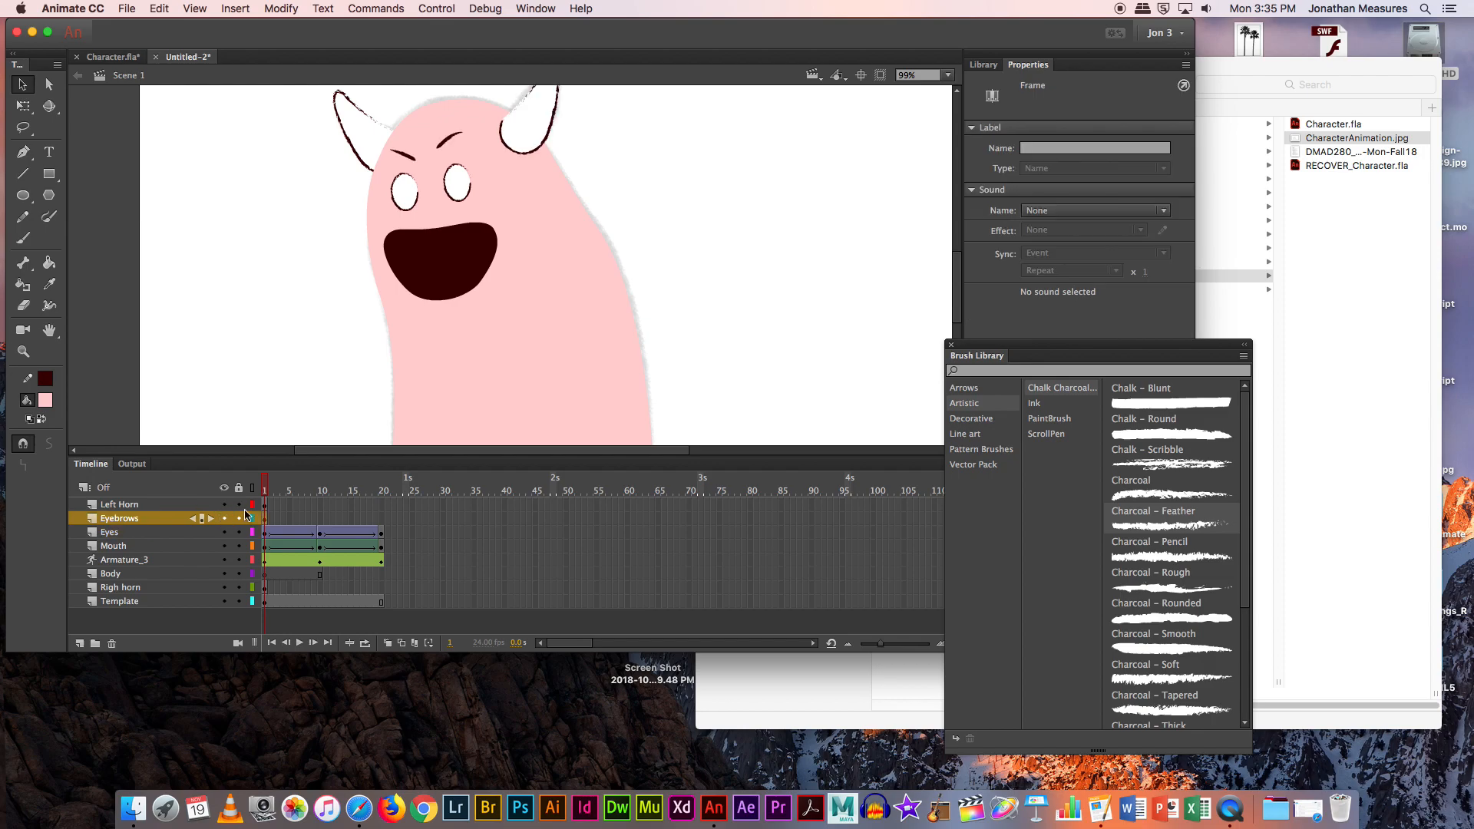
Step: Insert keyframes for the horn on the Left Horn layer at frames 20 and 10
left_click_drag(514, 270, 458, 354)
left_click(467, 223)
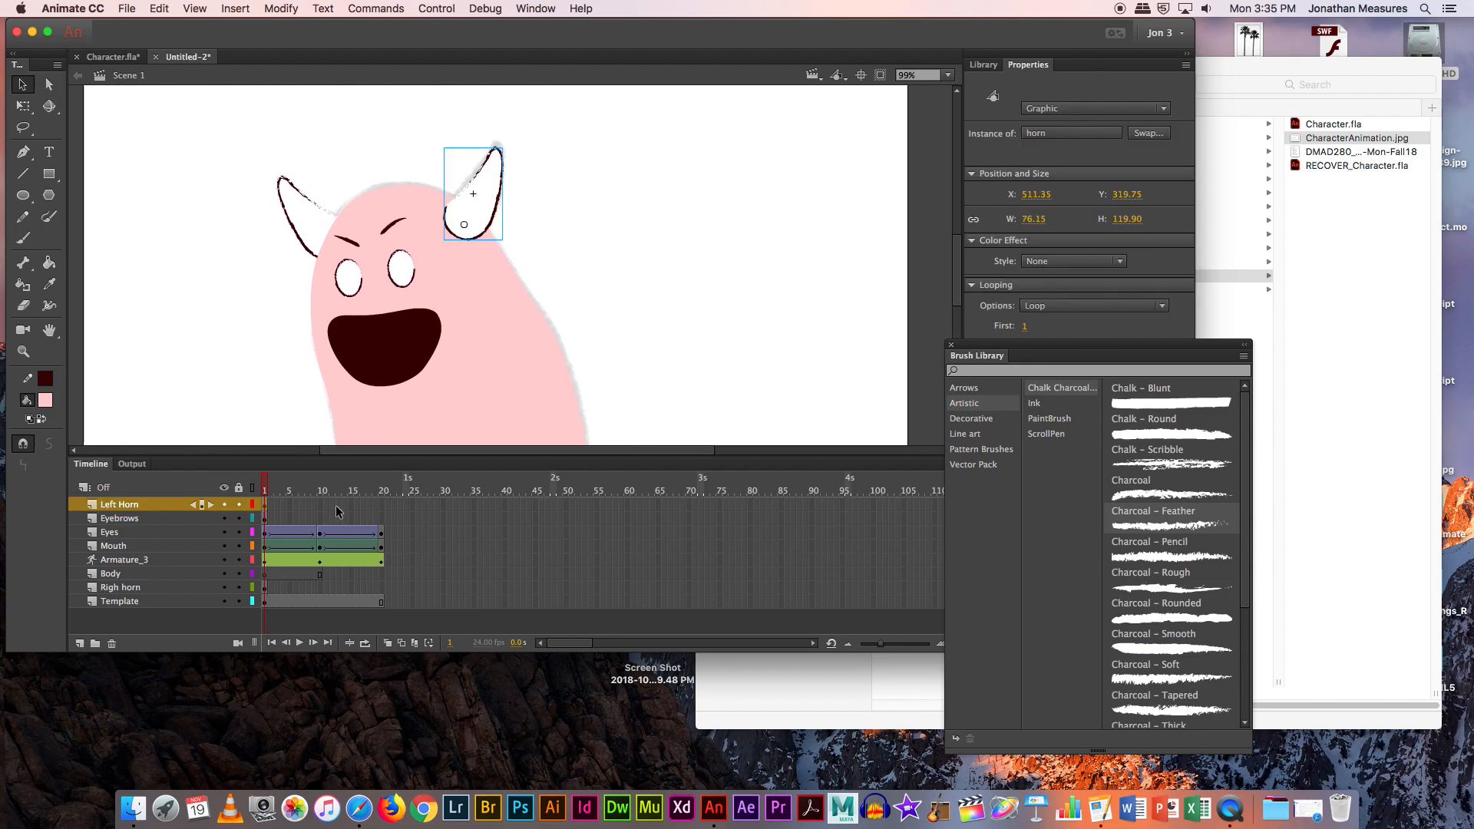
right_click(380, 505)
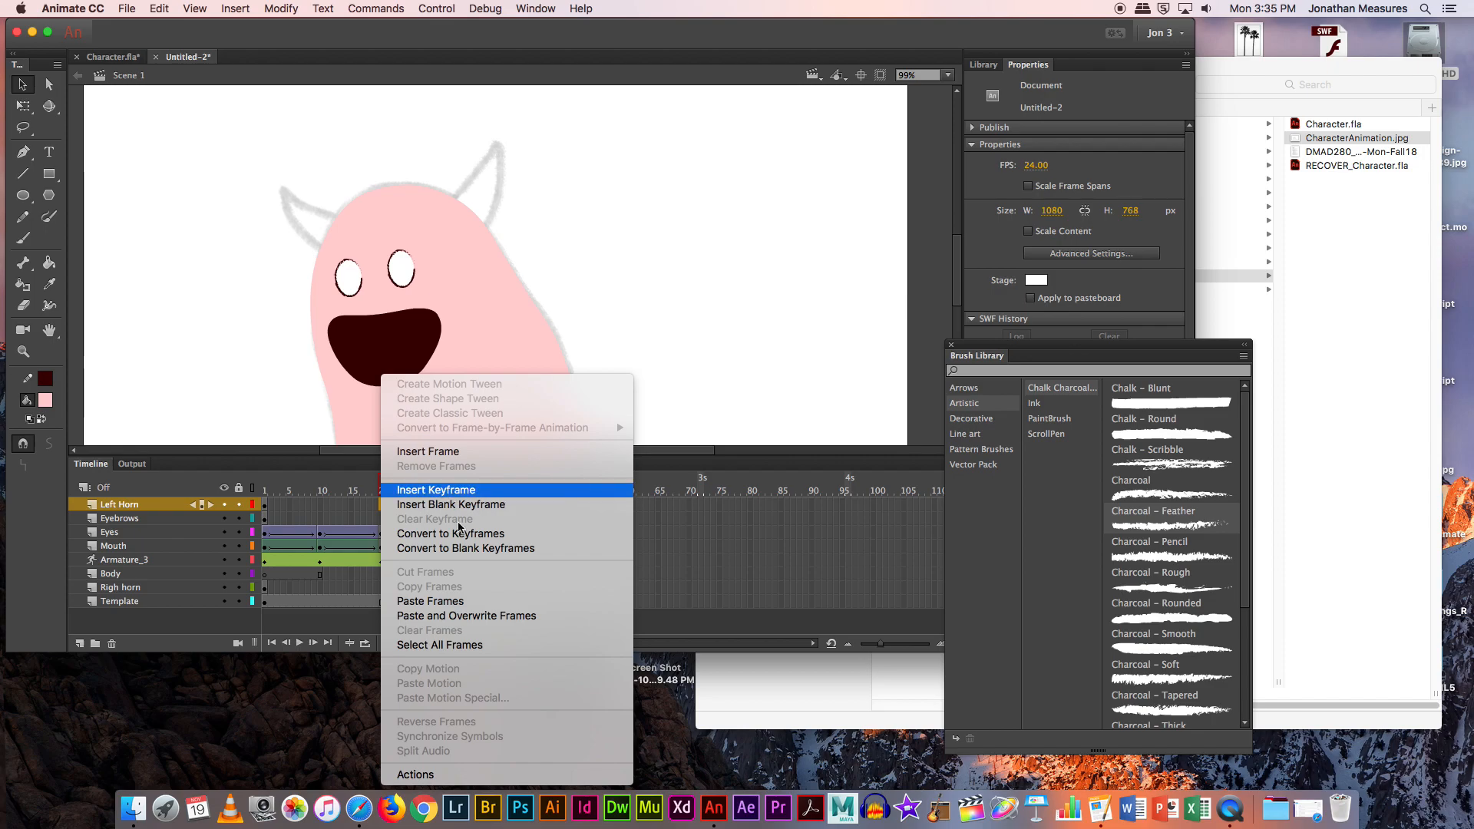
left_click(452, 491)
left_click(320, 503)
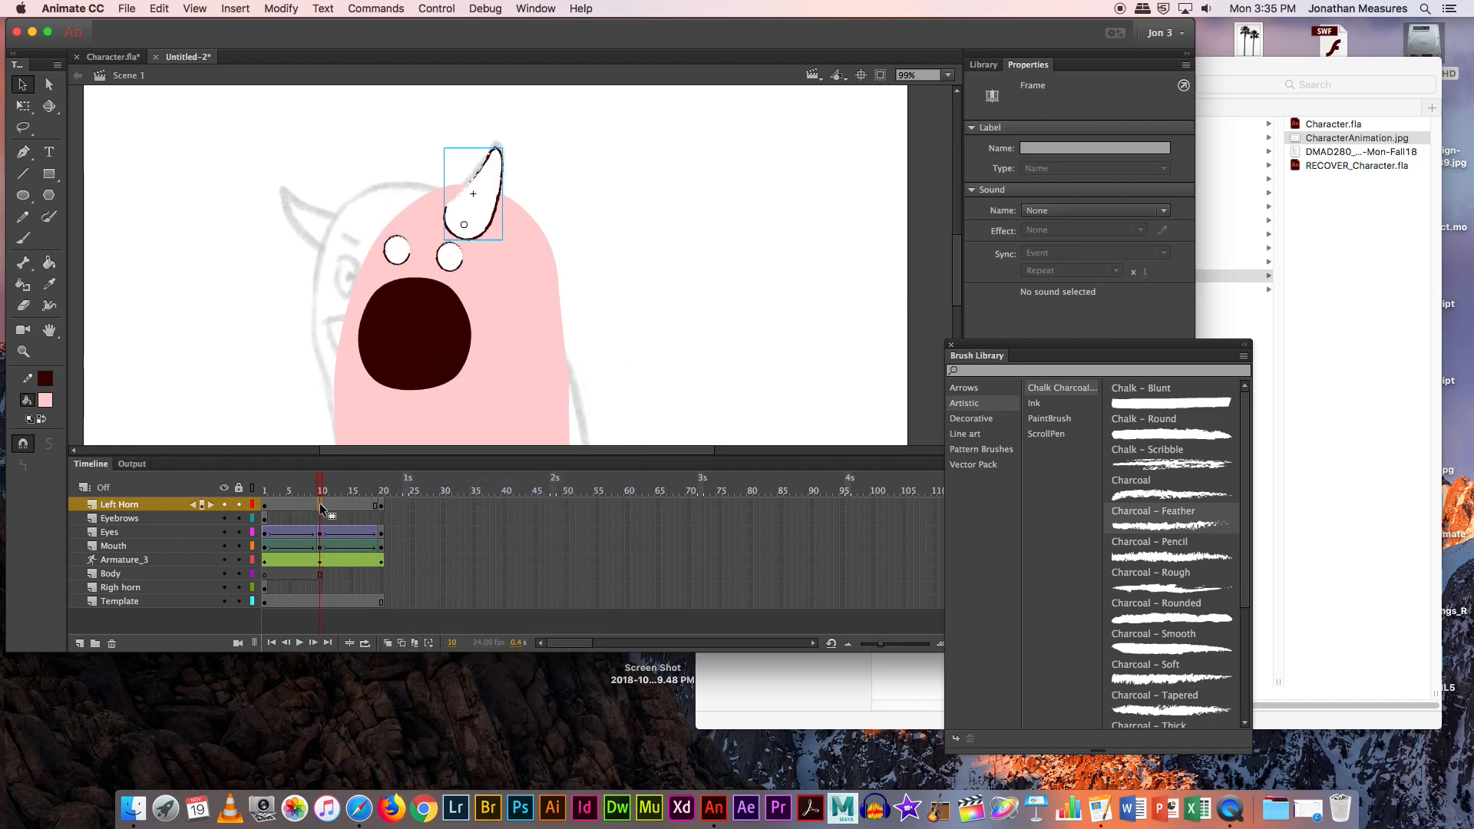
right_click(319, 503)
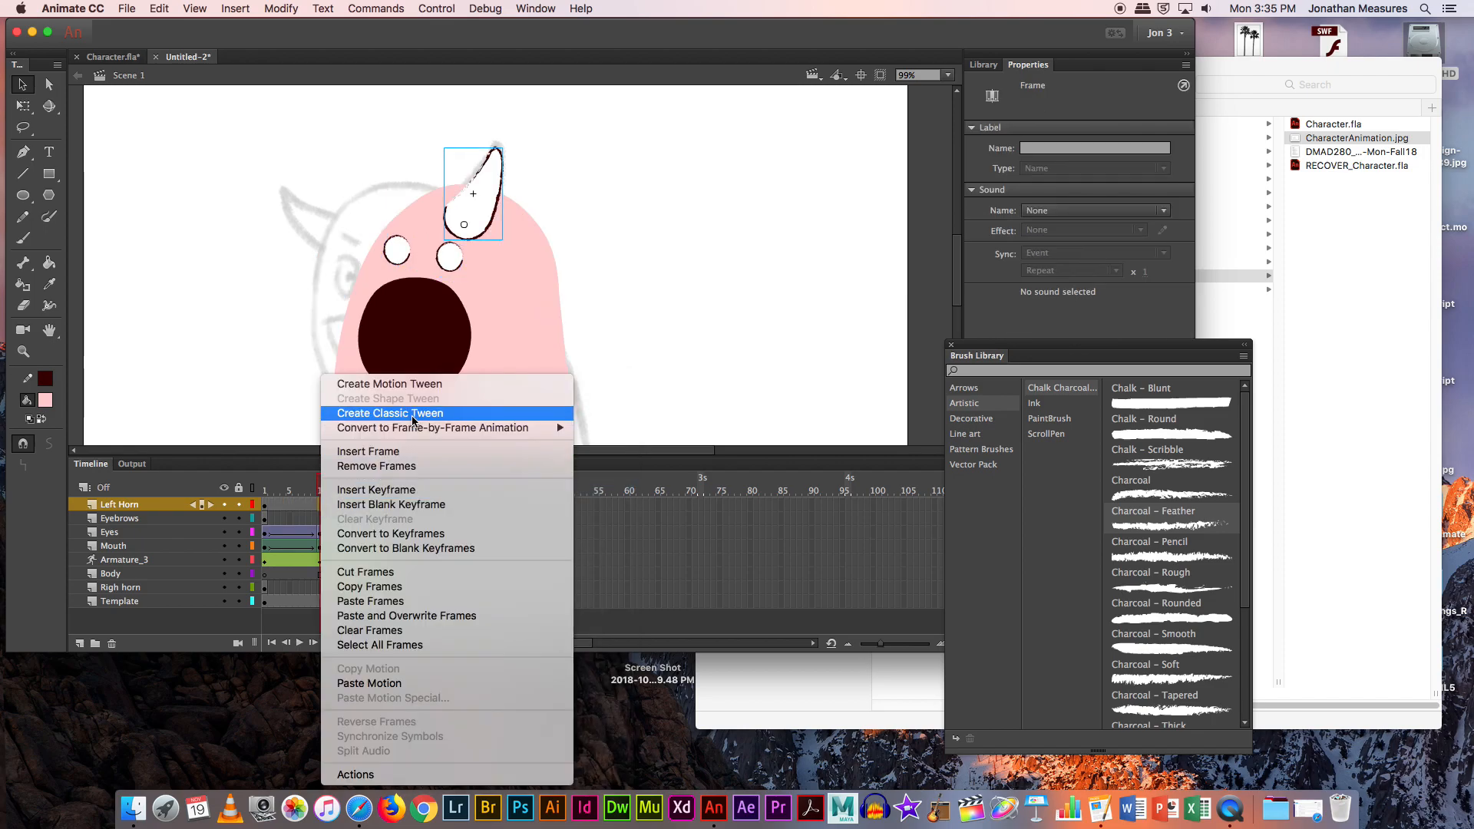
left_click(395, 492)
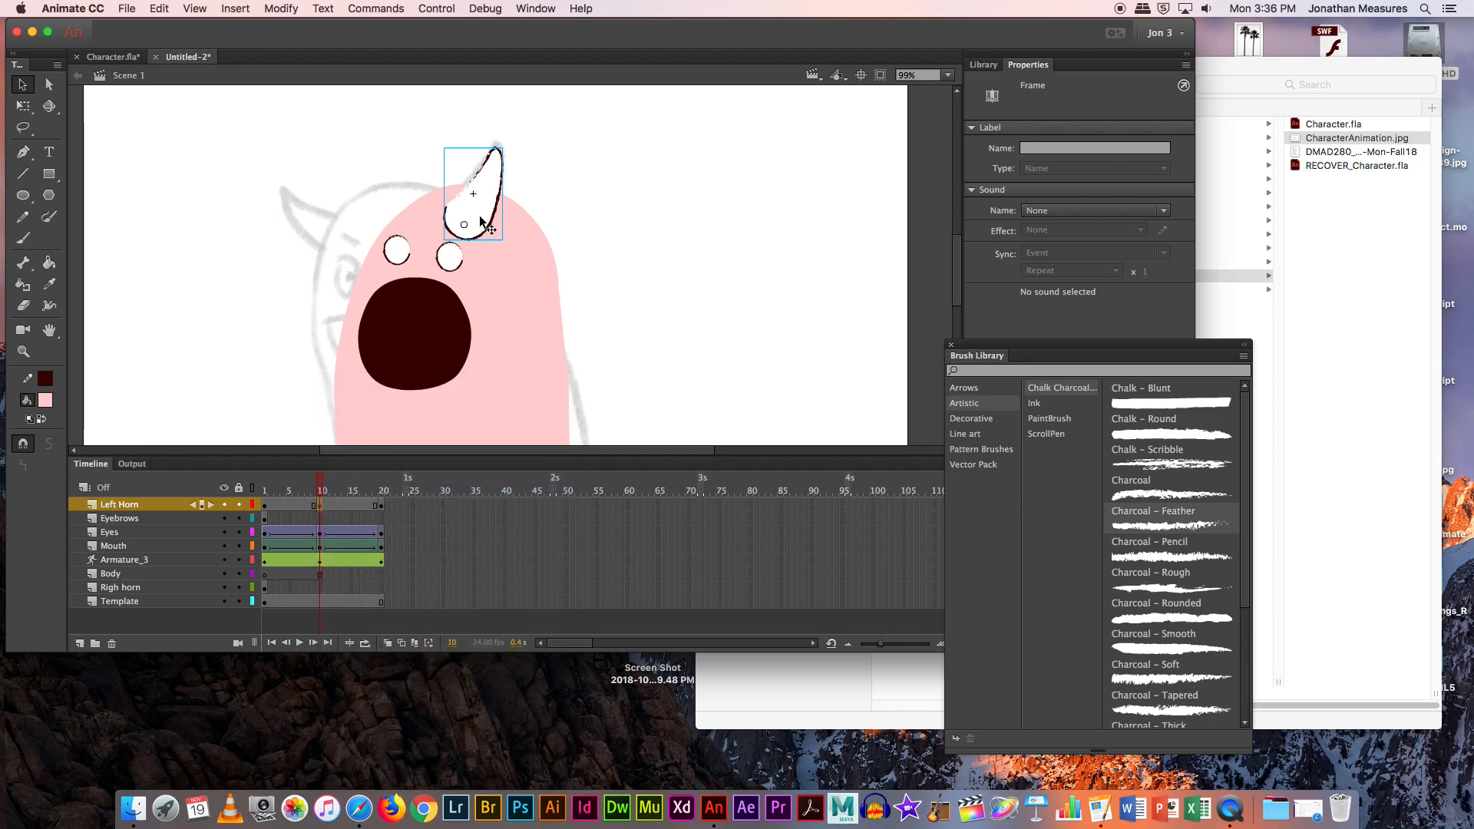
Step: At frame 10, move the Left Horn onto the right side of the leaning head and rotate it clockwise to follow the body
left_click_drag(480, 218, 540, 250)
key("q")
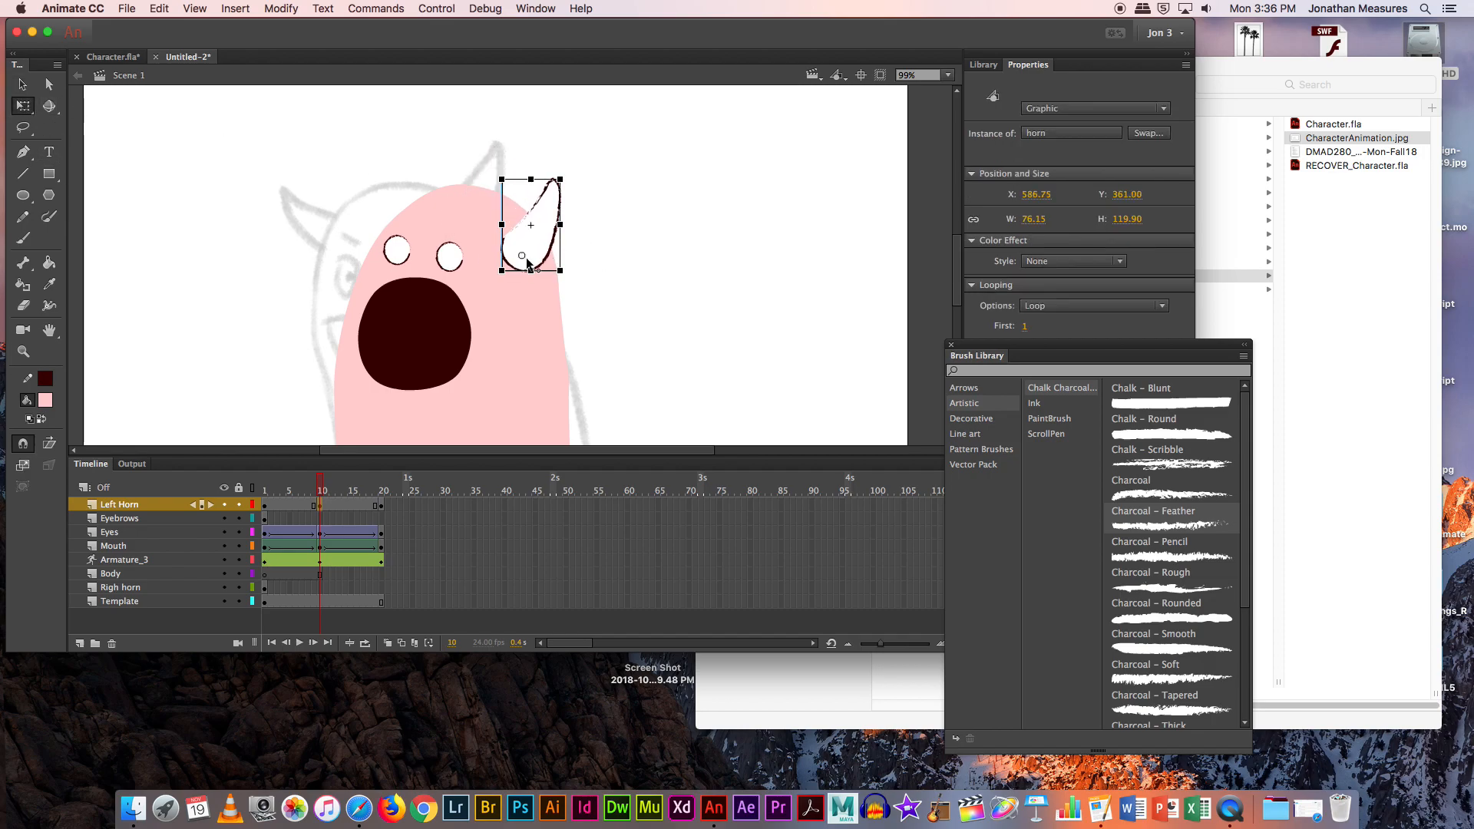
left_click_drag(574, 182, 585, 196)
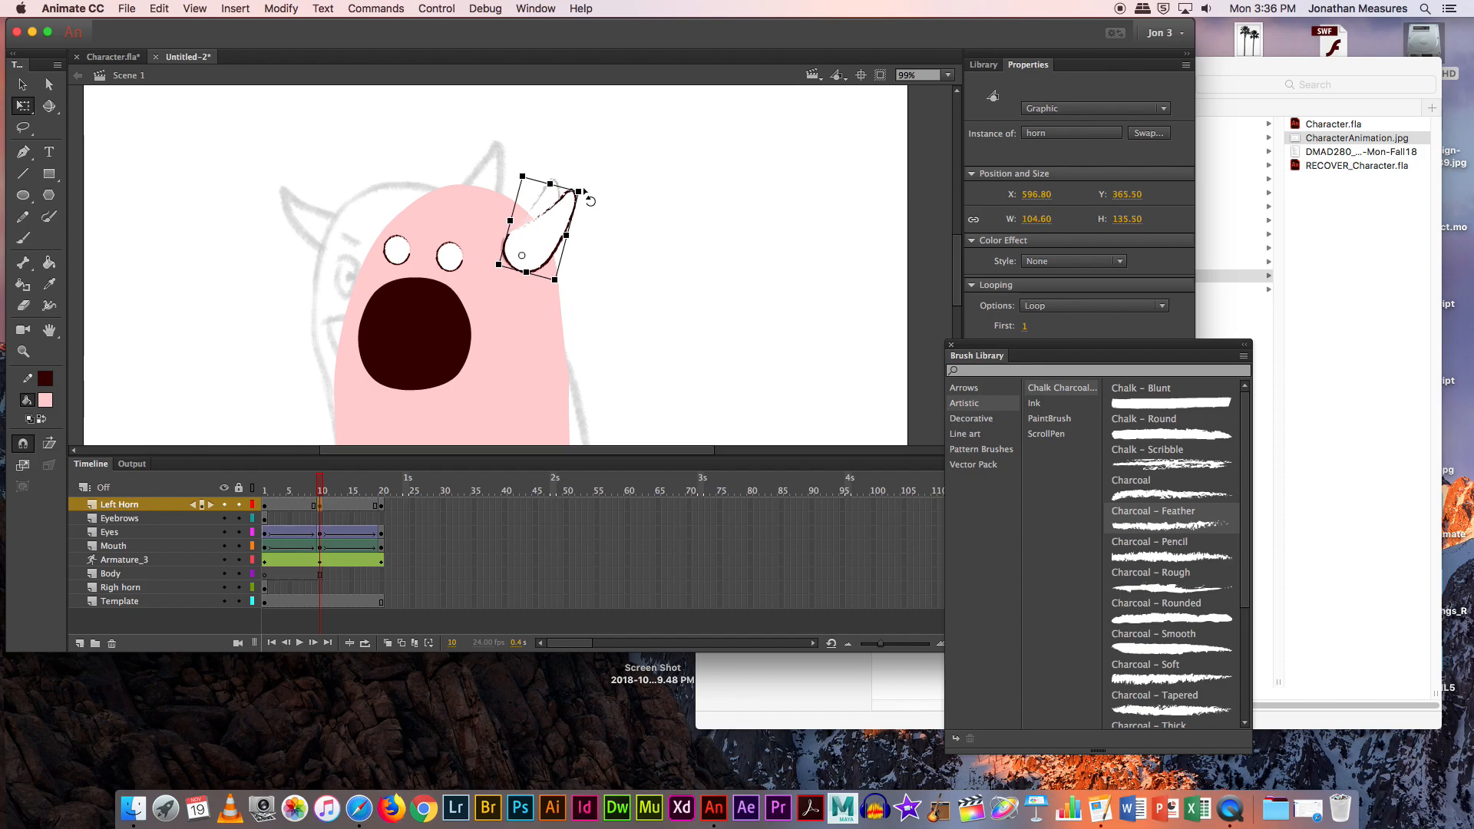
left_click(23, 84)
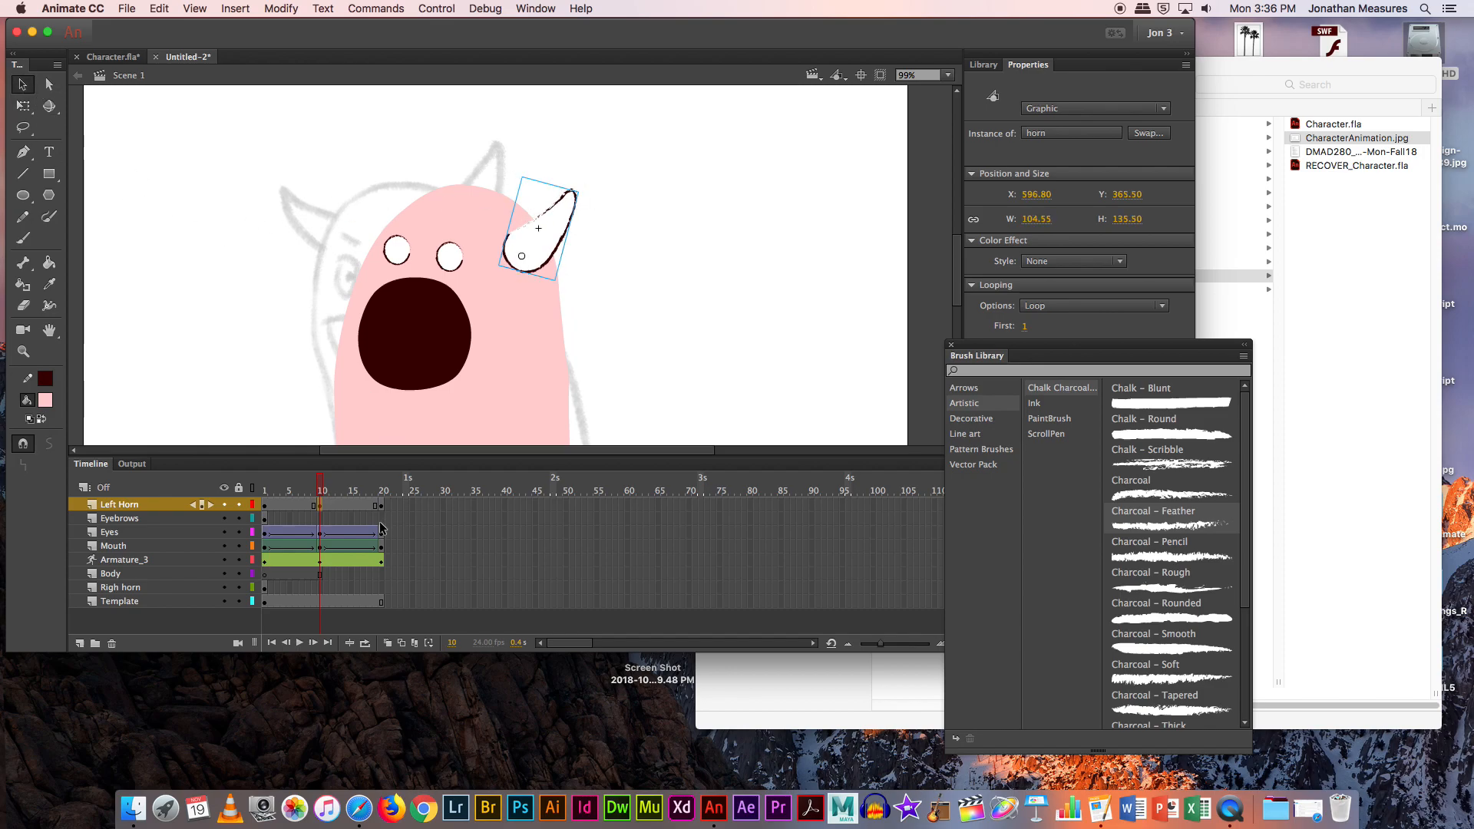
Step: Create classic tweens on the Left Horn layer between frames 1 and 10 and between frames 10 and 20, and scrub back to frame 1
right_click(293, 506)
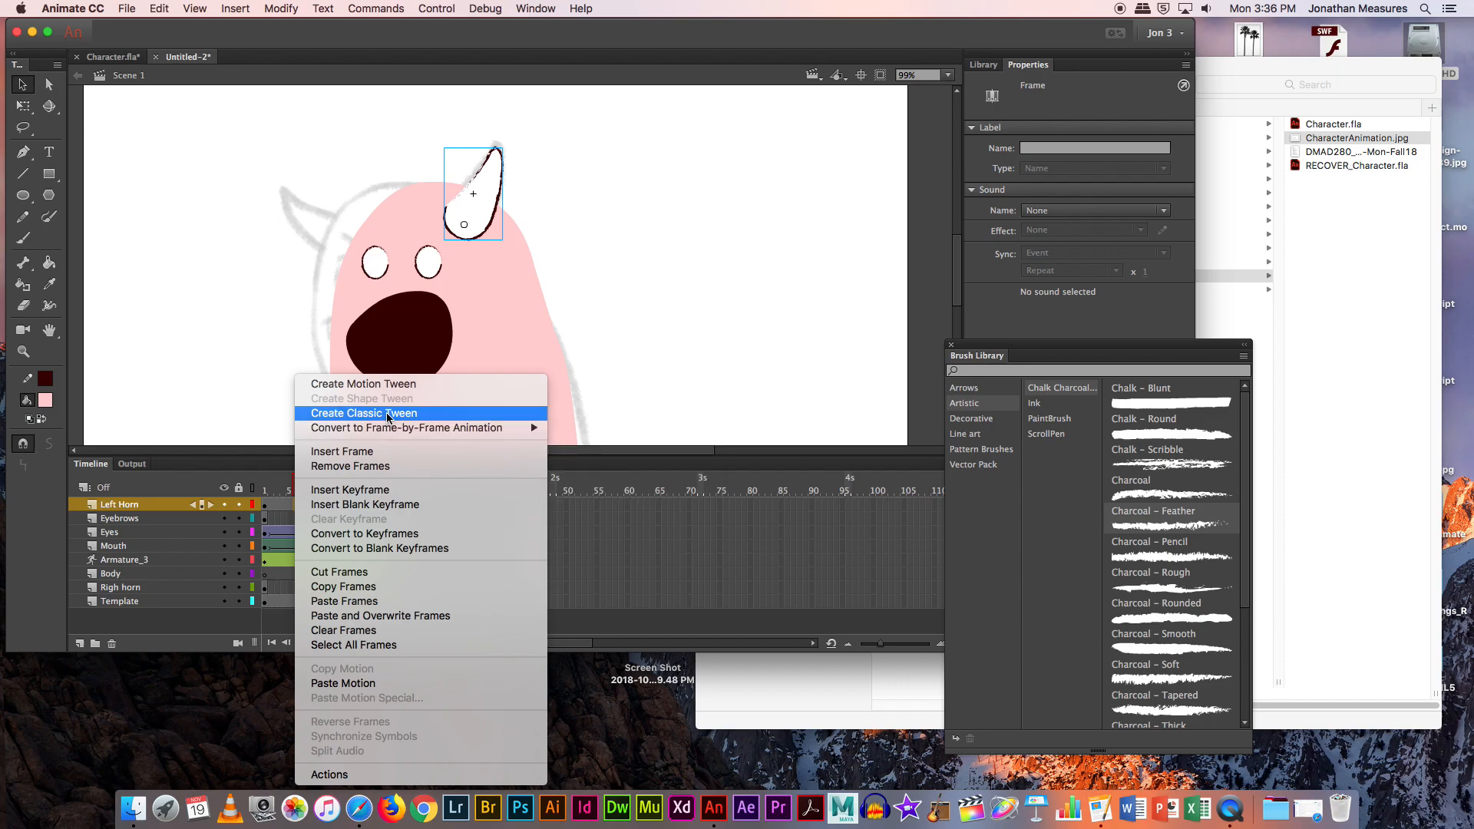
left_click(388, 406)
right_click(352, 515)
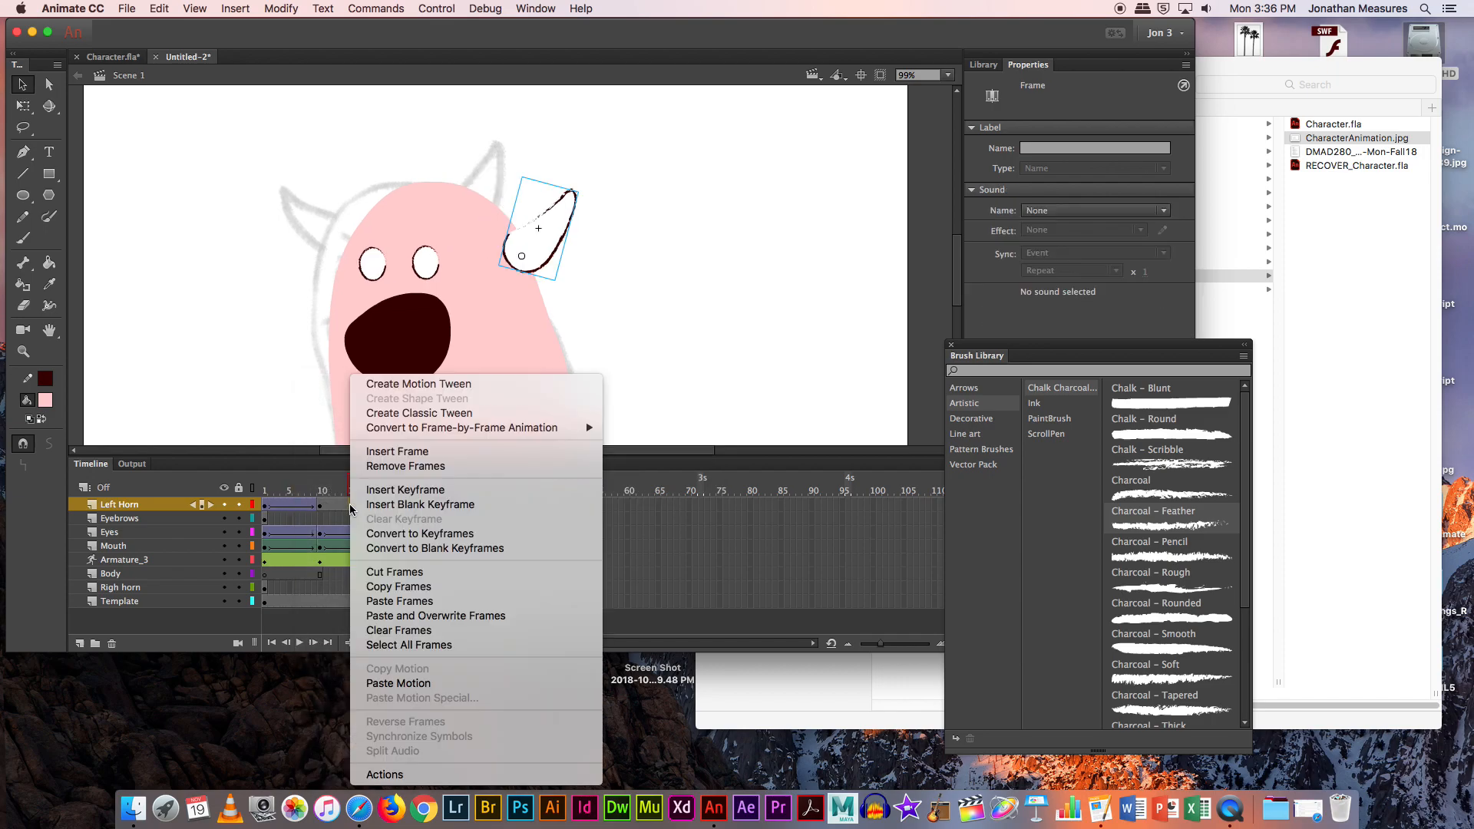
left_click(449, 412)
left_click_drag(352, 478, 230, 485)
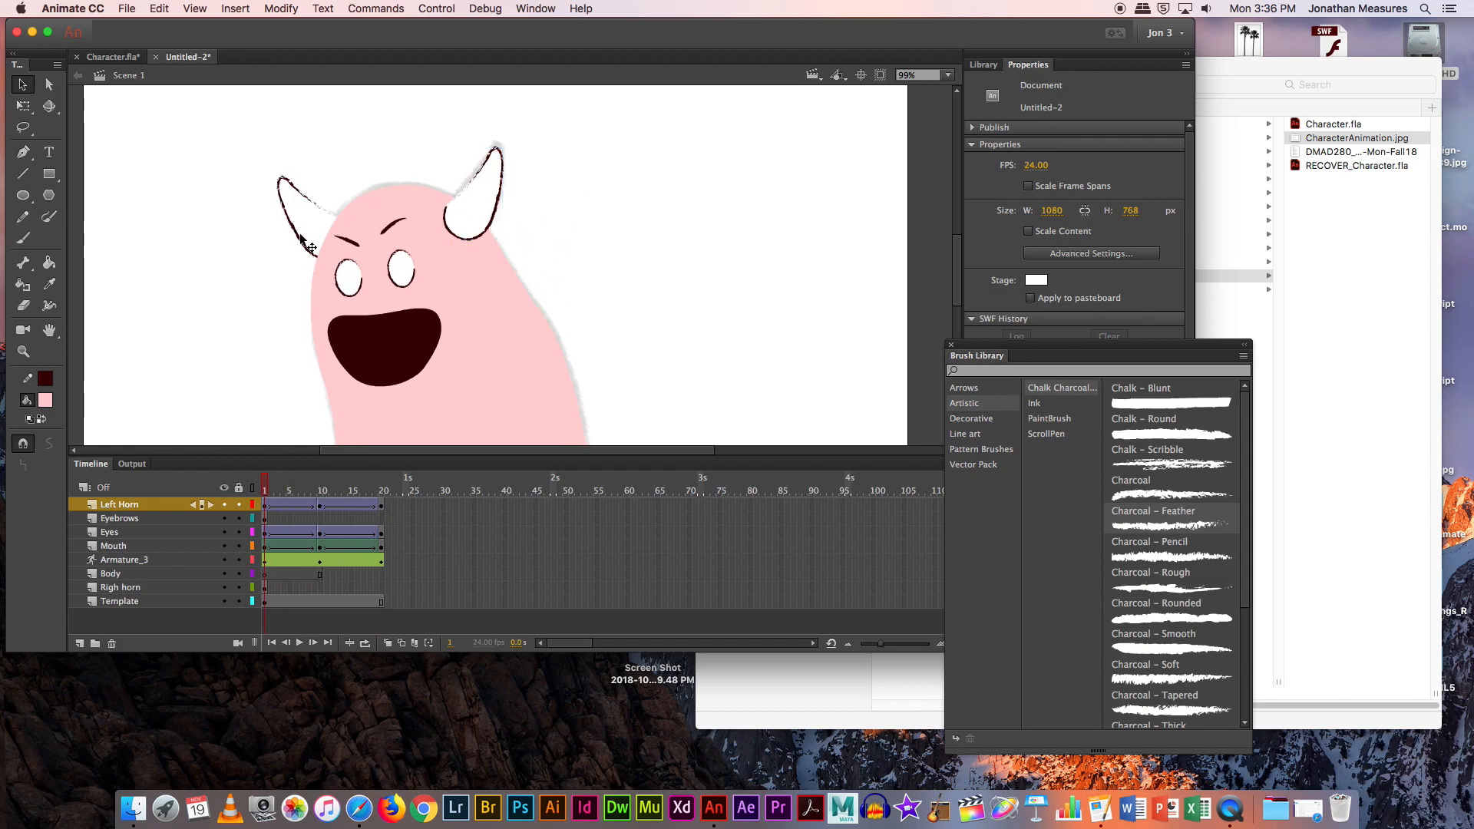
Step: Insert keyframes for the other horn on the Righ horn layer at frames 20 and 10
left_click(270, 588)
right_click(381, 595)
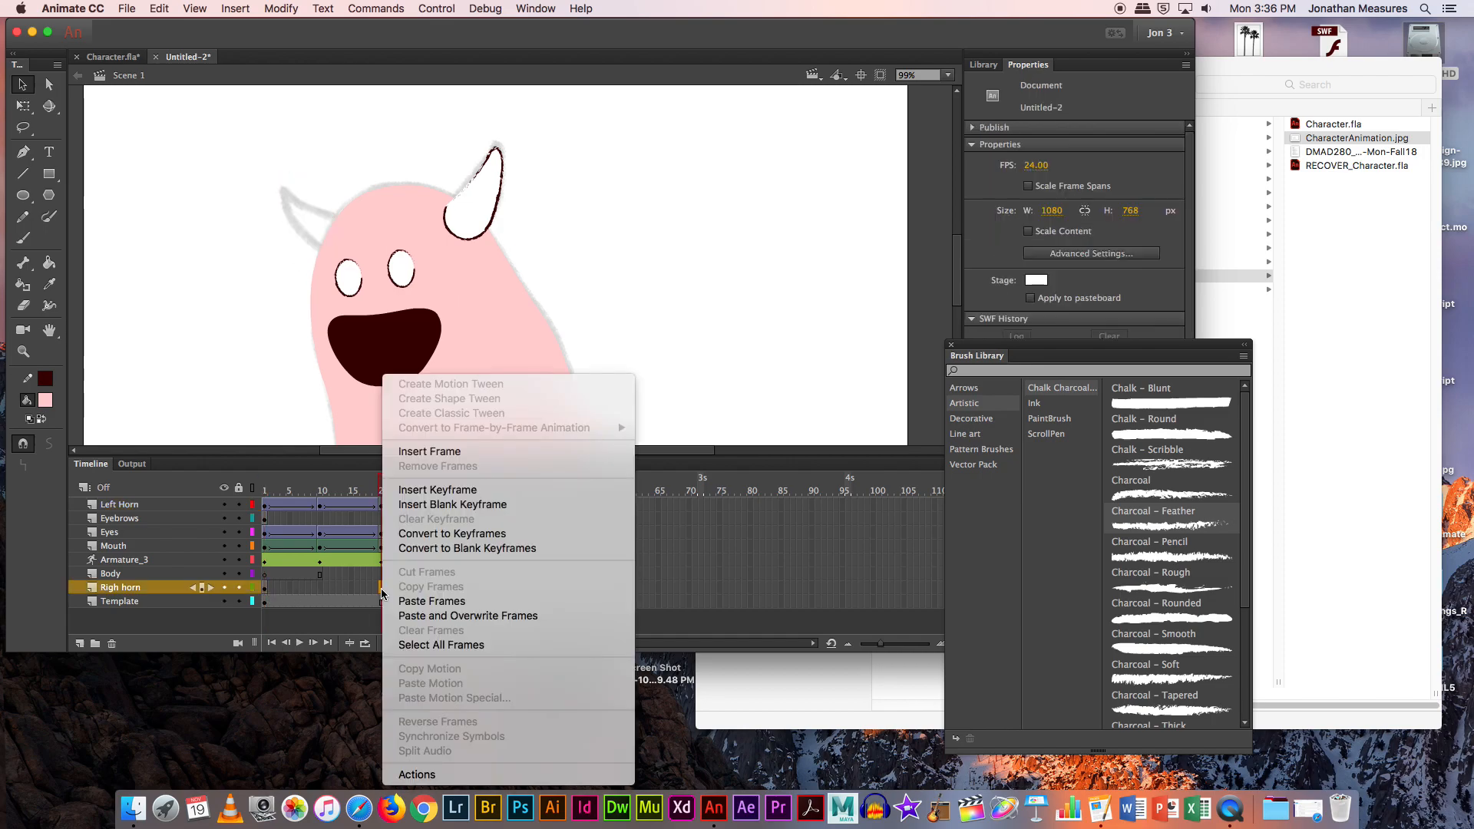
left_click(434, 489)
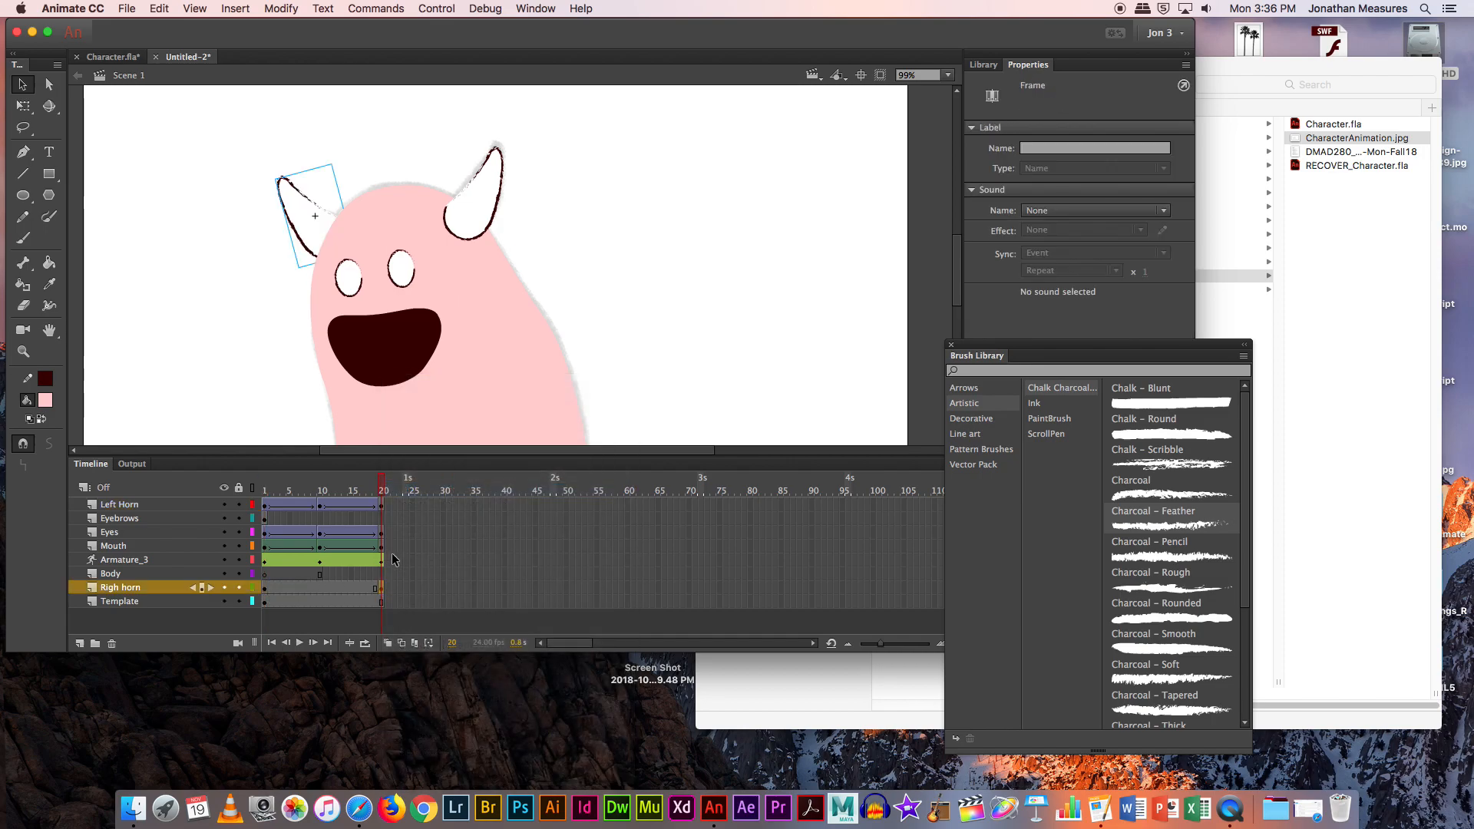
left_click(320, 589)
right_click(320, 588)
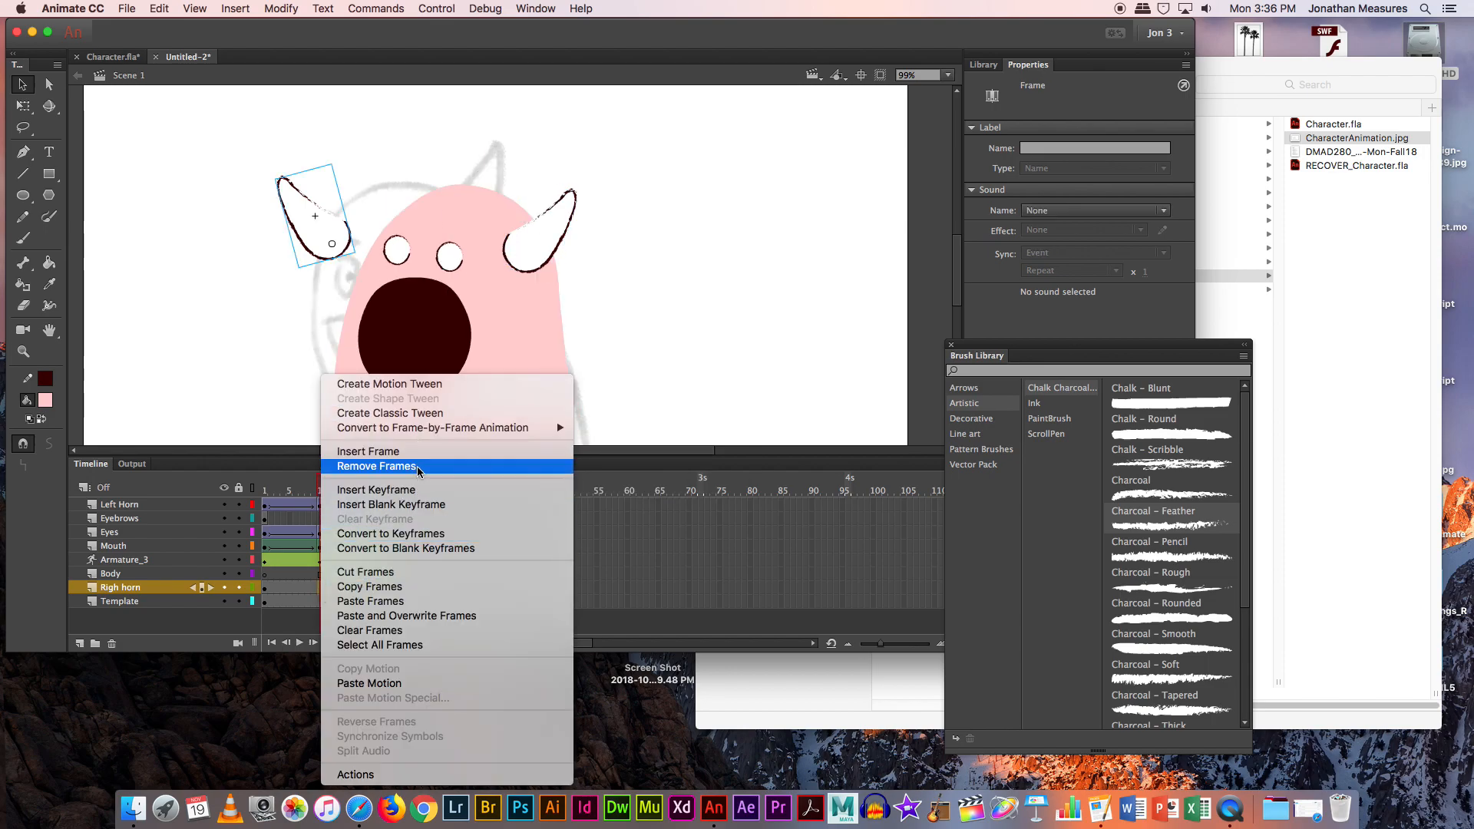
left_click(414, 491)
right_click(291, 588)
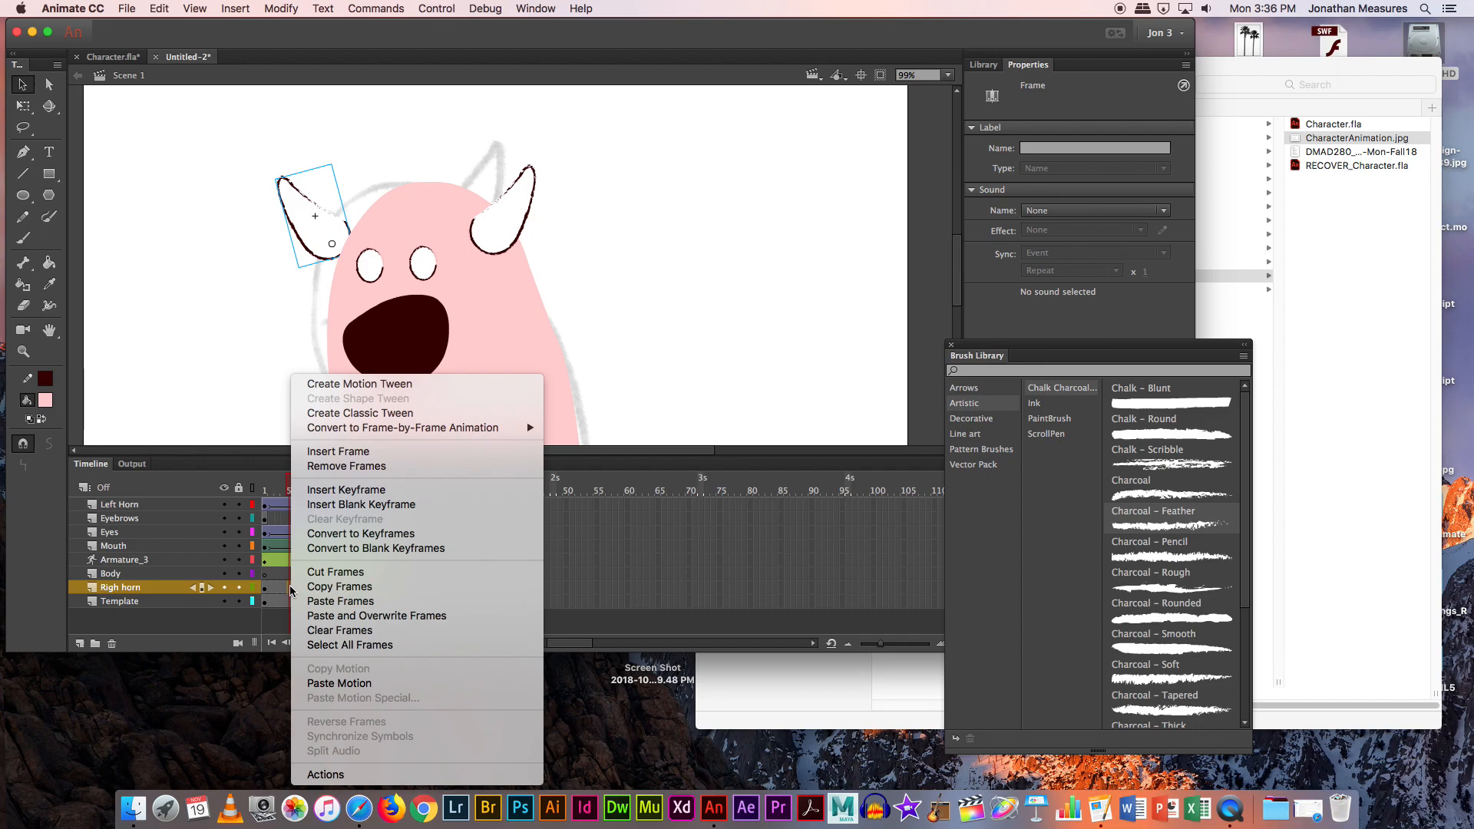
left_click(216, 444)
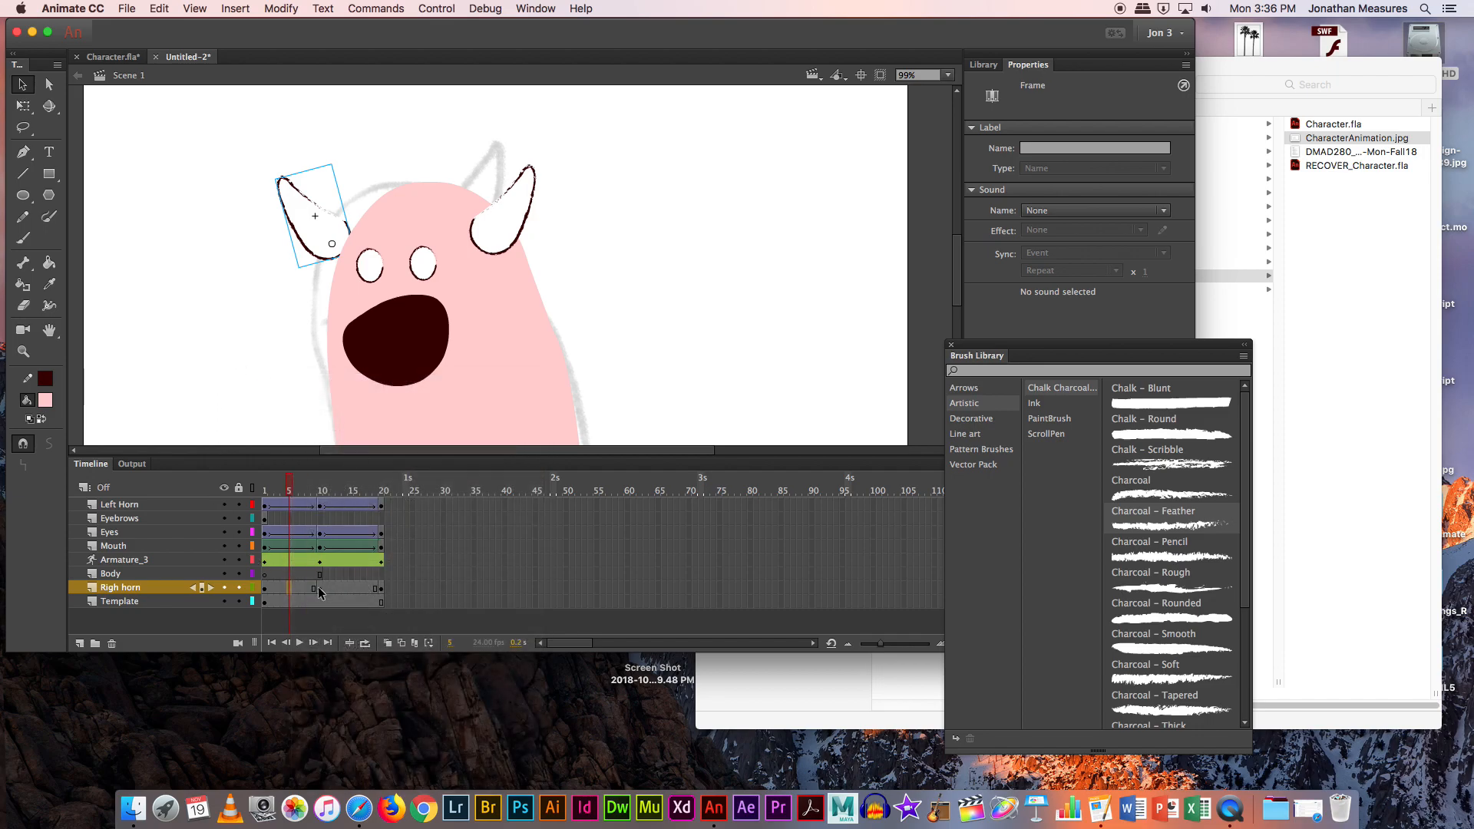
Step: At frame 10, move the Righ horn onto the left side of the leaning head and rotate it clockwise to follow the body
left_click(318, 588)
left_click_drag(320, 227, 395, 206)
left_click(23, 106)
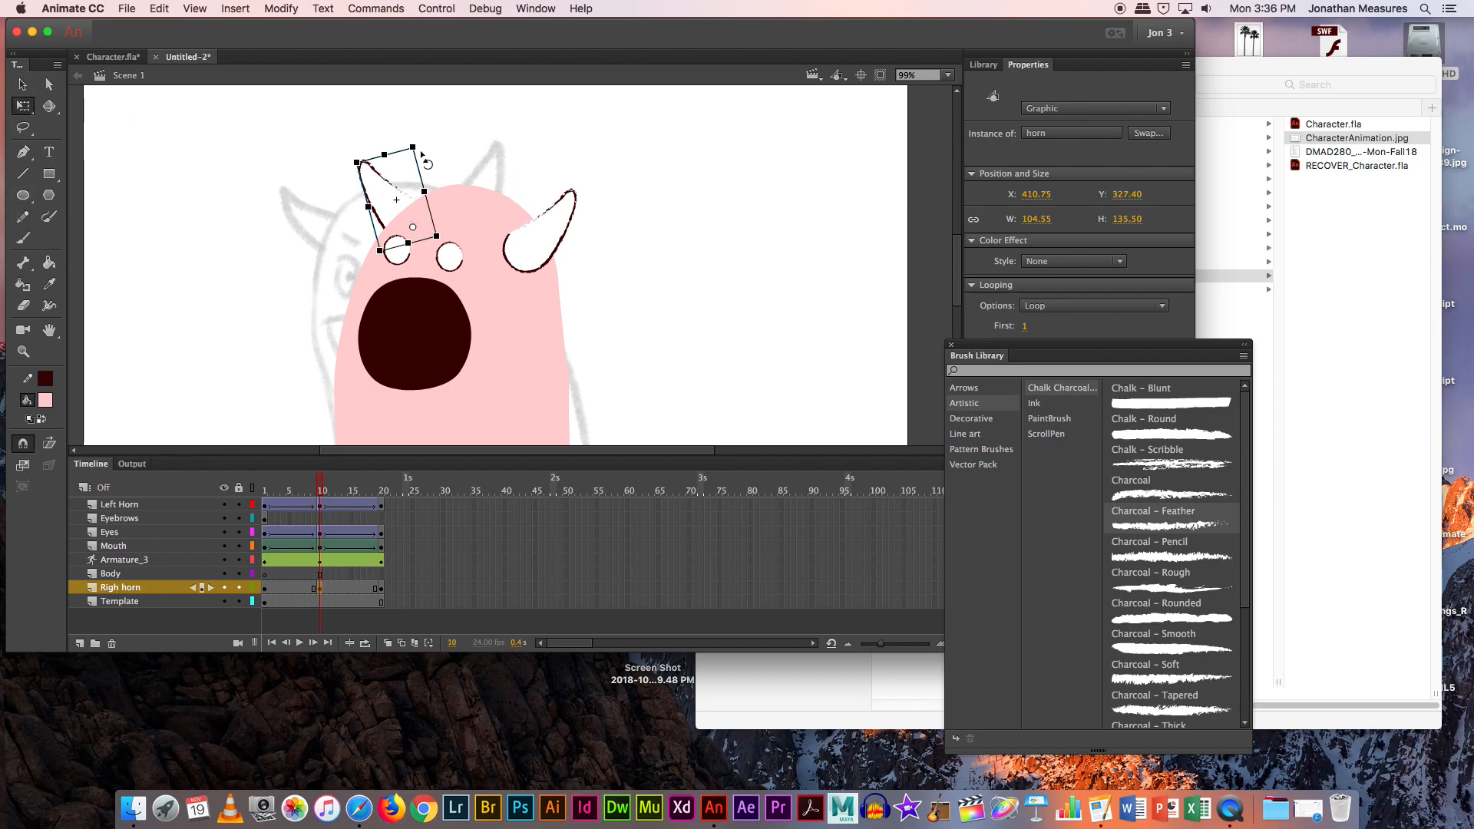
mouse_move(422, 152)
left_mouse_down()
mouse_move(441, 150)
mouse_move(423, 147)
left_mouse_up()
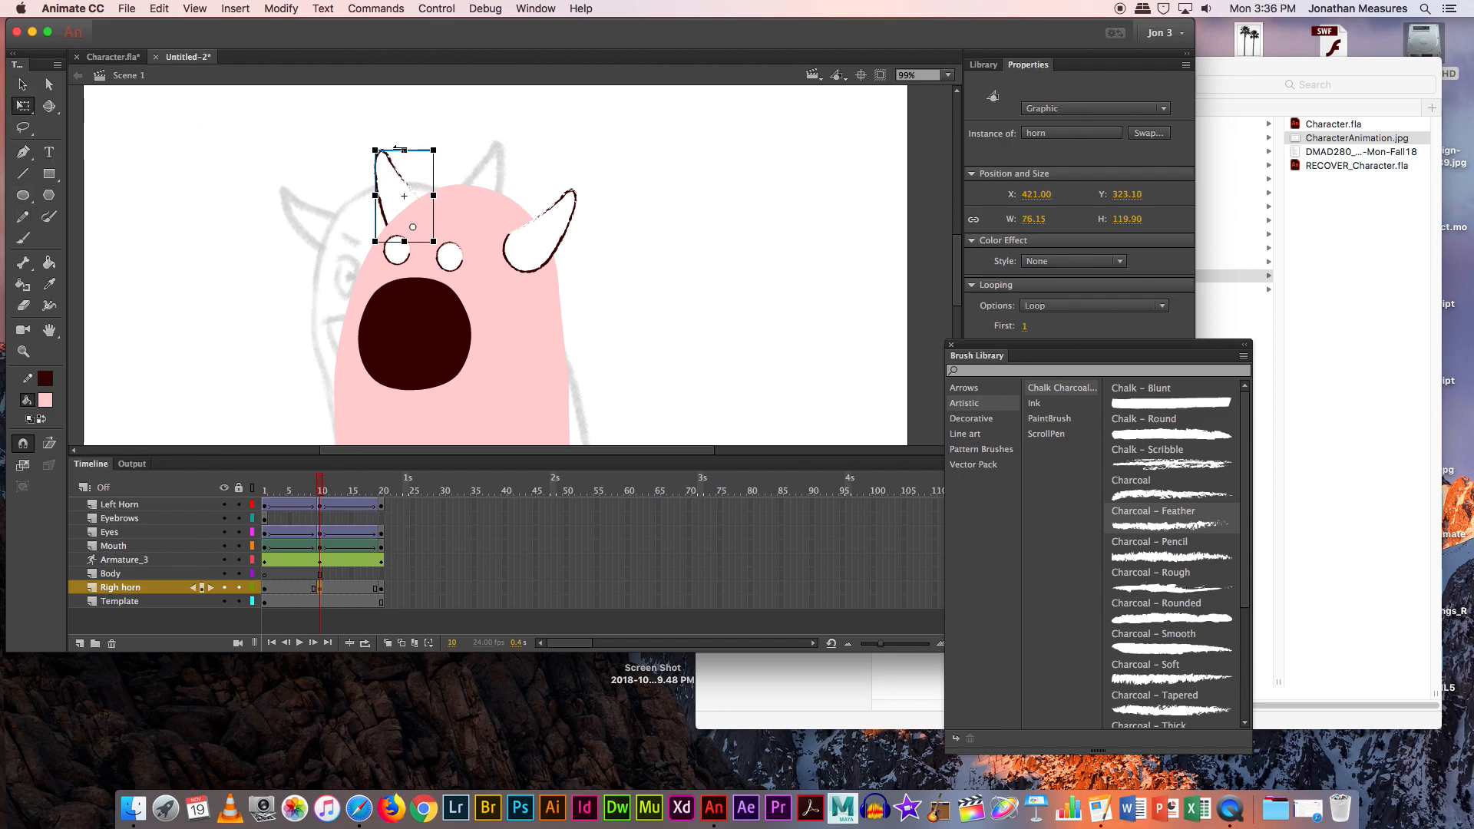
Step: Create classic tweens on the Righ horn layer between frames 1 and 10 and between frames 10 and 20, and scrub back to frame 1
left_click(23, 84)
left_click(297, 588)
right_click(297, 589)
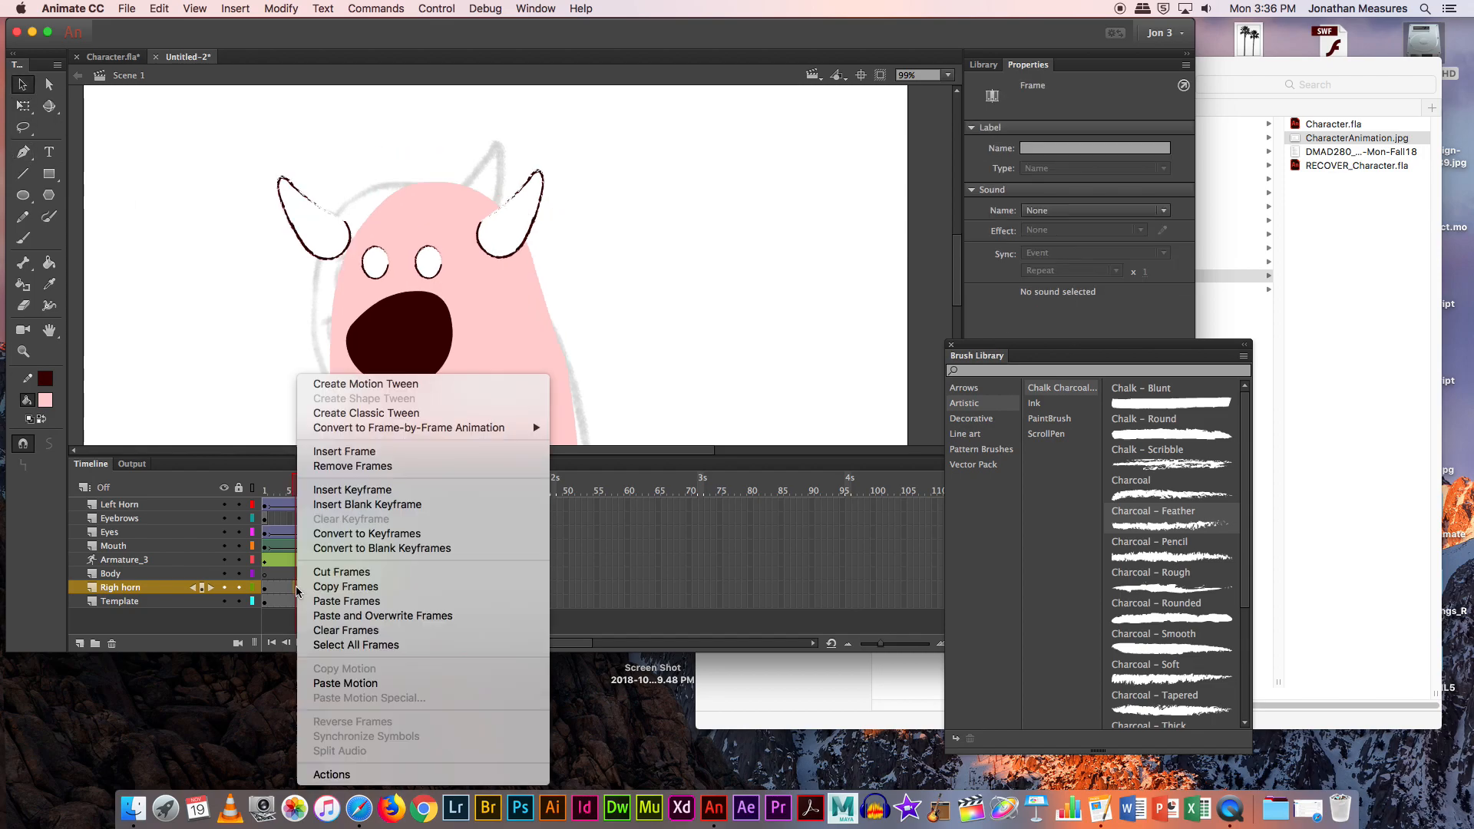
left_click(390, 413)
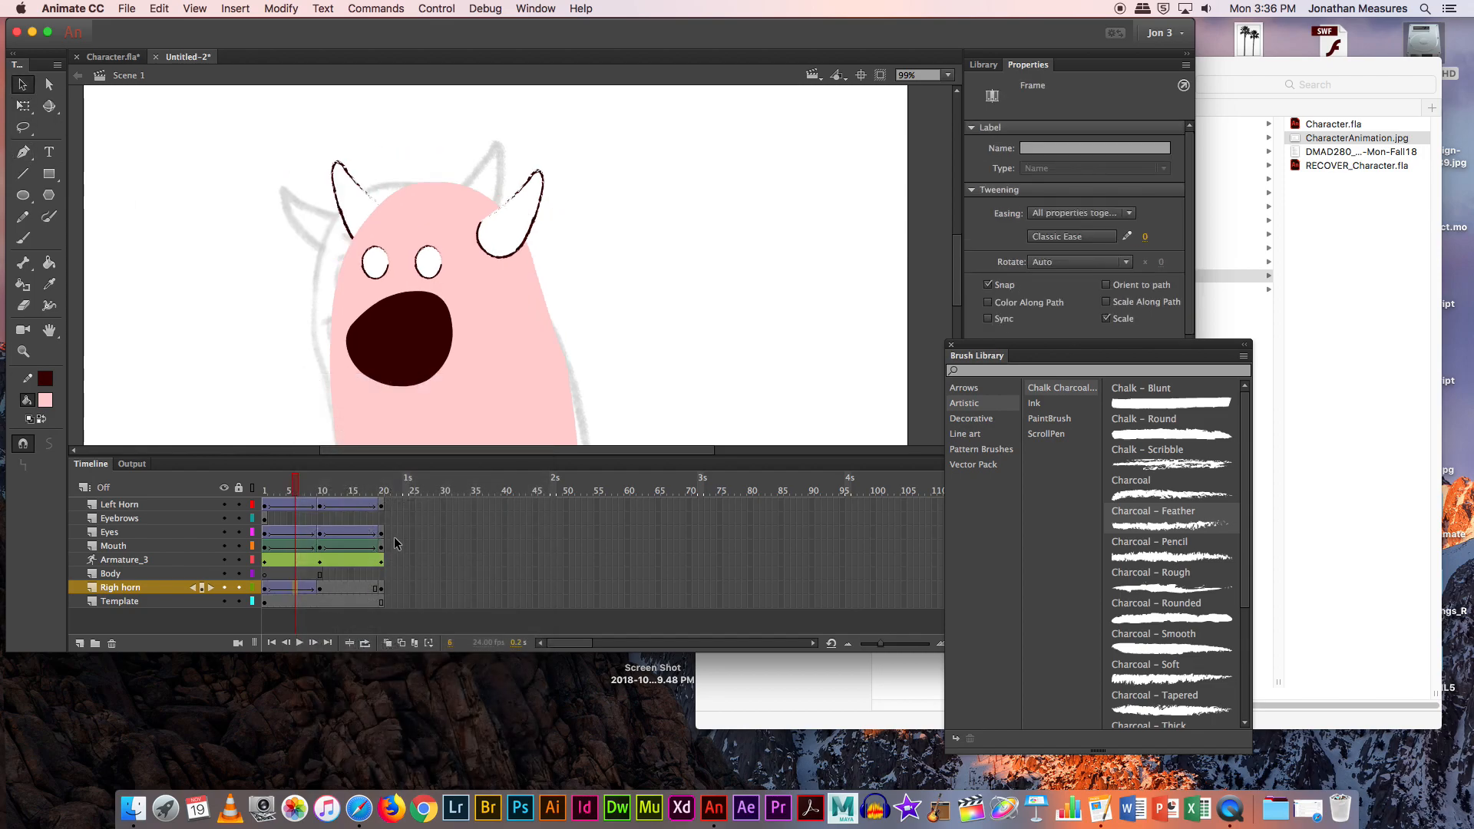
right_click(342, 590)
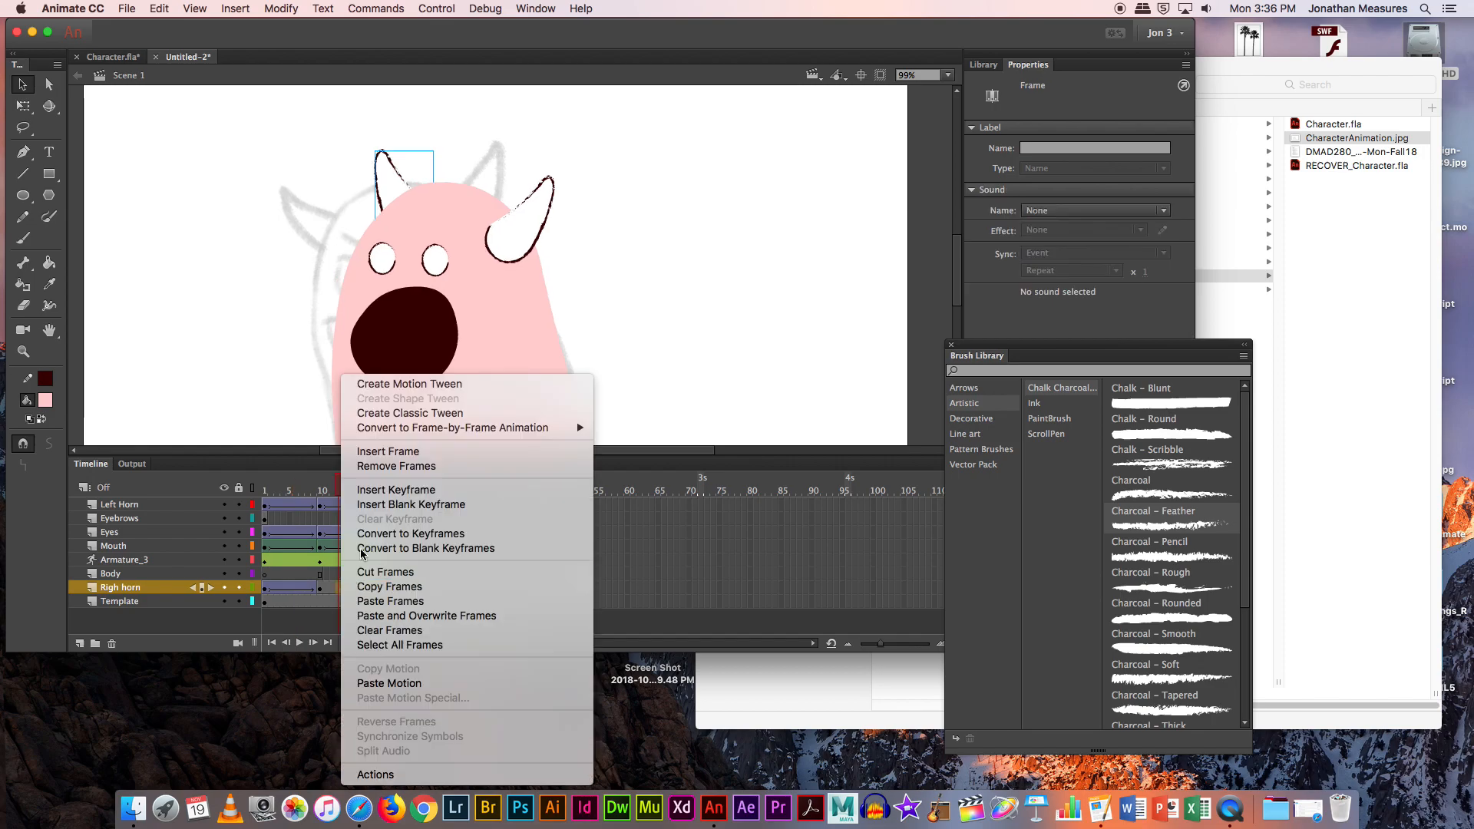
left_click(407, 412)
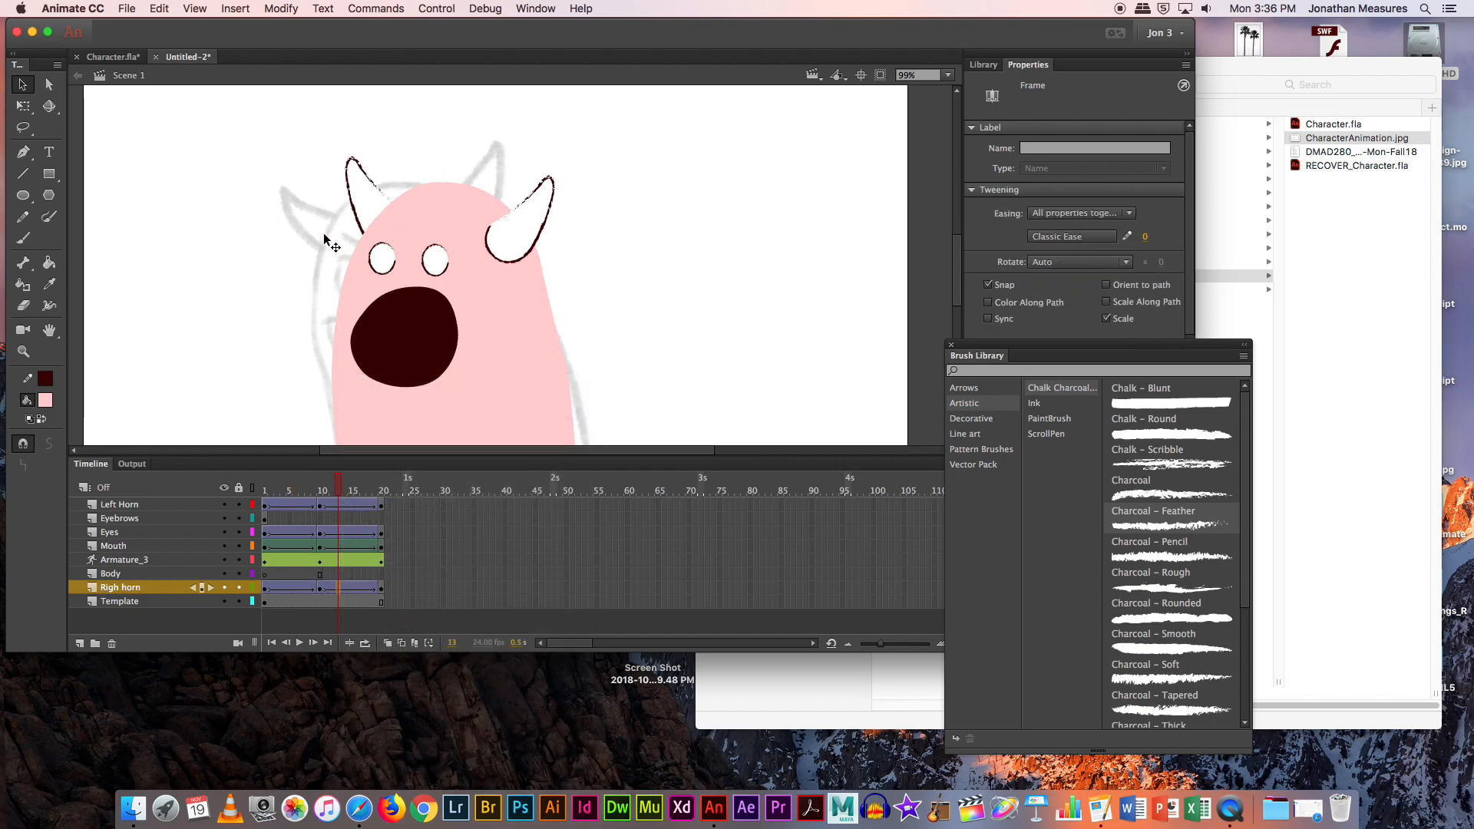
left_click_drag(343, 492, 252, 491)
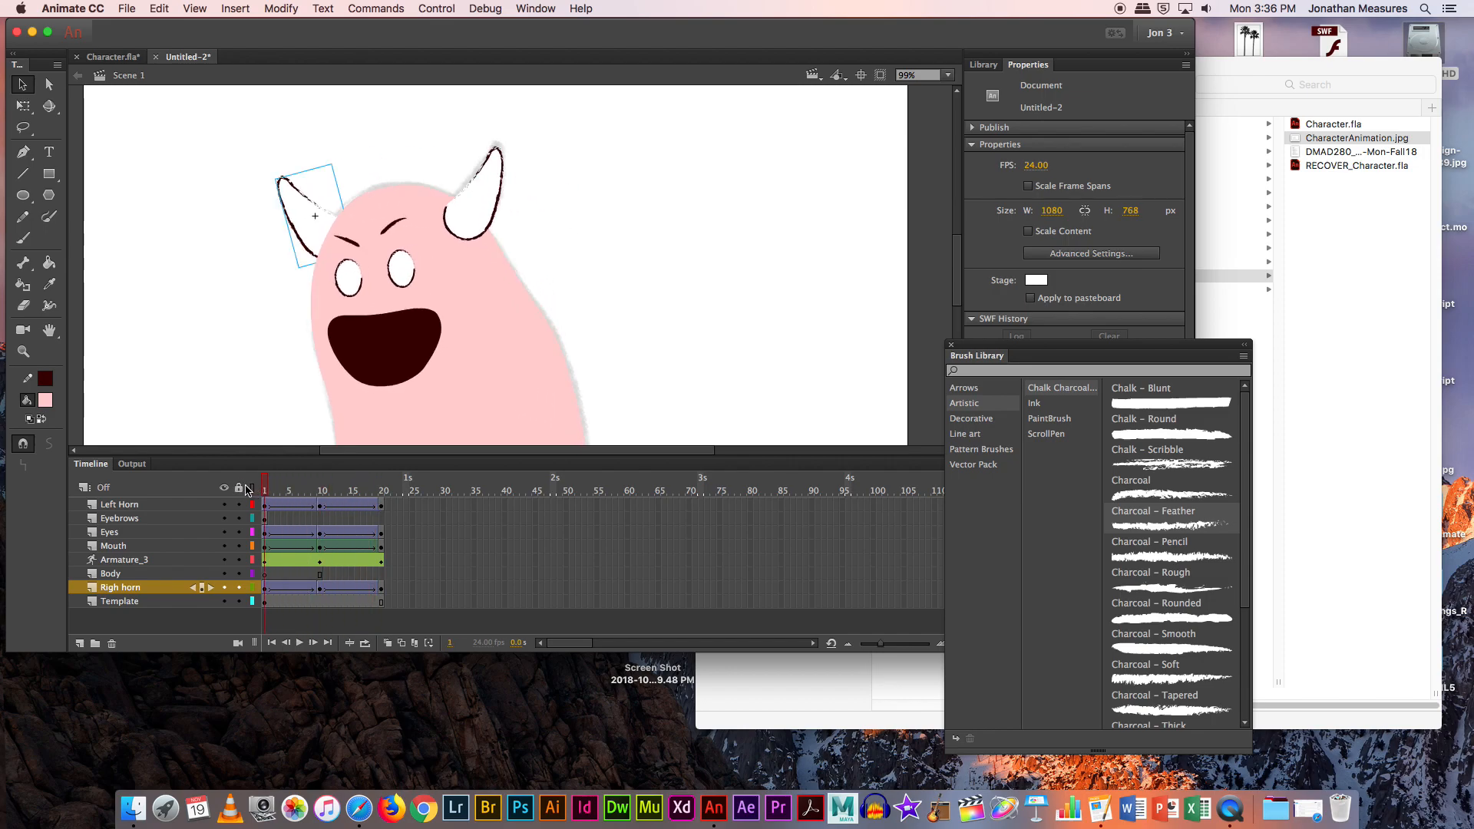
Step: Zoom out to show the whole stage and scrub the animation from frame 20 back to frame 1 to review the motion
left_click(355, 242)
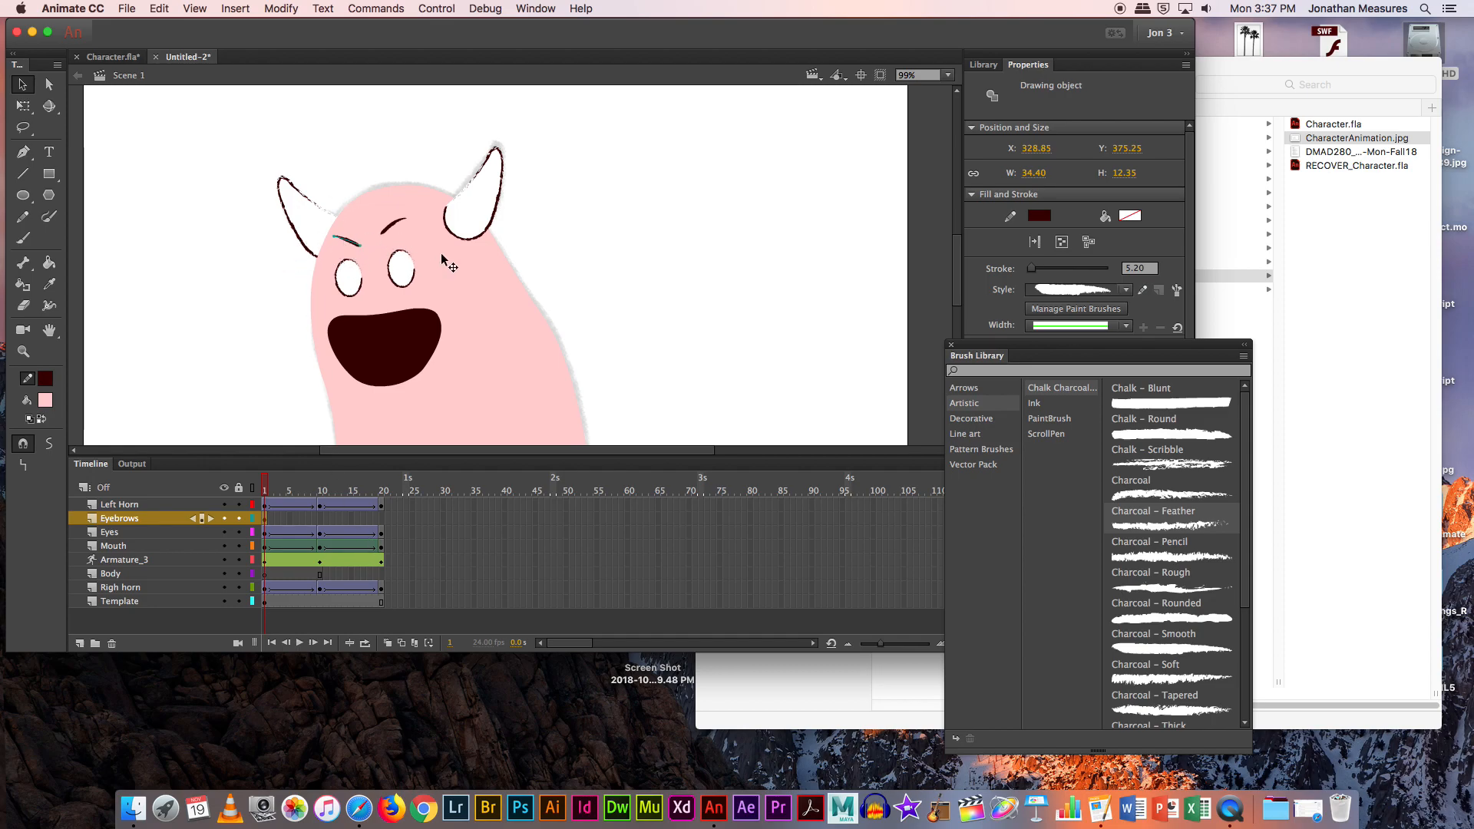
mouse_move(452, 370)
left_mouse_down()
mouse_move(415, 357)
mouse_move(399, 253)
mouse_move(399, 307)
left_mouse_up()
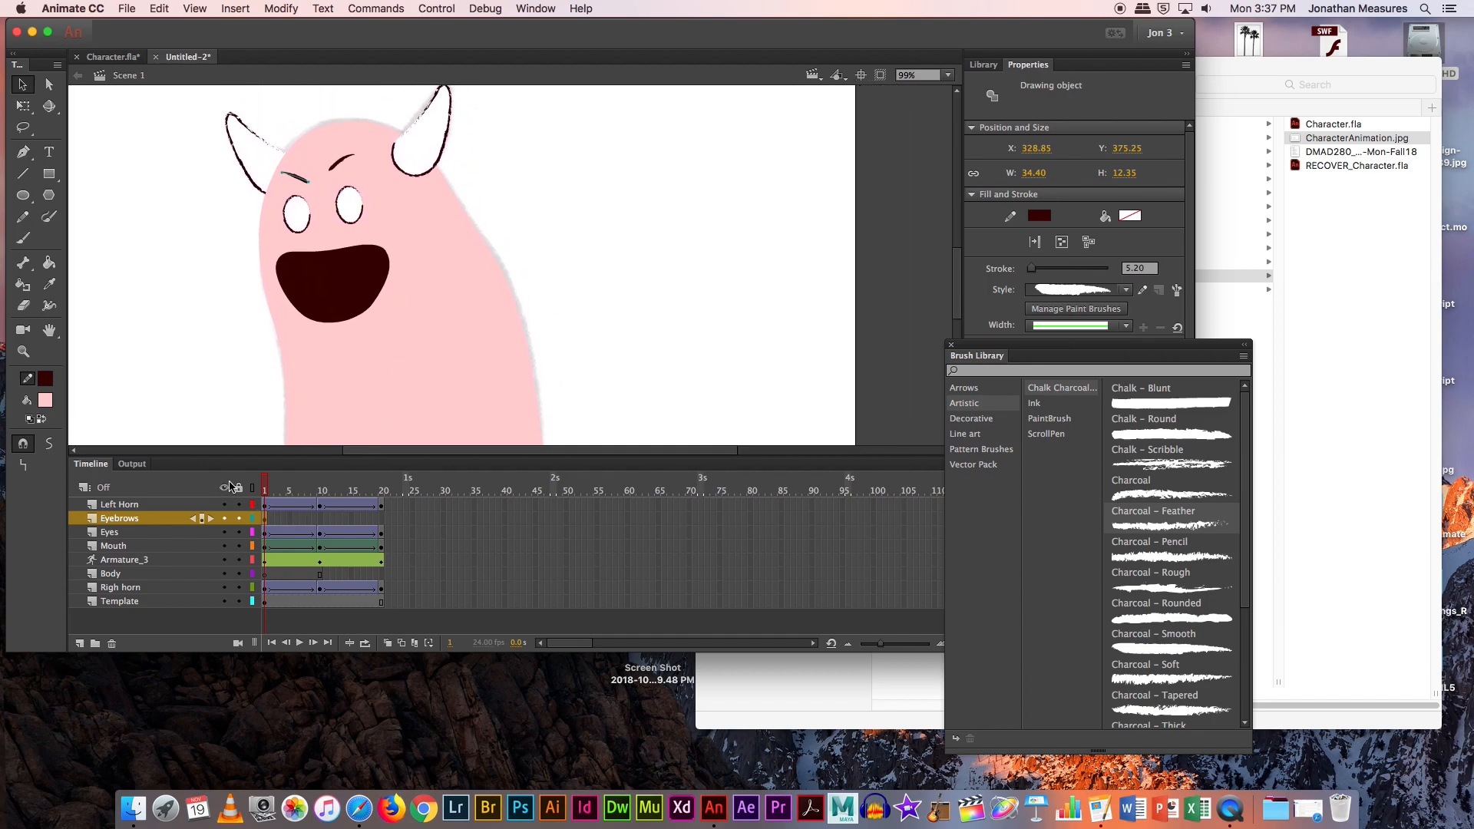
left_click(266, 505)
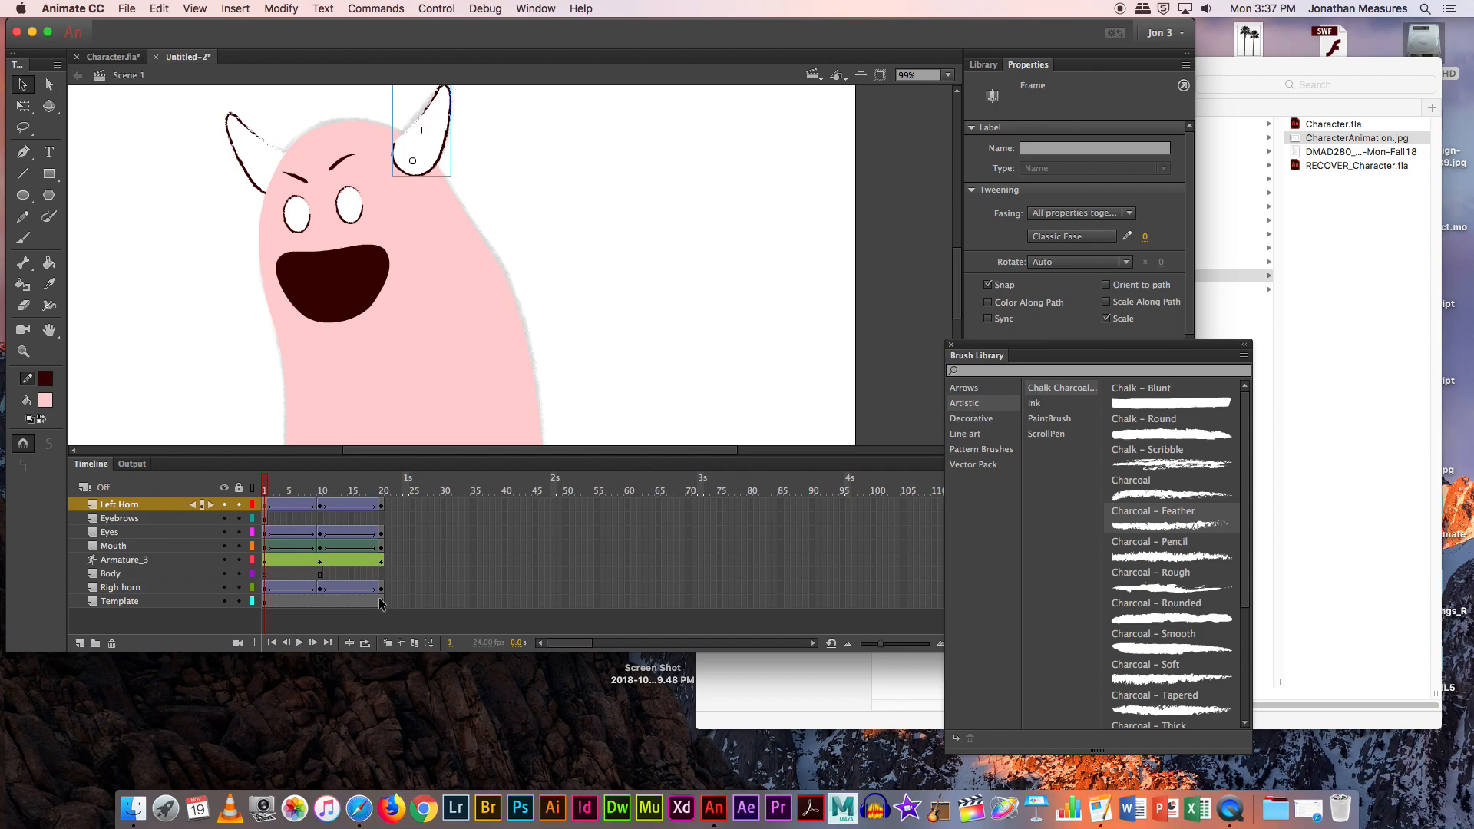
left_click_drag(390, 158, 387, 235)
left_click(386, 235)
key("super+minus")
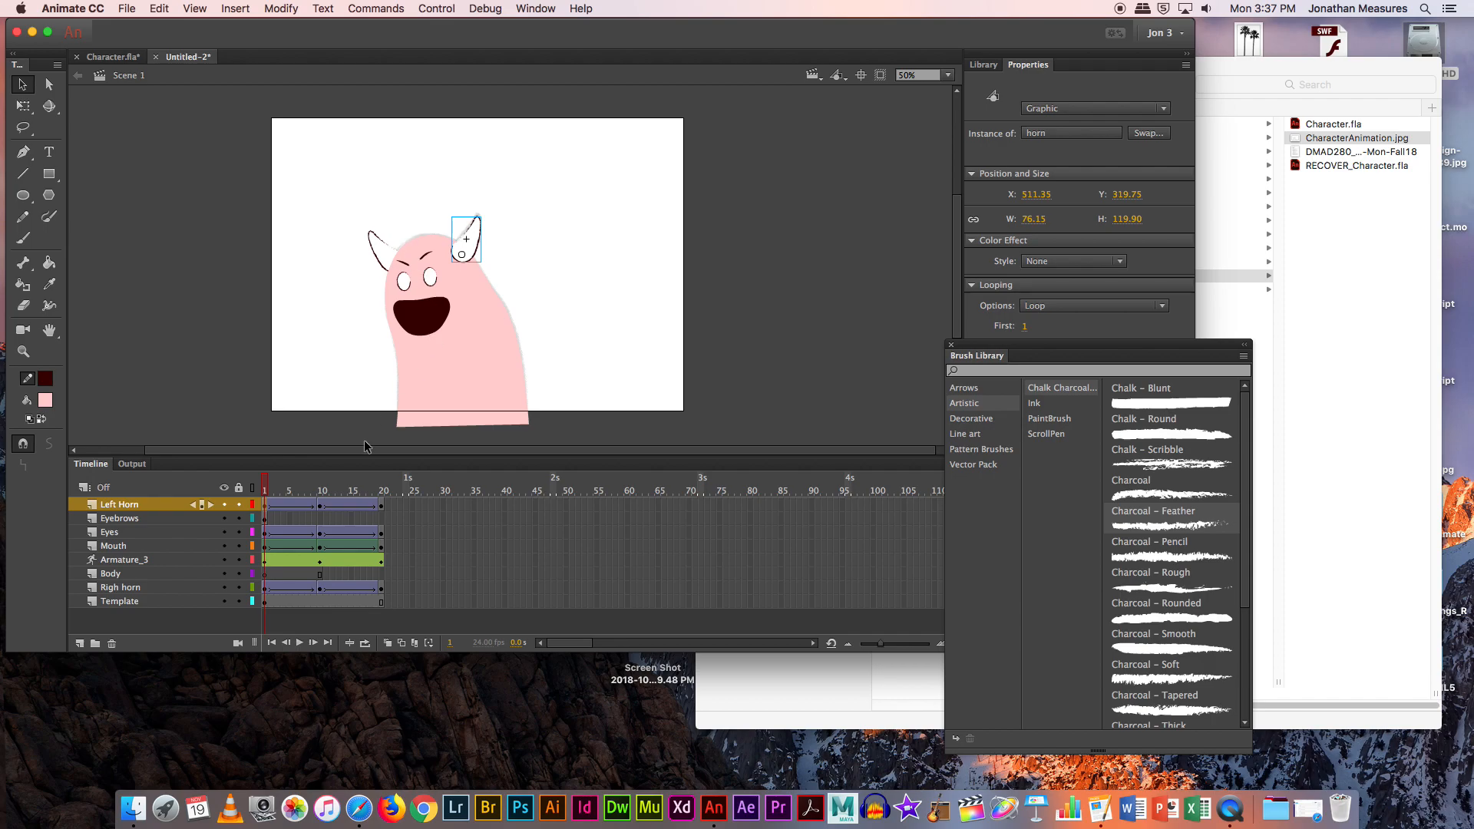
left_click(382, 518)
left_click_drag(382, 491, 256, 487)
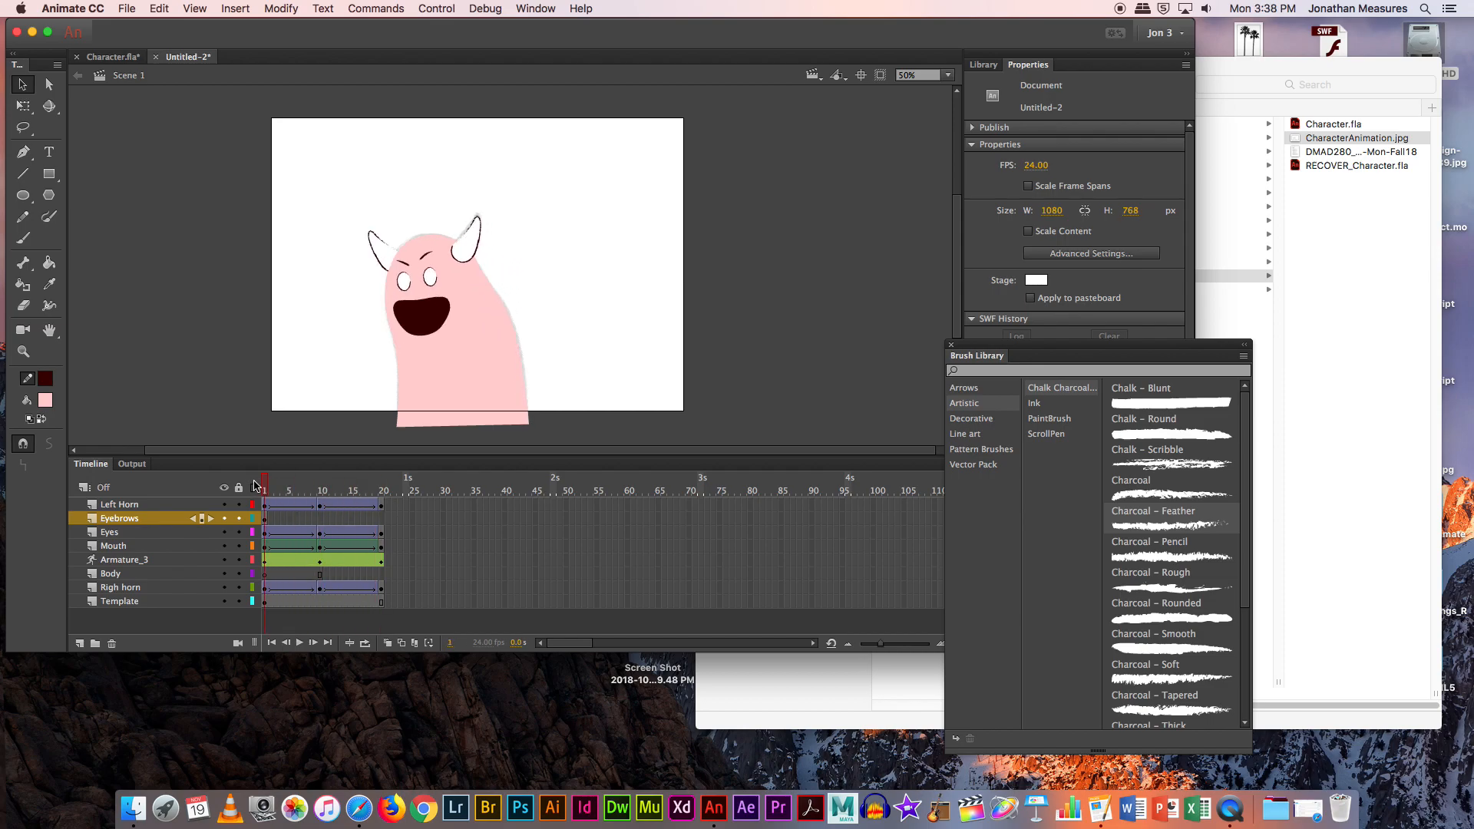
Step: Move the Brush Library clear of the tween properties and apply Cubic Ease In Out to both classic tweens on the Left Horn layer
left_click(283, 506)
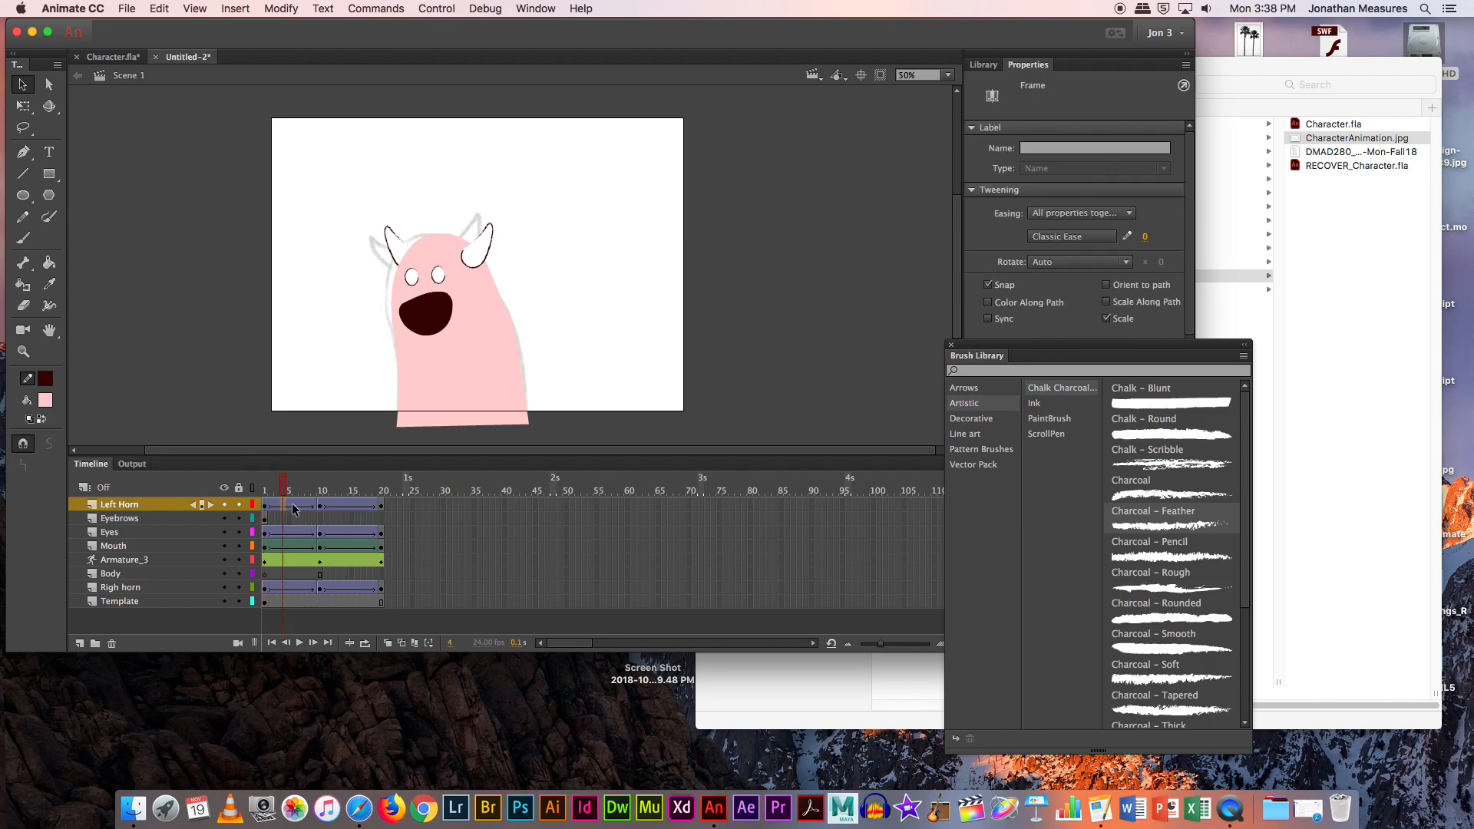
left_click(288, 589)
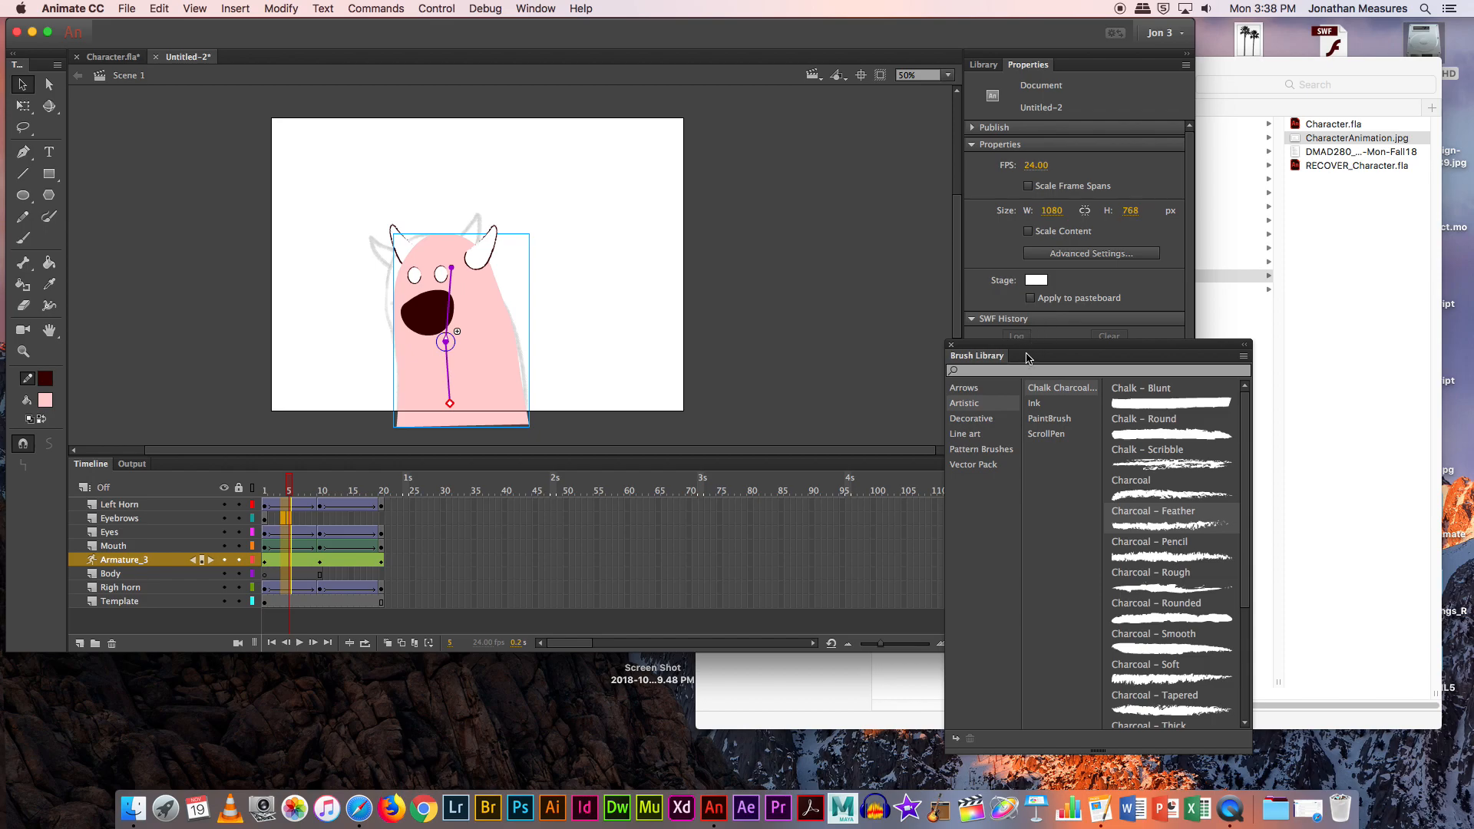
mouse_move(1027, 354)
left_mouse_down()
mouse_move(1050, 426)
mouse_move(1050, 570)
left_mouse_up()
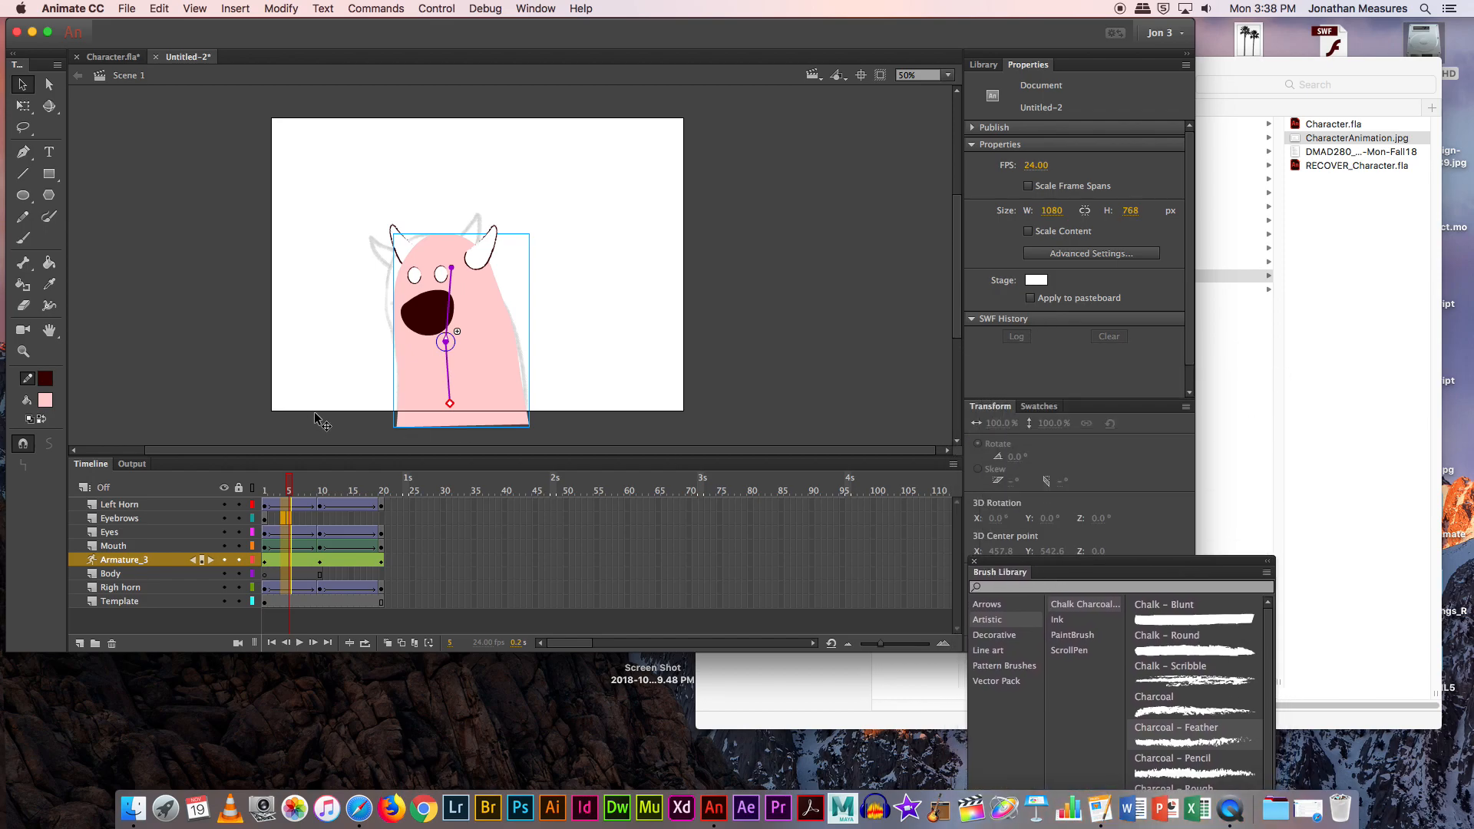
left_click(285, 506)
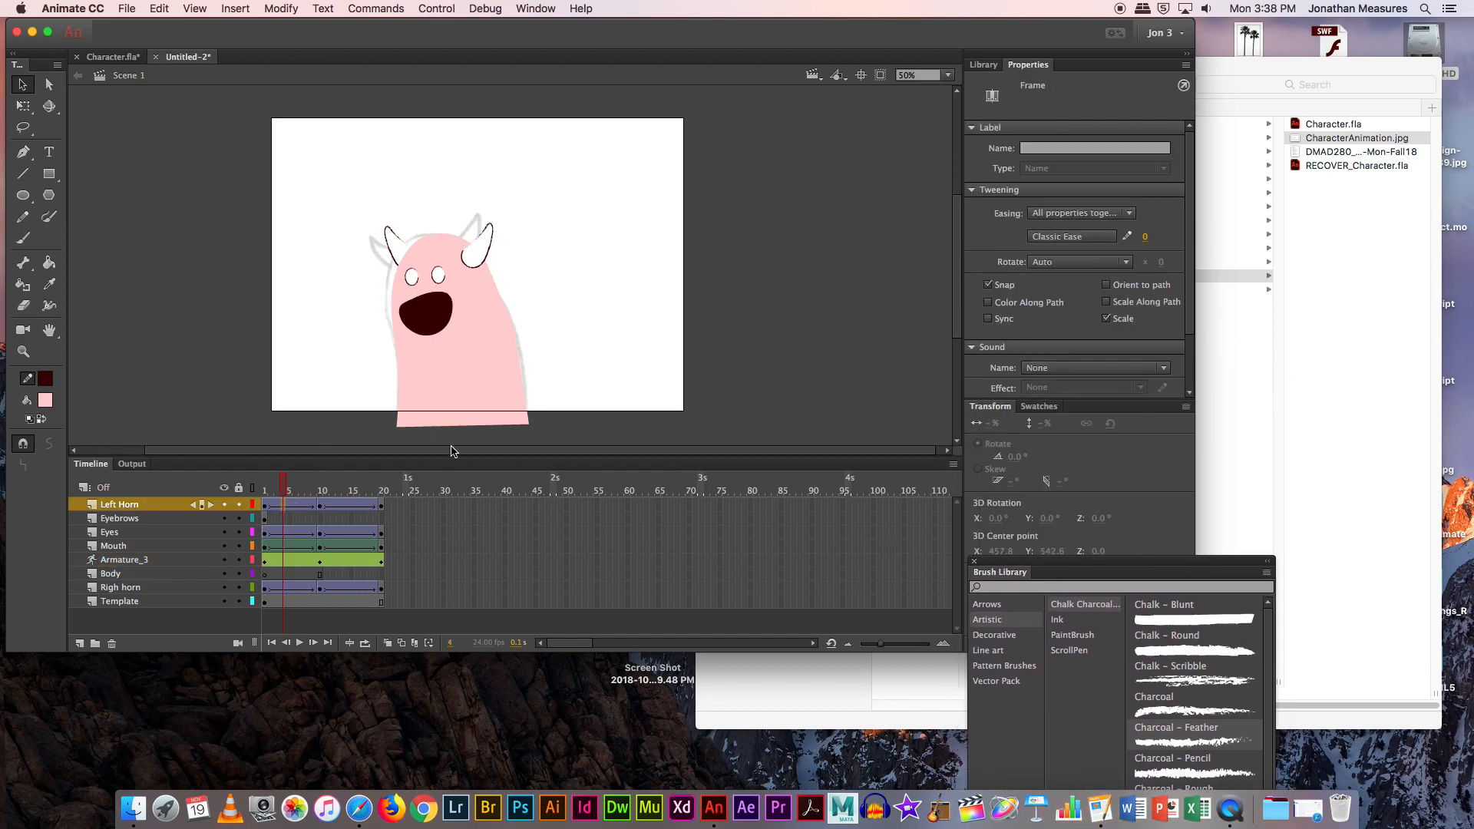
left_click_drag(357, 505, 290, 507)
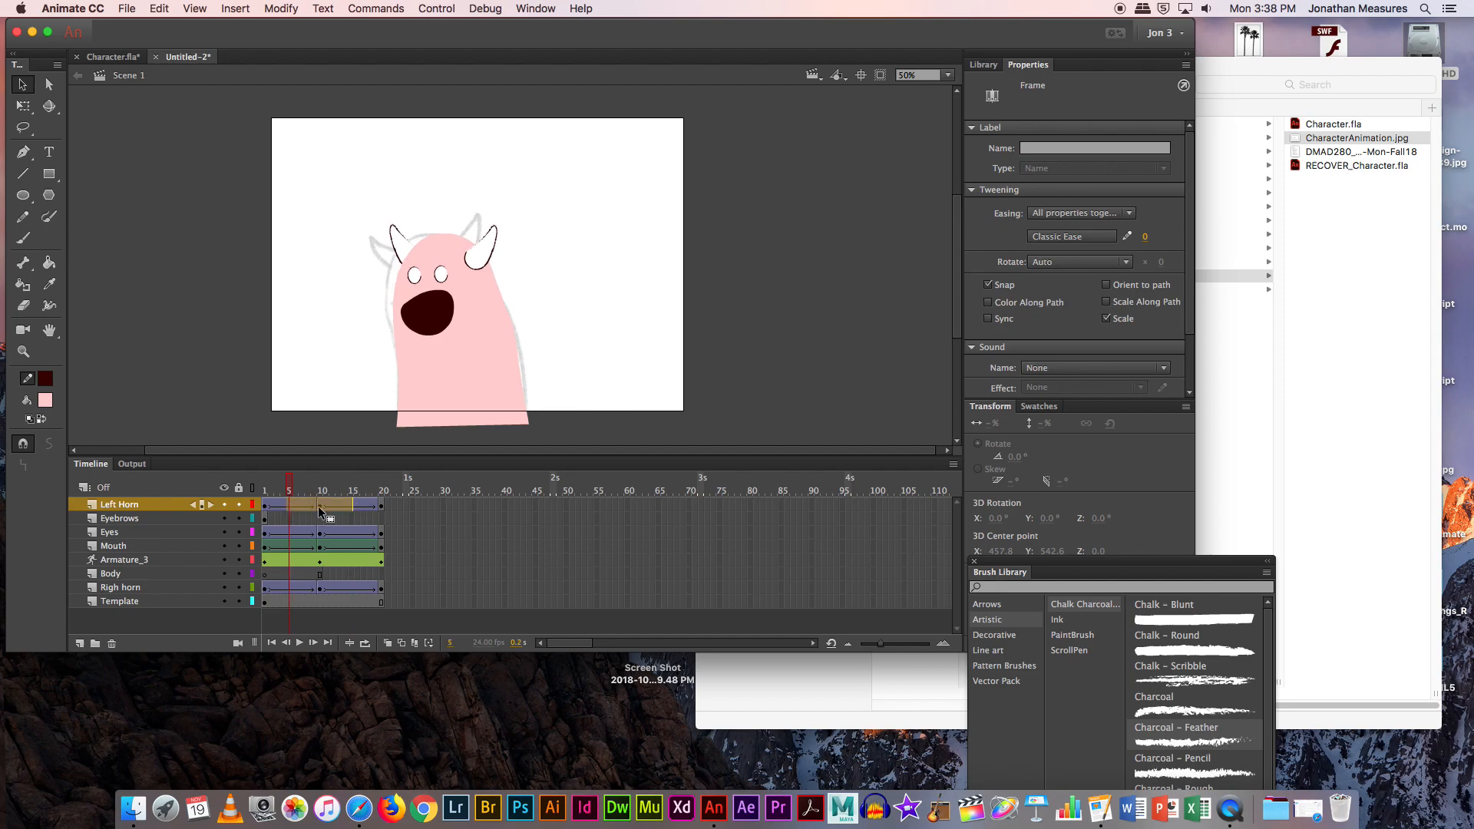
left_click(1064, 238)
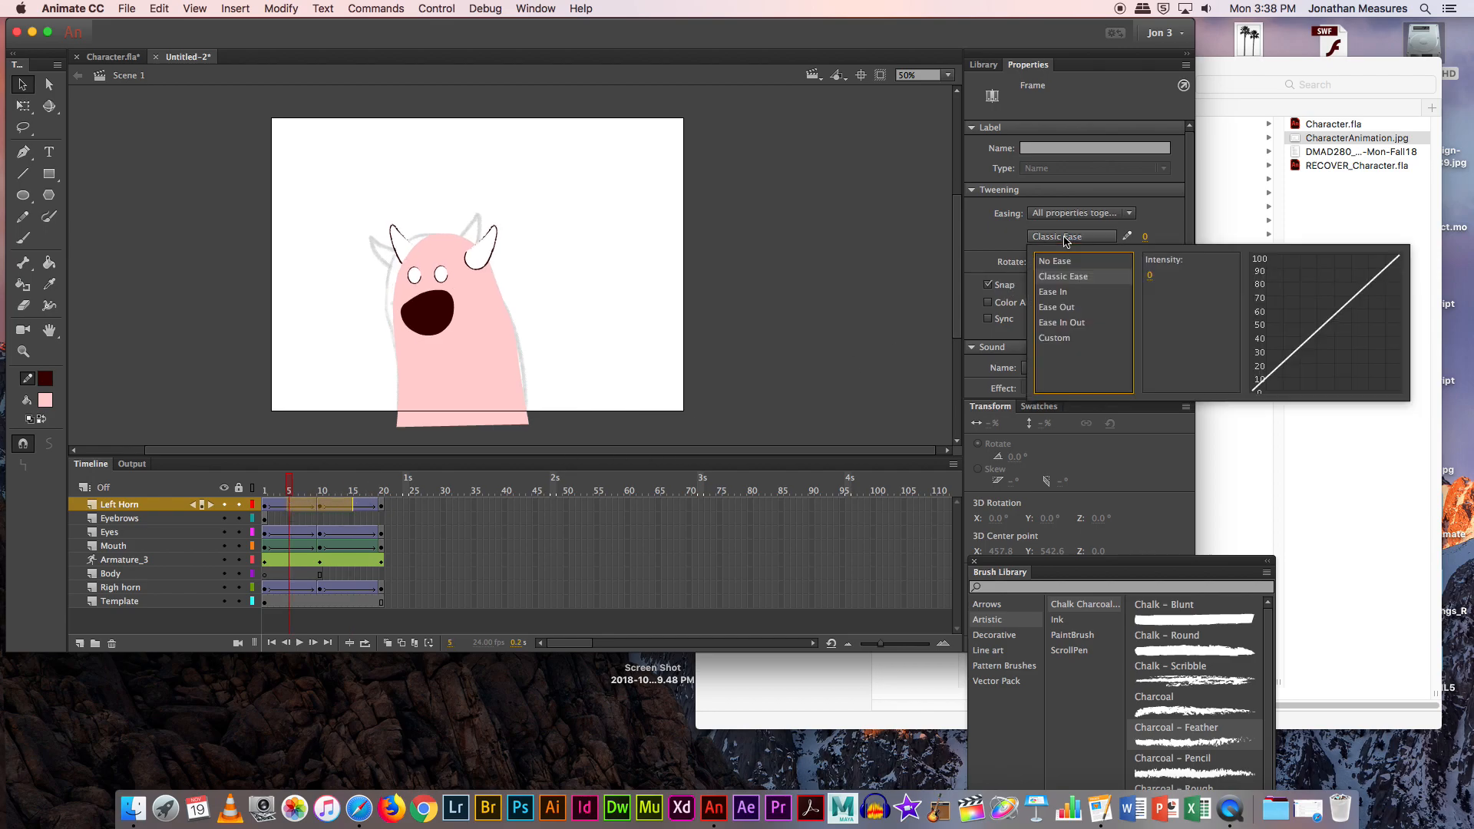
mouse_move(1074, 324)
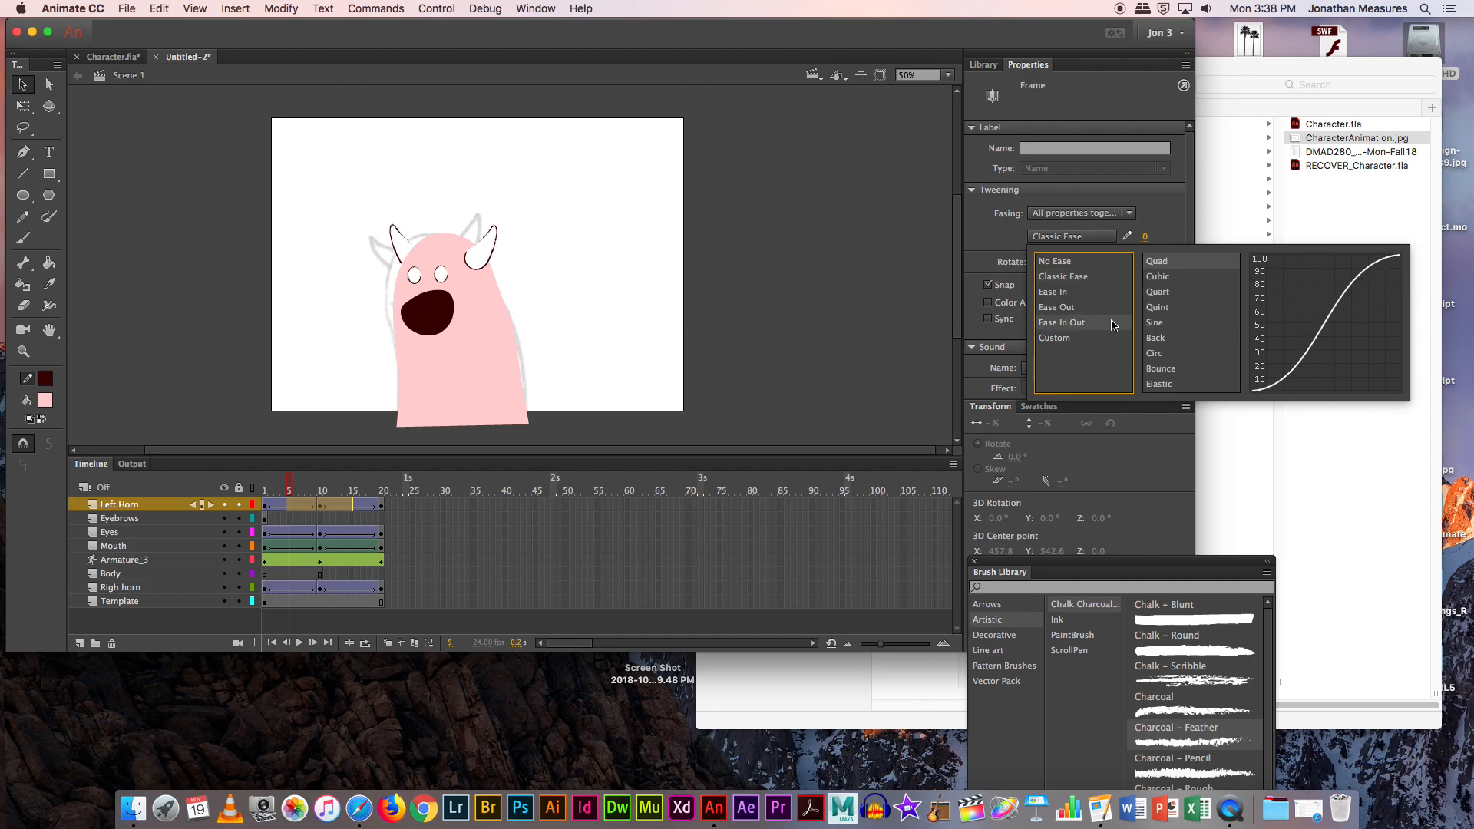
double_click(1172, 277)
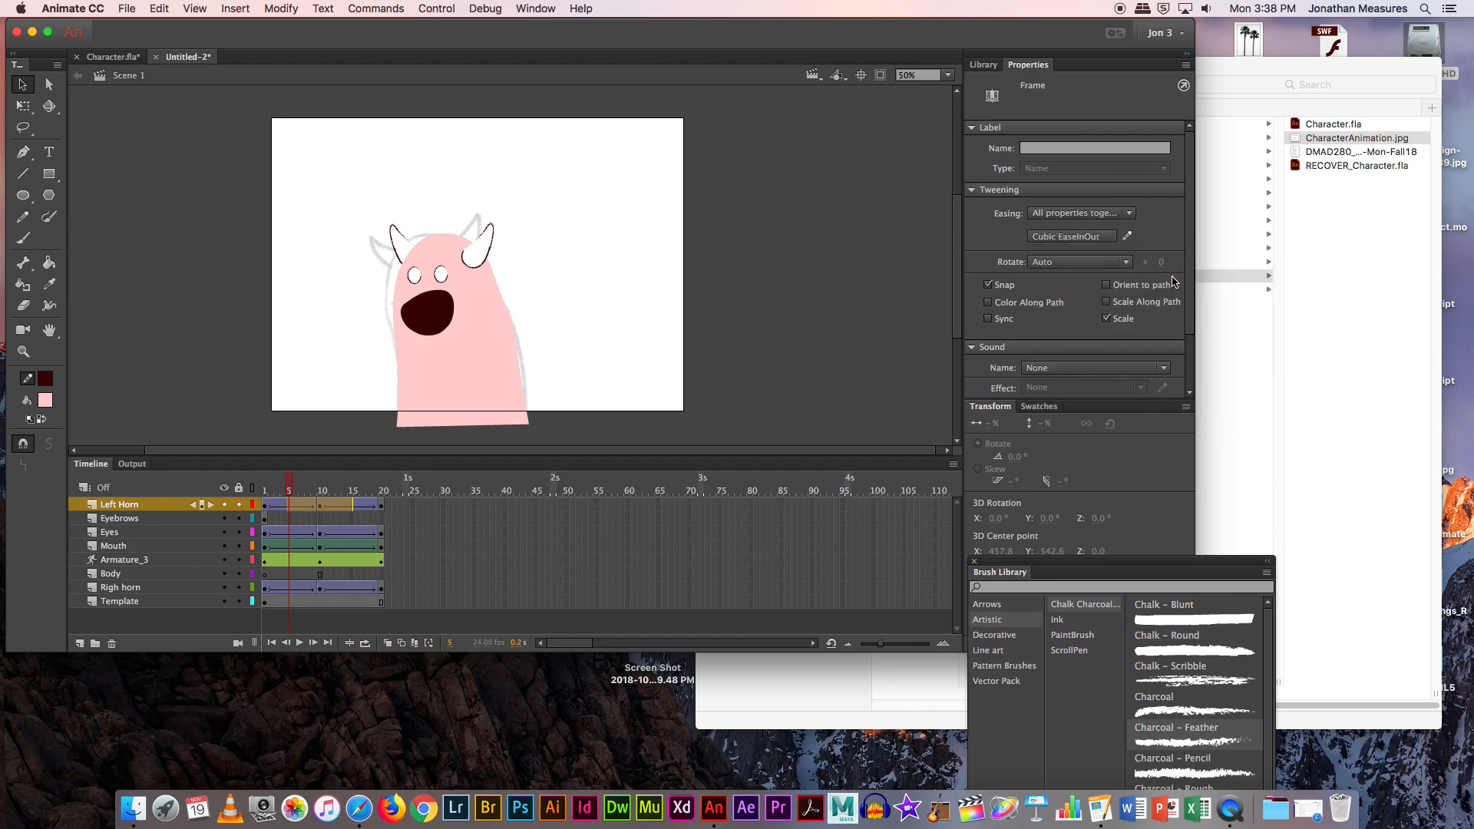
Step: Apply Cubic Ease In Out to both classic tweens on the Eyes layer
left_click(292, 533)
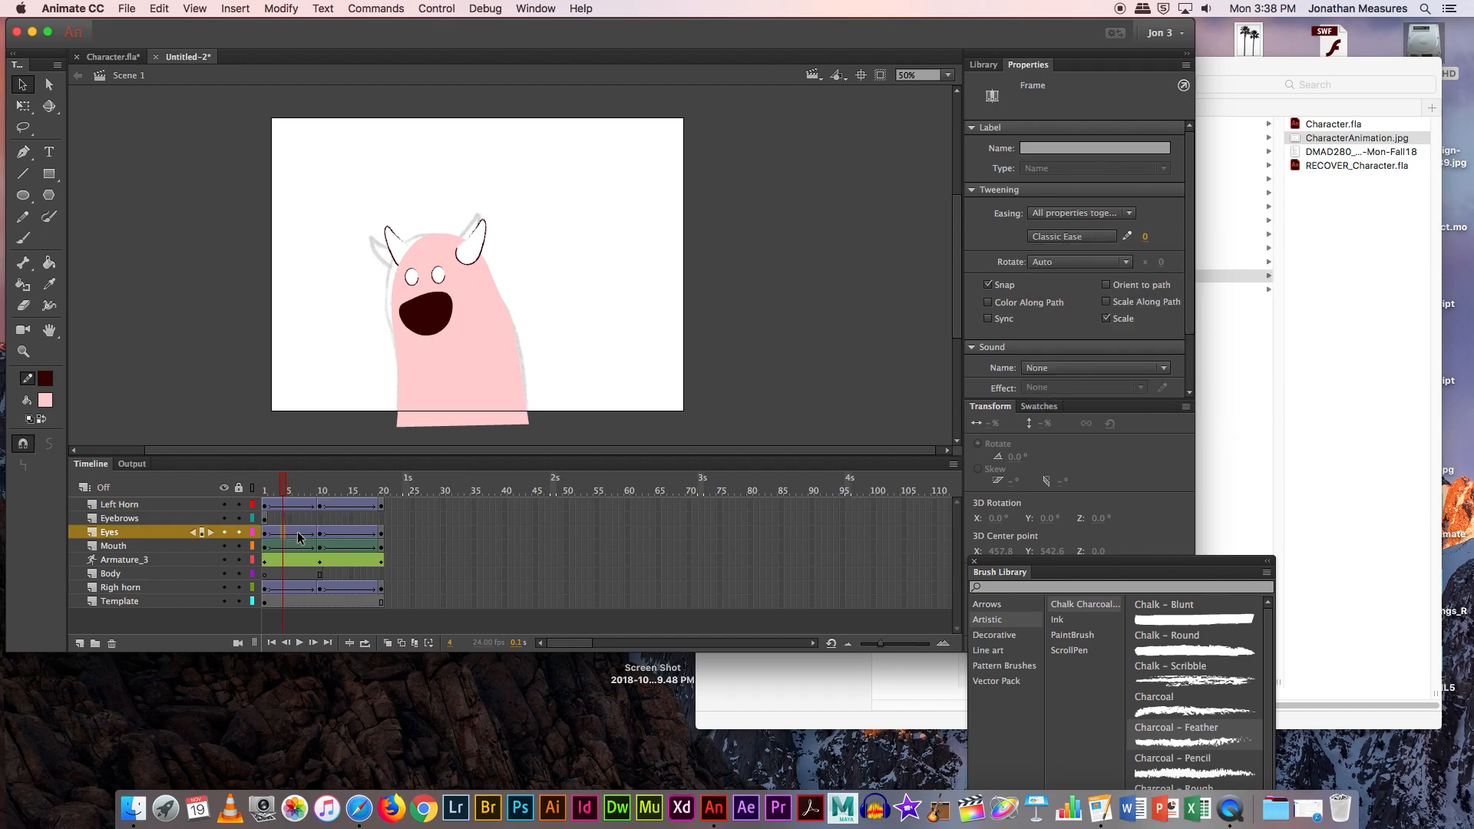
left_click(343, 533, "shift")
left_click(1069, 237)
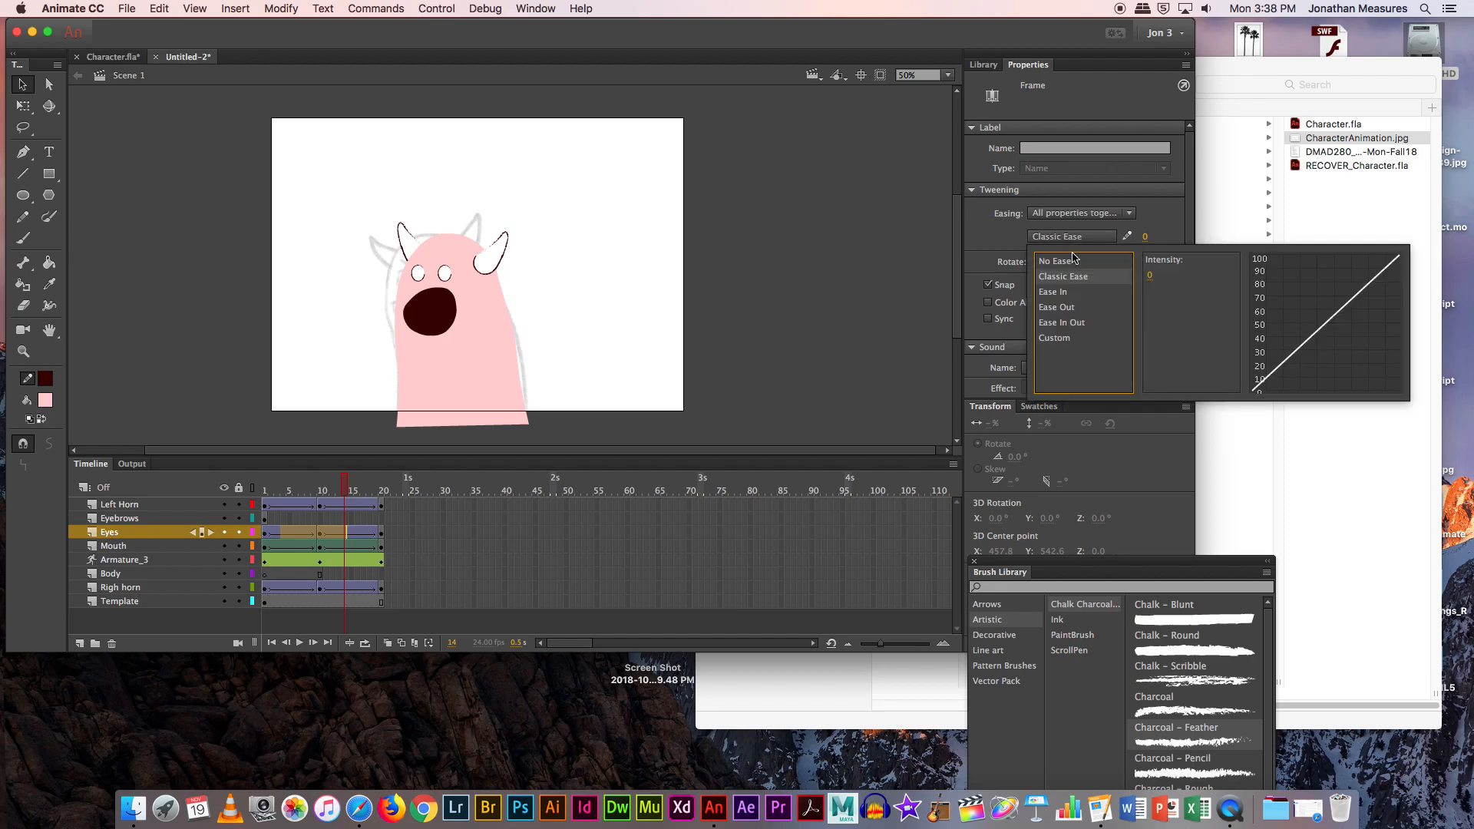
left_click(1061, 323)
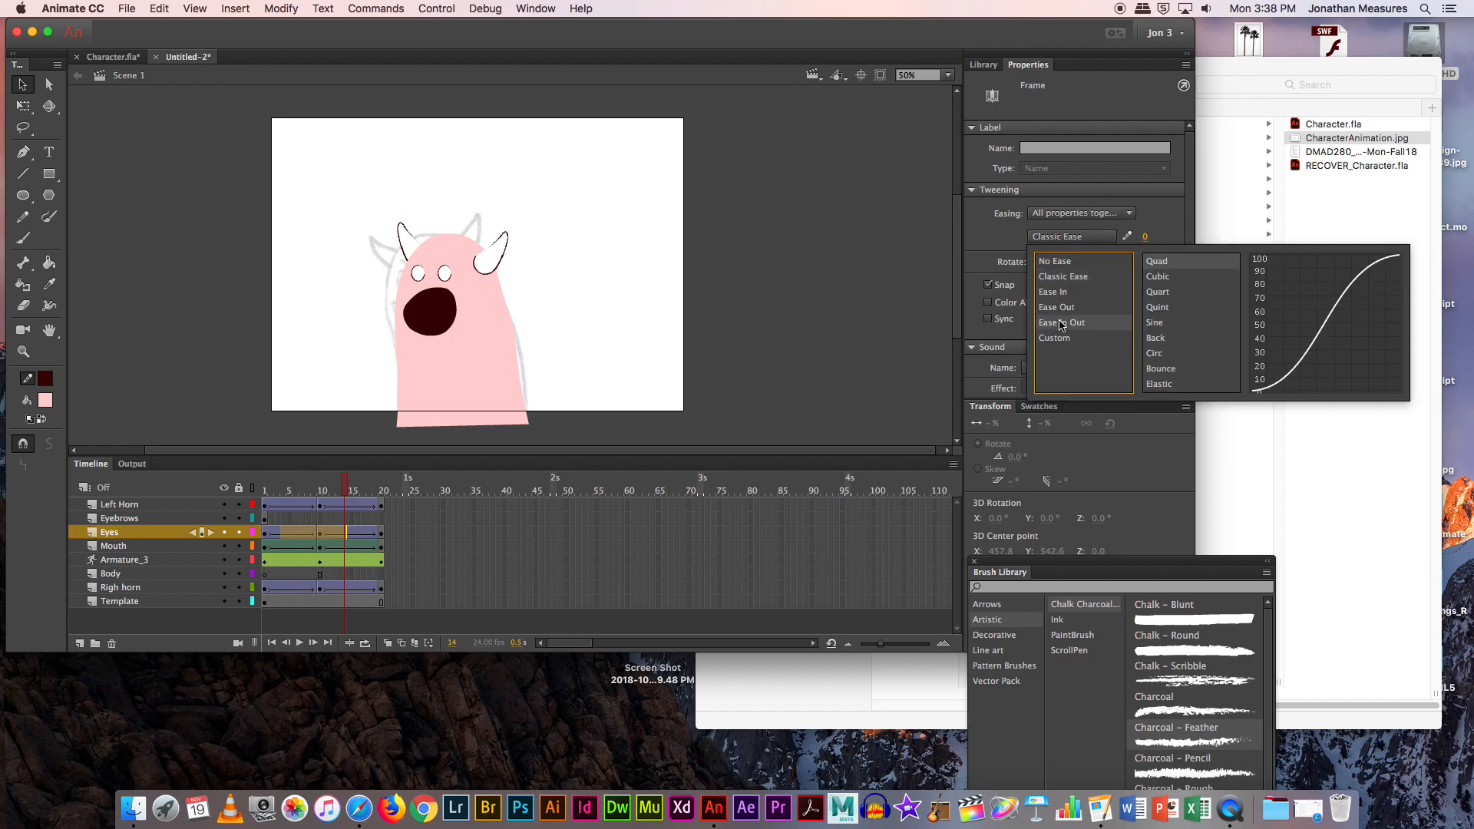
left_click(1160, 278)
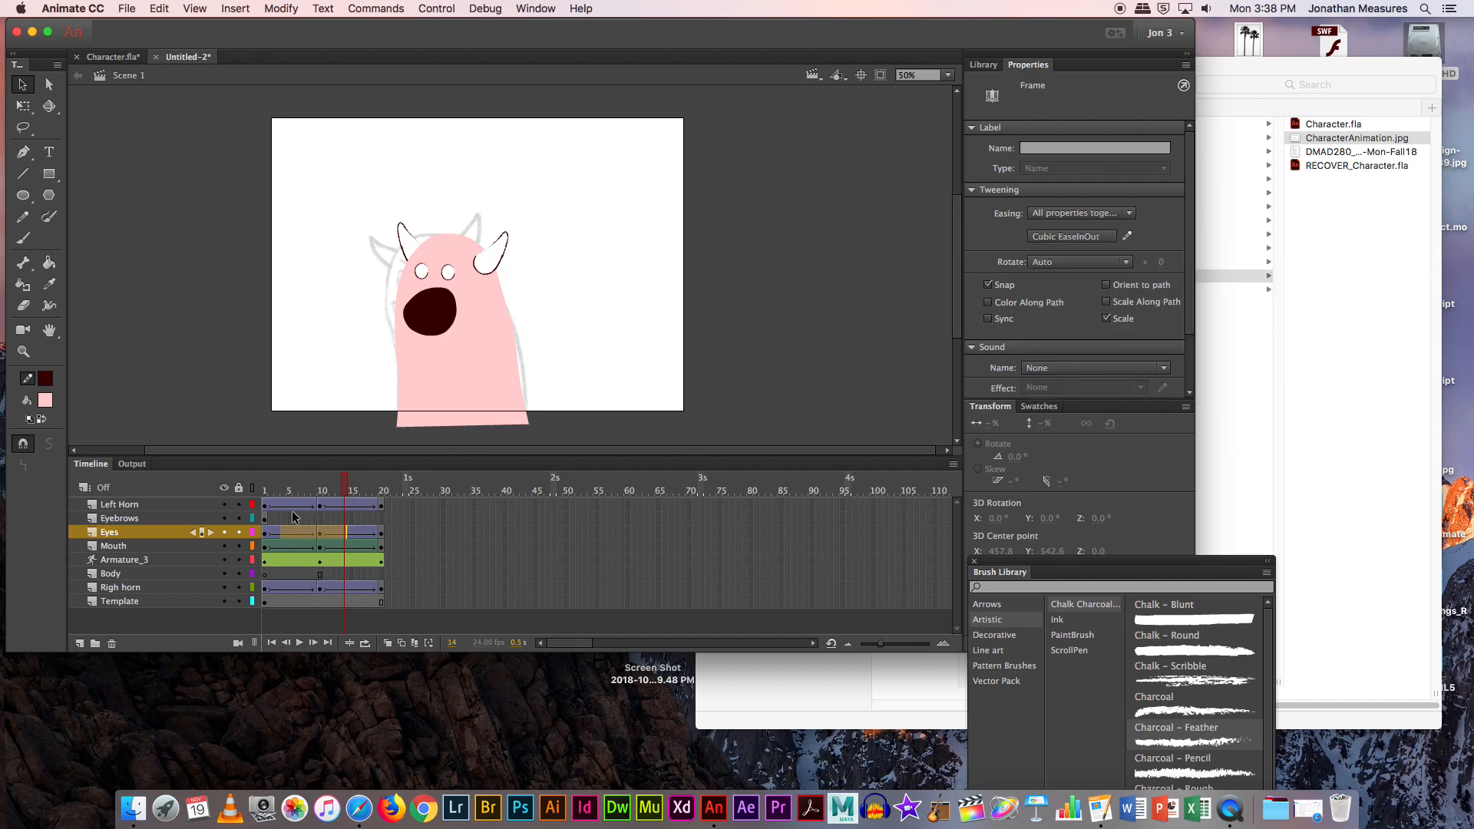
Step: Check the easing assigned to both tweens on the Left Horn and Eyes layers
left_click(296, 506)
left_click(353, 506, "shift")
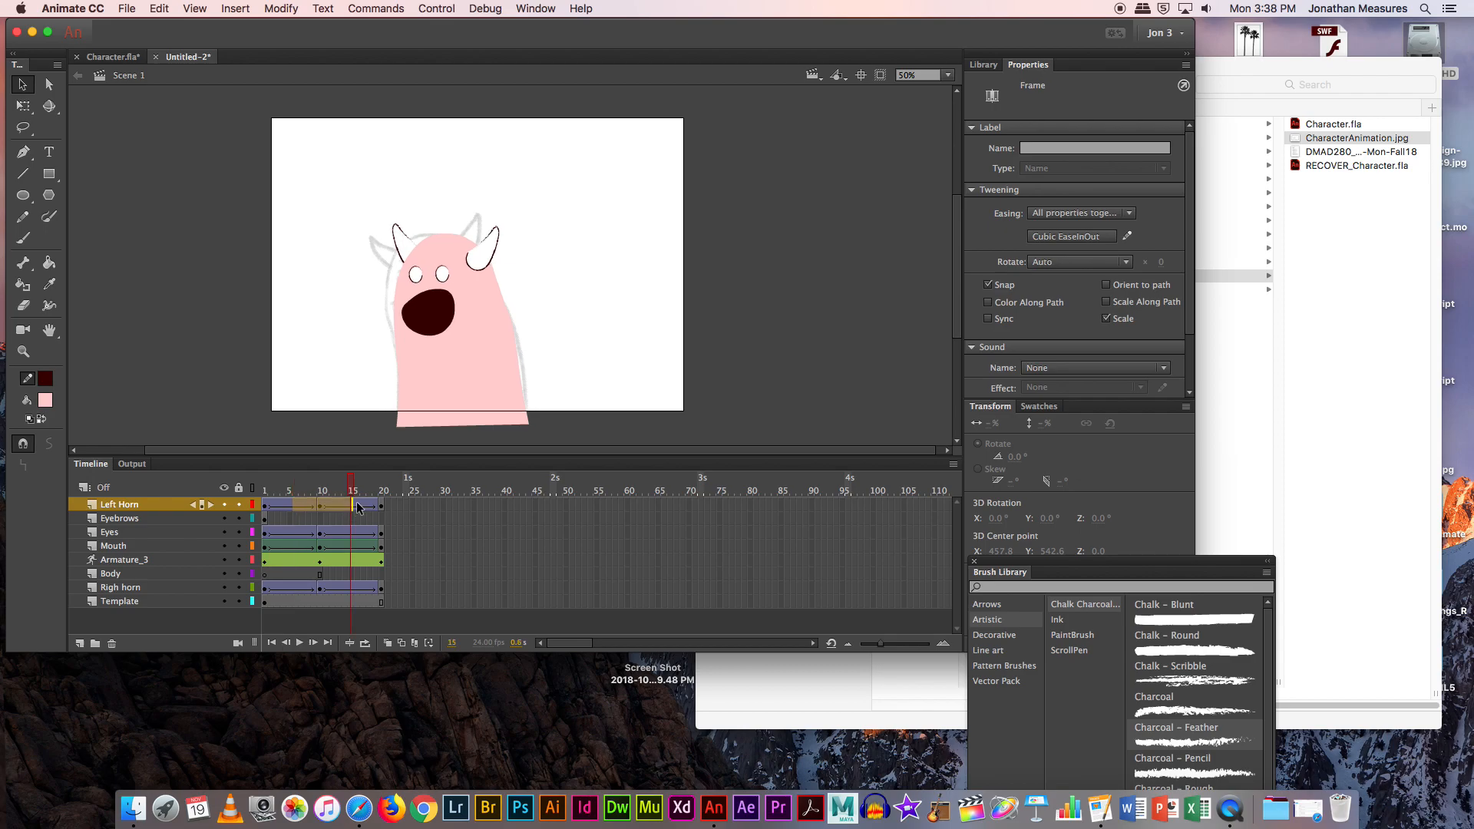
left_click(1096, 238)
left_click(289, 545)
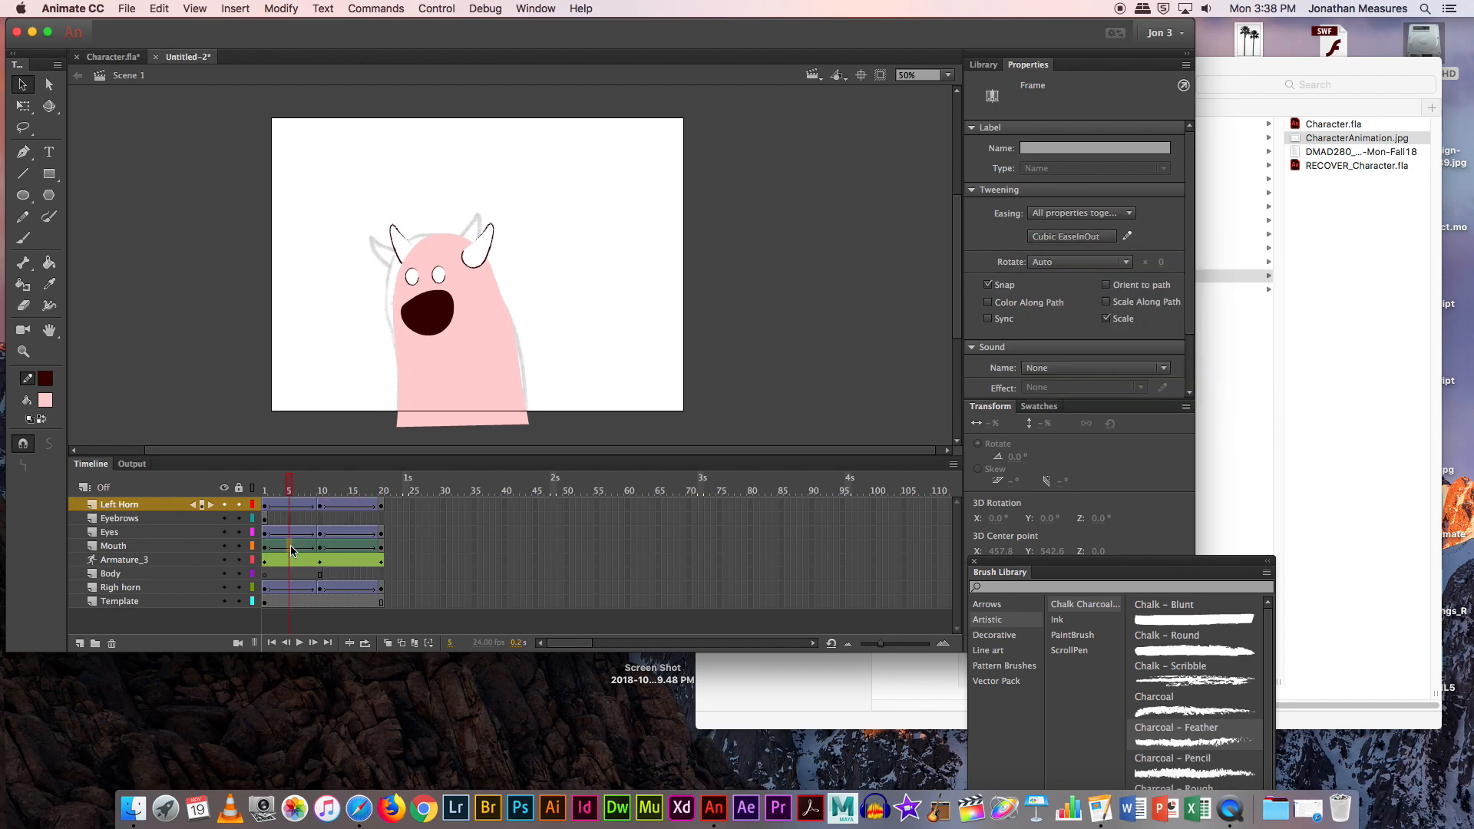
left_click(302, 532)
left_click(358, 533, "shift")
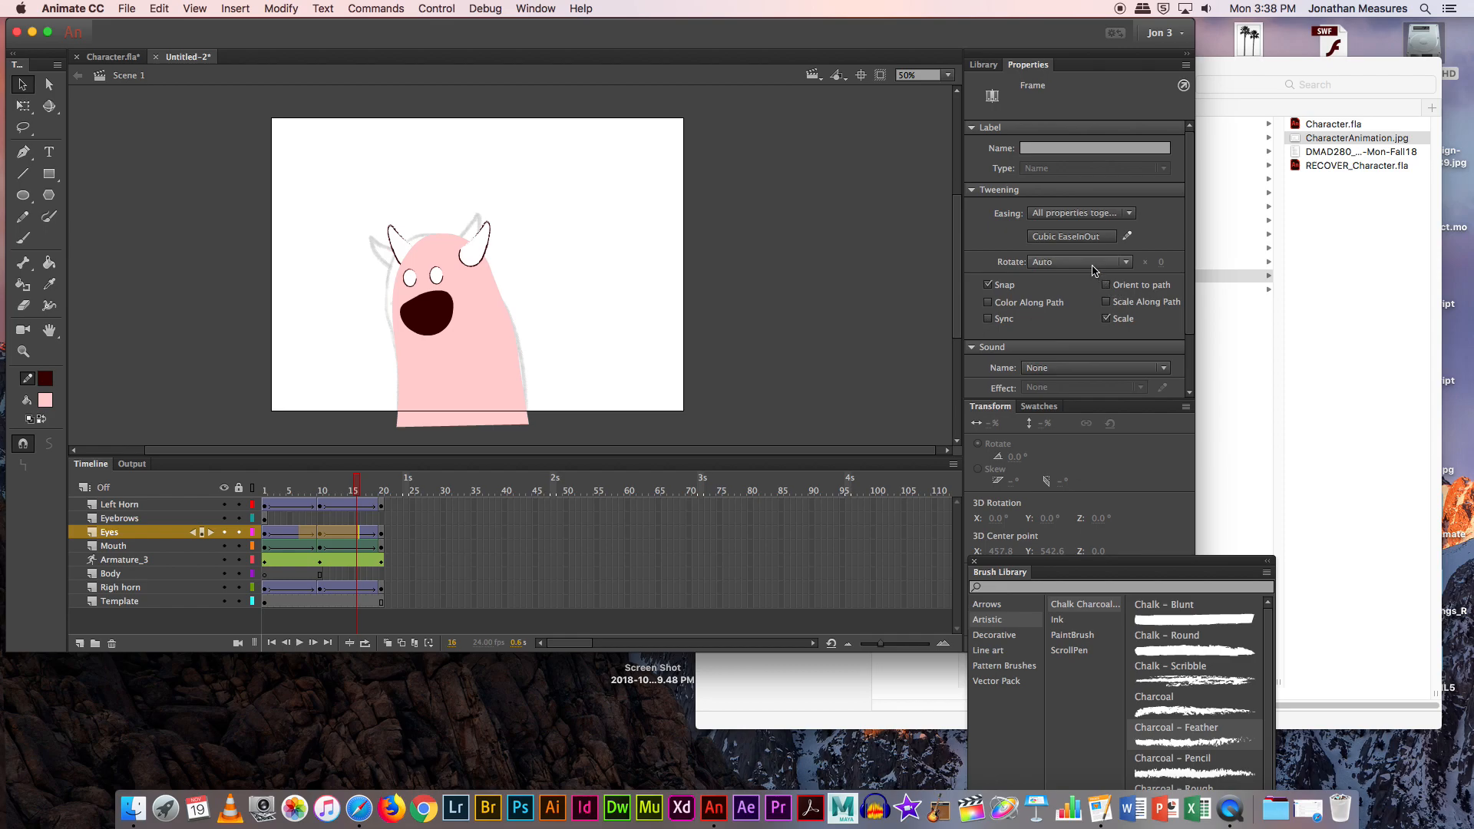
Step: Apply Cubic Ease In Out to both shape tweens on the Mouth layer
left_click(289, 547)
left_click(358, 546, "shift")
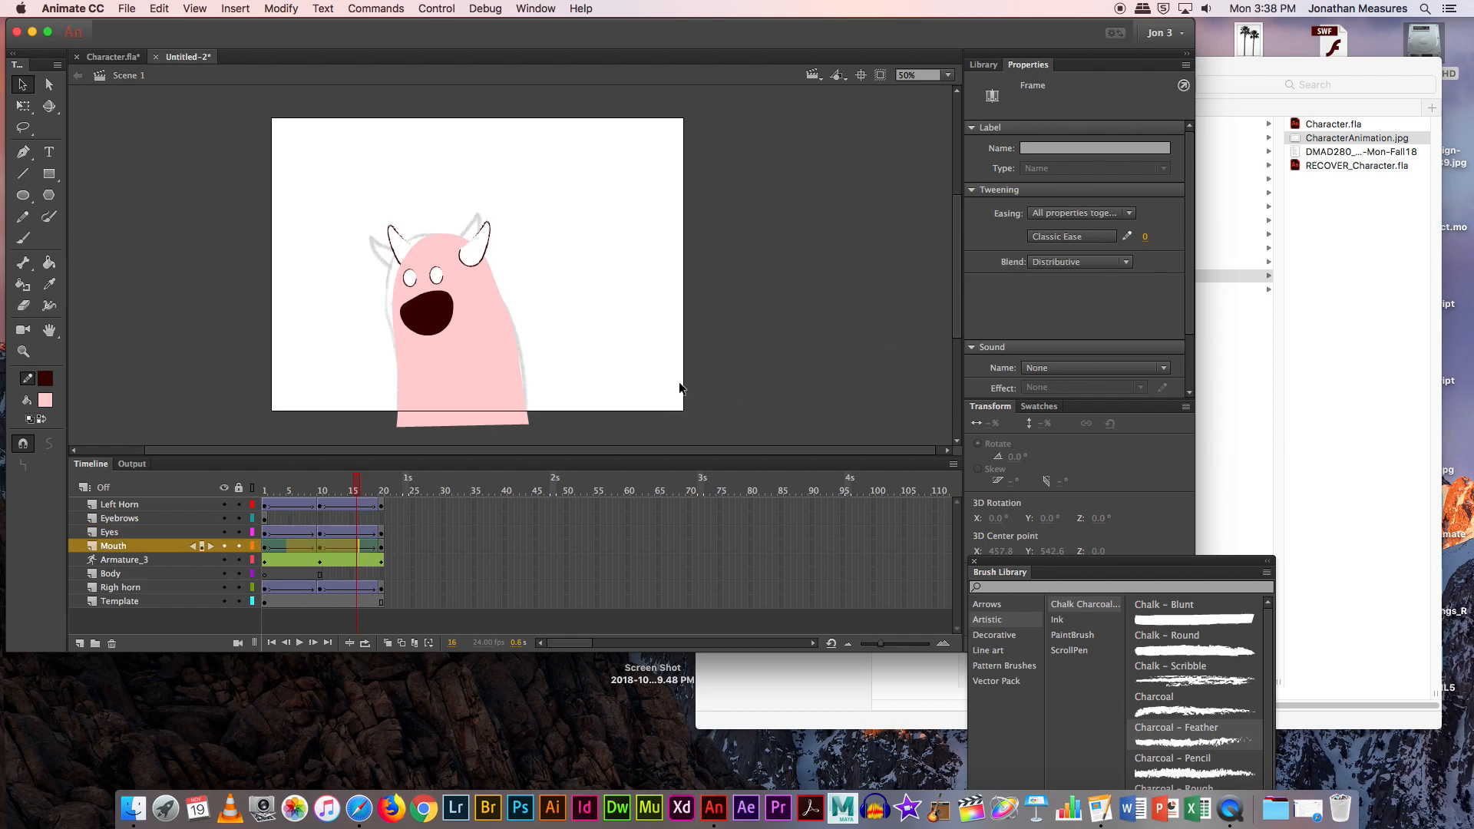
left_click(1058, 237)
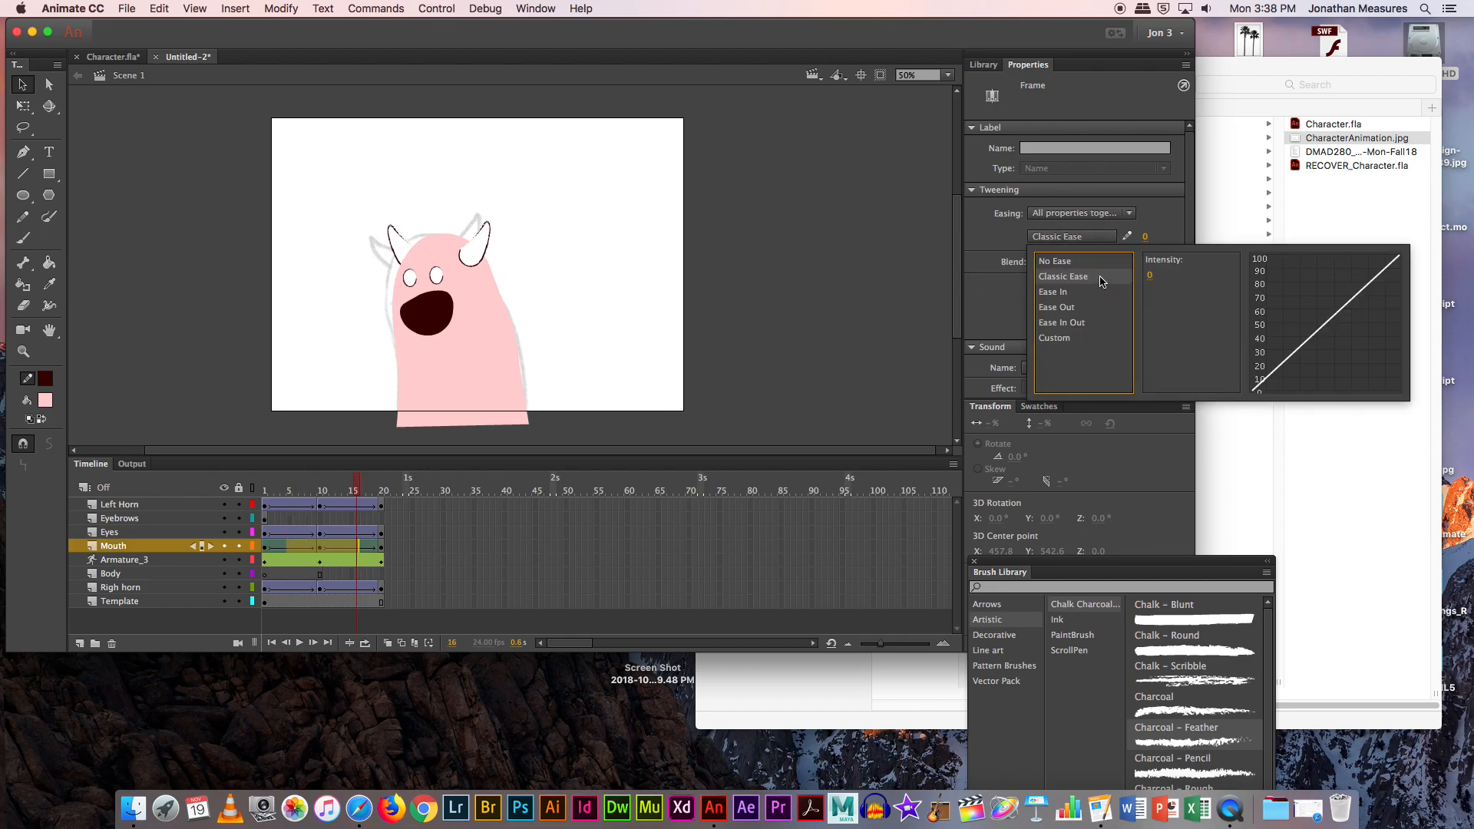
left_click(1067, 323)
left_click(1164, 280)
left_click(1167, 282)
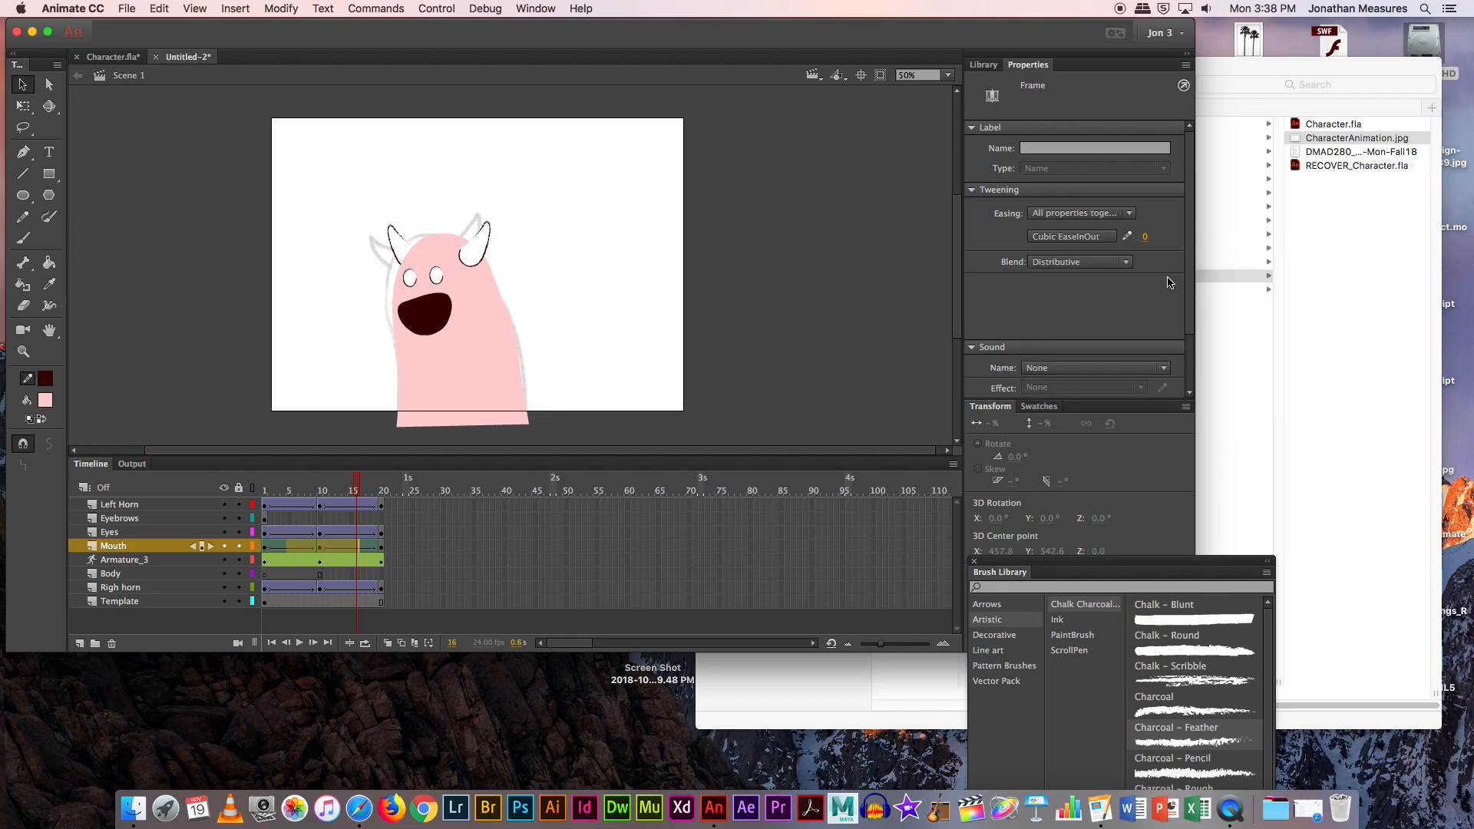
Step: Play the animation and review the ease types available for both pose spans on the Armature_3 layer
left_click(294, 560)
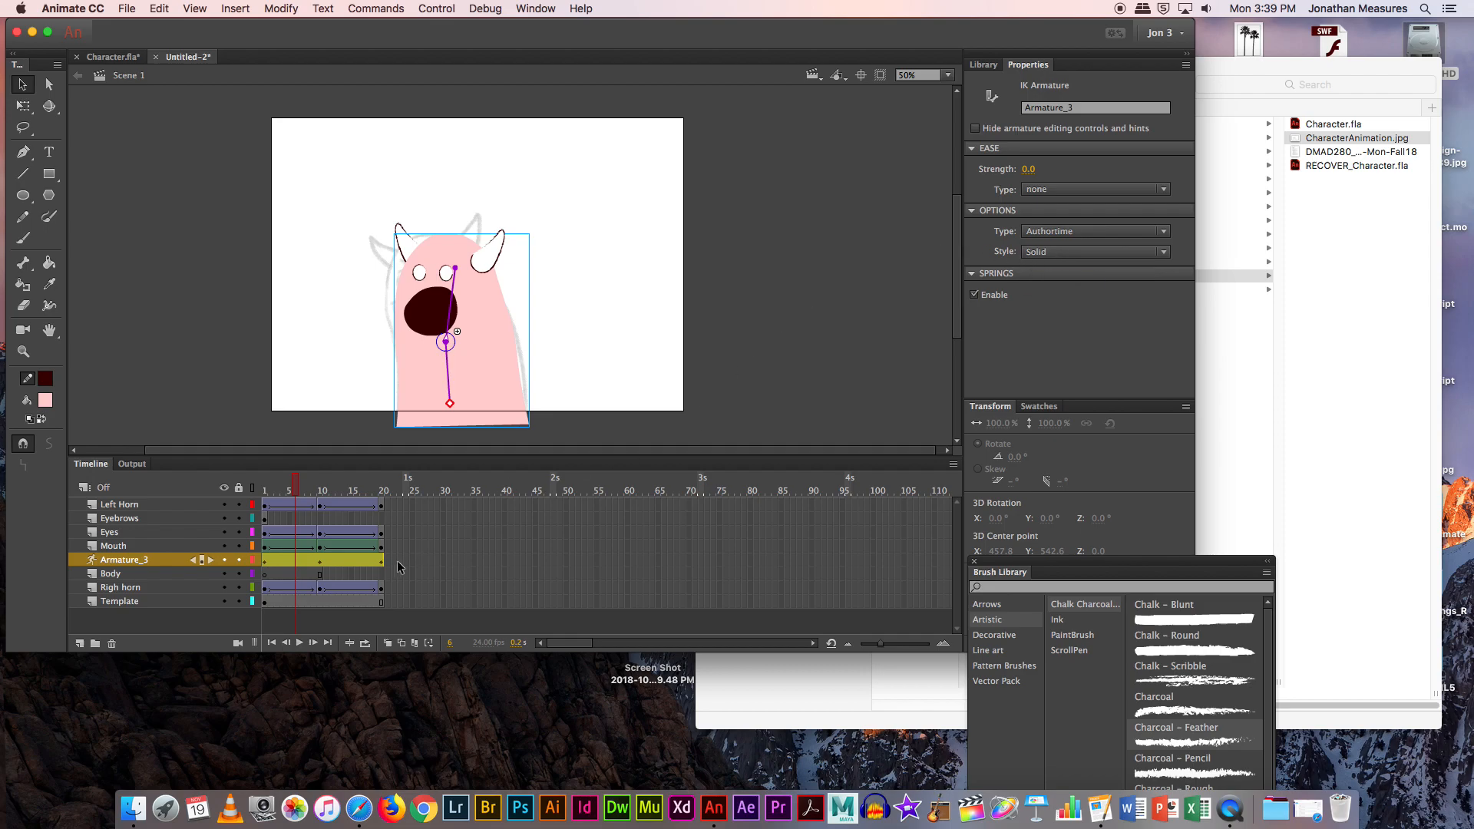
key("Return")
left_click(284, 561)
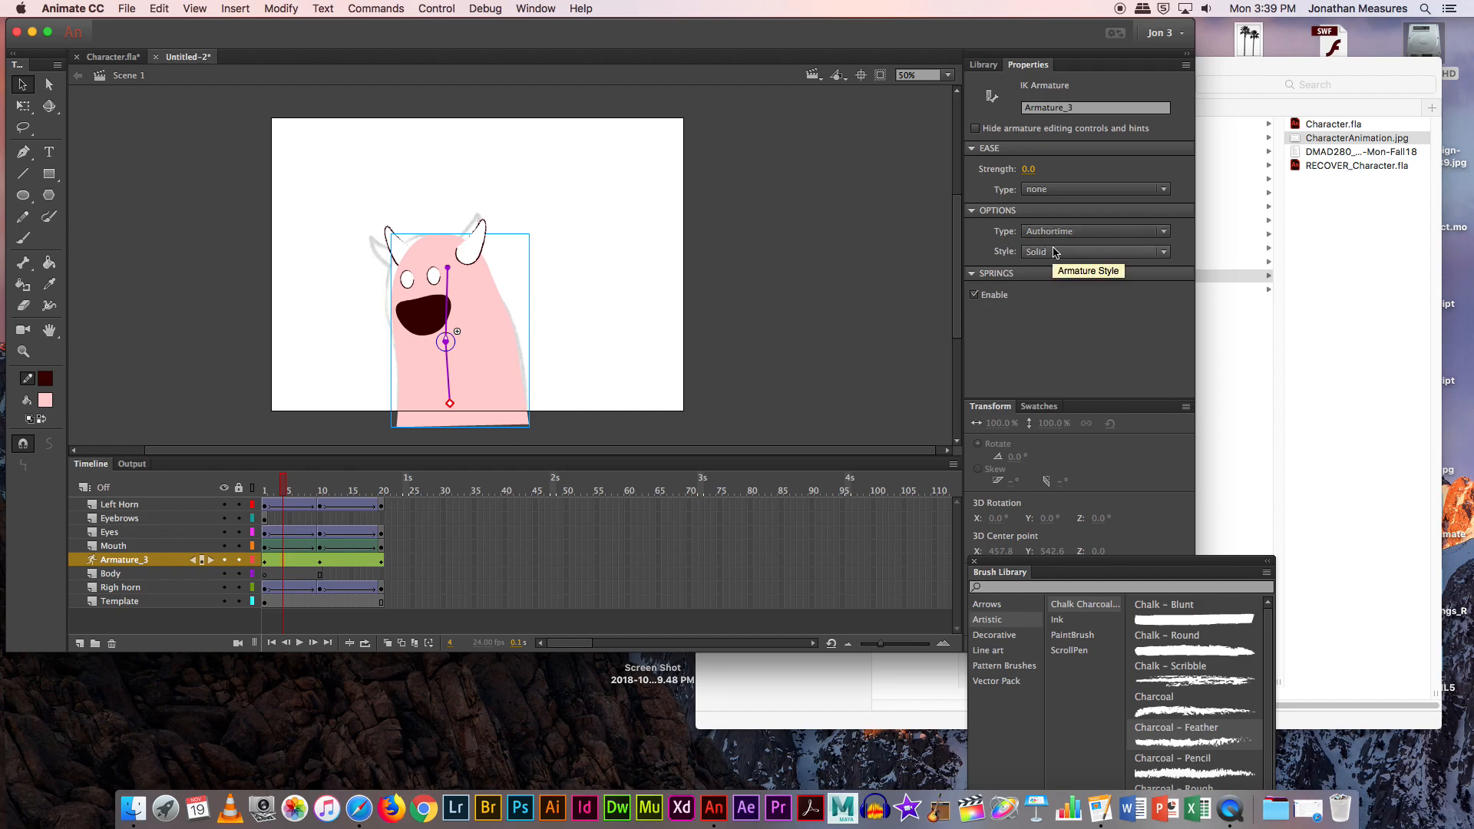
left_click(1051, 190)
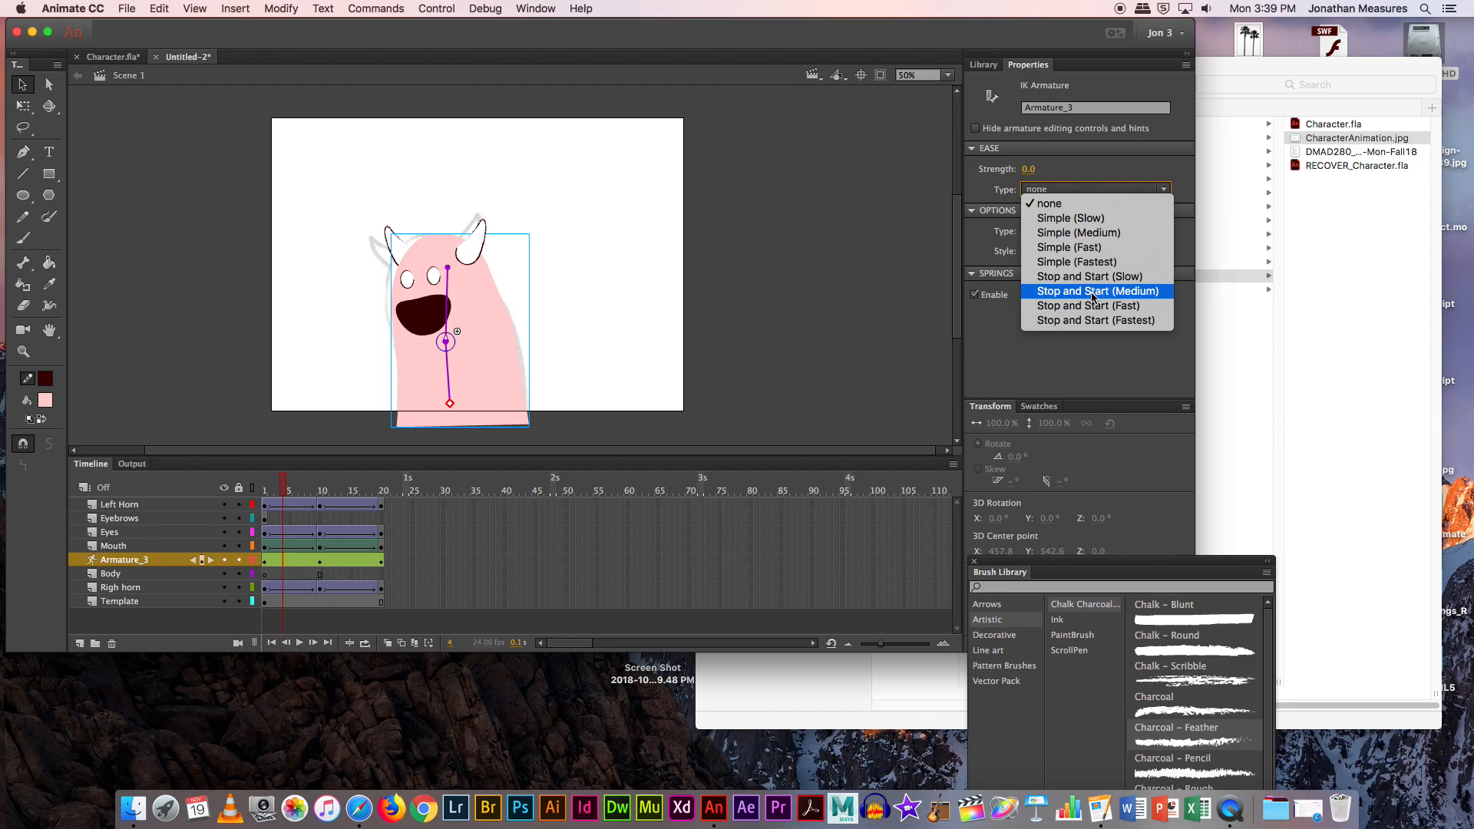
left_click(1075, 307)
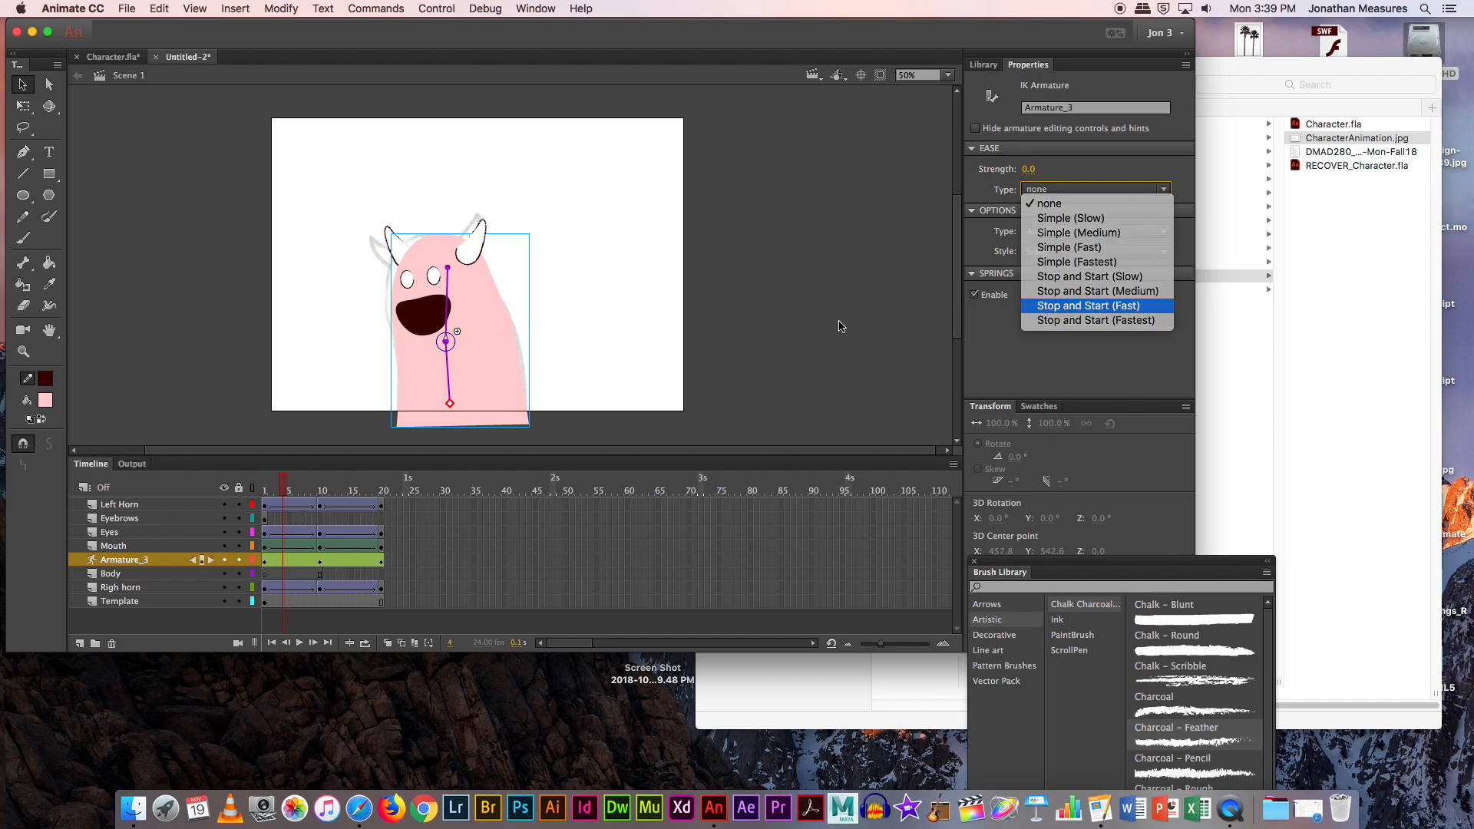
left_click(338, 568)
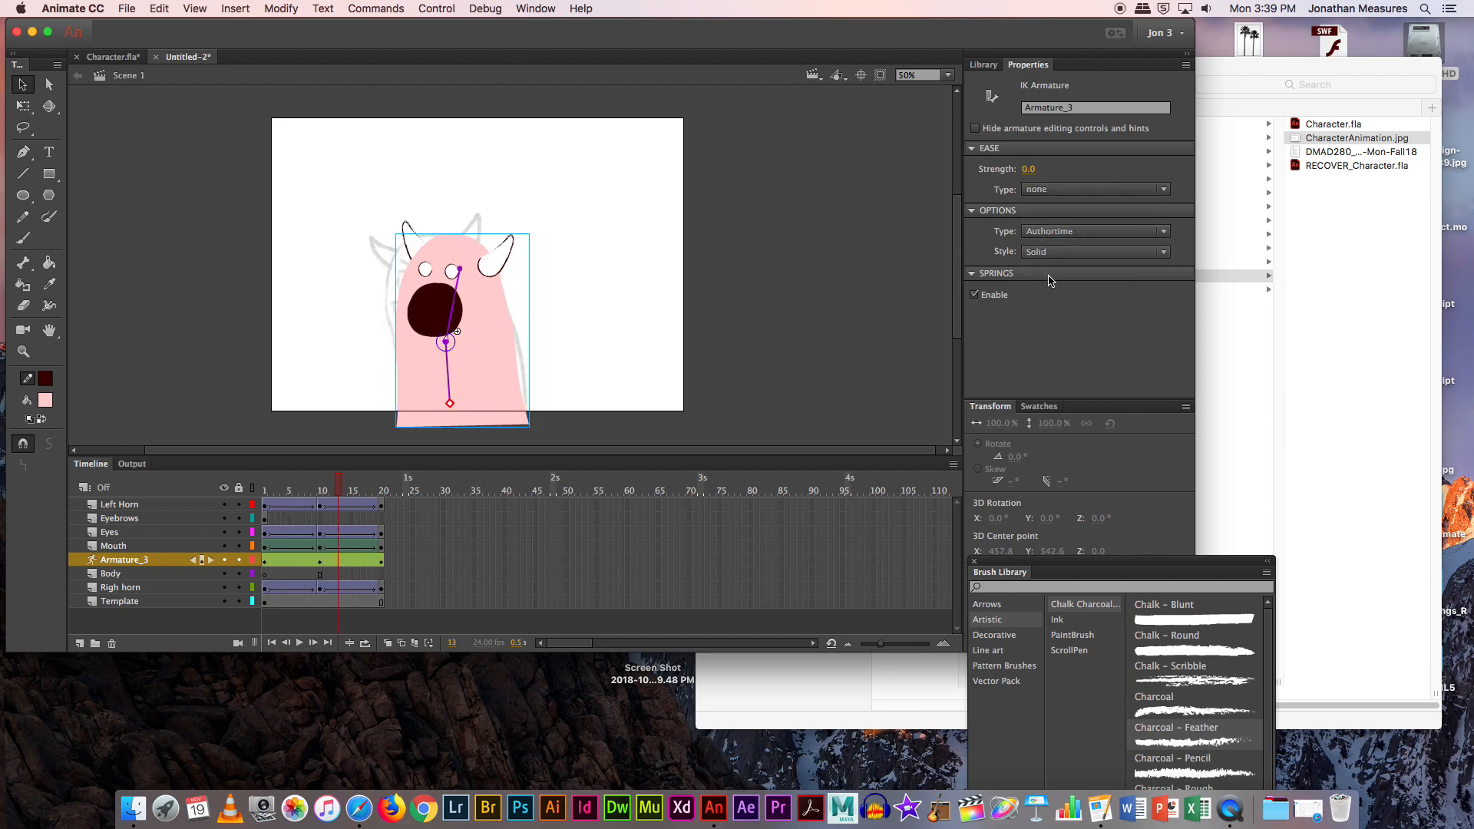
left_click(1048, 192)
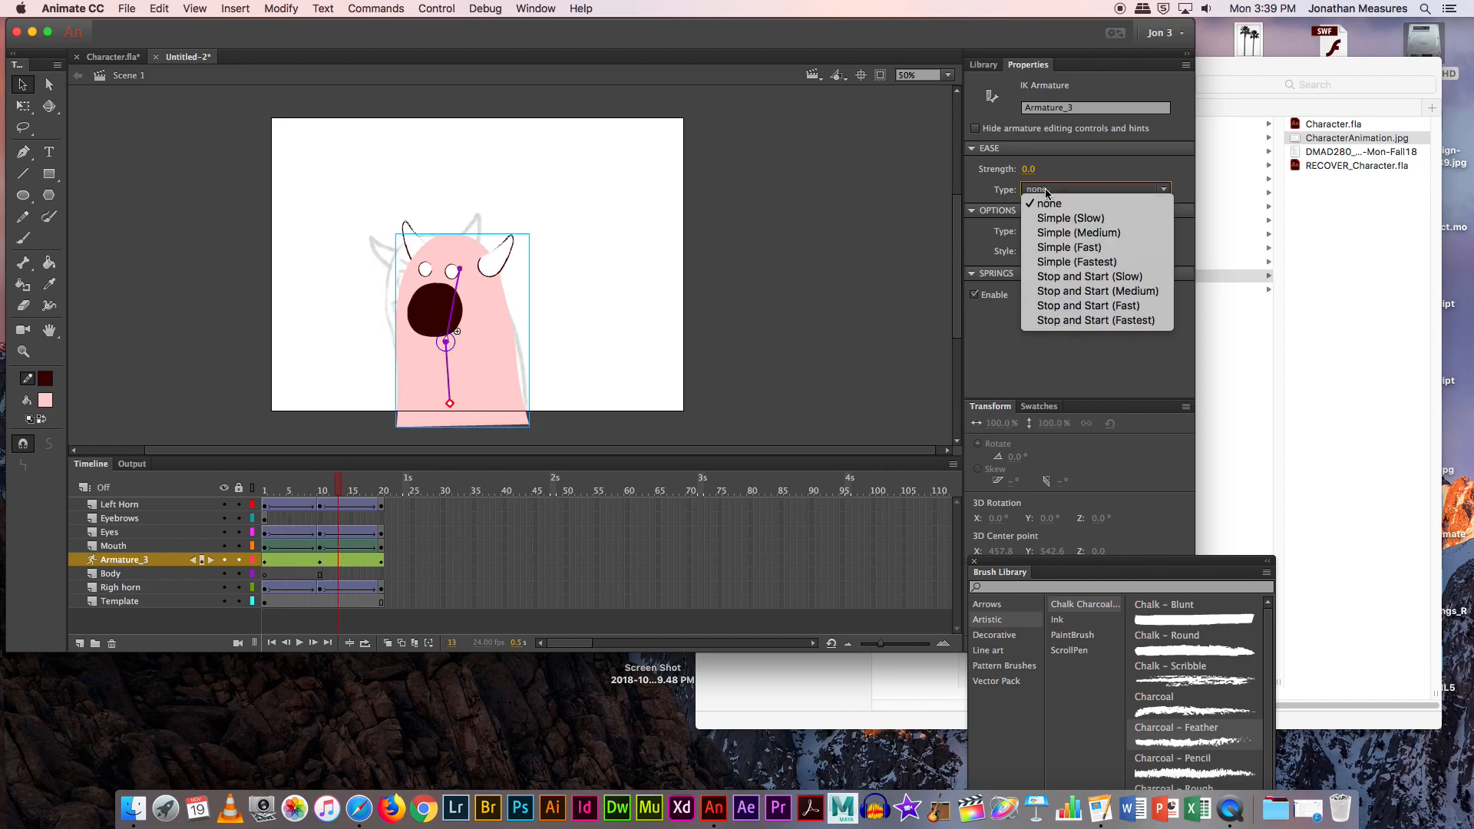
Step: Apply Cubic Ease In Out to both classic tweens on the Righ horn layer
left_click(290, 588)
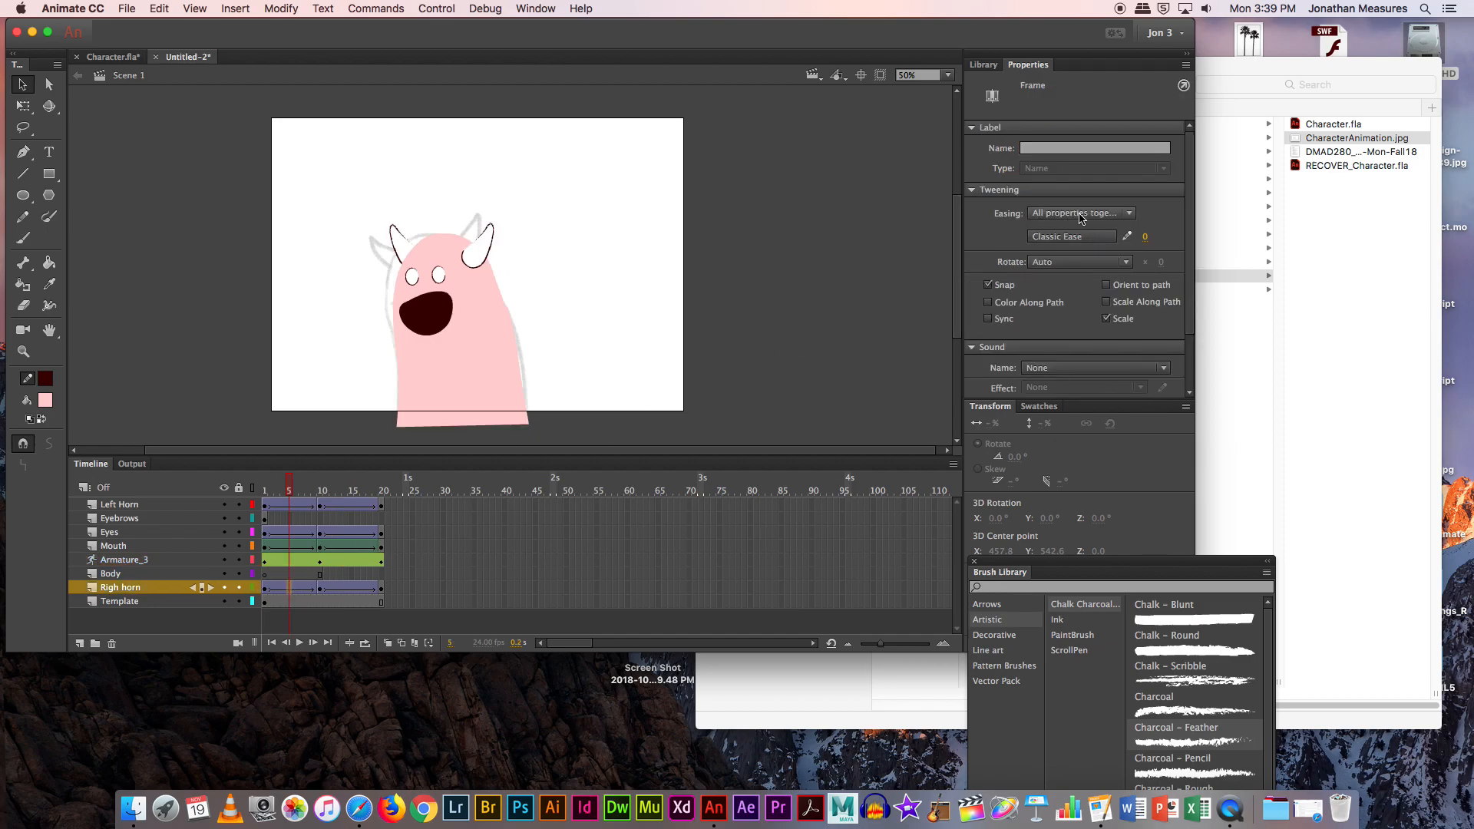
left_click(1075, 236)
left_click(1071, 322)
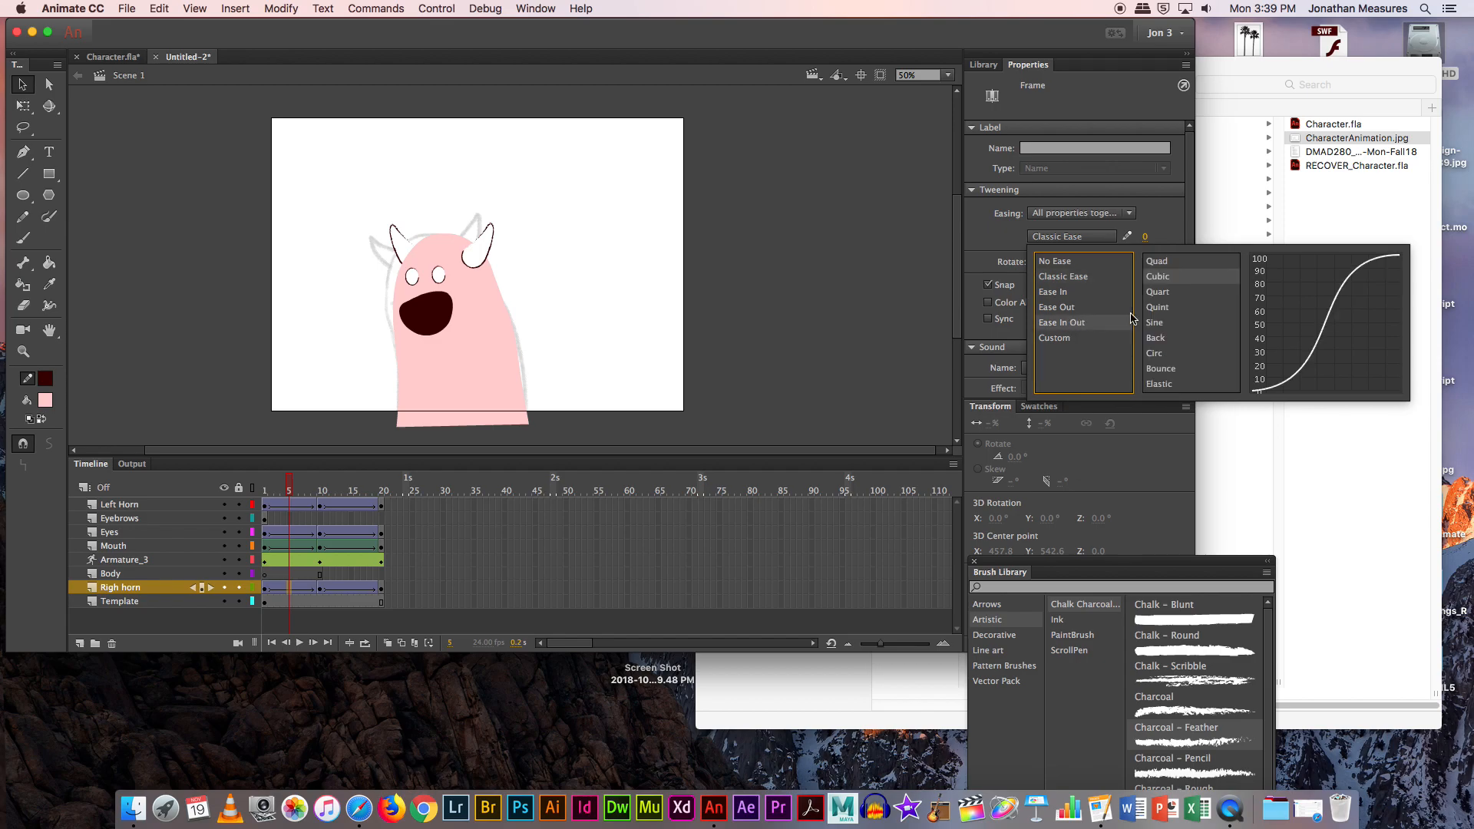
left_click(1169, 278)
left_click(335, 595)
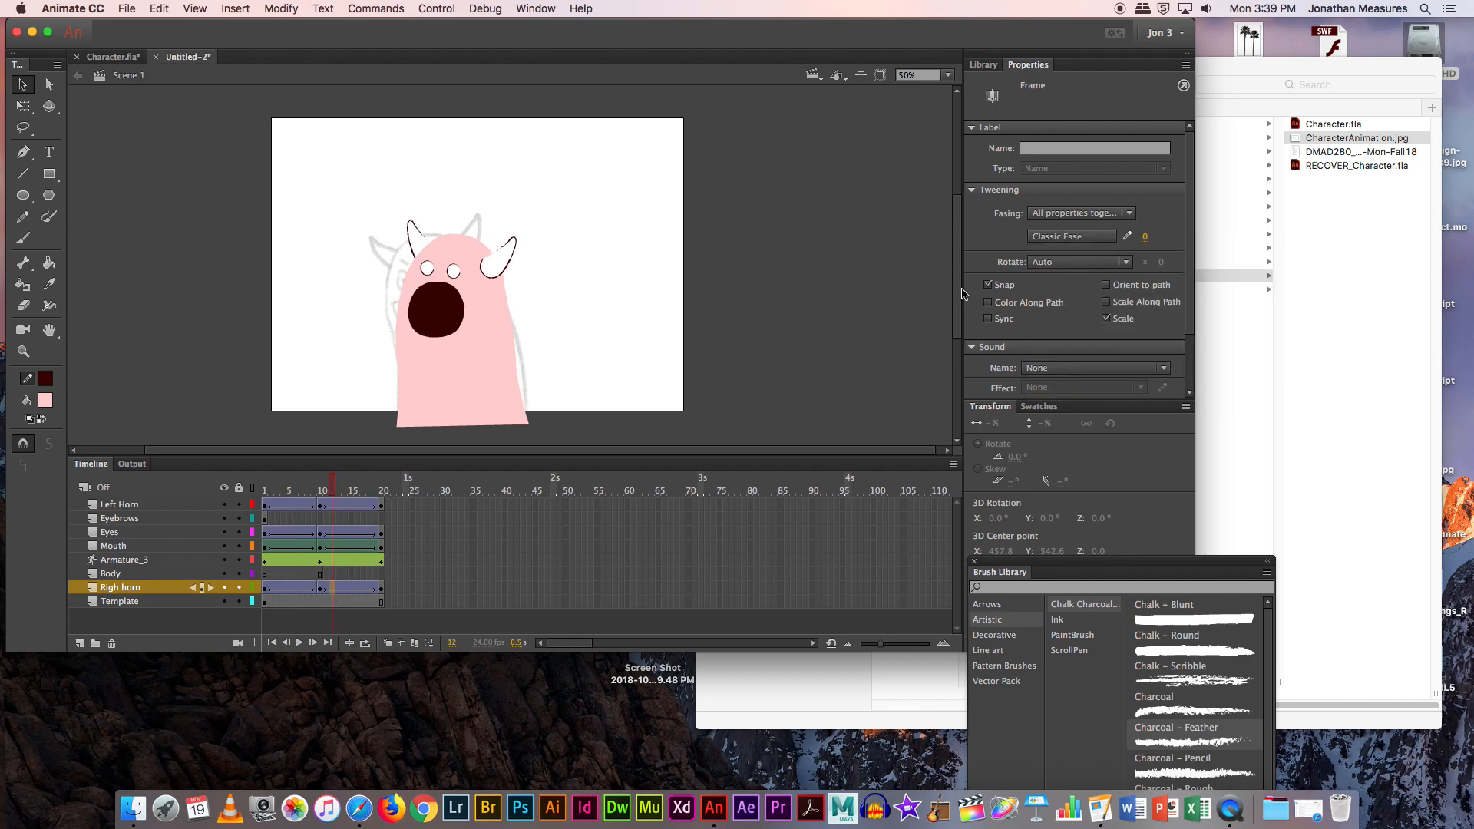
left_click(1063, 236)
left_click(1073, 324)
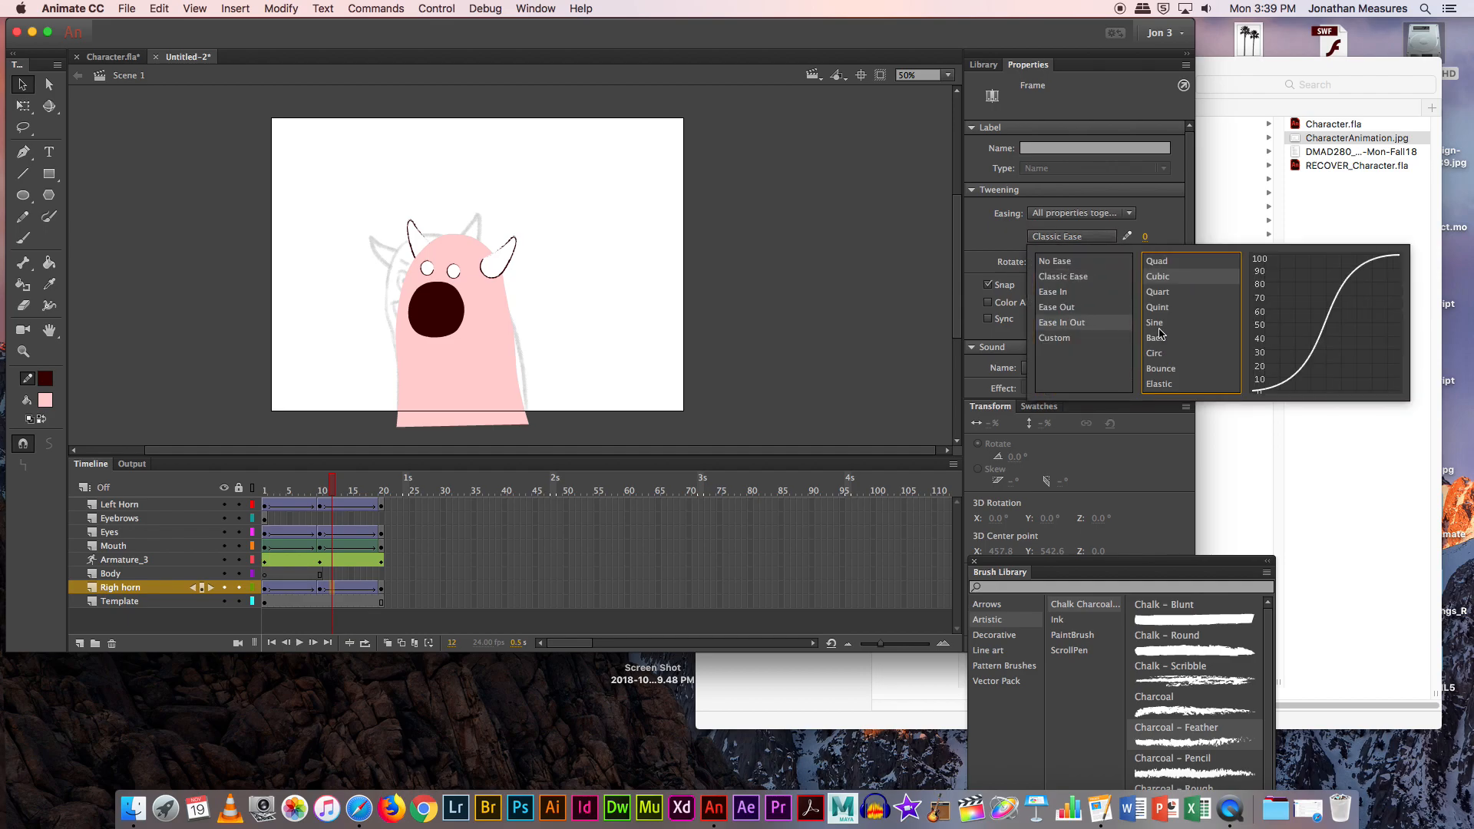
left_click(1161, 278)
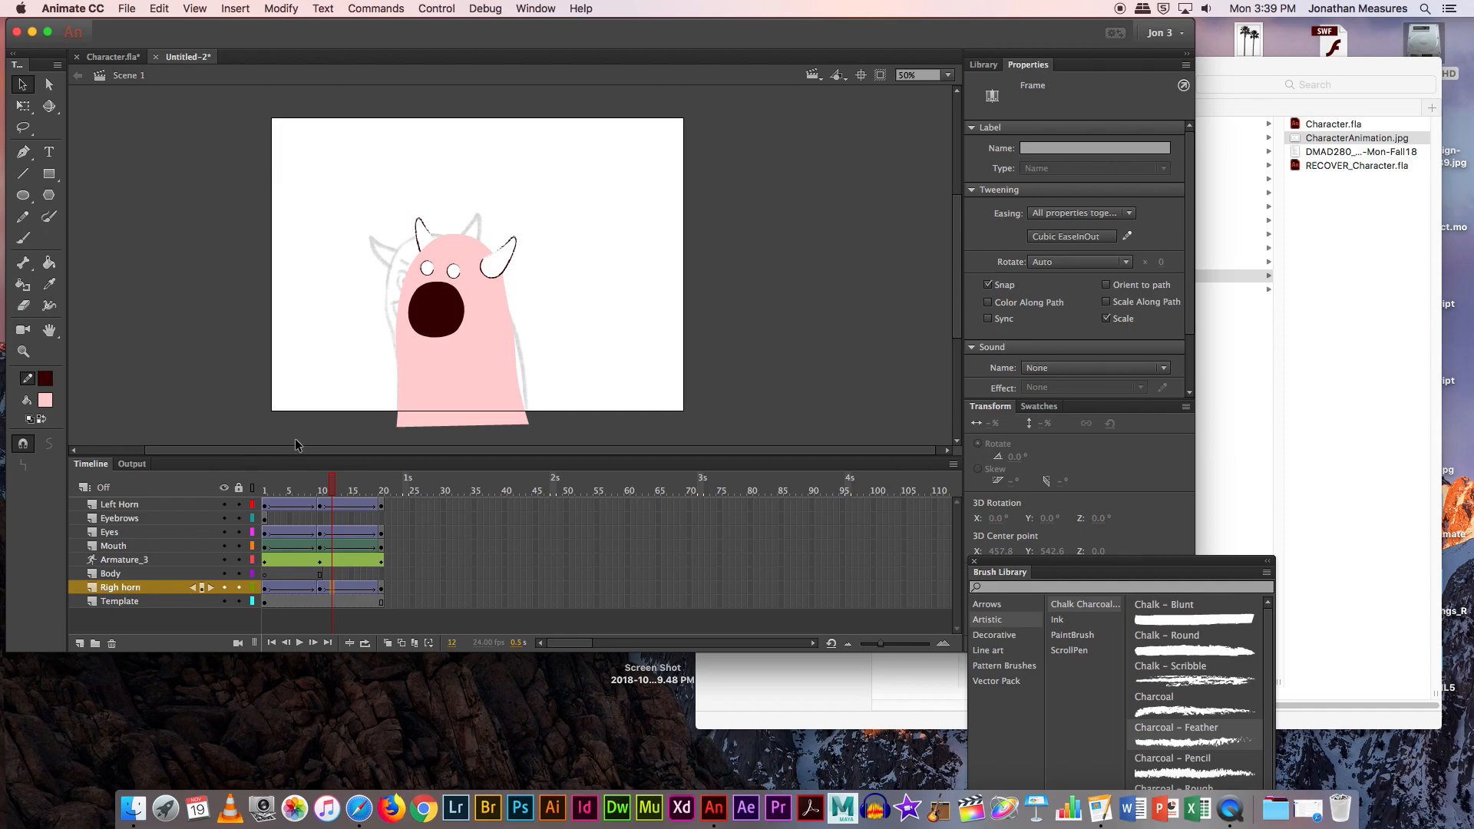
Step: Play the animation through several times to check the eased motion of the whole character
key("Return")
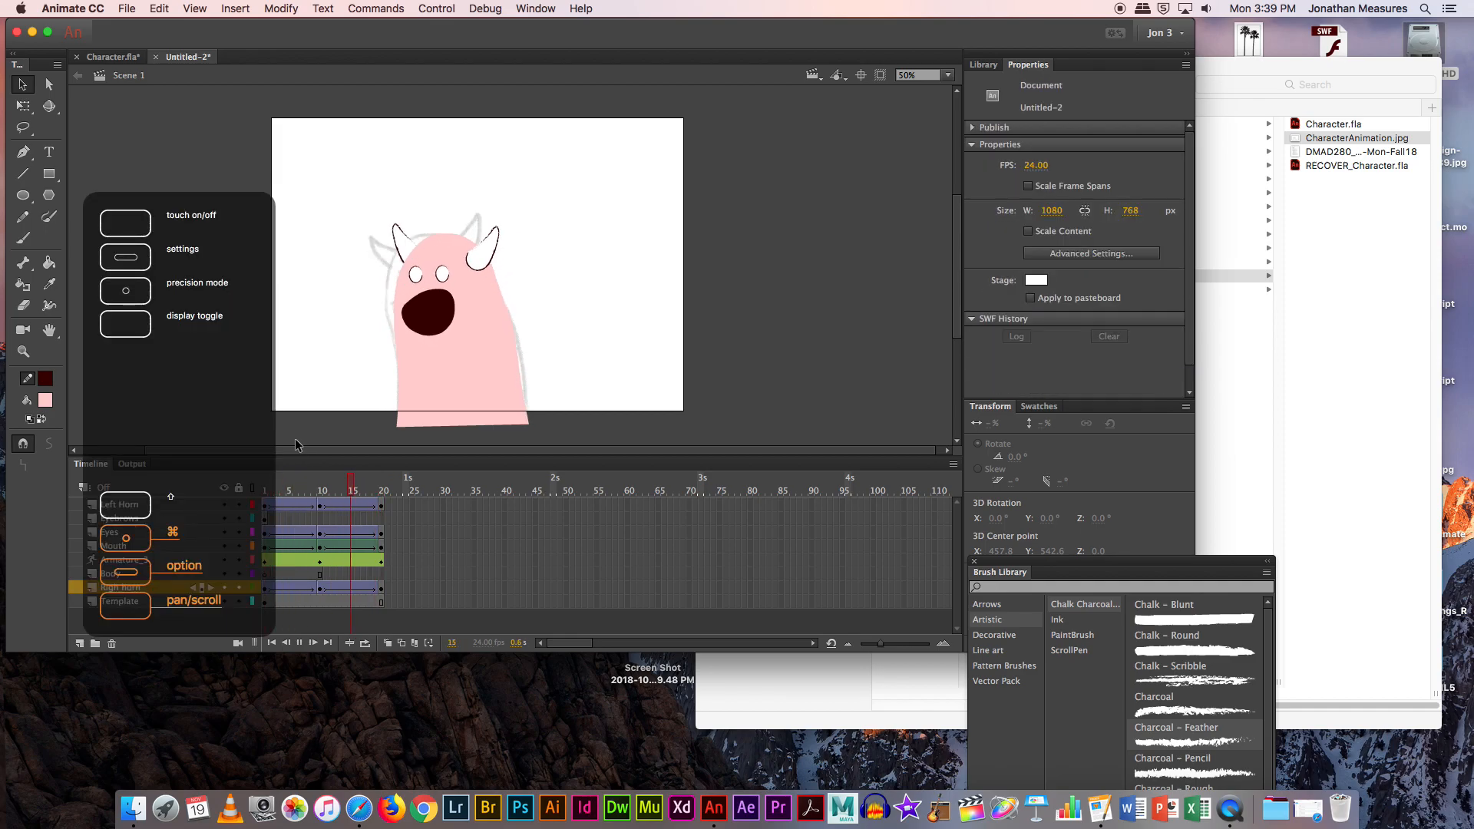
key("Return")
key("Return")
key("Return")
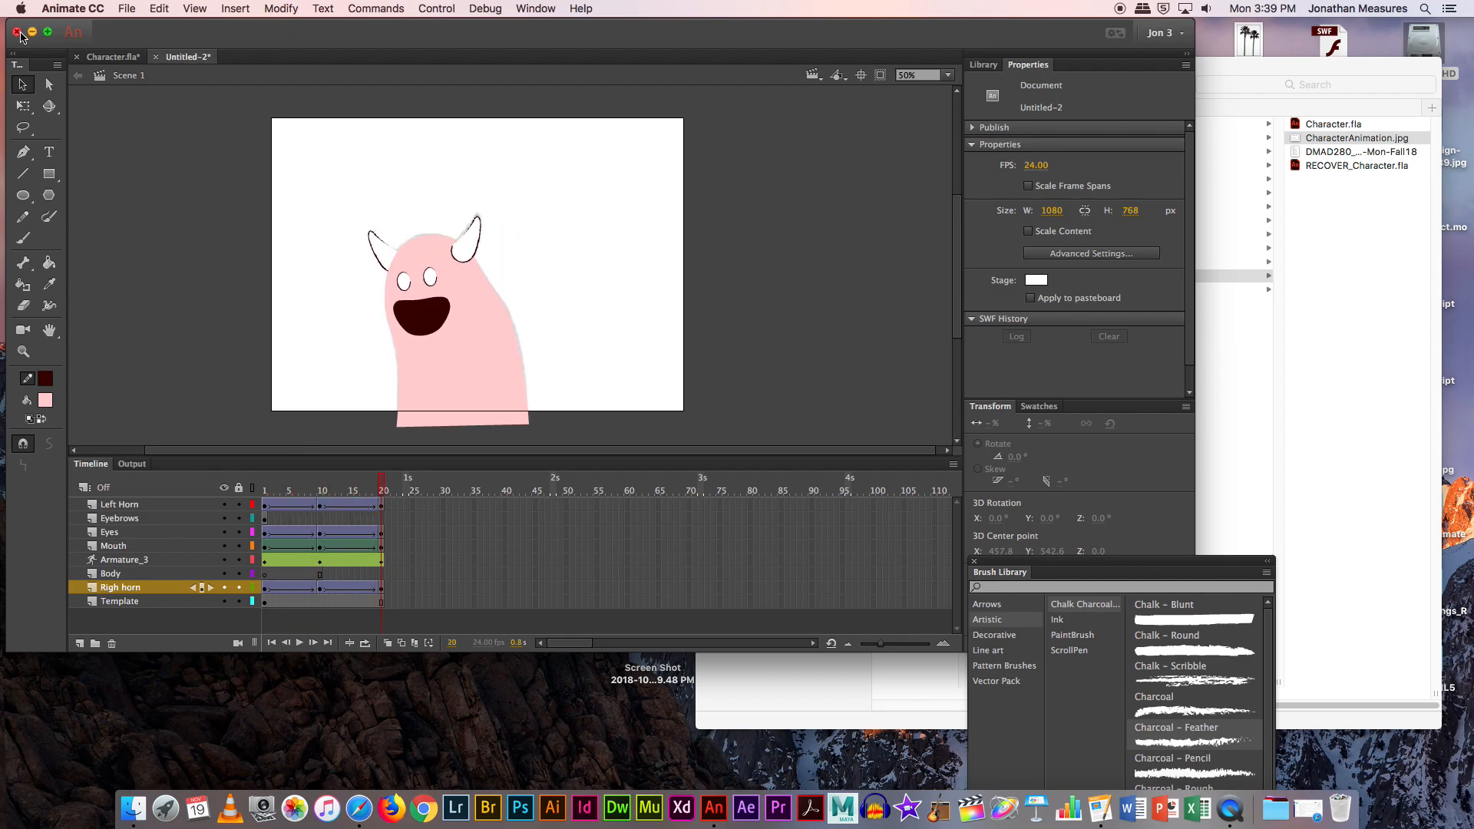
left_click(358, 800)
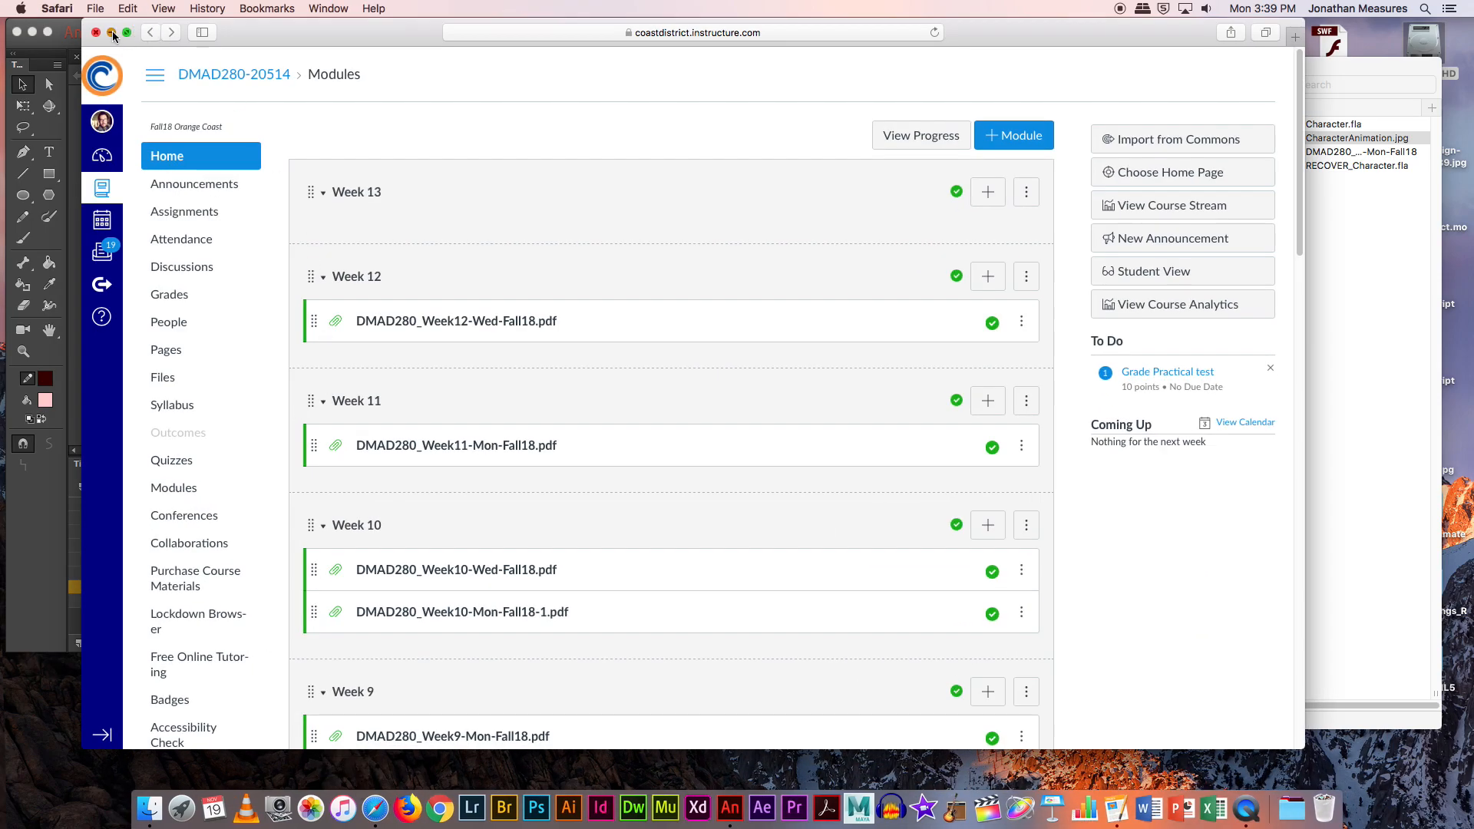
left_click(112, 31)
left_click(140, 32)
Step: Open Man-Beating-Himself-Up.fla from the Week12 folder in Finder to view it, and close the document
mouse_move(172, 41)
left_mouse_down()
mouse_move(260, 161)
mouse_move(160, 208)
left_mouse_up()
left_click(1285, 253)
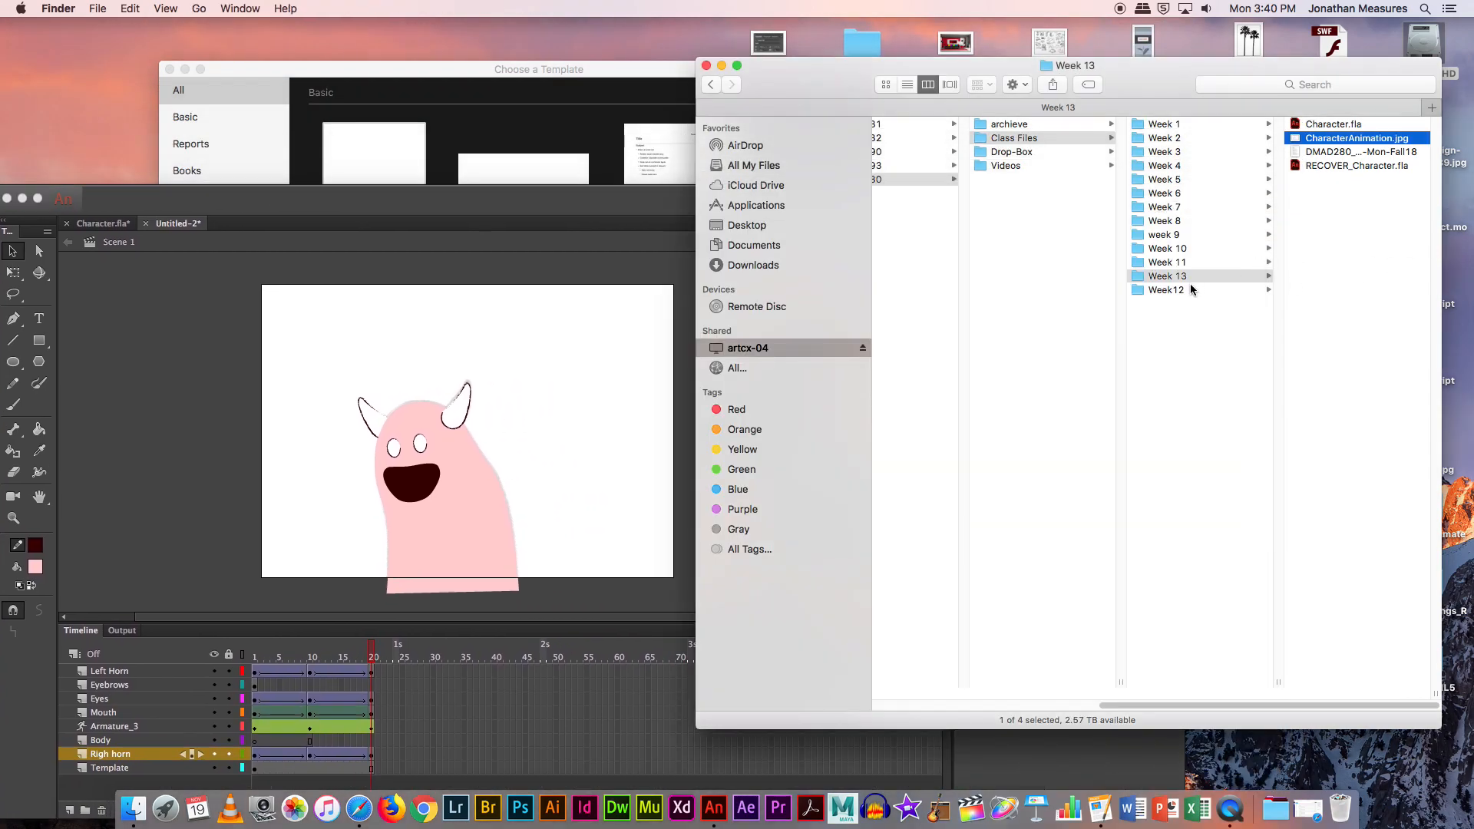
left_click(1189, 290)
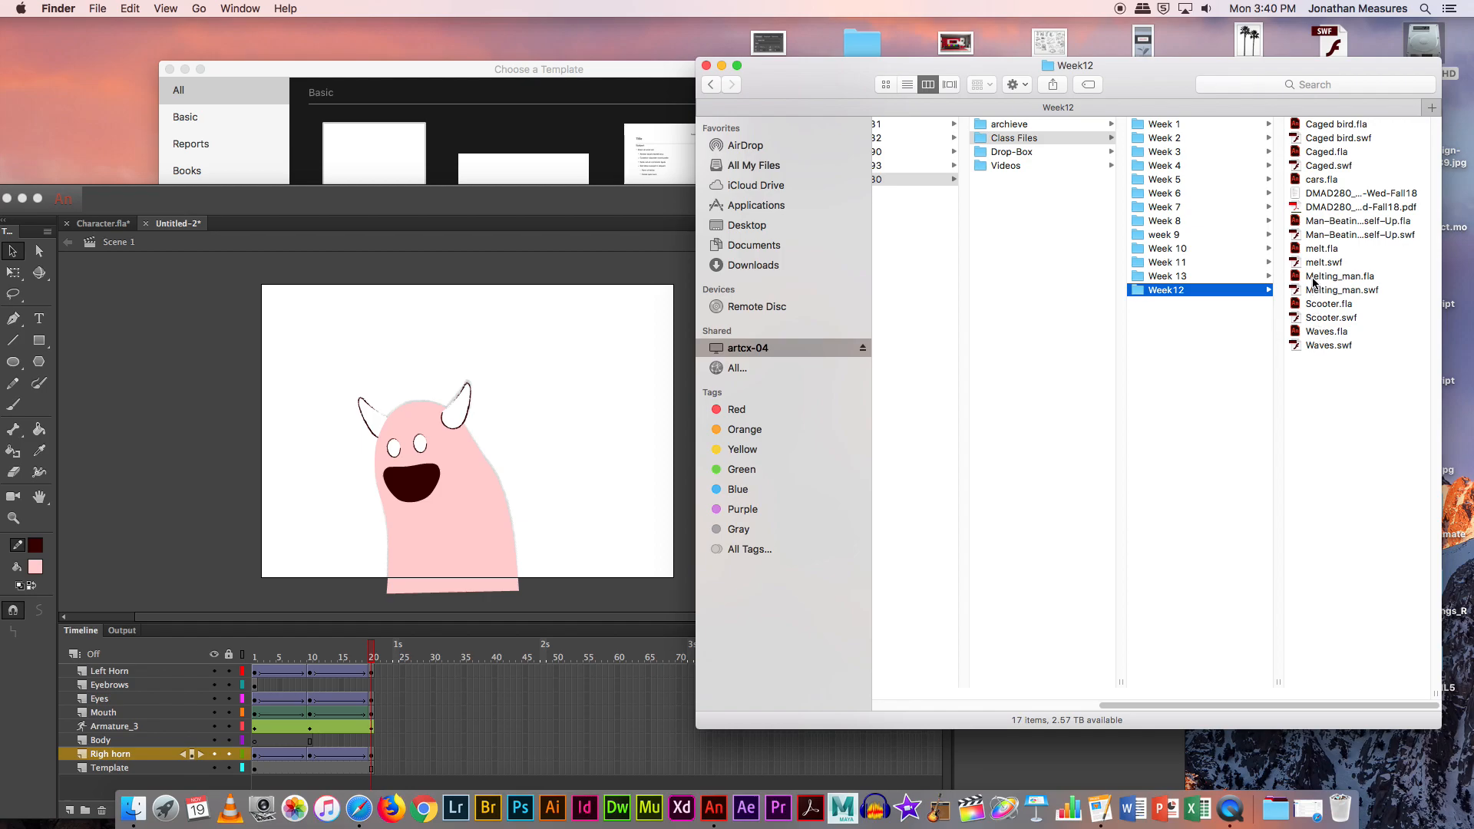
double_click(1314, 222)
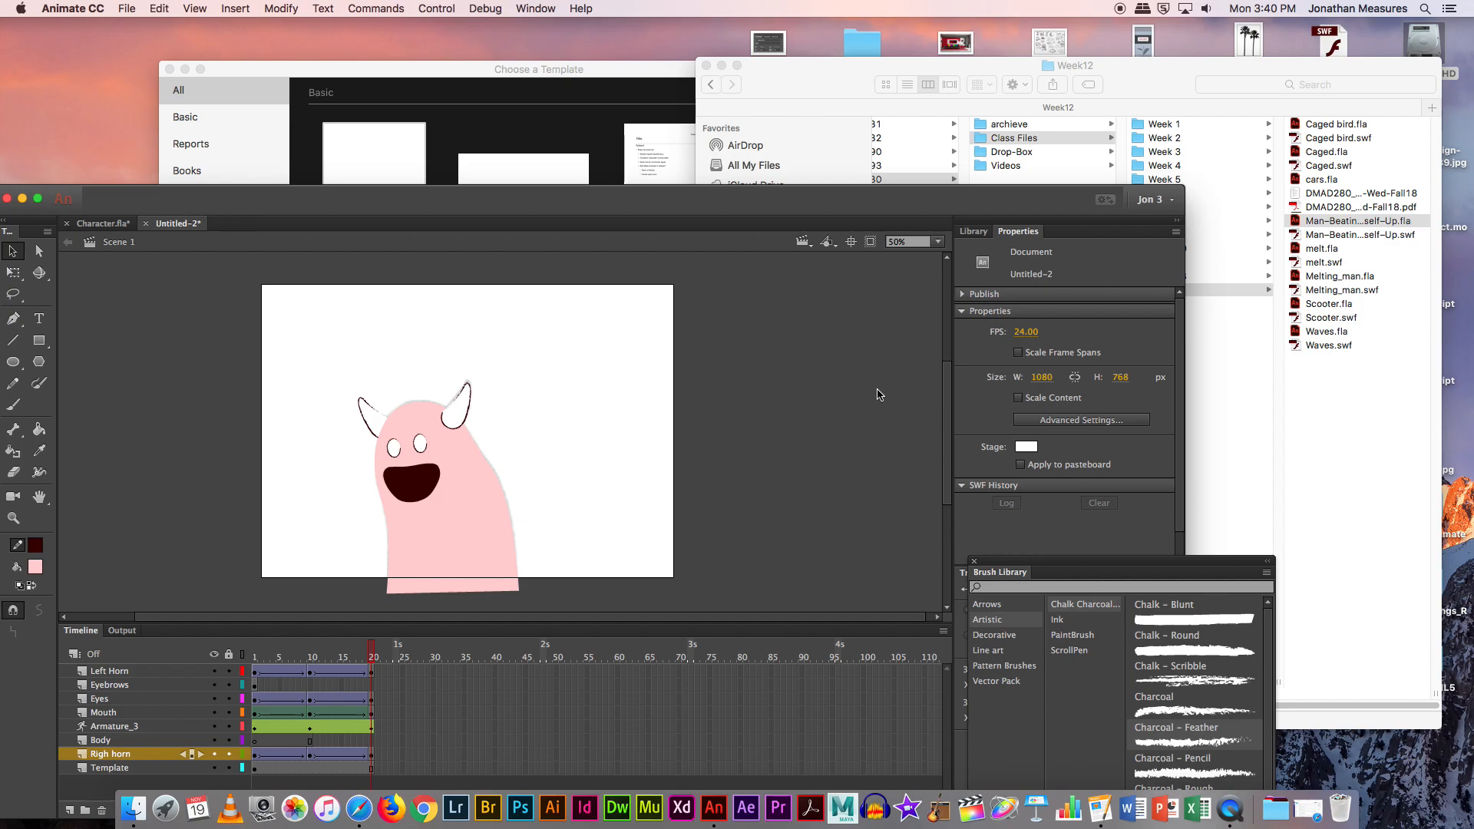
left_click(749, 471)
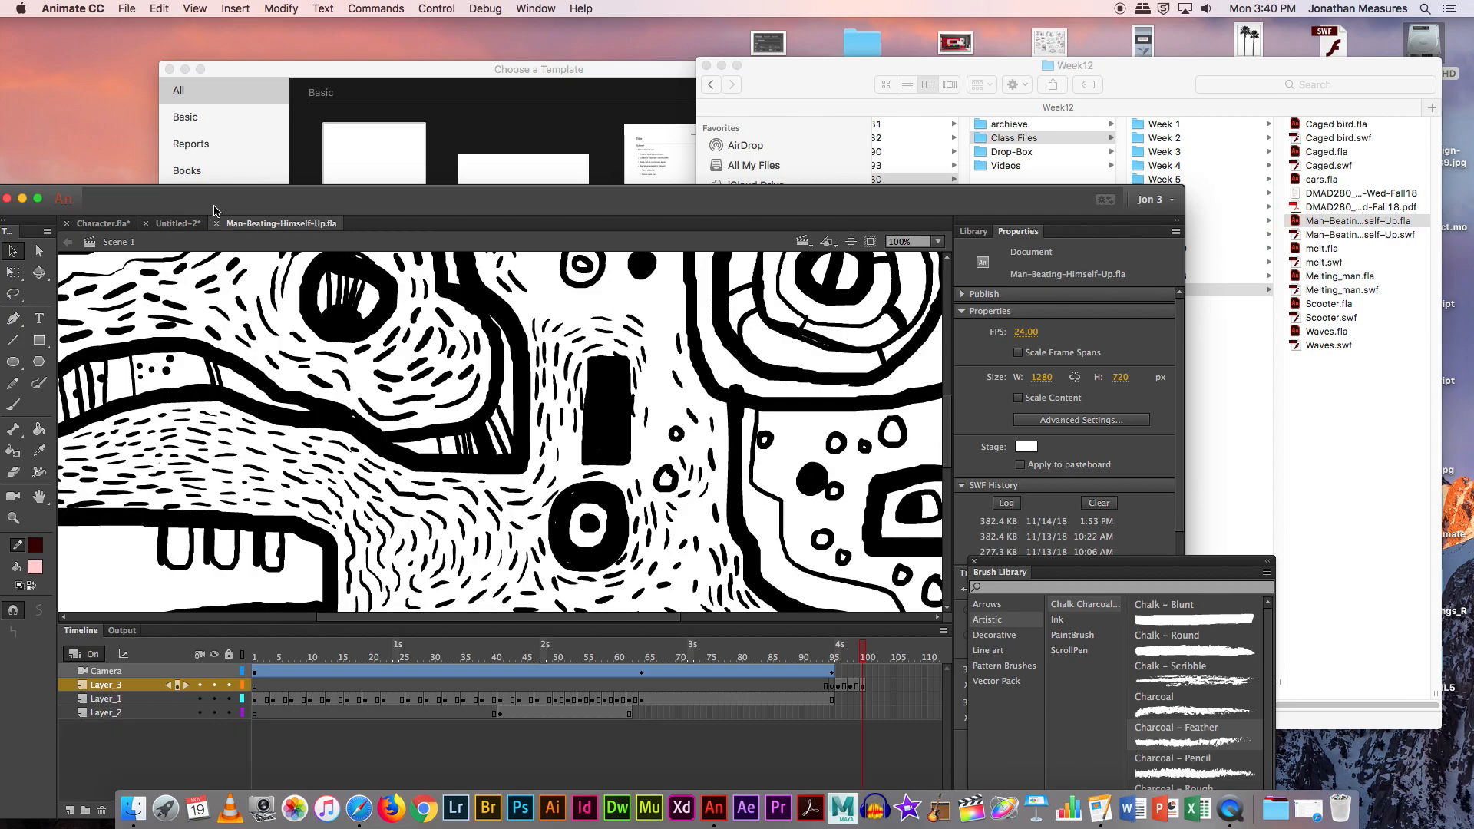
left_click_drag(230, 210, 240, 205)
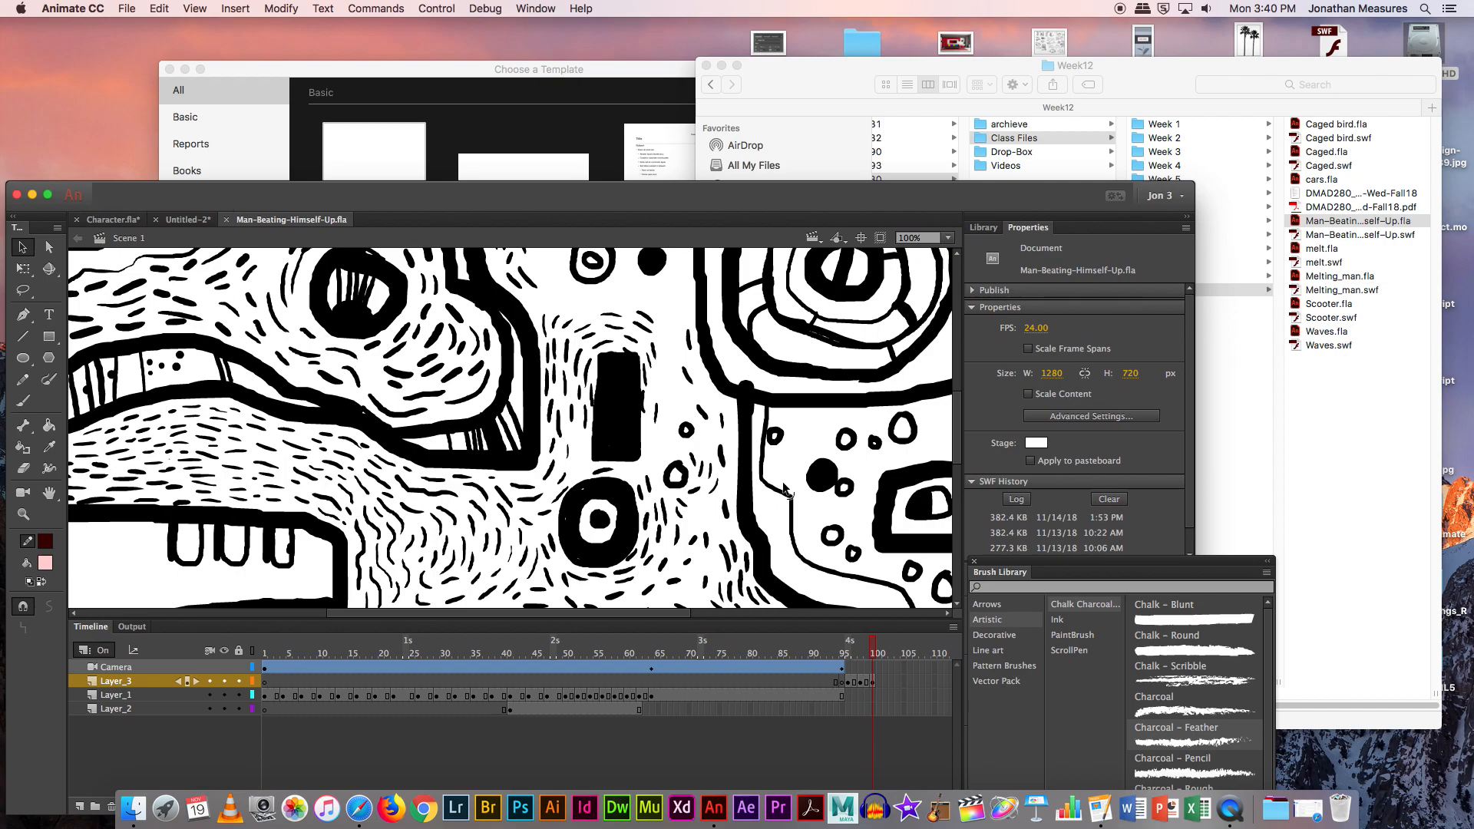
key("super+w")
Step: Look through the files in the Week 13 and Week12 class folders in Finder
left_click(1327, 261)
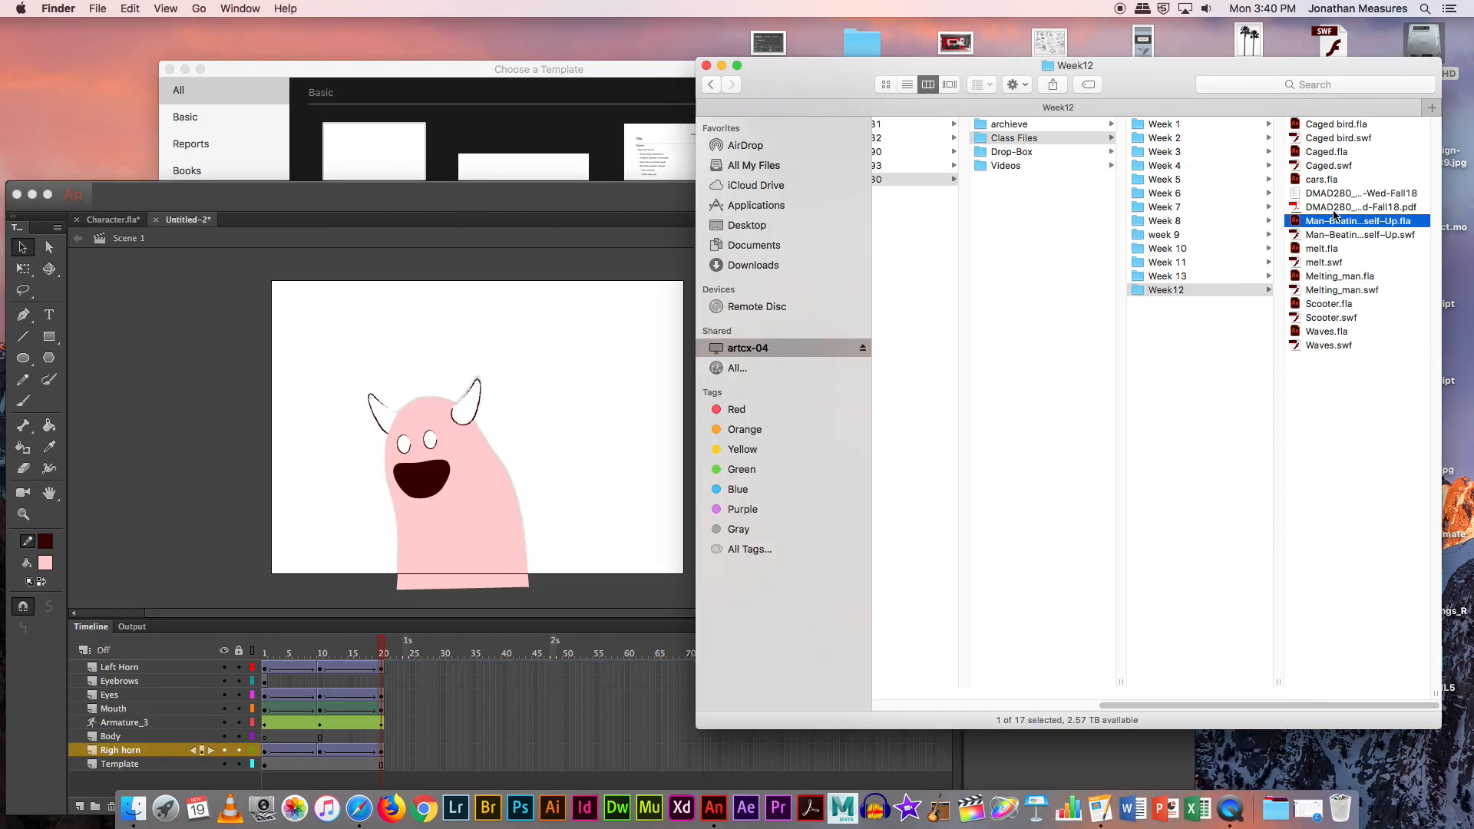
left_click(1186, 278)
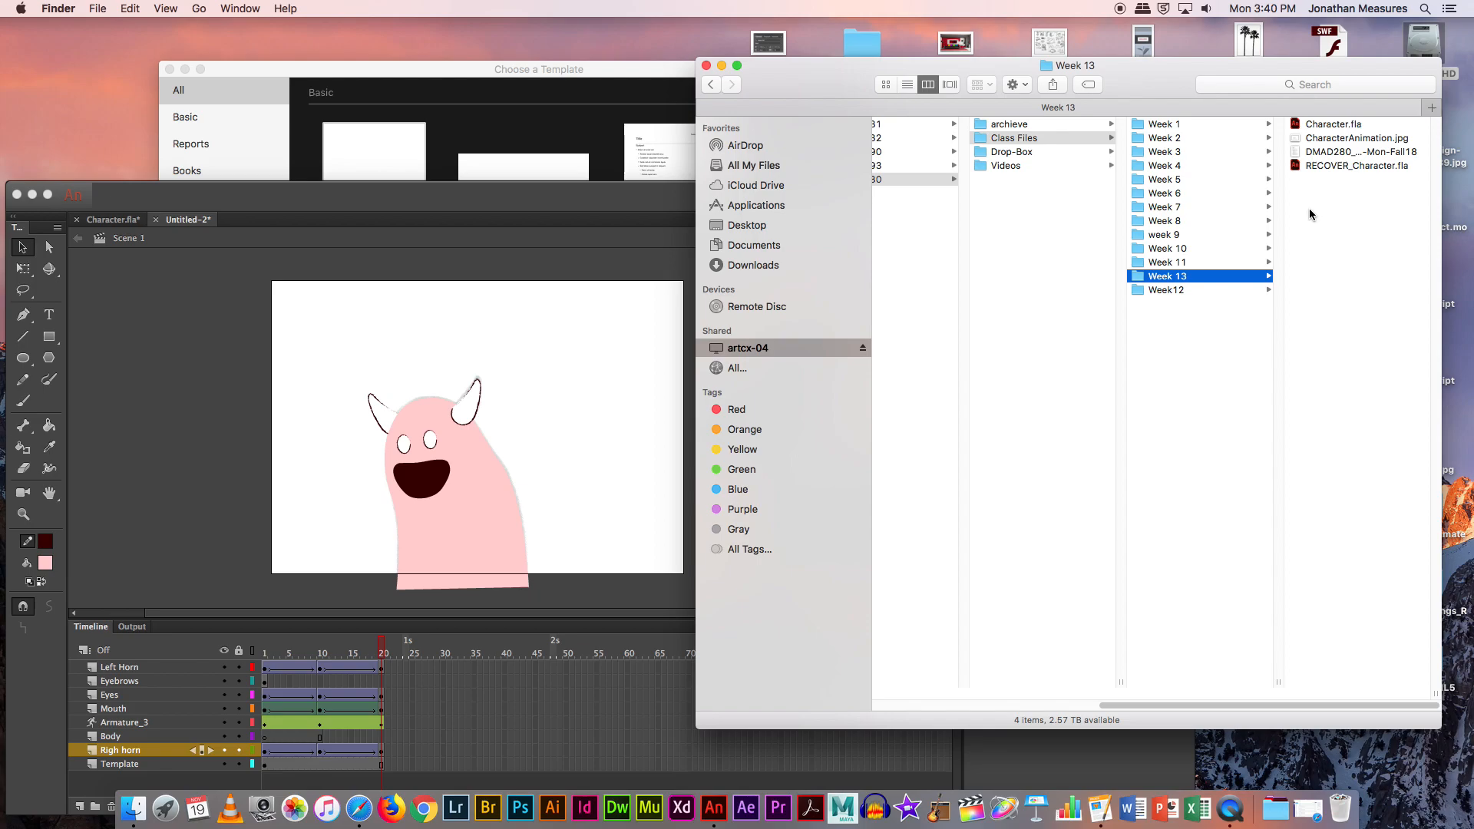
left_click(1203, 287)
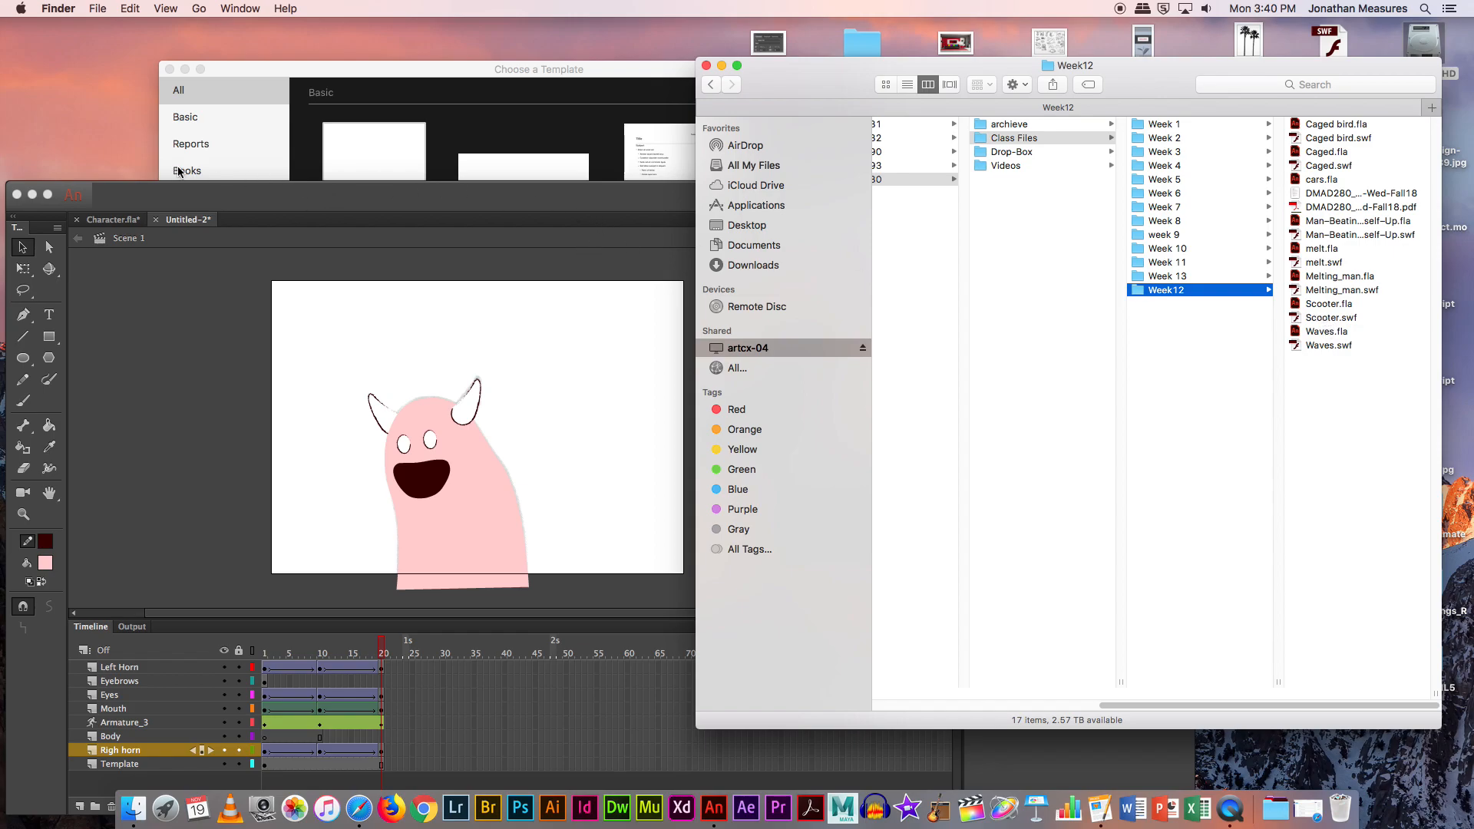
Step: Clear the desktop by minimizing the Animate window and closing the Finder window, the Pages template chooser and both alerts
left_click(132, 195)
left_click_drag(121, 205, 145, 44)
left_click(57, 36)
left_click(727, 99)
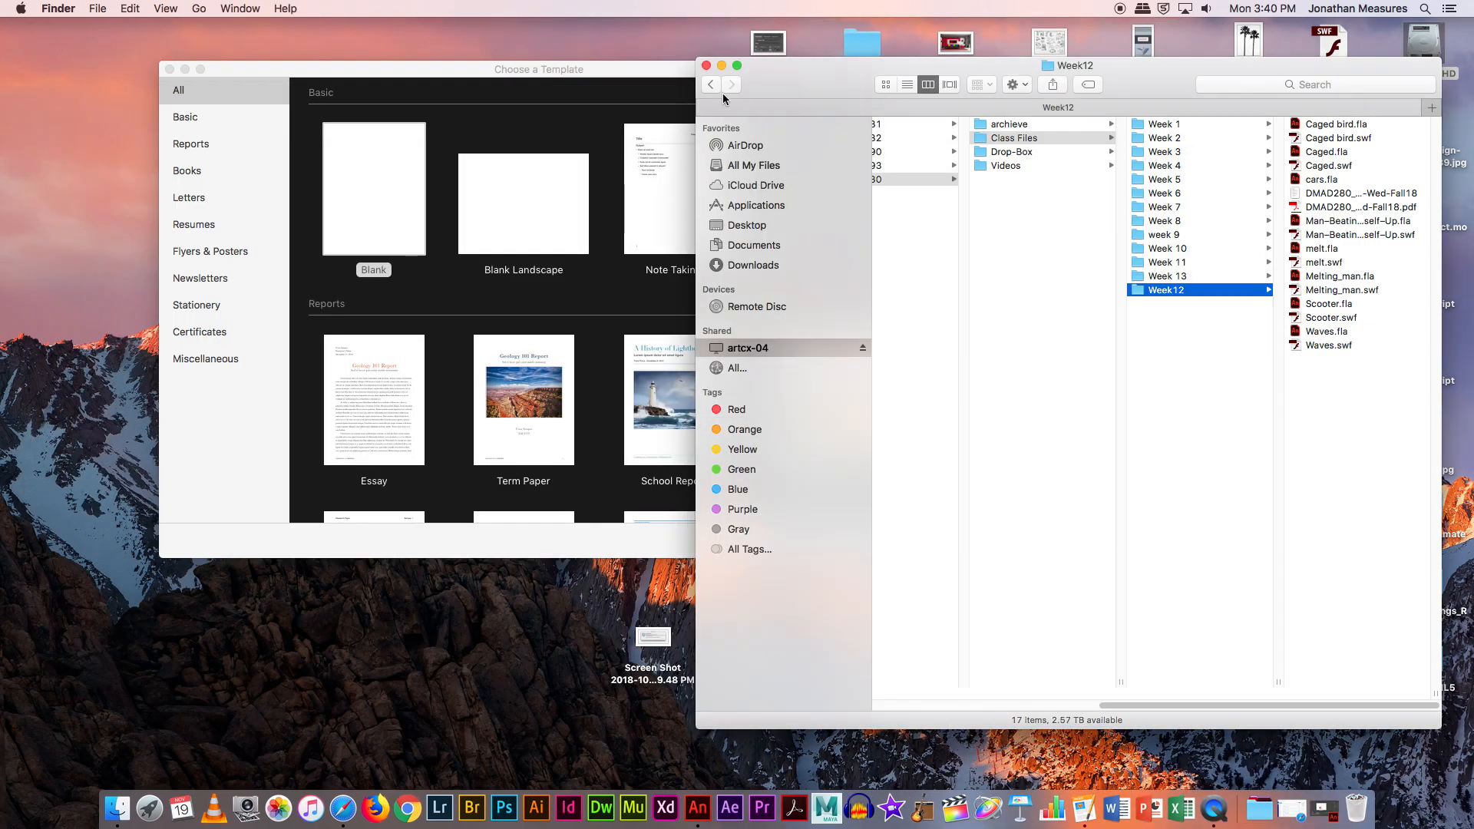
left_click(706, 66)
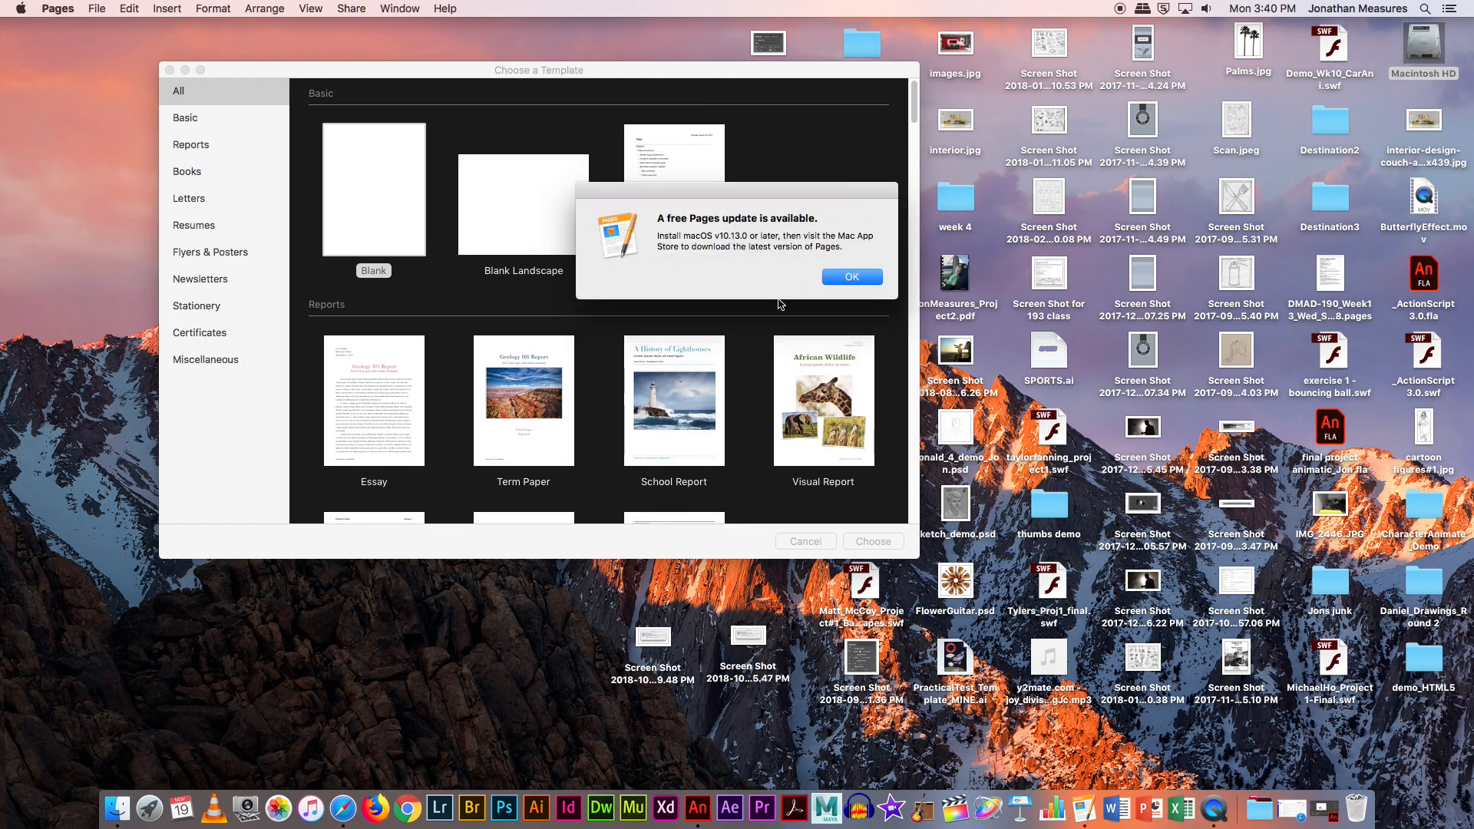
left_click(860, 281)
left_click(169, 70)
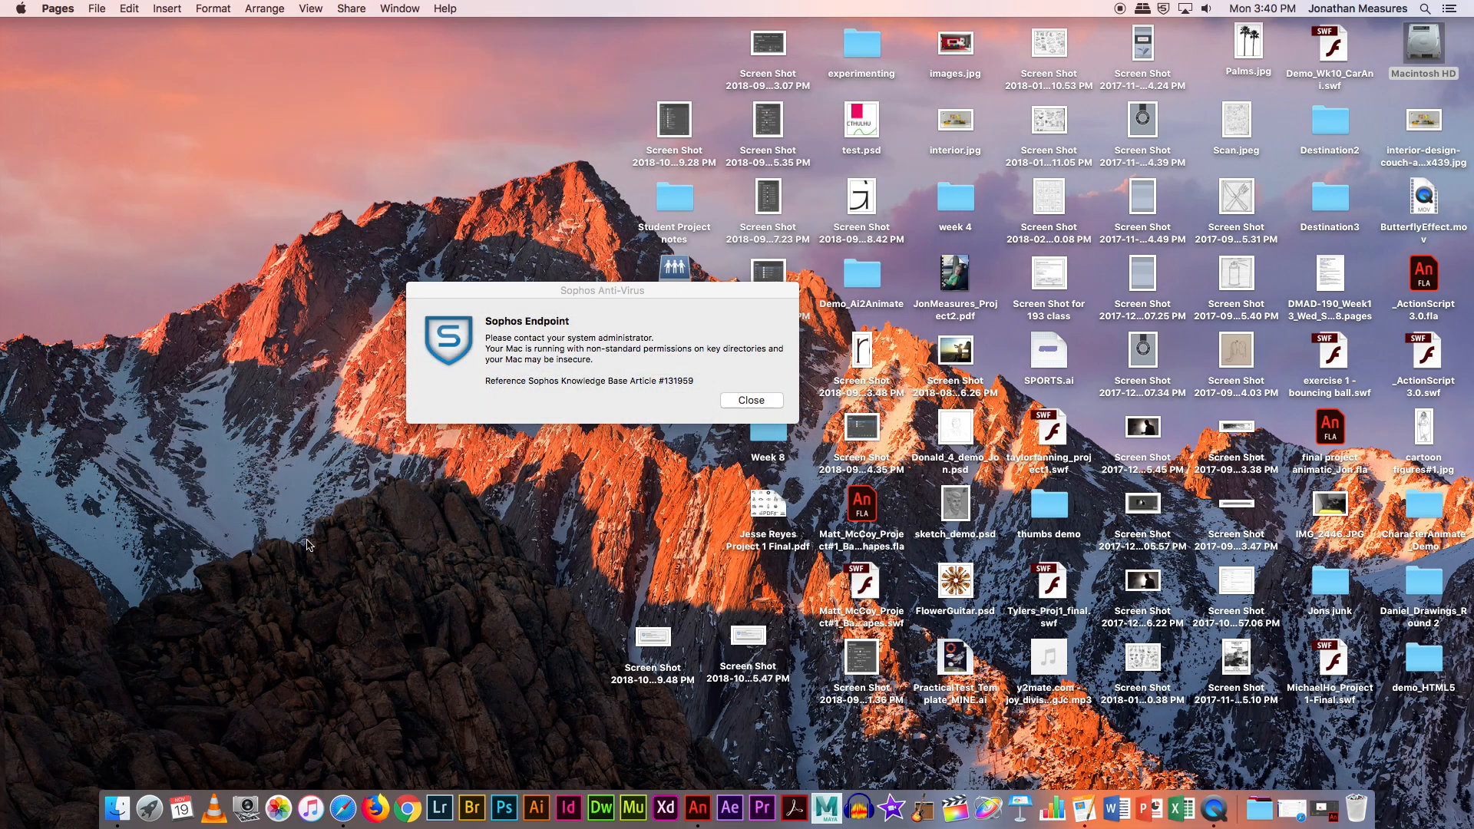
left_click(748, 400)
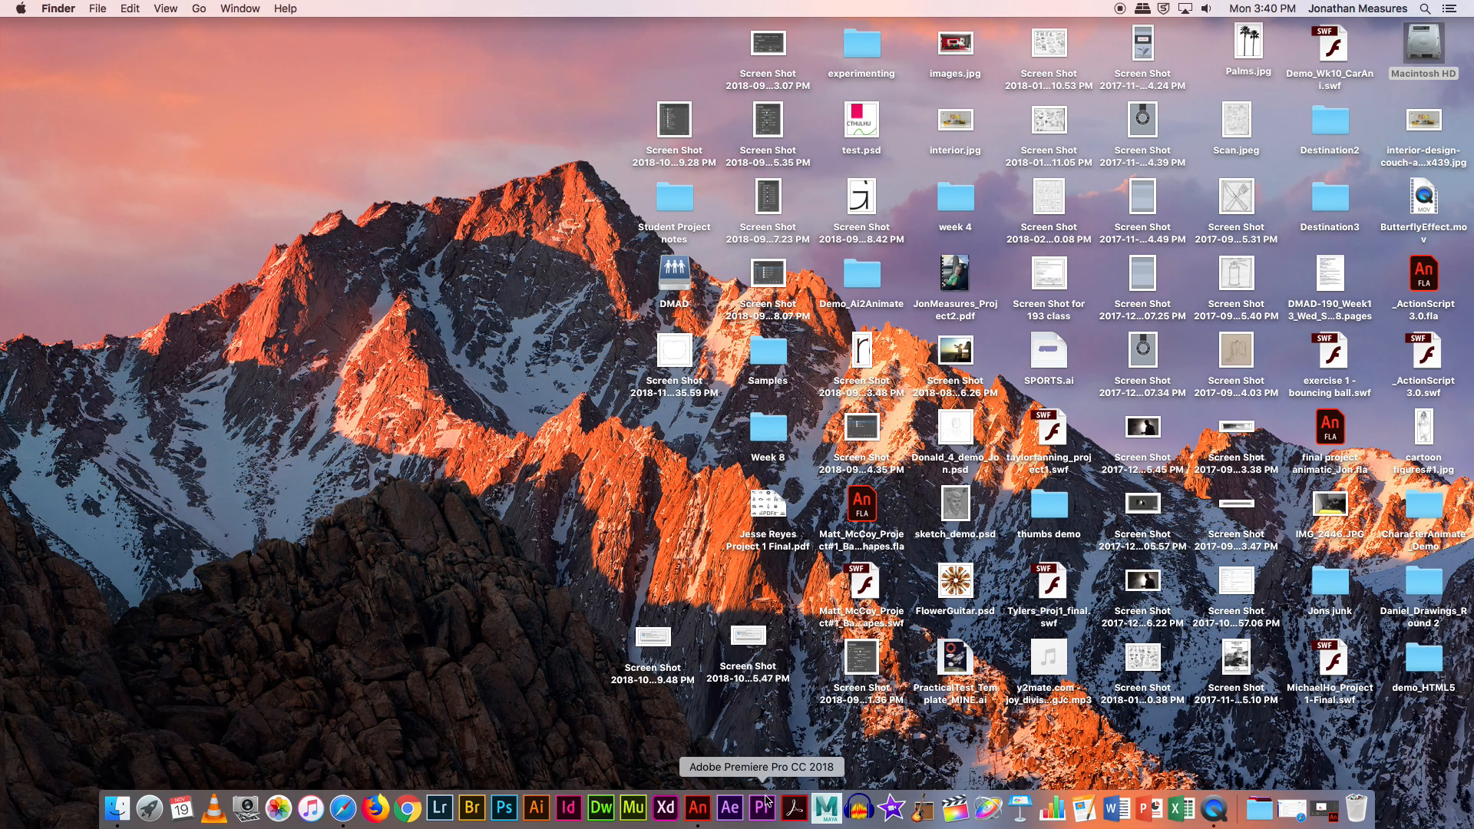
Step: Restore the Animate window and extend its lower edge to make it taller
left_click(698, 810)
mouse_move(332, 41)
left_mouse_down()
mouse_move(307, 48)
mouse_move(310, 35)
left_mouse_up()
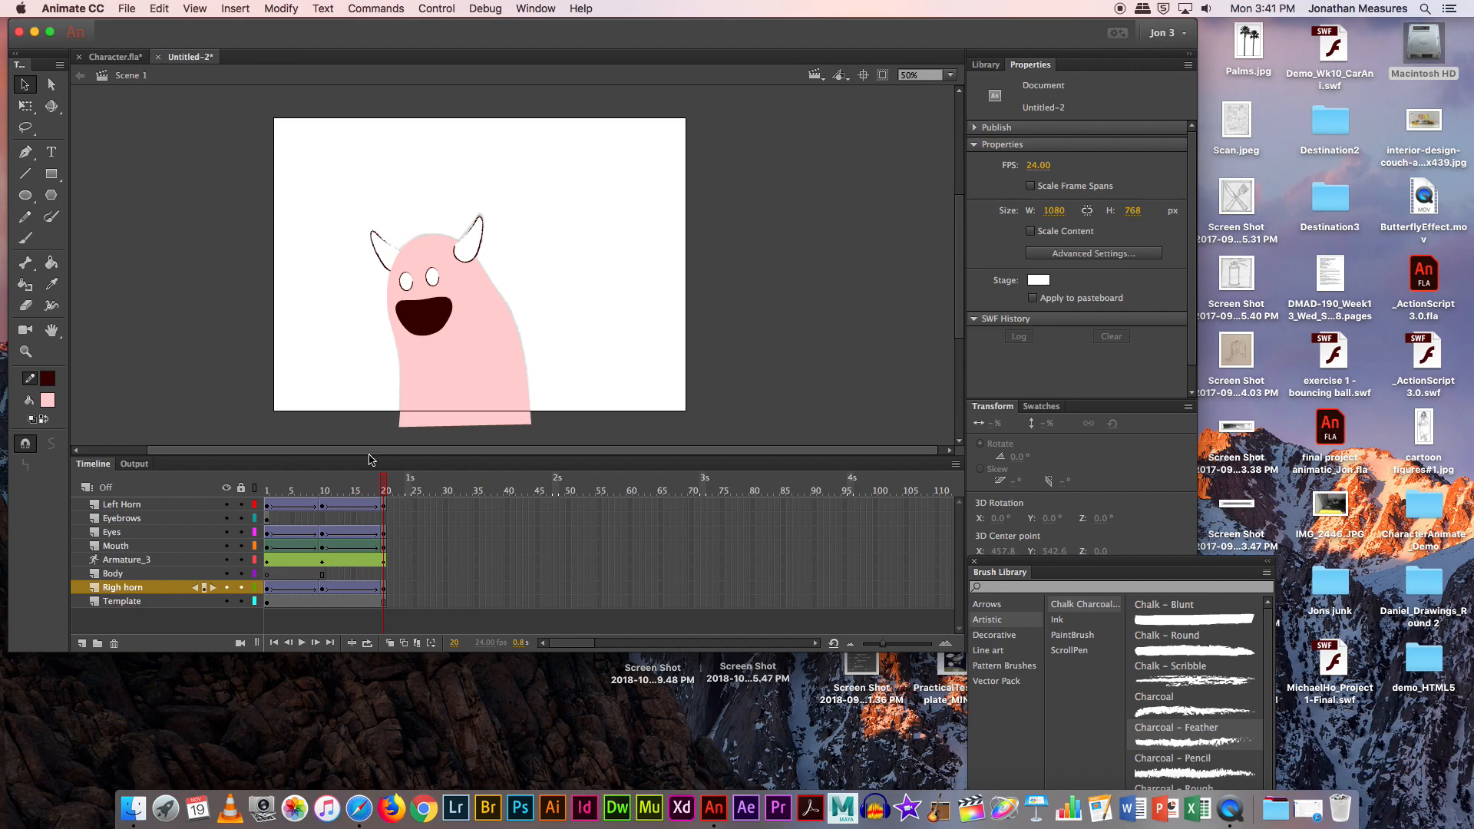
left_click_drag(356, 456, 357, 446)
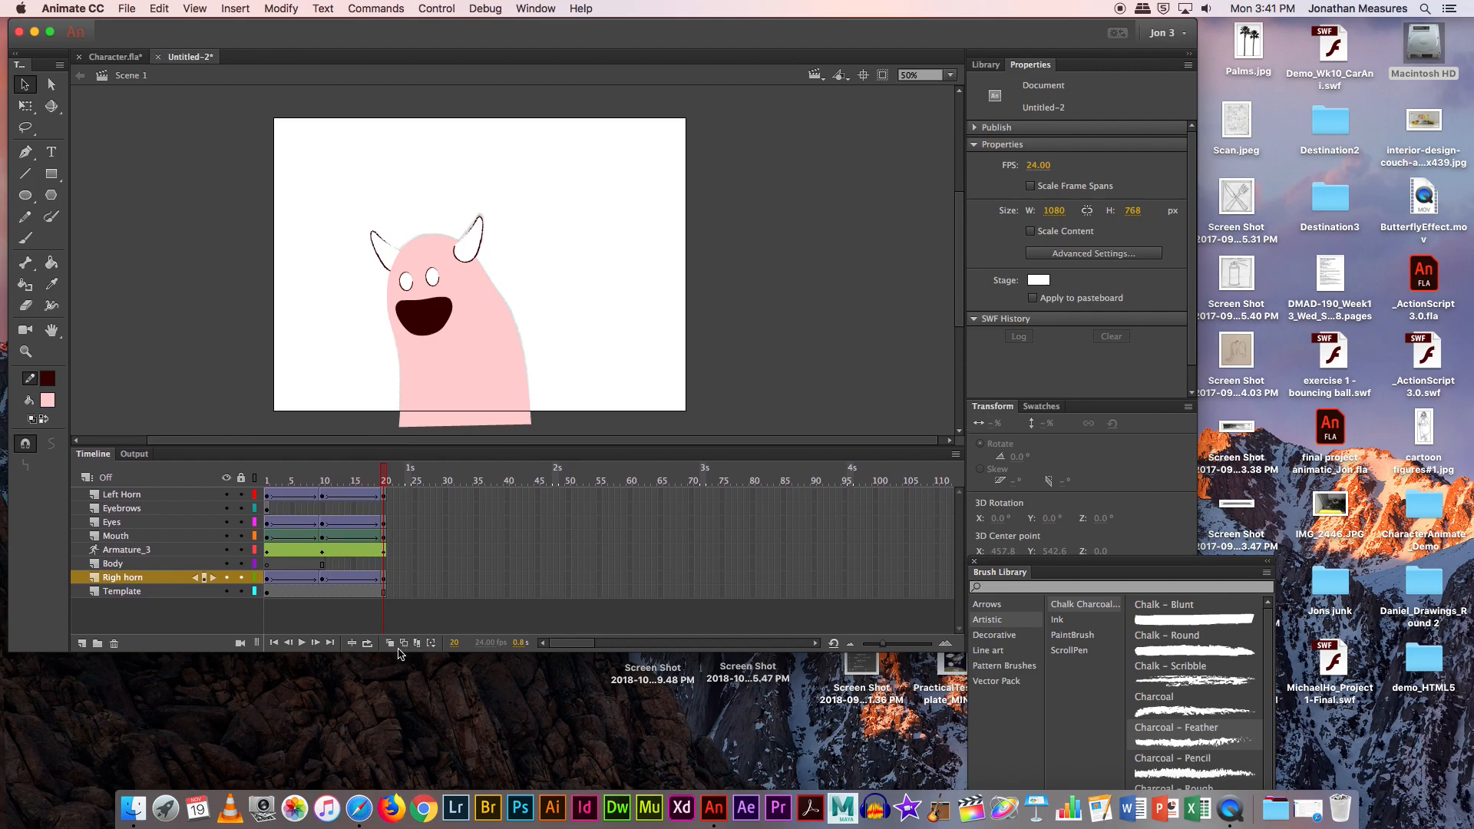
left_click_drag(395, 652, 387, 754)
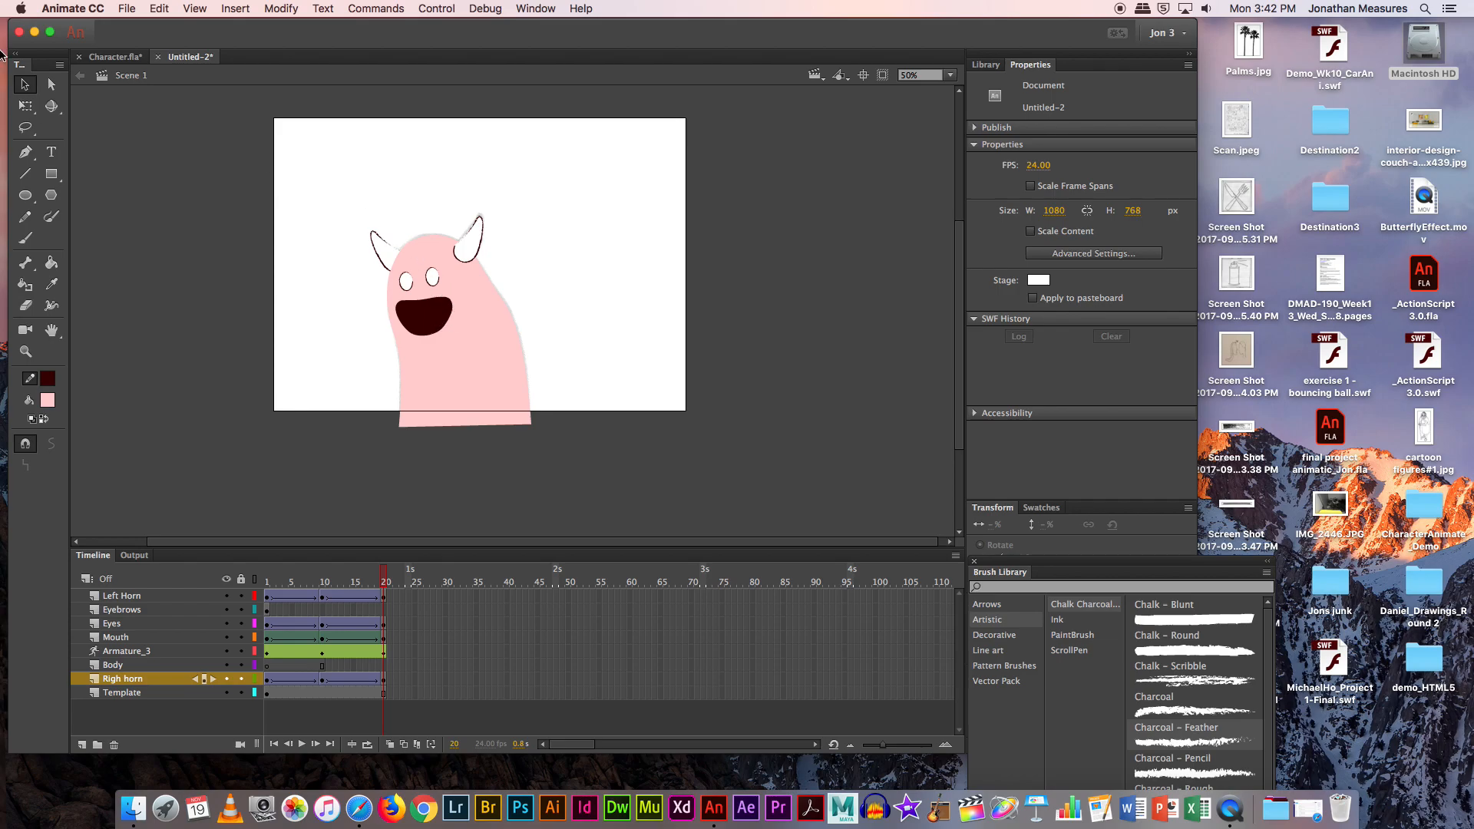
Step: Switch to the Character.fla document
left_click(103, 60)
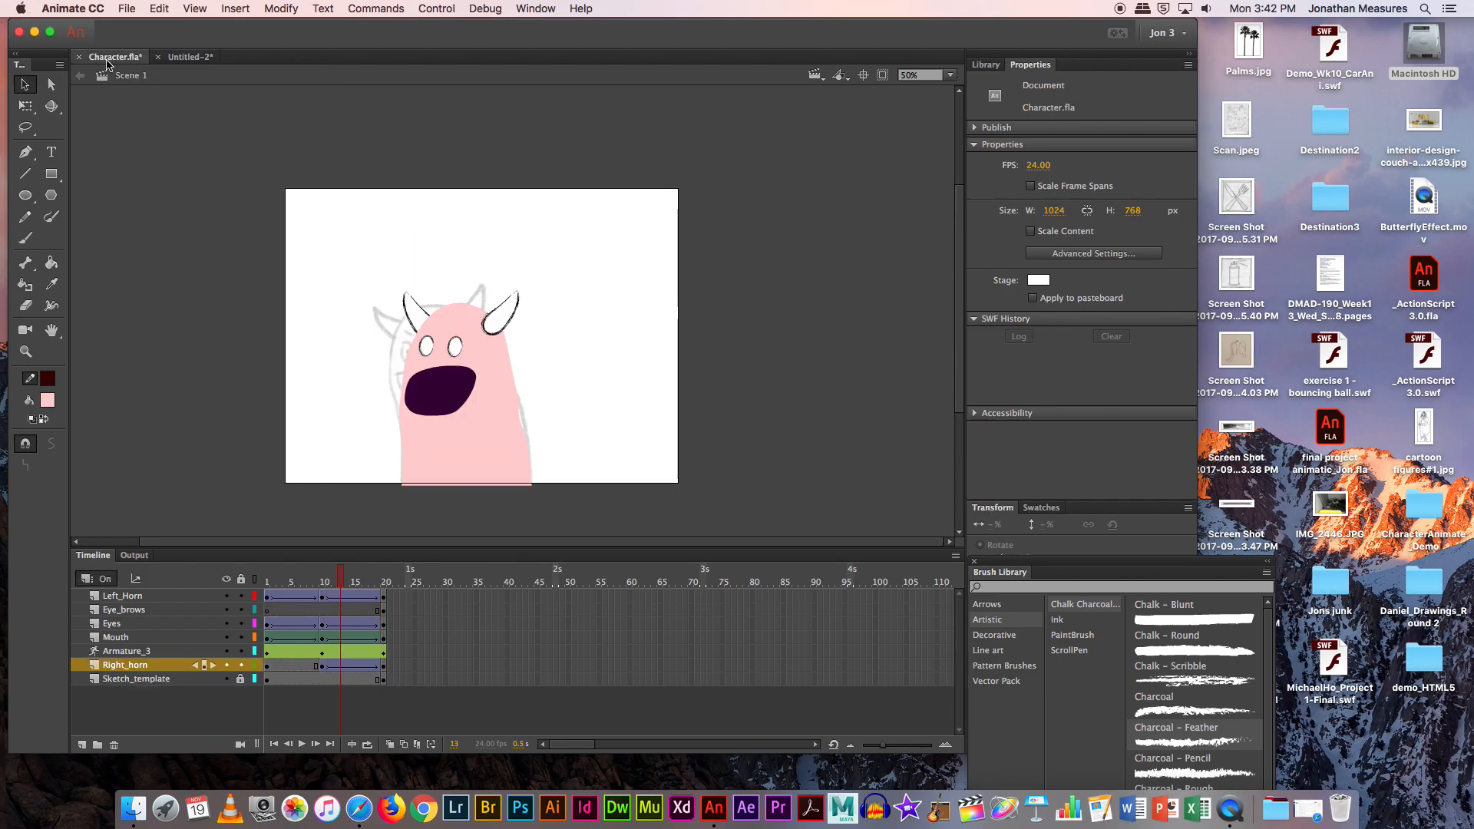